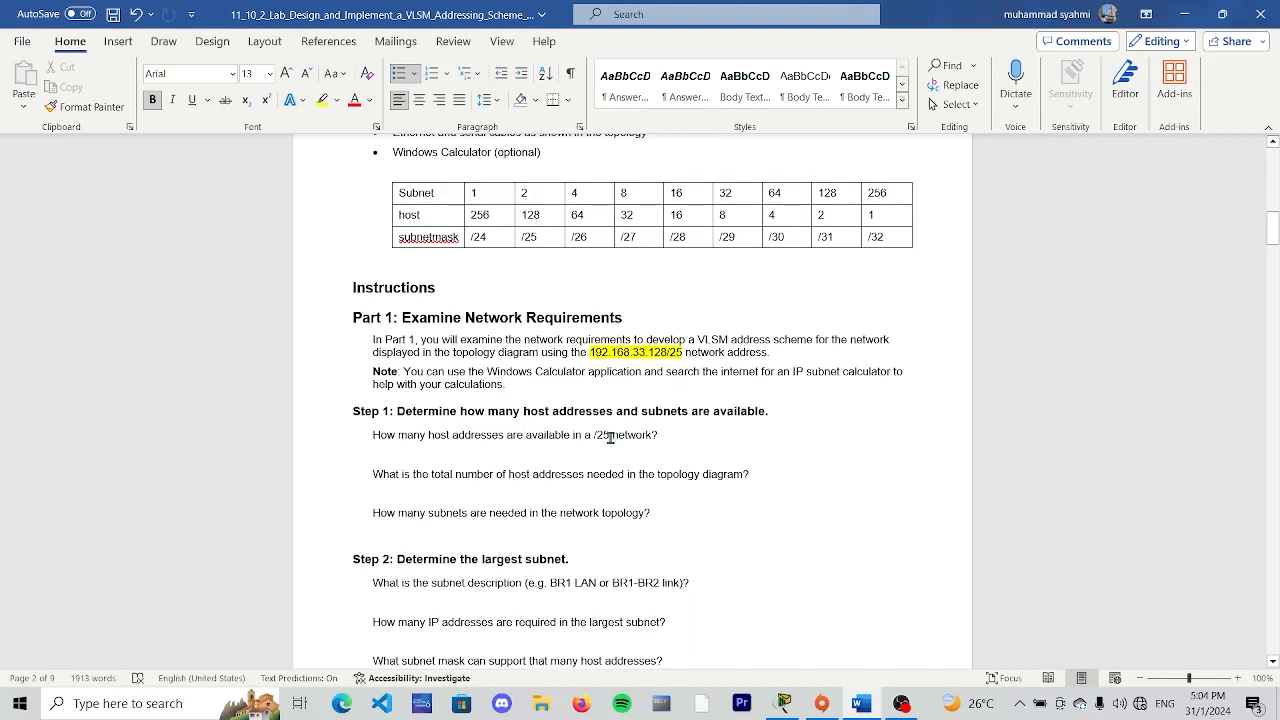
- Answer the Step 1 question on host addresses available in a /25 network with "128-2 =126"
mouse_move(548, 237)
mouse_down()
mouse_move(505, 238)
mouse_move(545, 240)
mouse_up()
click(550, 215)
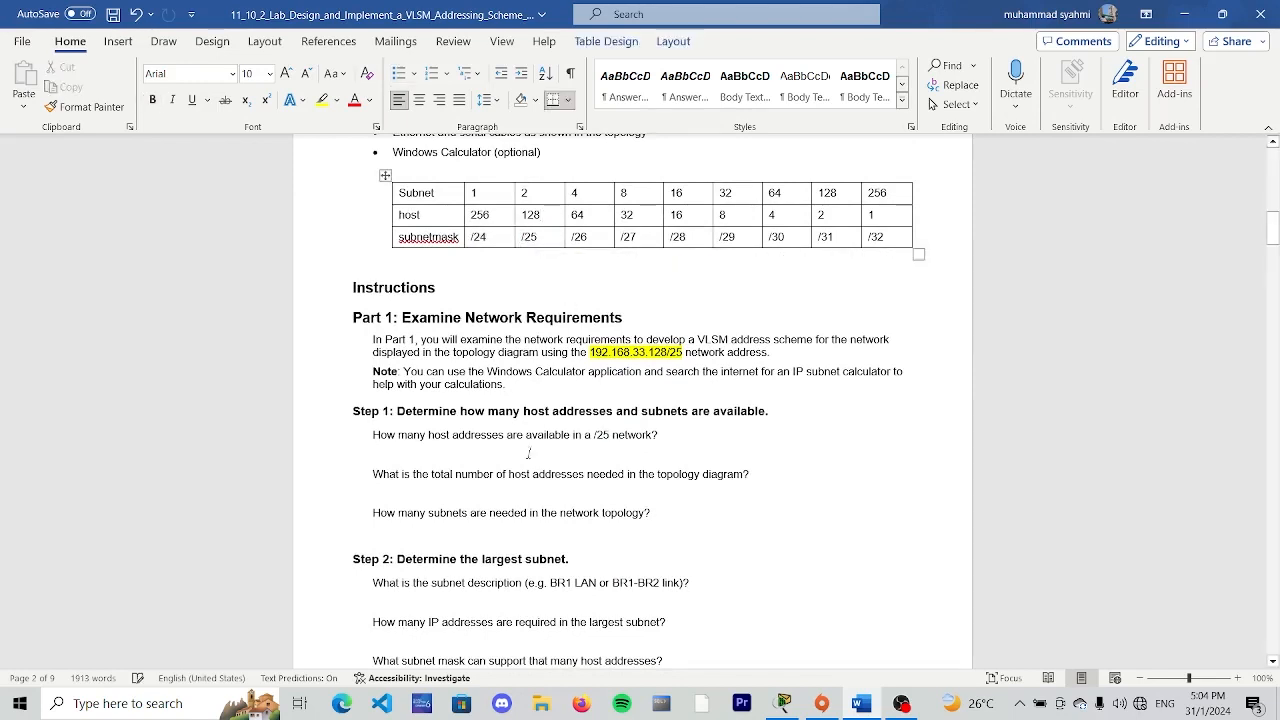
click(439, 453)
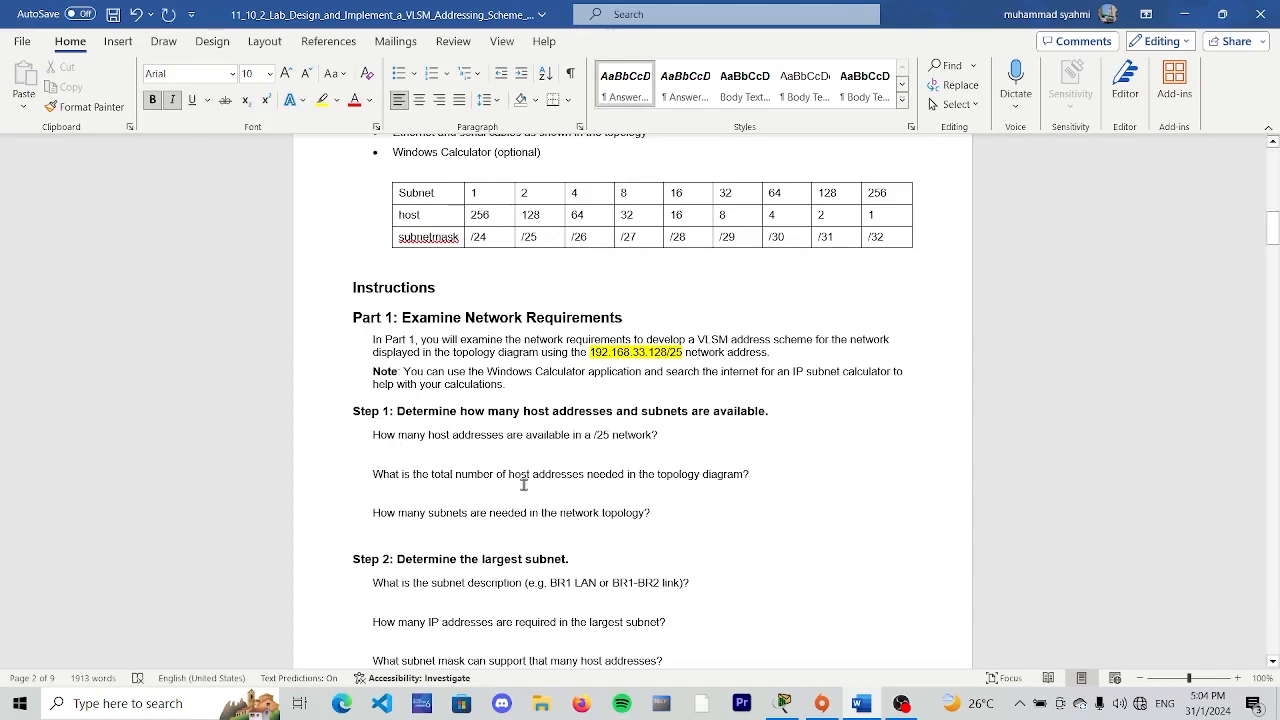
key(Return)
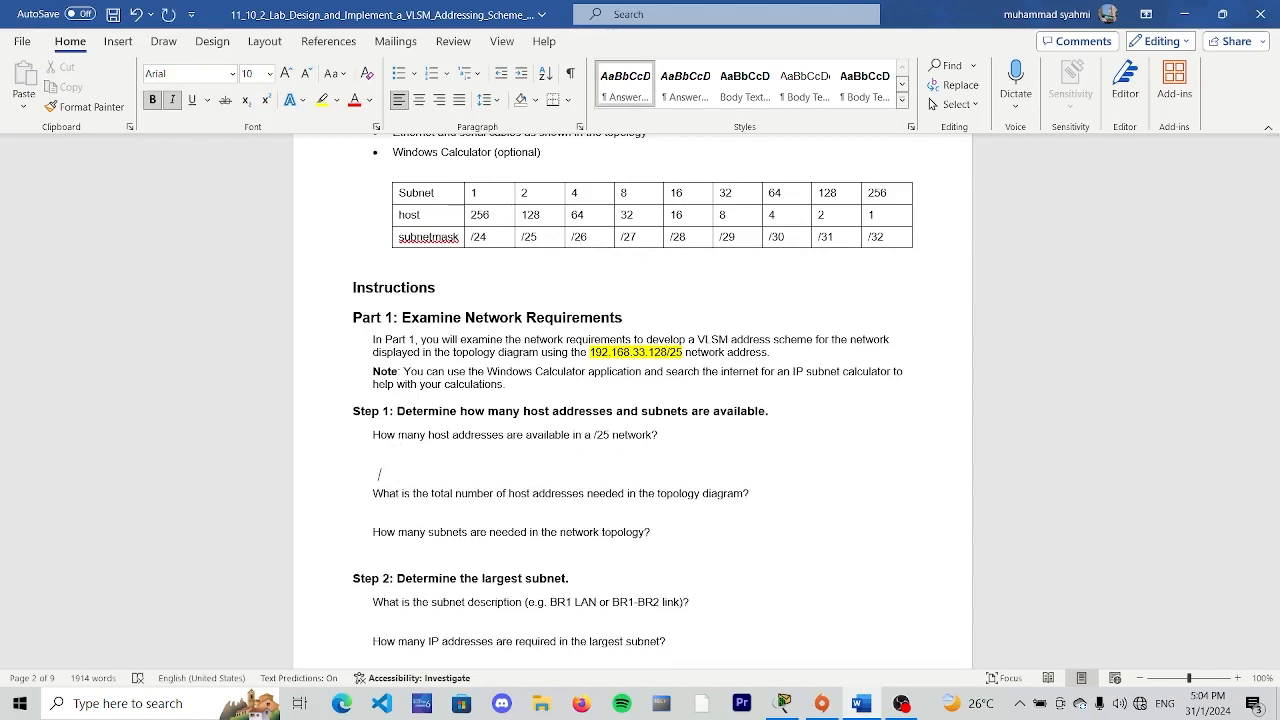
click(671, 436)
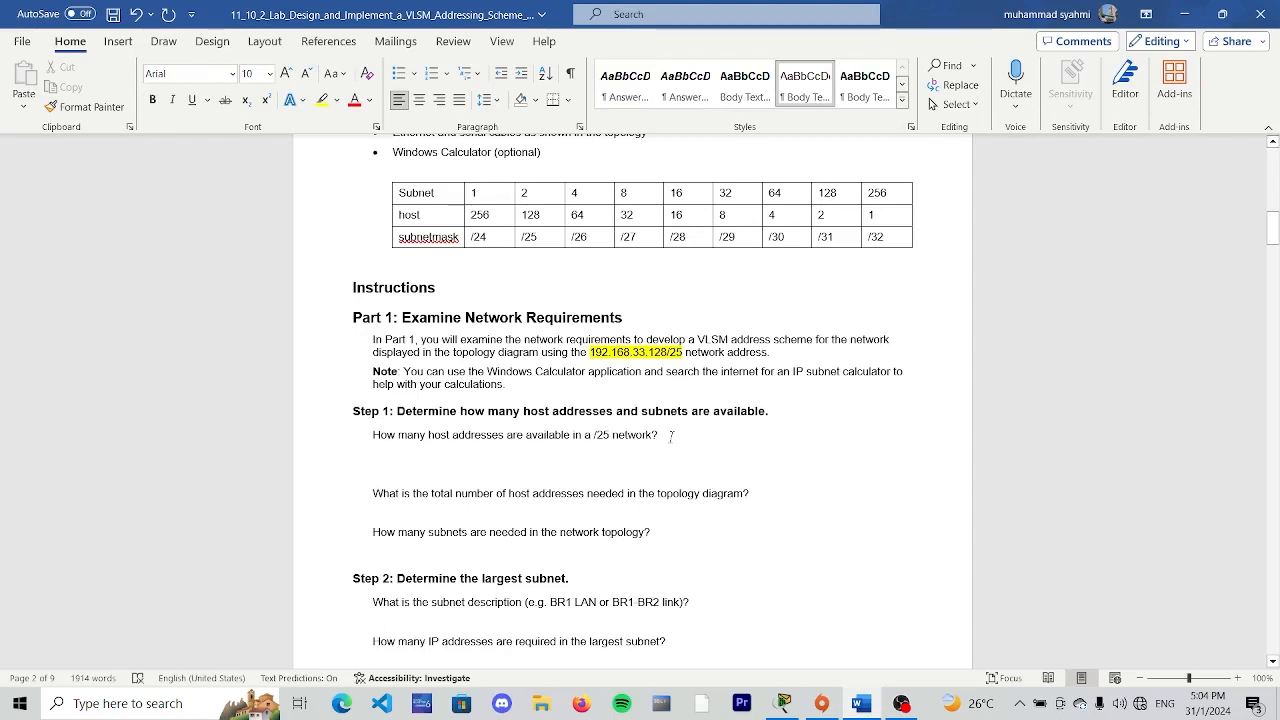
key(Return)
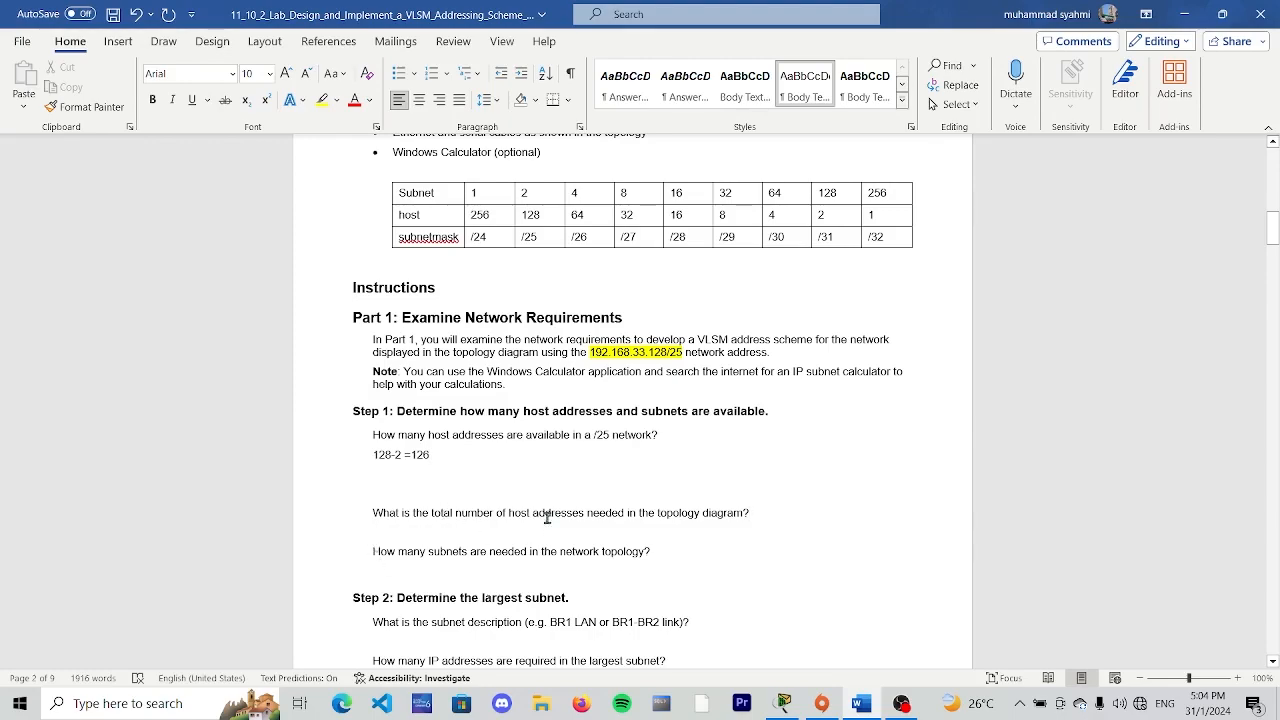
- Add up the hosts in the topology diagram and enter 80 as the total number of host addresses needed
scroll(589, 518, up, 10)
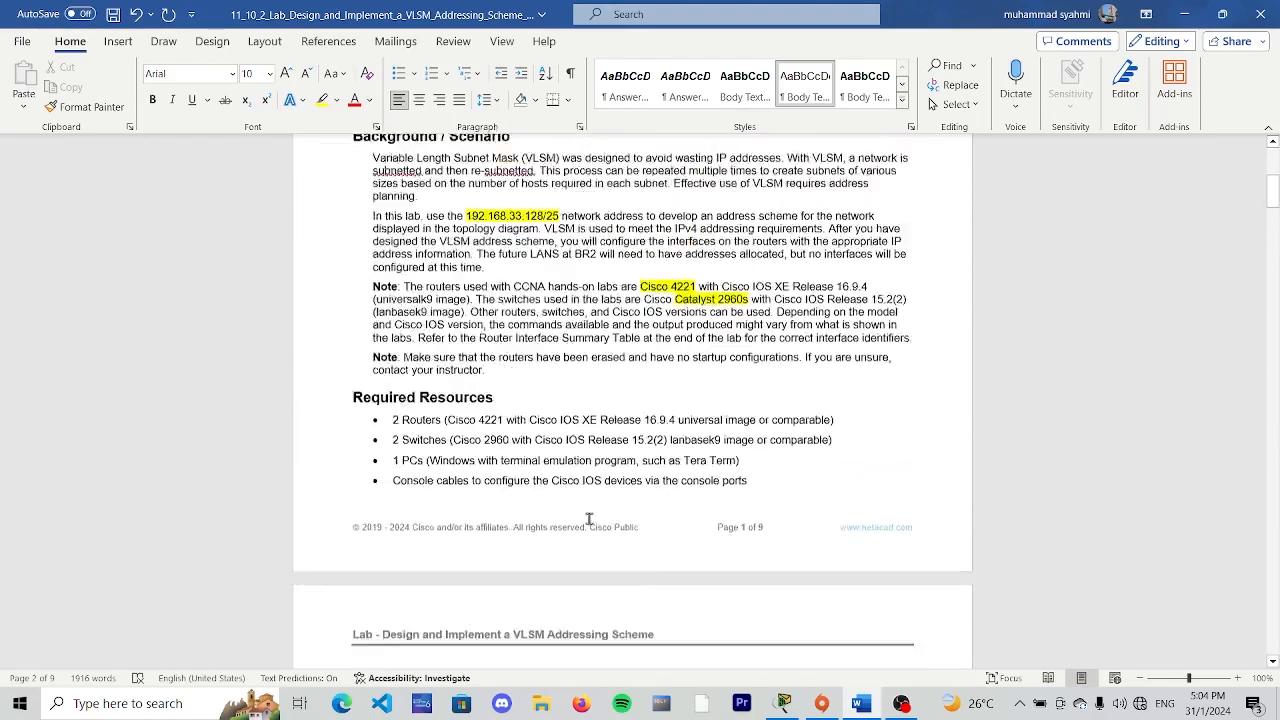
scroll(589, 518, up, 8)
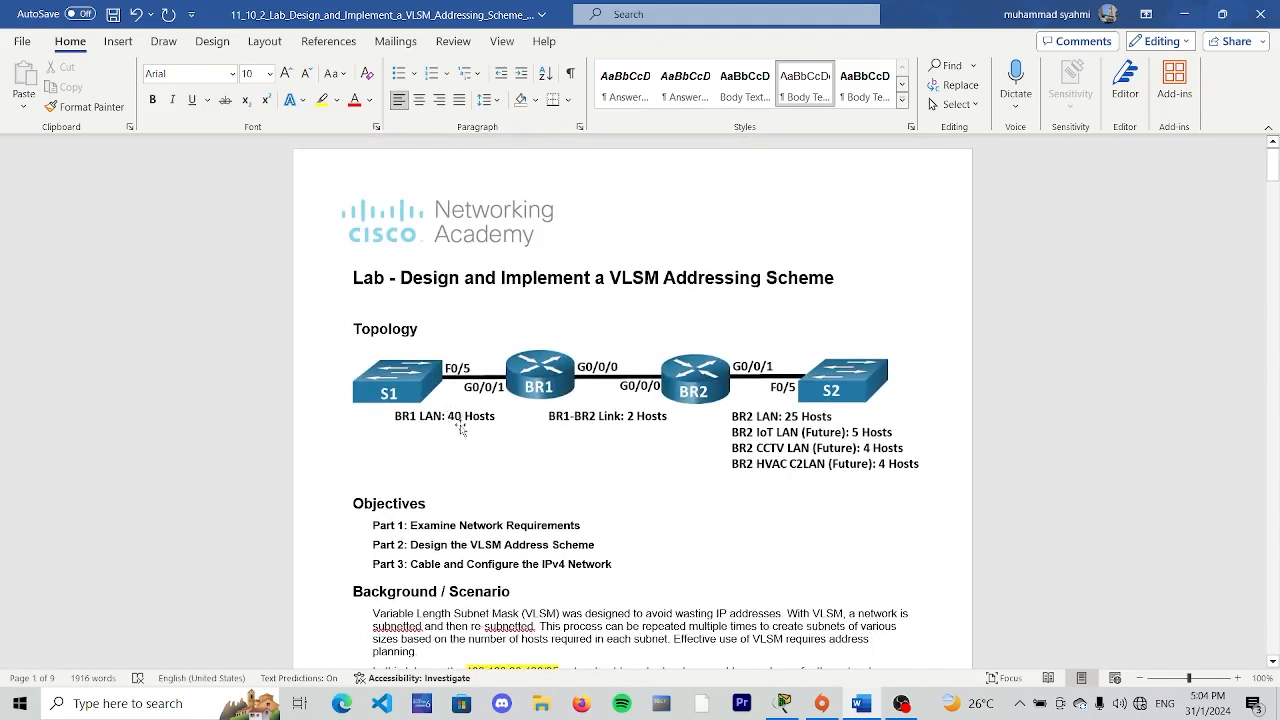
scroll(430, 423, down, 5)
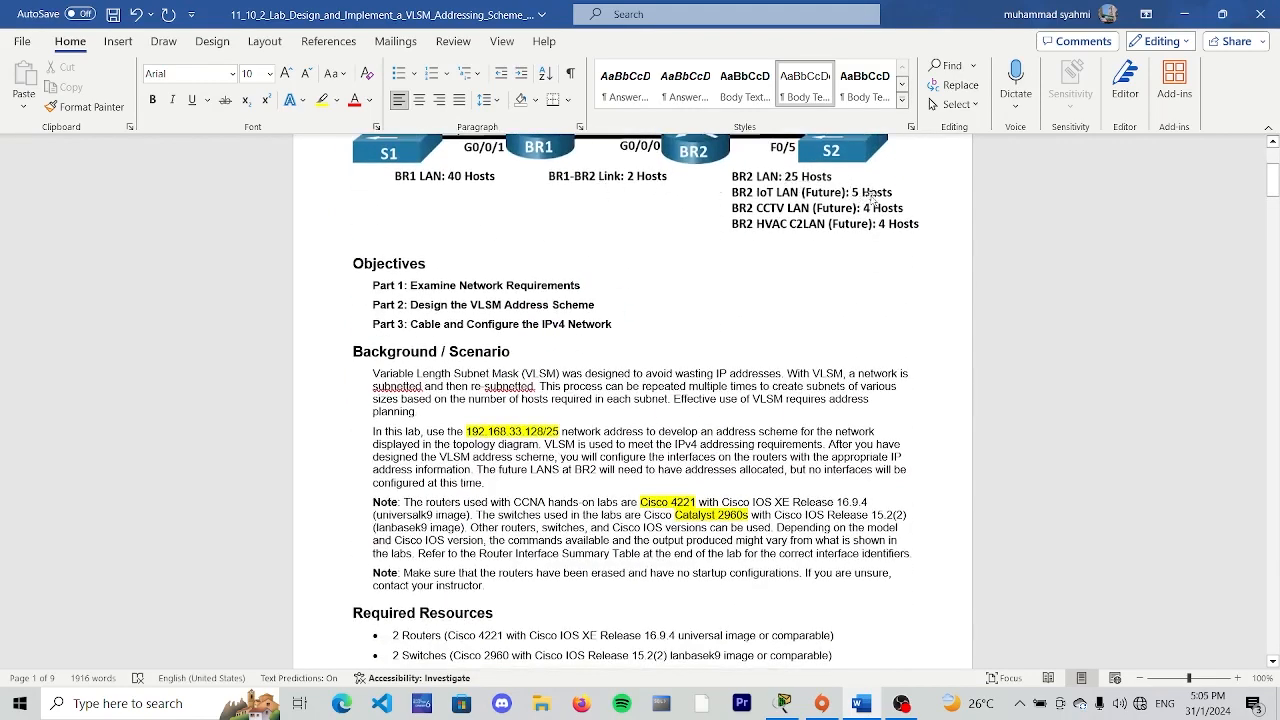
scroll(605, 321, down, 10)
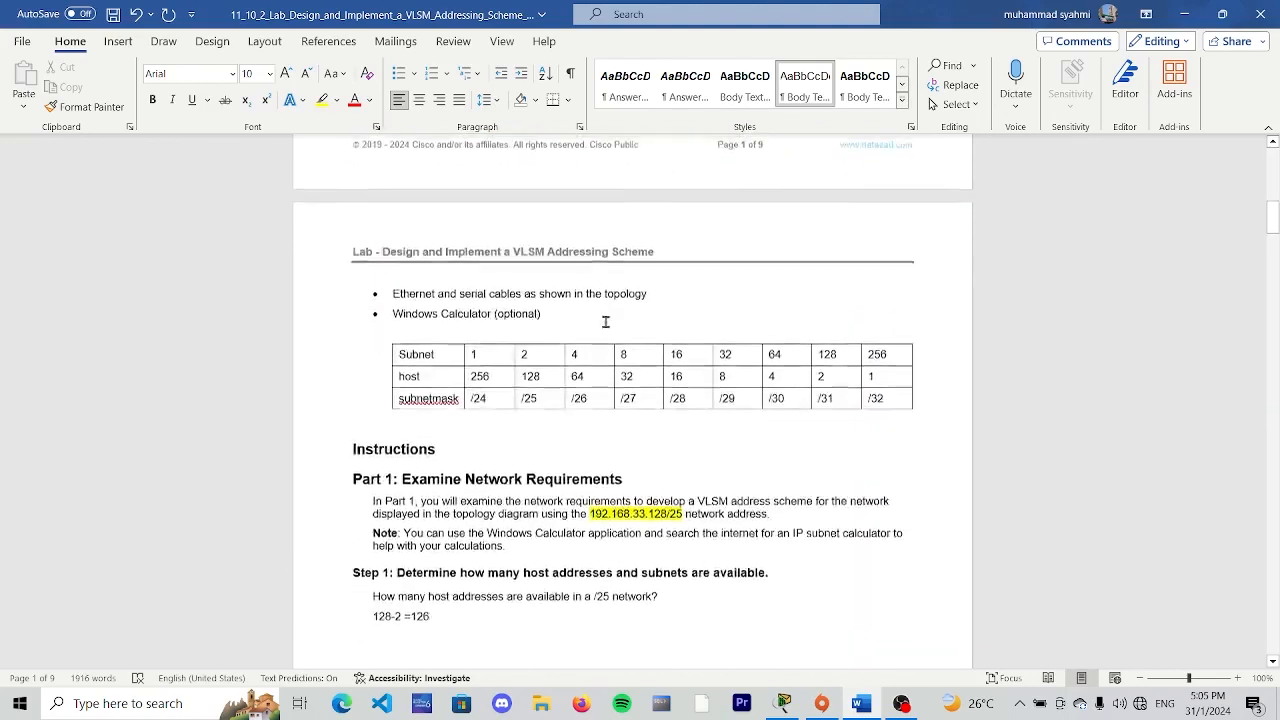
scroll(605, 321, down, 4)
click(799, 481)
key(Return)
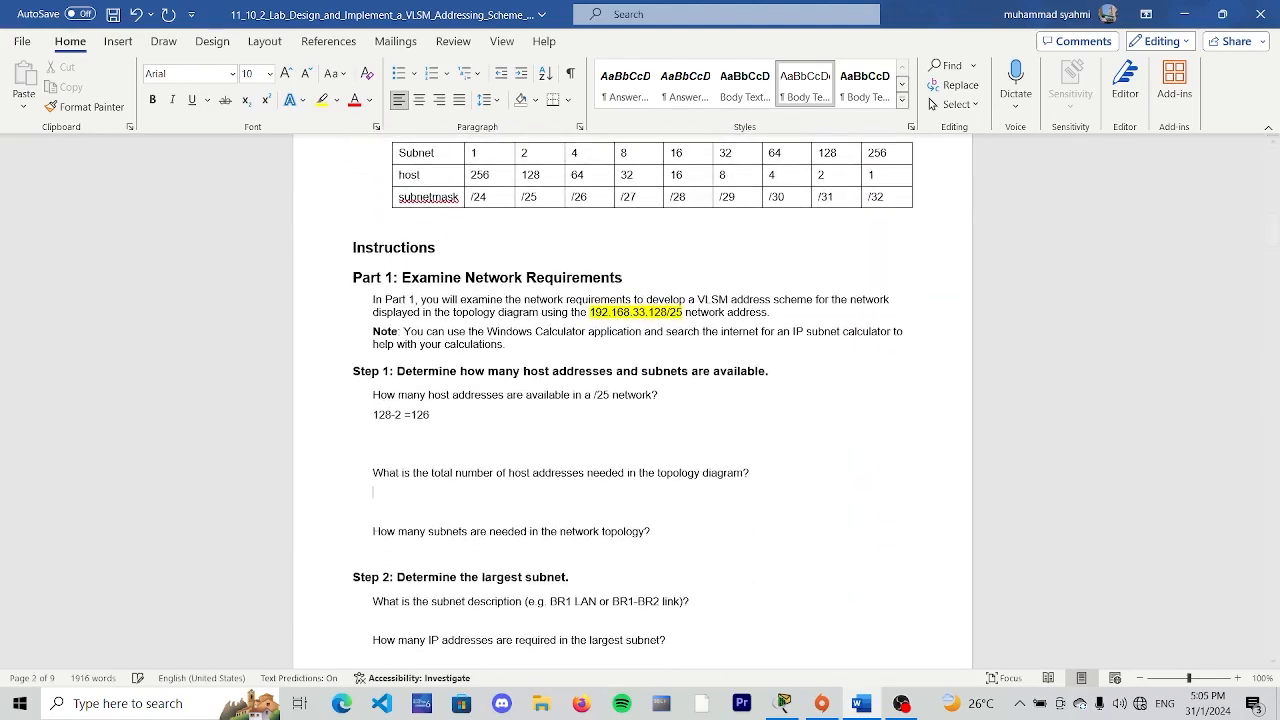
text(80)
- Count the subnets in the topology diagram and enter 6 under the question on how many subnets are needed
scroll(703, 480, down, 4)
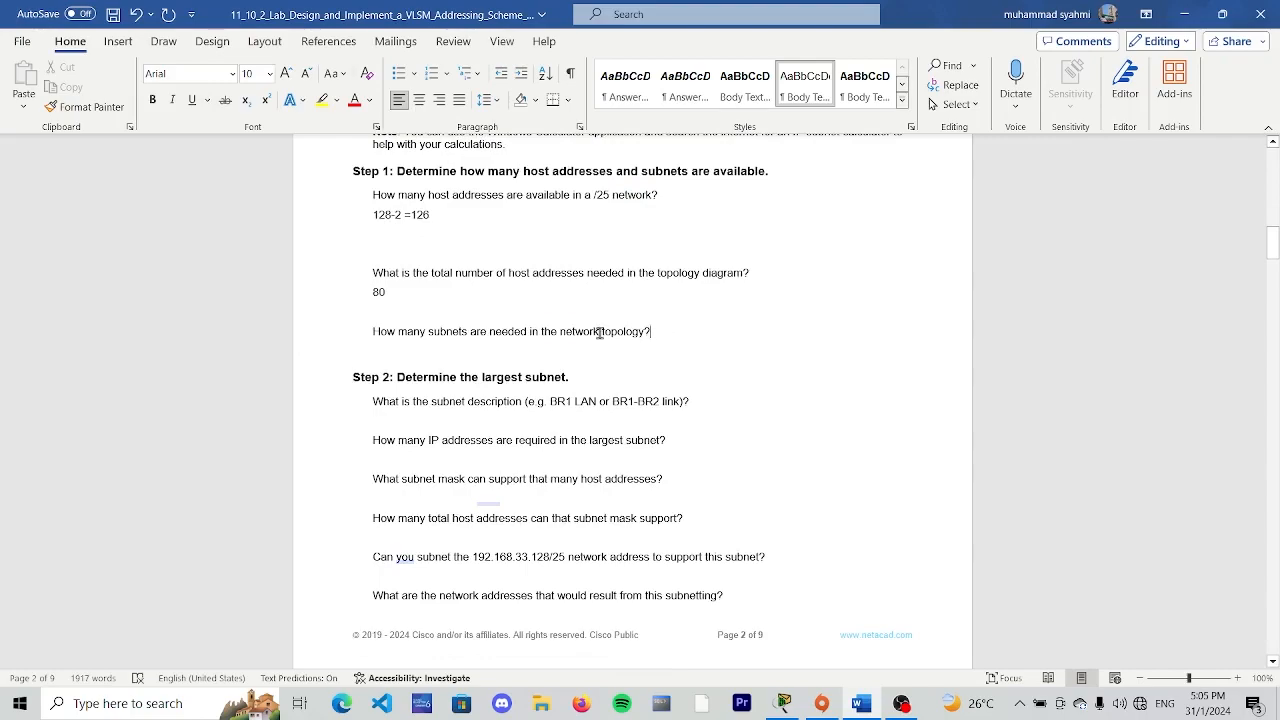
scroll(590, 338, up, 15)
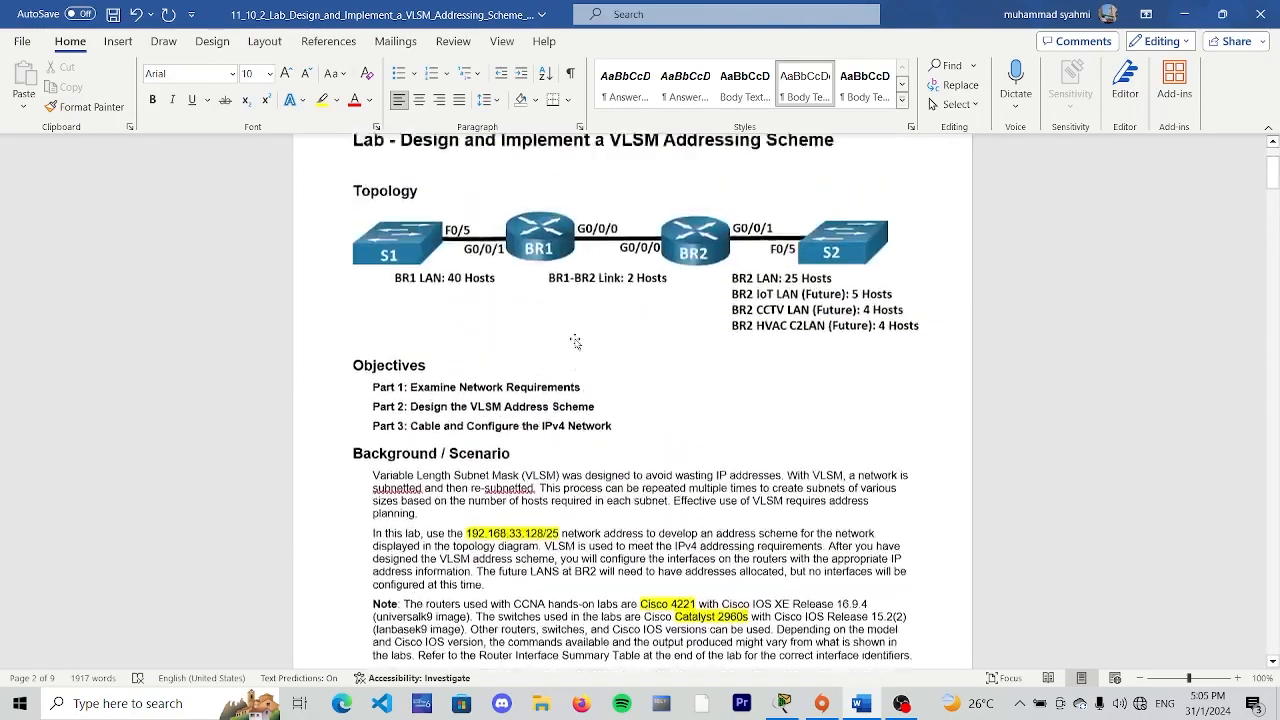
scroll(575, 342, up, 3)
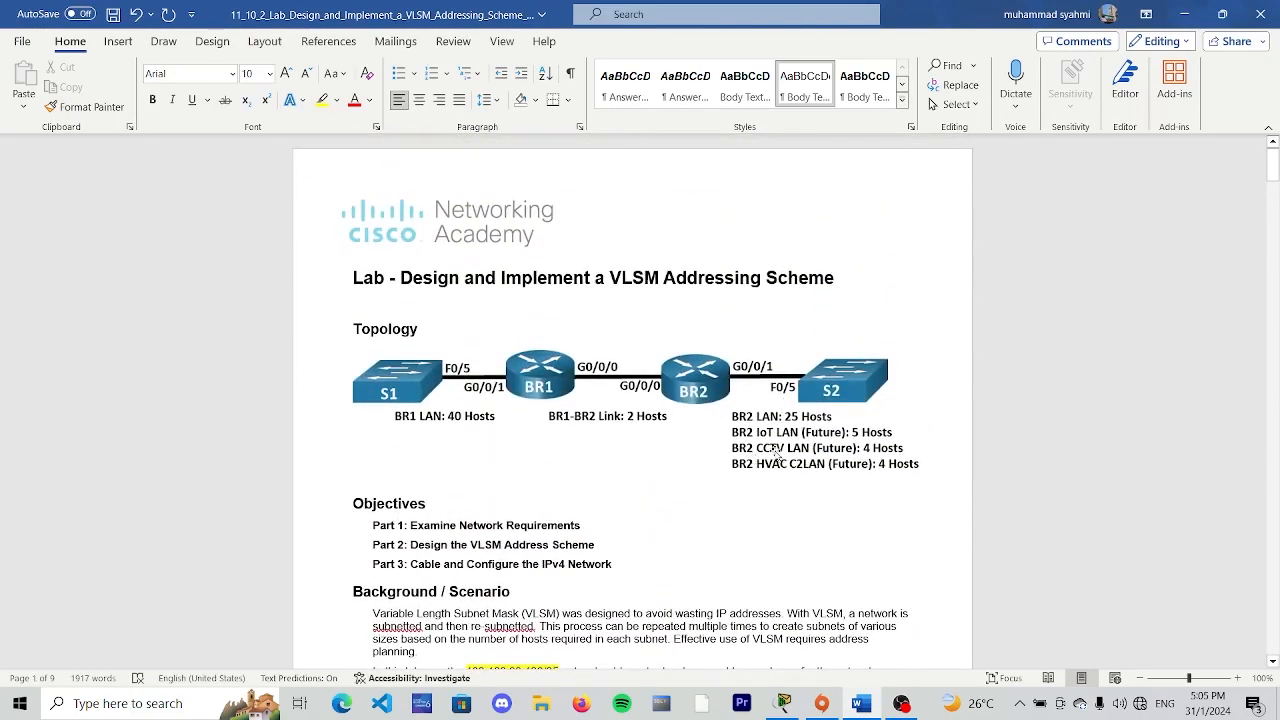
scroll(557, 409, down, 18)
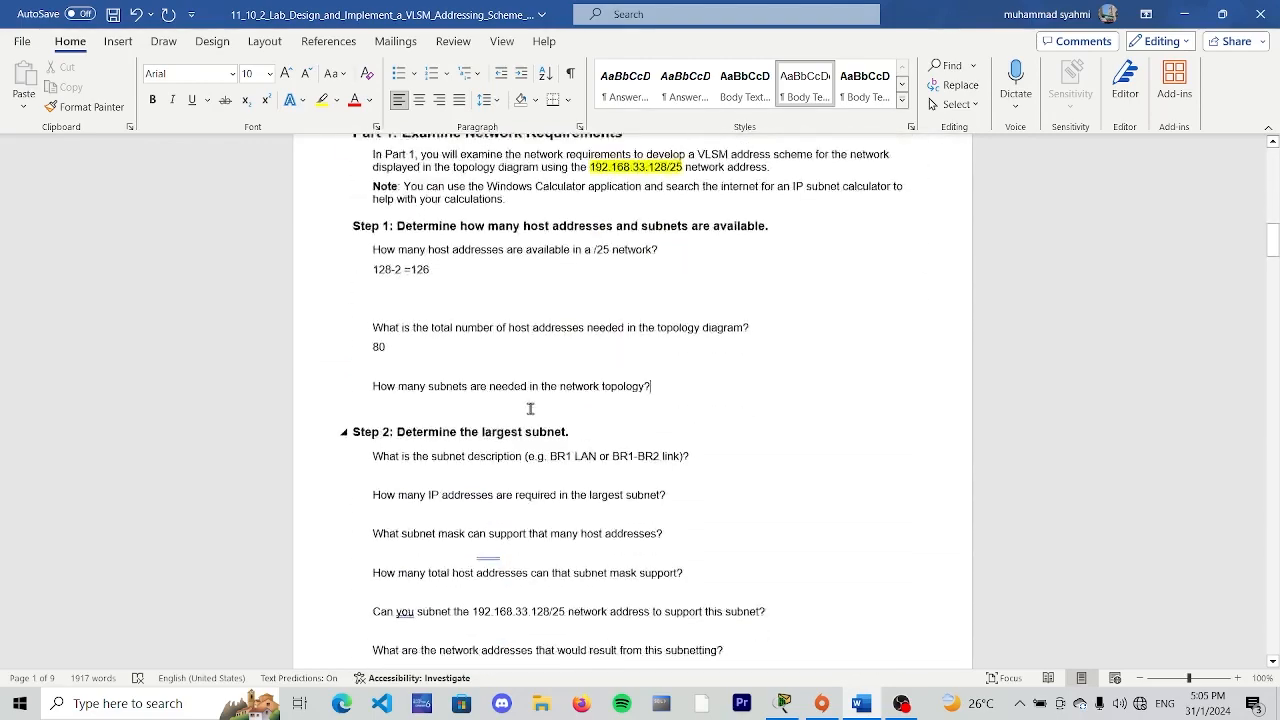
key(Return)
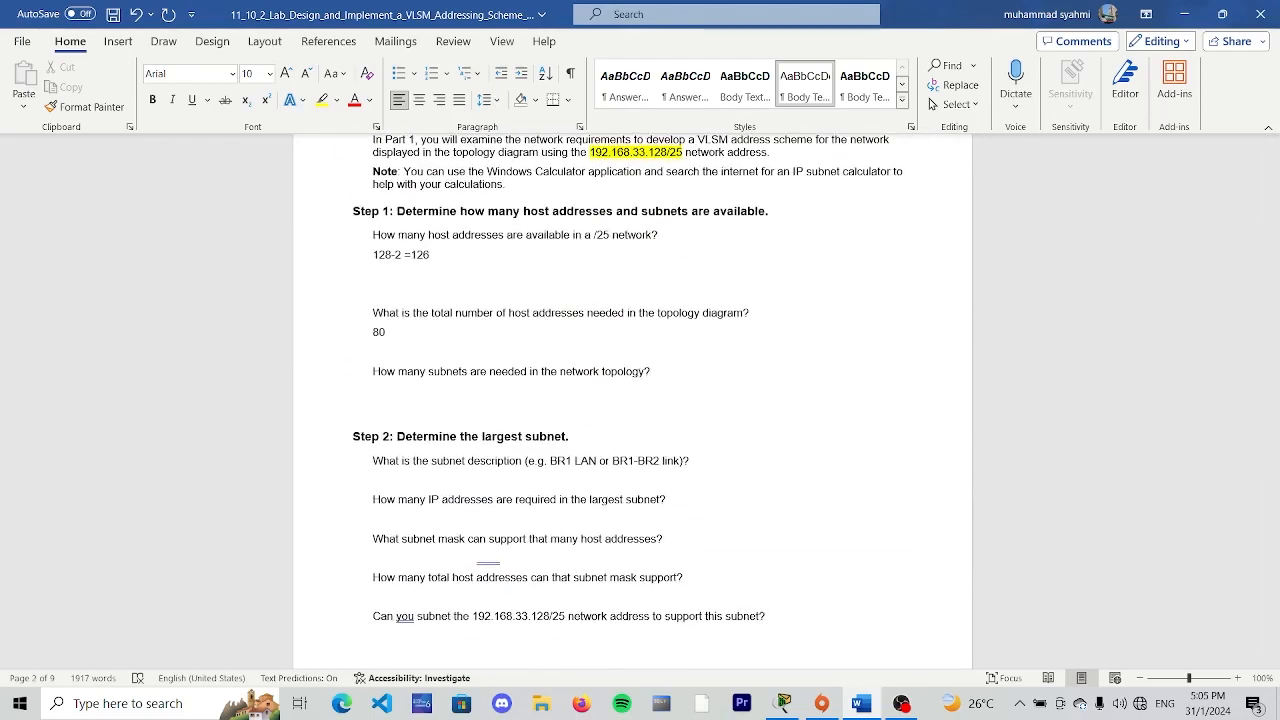
scroll(680, 423, down, 1)
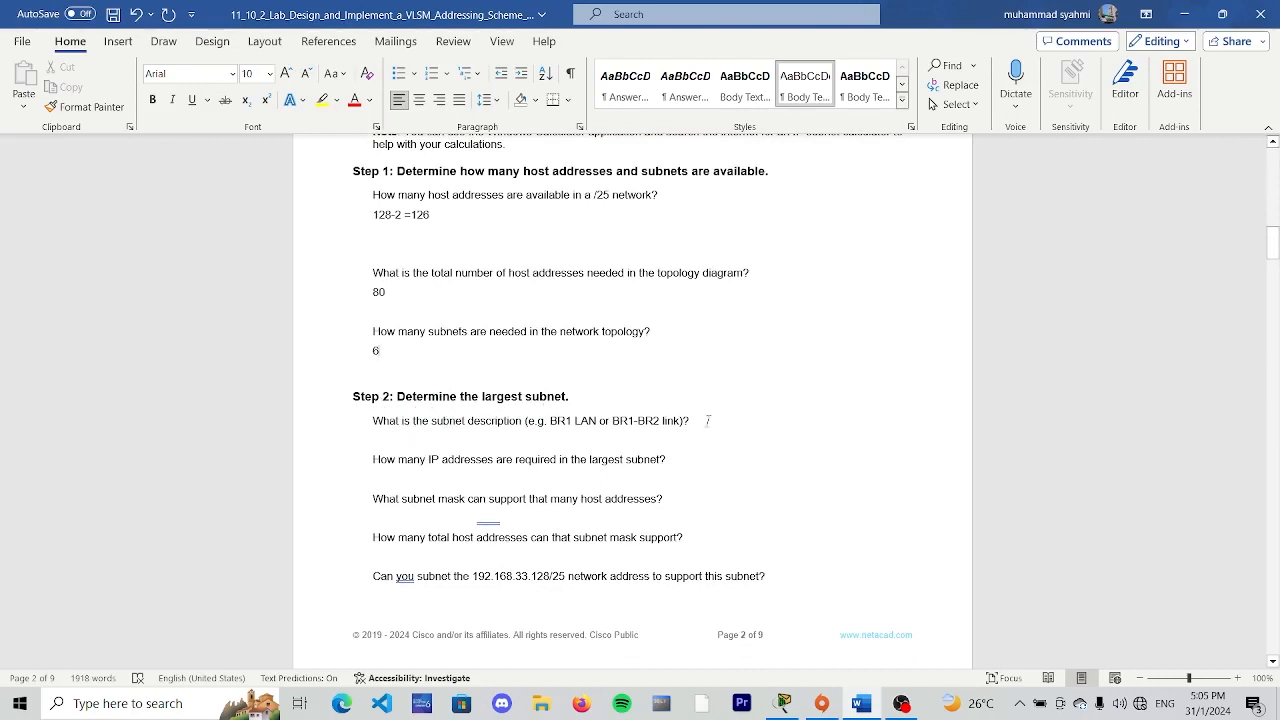
- Identify the largest subnet in the topology diagram and enter "BR1 LAN" as the subnet description in Step 2
scroll(707, 416, up, 3)
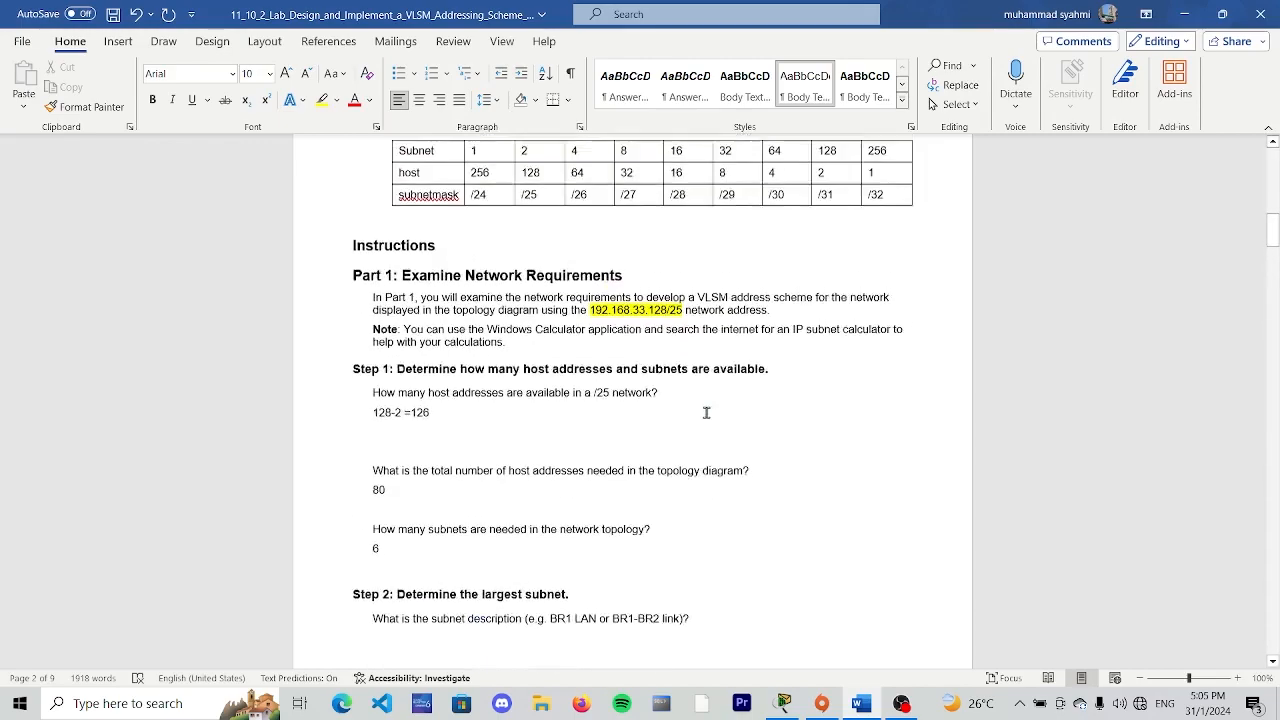
scroll(706, 412, up, 15)
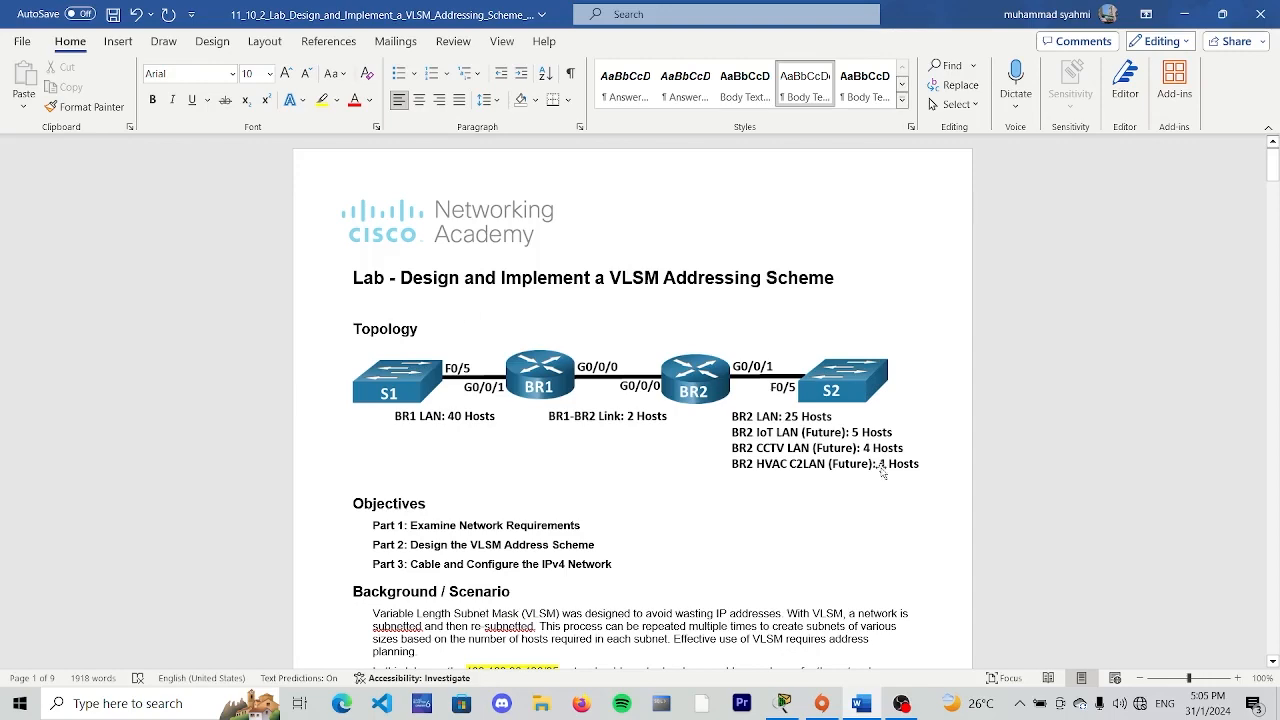
drag(495, 415, 395, 422)
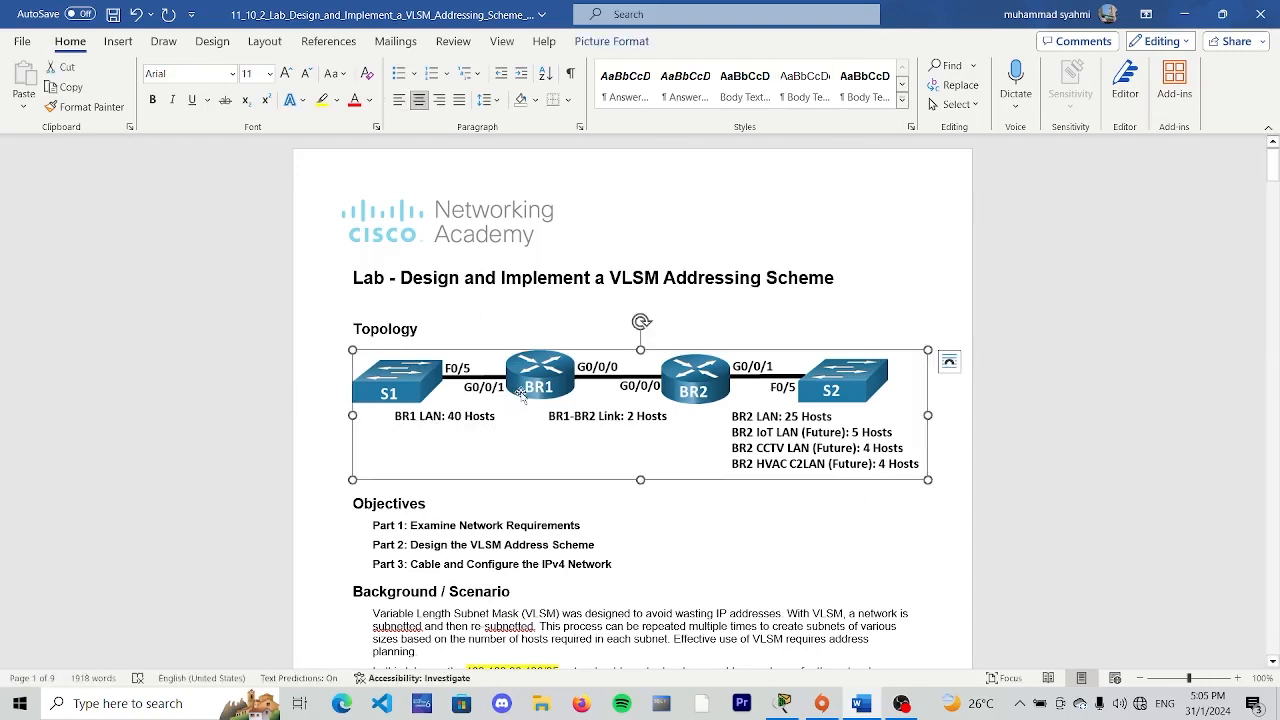
scroll(412, 368, down, 20)
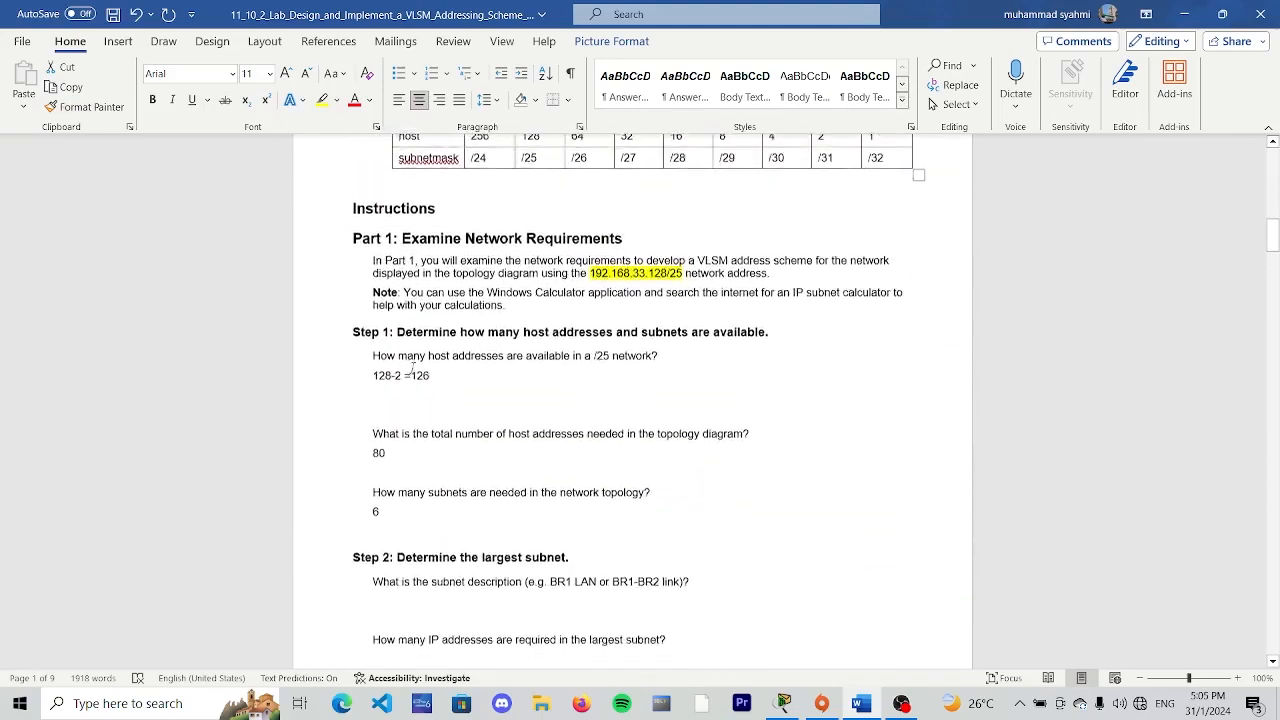
scroll(412, 368, down, 4)
click(535, 402)
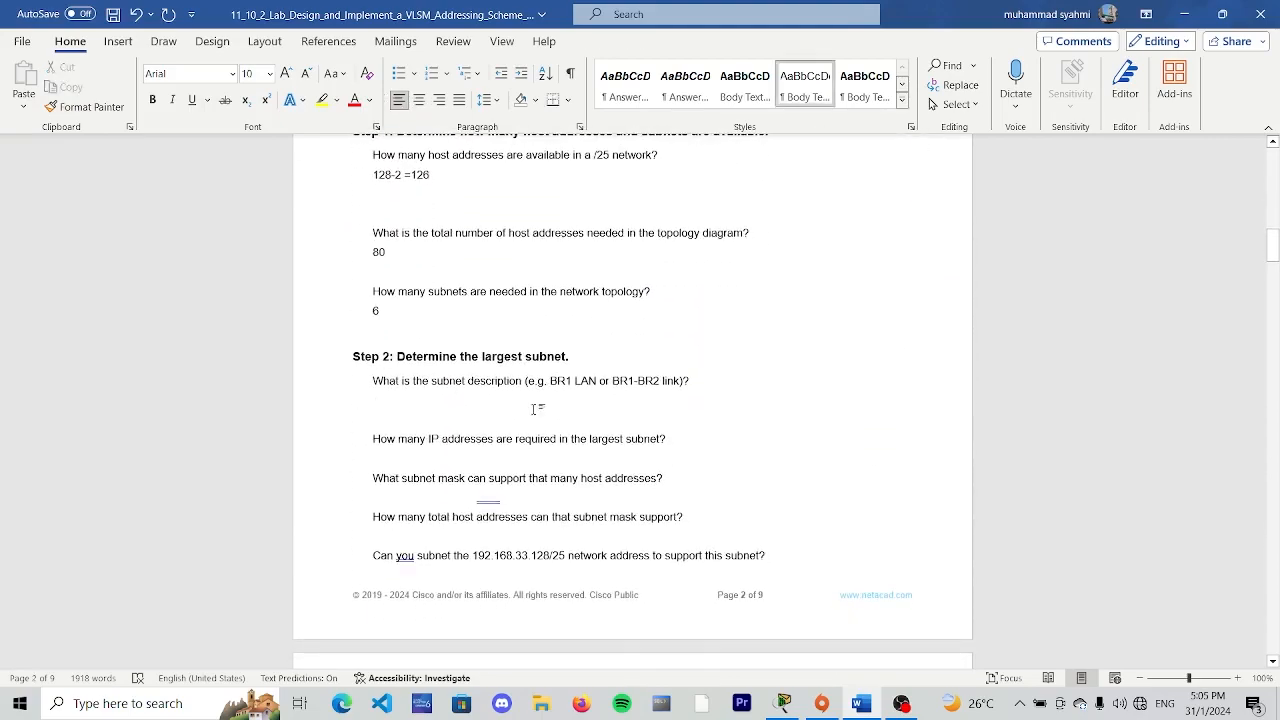
key(Caps_Lock)
text(BR1 LAN)
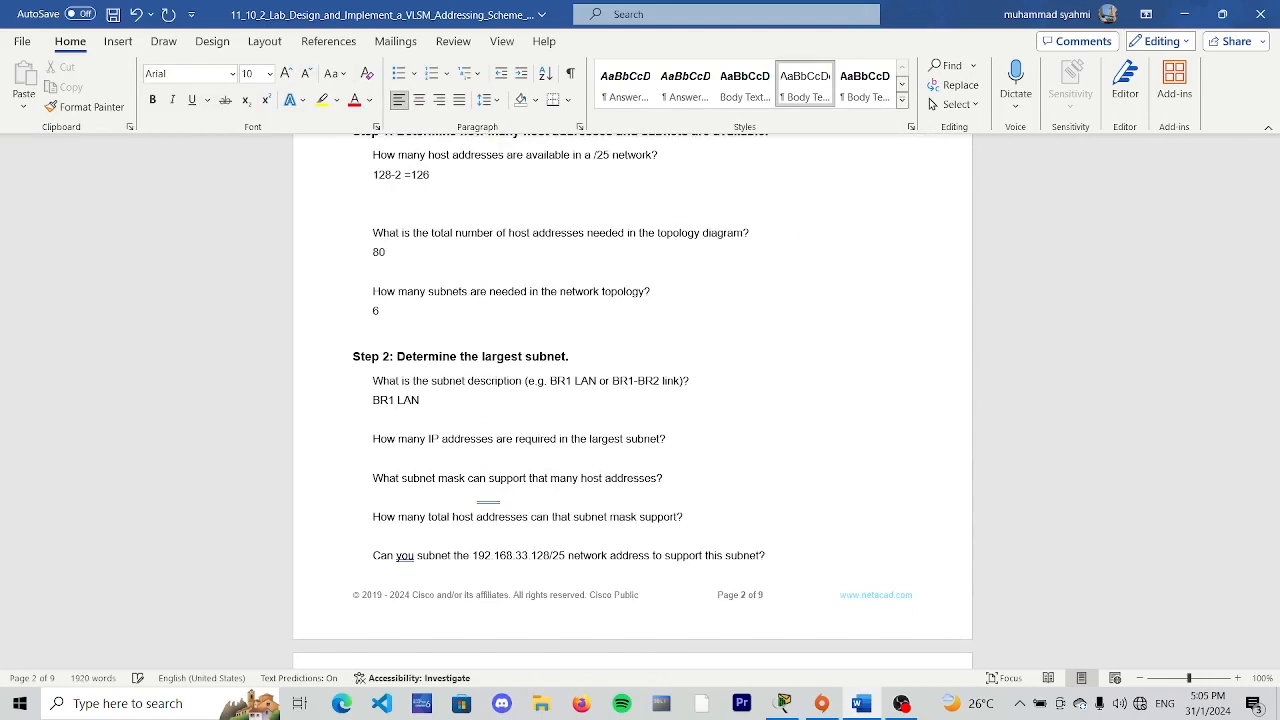
key(Caps_Lock)
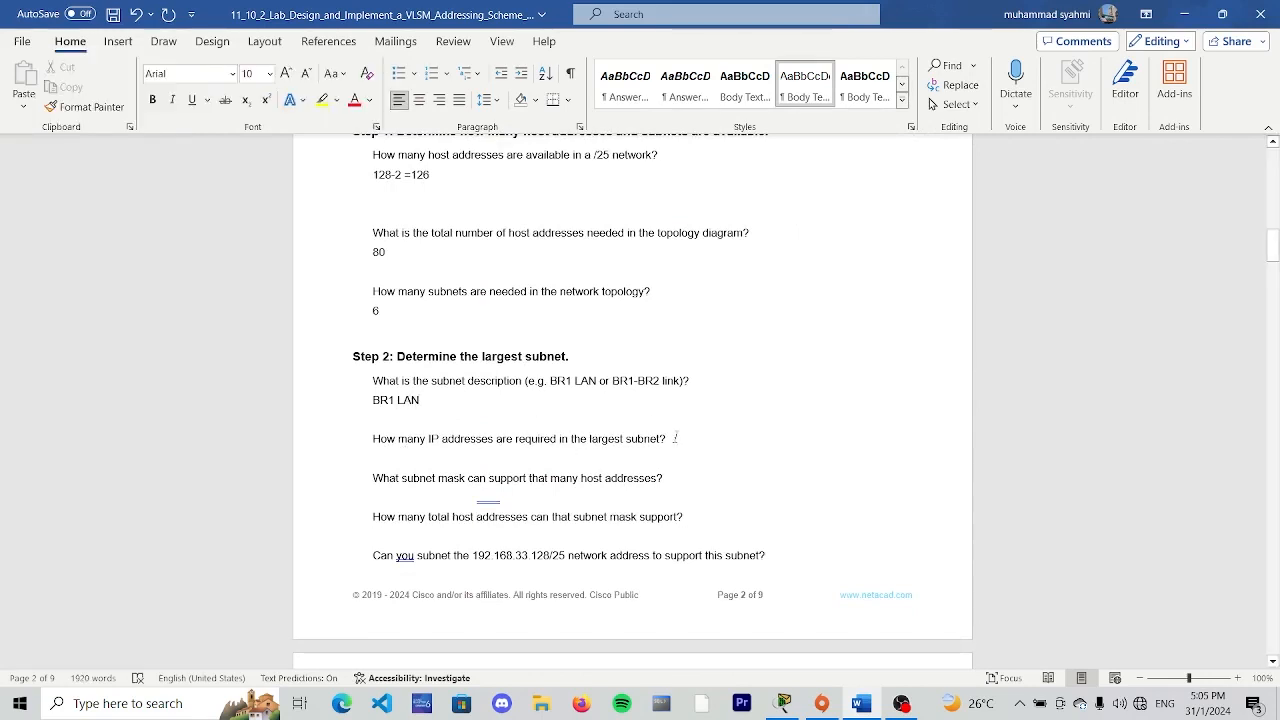
- Check the BR1 LAN host requirement in the topology and enter 40 as the IP addresses required in the largest subnet
scroll(675, 438, up, 15)
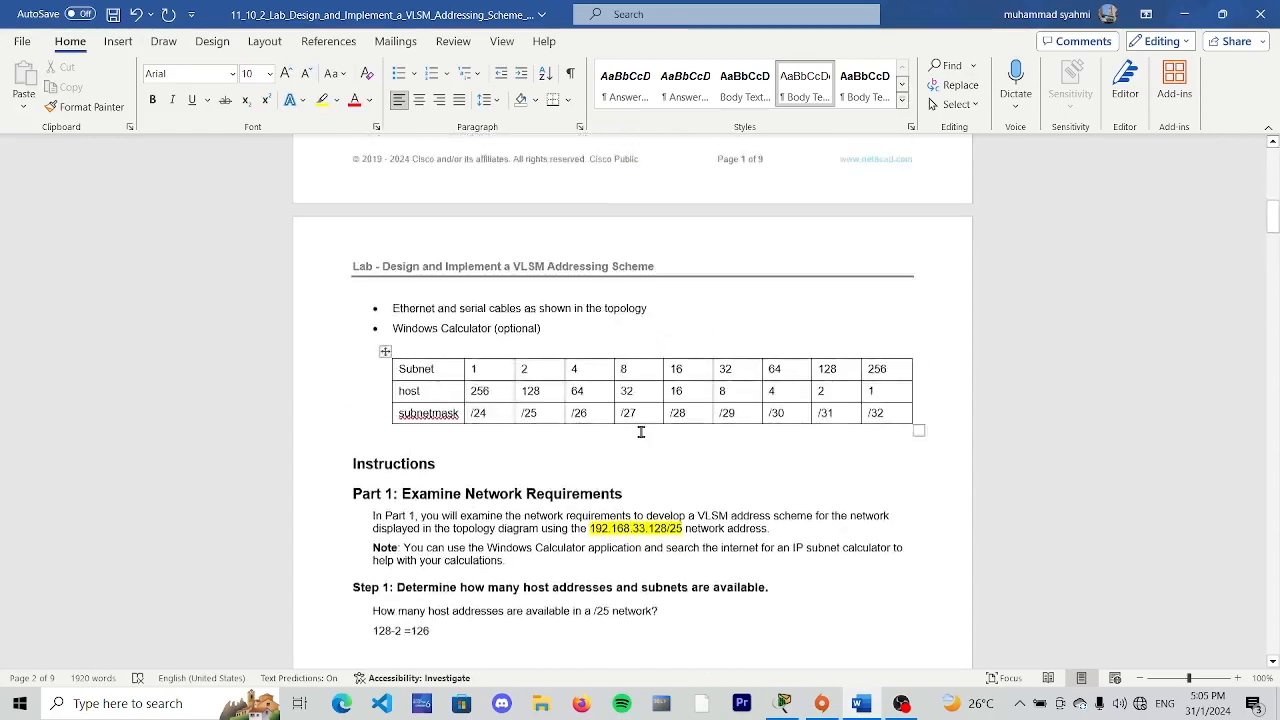
scroll(523, 400, up, 3)
scroll(500, 410, down, 15)
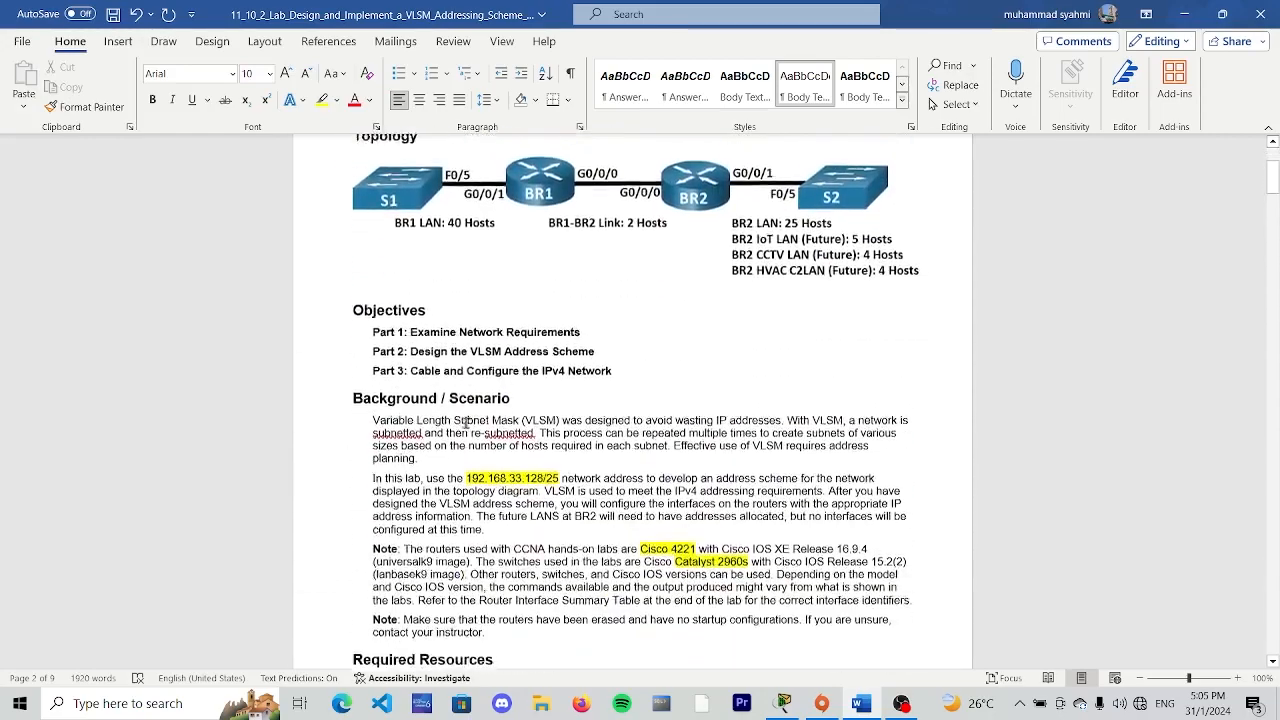
scroll(484, 418, down, 5)
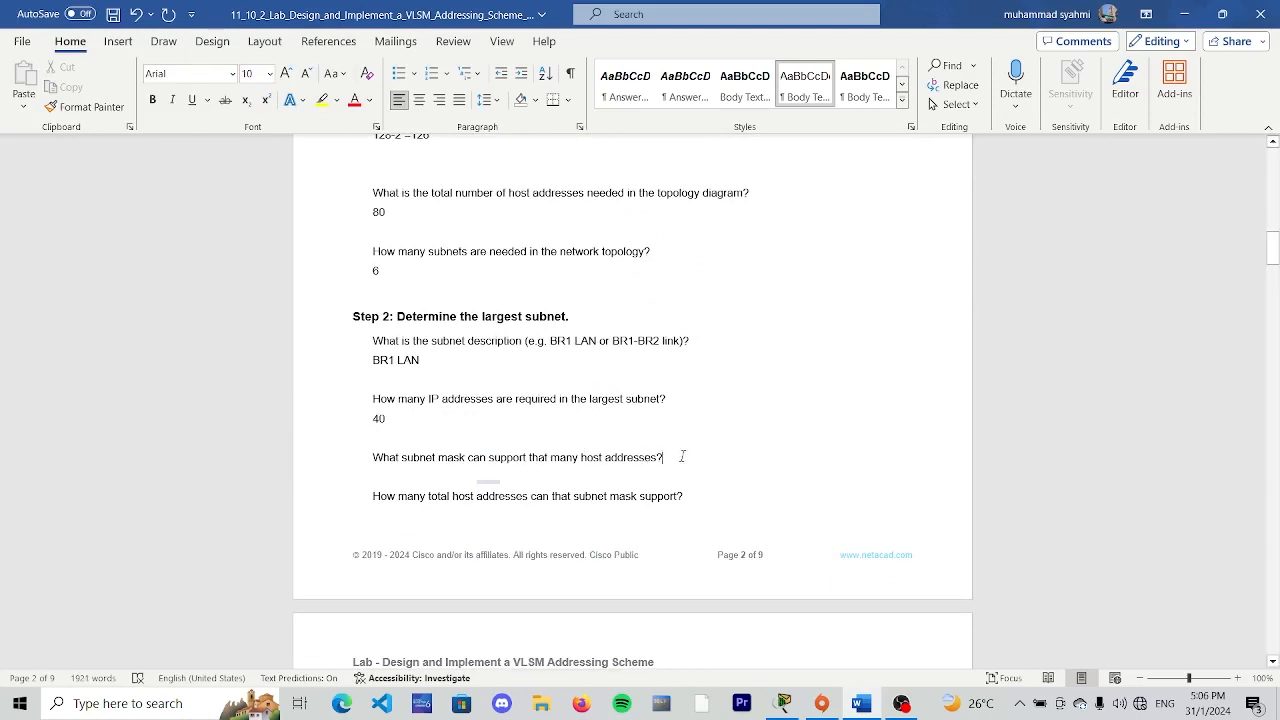
- Check the BR1 LAN host requirement against the subnet table and enter /26 as the largest subnet's mask, removing the extra blank line
key(Return)
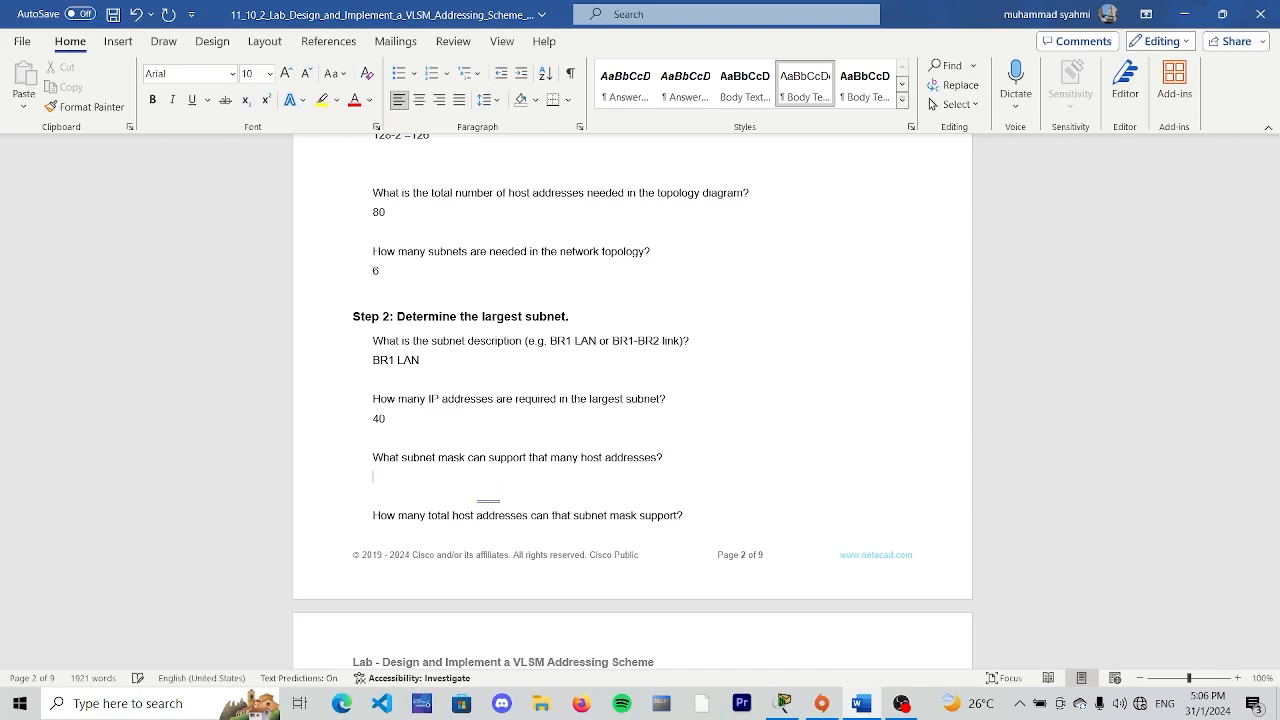
scroll(651, 428, up, 15)
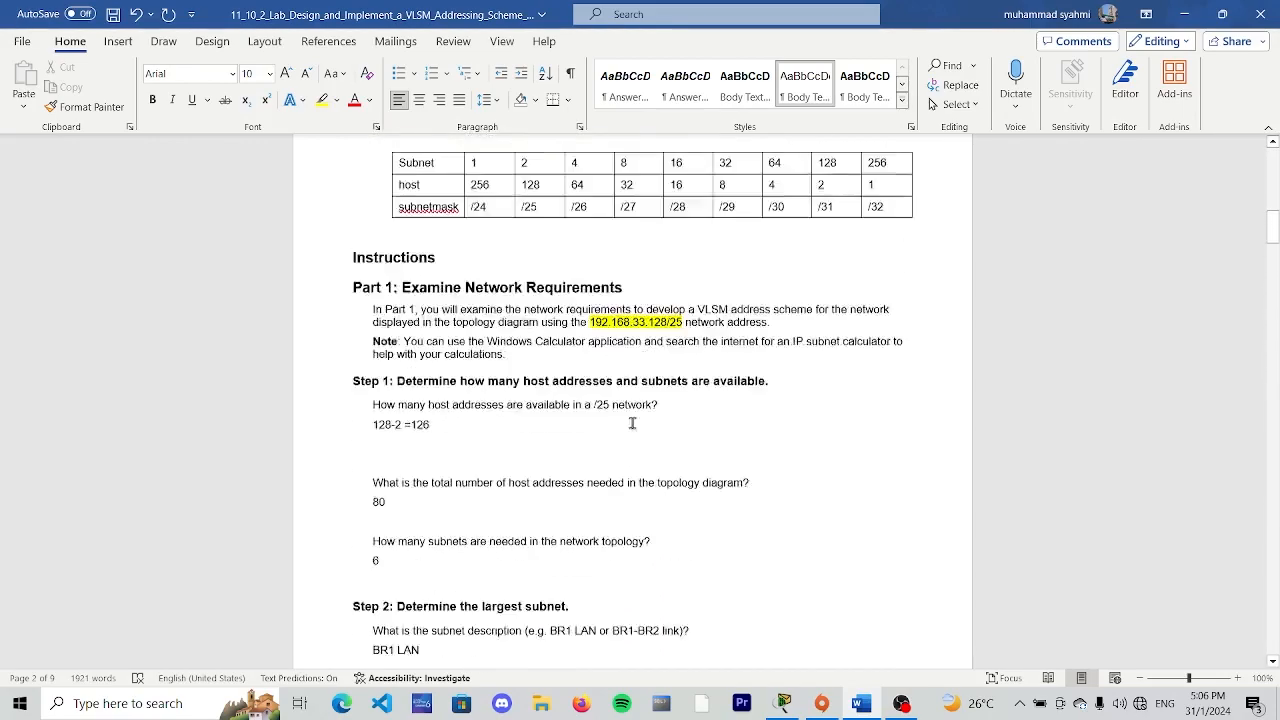
scroll(612, 413, up, 10)
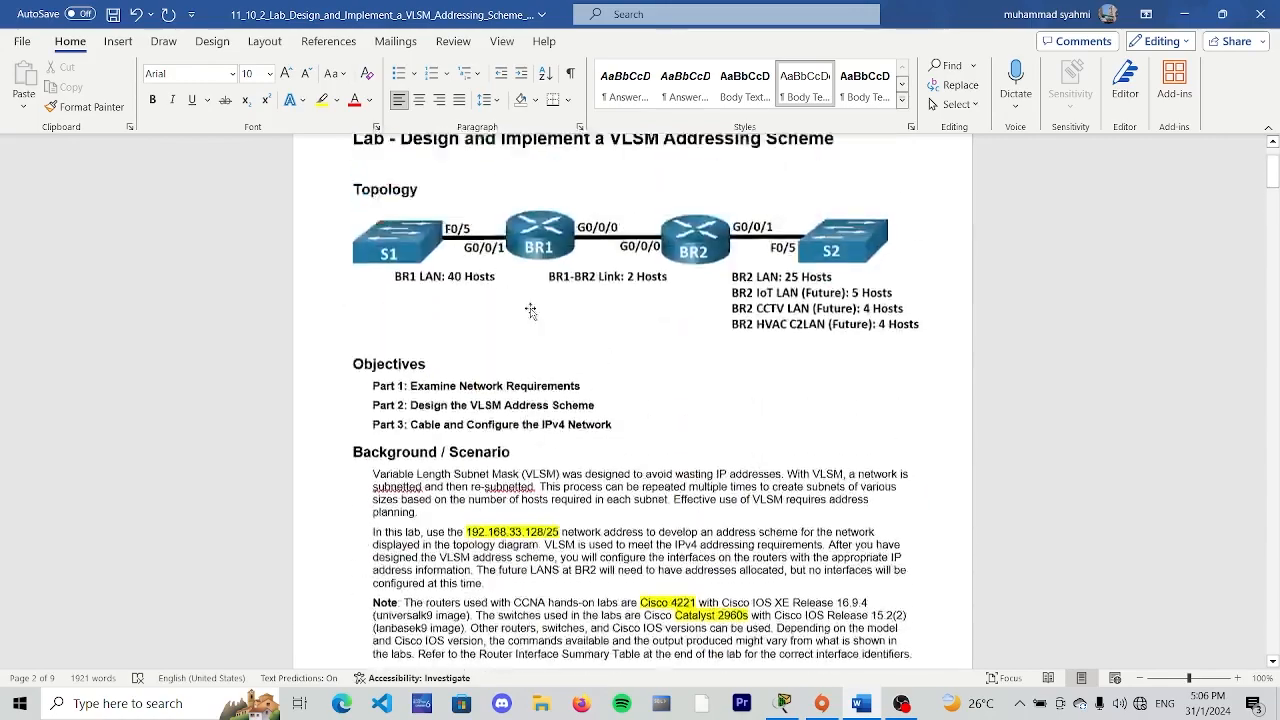
scroll(480, 440, down, 15)
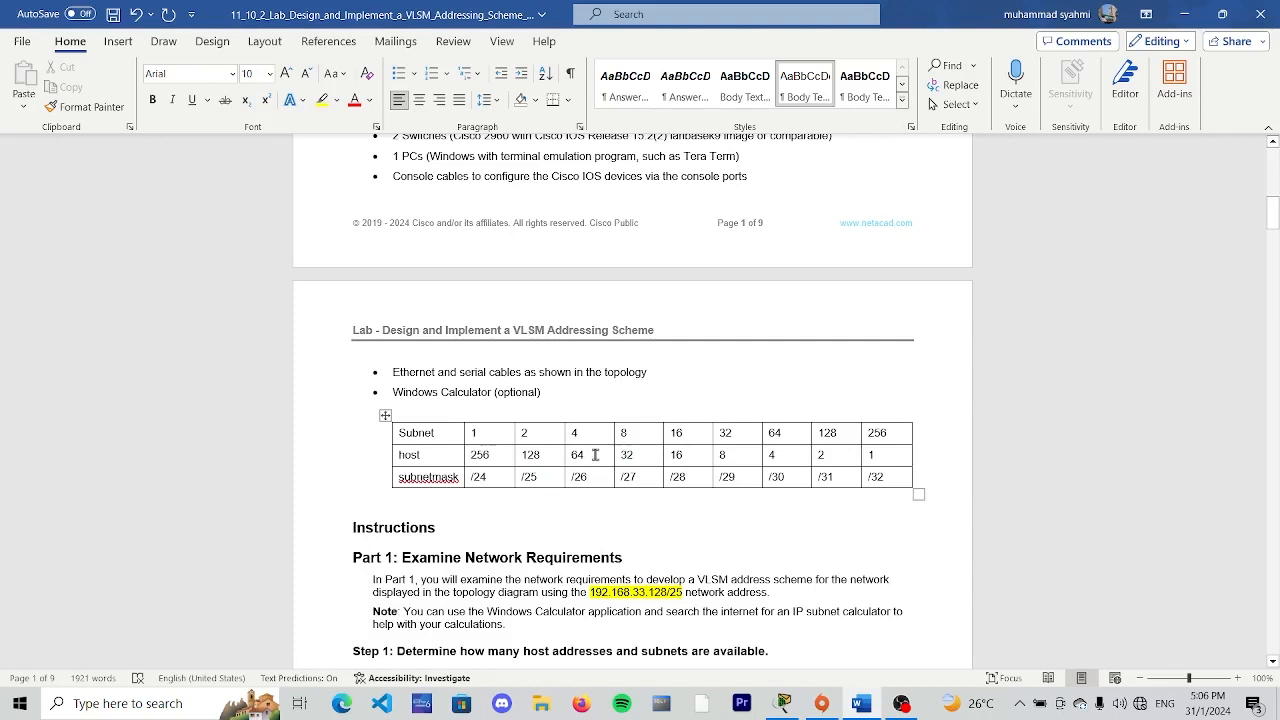
mouse_move(586, 455)
mouse_down()
mouse_move(560, 456)
mouse_move(574, 463)
mouse_up()
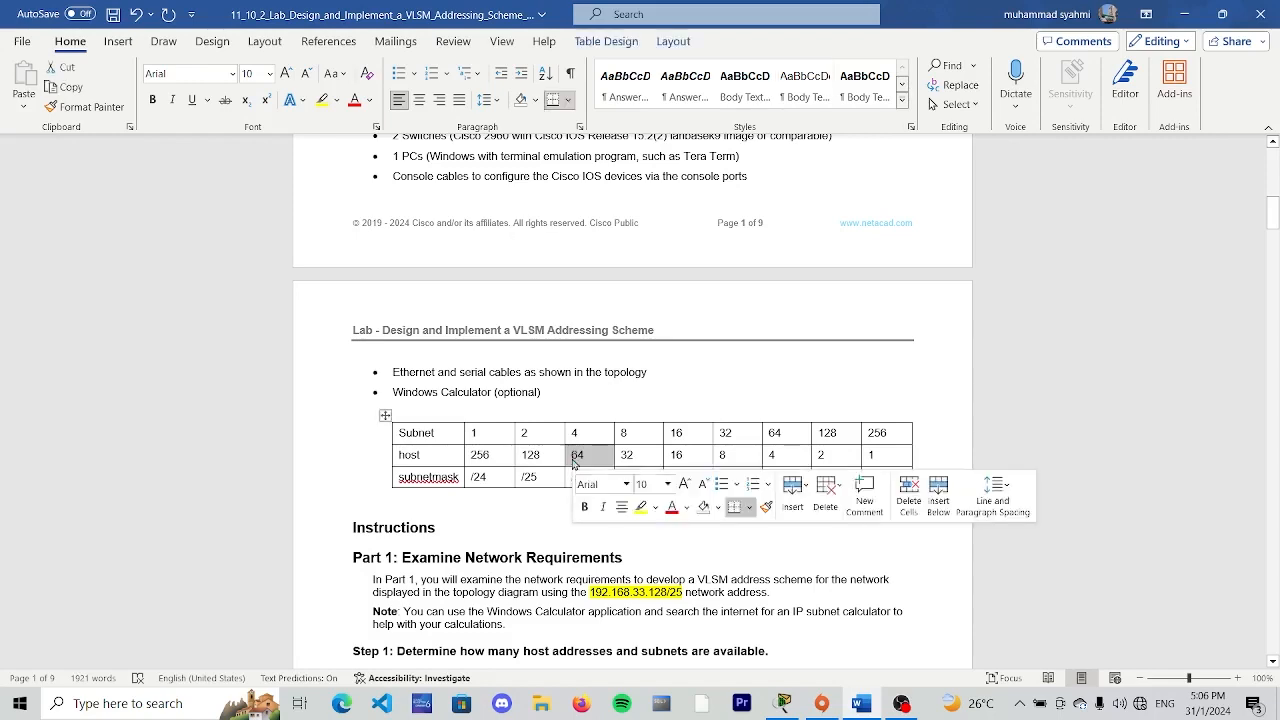
click(346, 484)
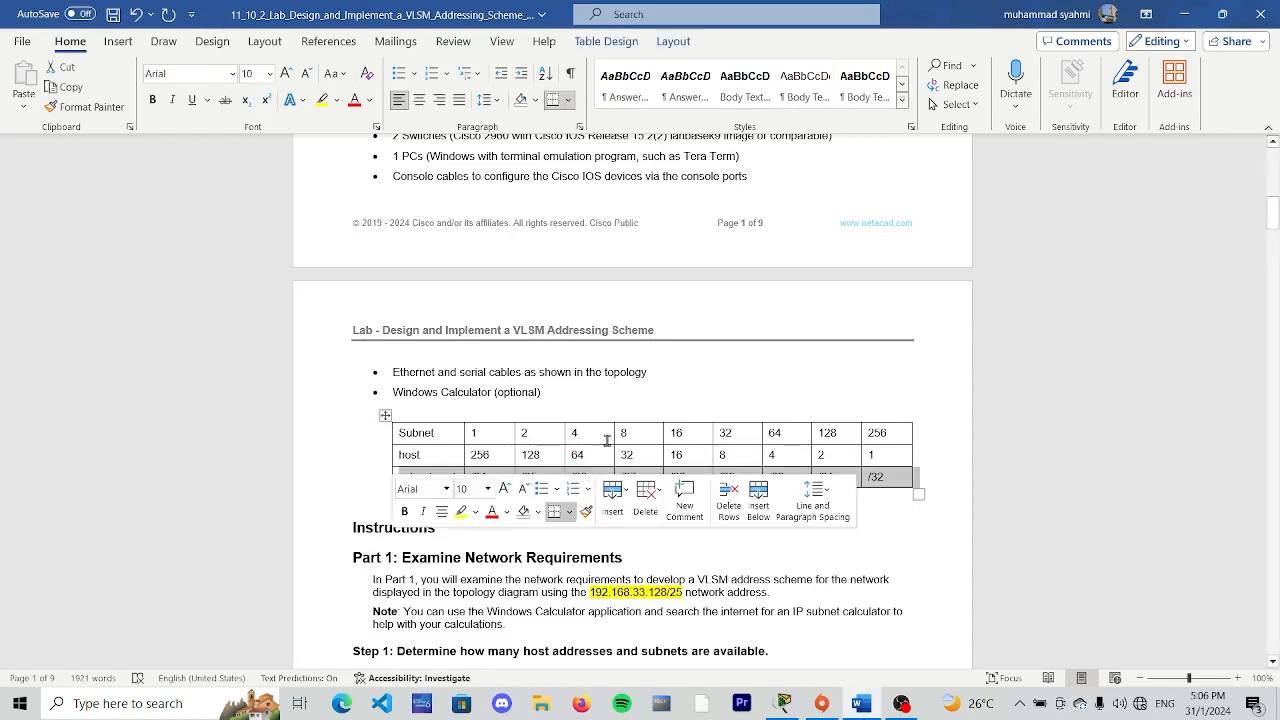
scroll(588, 452, down, 2)
scroll(588, 365, down, 10)
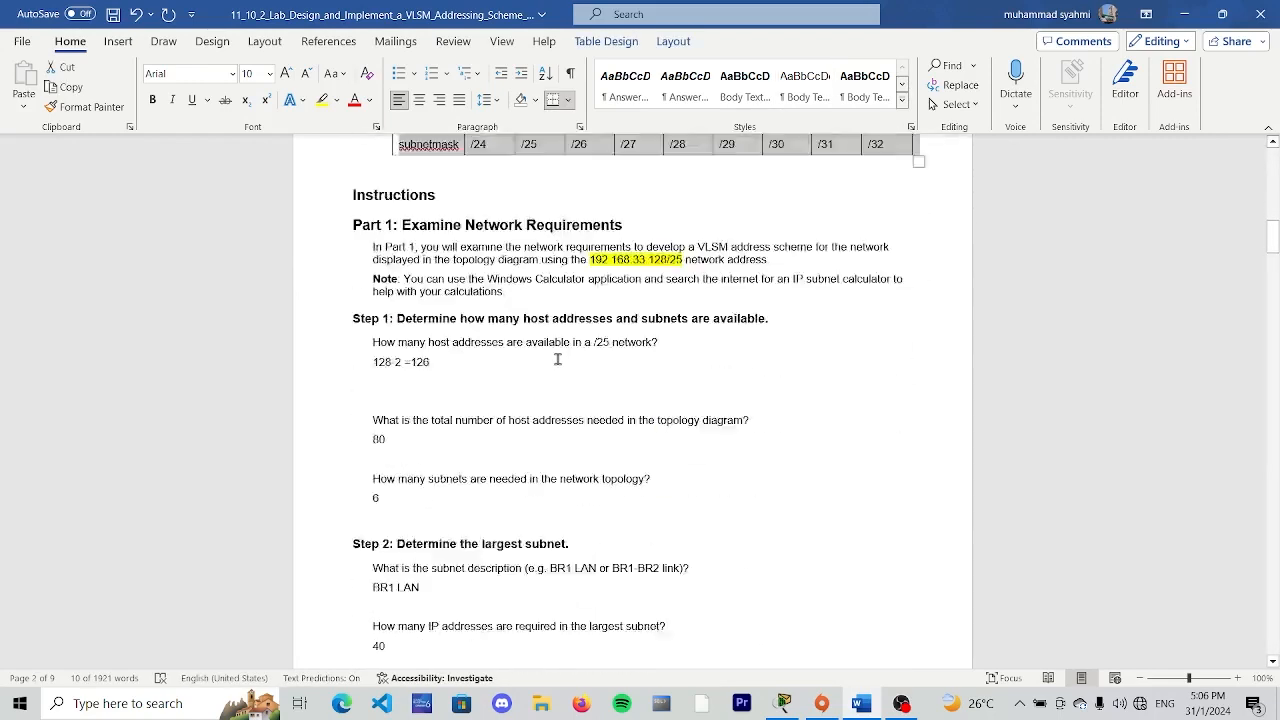
click(464, 247)
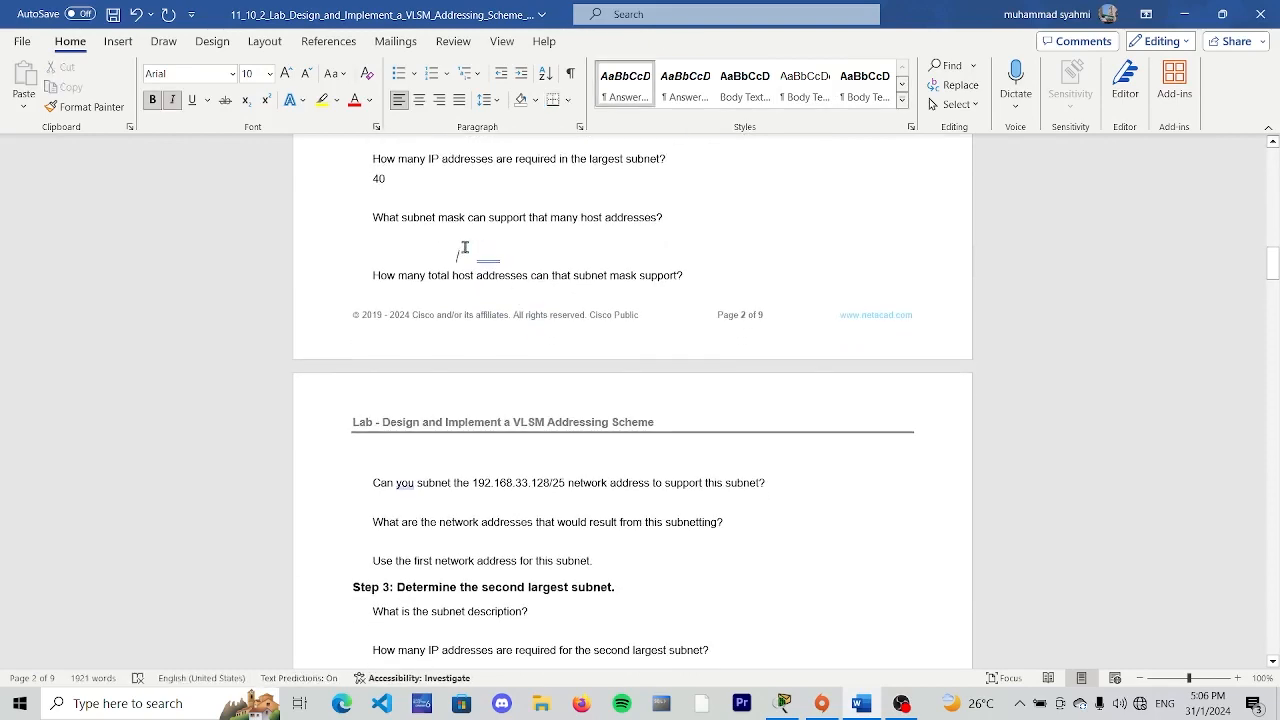
click(674, 218)
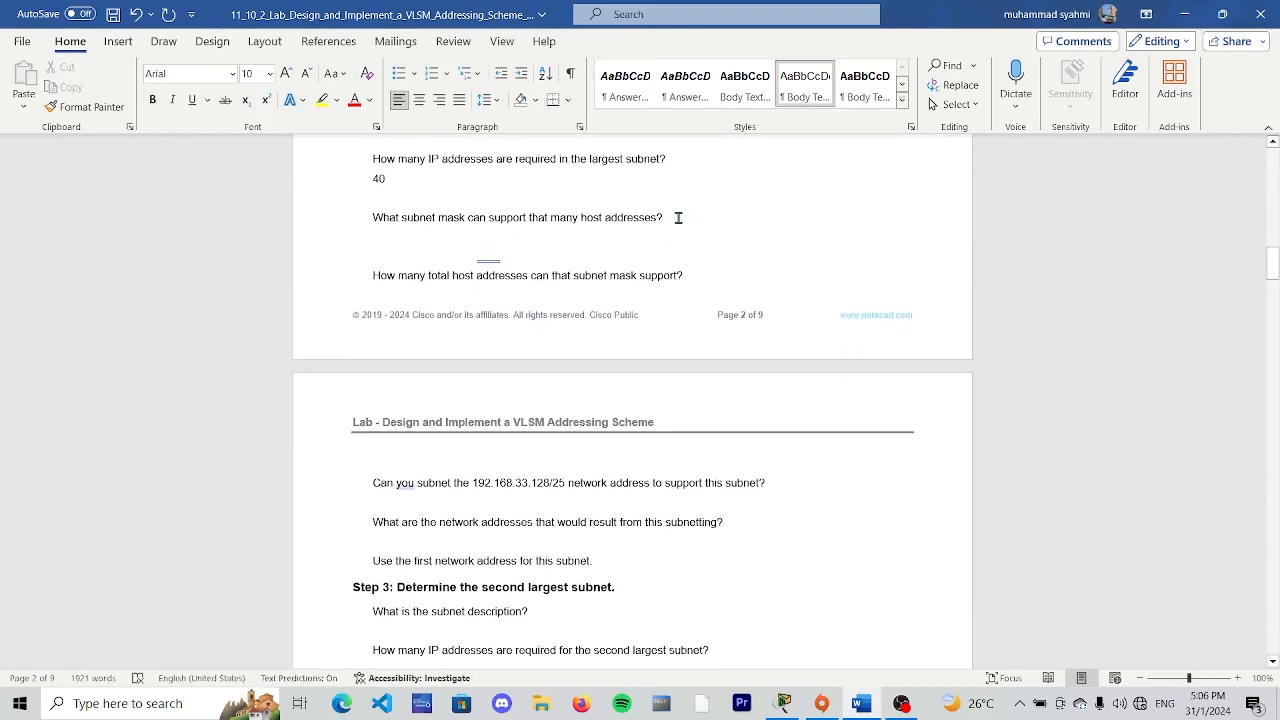
key(Return)
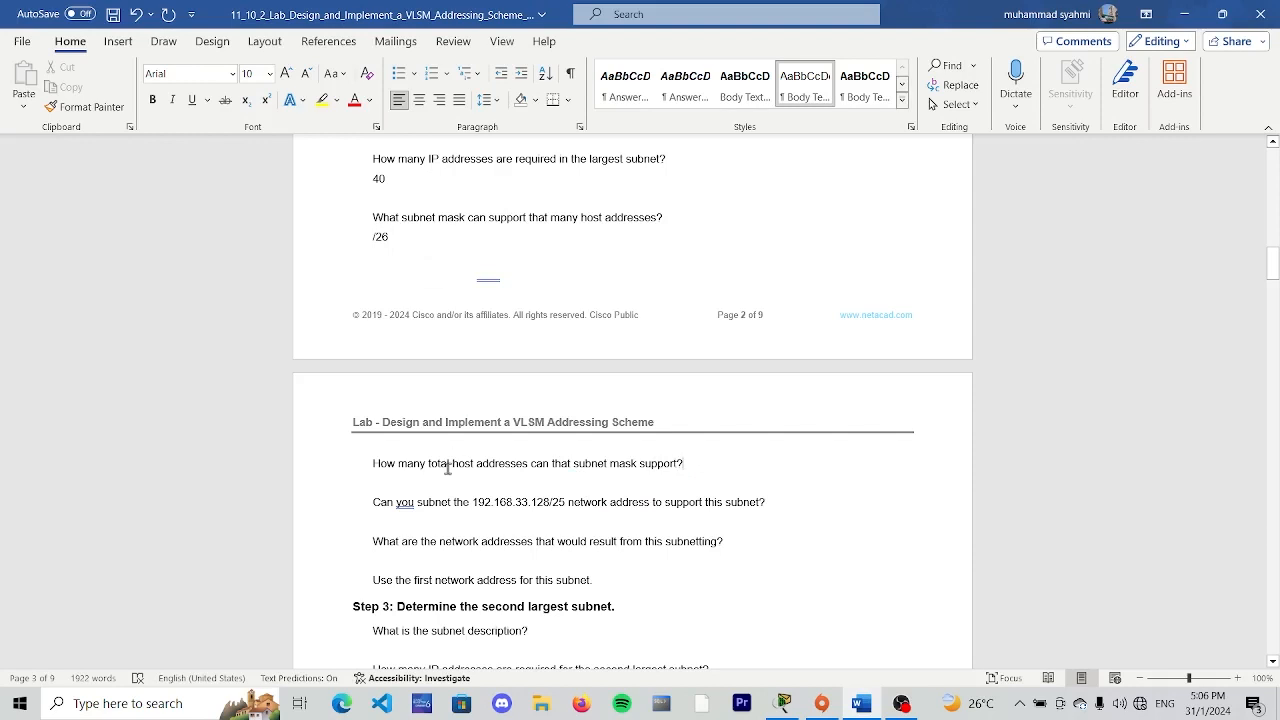
click(601, 262)
key(BackSpace)
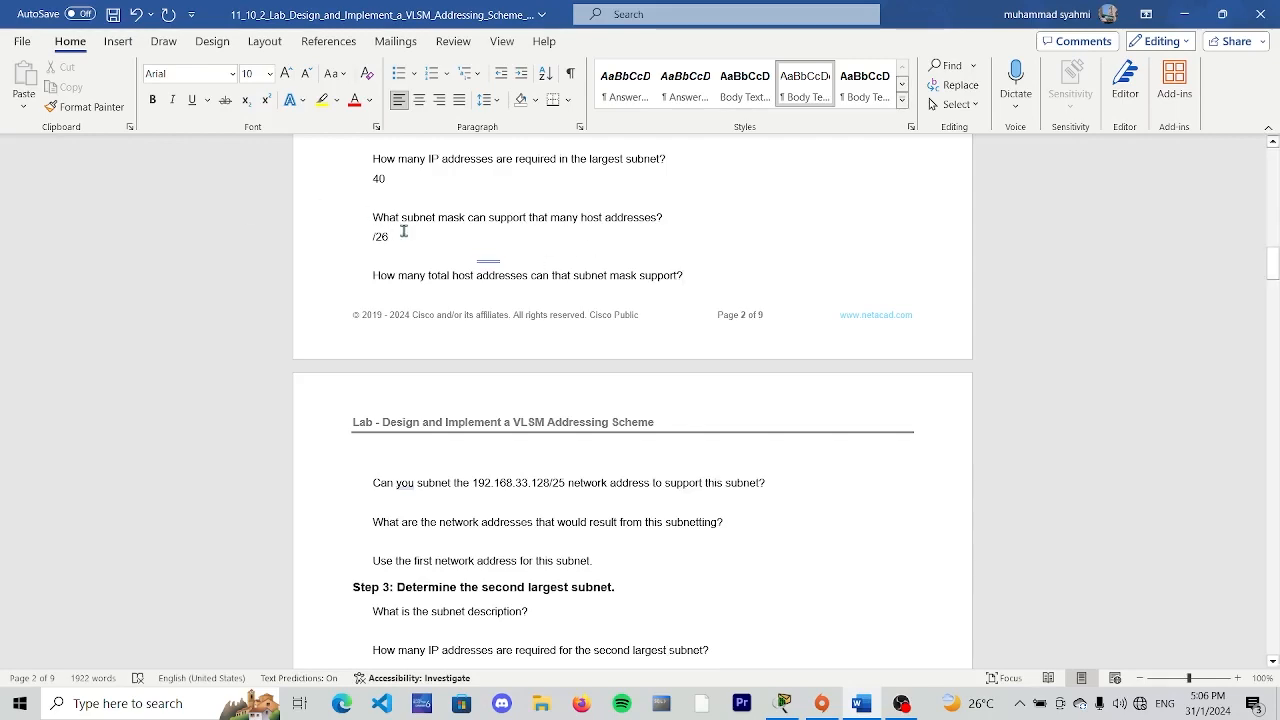
- Look up the /26 host count in the subnet table and enter "64-2 =62 host" as the total host addresses supported
scroll(395, 237, up, 2)
scroll(392, 237, up, 10)
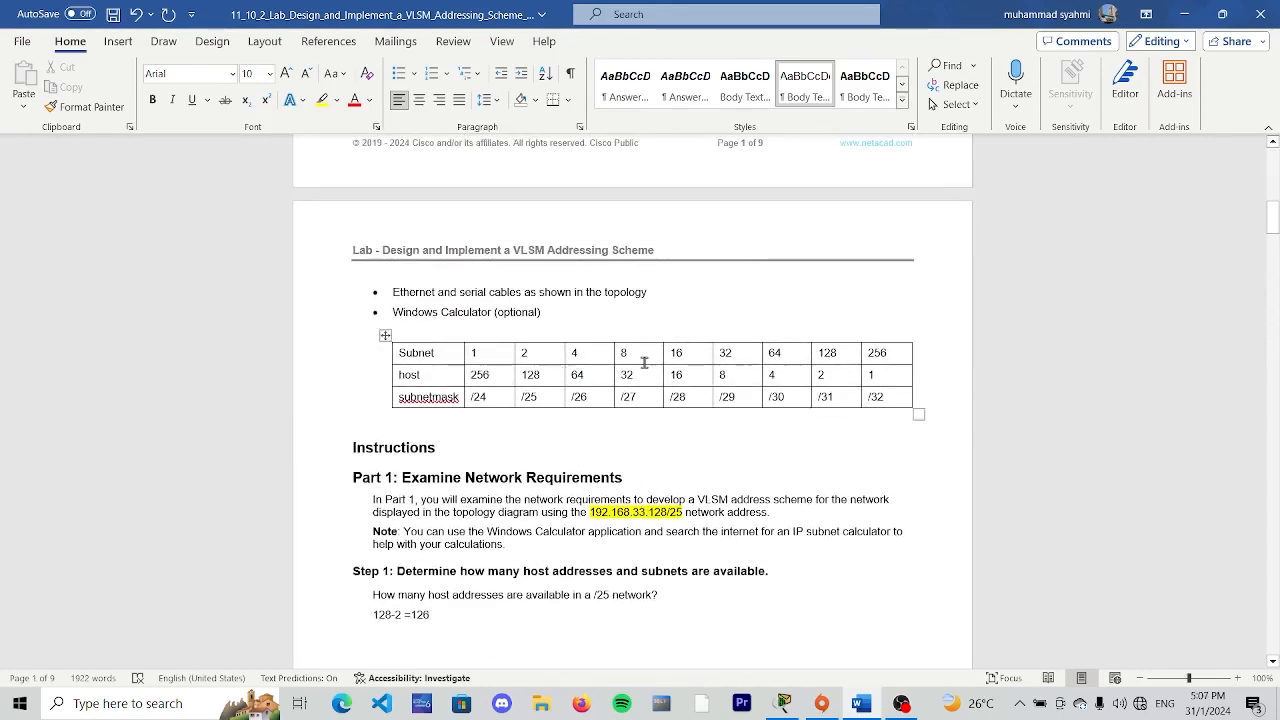
scroll(614, 368, down, 9)
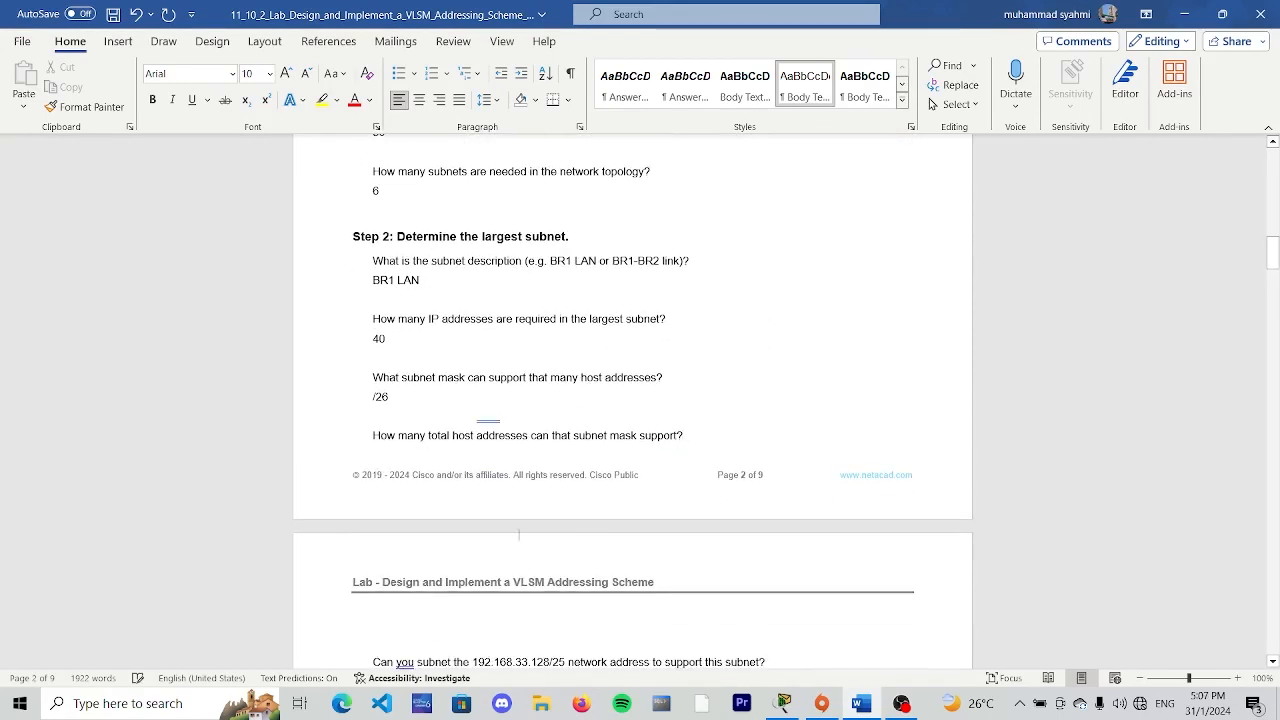
scroll(590, 410, down, 3)
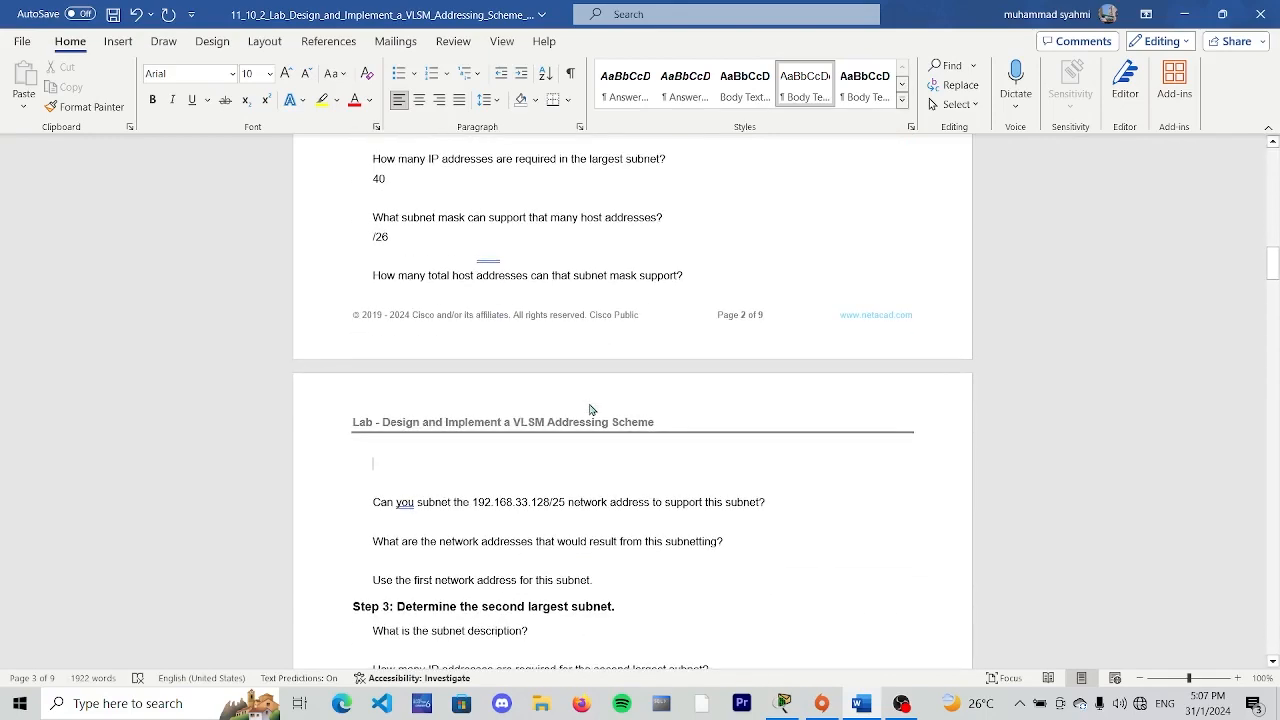
text(62)
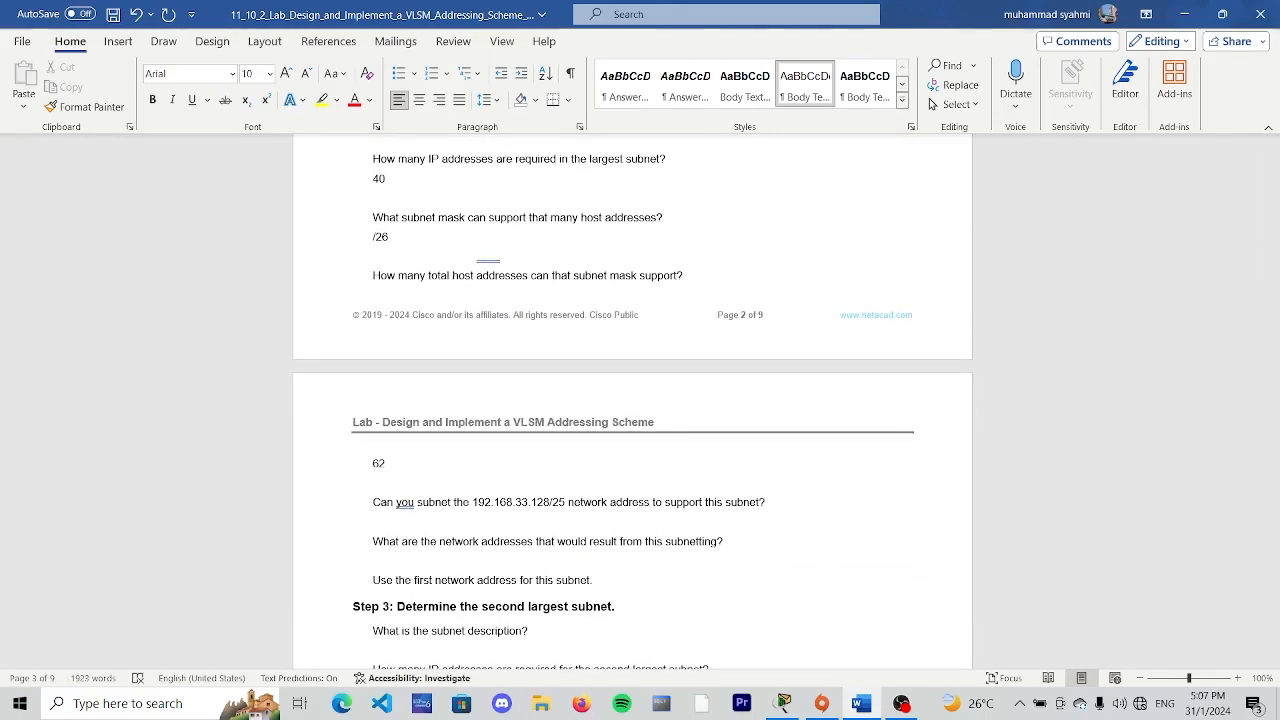
key(BackSpace)
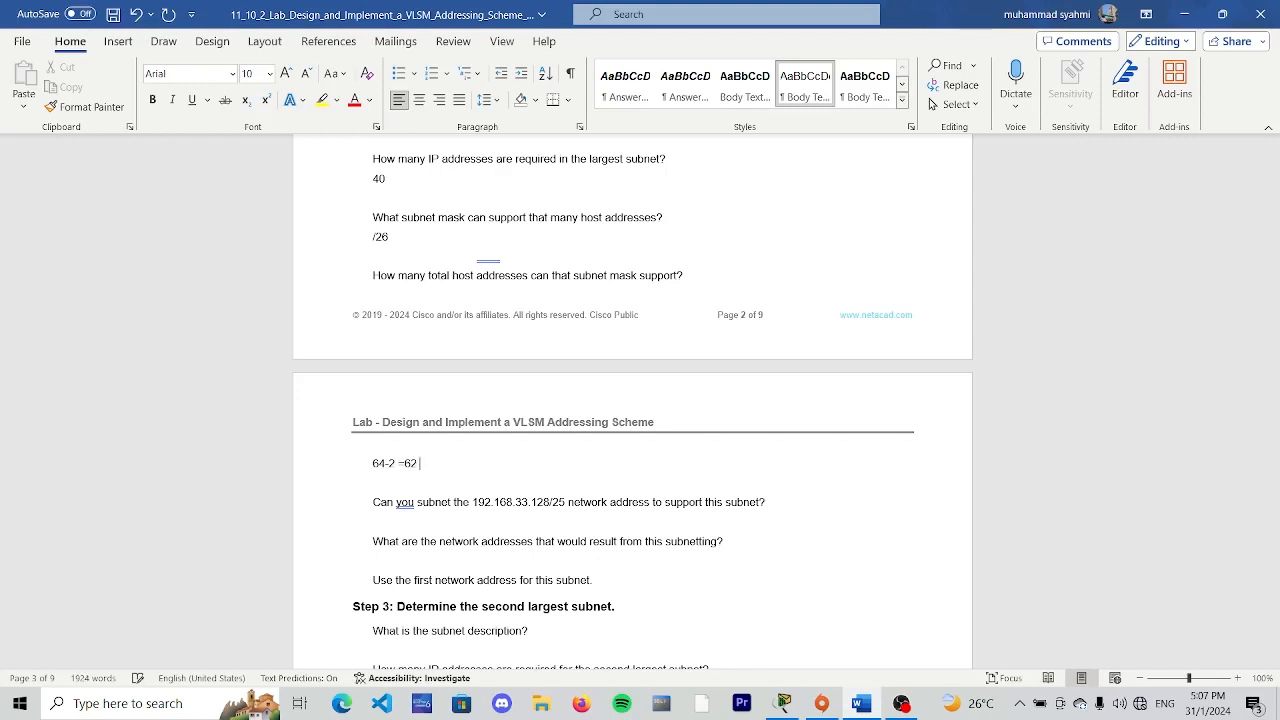
text(st)
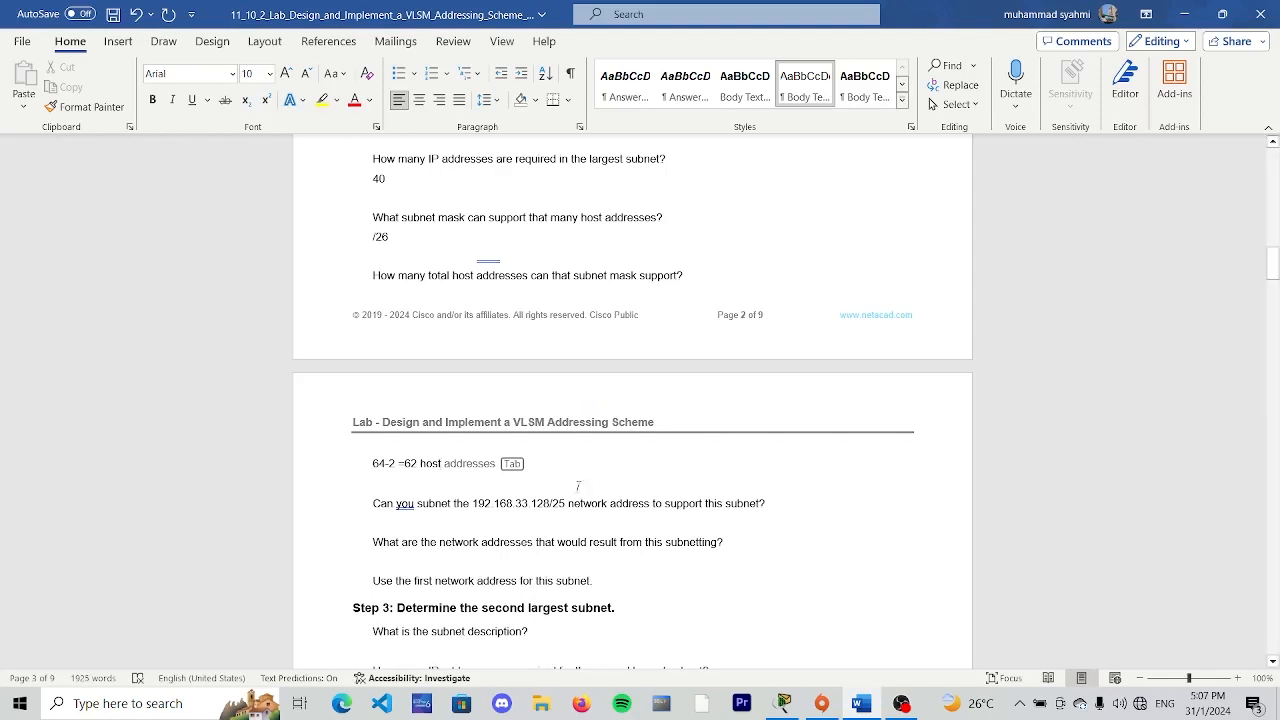
- Enter "yes" under the question on whether 192.168.33.128/25 can be subnetted to support this subnet
click(785, 502)
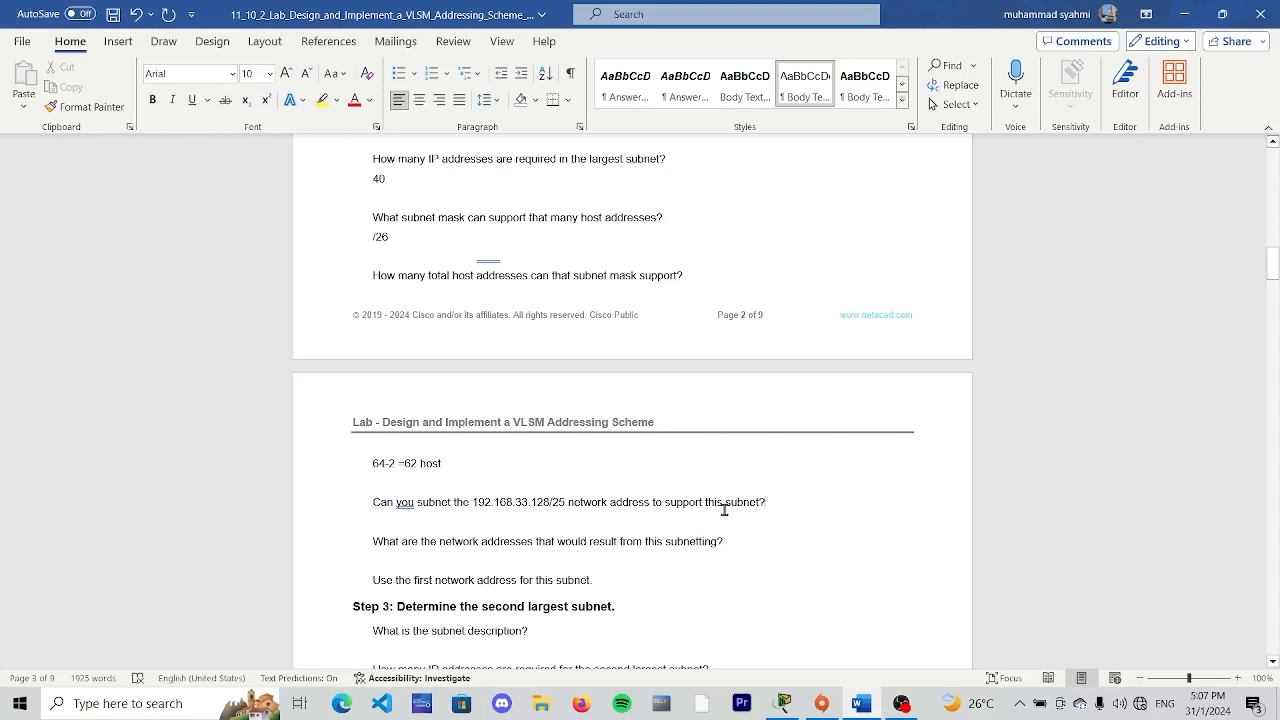
click(781, 502)
key(Return)
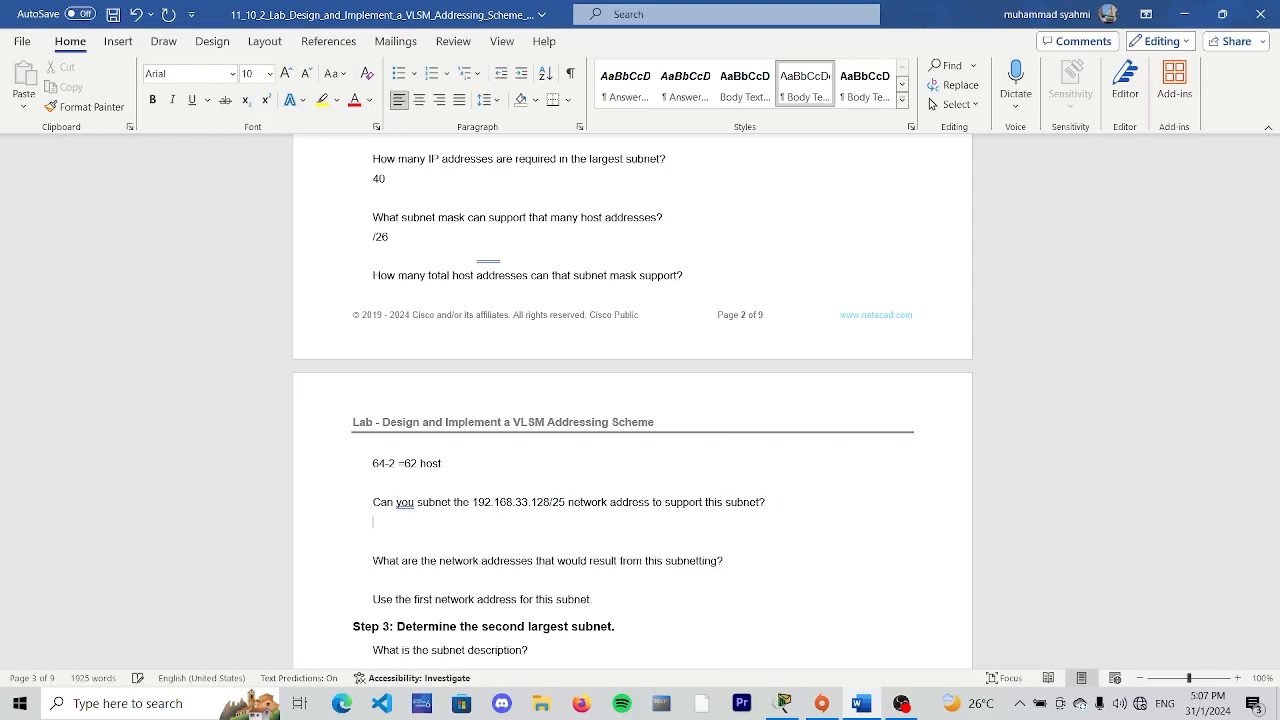
text(yes)
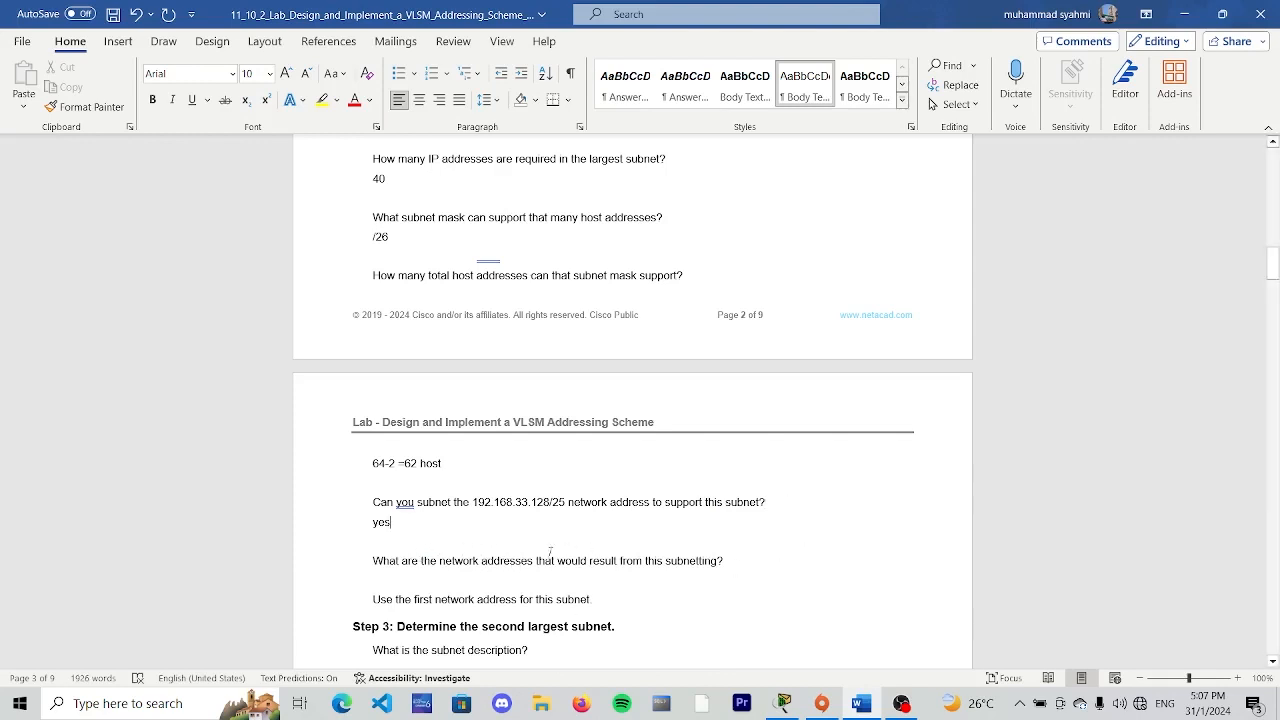
- Enter 192.168.33.128/26 as the first network address resulting from the Step 2 subnetting
scroll(549, 552, down, 1)
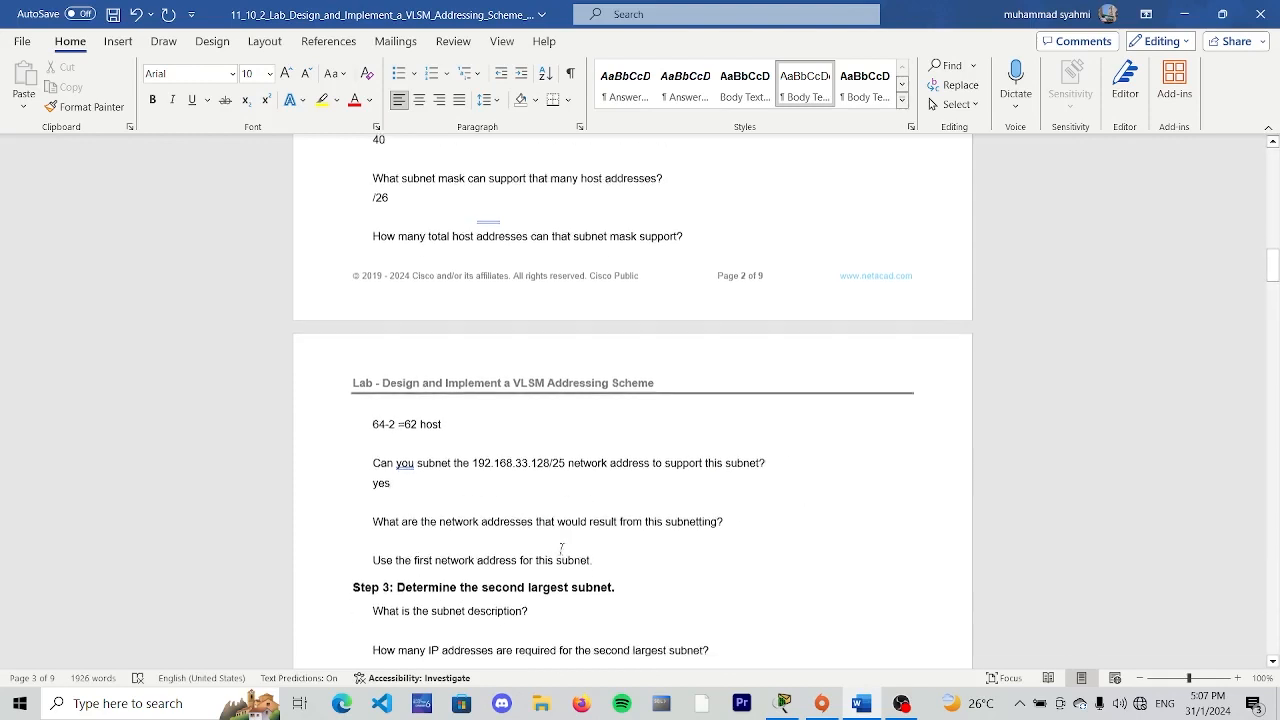
click(740, 521)
key(Return)
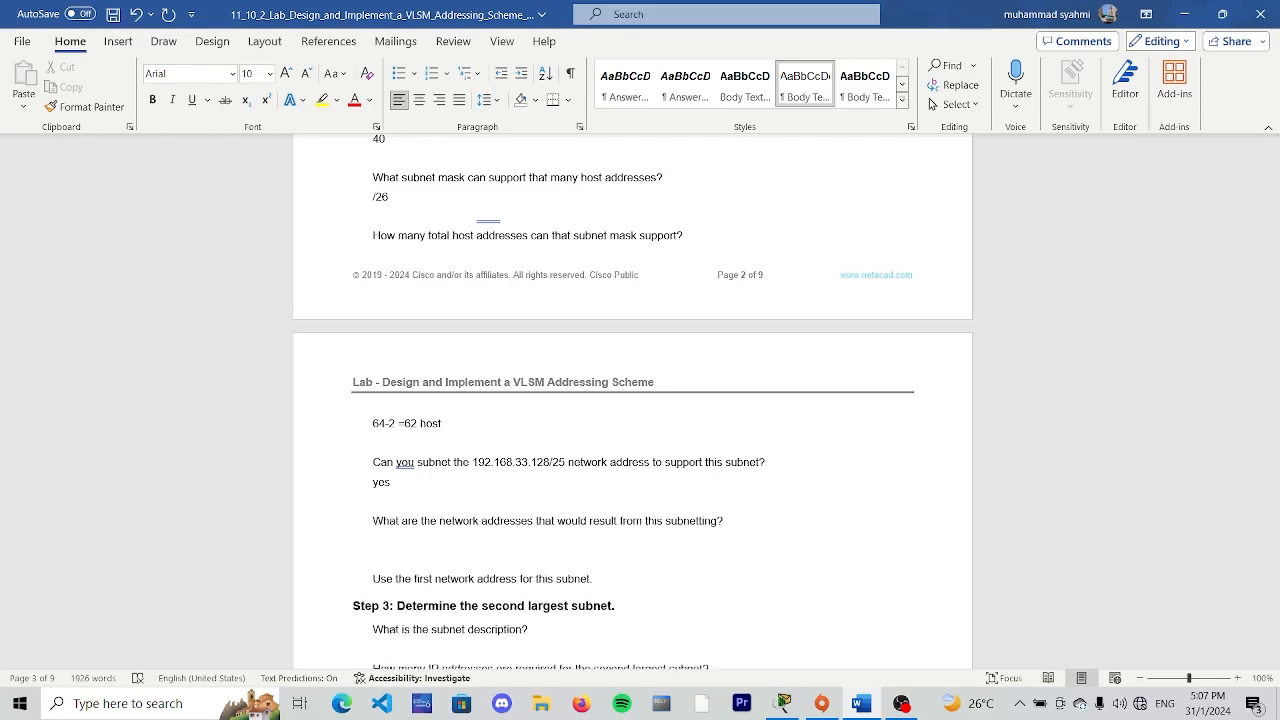
text(192.168.33.128/26)
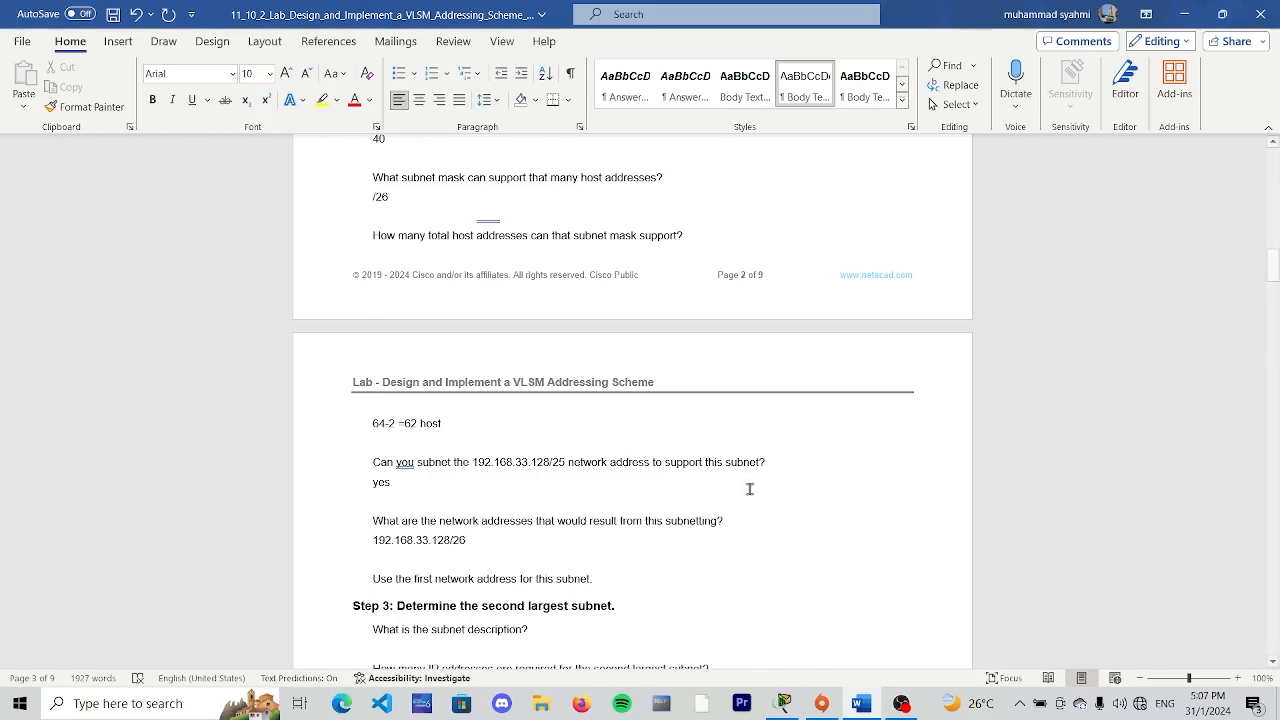
- Consult the subnet table and extend the resulting network addresses answer with "and 192.168.33.192/26"
scroll(743, 547, up, 3)
scroll(743, 547, up, 14)
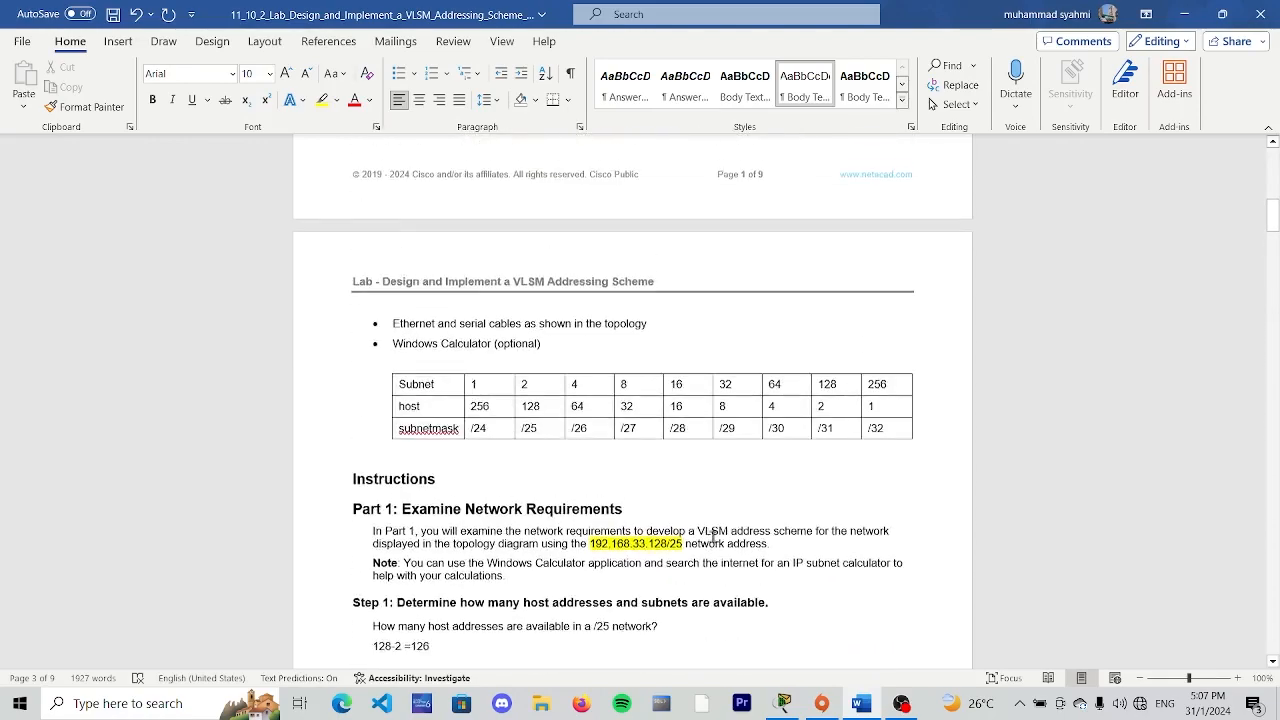
scroll(711, 537, down, 3)
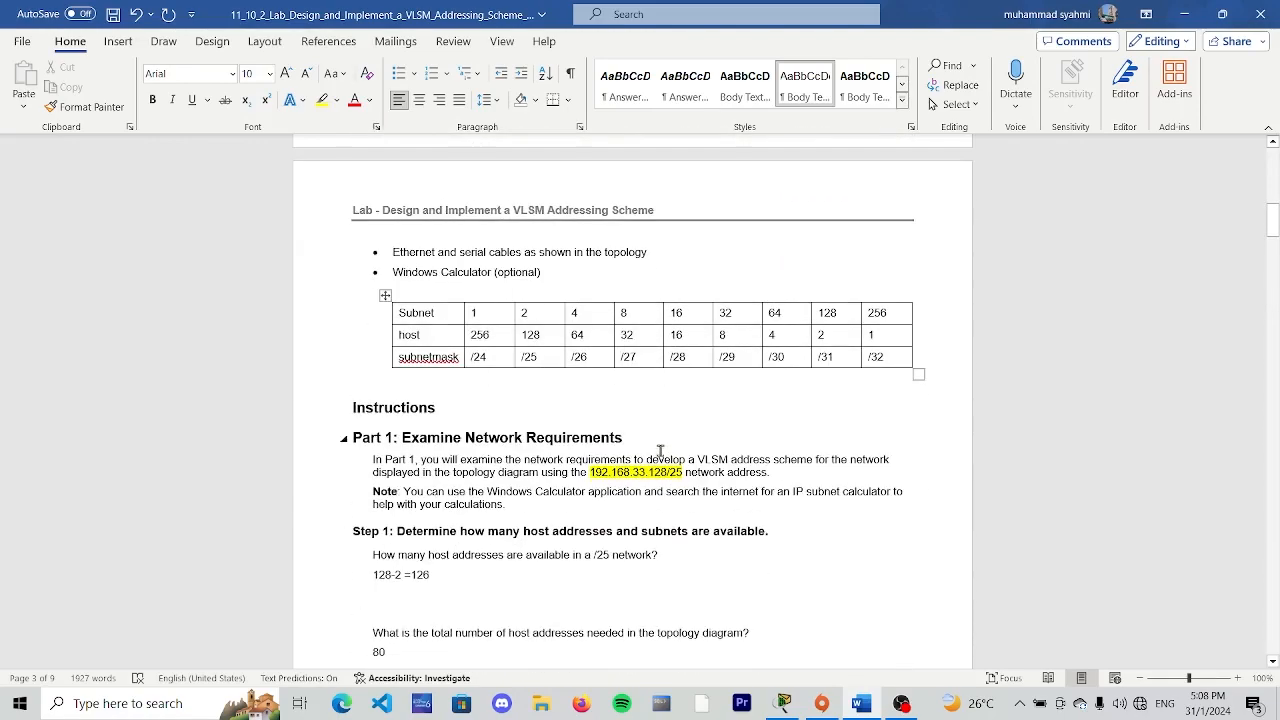
scroll(565, 428, down, 13)
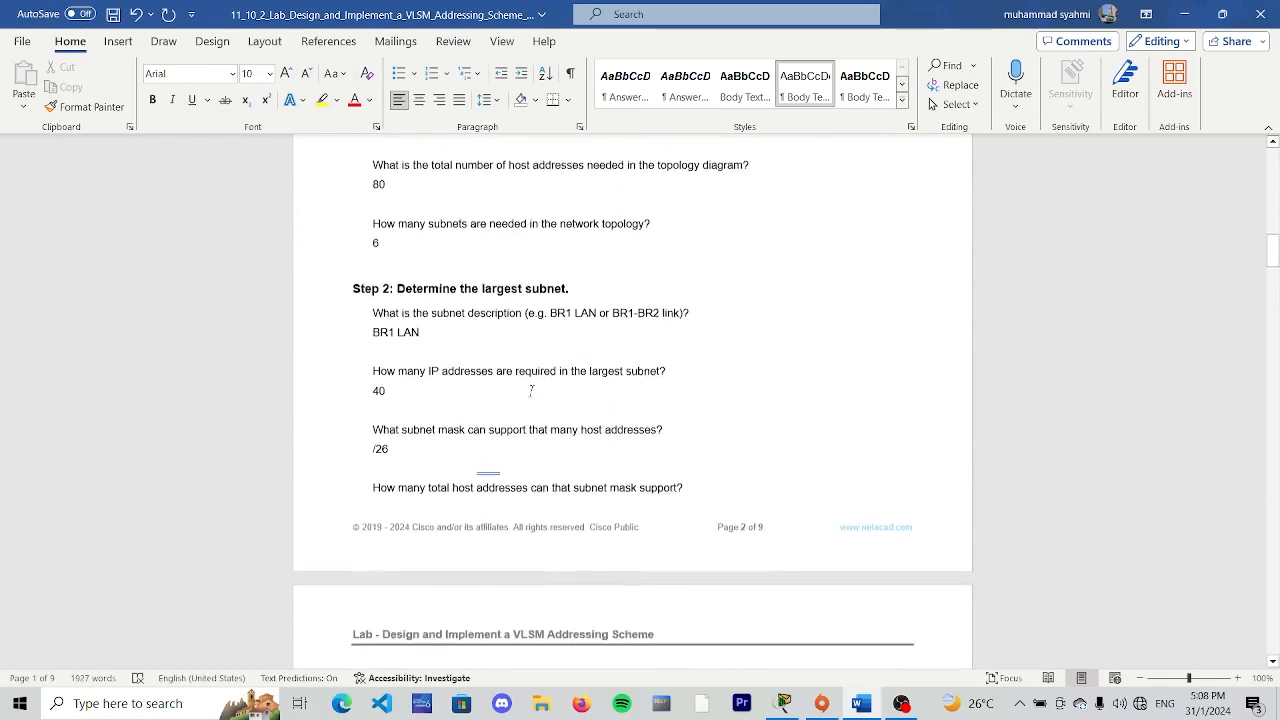
scroll(419, 489, up, 2)
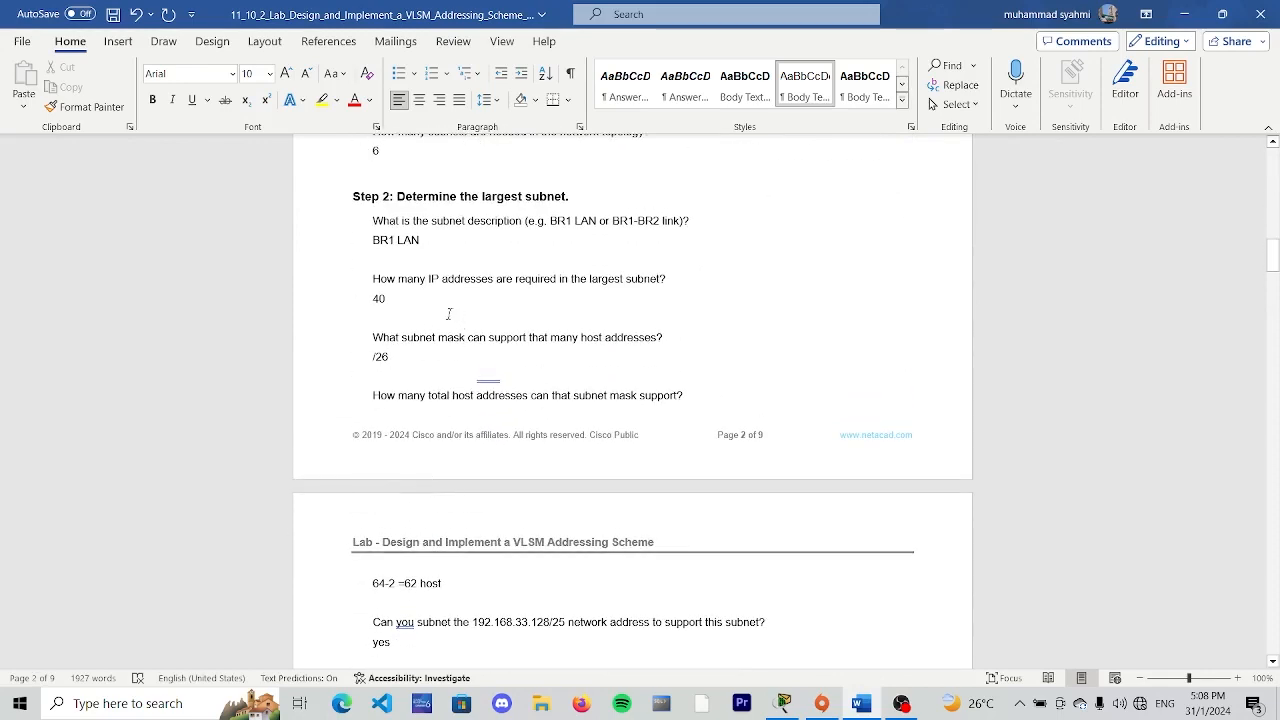
scroll(380, 362, down, 6)
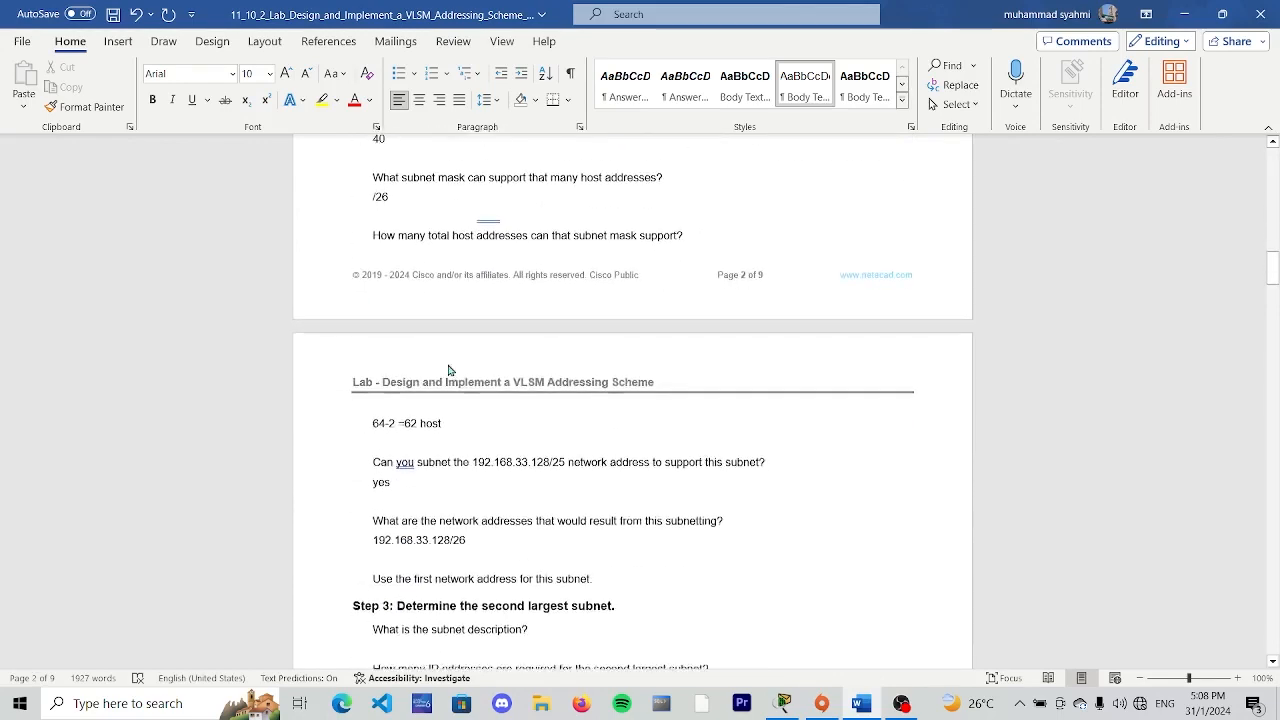
text(and)
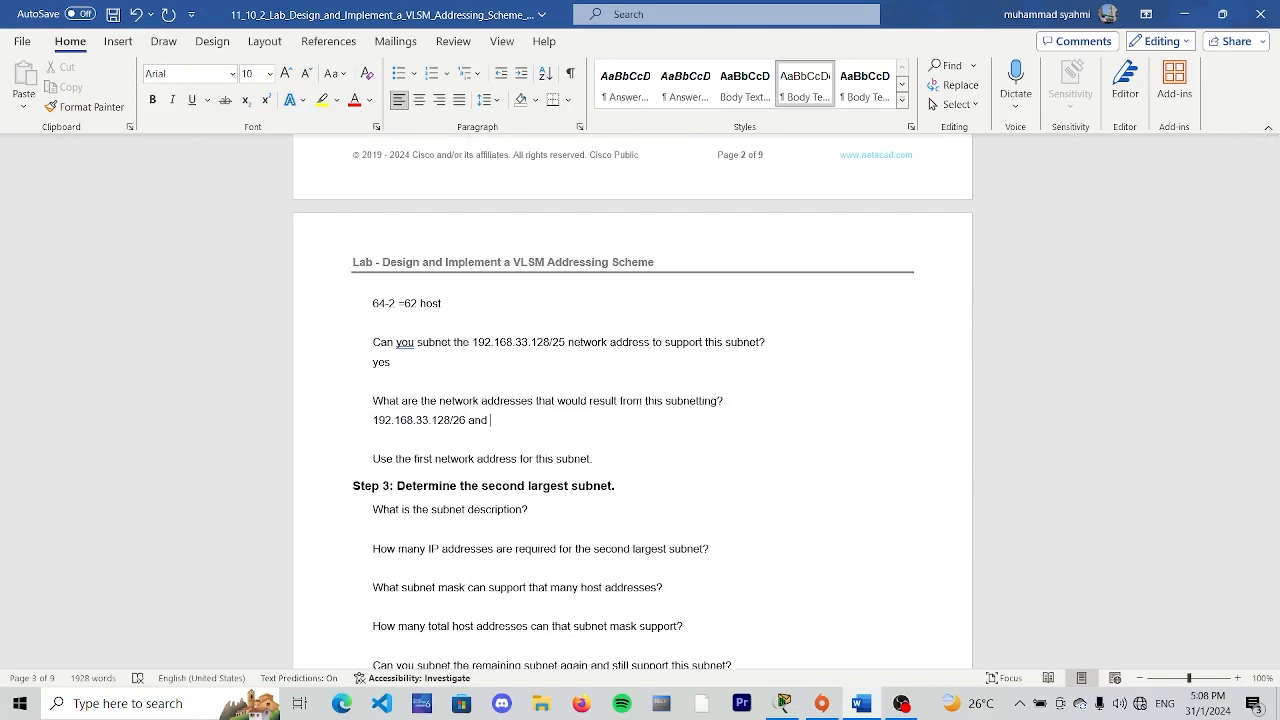
text( 192.168.33.192/26)
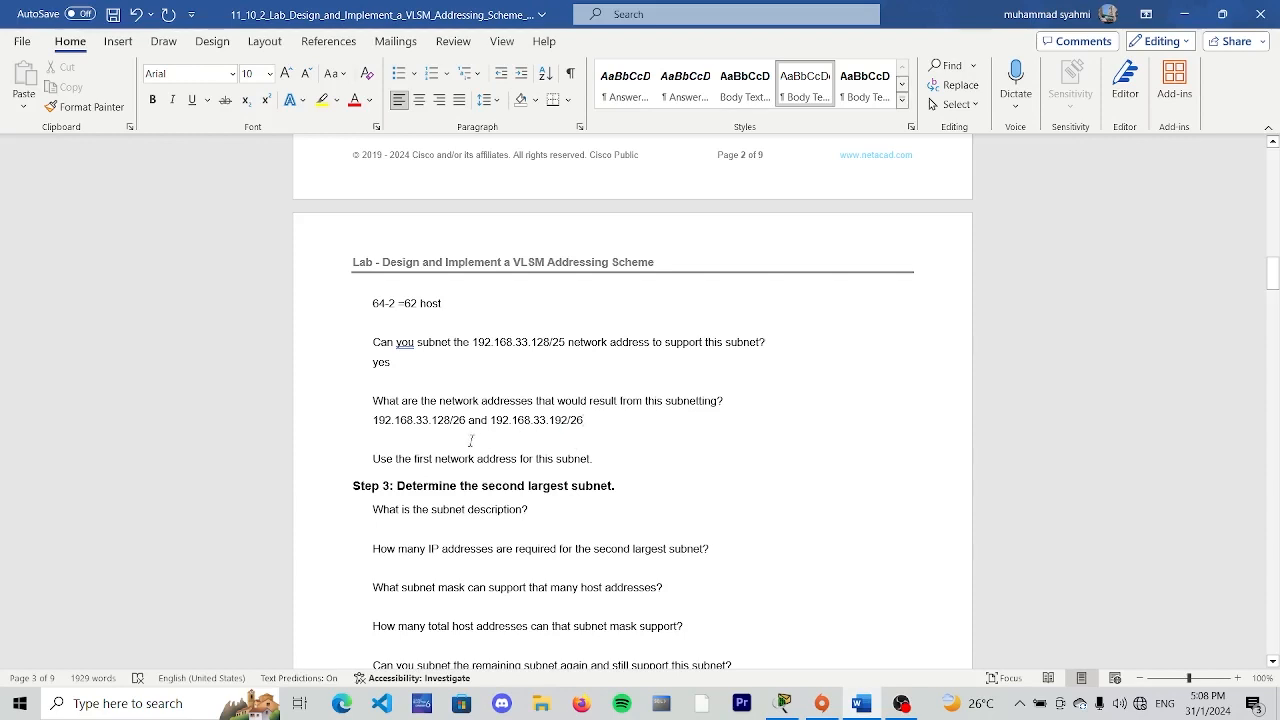
- Insert "+ 64" after 192.168.33.128/26 in the Step 2 network addresses answer
scroll(503, 417, up, 3)
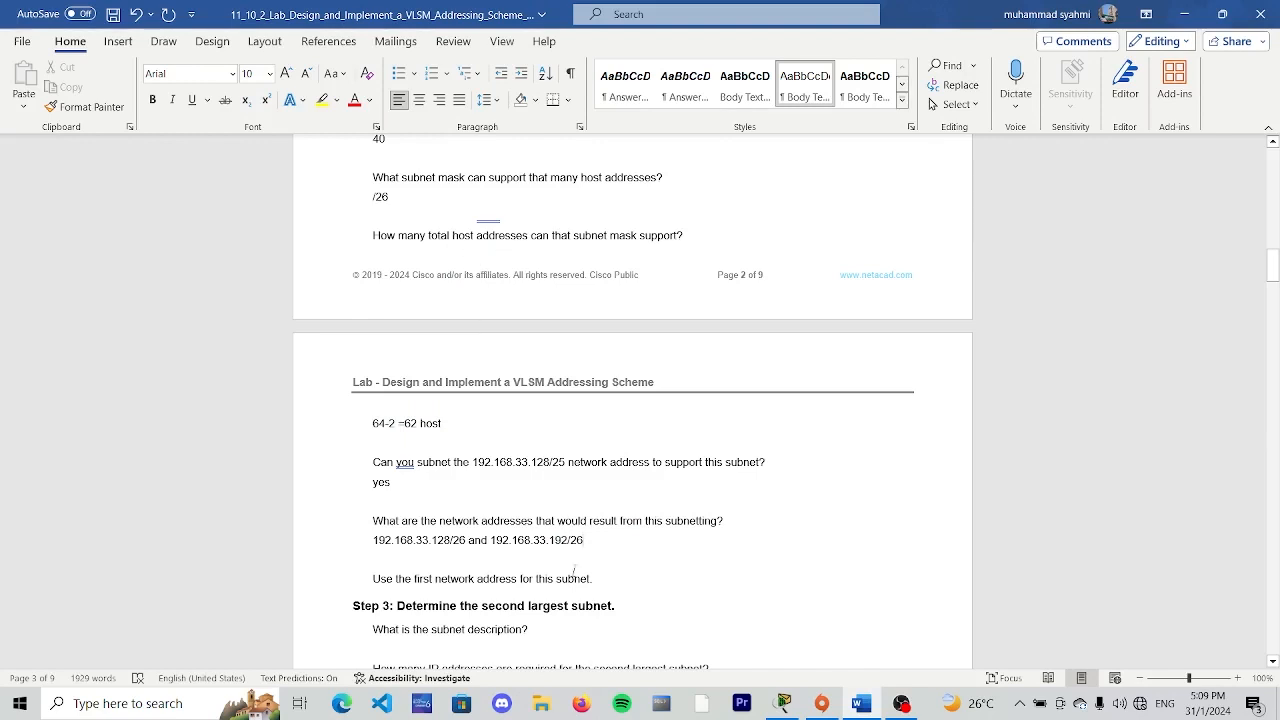
click(468, 540)
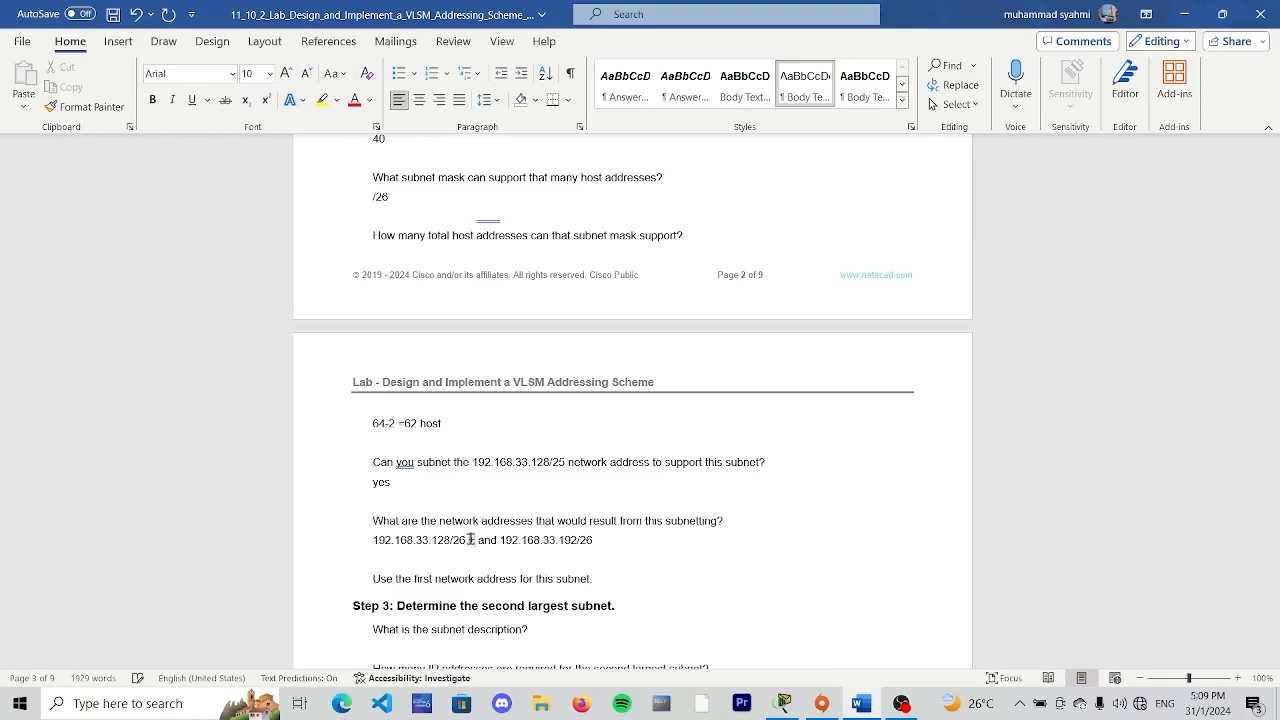
text(+ )
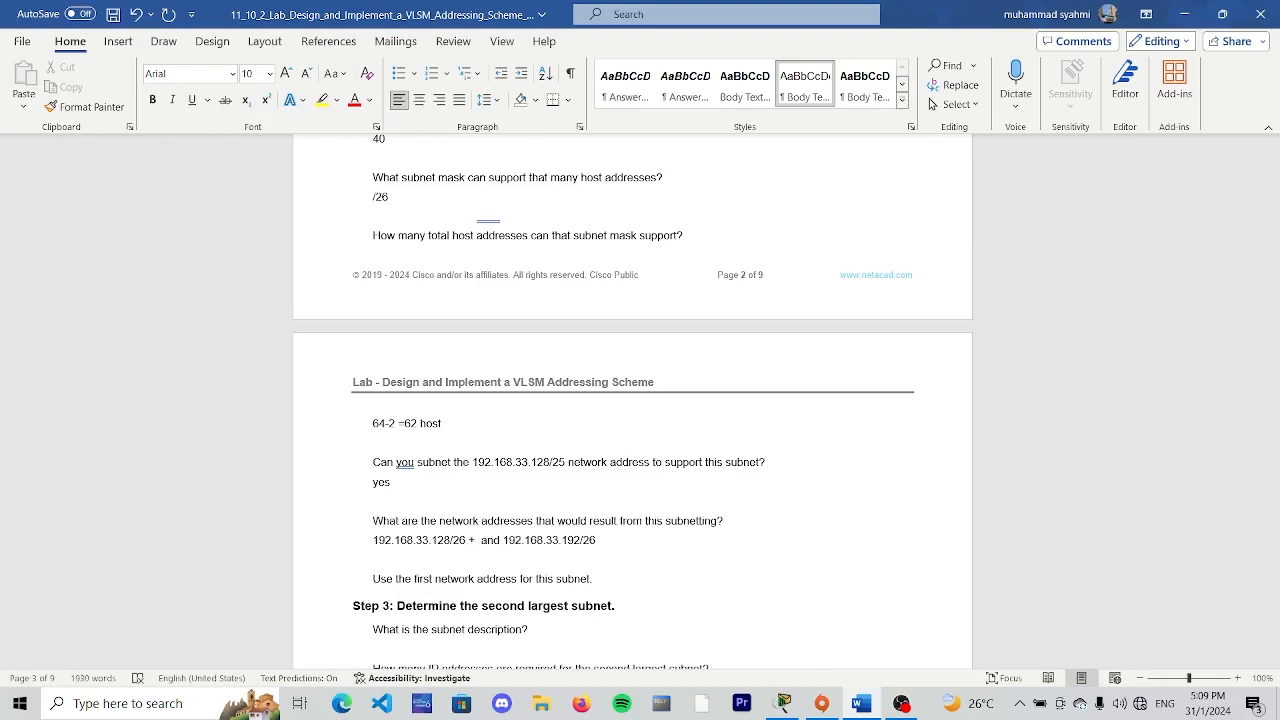
text(64)
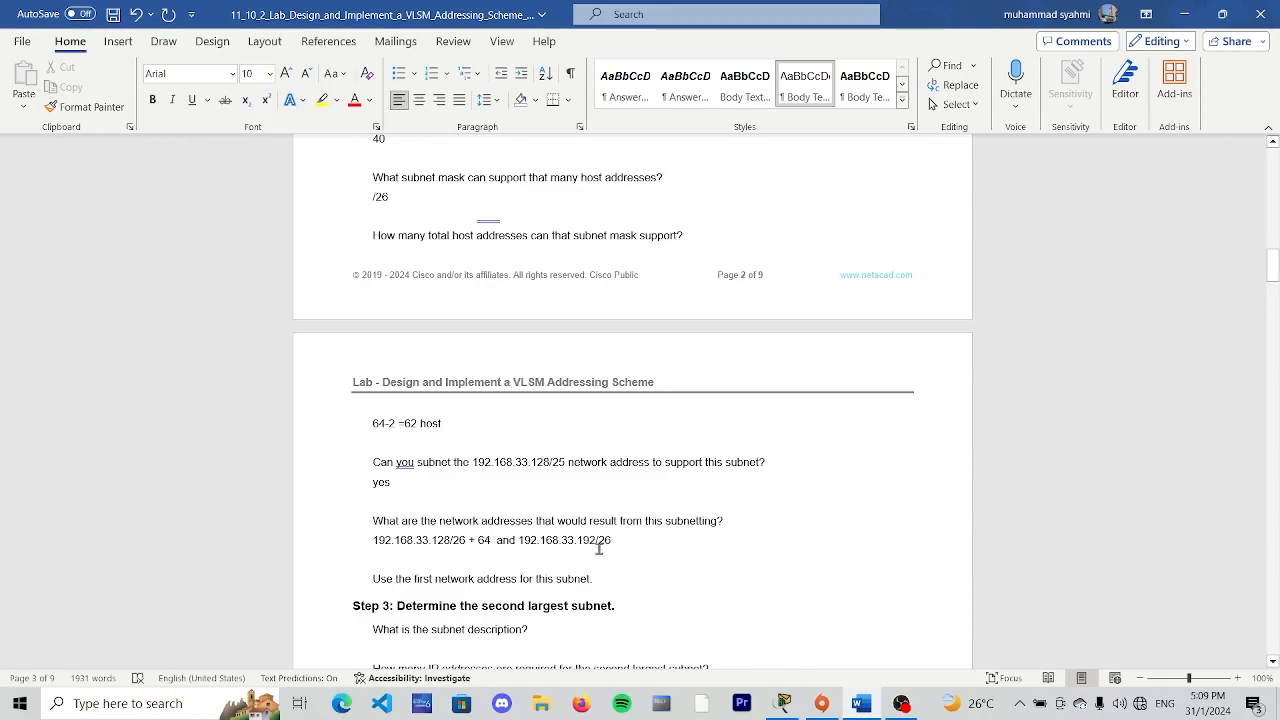
scroll(470, 535, down, 3)
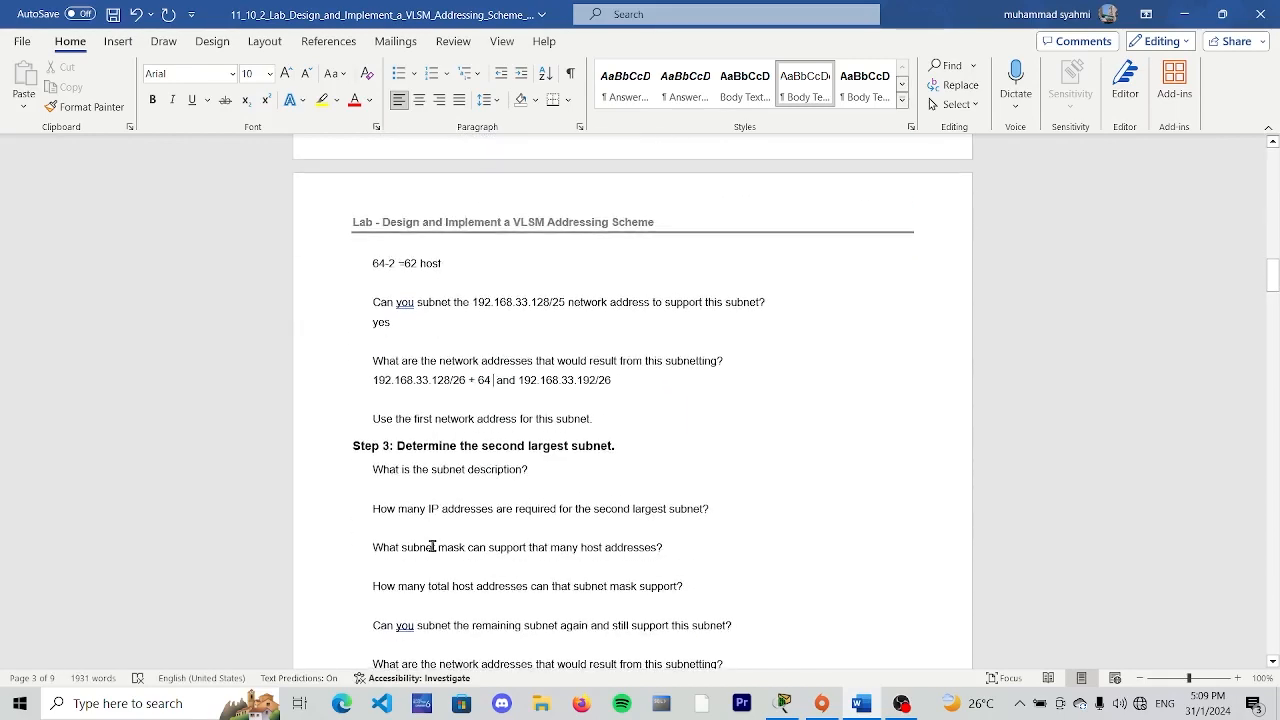
- Consult the topology diagram and enter "BR2 LAN" as the Step 3 subnet description
scroll(453, 427, down, 3)
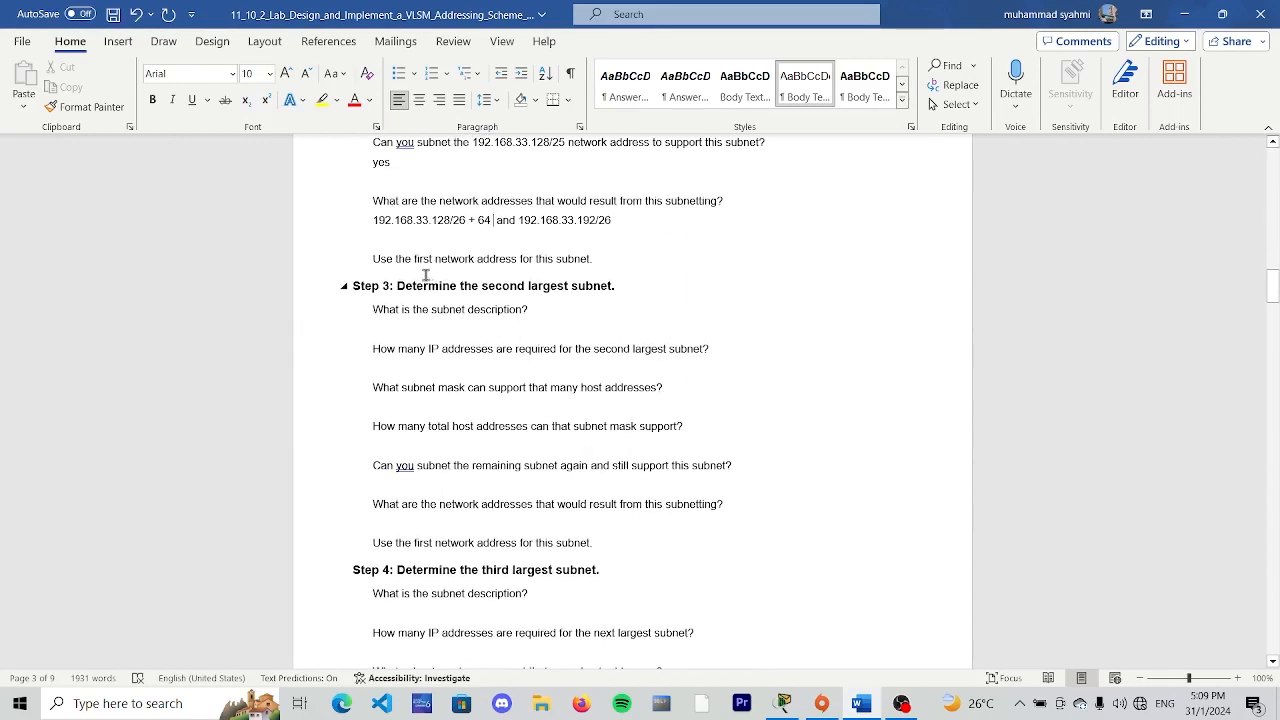
scroll(640, 290, up, 20)
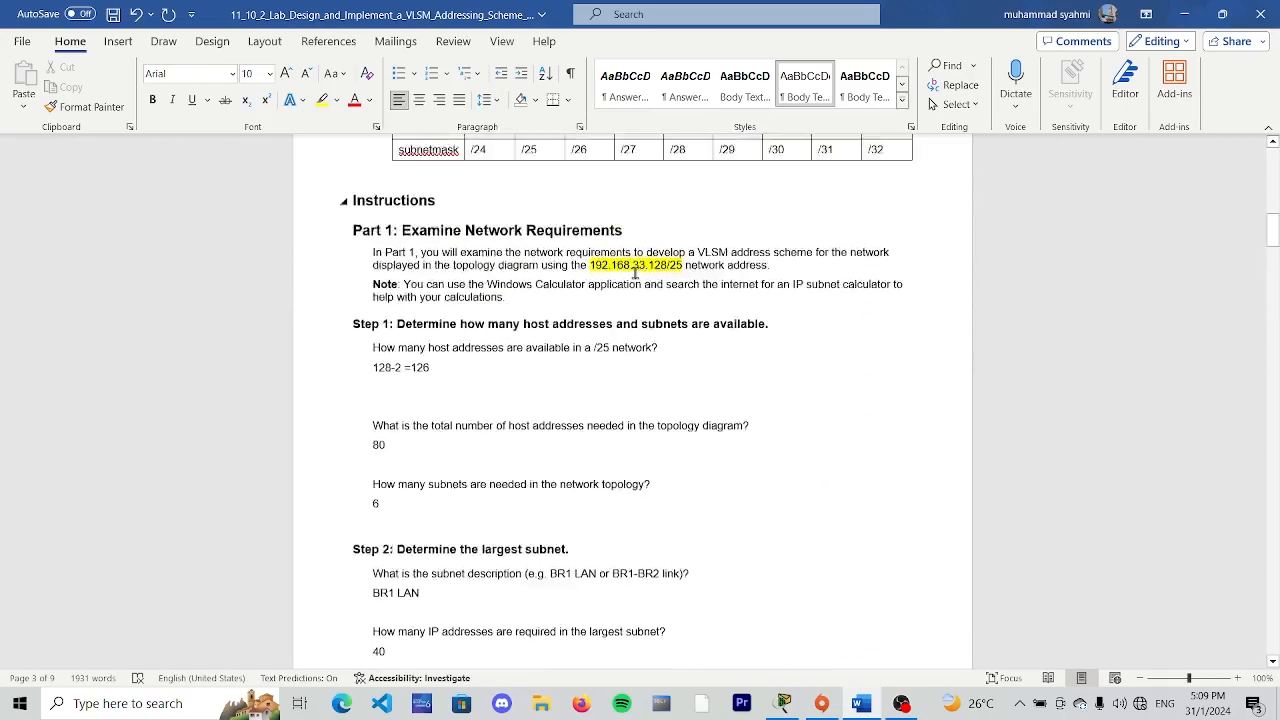
scroll(615, 228, up, 9)
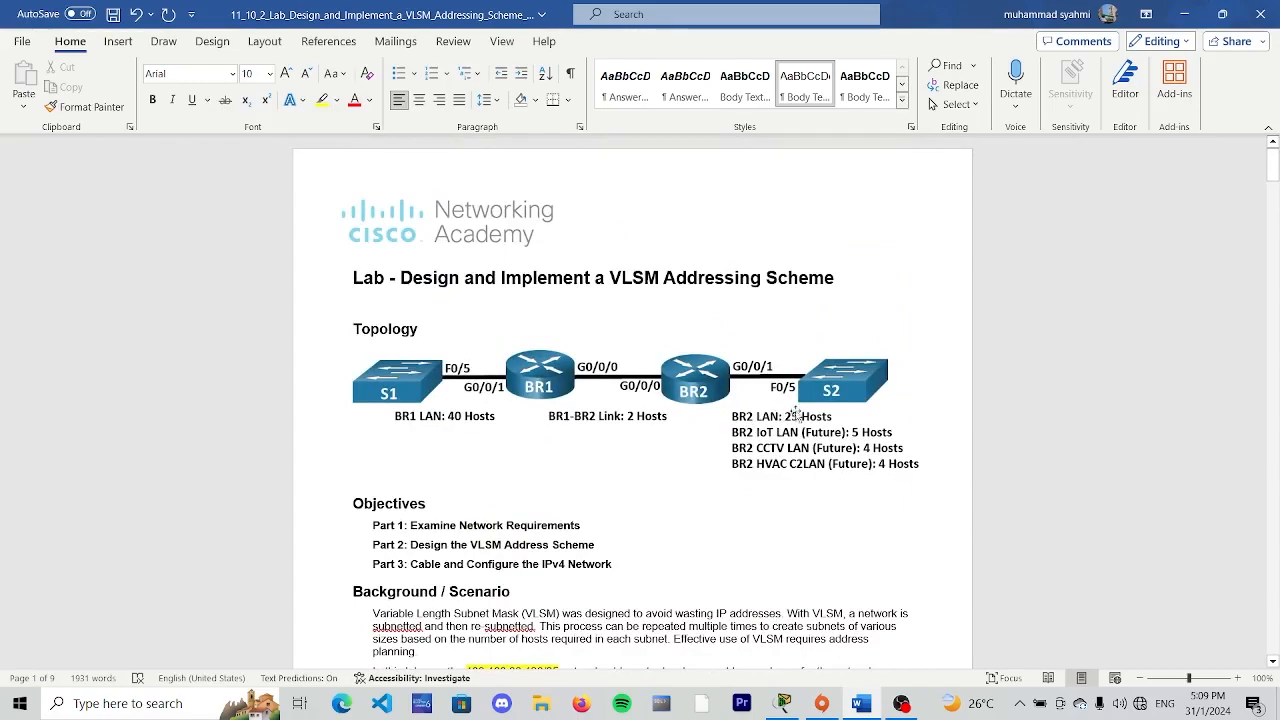
scroll(556, 431, down, 20)
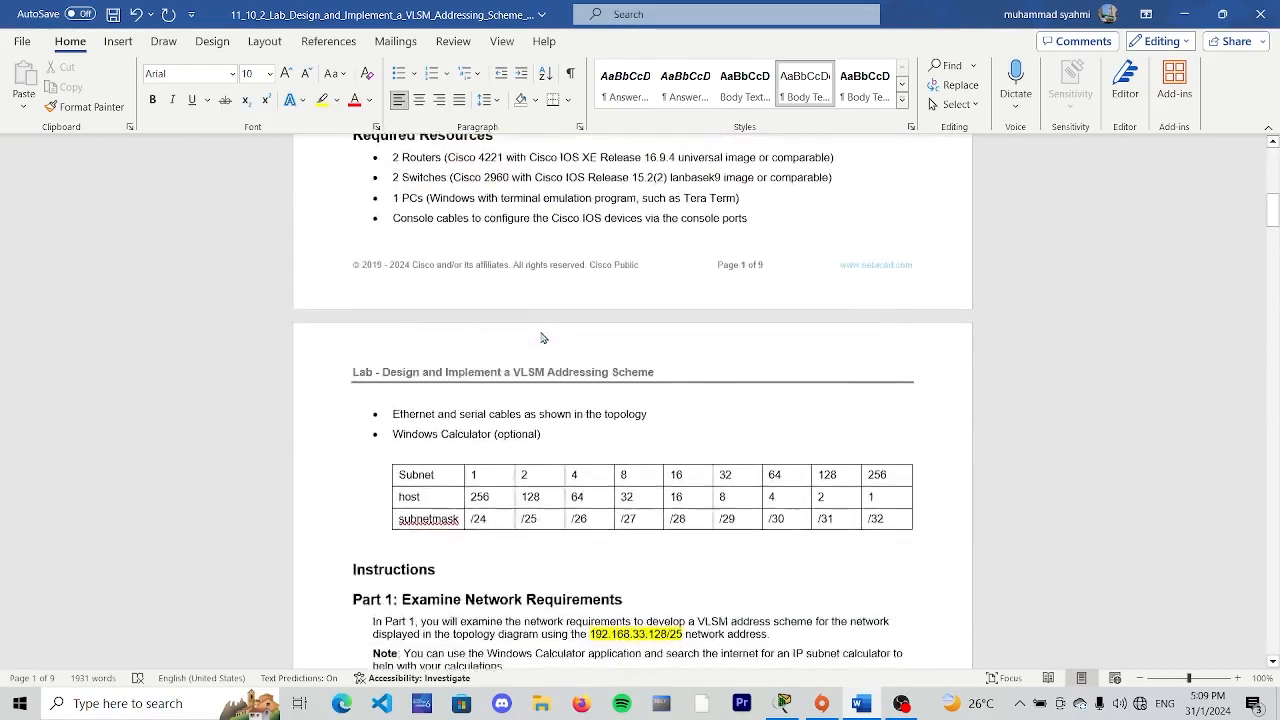
scroll(537, 332, down, 6)
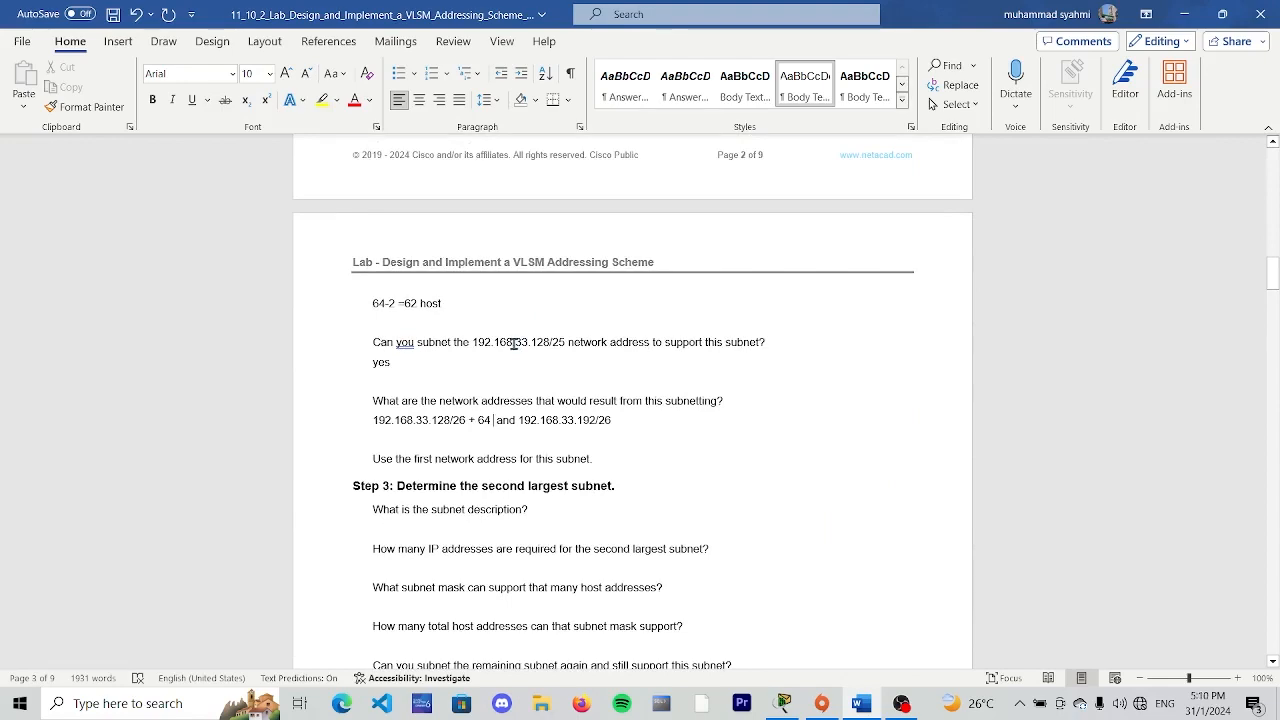
scroll(484, 412, down, 3)
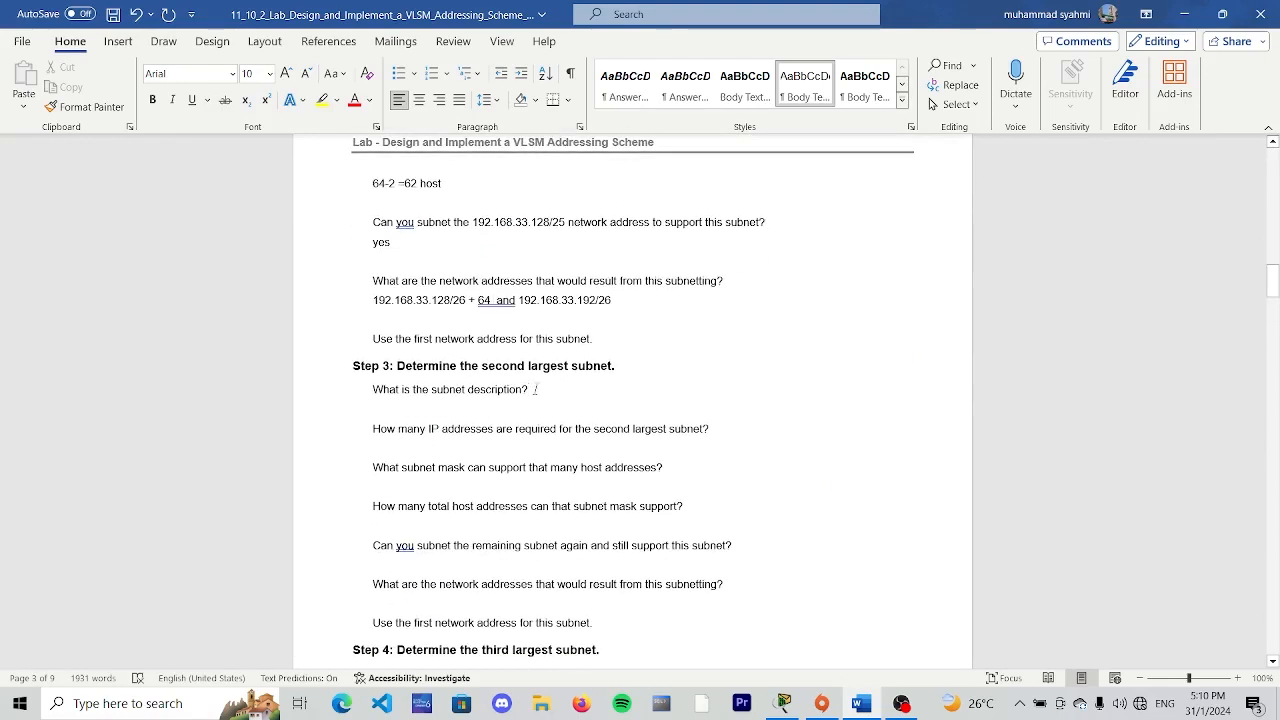
click(535, 389)
key(Return)
text(BR)
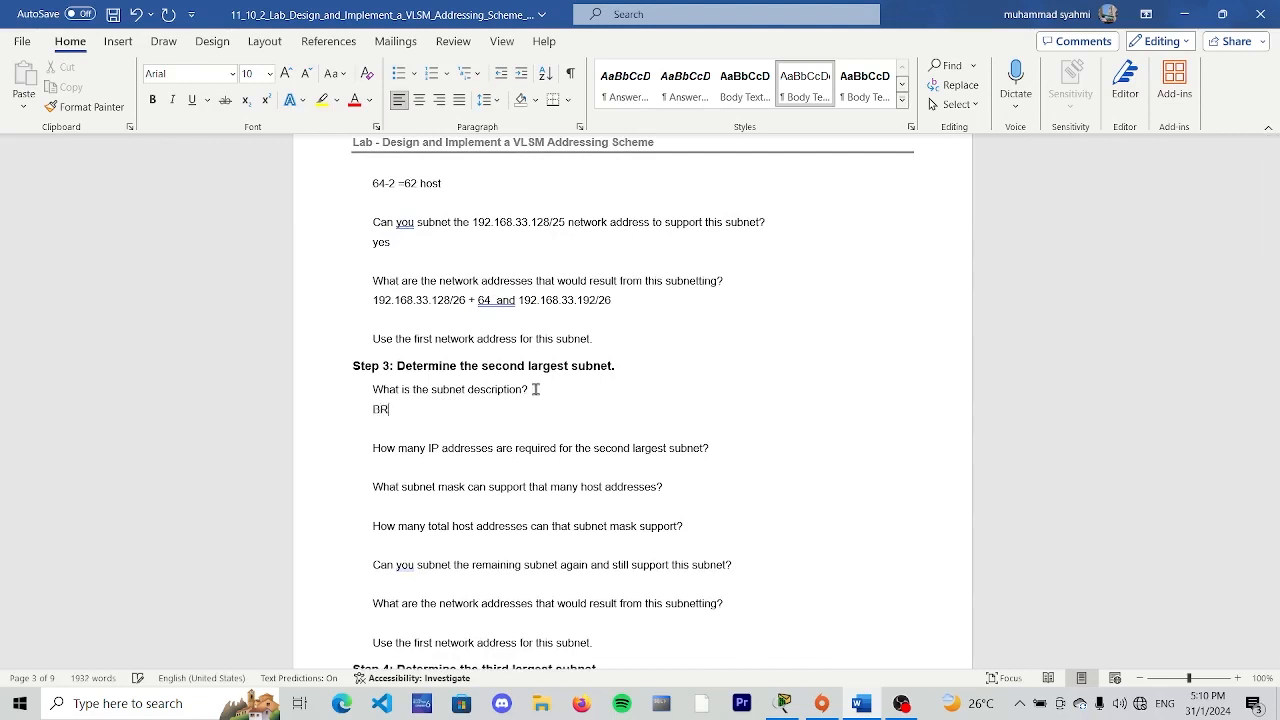
text(2 LAN)
- Enter 25 as the number of IP addresses required for the second largest subnet
click(737, 451)
key(Return)
text(2)
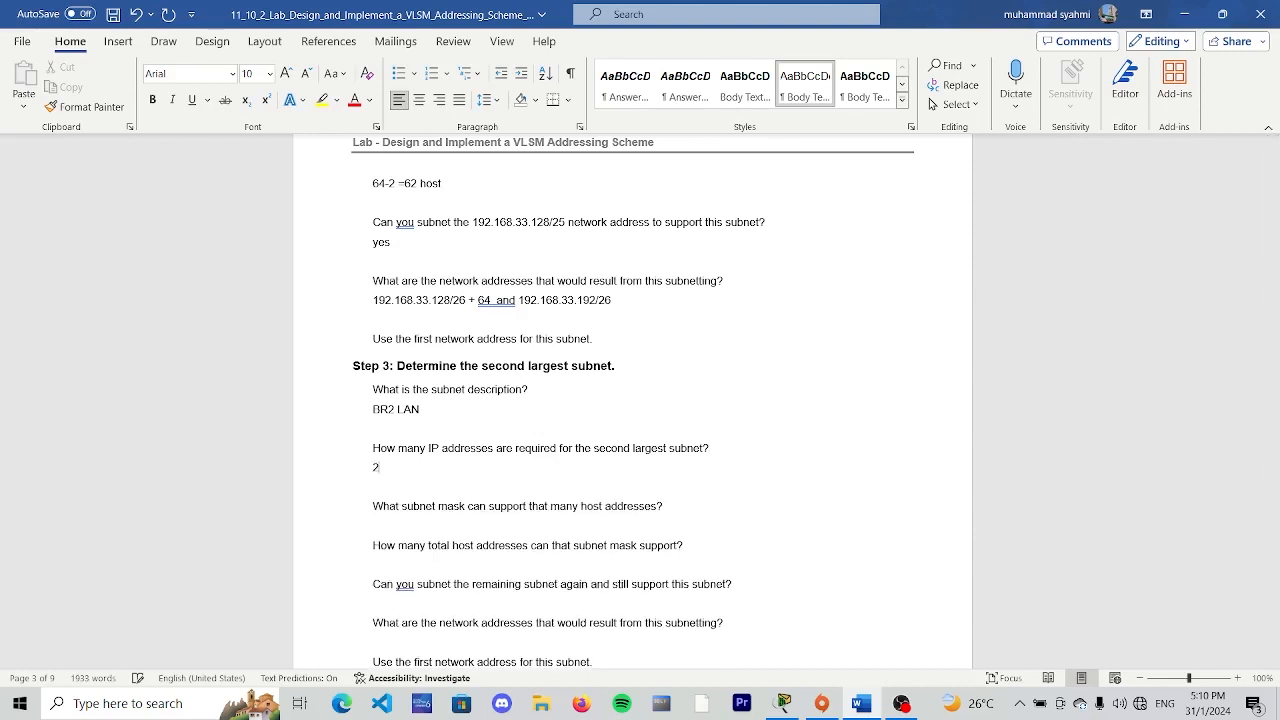
text(5)
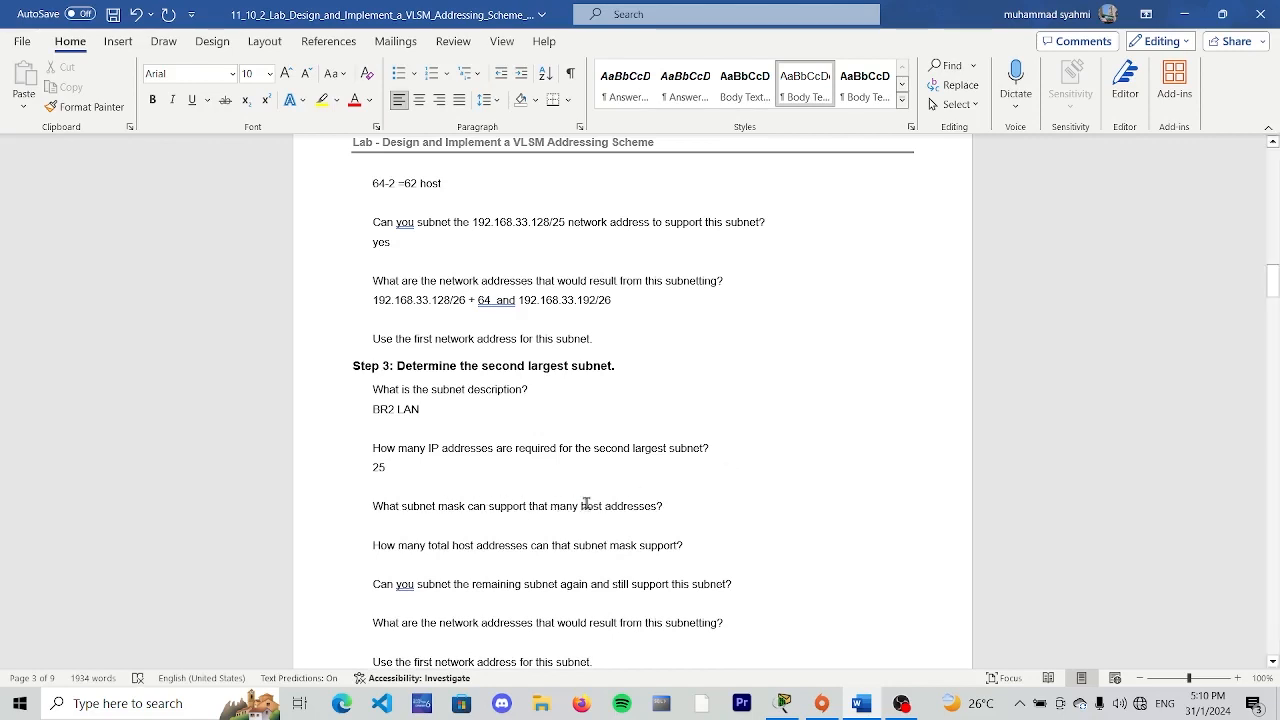
- Consult the subnet table and enter /27 as the subnet mask that supports the Step 3 host addresses
scroll(676, 512, up, 20)
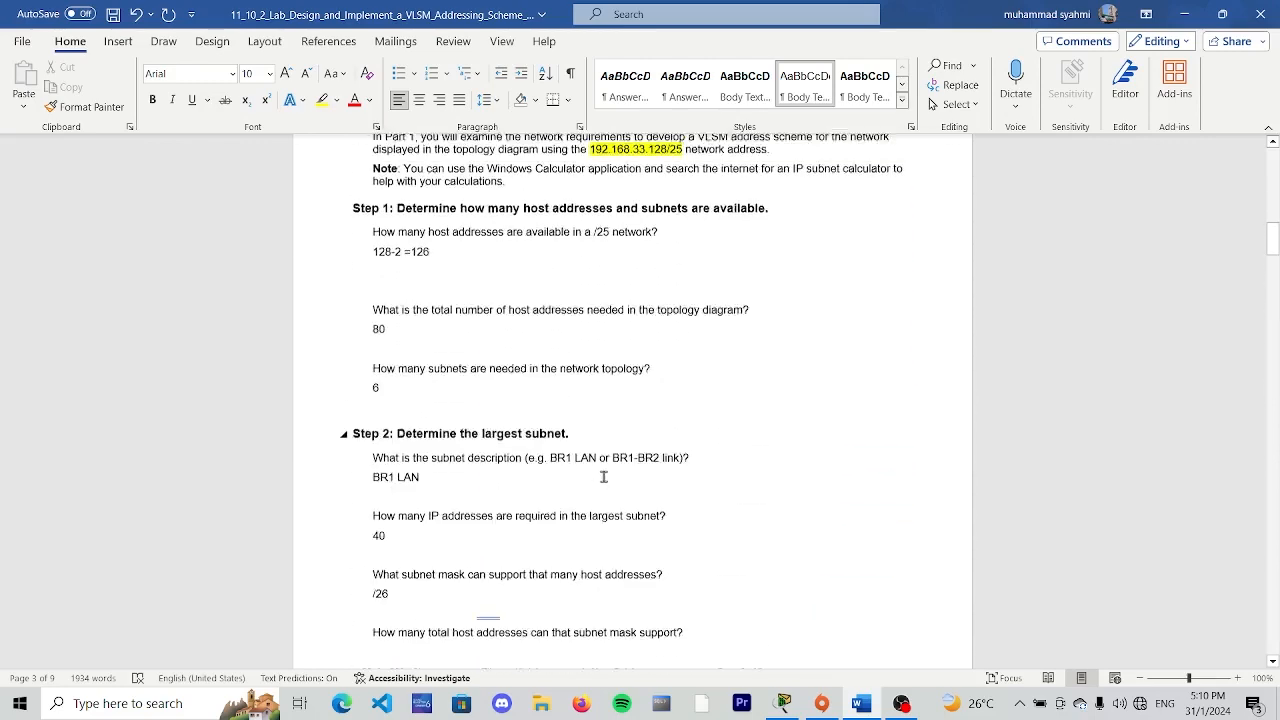
scroll(595, 475, up, 1)
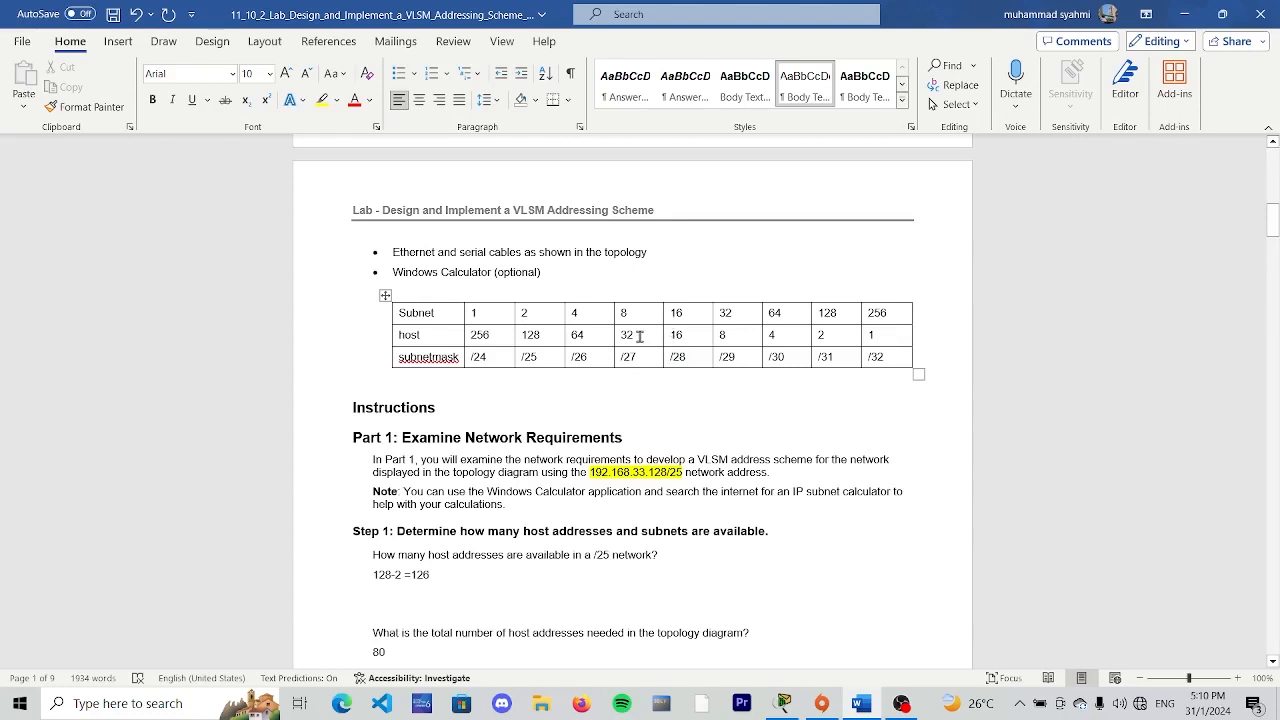
drag(640, 335, 585, 336)
click(628, 434)
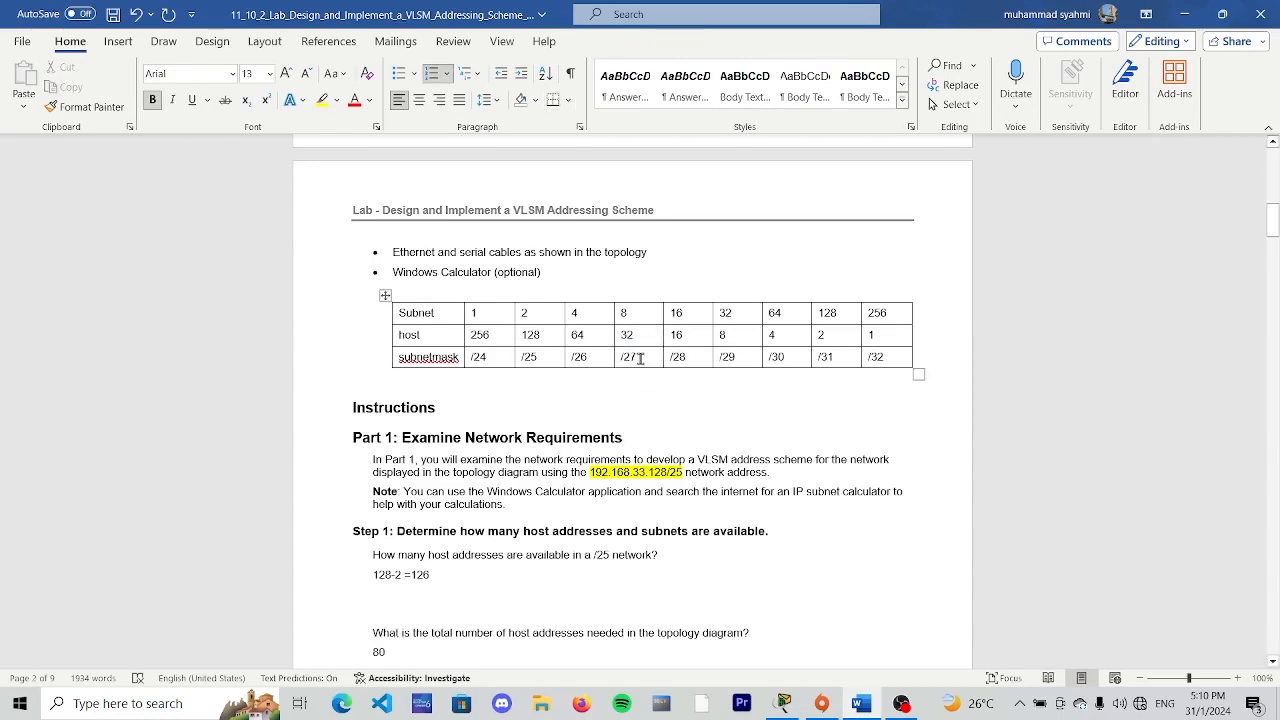
scroll(640, 357, down, 15)
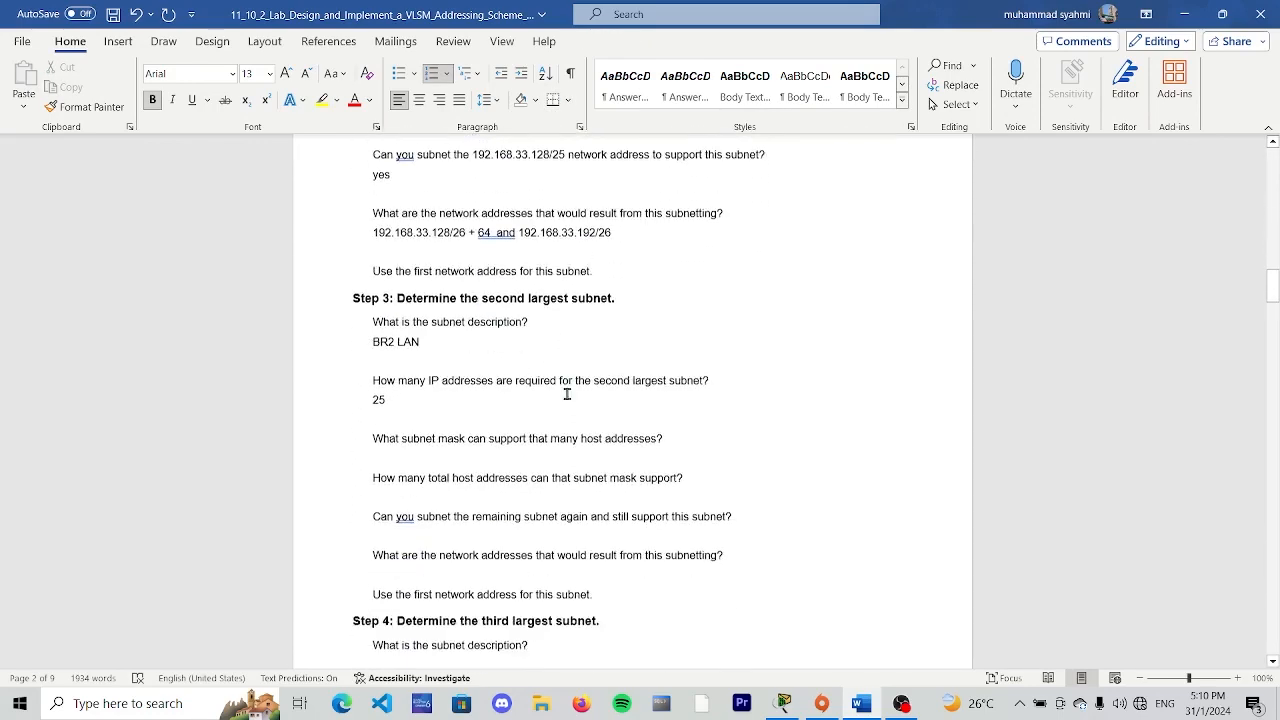
click(420, 457)
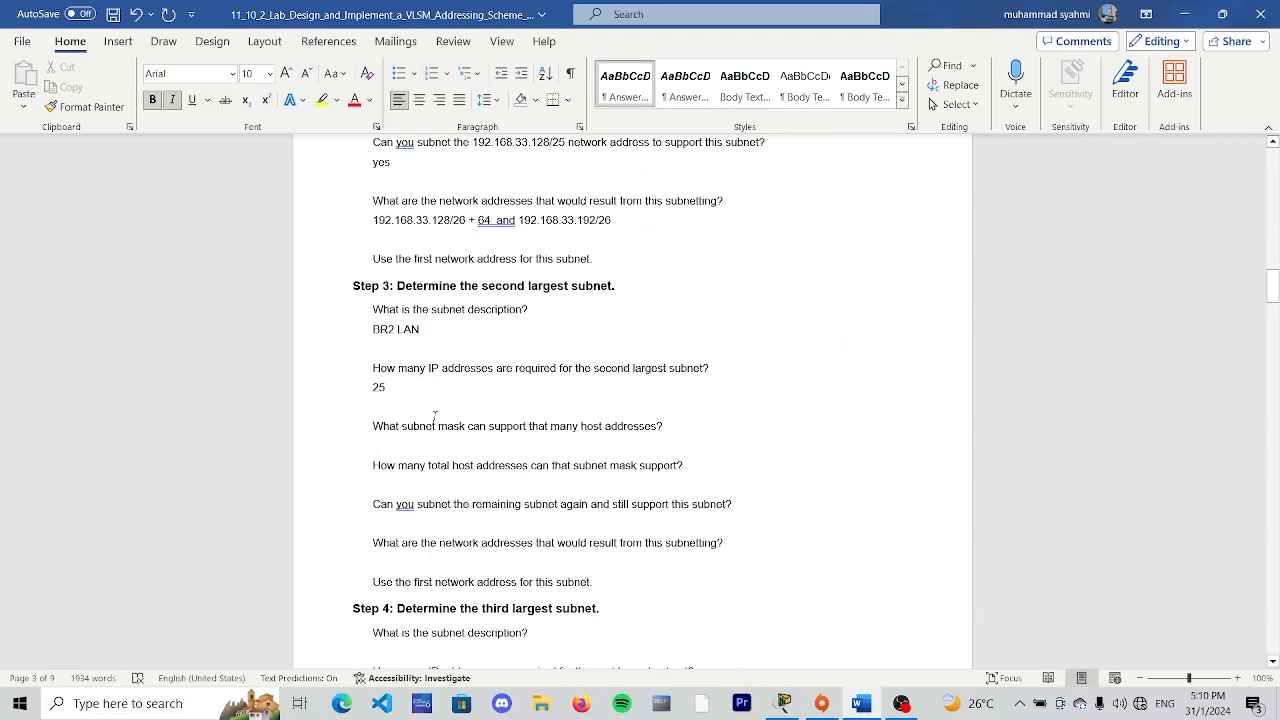
text(/)
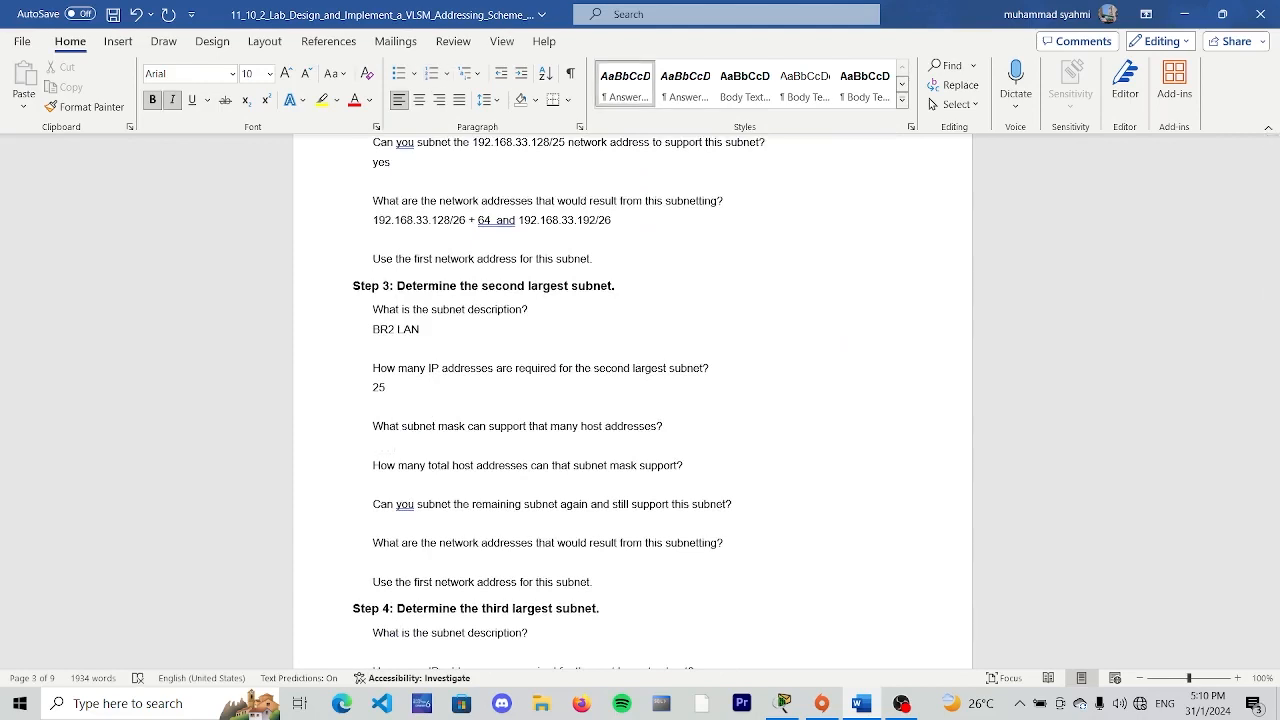
click(676, 426)
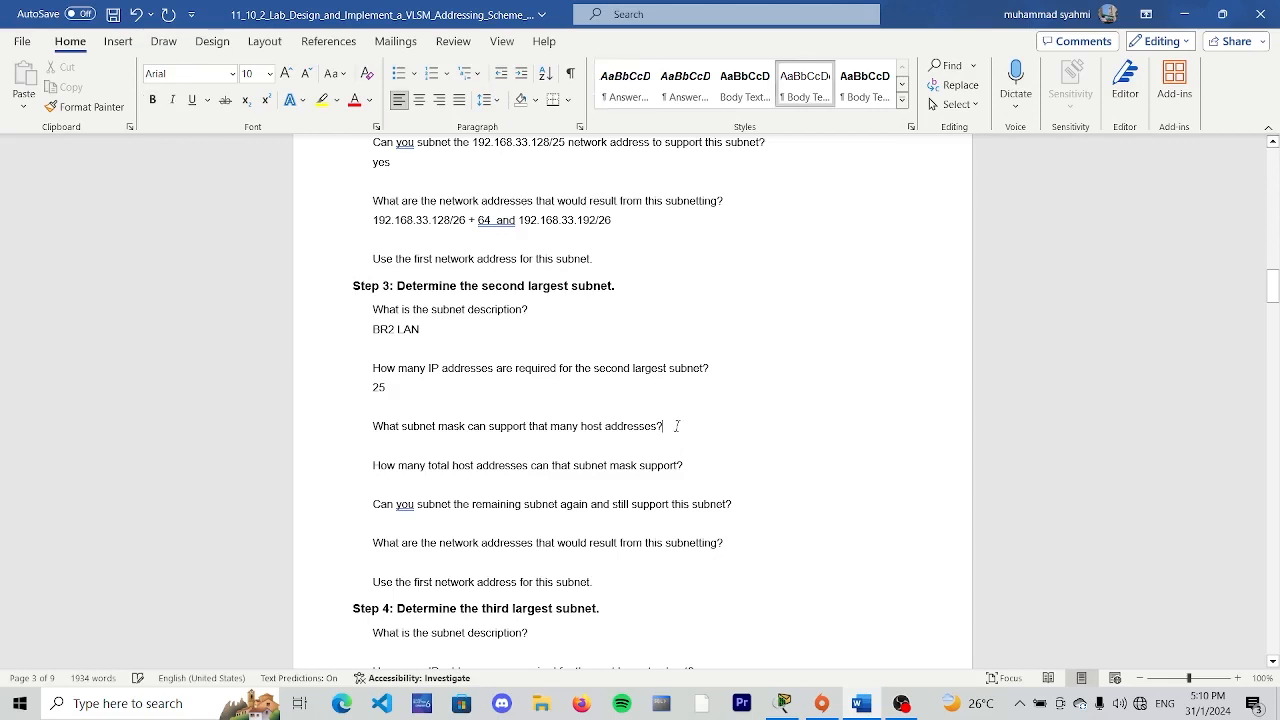
key(Return)
text(/27)
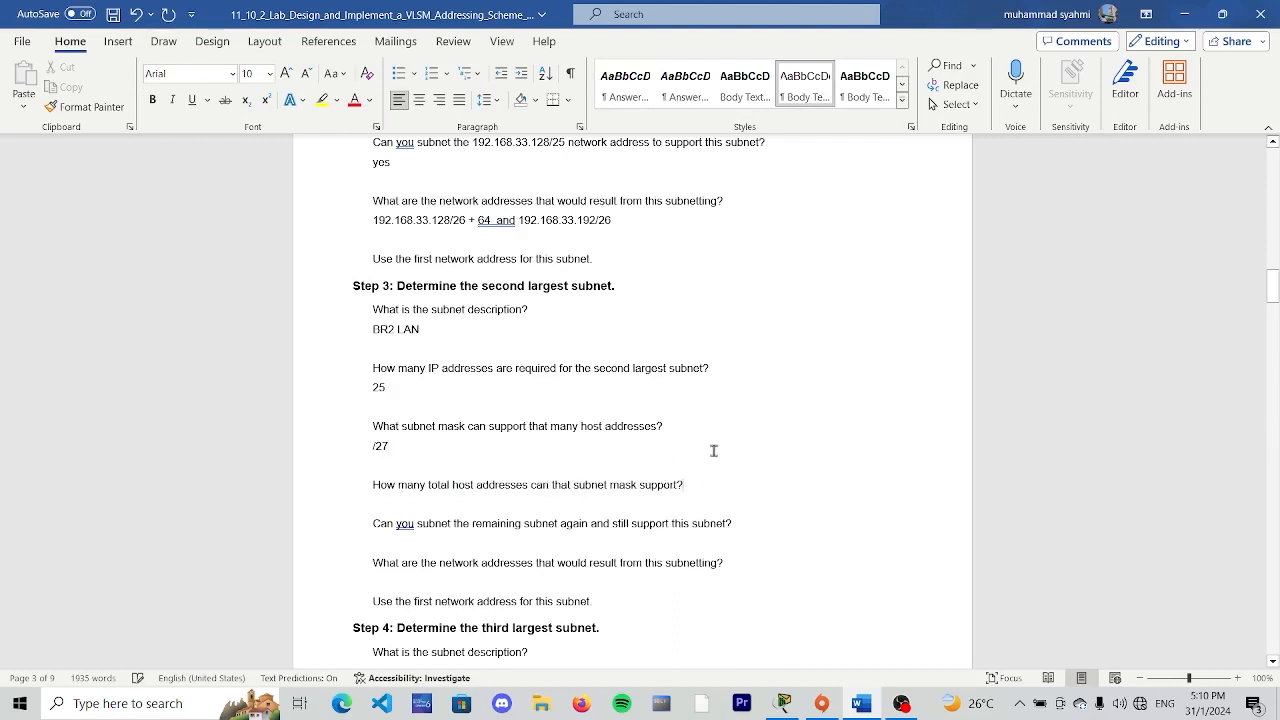
- Check the /27 column of the subnet table and enter "32-2 = 32" as the total host addresses supported in Step 3
scroll(718, 440, up, 6)
scroll(726, 412, up, 10)
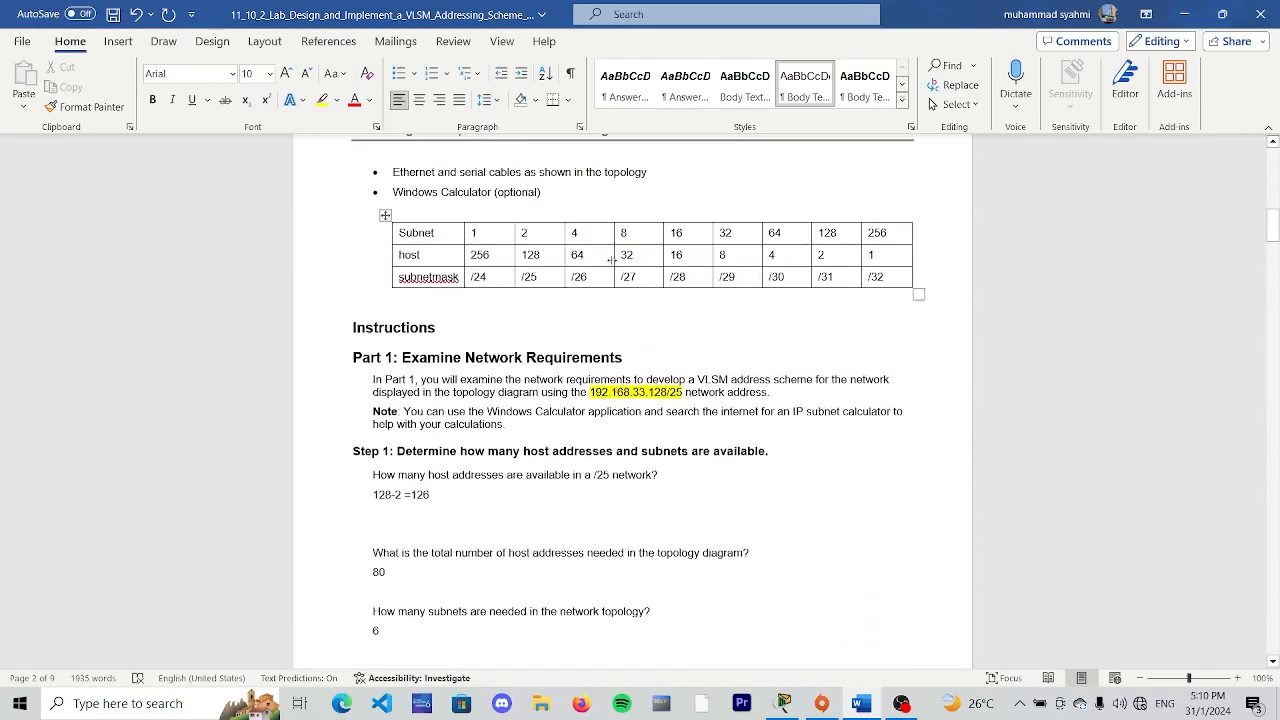
scroll(627, 276, down, 18)
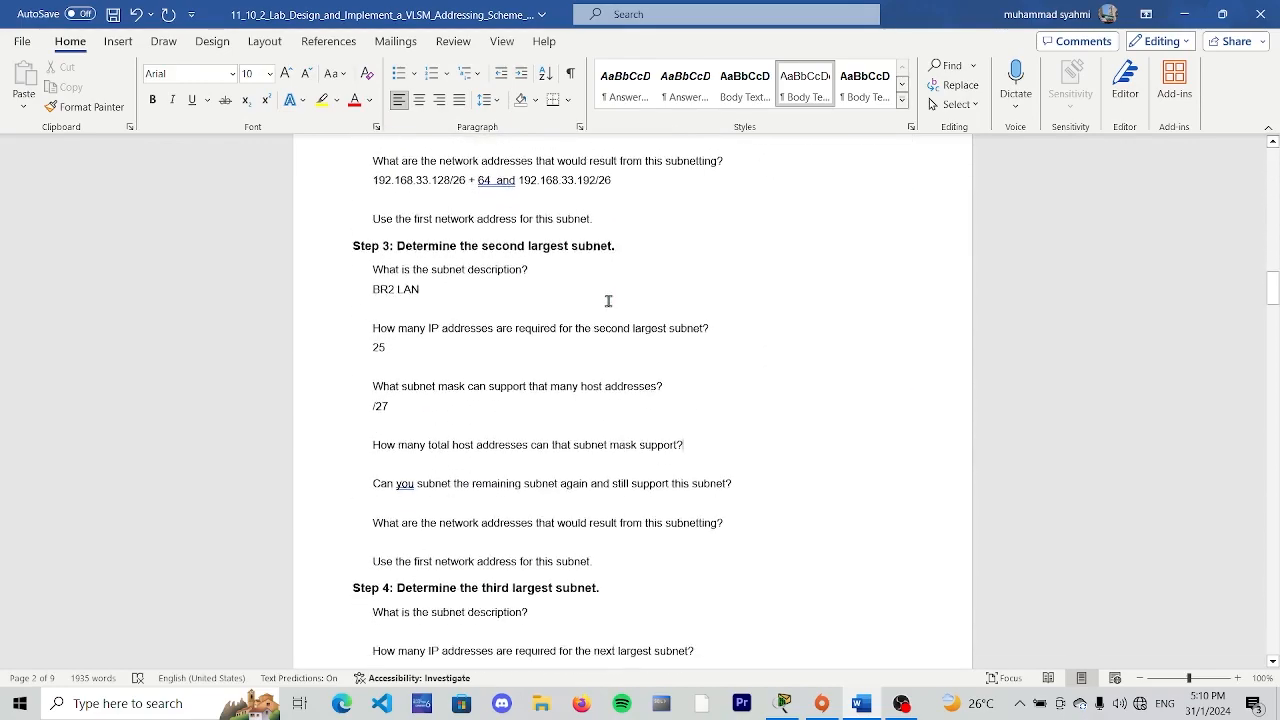
key(Return)
text(3)
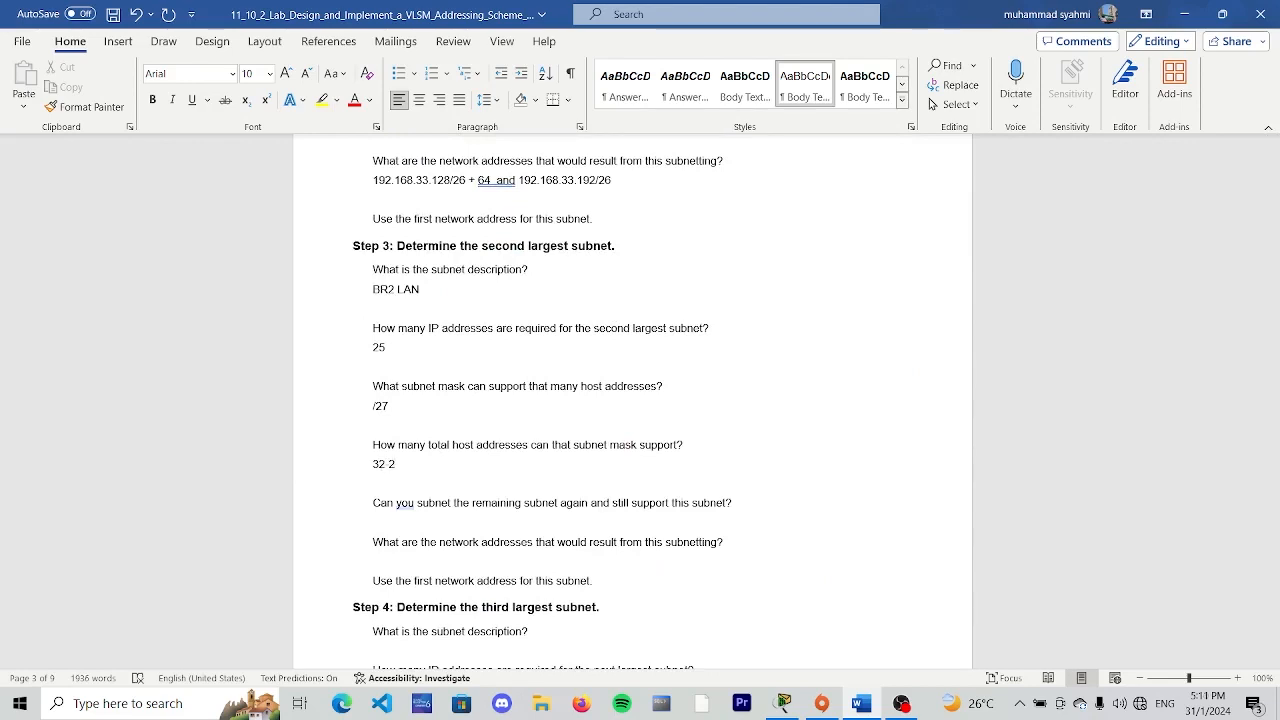
text(2-2 = 32)
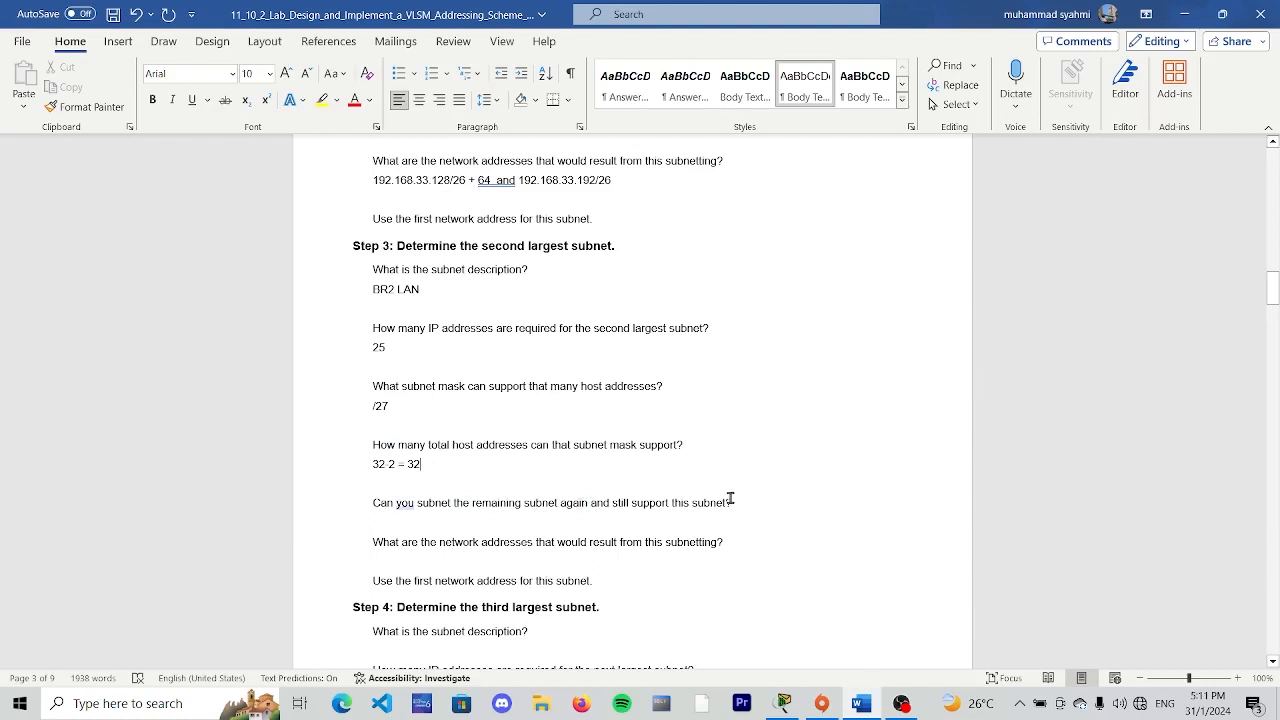
- Enter "yes" under the Step 3 question on whether the remaining subnet can be subnetted again
click(764, 503)
key(Return)
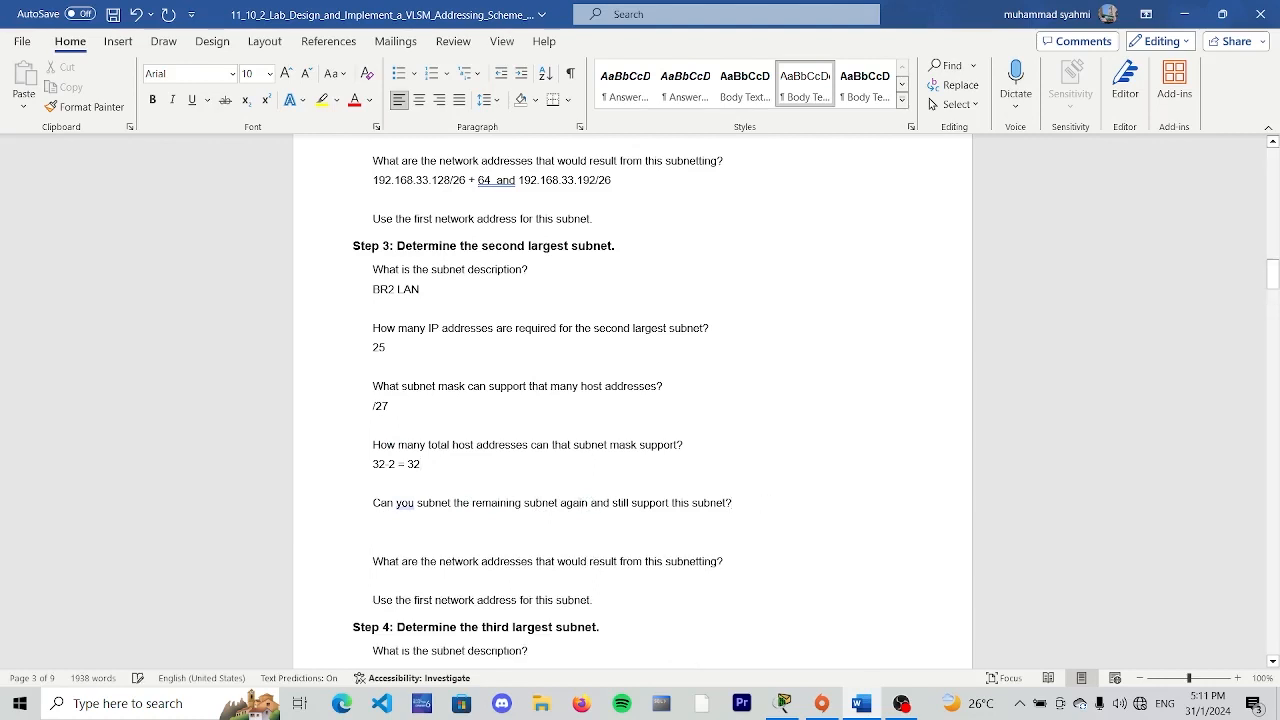
text(yes)
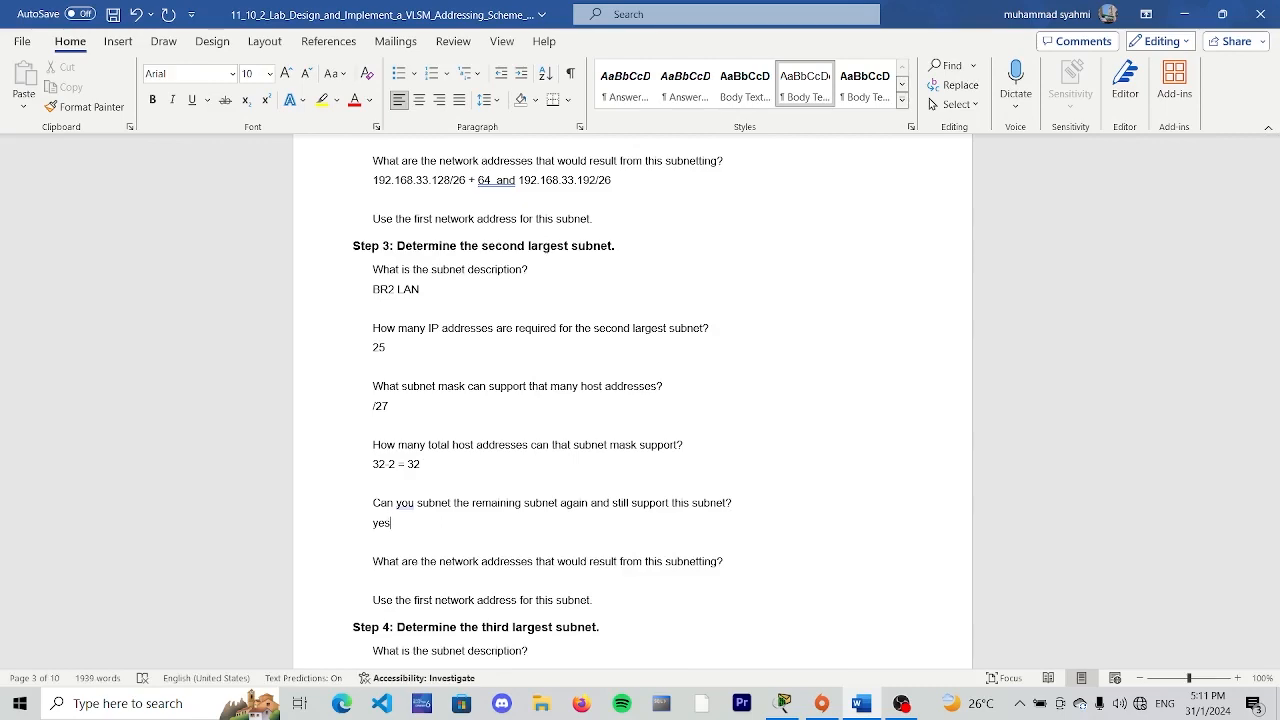
- Enter 192.168.33.192/27 as the first network address resulting from the Step 3 subnetting, checking it against the Step 2 answer
scroll(363, 580, down, 3)
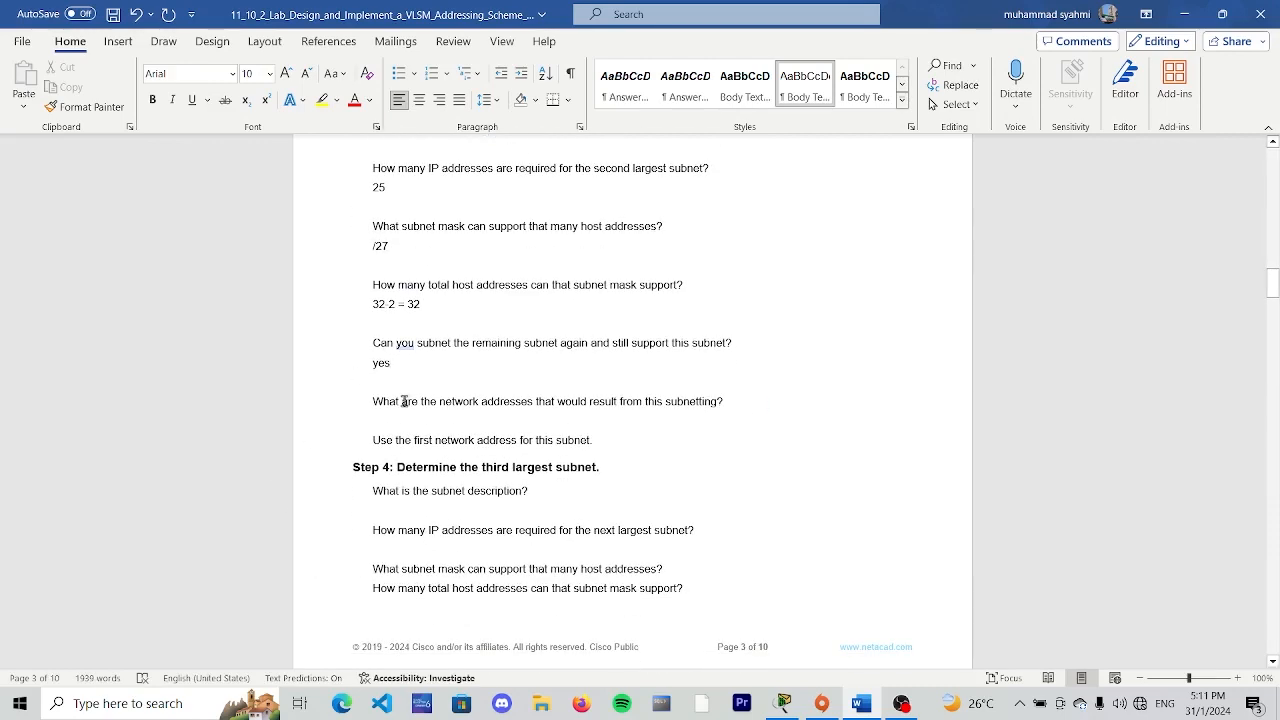
click(738, 401)
key(Return)
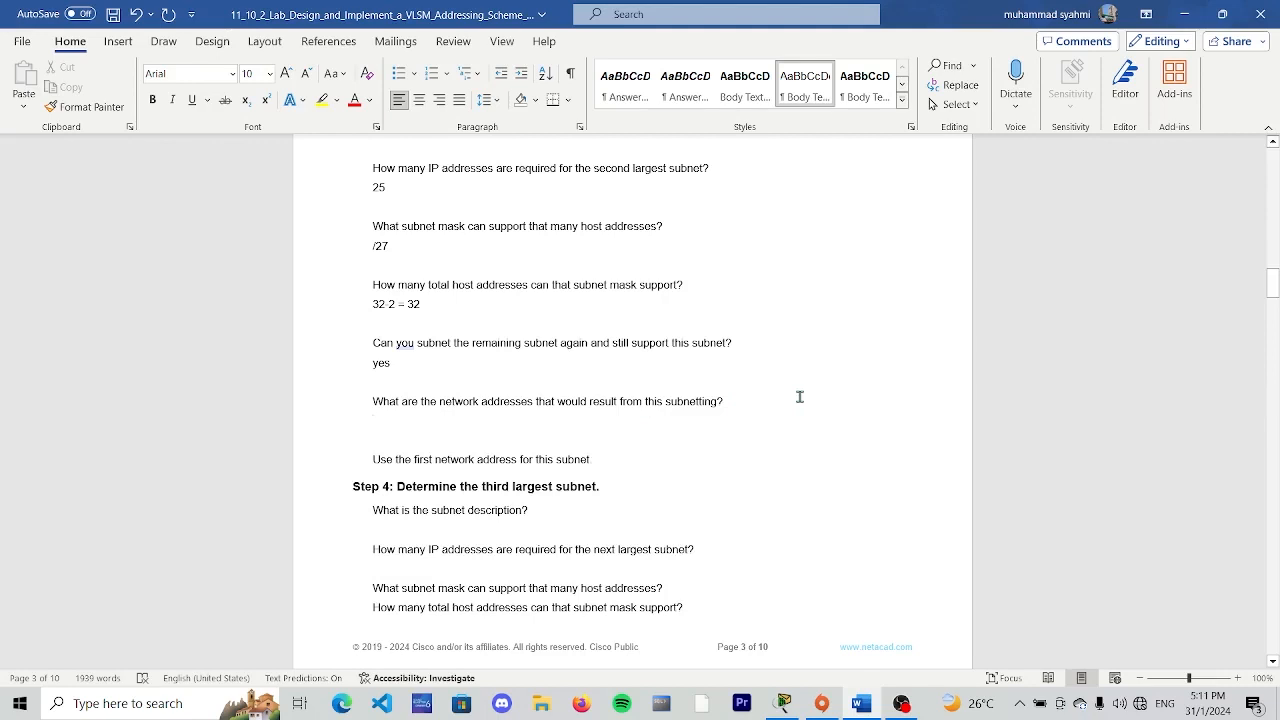
text(192)
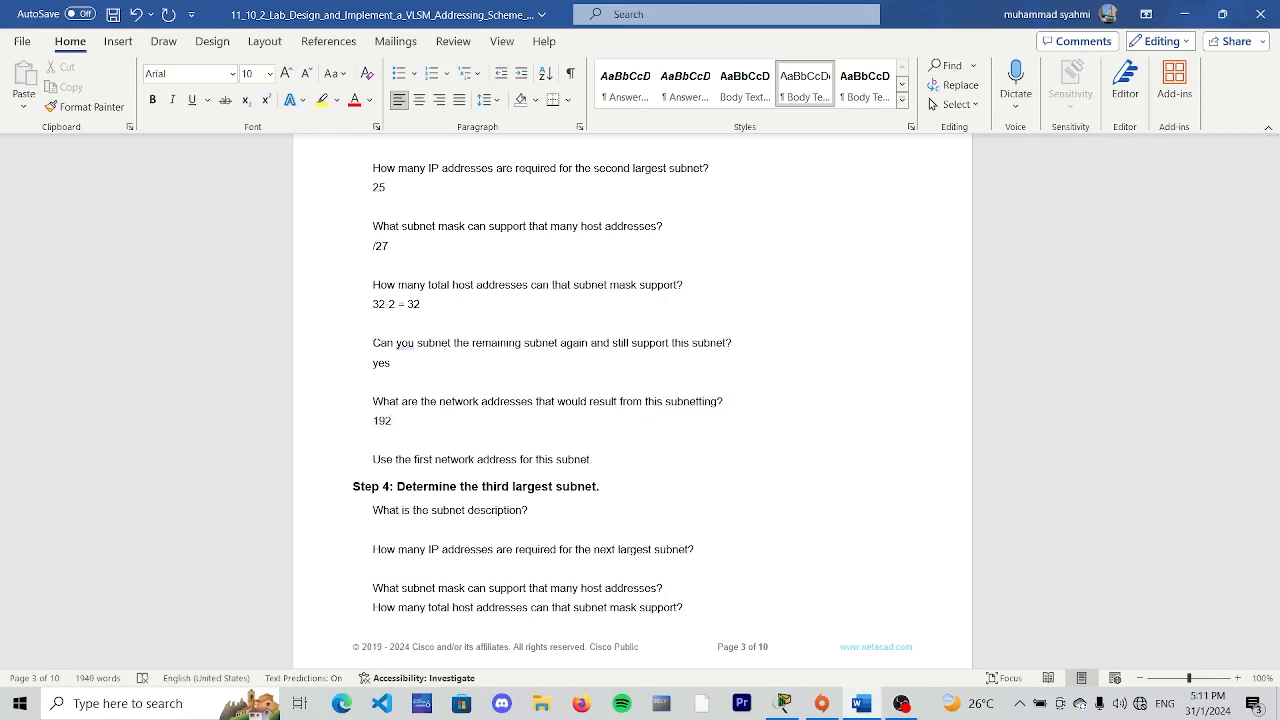
text(.168.33.192)
scroll(590, 300, up, 5)
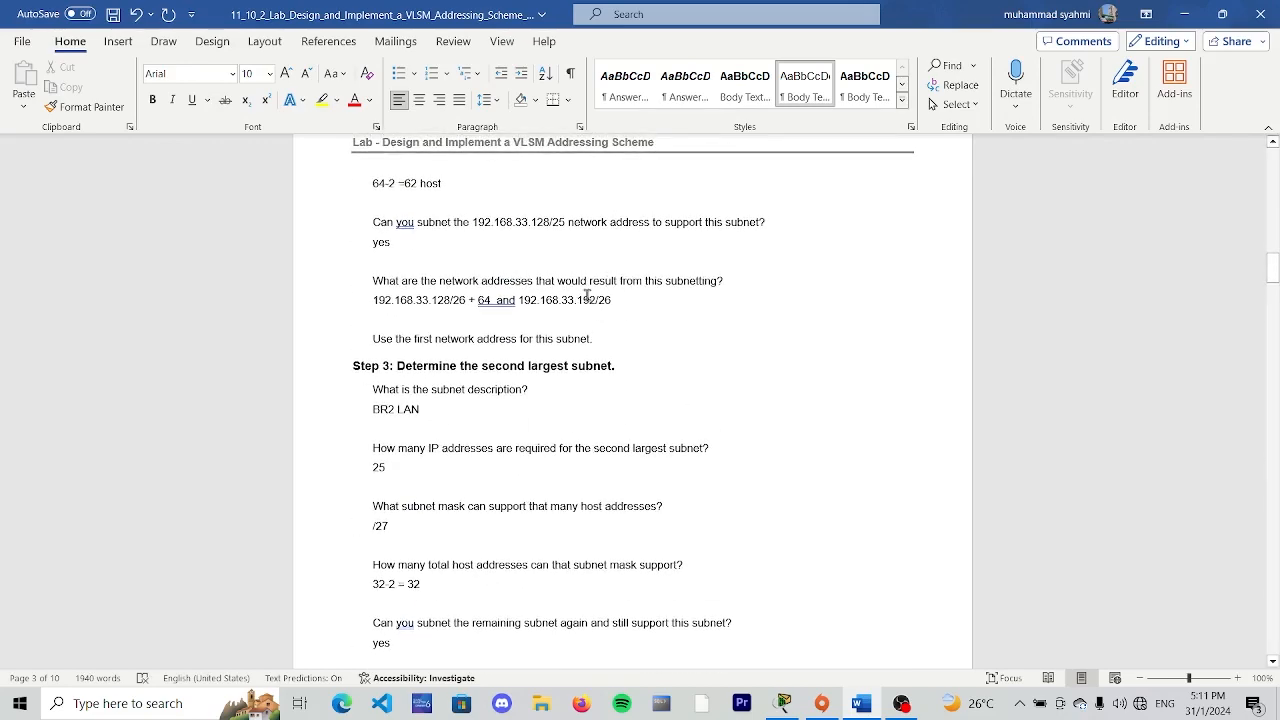
scroll(566, 320, down, 8)
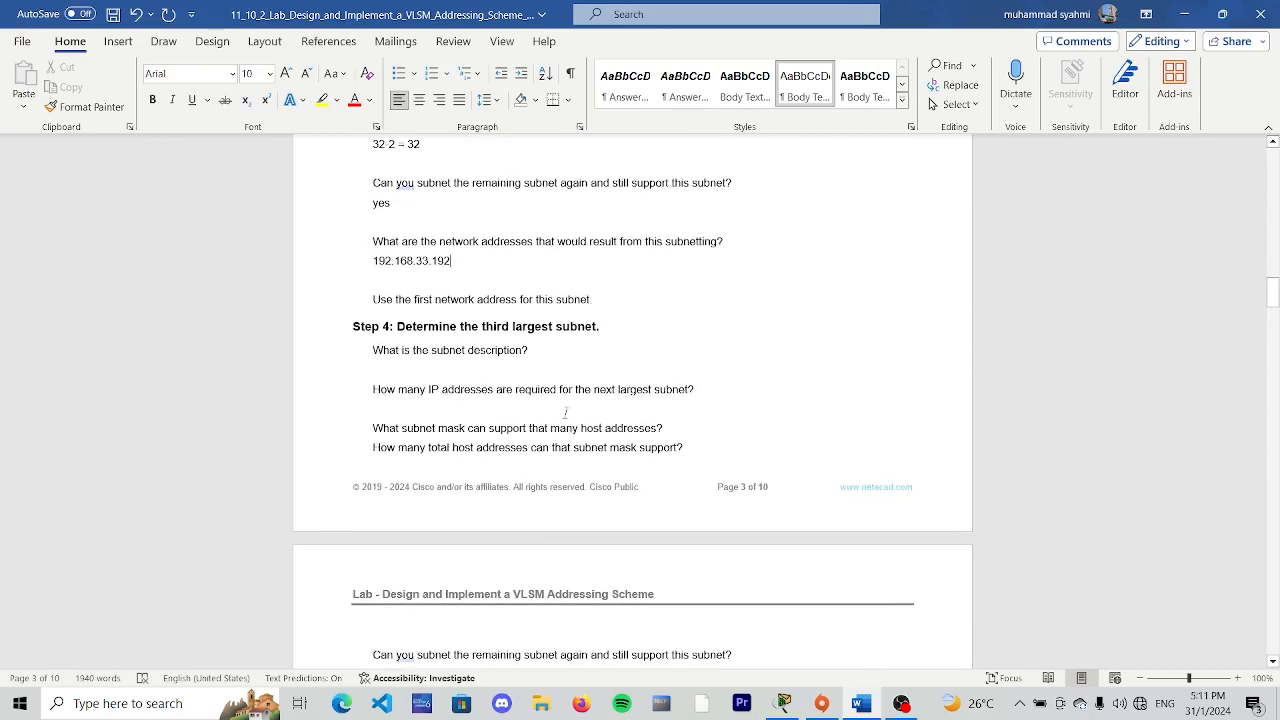
text(/27)
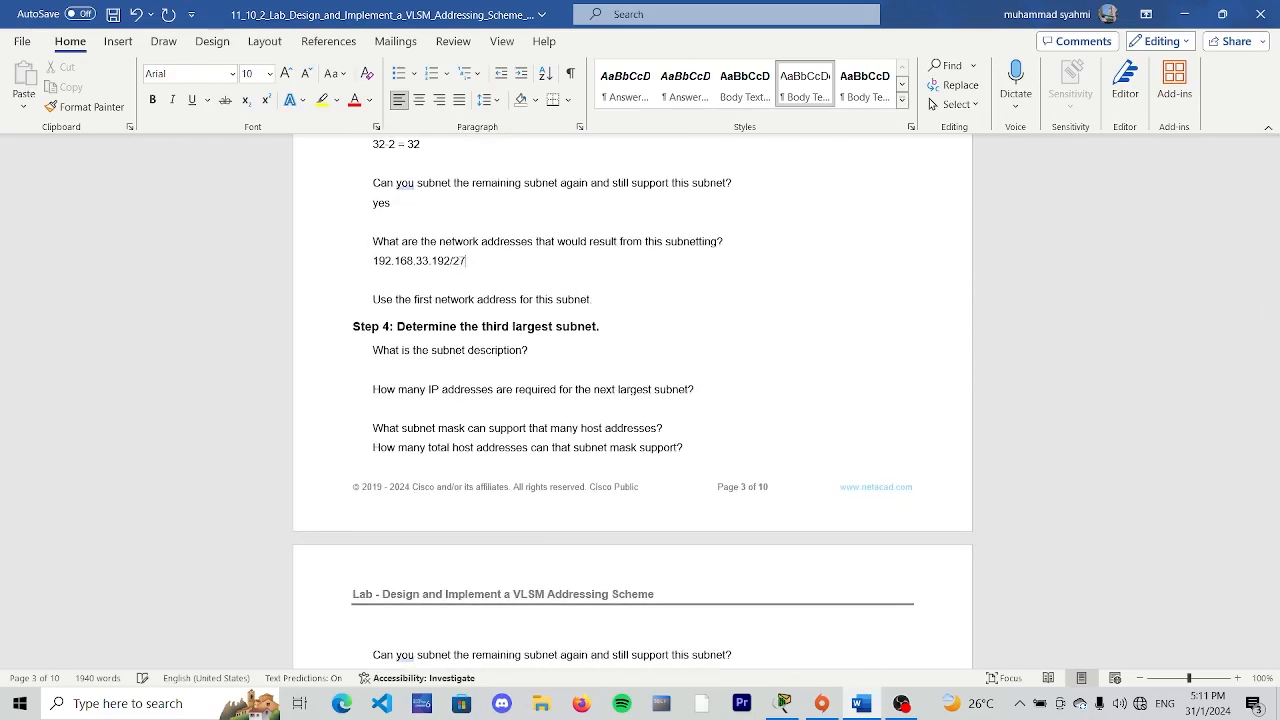
text( and 192.168.33.224/27)
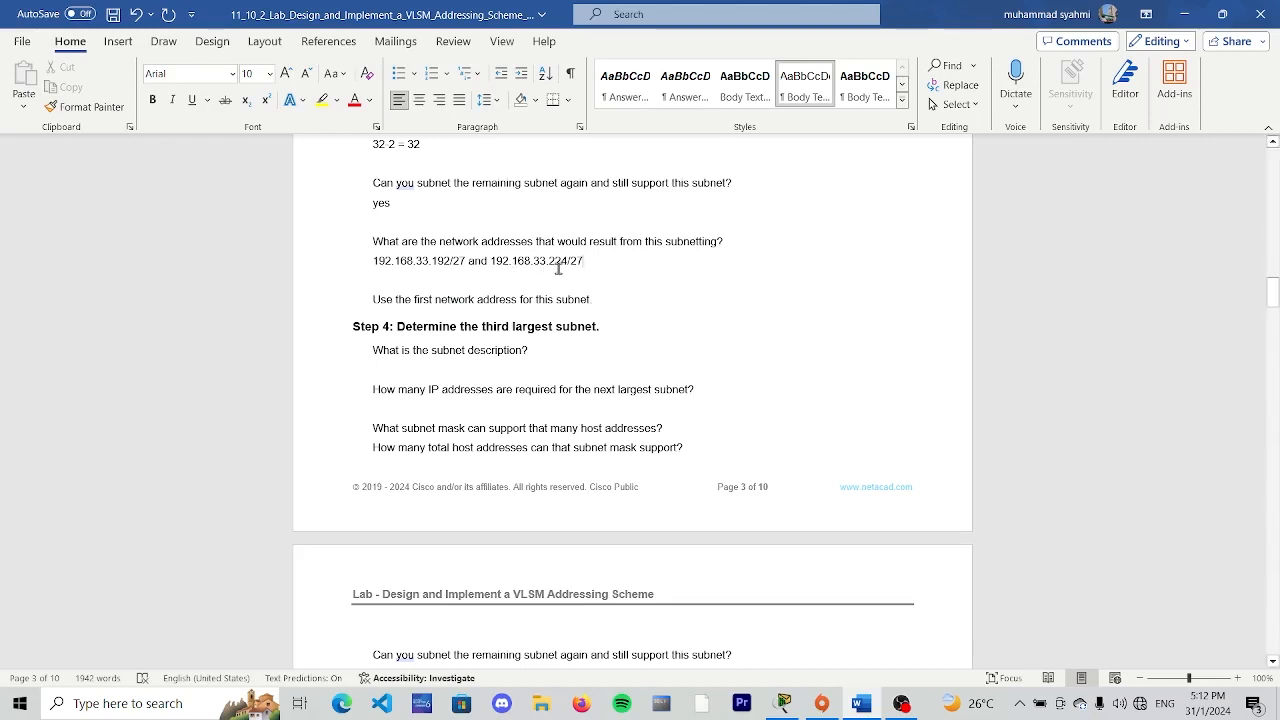
- Insert "+ 32" after 192.168.33.192/27 in the Step 3 network addresses answer
scroll(555, 268, up, 2)
click(465, 340)
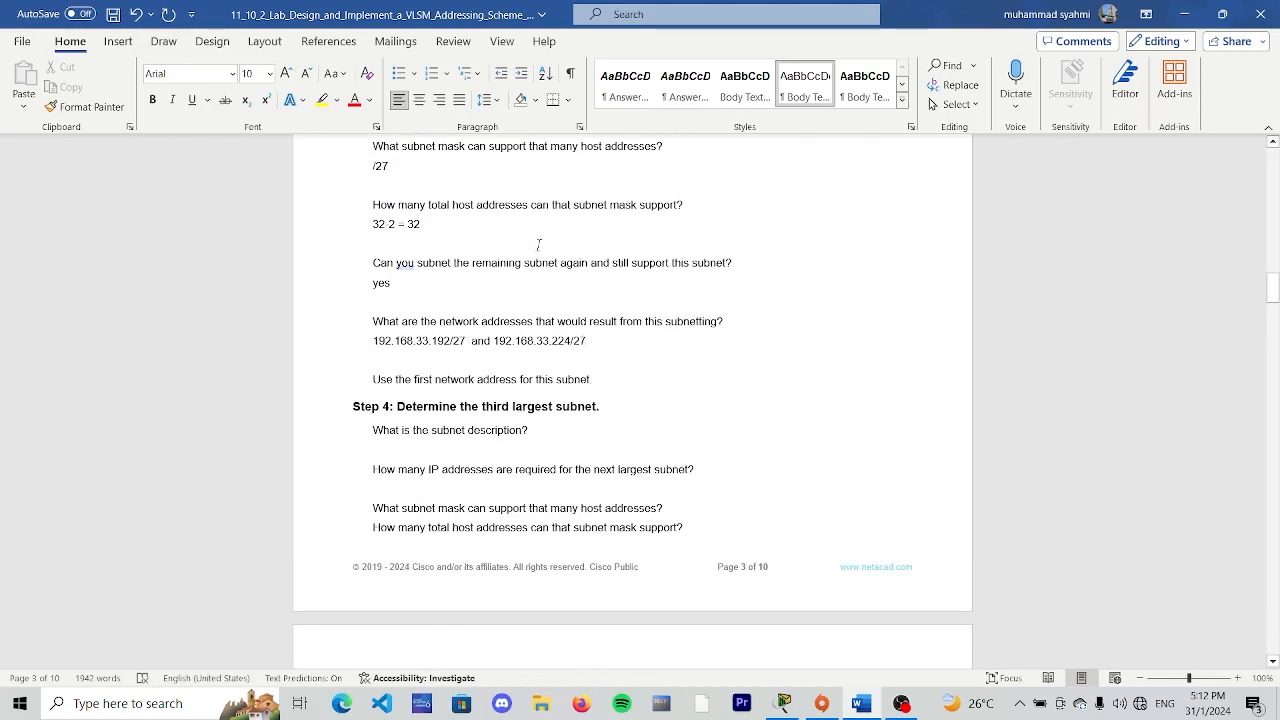
text(+ 32)
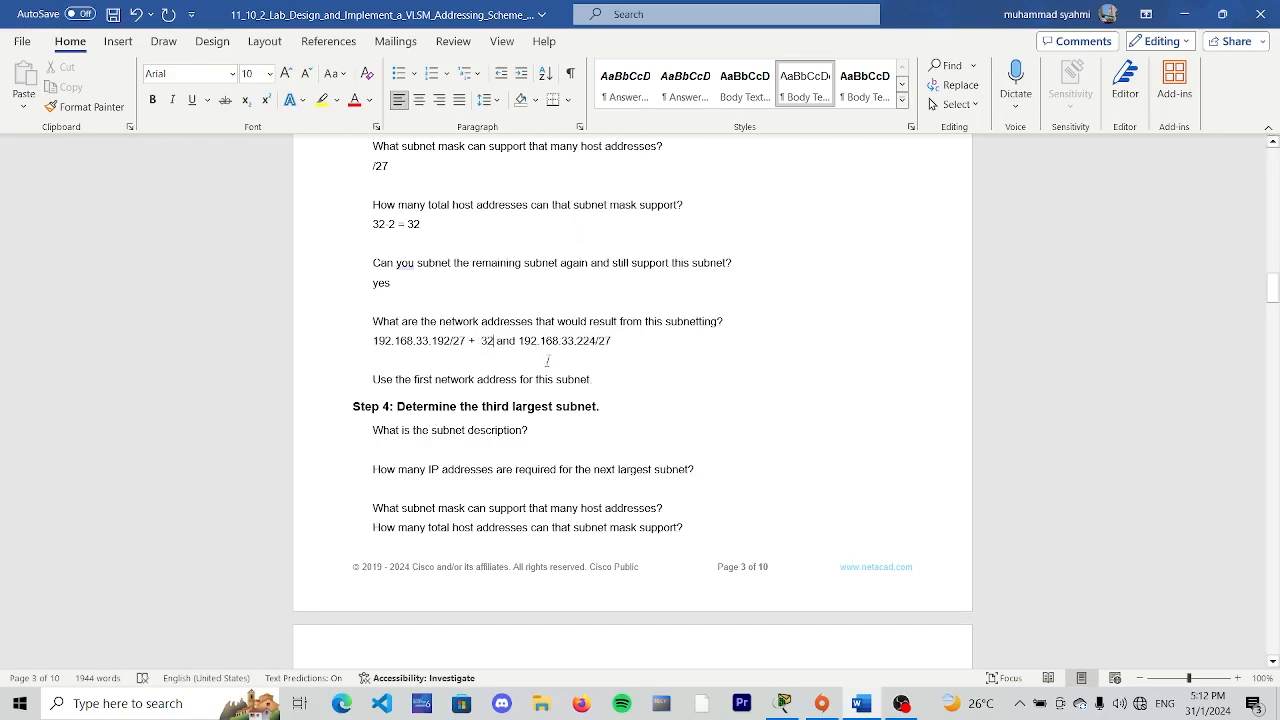
- Enter "BR2 Iot LAN" as the Step 4 subnet description, checking the host requirements in the topology diagram
scroll(470, 433, down, 3)
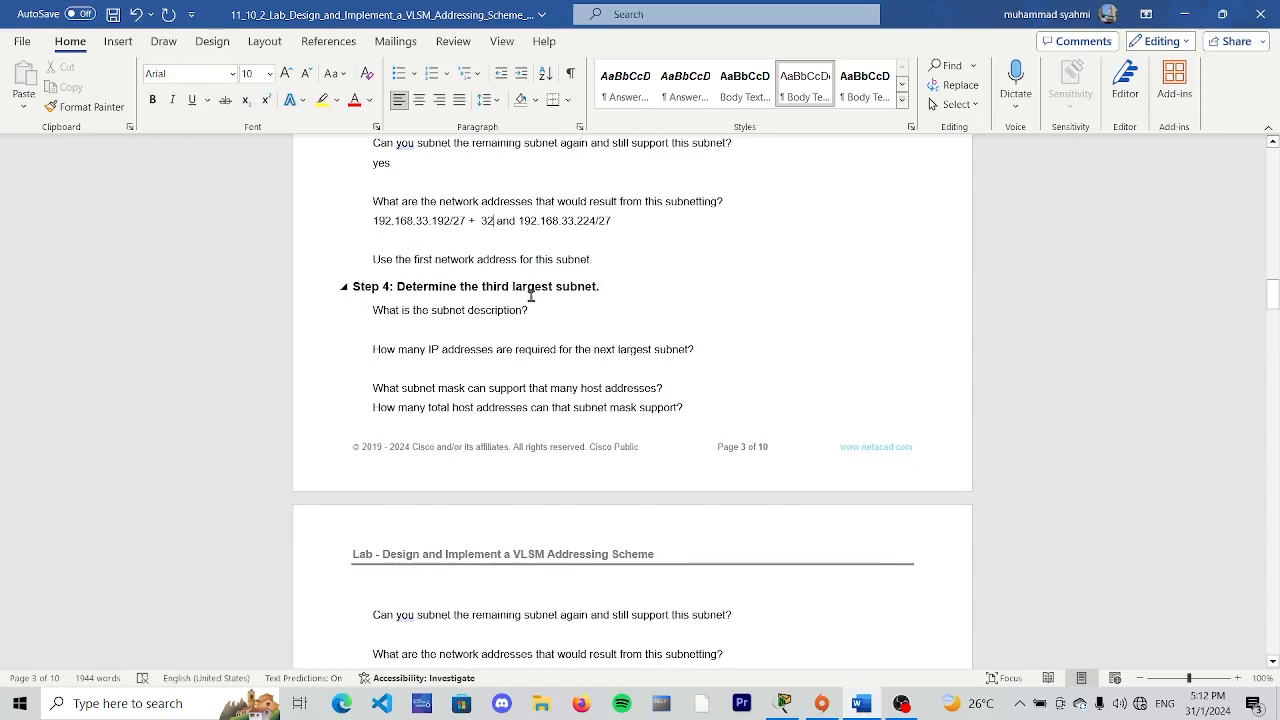
scroll(503, 294, up, 4)
scroll(503, 294, up, 20)
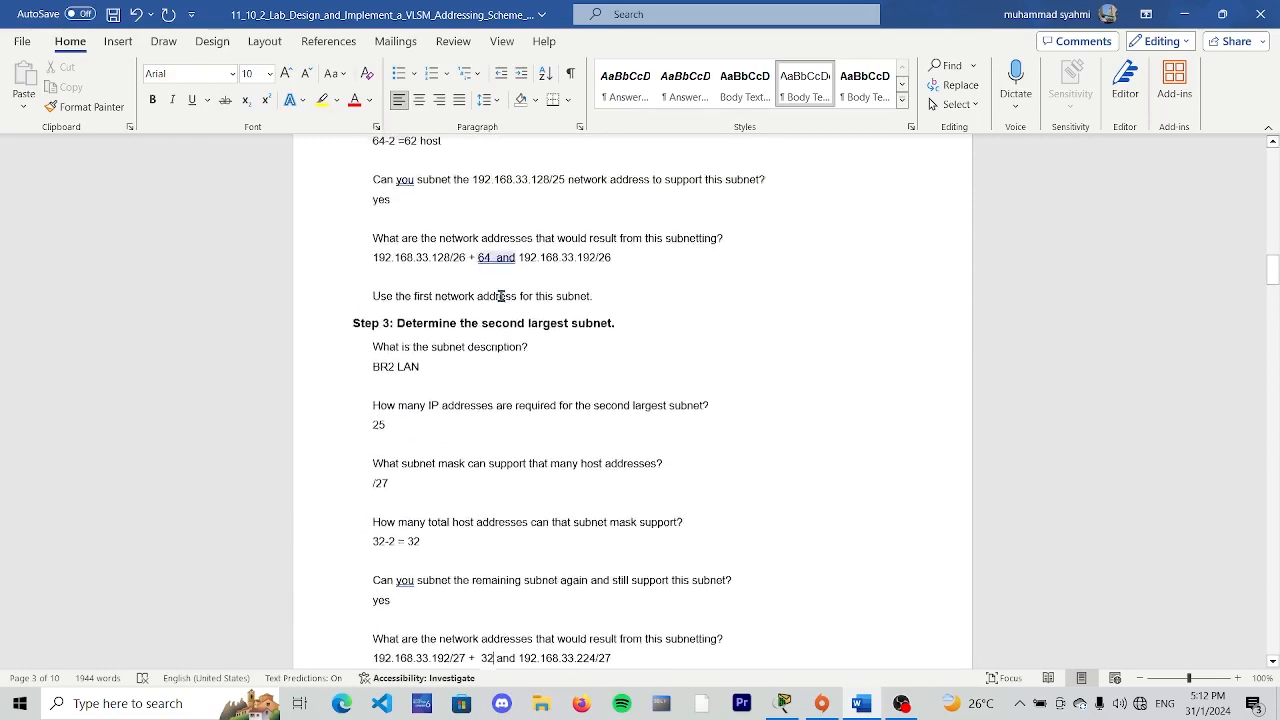
scroll(453, 300, up, 20)
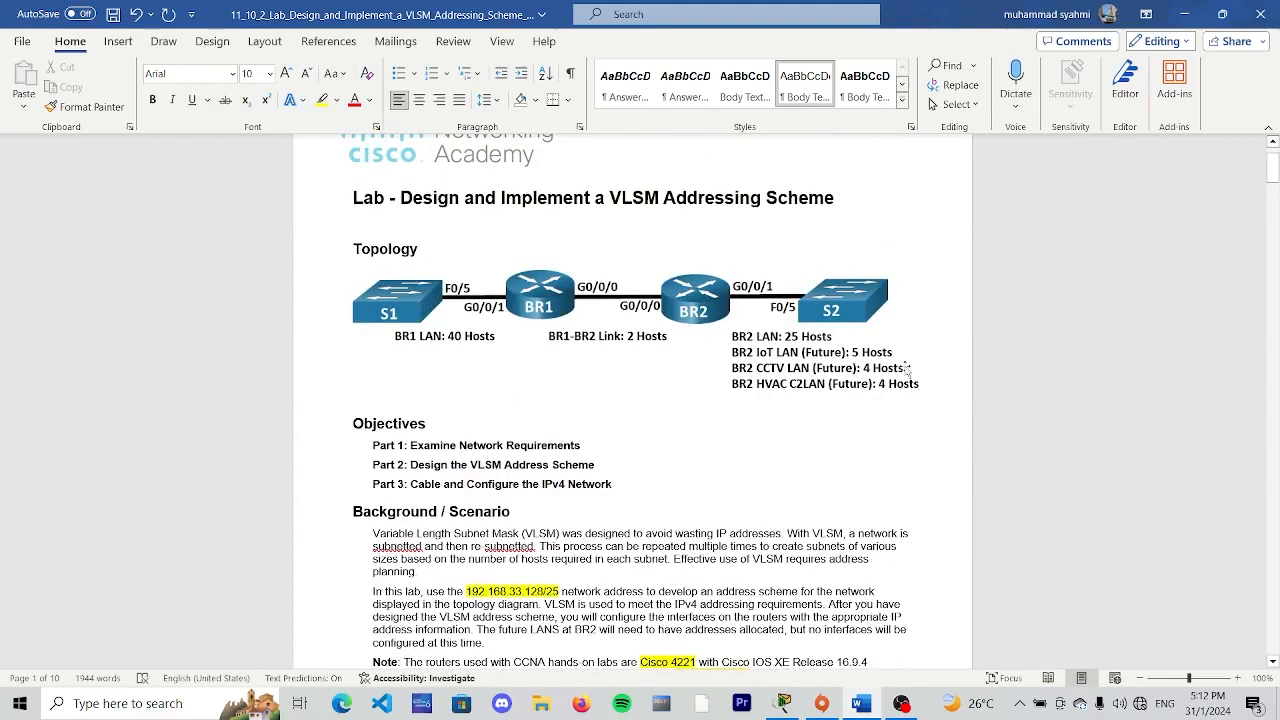
scroll(445, 338, down, 10)
scroll(445, 338, down, 5)
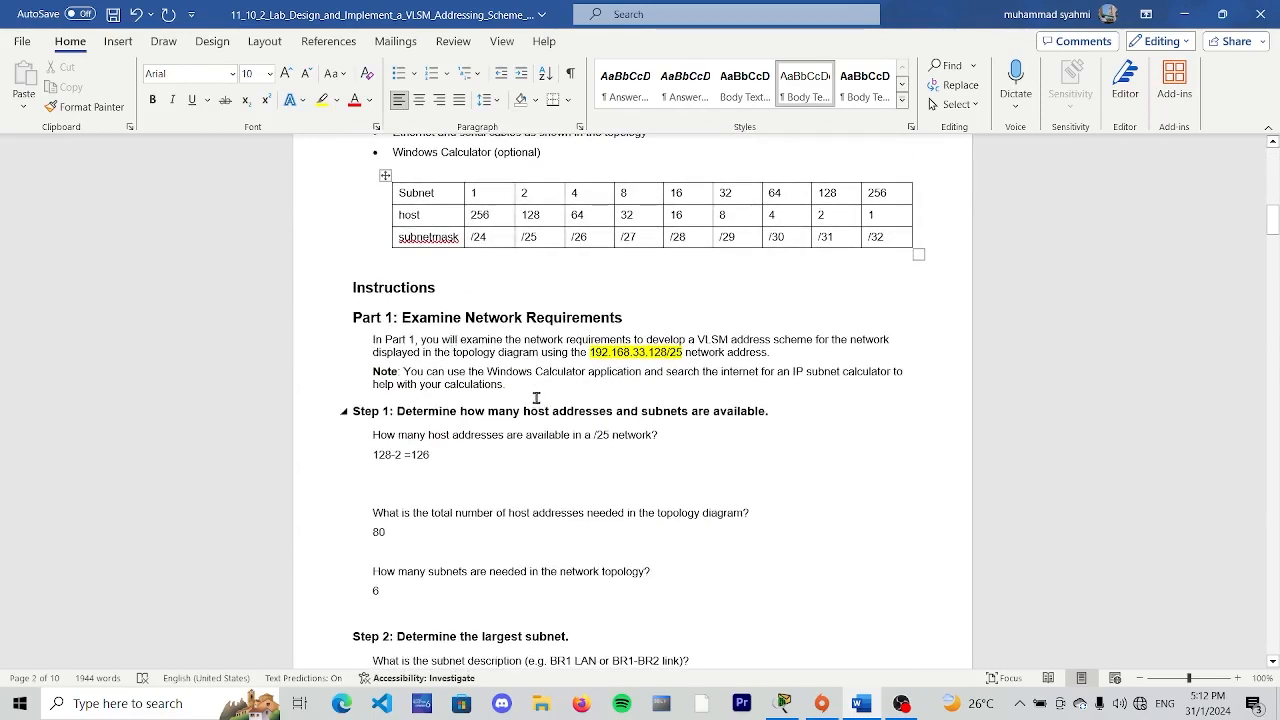
scroll(452, 352, down, 14)
scroll(483, 380, down, 8)
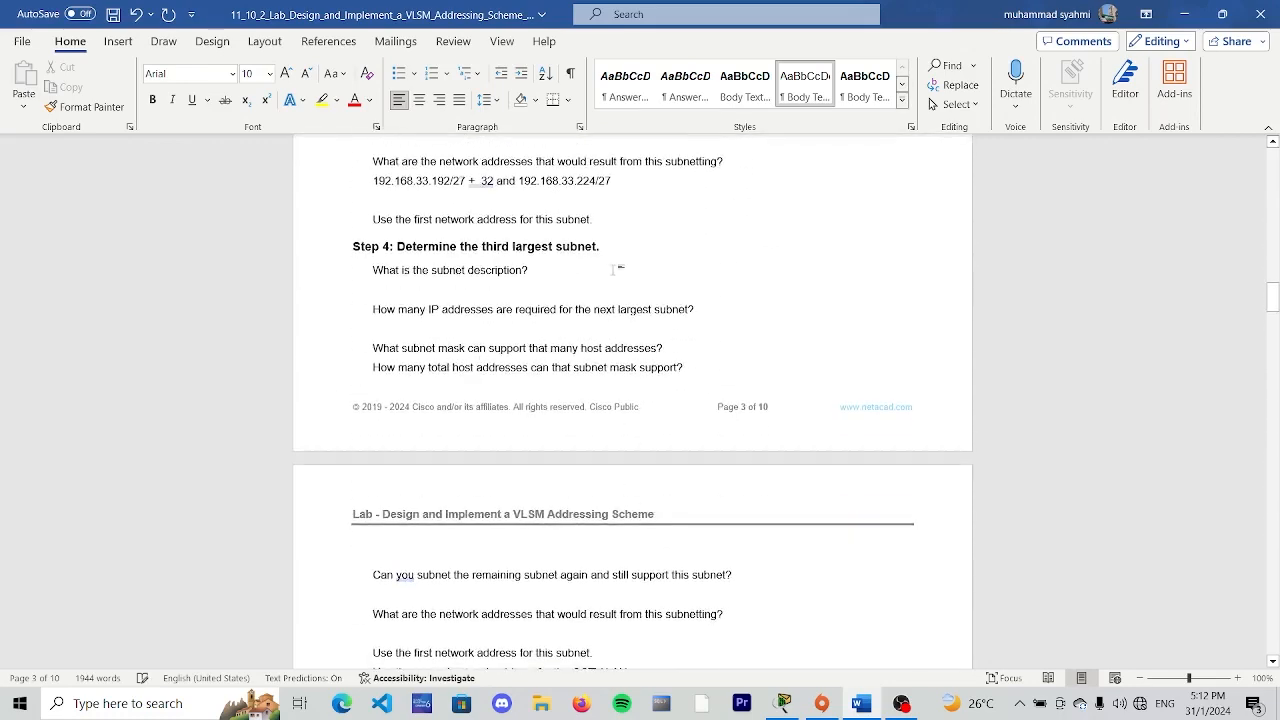
key(Return)
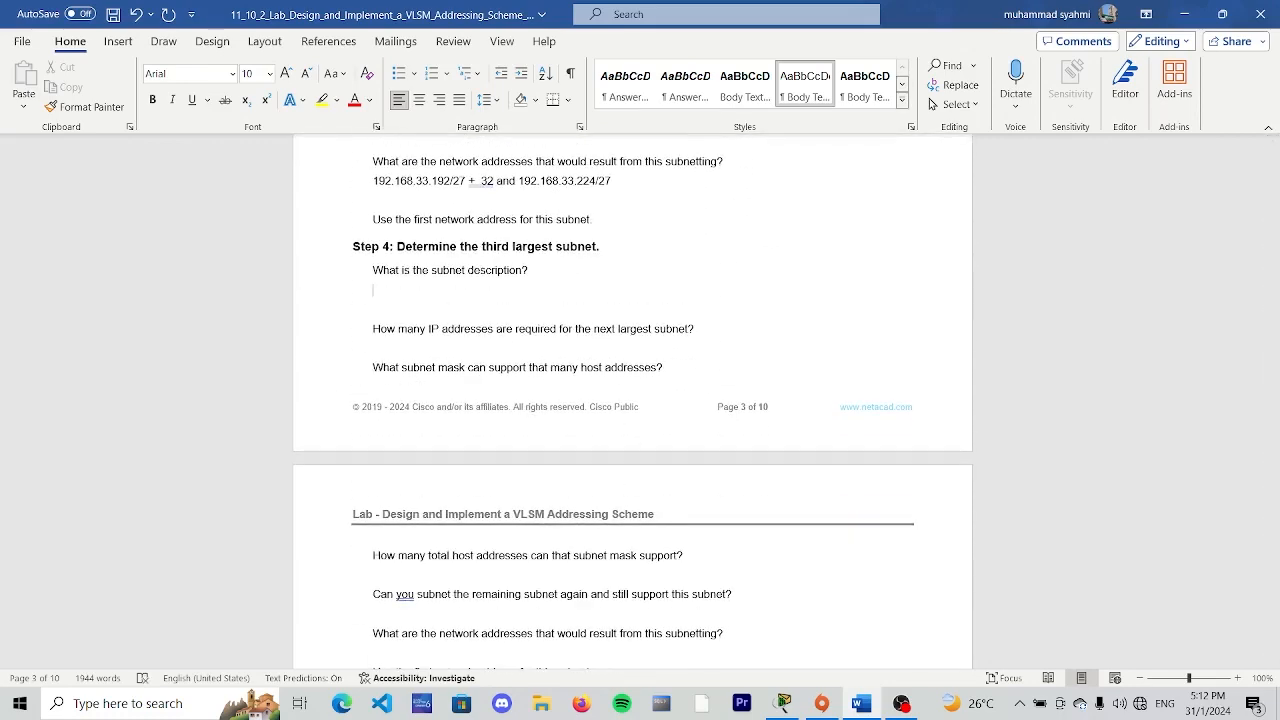
text(BR@)
key(BackSpace)
text(2 lot LAn)
key(BackSpace)
text(N)
- Enter 5 as the number of IP addresses required for the next largest subnet in Step 4
click(700, 332)
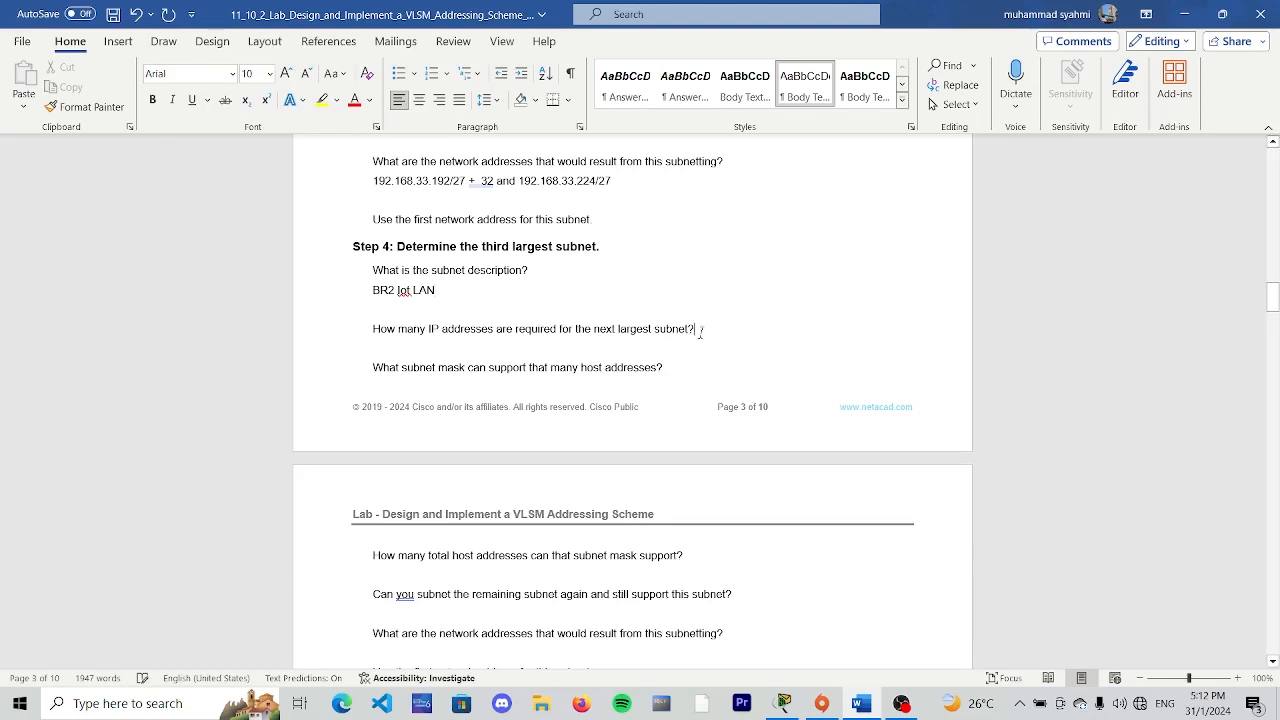
key(Return)
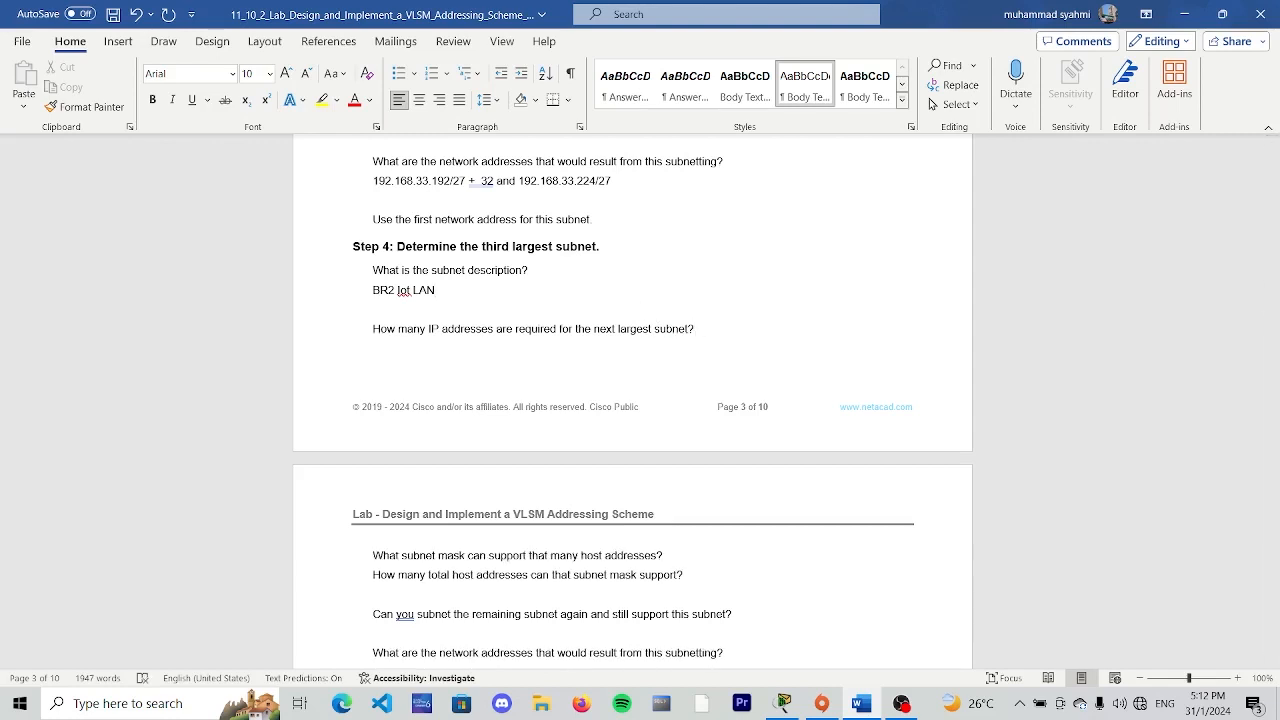
text(5)
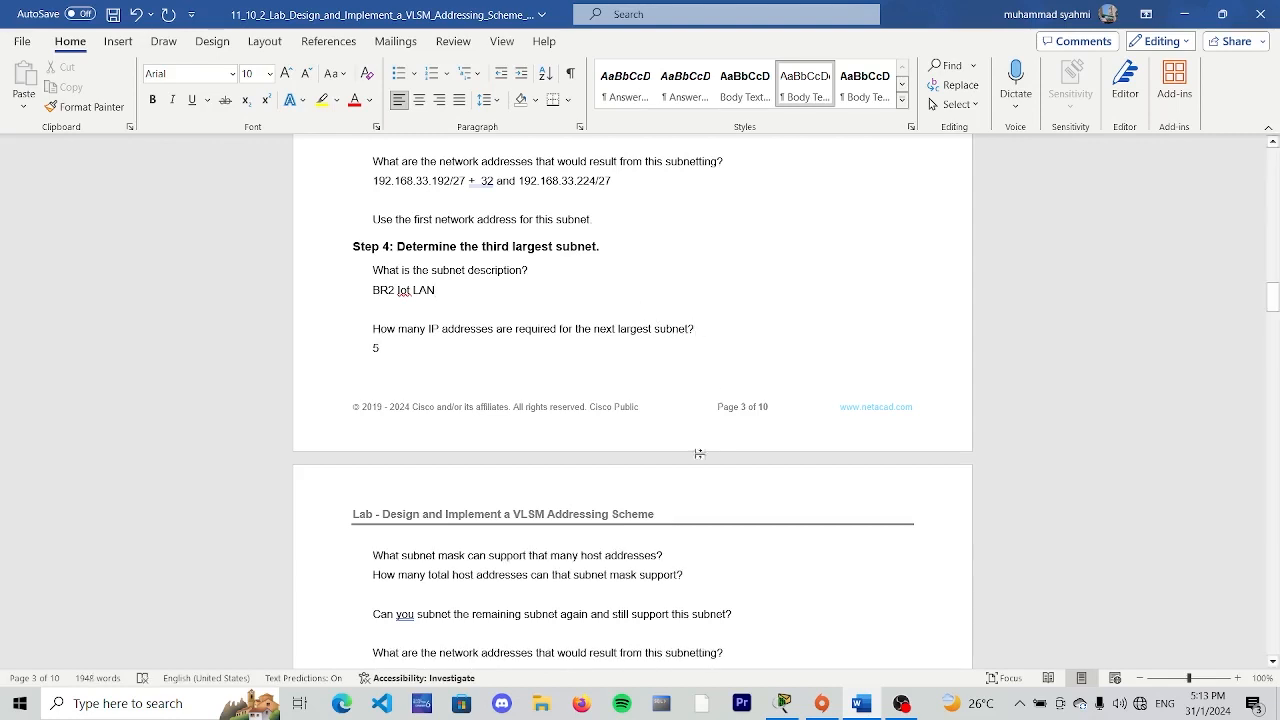
- Enter /29 as the Step 4 subnet mask, using the column for 8 hosts in the subnet table
scroll(484, 568, down, 2)
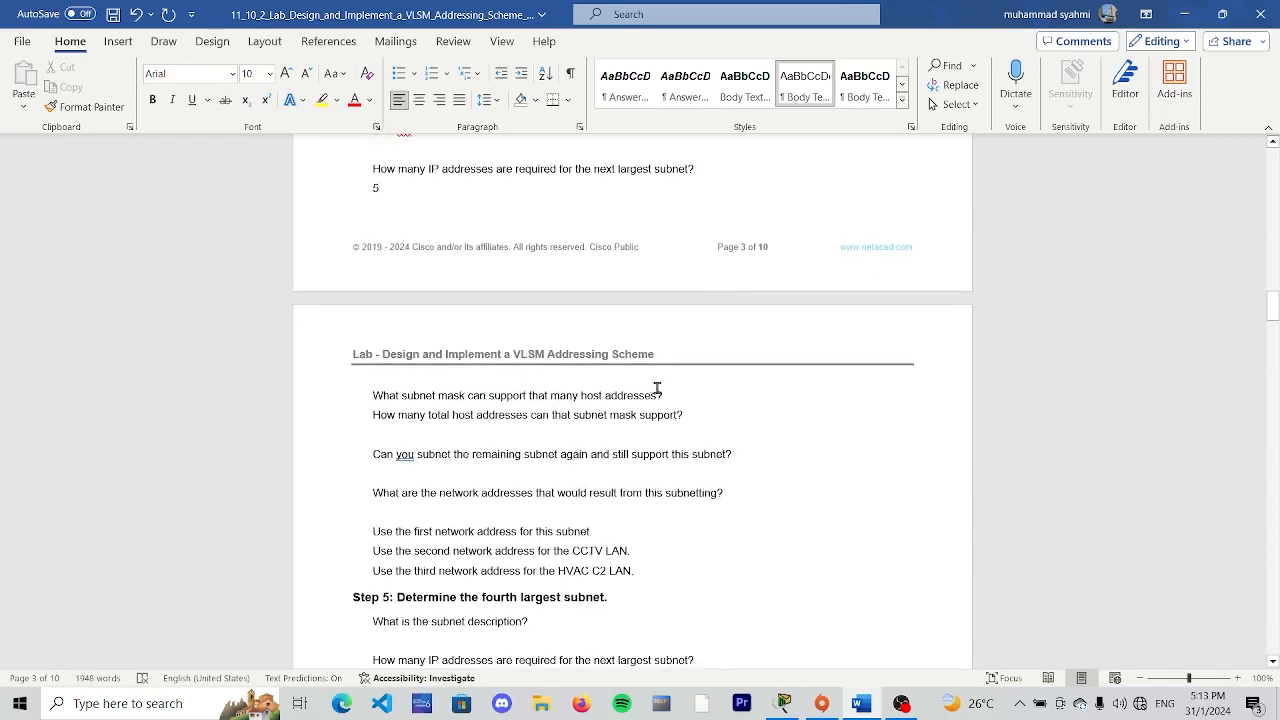
scroll(667, 388, up, 10)
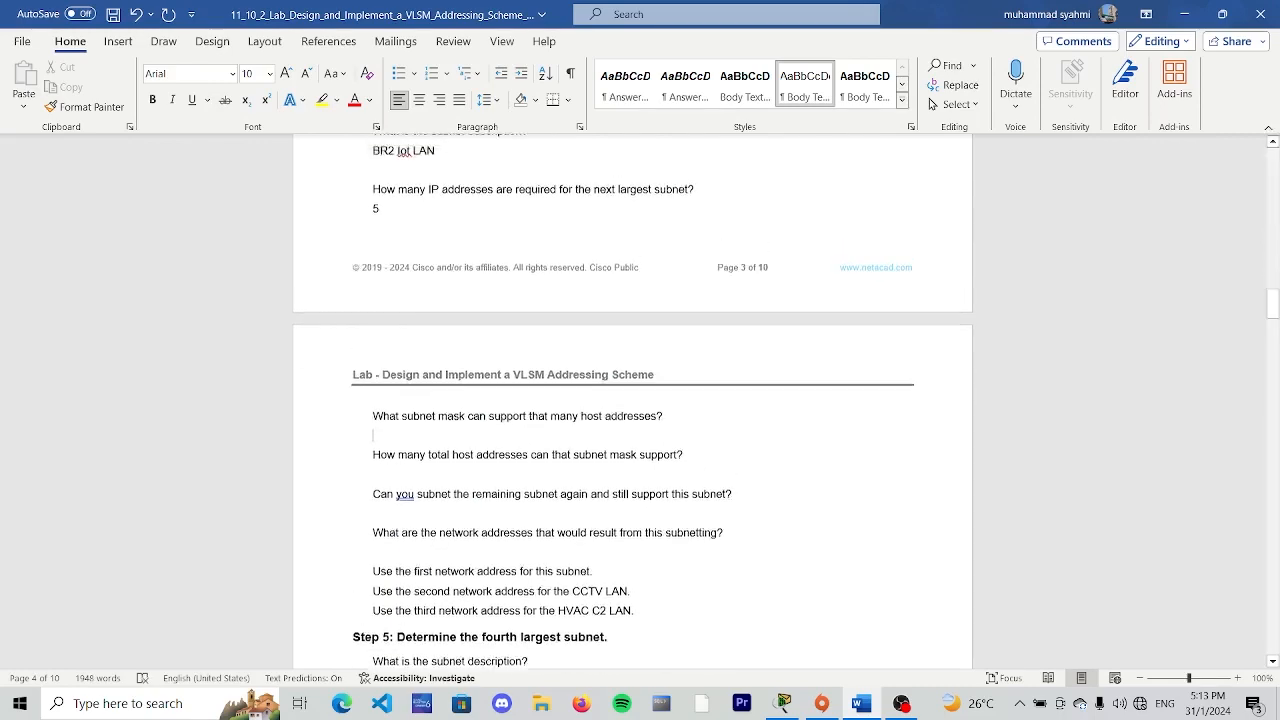
scroll(667, 388, up, 15)
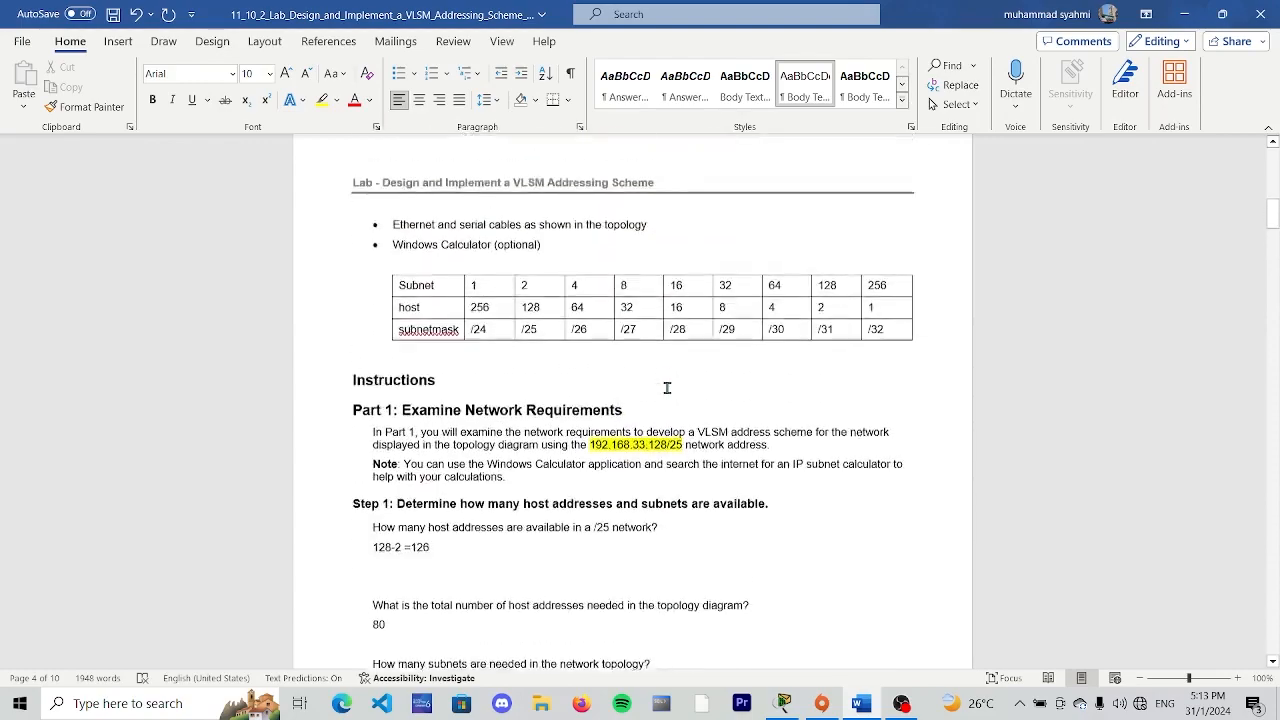
scroll(667, 393, down, 2)
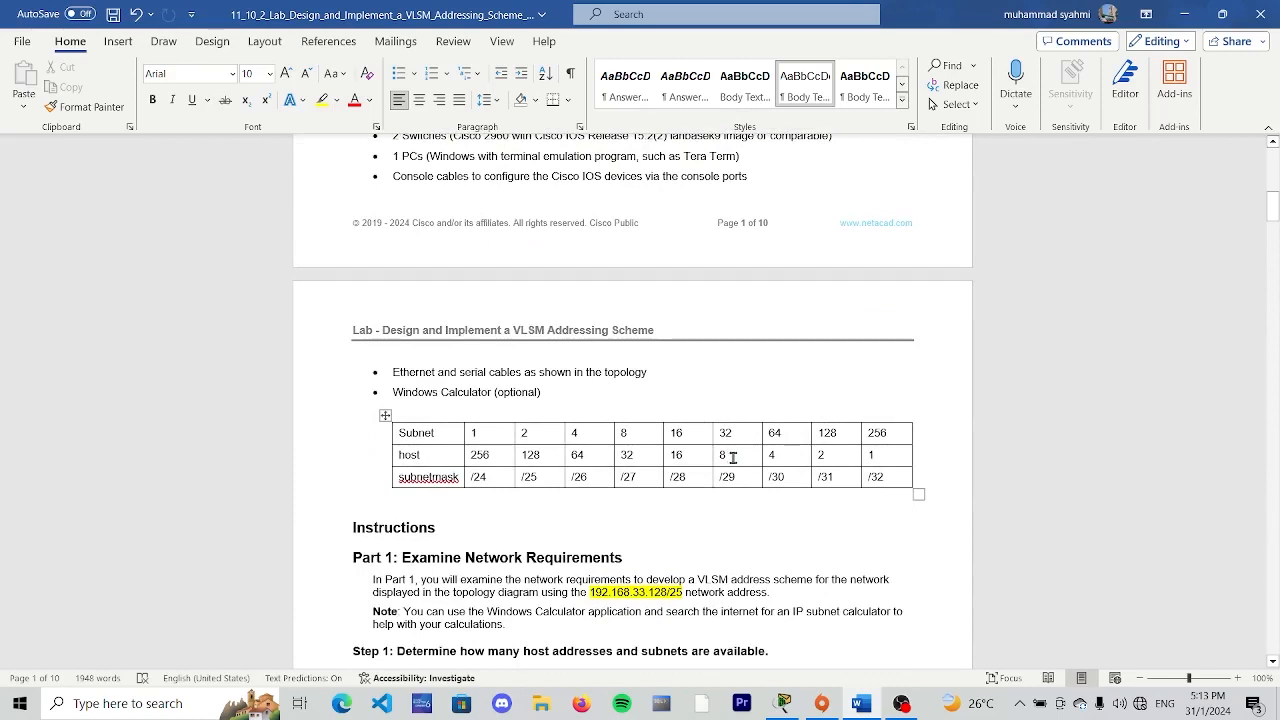
double_click(724, 455)
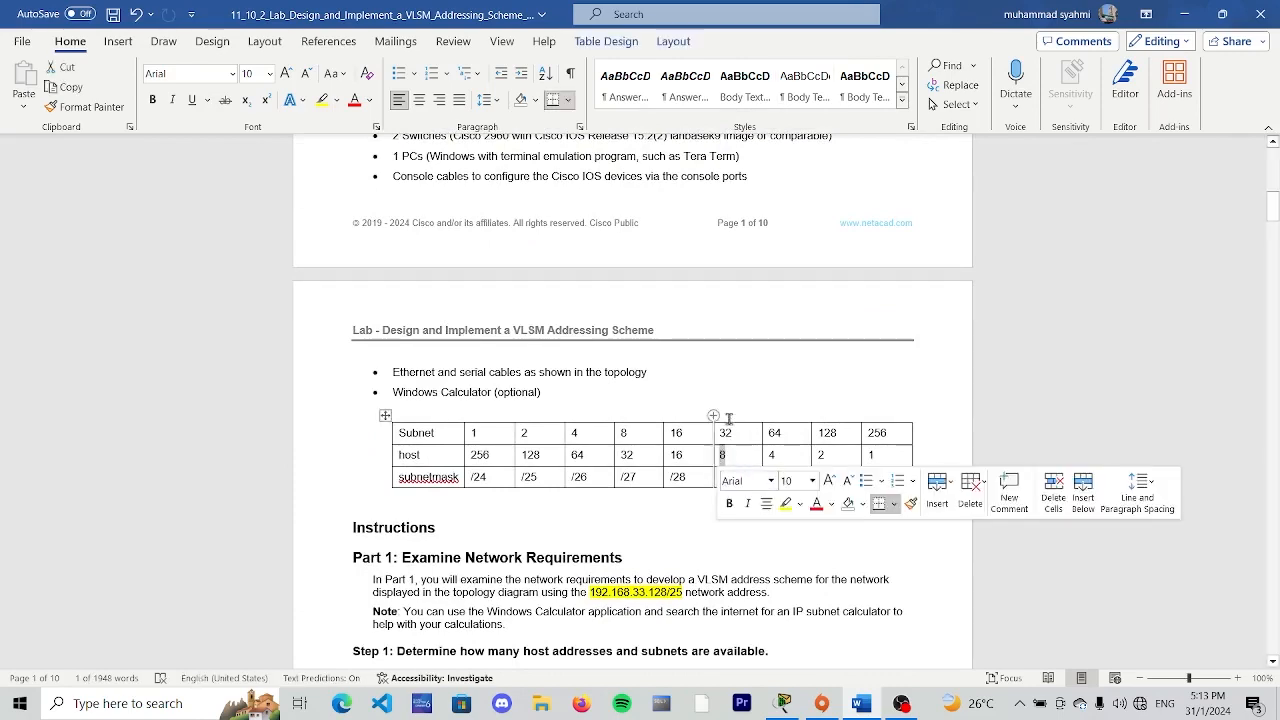
scroll(728, 450, down, 2)
scroll(394, 451, down, 20)
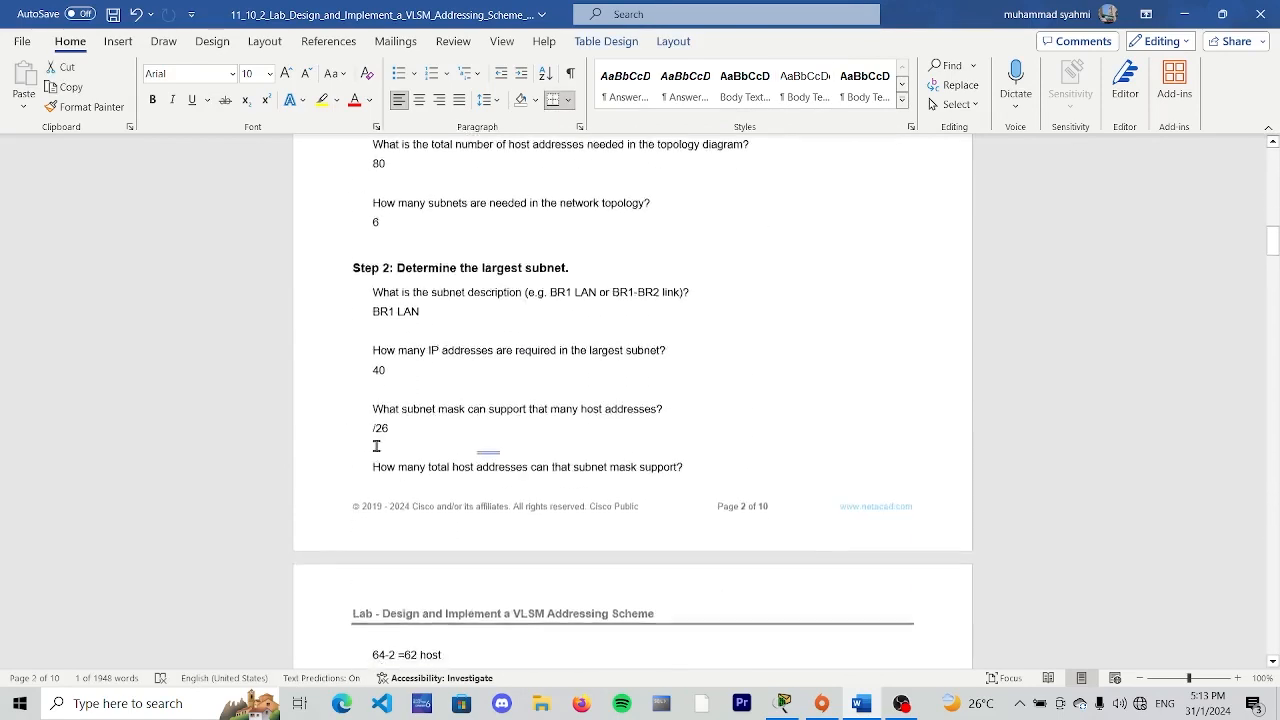
scroll(364, 443, down, 7)
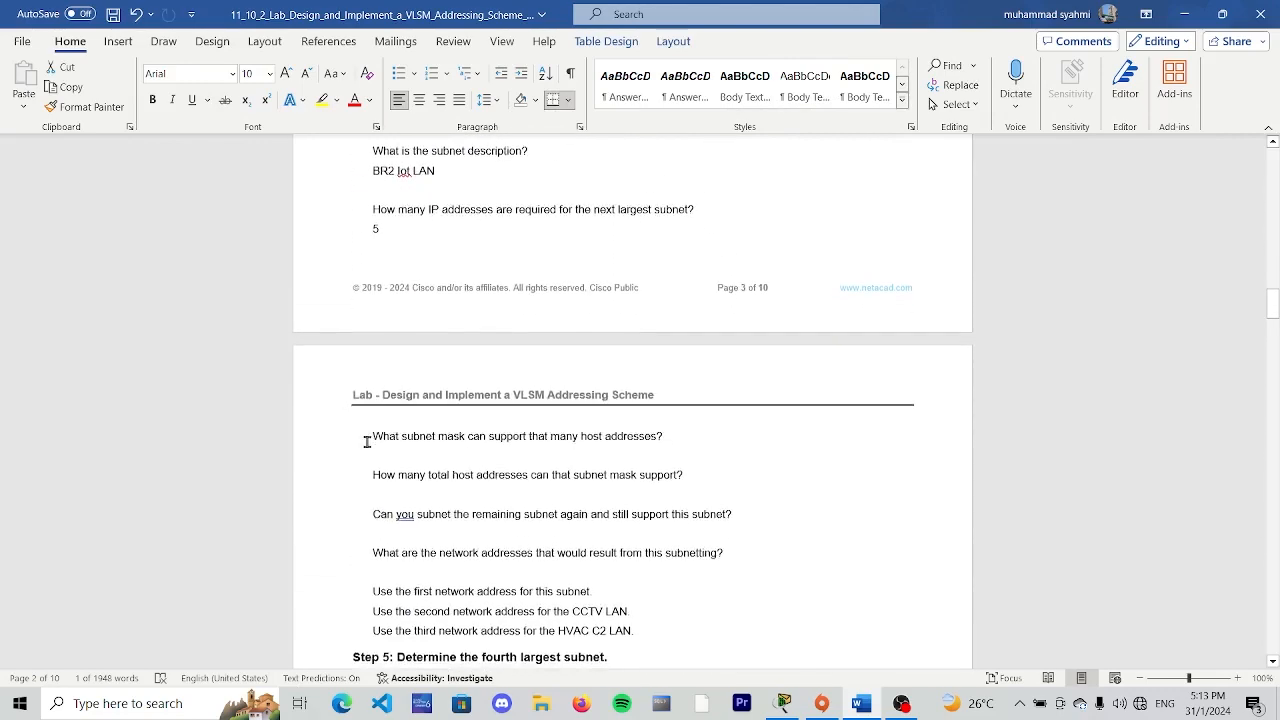
click(674, 432)
key(Return)
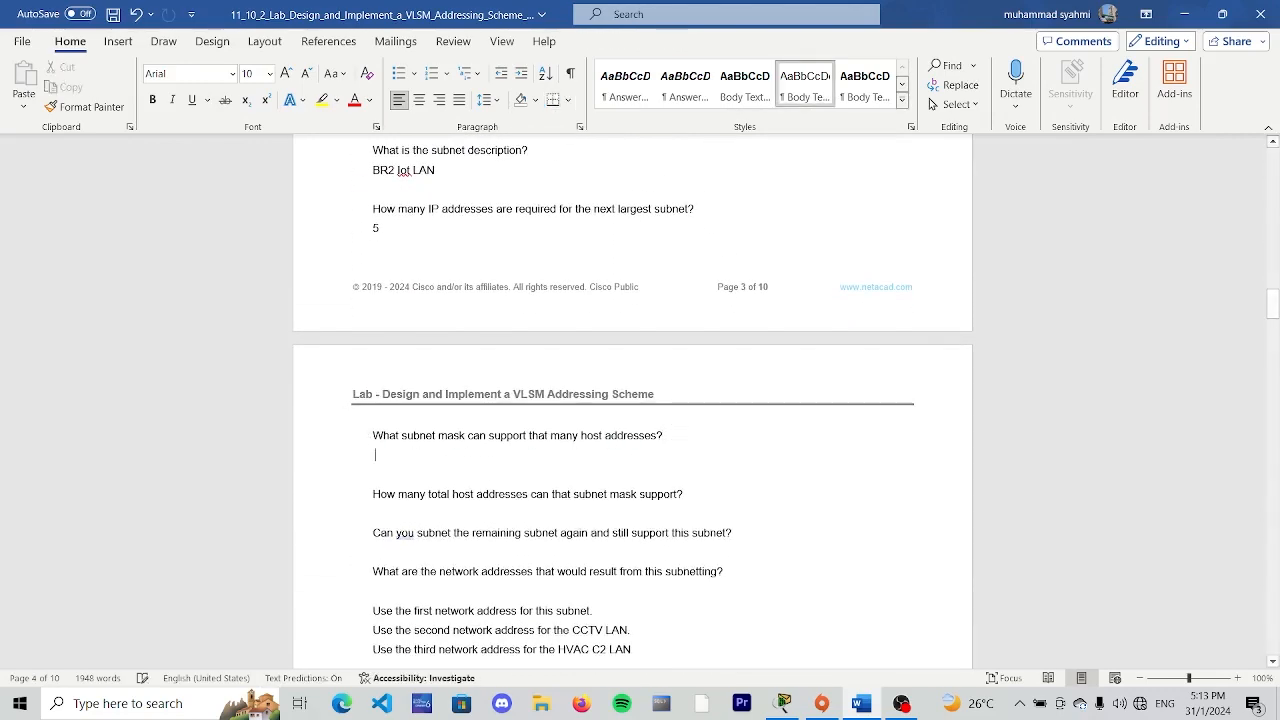
text(/29)
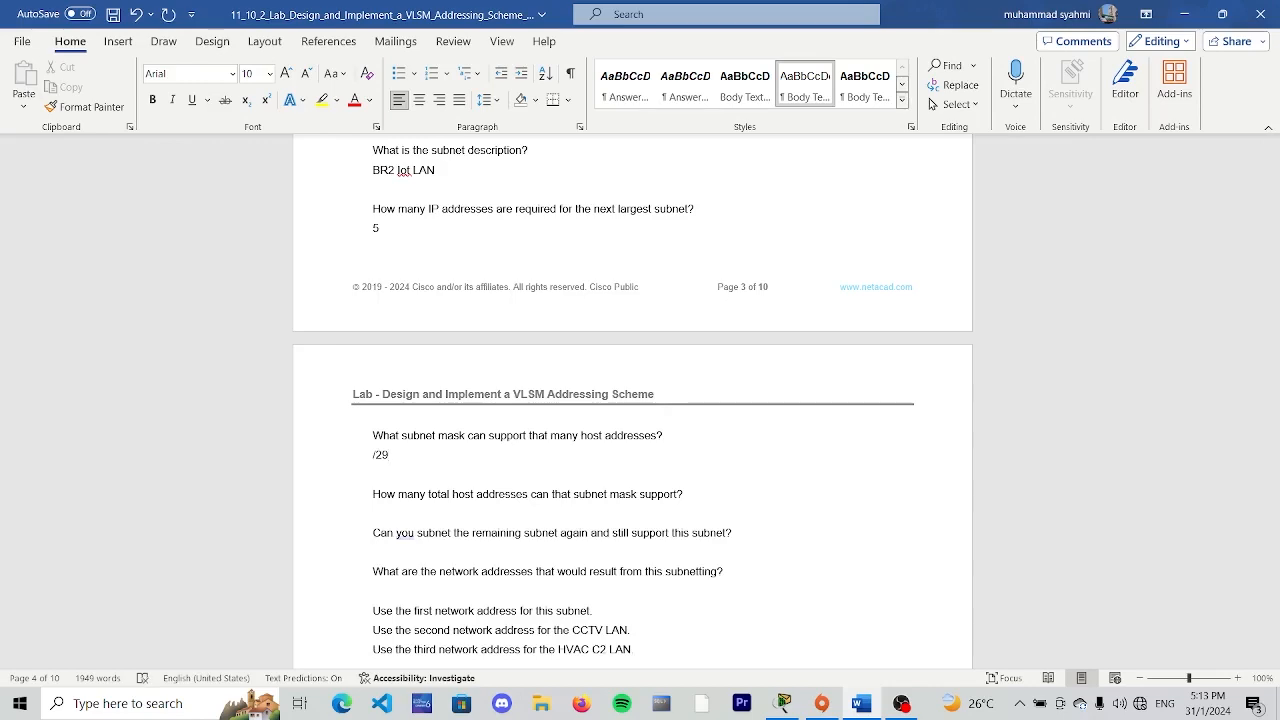
- Enter "8-2 = 6" as the total host addresses supported by the Step 4 subnet mask
scroll(388, 421, down, 2)
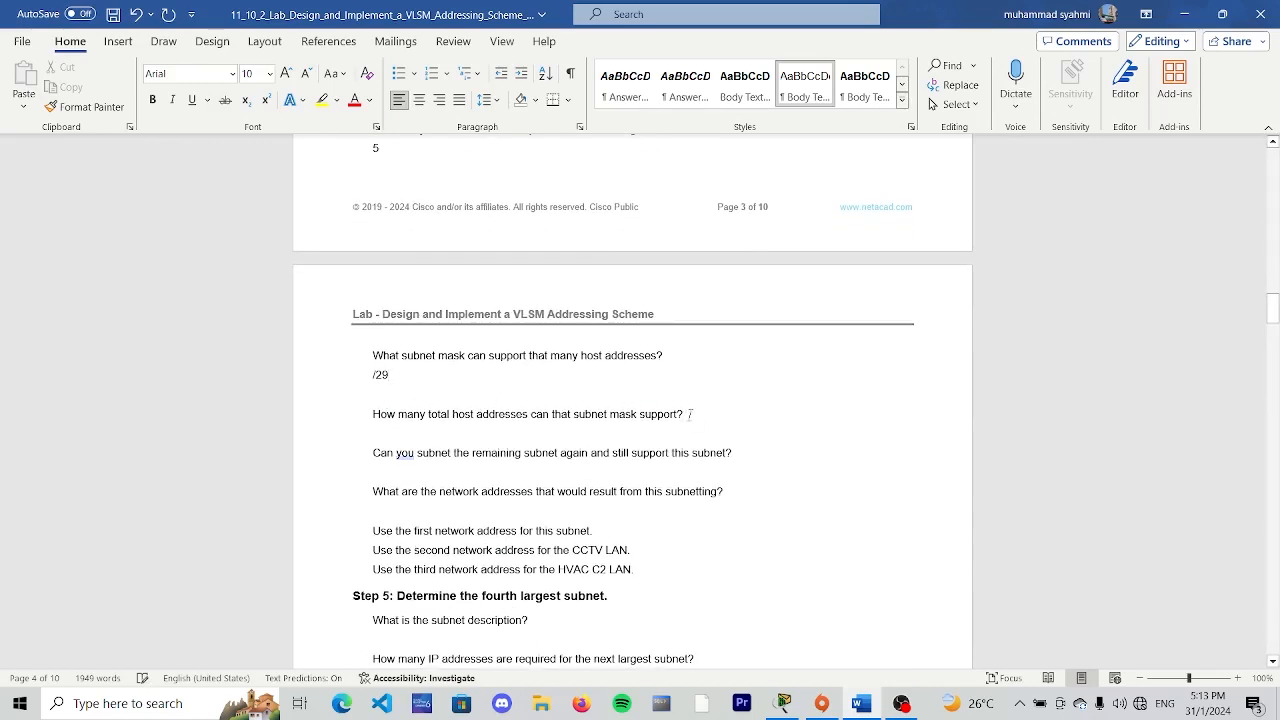
click(689, 413)
key(Return)
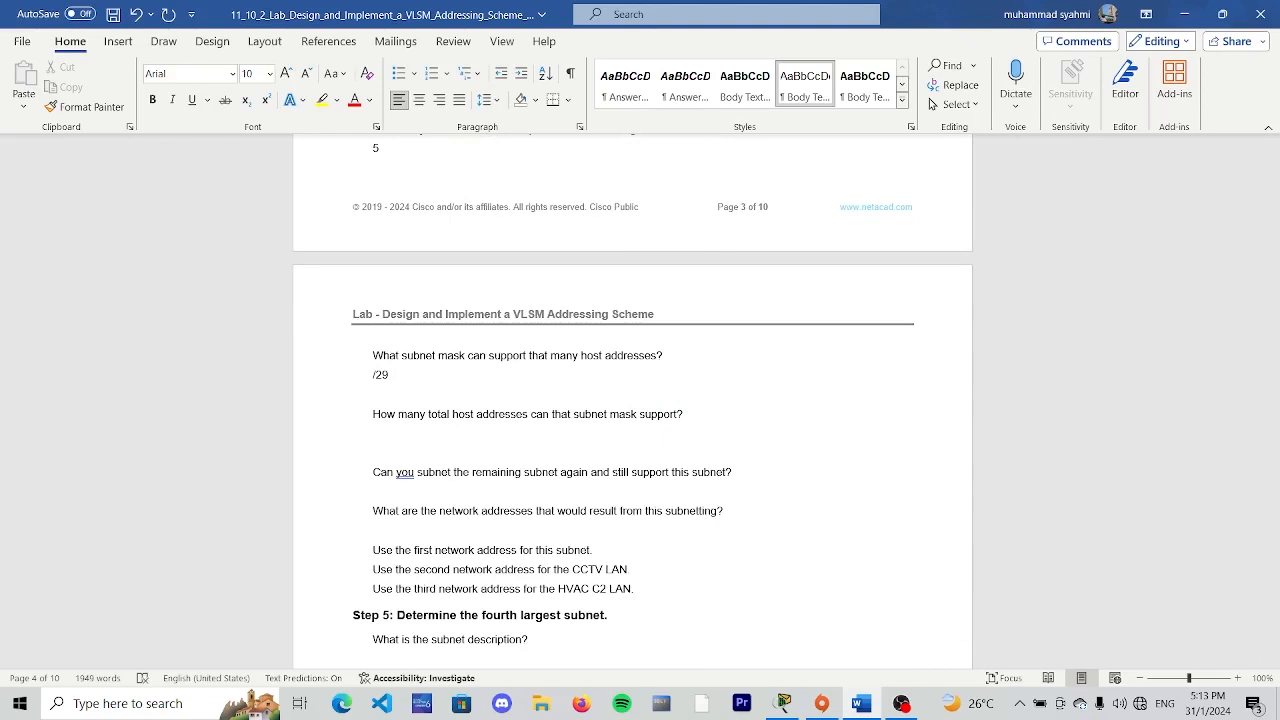
text(8-2 = 6)
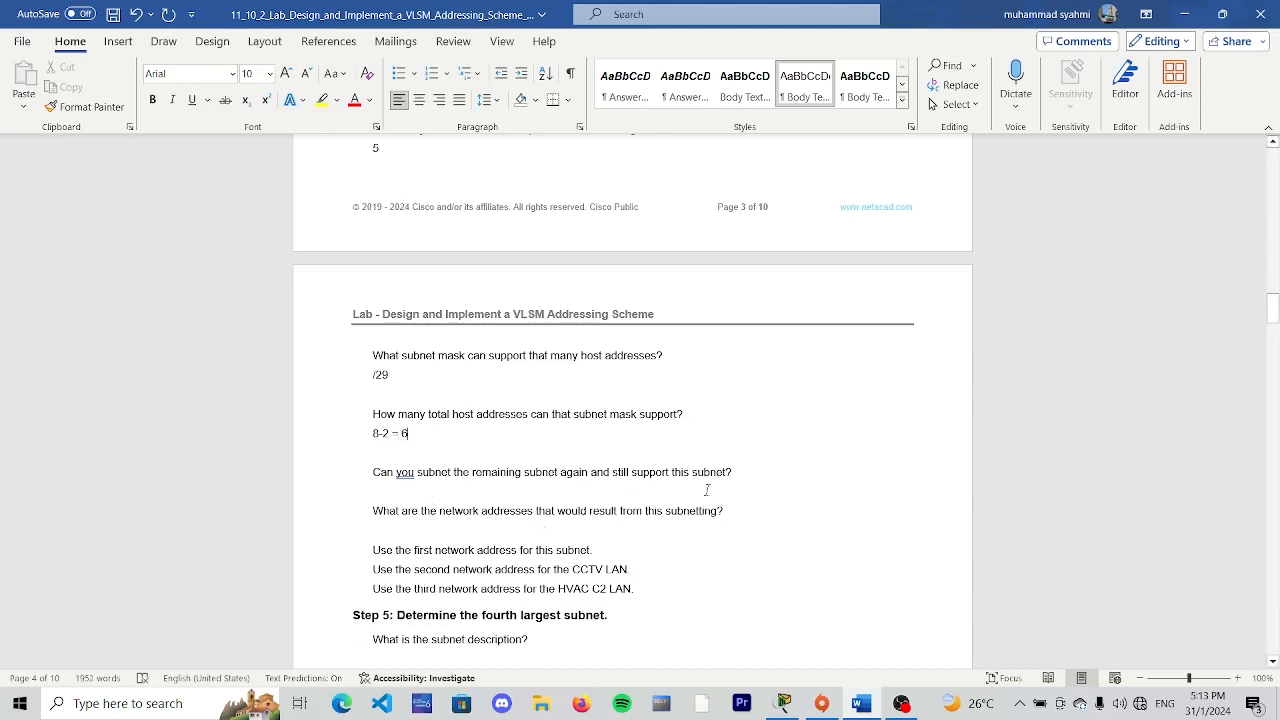
- Enter "yes" under the Step 4 question on whether the remaining subnet can be subnetted again
click(748, 469)
key(Return)
text(yes)
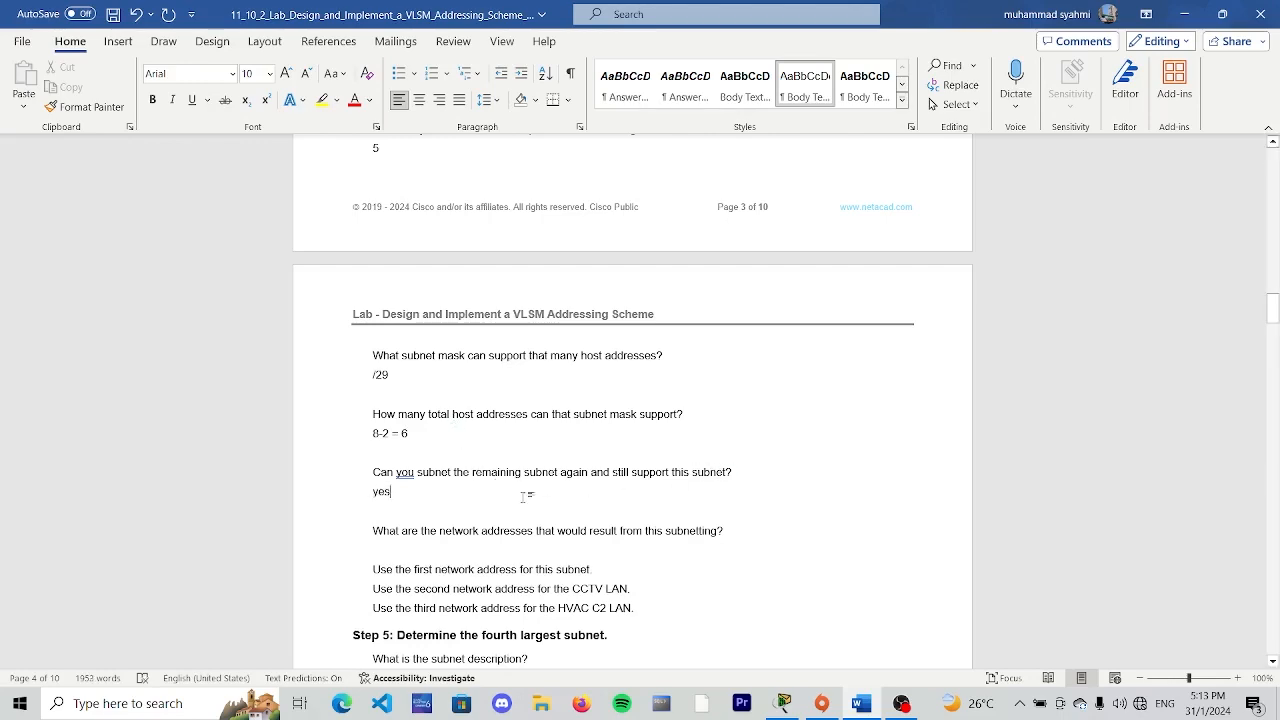
- Begin the Step 4 resulting network addresses answer with "192.168.33.224/29 and"
scroll(521, 497, down, 3)
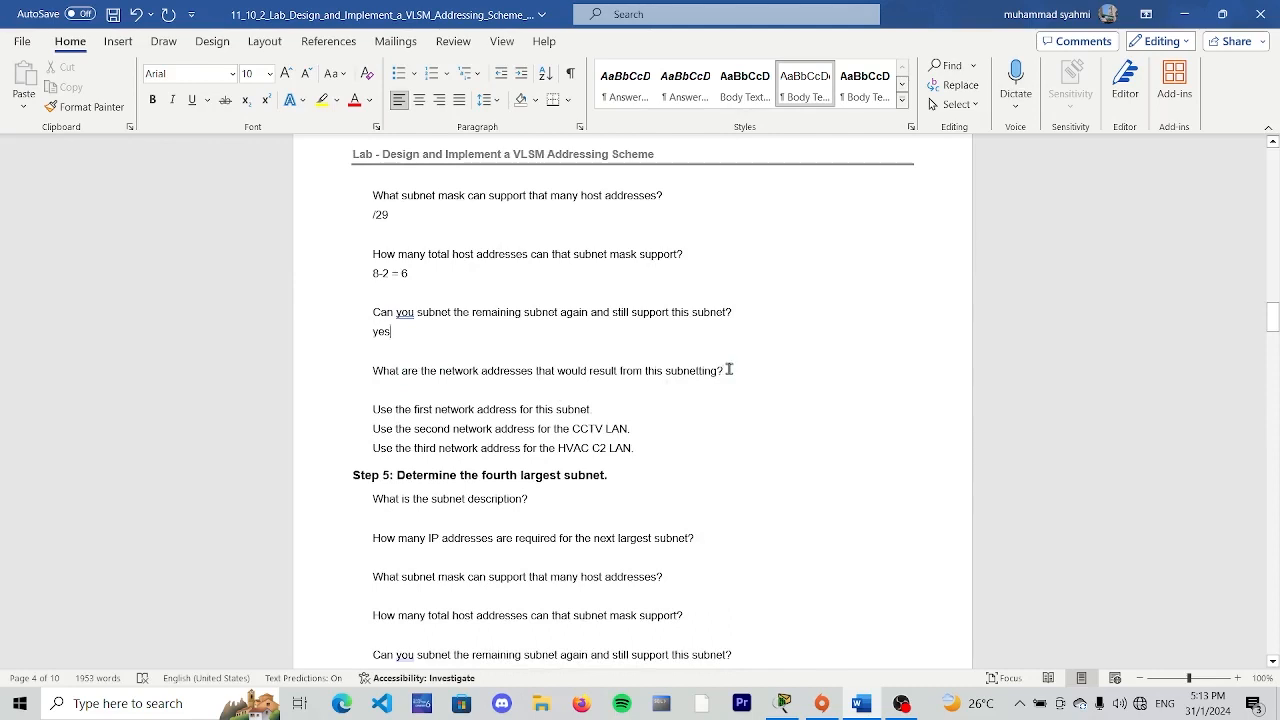
key(Return)
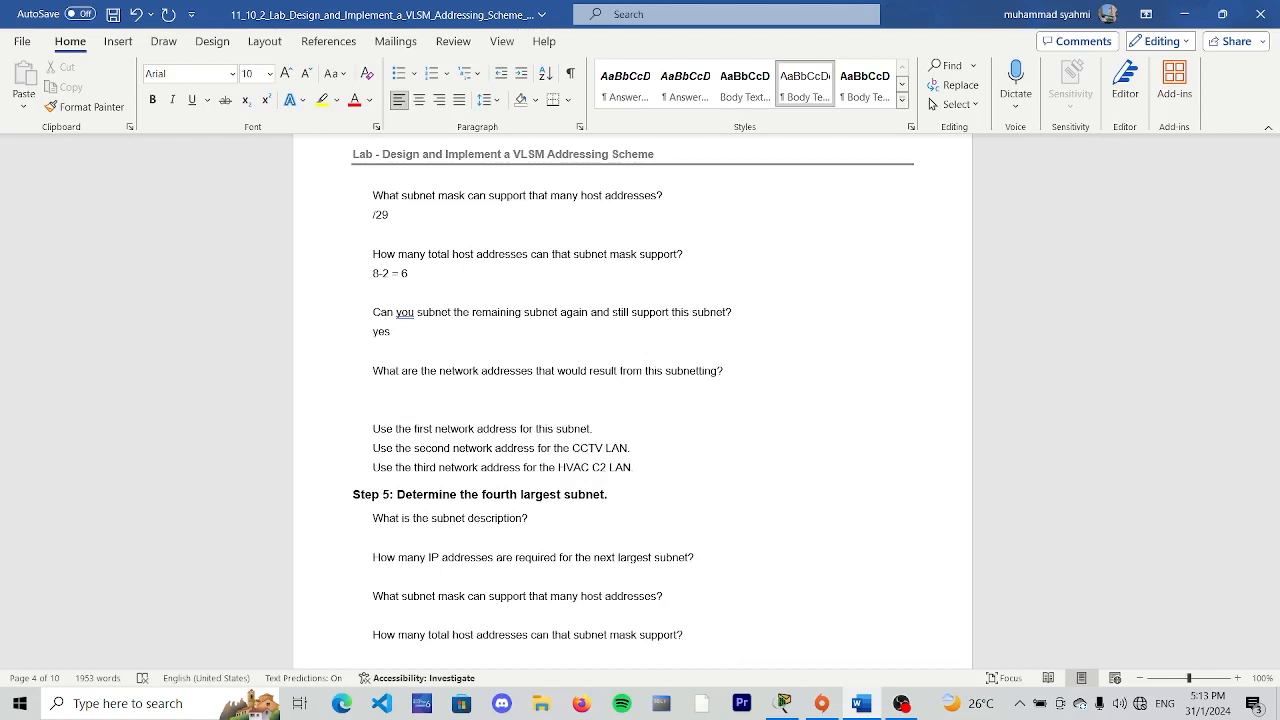
text(192.168.33.)
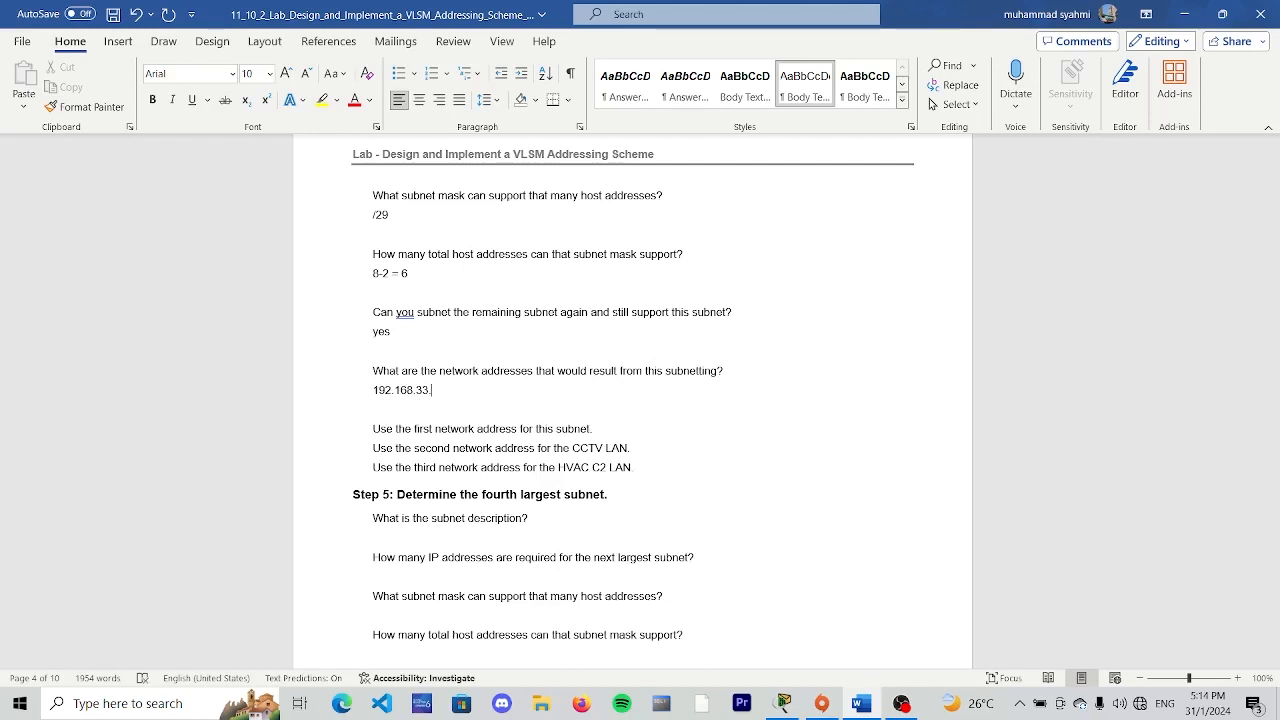
text(224/)
text(29 and)
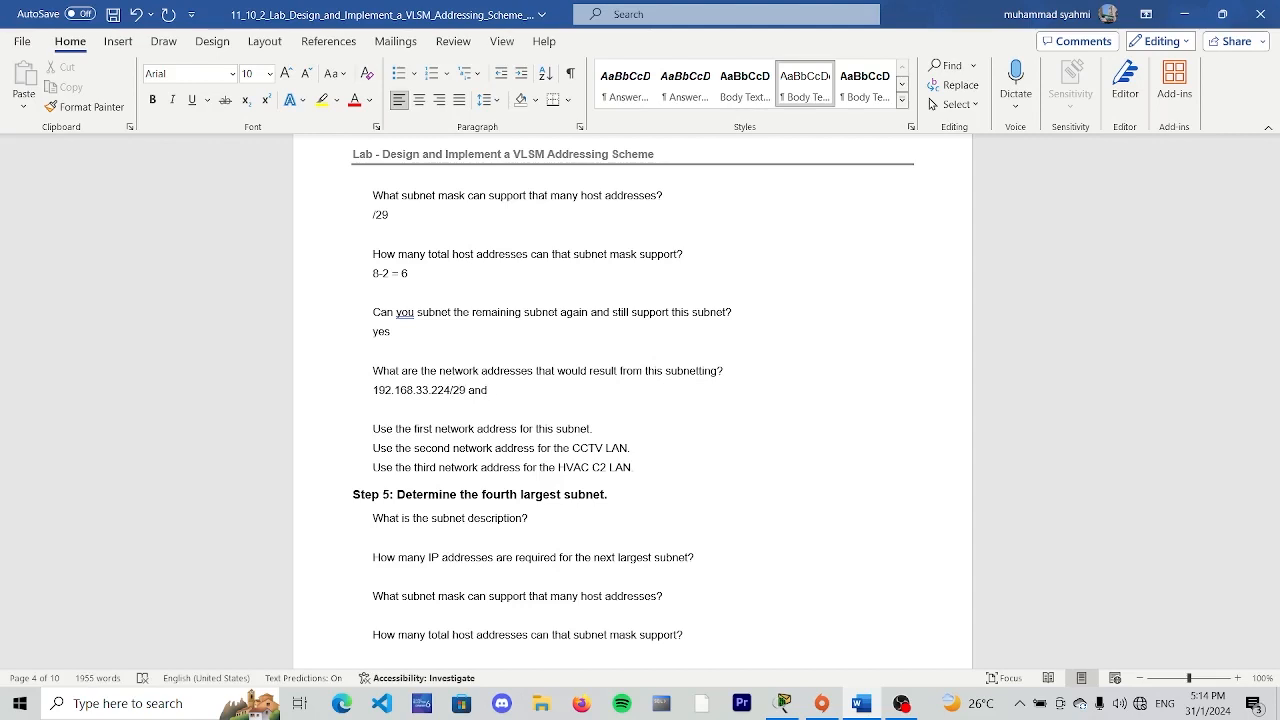
- Add "192.168.33.232/29 and" as the second address in the Step 4 network addresses answer
text(192.168.33.232)
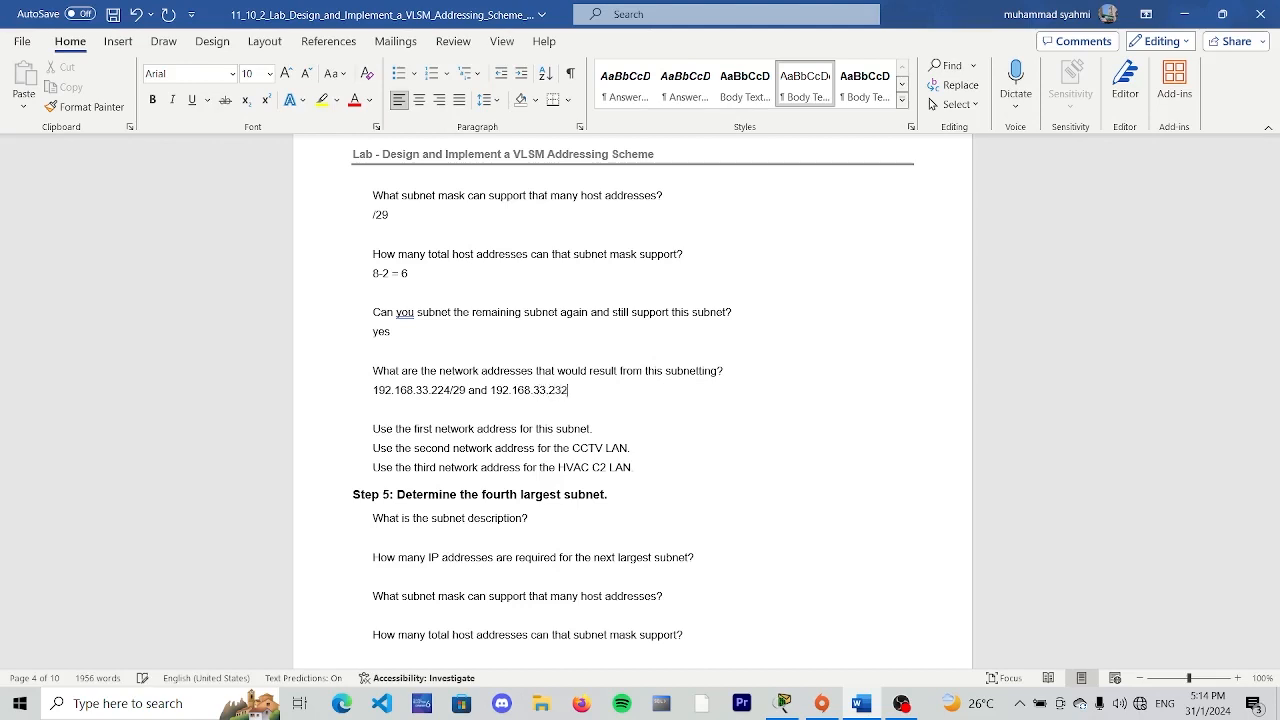
text(/29 and 192)
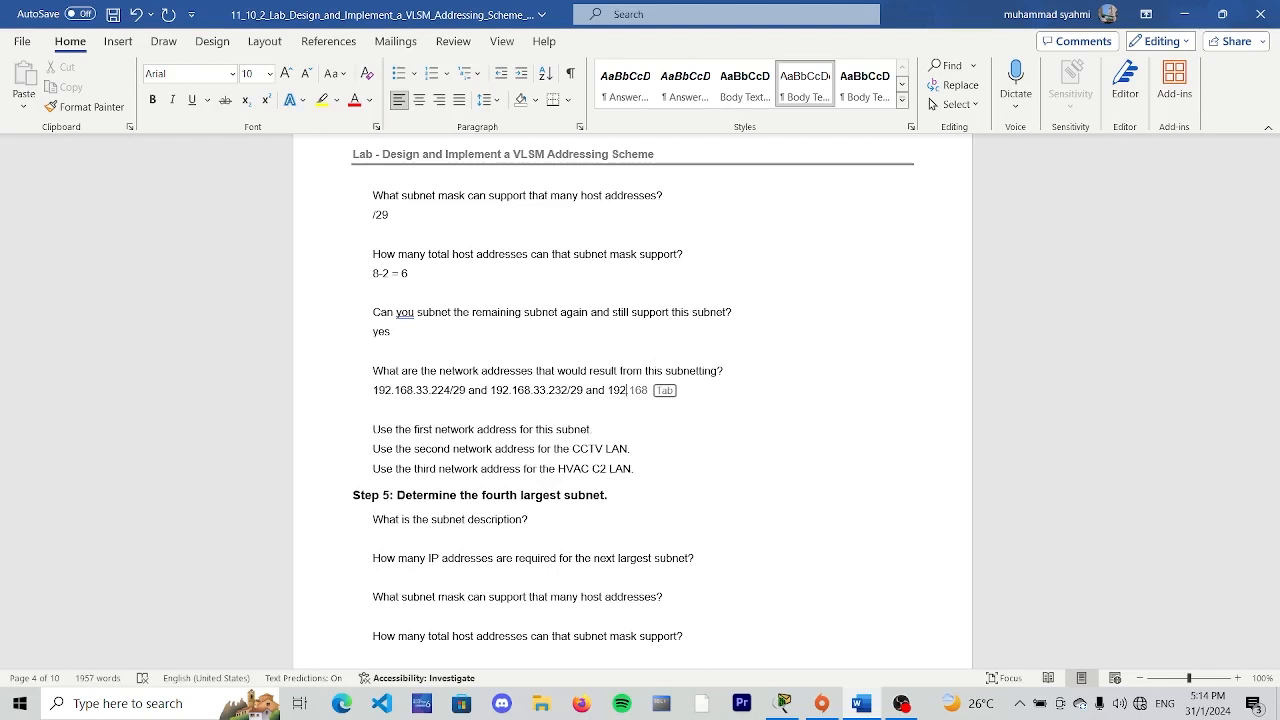
- Add "192.168.33.240/29 and" as the third address in the Step 4 network addresses answer
key(Tab)
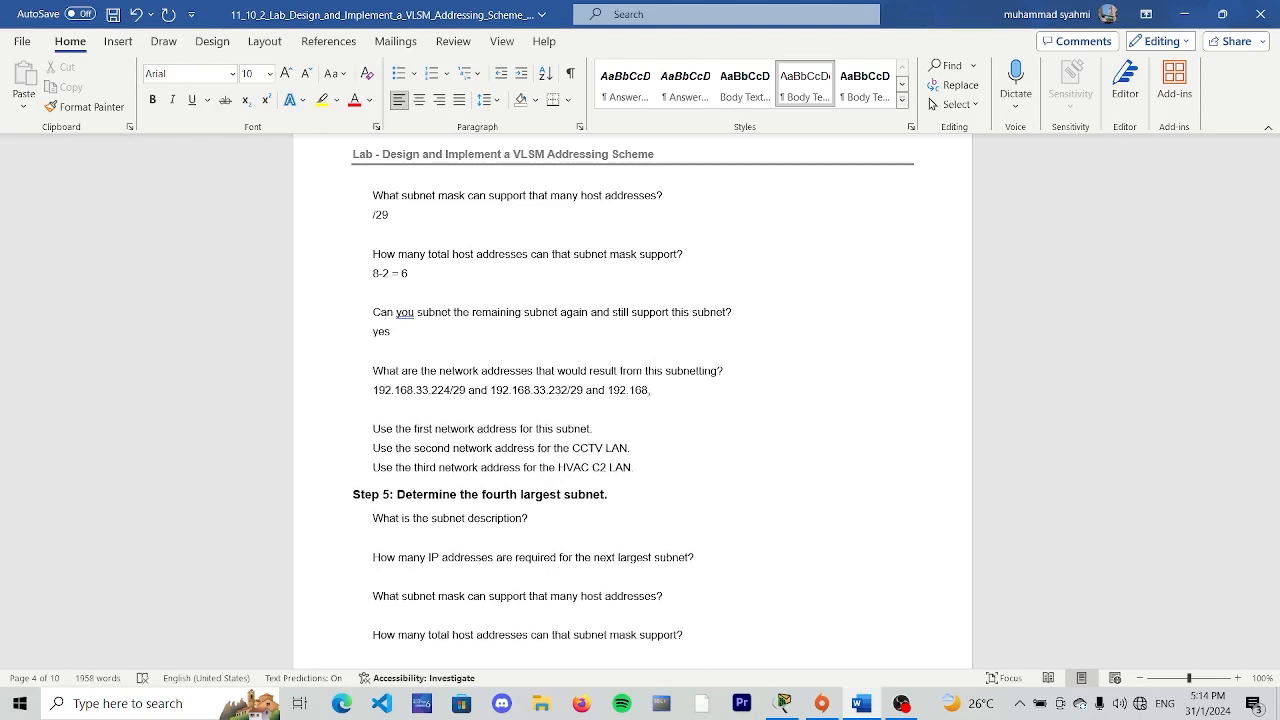
text(.33.2)
text(40/29 and 192.1)
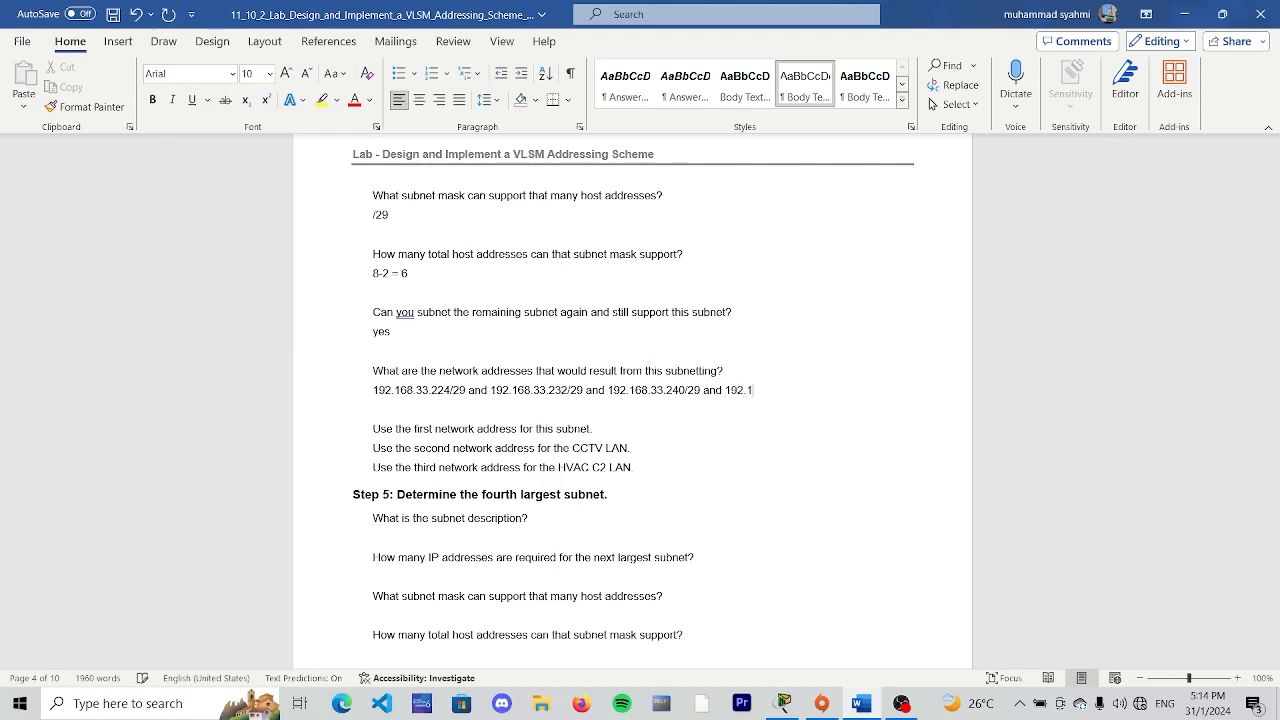
text(68..33.248/29)
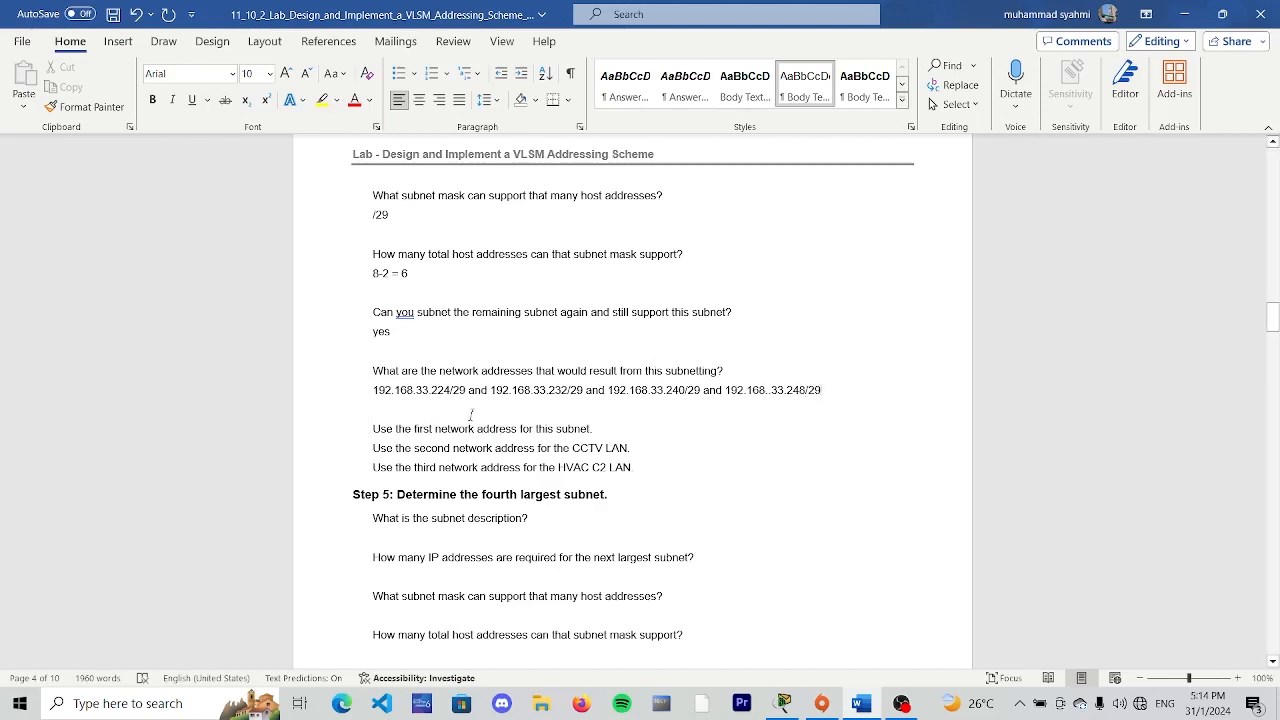
- Compare the second Step 4 network address with the instruction to use it for the CCTV LAN
scroll(470, 330, up, 4)
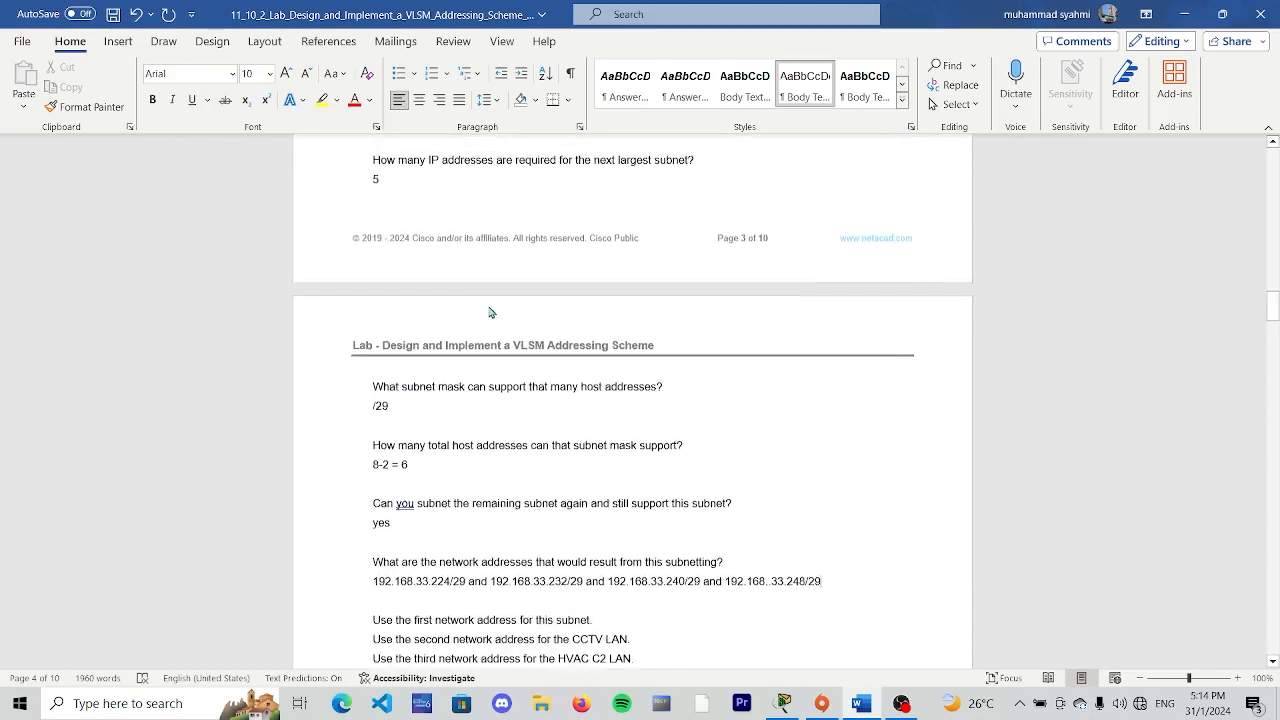
scroll(491, 313, down, 4)
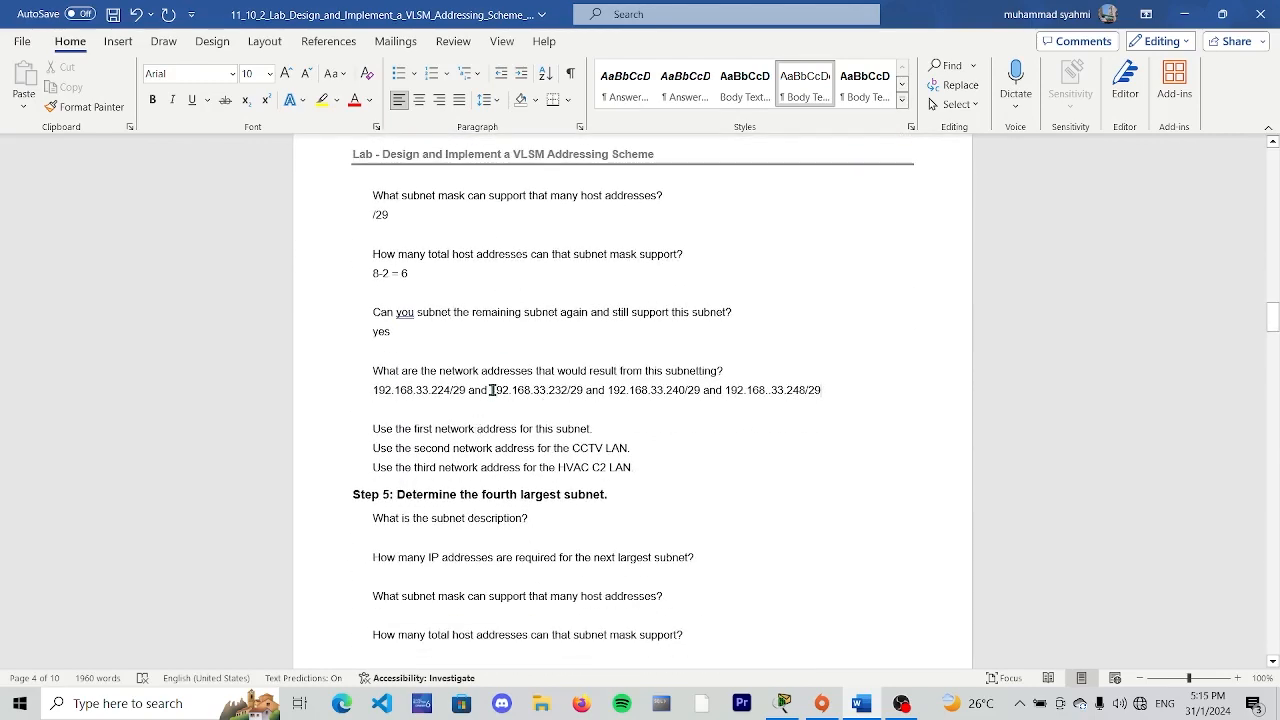
drag(491, 390, 584, 393)
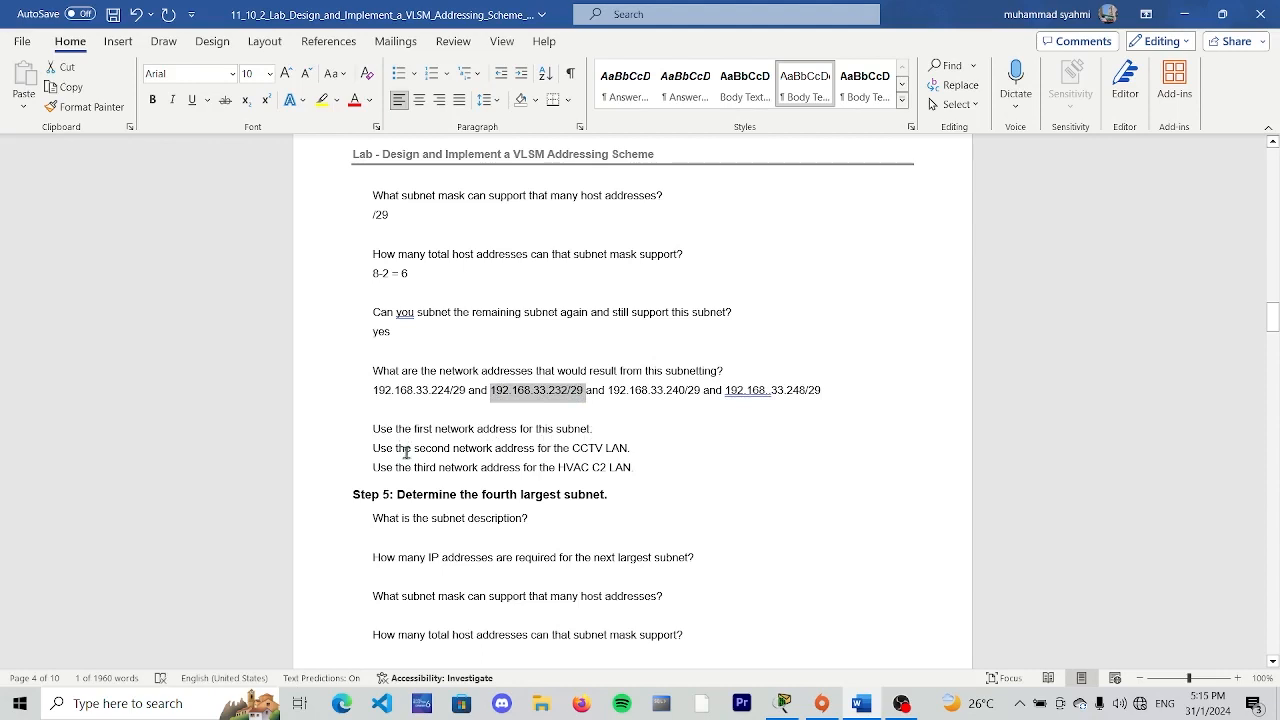
click(616, 419)
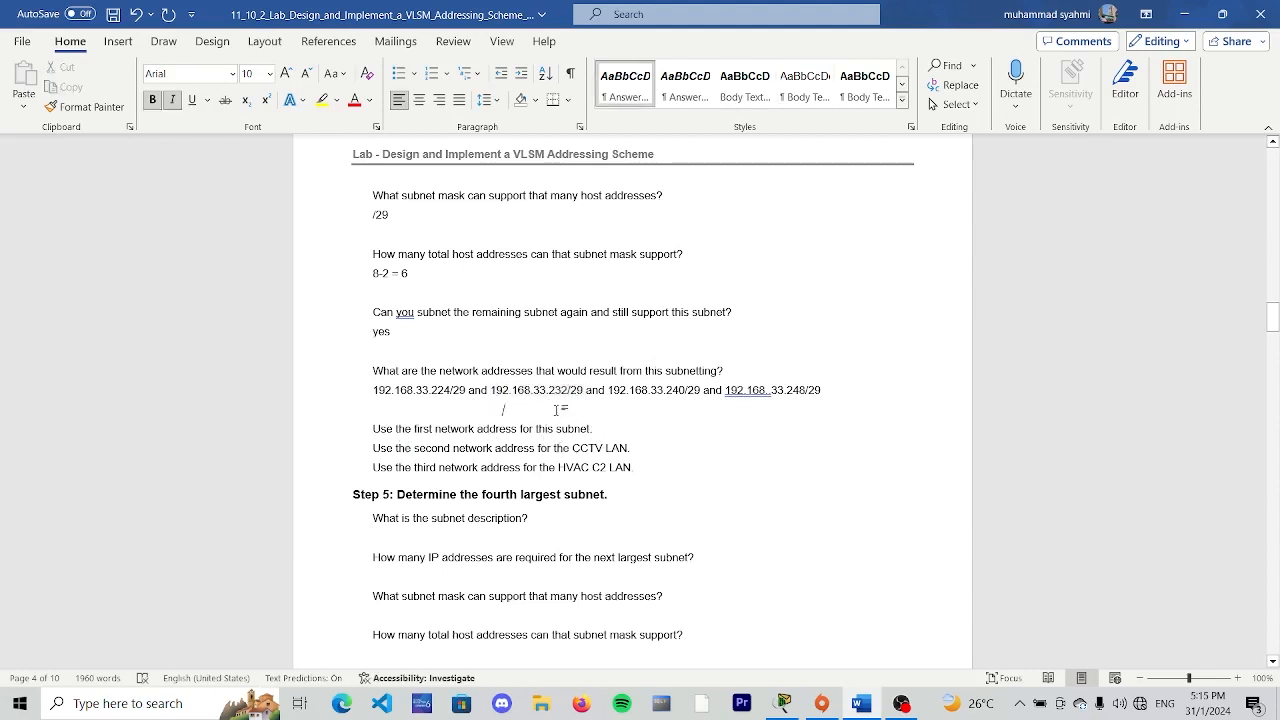
- Check the fourth Step 4 network address as the remaining subnet and look over the Step 5 questions
double_click(749, 390)
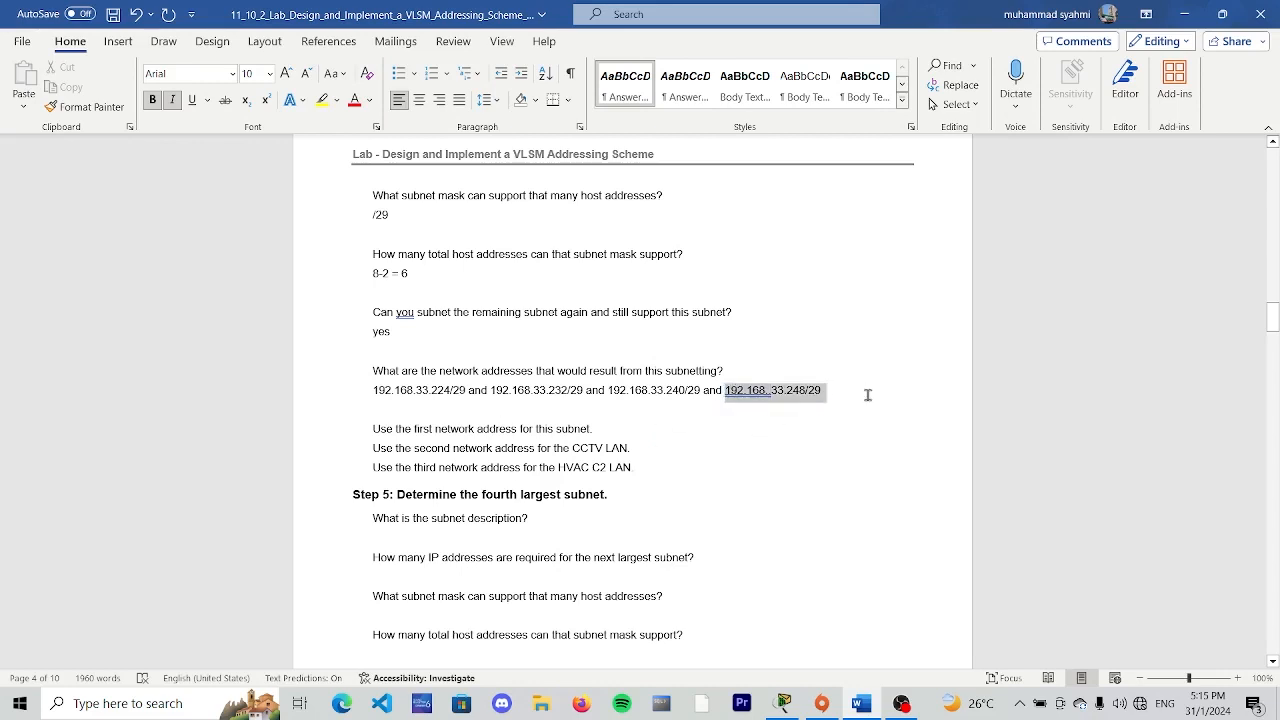
click(565, 490)
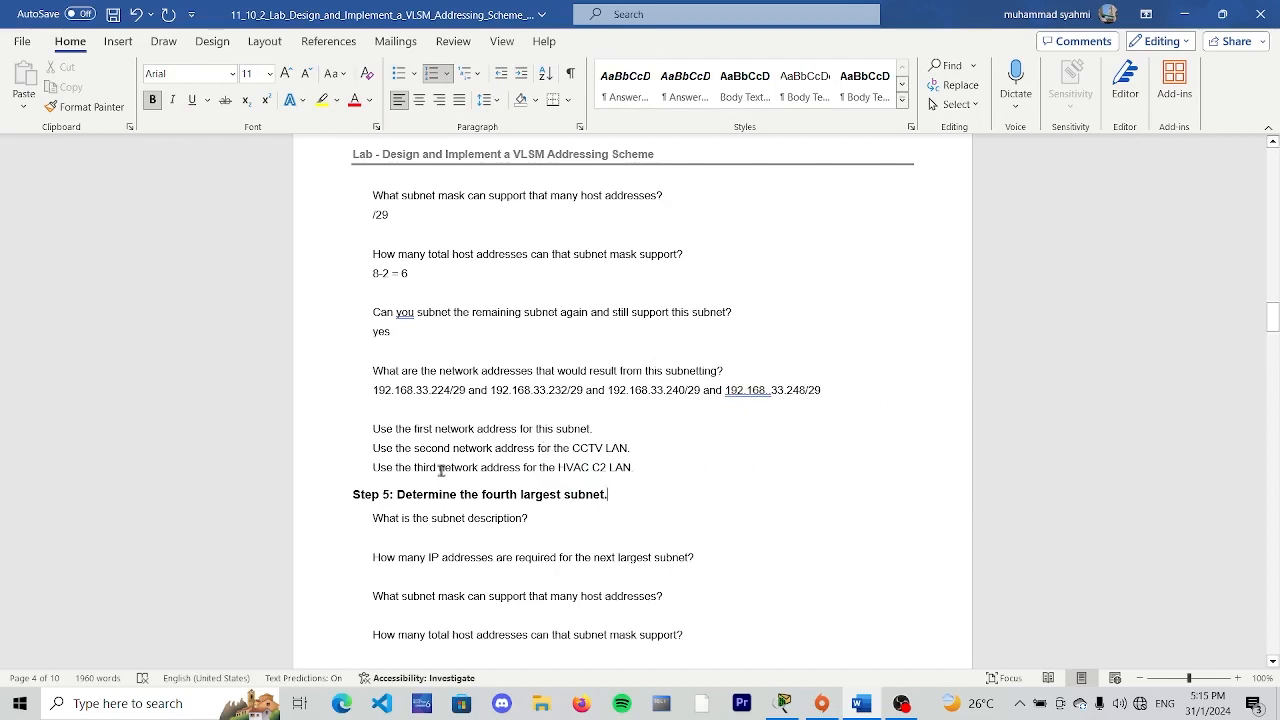
scroll(440, 470, down, 3)
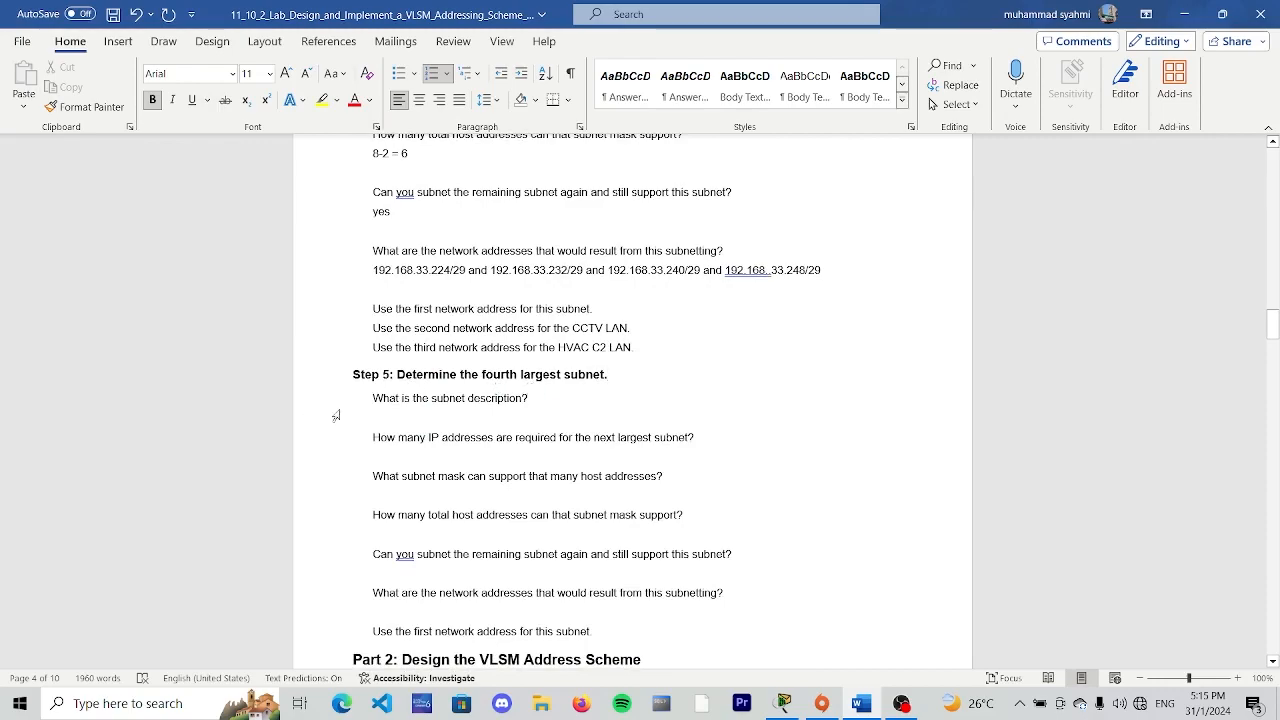
click(533, 397)
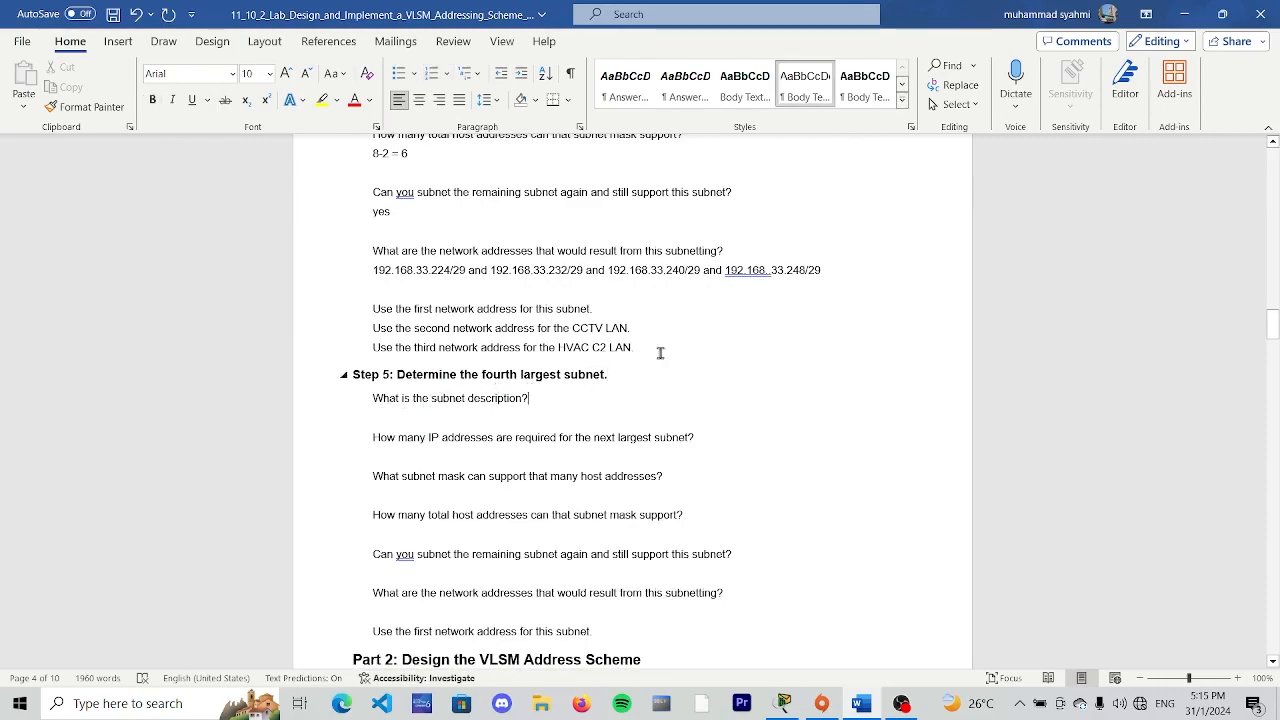
- Examine the host requirements in the topology diagram to identify the fourth largest subnet for Step 5
scroll(663, 345, up, 15)
scroll(665, 345, up, 20)
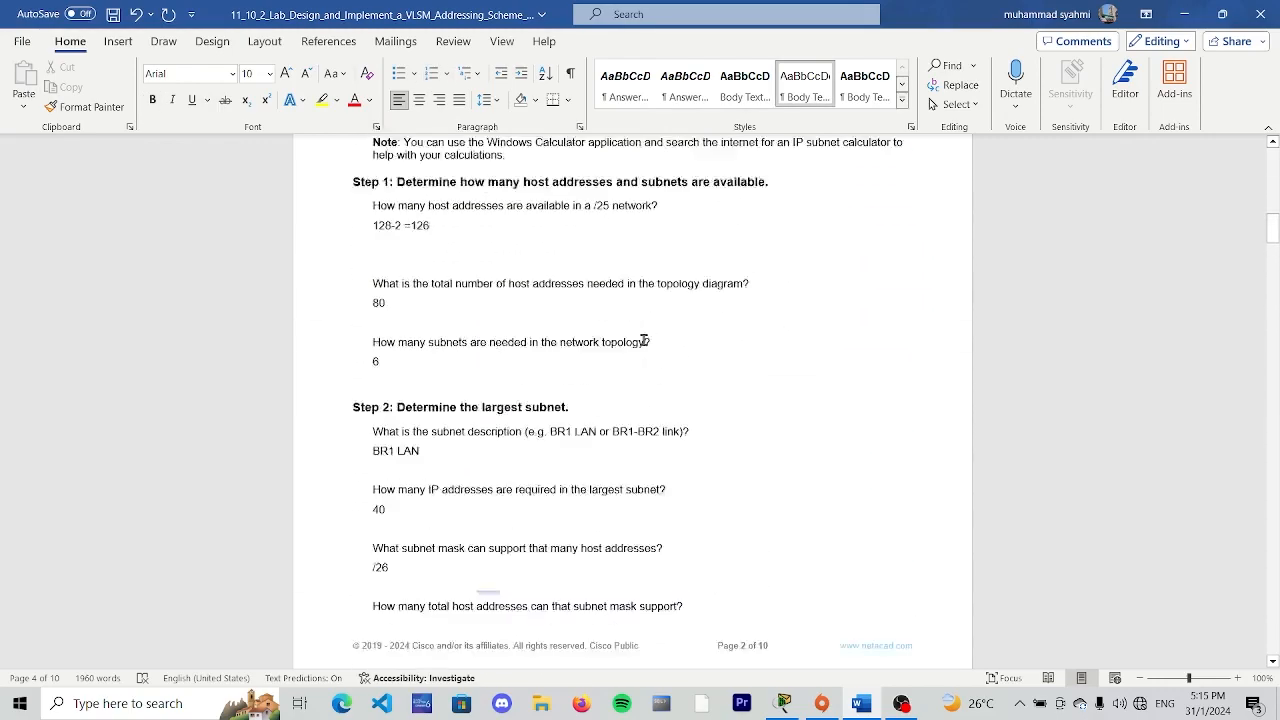
scroll(601, 328, up, 4)
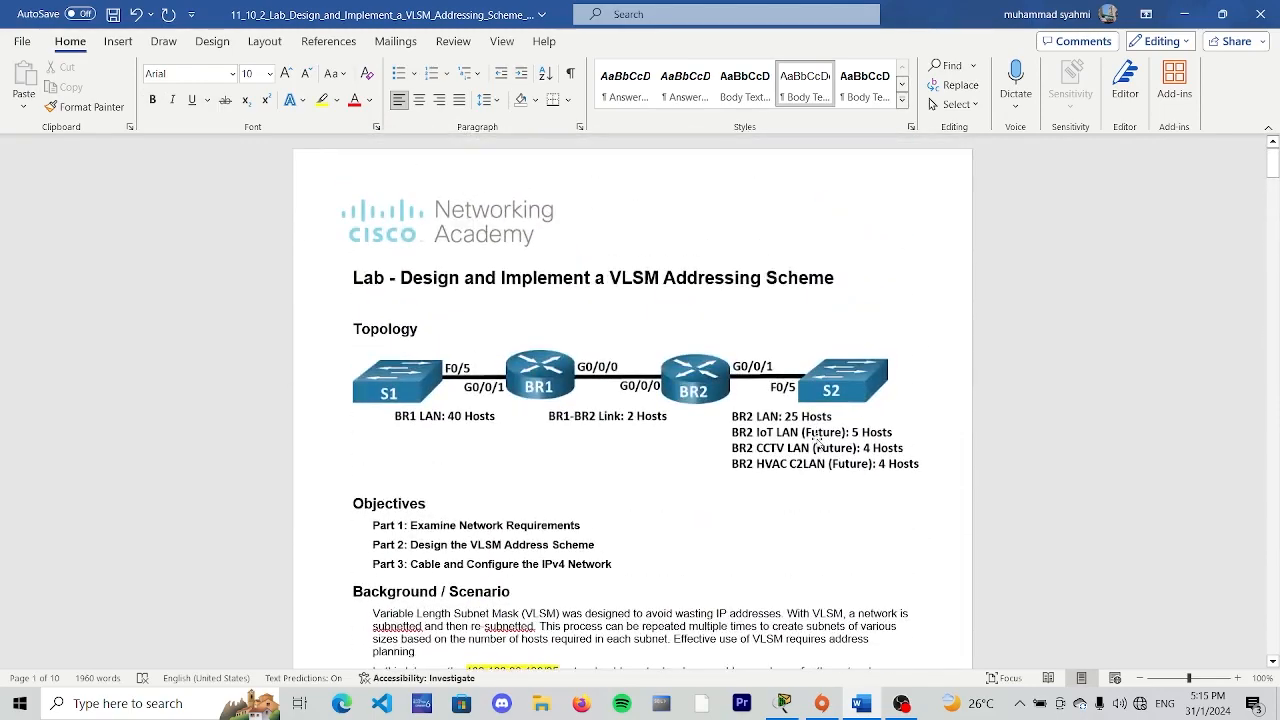
scroll(805, 445, down, 1)
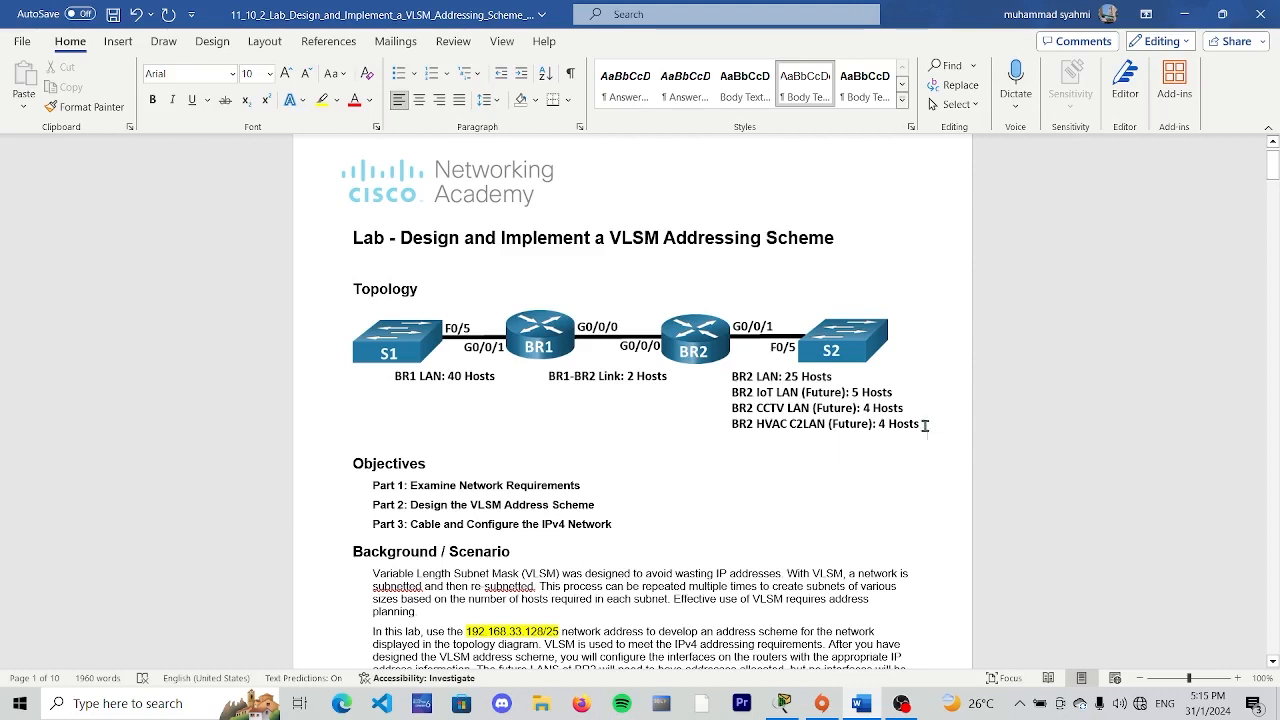
click(830, 425)
click(800, 488)
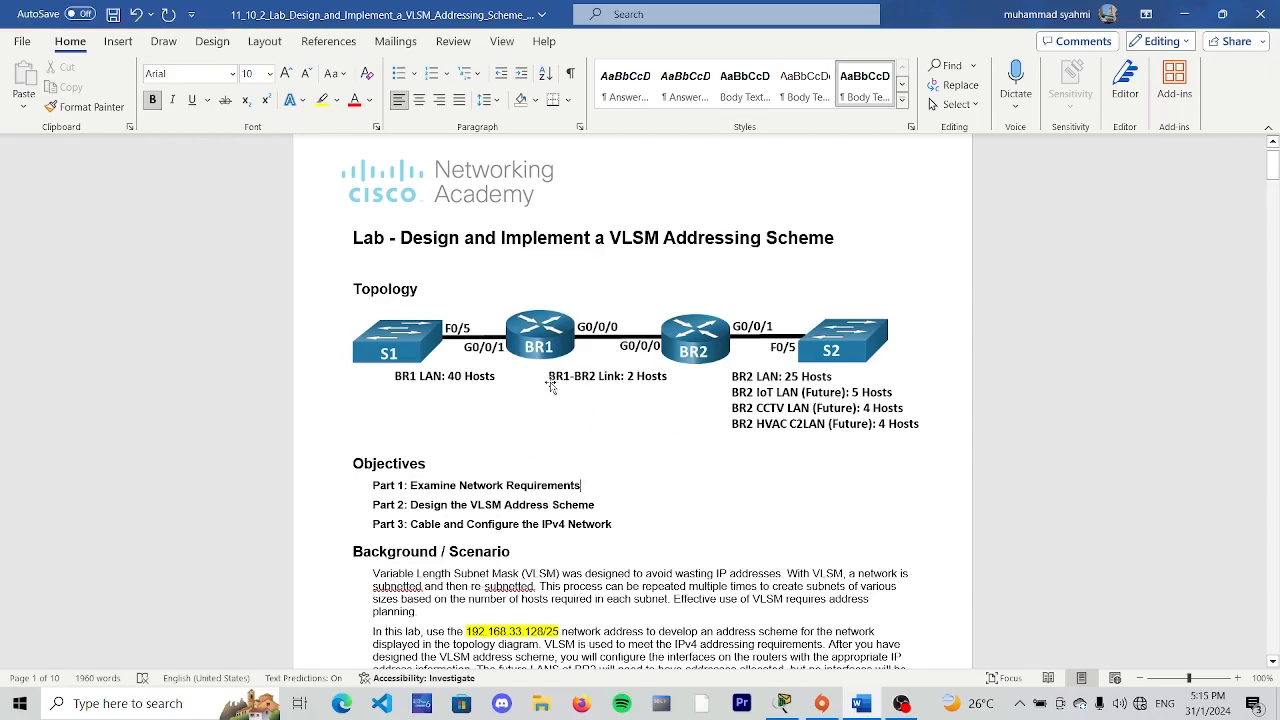
scroll(660, 382, down, 5)
scroll(696, 382, down, 20)
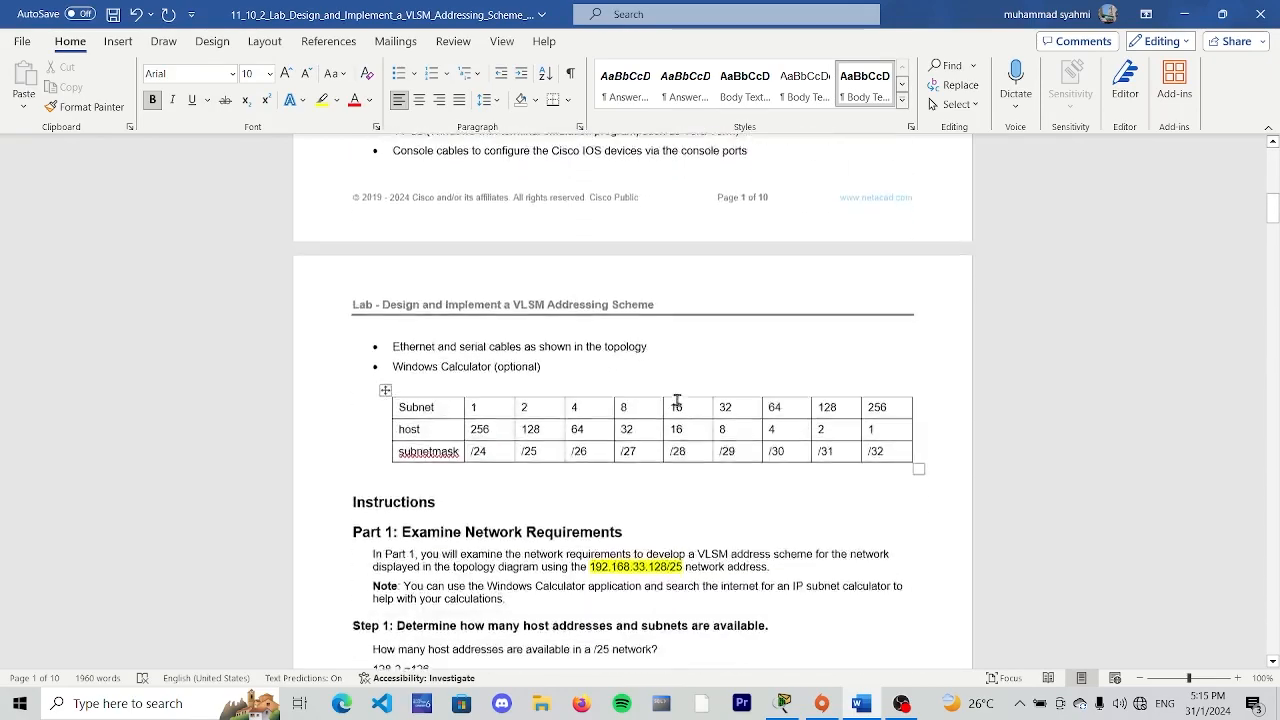
scroll(629, 397, down, 15)
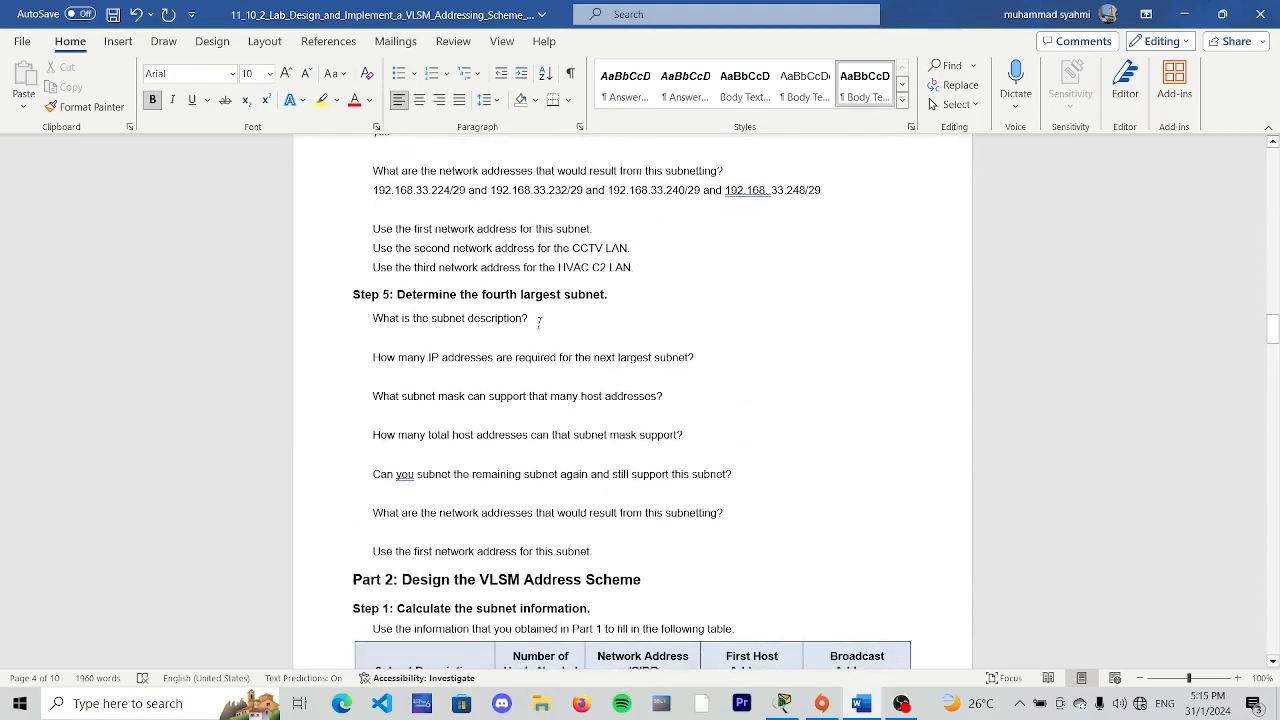
- Answer the Step 5 subnet description question with "BR1-BR2 LINK" on a new line below it
click(540, 321)
key(Return)
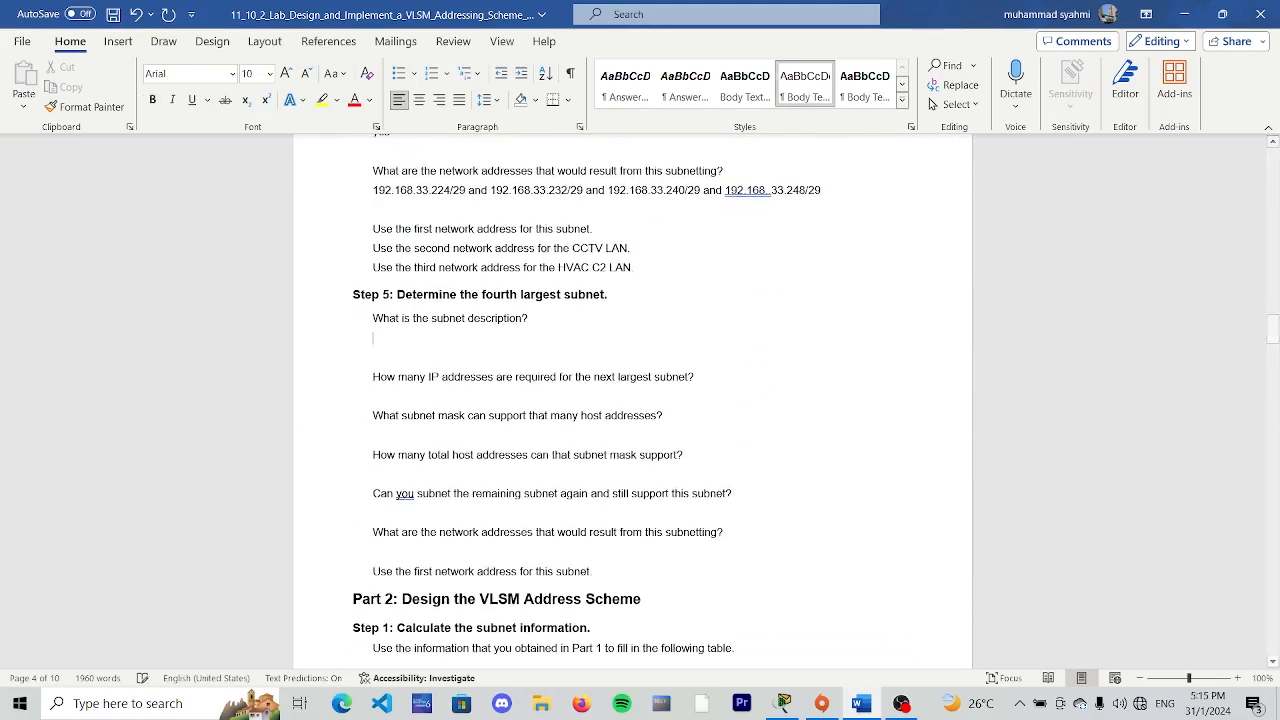
key(Caps_Lock)
text(BR)
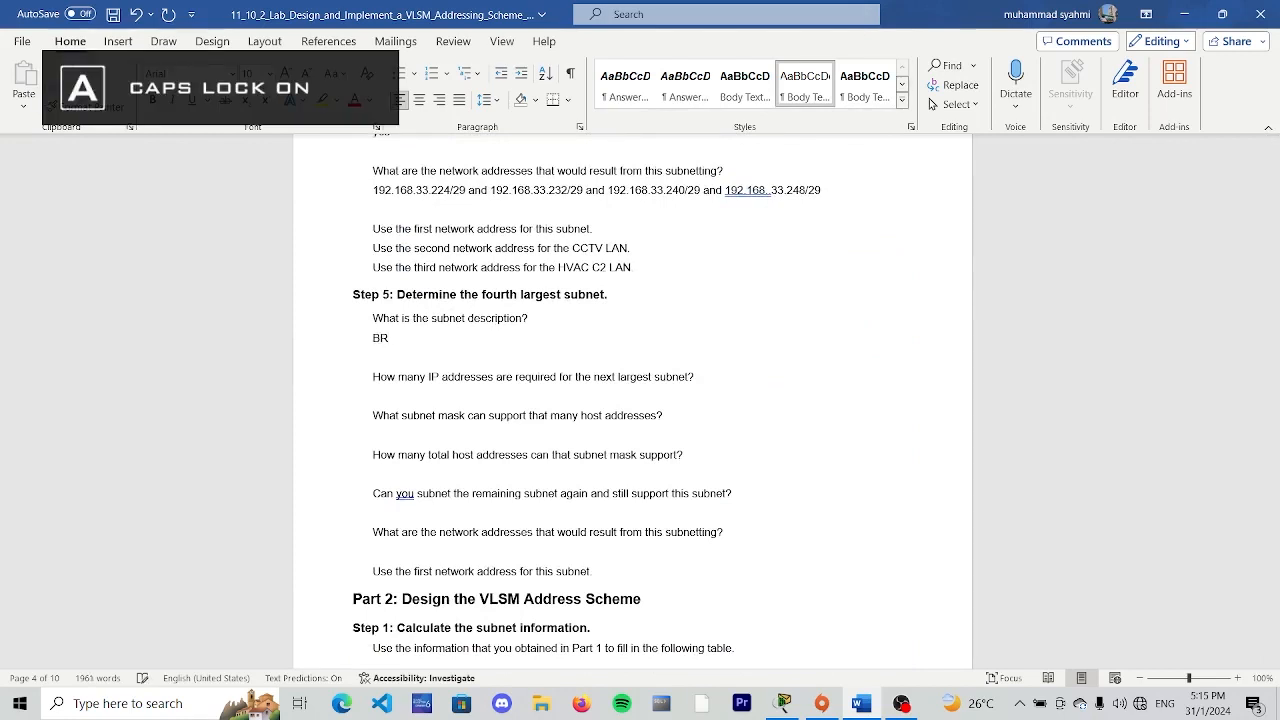
text(1 BR2)
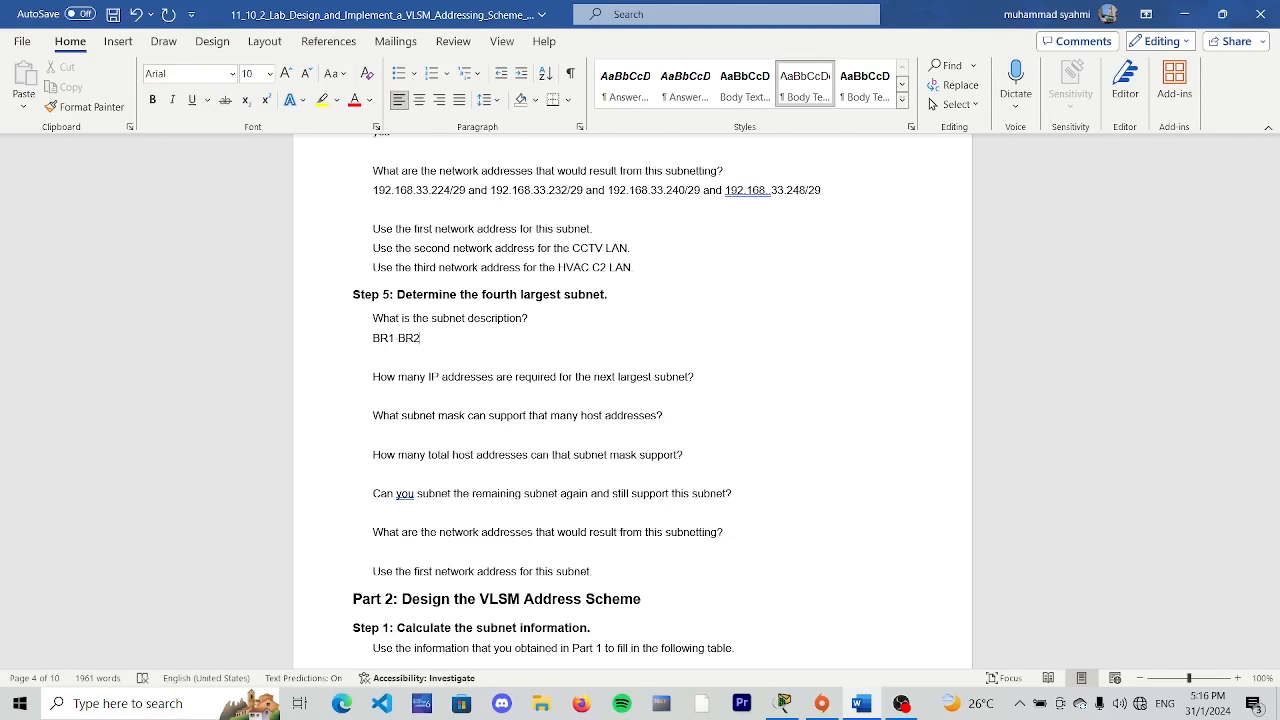
text( LINK)
- Answer "2" below the Step 5 question on how many IP addresses the next largest subnet requires
click(723, 380)
key(Return)
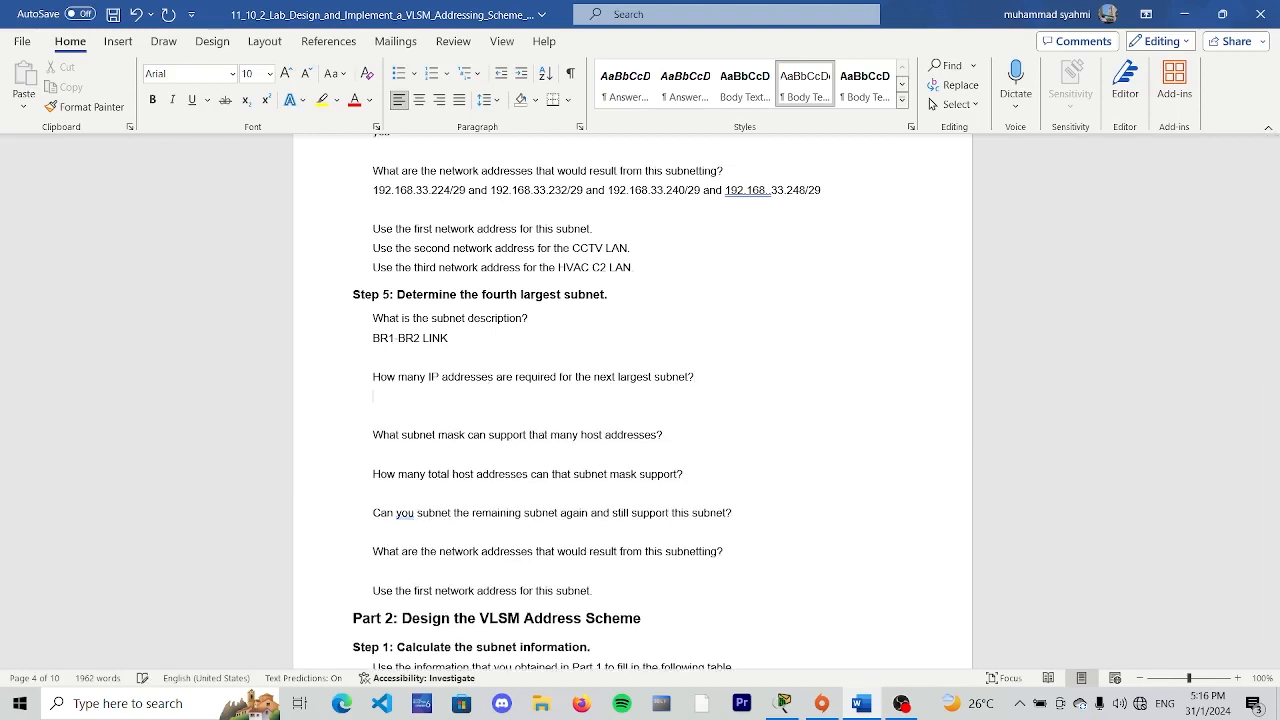
text(2)
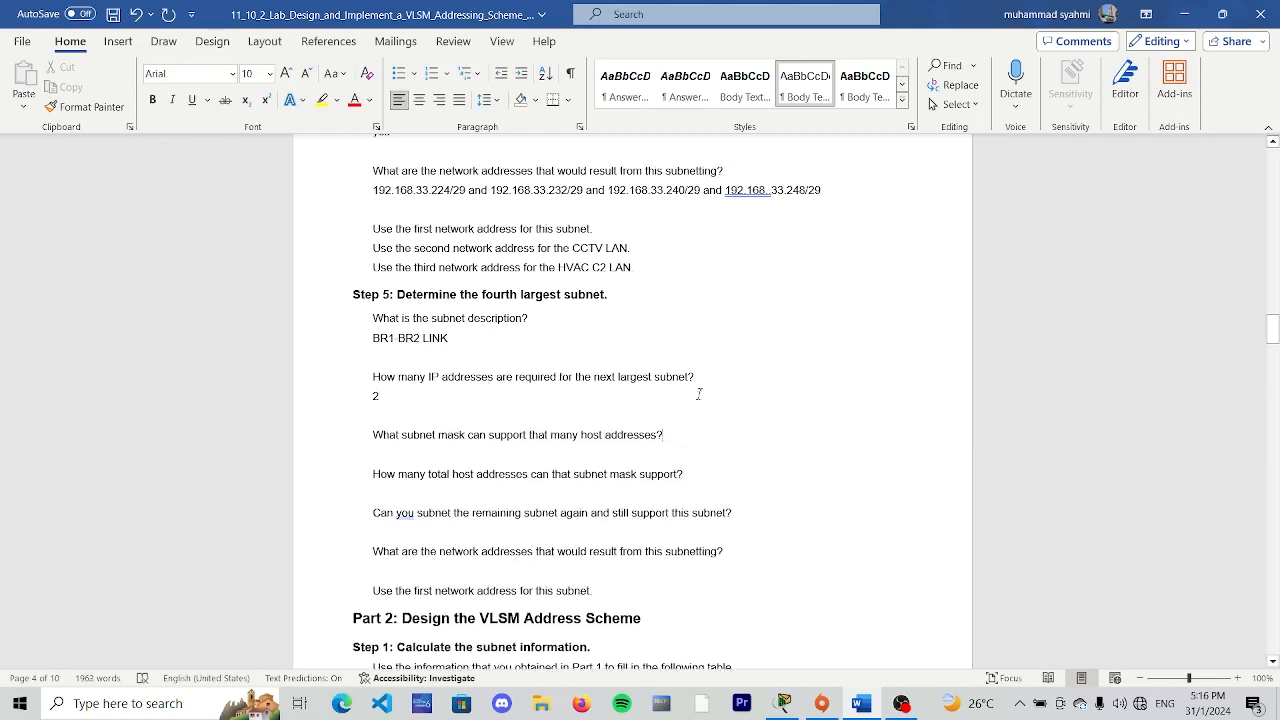
- Look up the mask for the required hosts in the subnet table and enter "/30" as the Step 5 subnet mask answer
scroll(699, 394, up, 15)
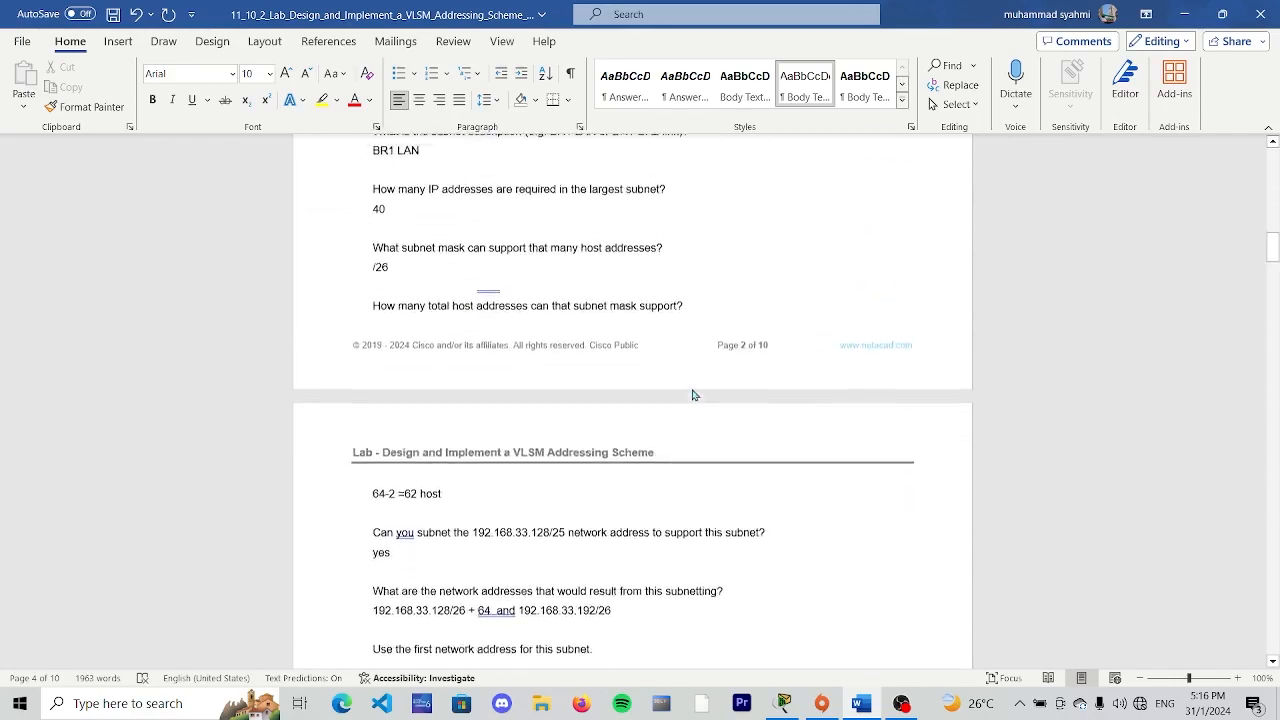
scroll(695, 395, up, 12)
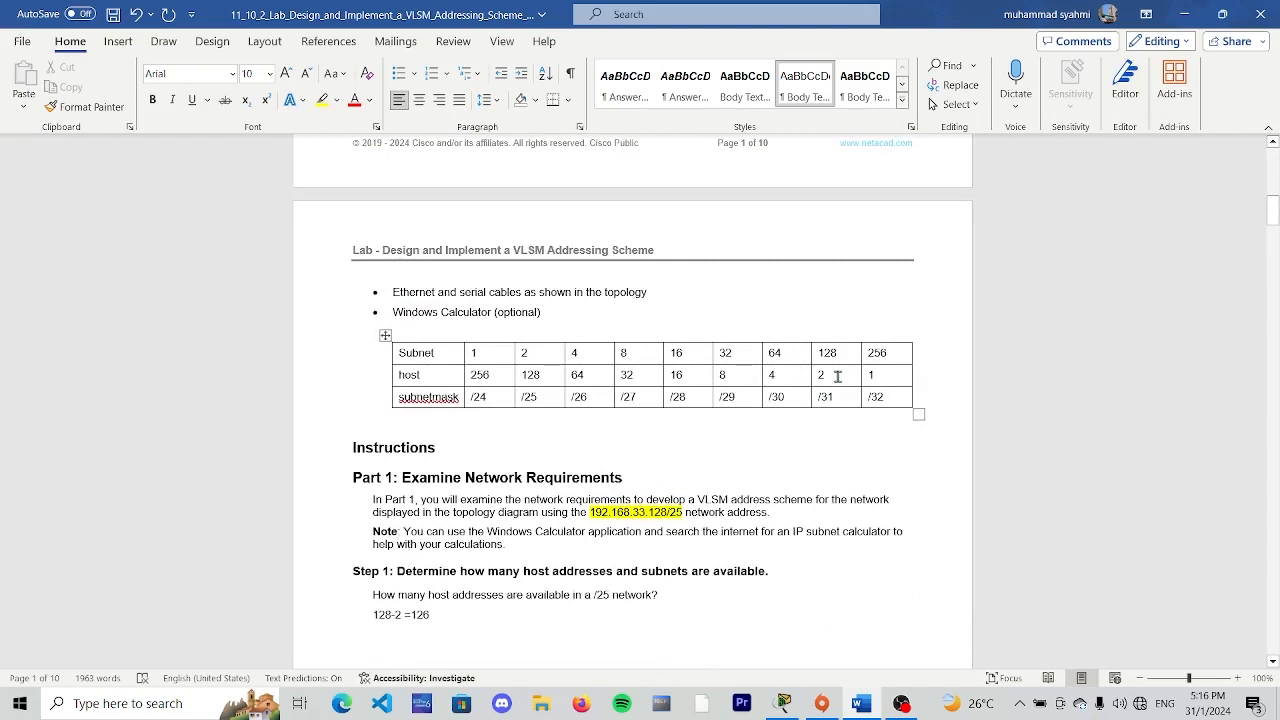
double_click(777, 374)
click(801, 321)
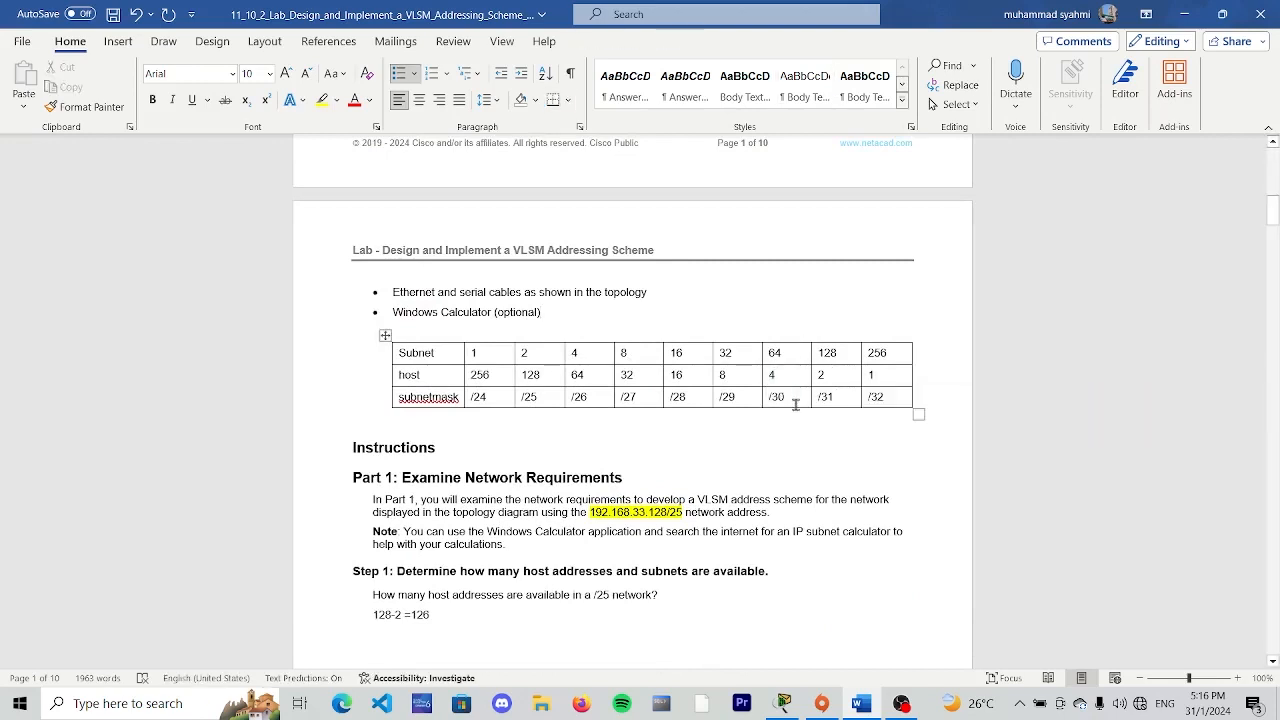
scroll(790, 400, down, 15)
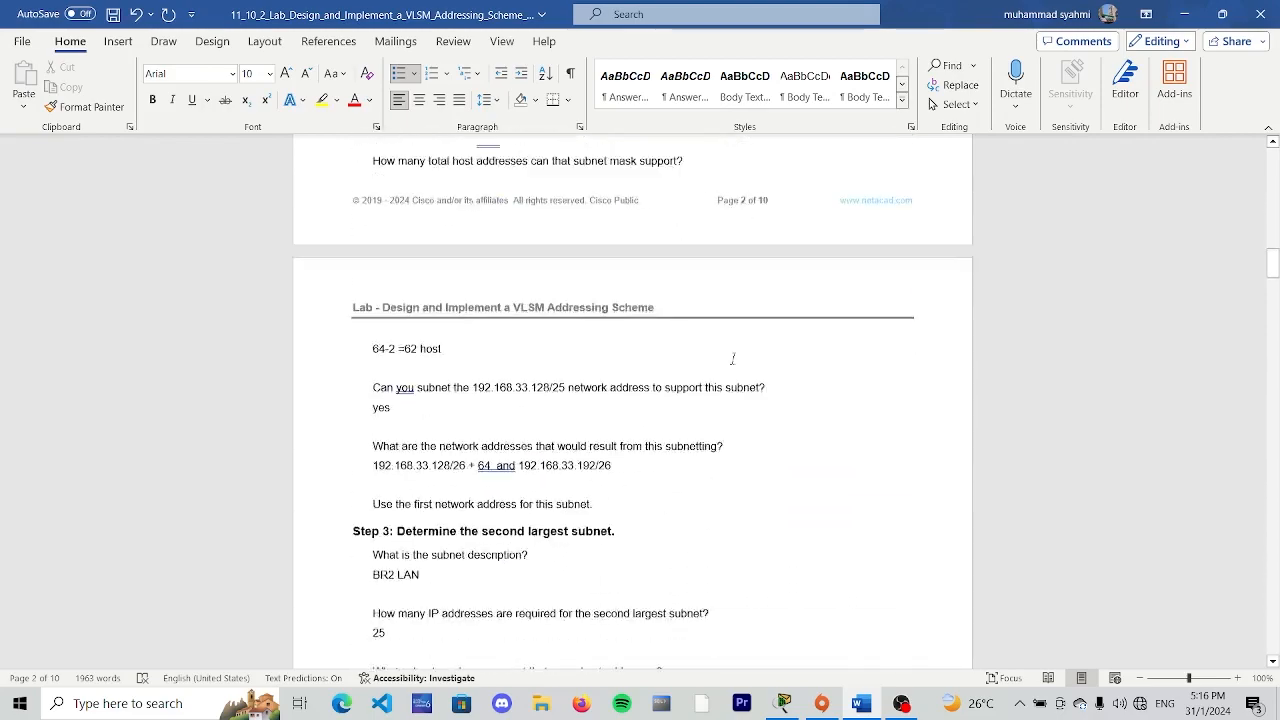
scroll(606, 393, down, 10)
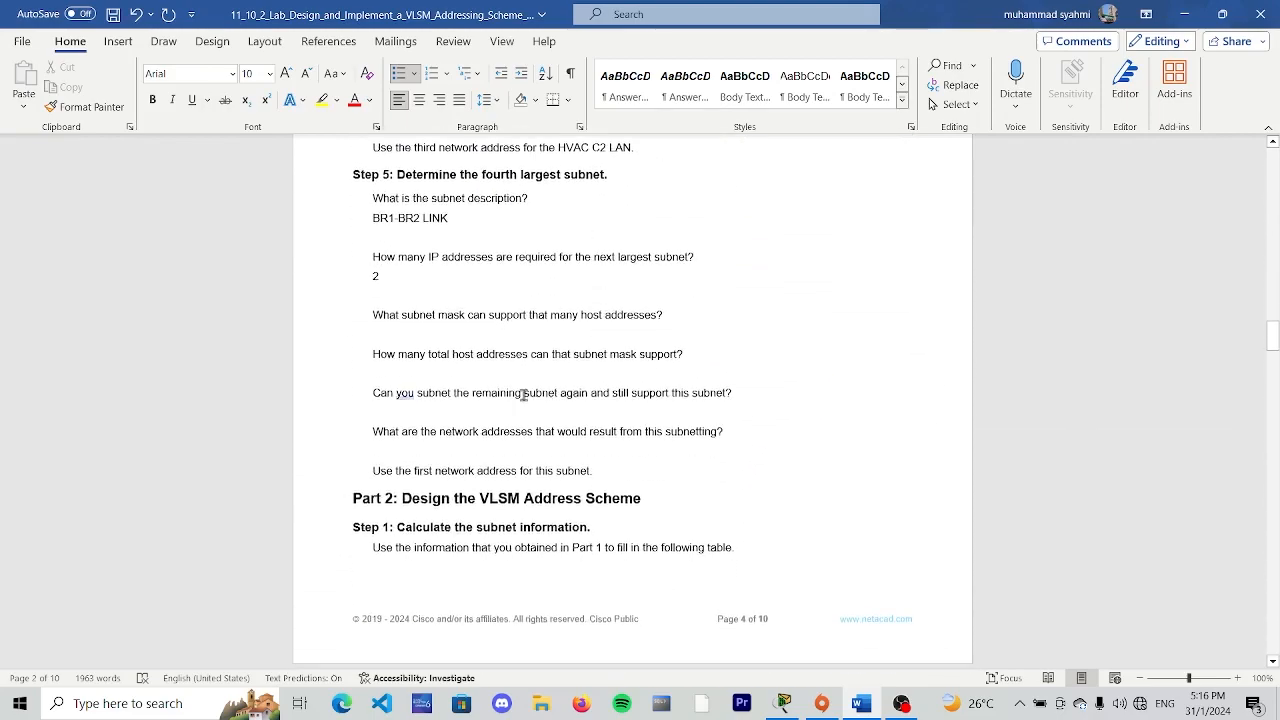
click(672, 314)
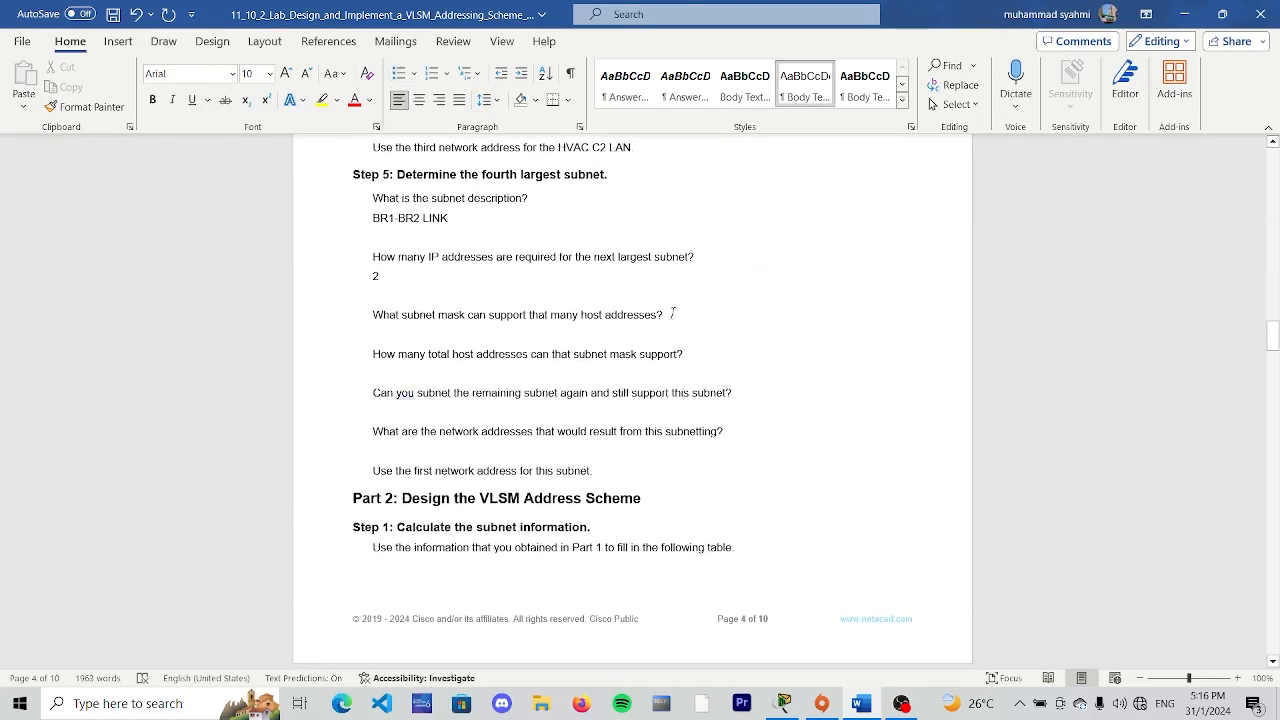
key(Return)
text(/)
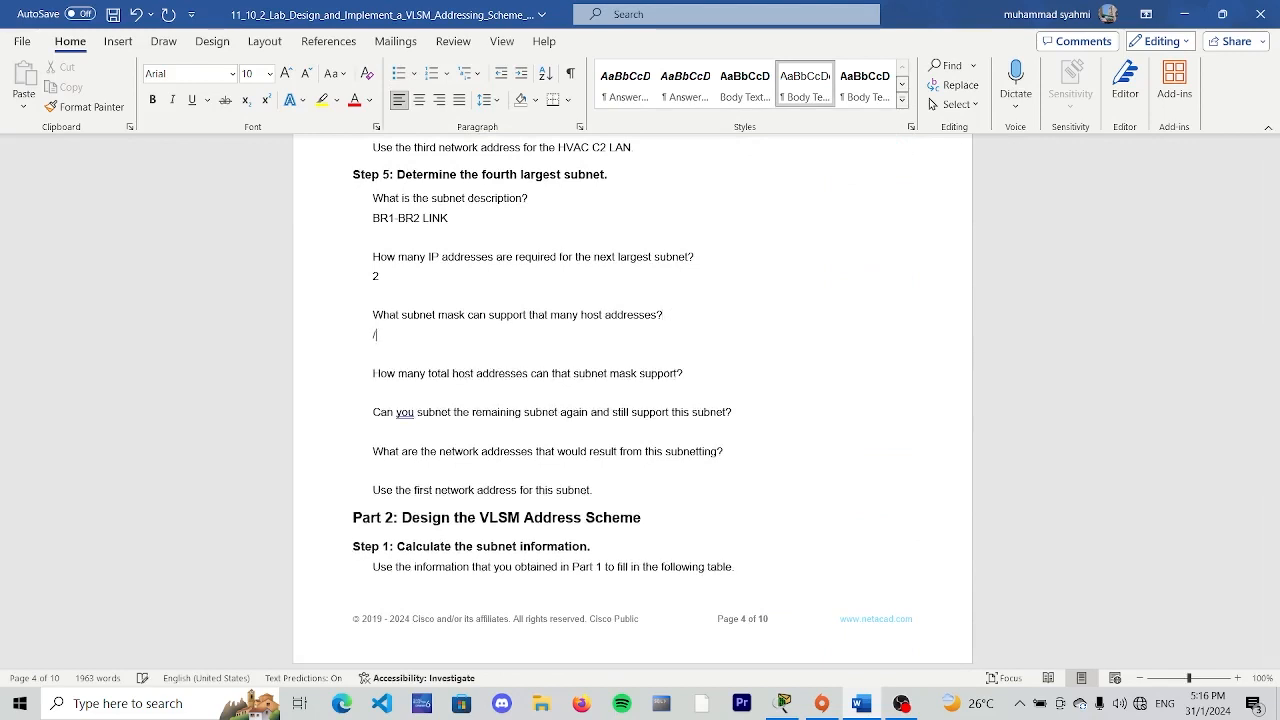
text(30)
- Enter "4-2 = 2" as the Step 5 answer for the total host addresses the mask supports
click(700, 368)
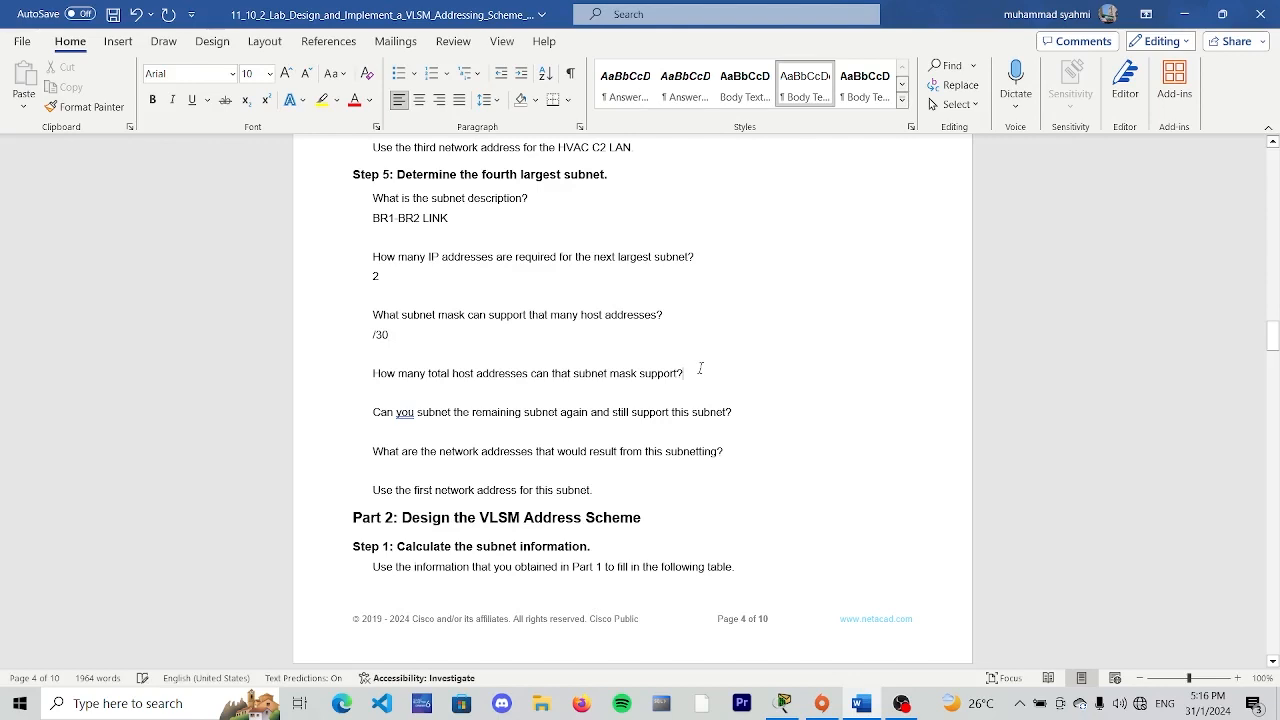
key(Return)
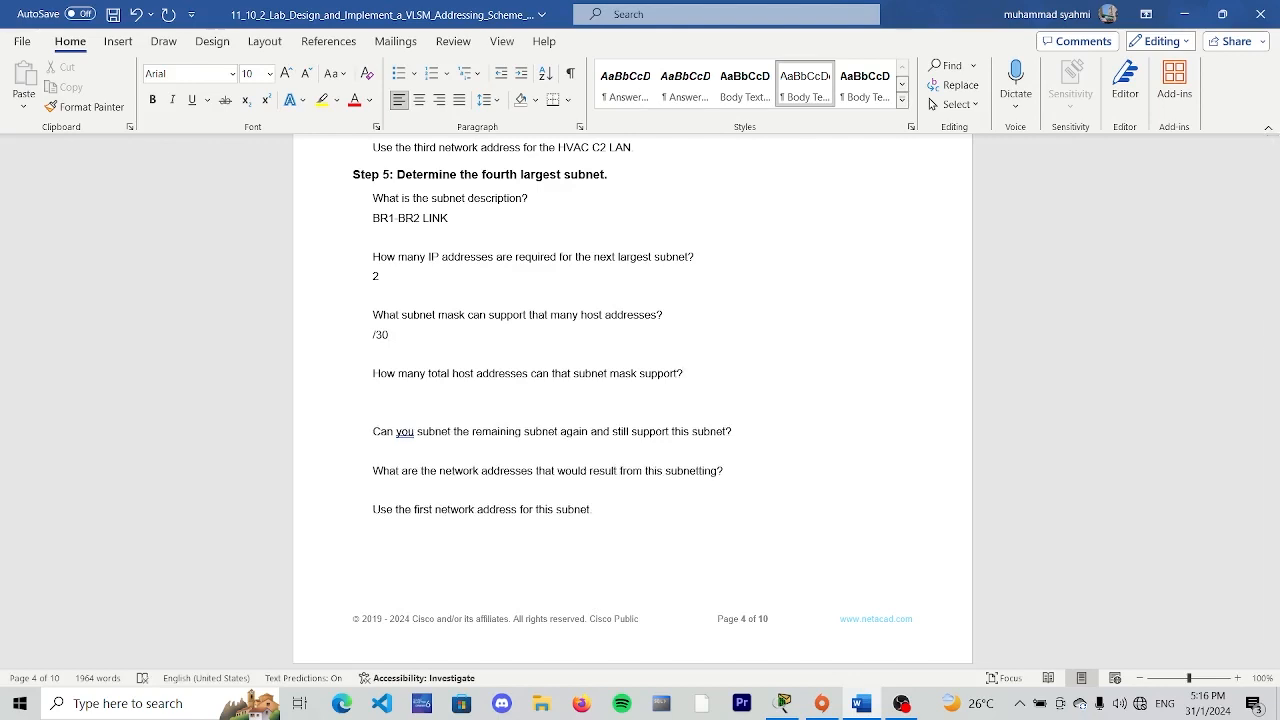
text(4-2 = 2)
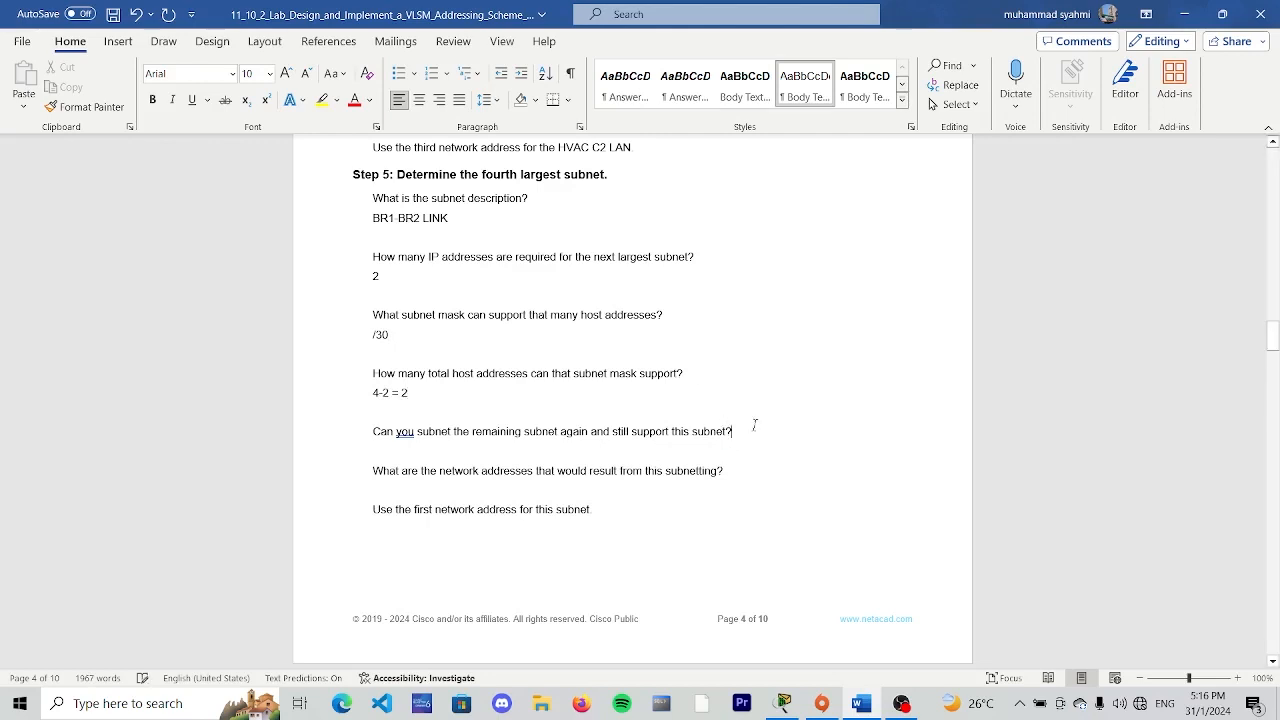
- Answer "YES" to the Step 5 question on whether the remaining subnet can be subnetted again
click(755, 425)
key(Return)
text(2)
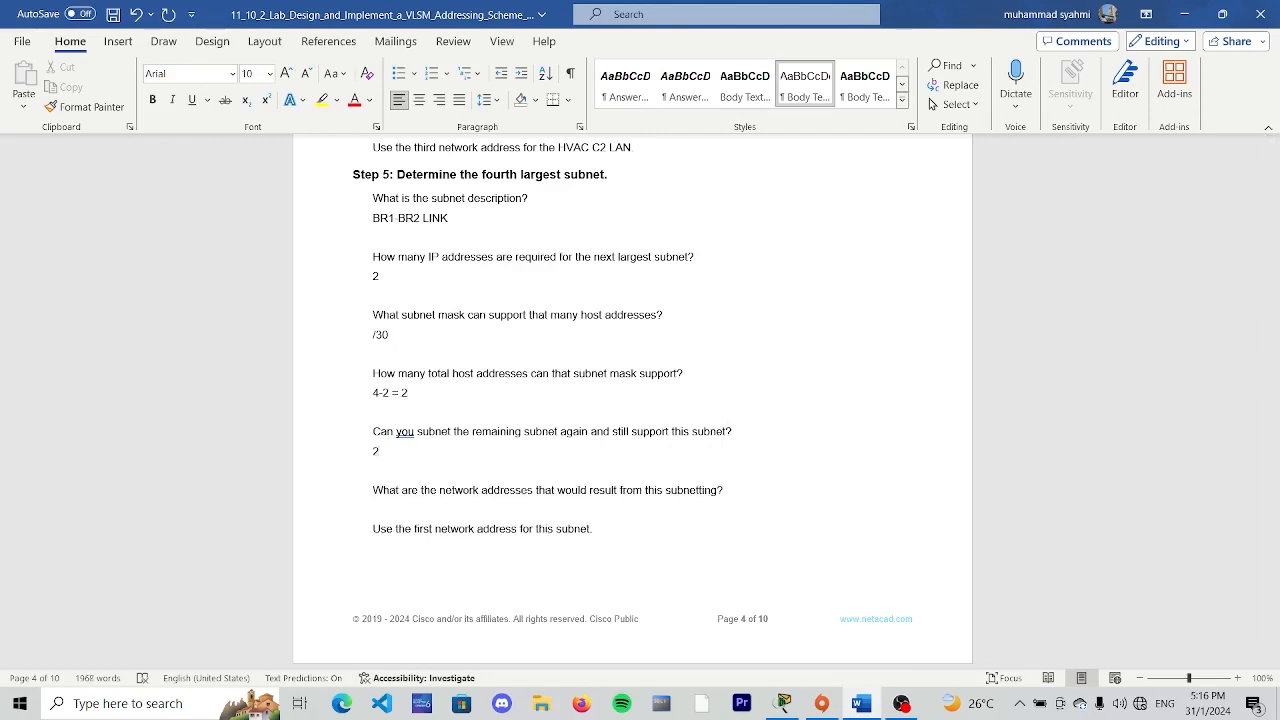
key(BackSpace)
text(YES)
- Enter "192.168.33.248/30" as the first address in the Step 5 network addresses answer
scroll(368, 541, down, 3)
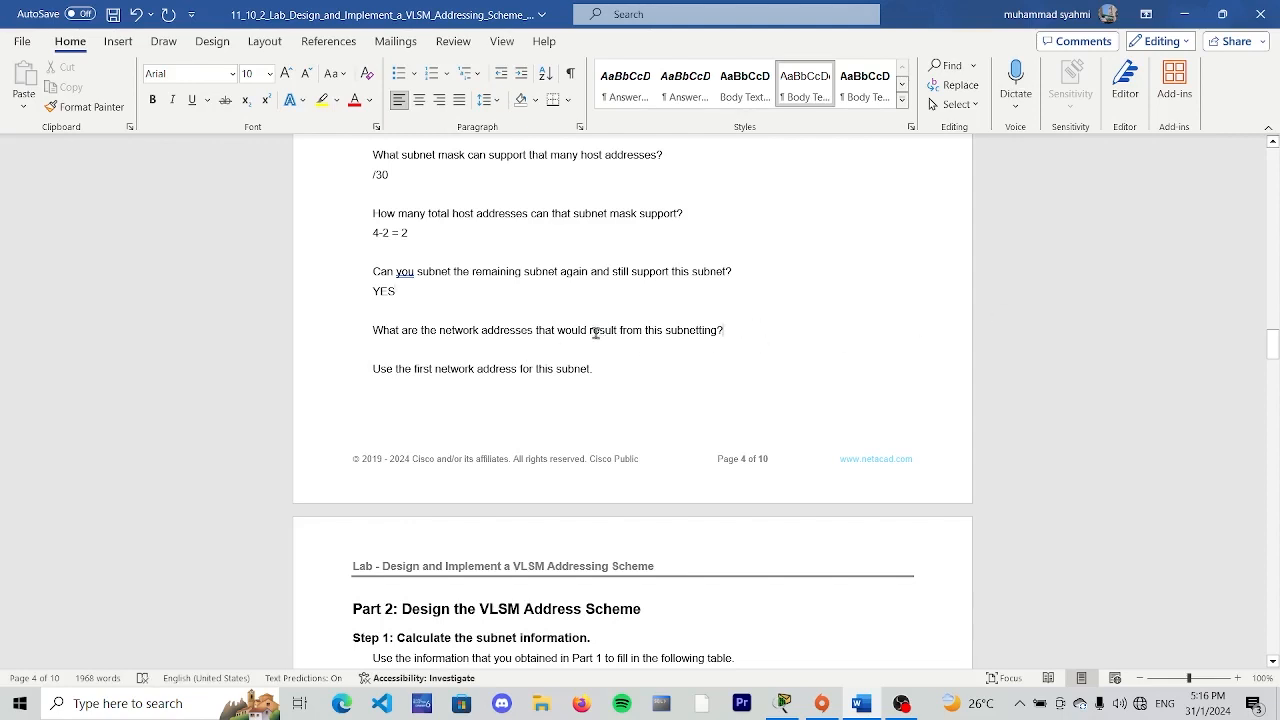
click(757, 340)
key(Return)
text(192)
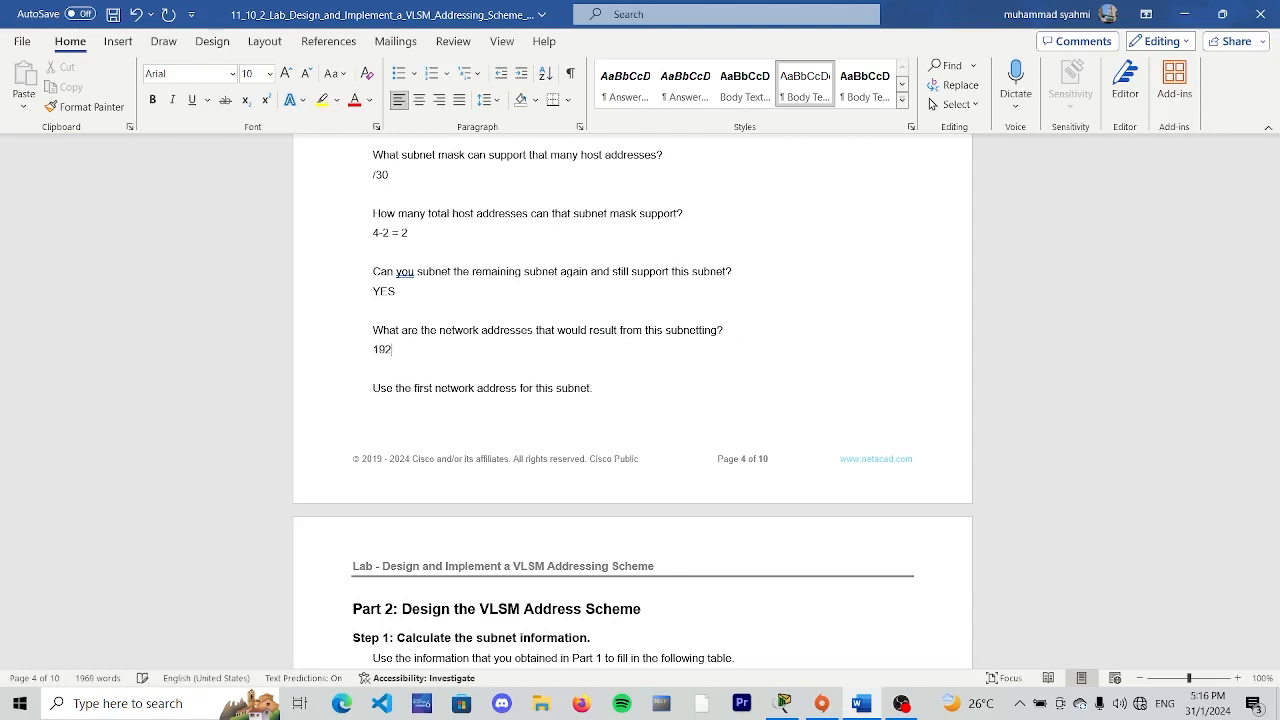
text(.168.33.248/30)
- Check the fourth Step 4 address, and finish the Step 5 network addresses answer with "AND 192.168.33.252/30"
scroll(760, 317, up, 8)
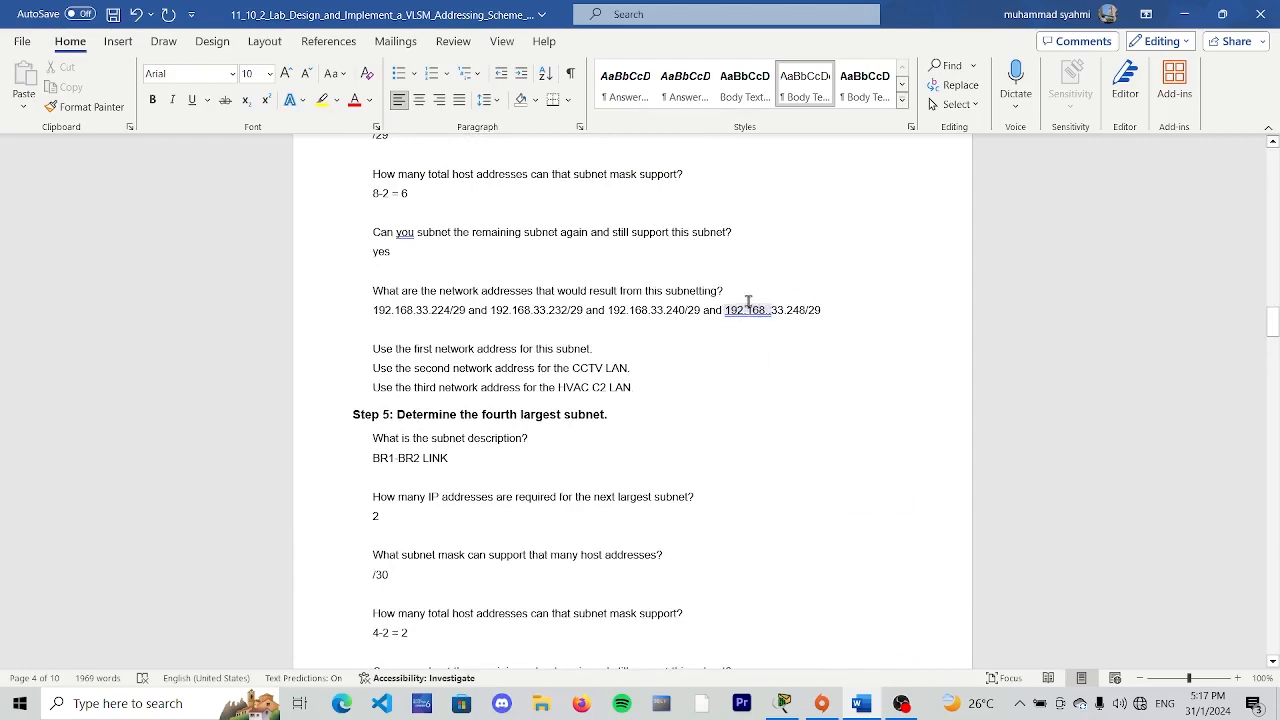
drag(725, 310, 820, 317)
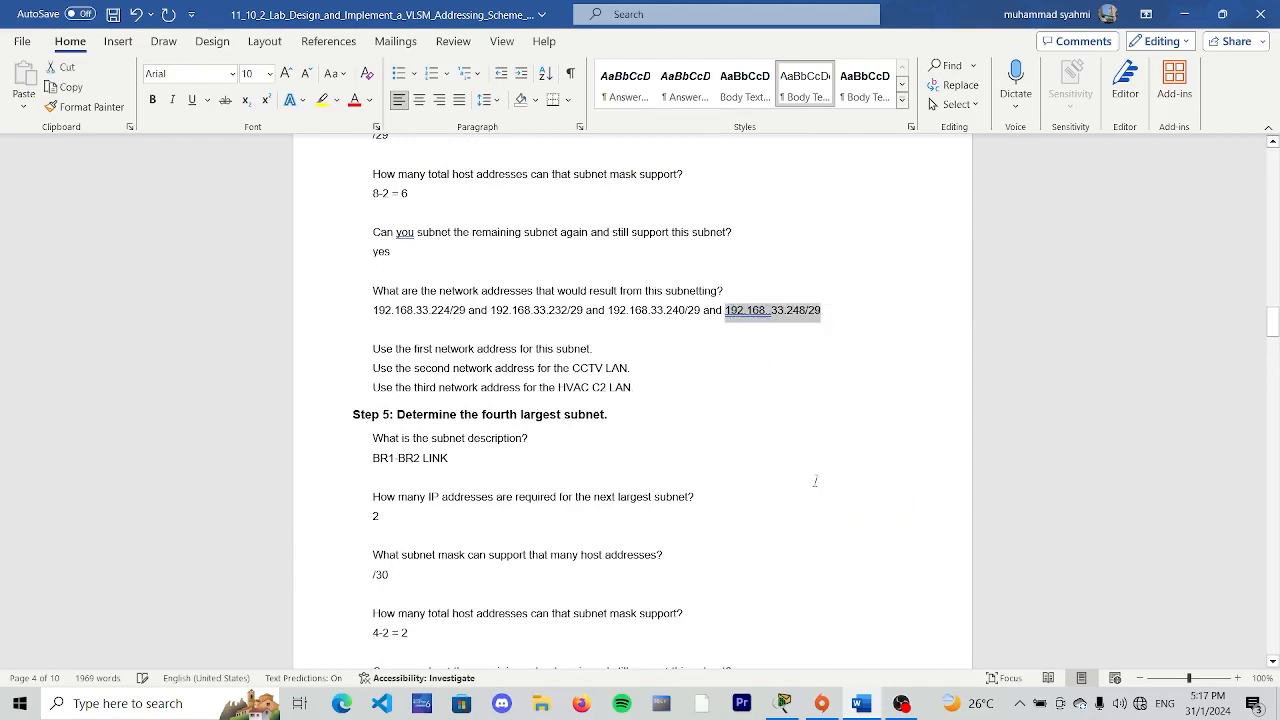
scroll(491, 491, down, 5)
click(505, 517)
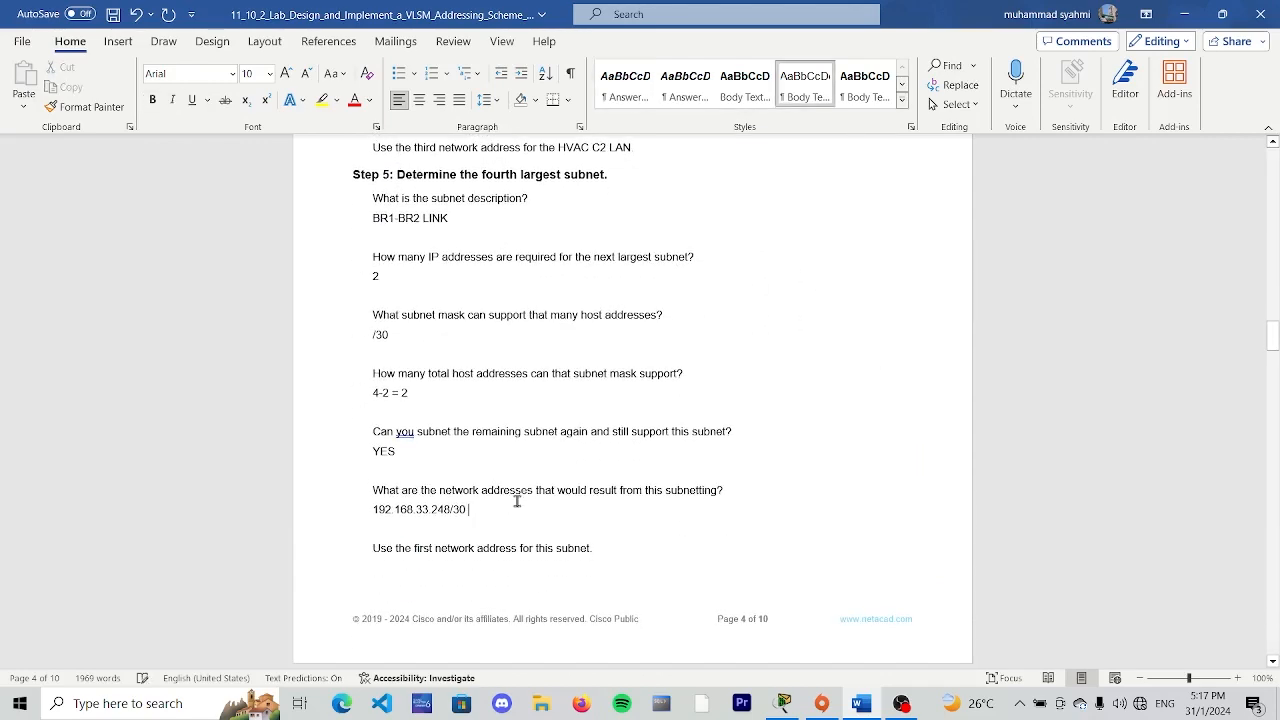
text(AND)
text(192.168.)
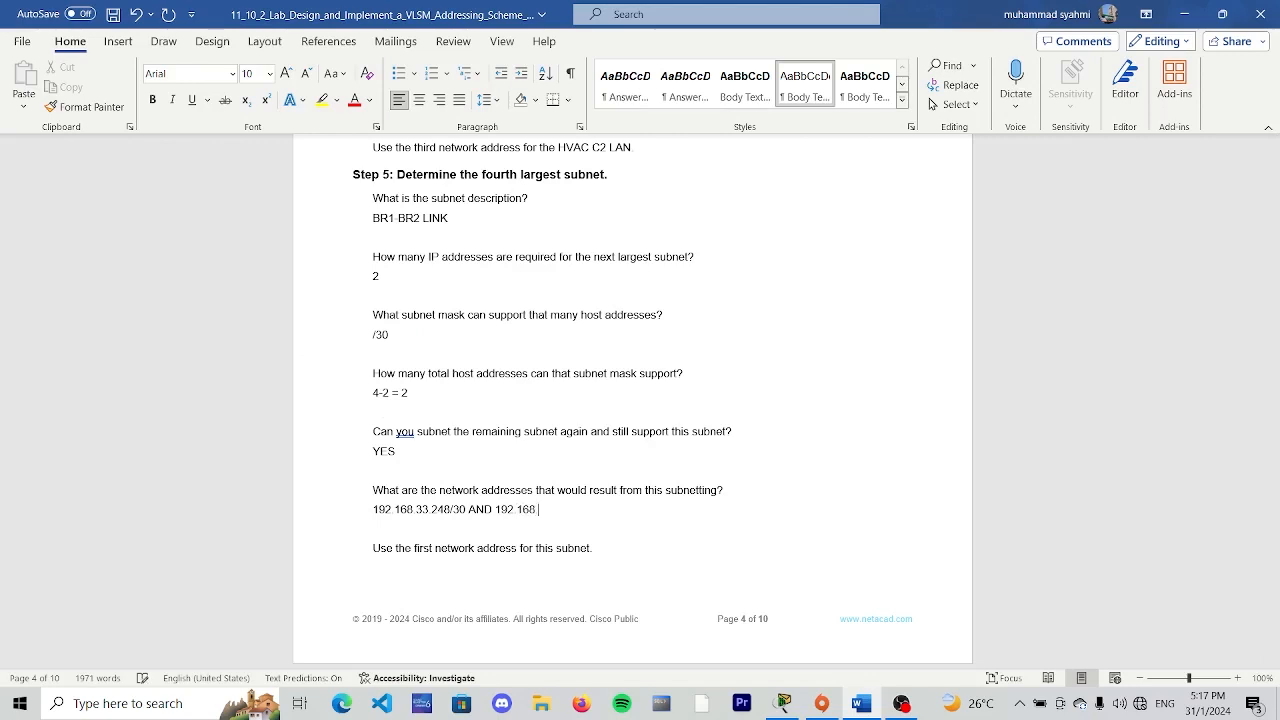
text(33.252/30)
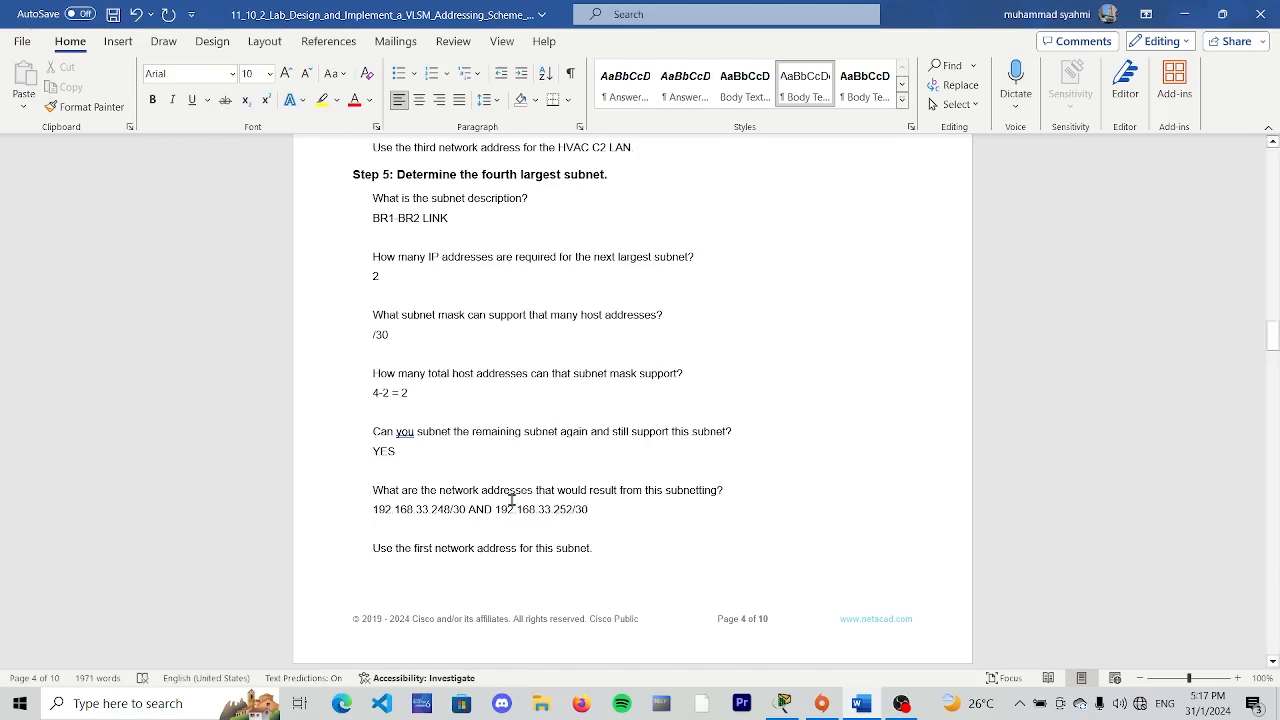
- Review the Part 2 Step 1 subnet table and the Part 1 answers that supply its addresses
scroll(466, 457, down, 5)
scroll(864, 365, up, 5)
scroll(864, 365, up, 5)
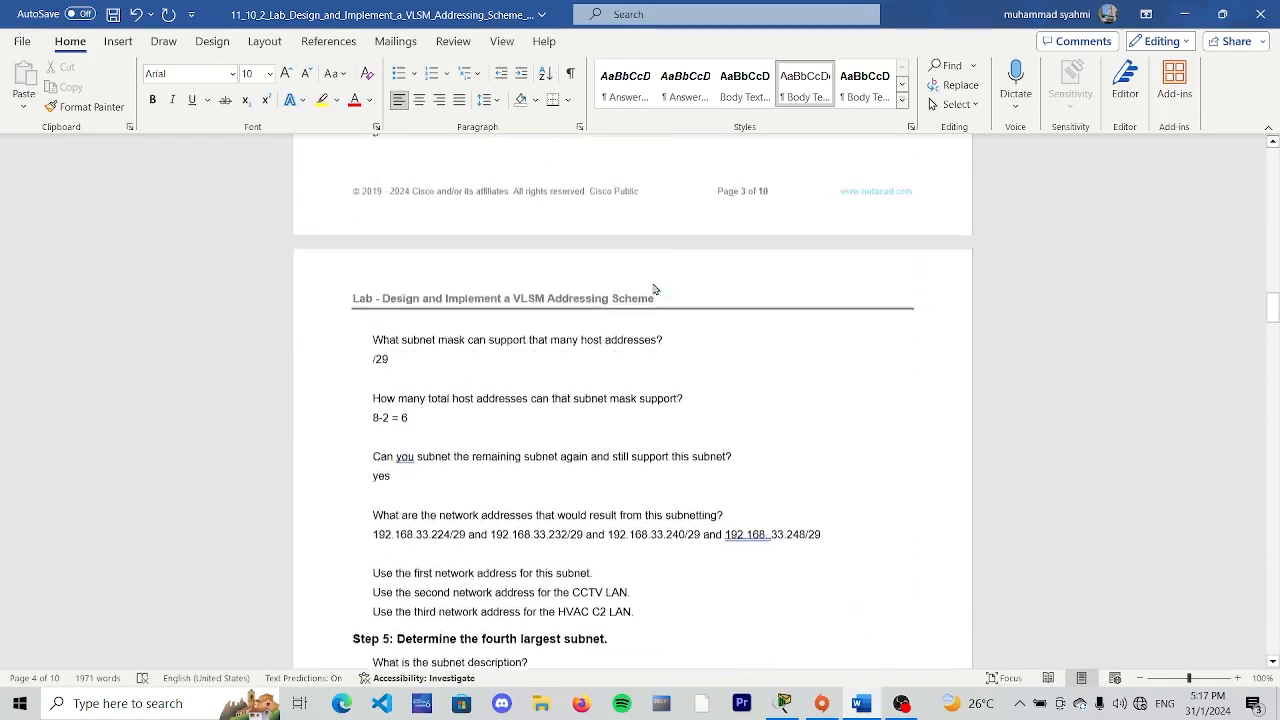
scroll(654, 289, down, 10)
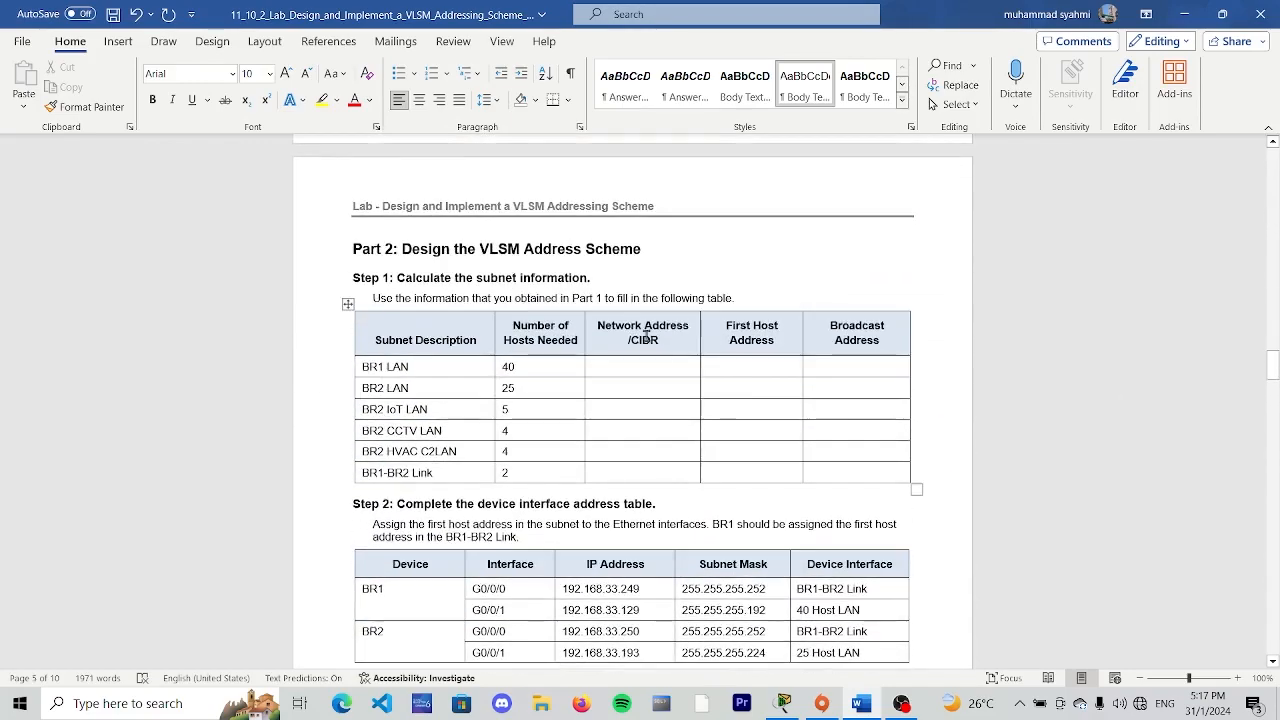
scroll(388, 382, up, 2)
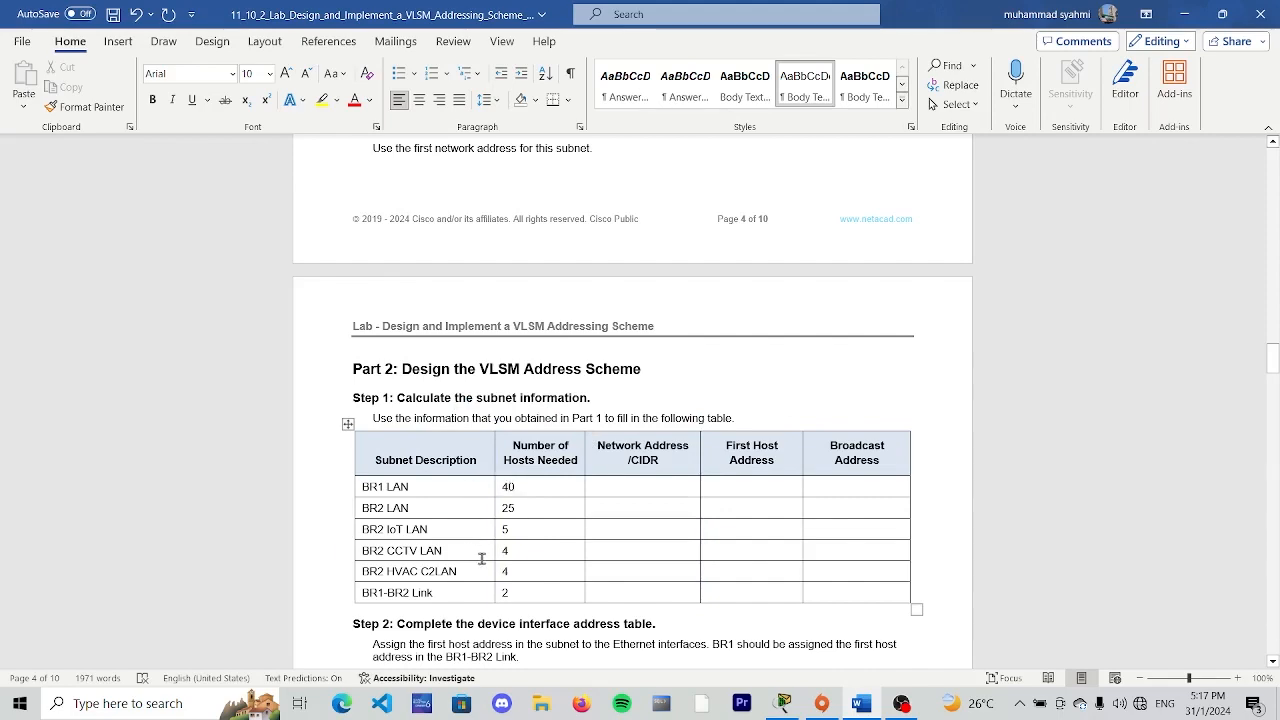
scroll(537, 494, up, 3)
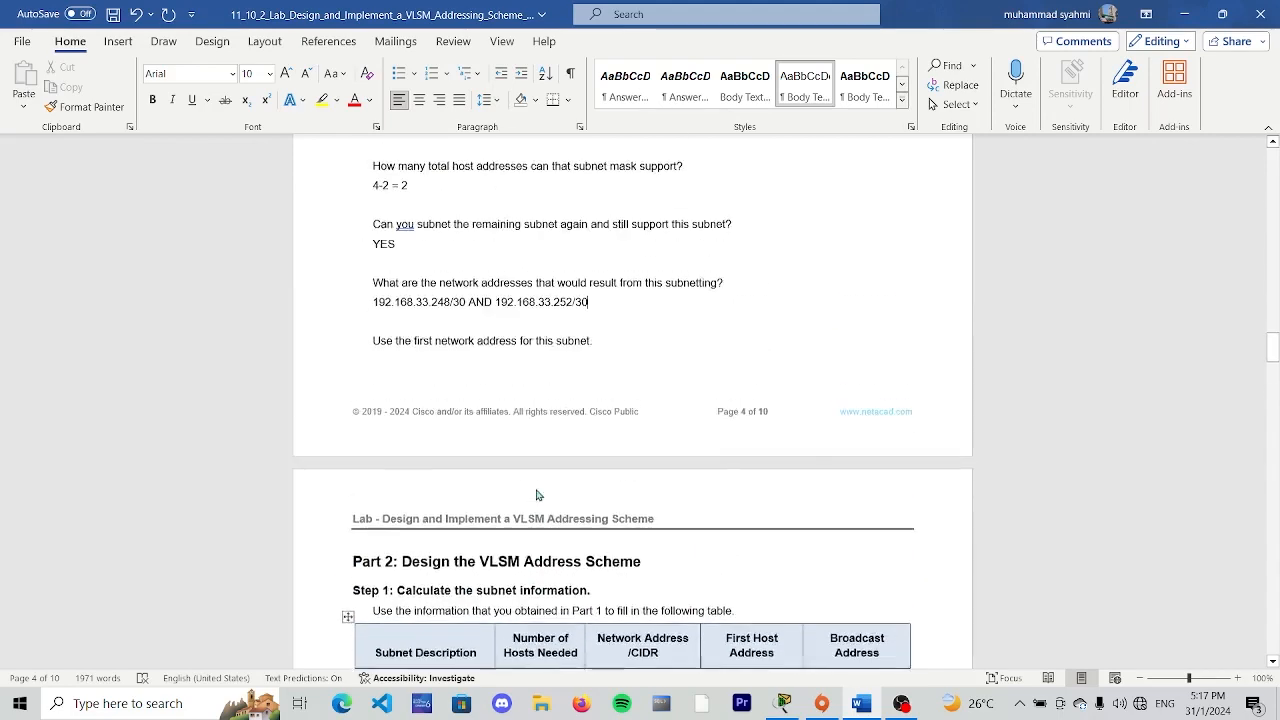
scroll(537, 494, up, 15)
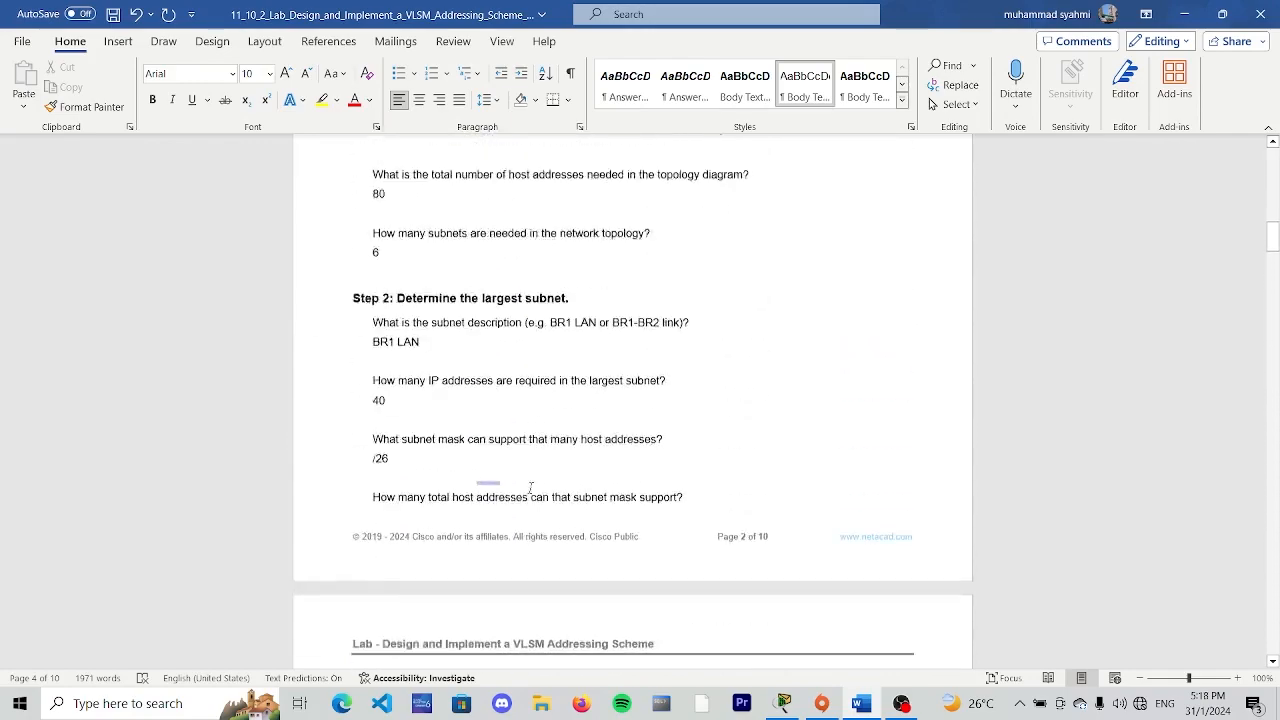
scroll(531, 487, up, 5)
scroll(366, 391, down, 6)
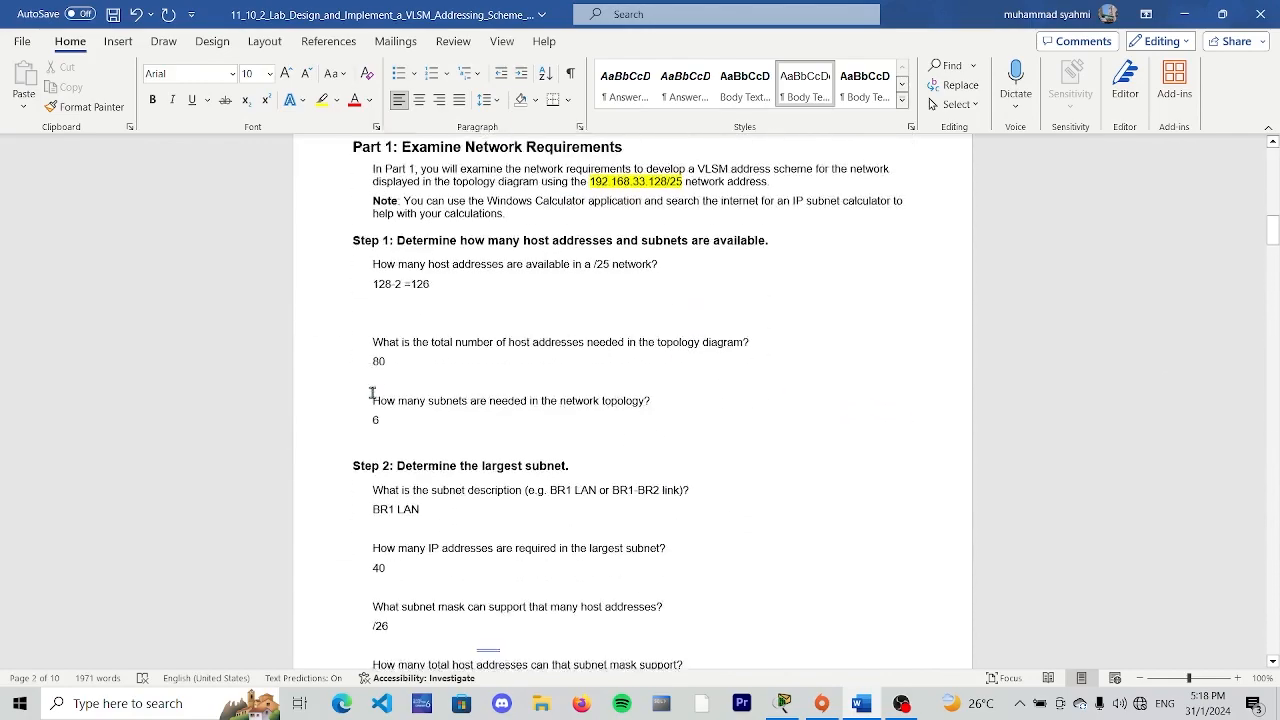
scroll(446, 386, down, 4)
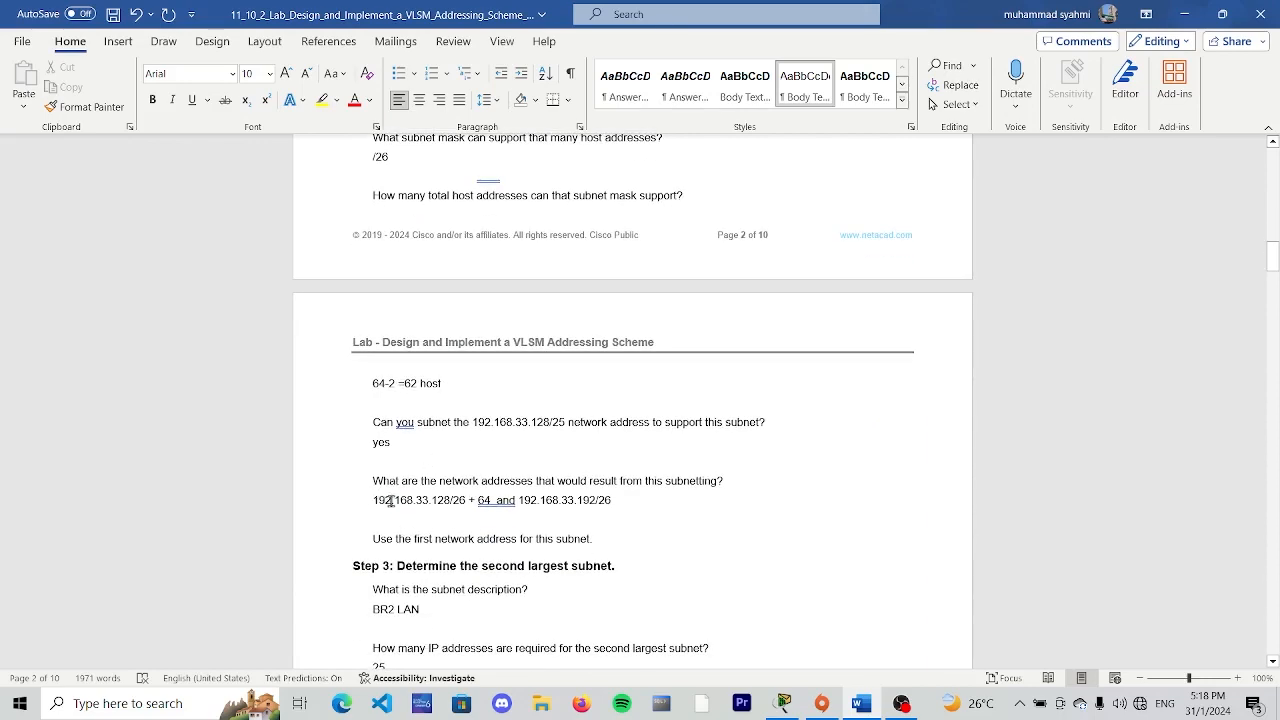
scroll(409, 466, down, 18)
scroll(543, 468, down, 15)
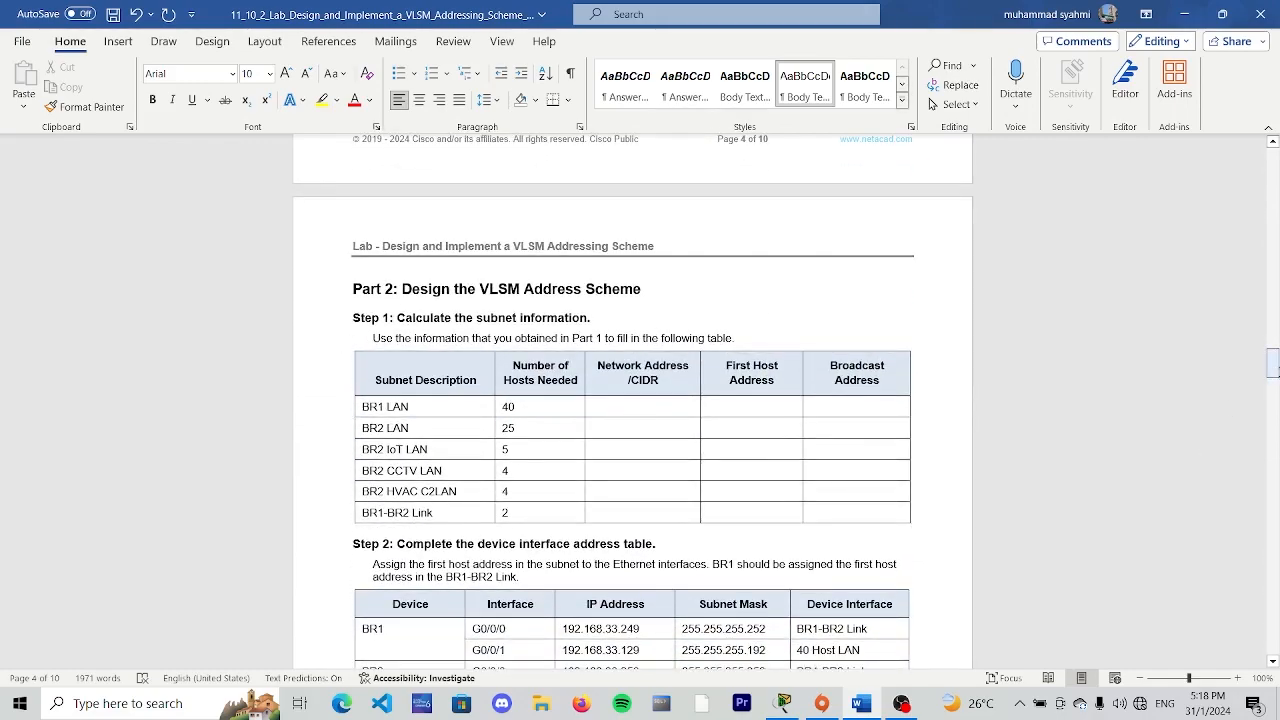
- Check the first Step 2 network address in Part 1, and enter "192.168.33.128/25" as the BR1 LAN network address in the Part 2 table
drag(1273, 370, 1274, 275)
scroll(437, 536, up, 3)
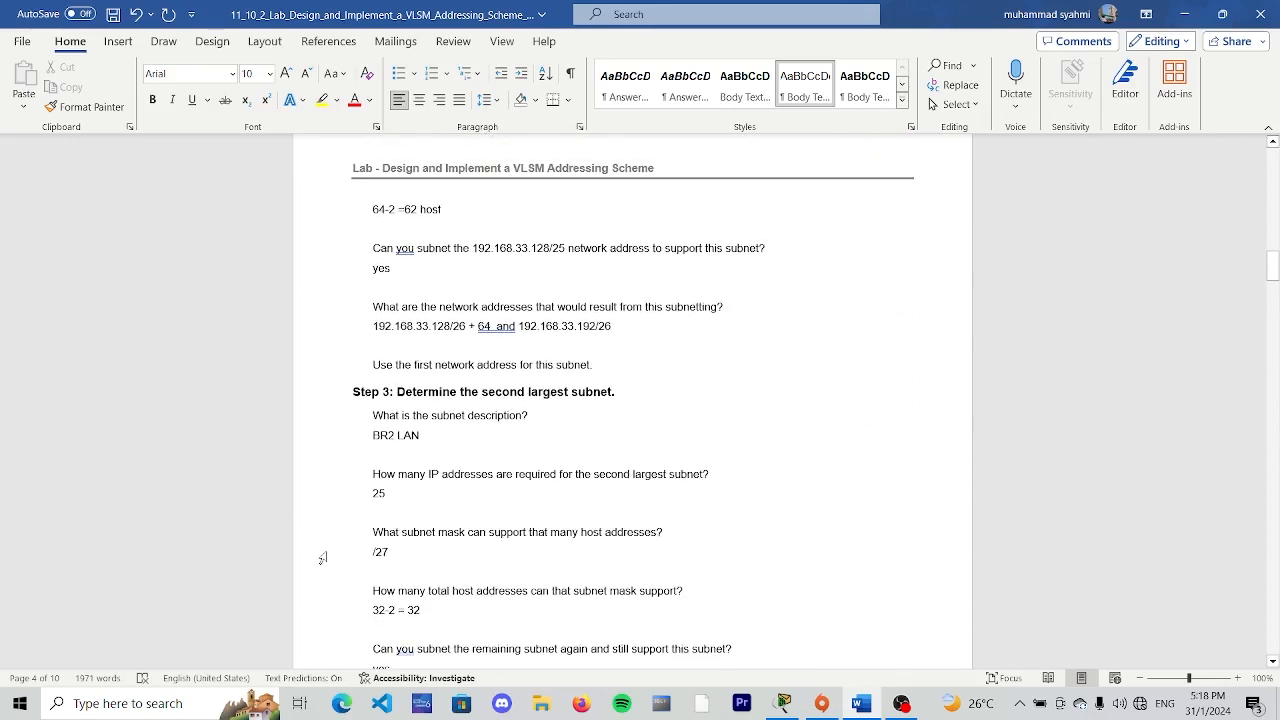
scroll(440, 410, up, 5)
scroll(435, 489, down, 1)
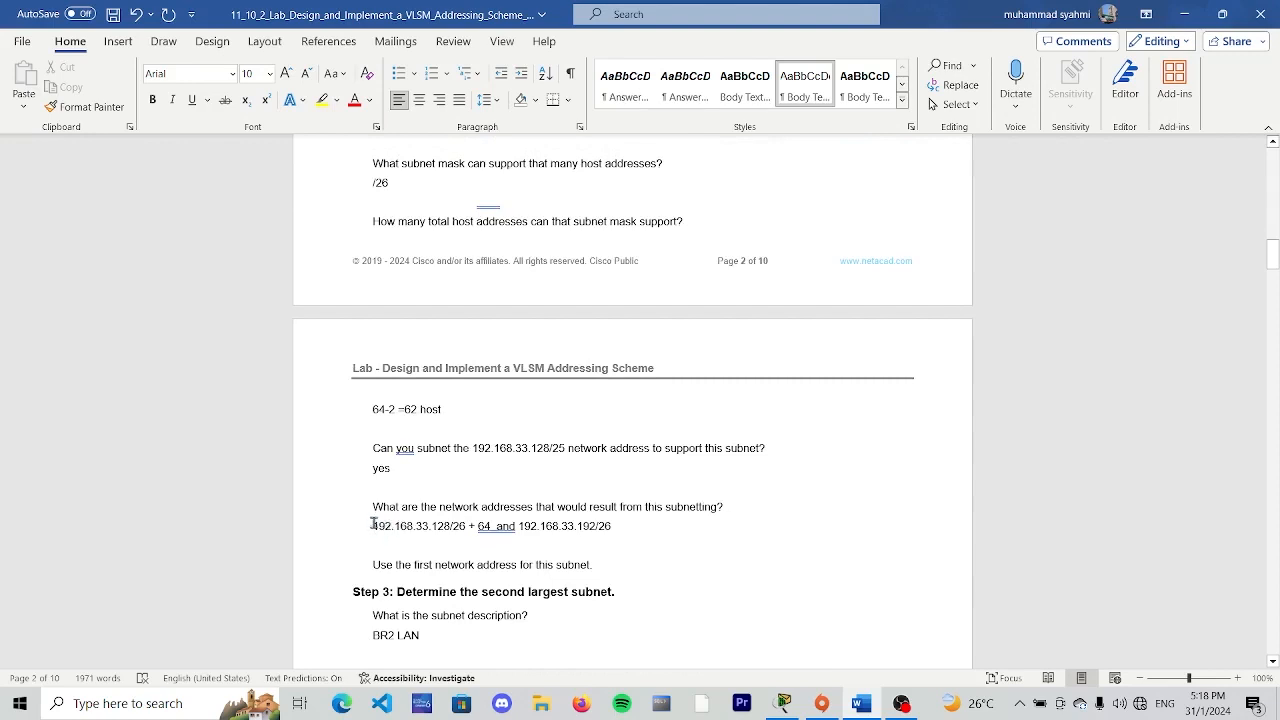
drag(373, 524, 455, 524)
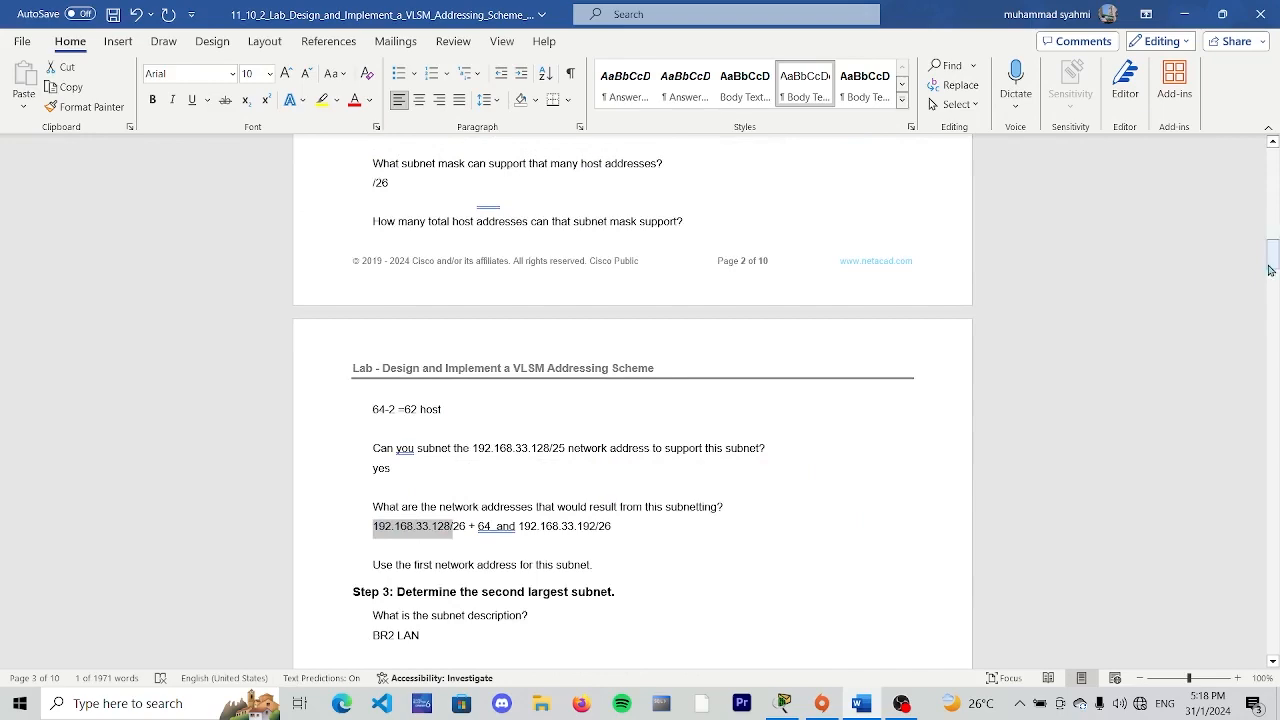
drag(1273, 266, 1262, 380)
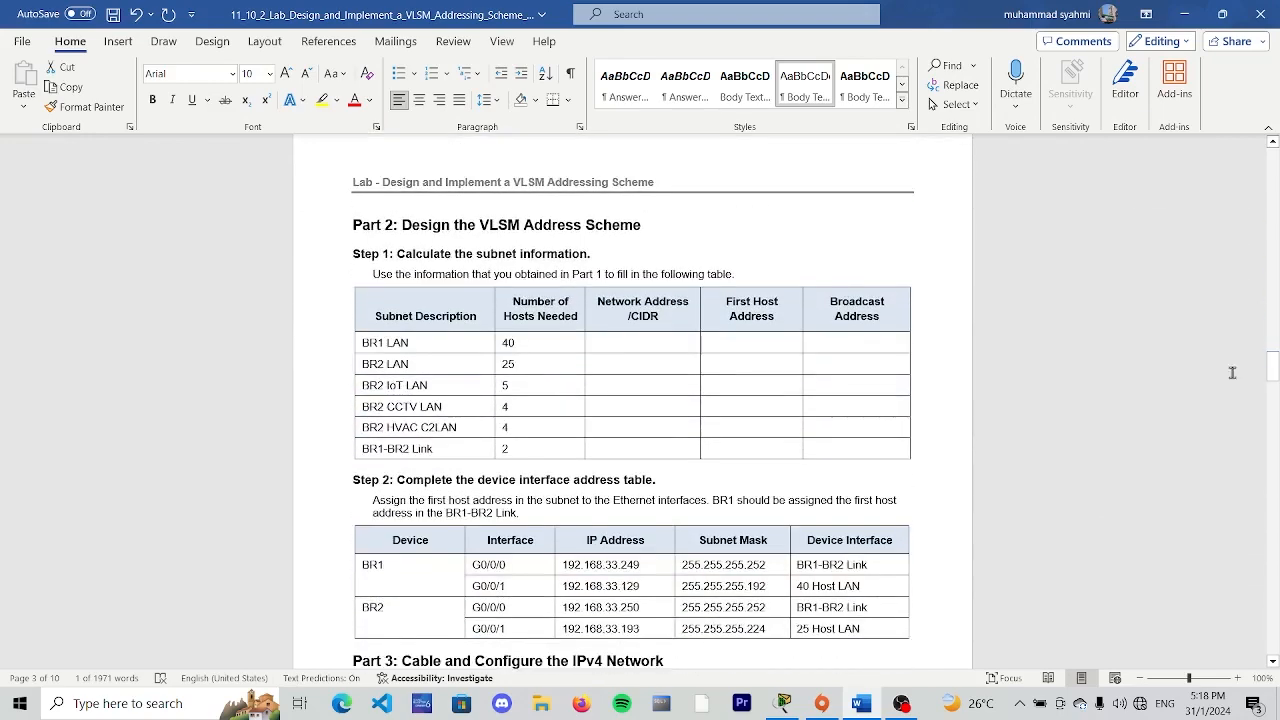
click(631, 349)
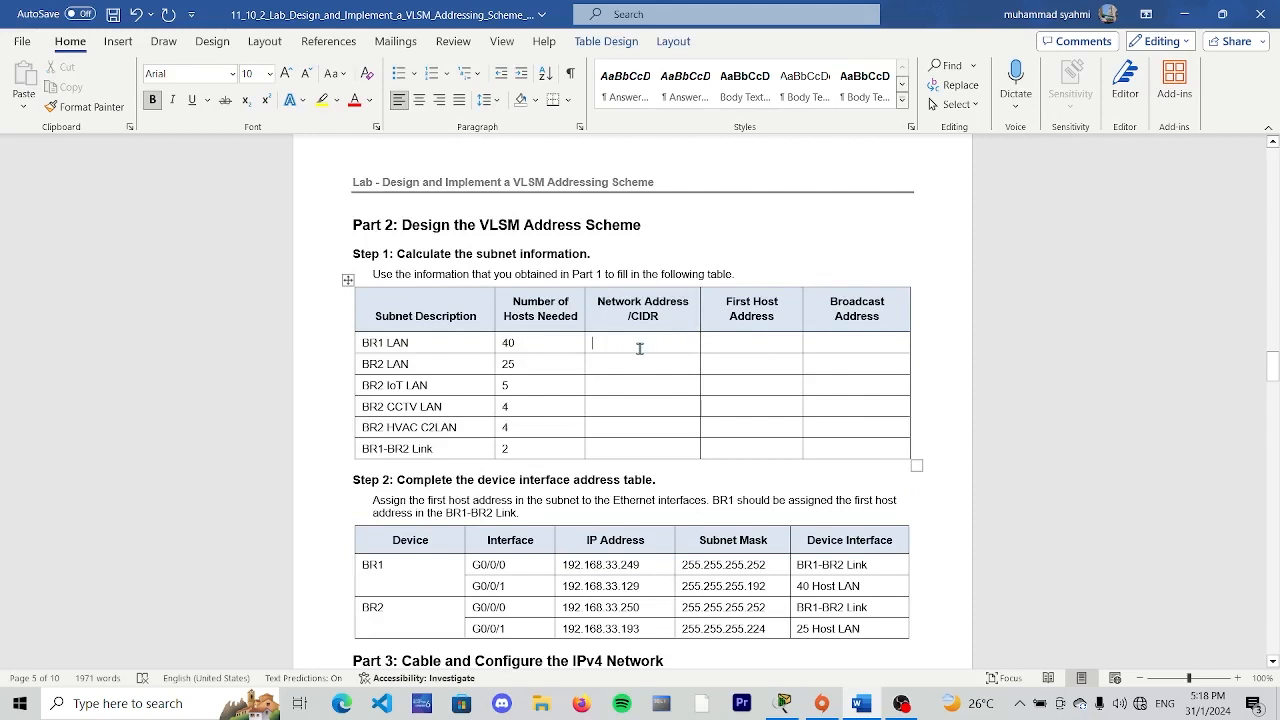
text(192.1)
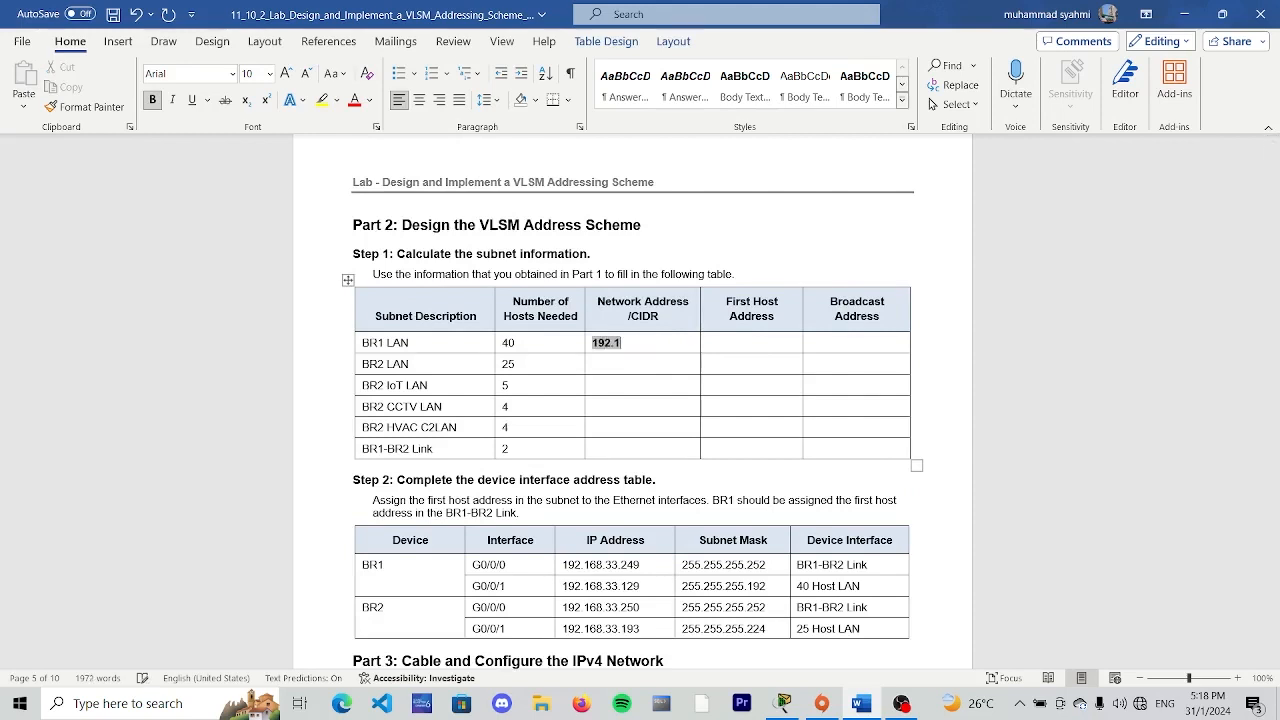
text(68.33.128/25)
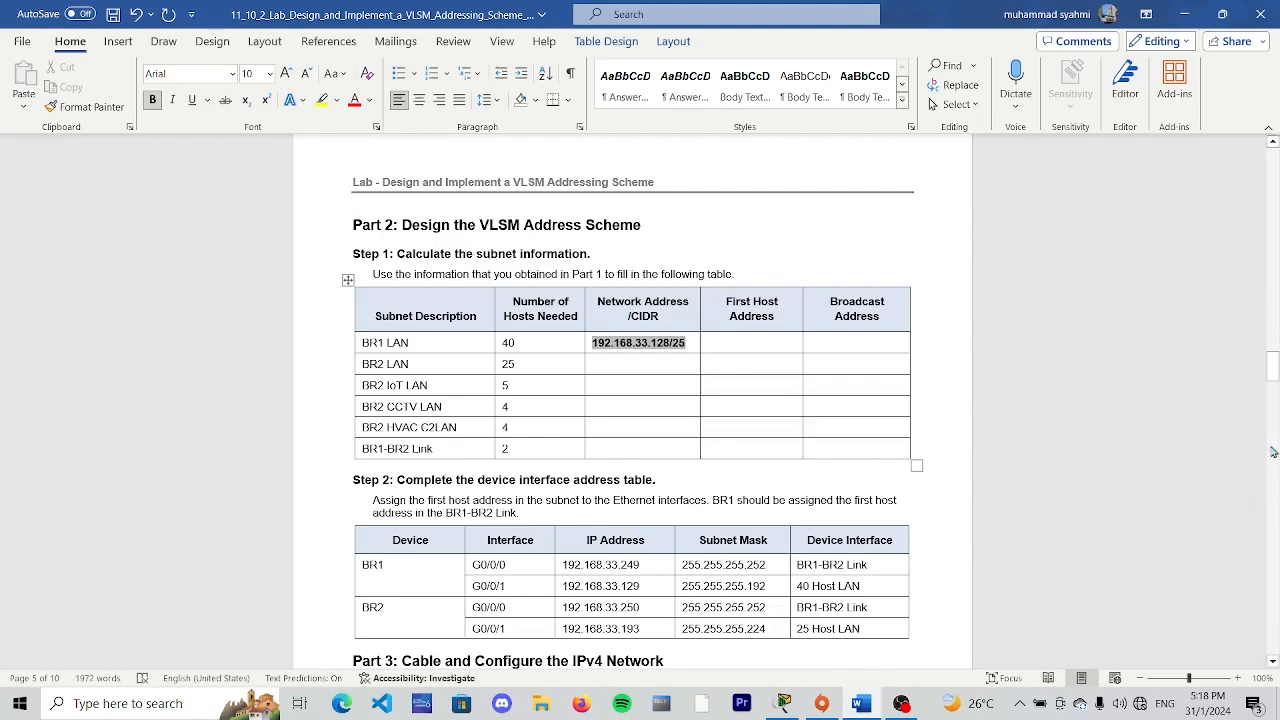
- Enter "192.168.33.129" as the BR1 LAN first host address in the Part 2 subnet table
mouse_move(1272, 370)
mouse_down()
mouse_move(1266, 221)
mouse_move(1274, 389)
mouse_move(1273, 375)
mouse_up()
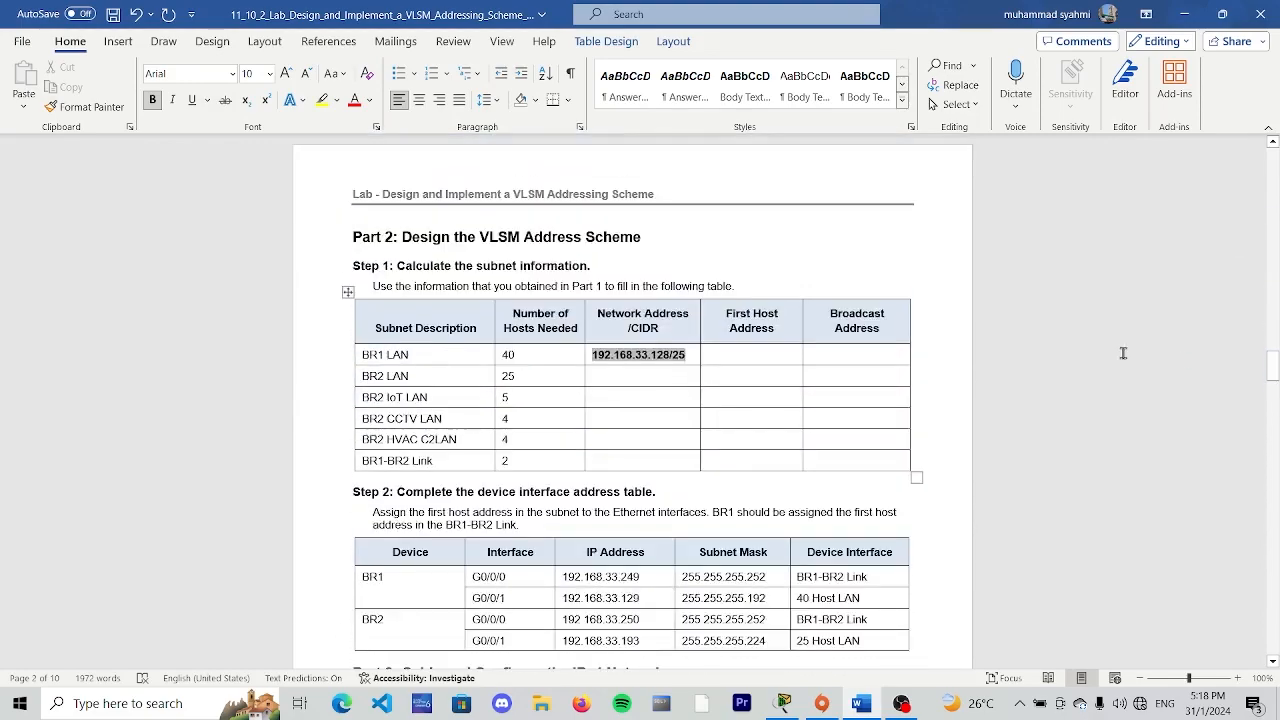
click(737, 356)
text(19)
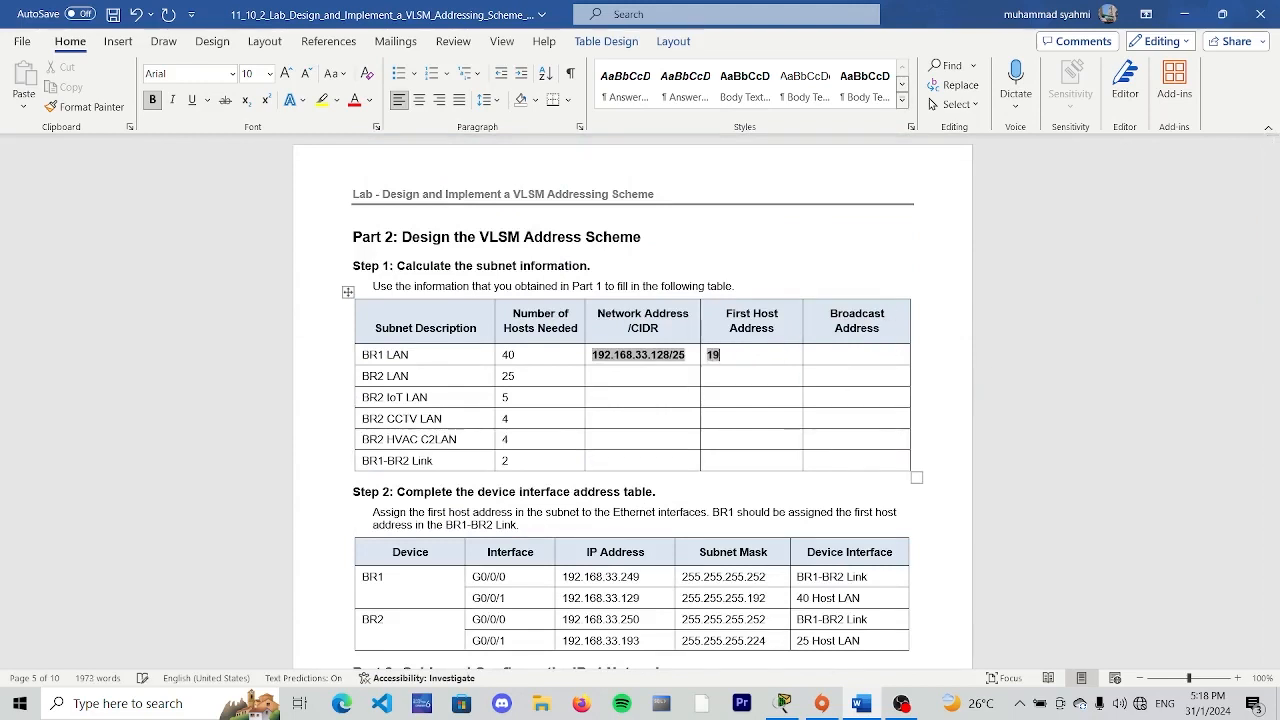
text(2.168.33)
text(.12)
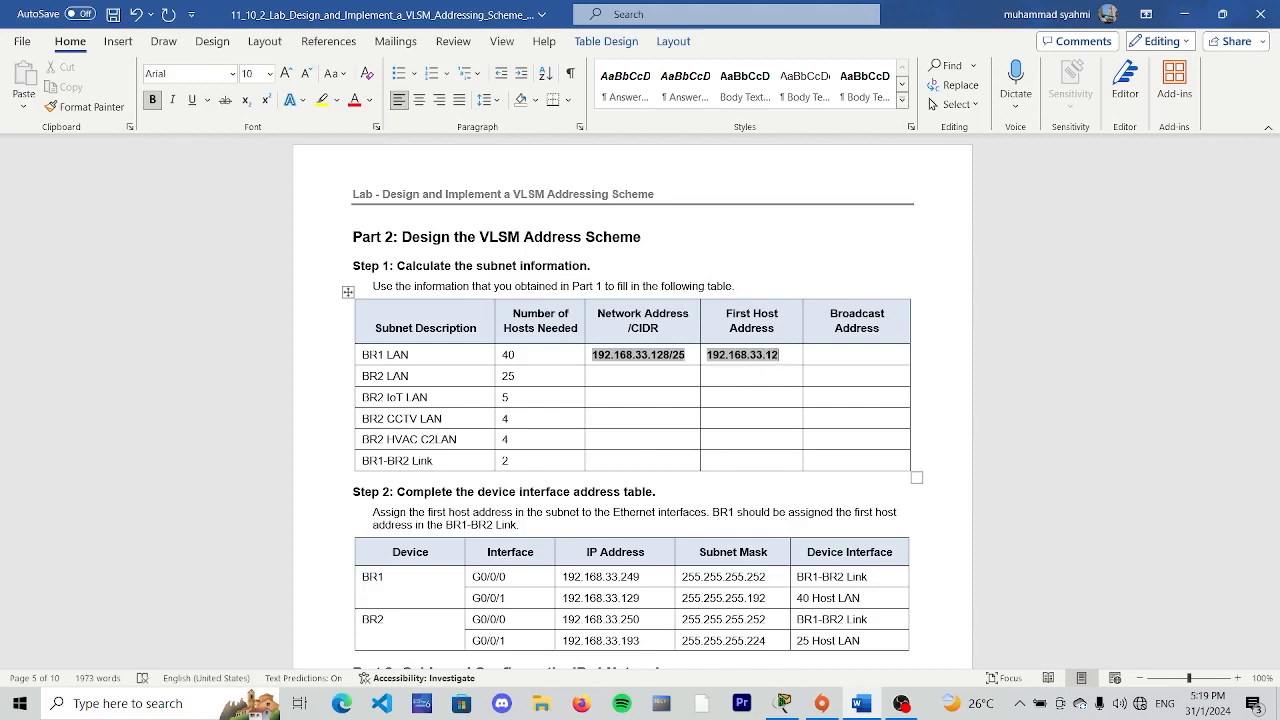
text(9)
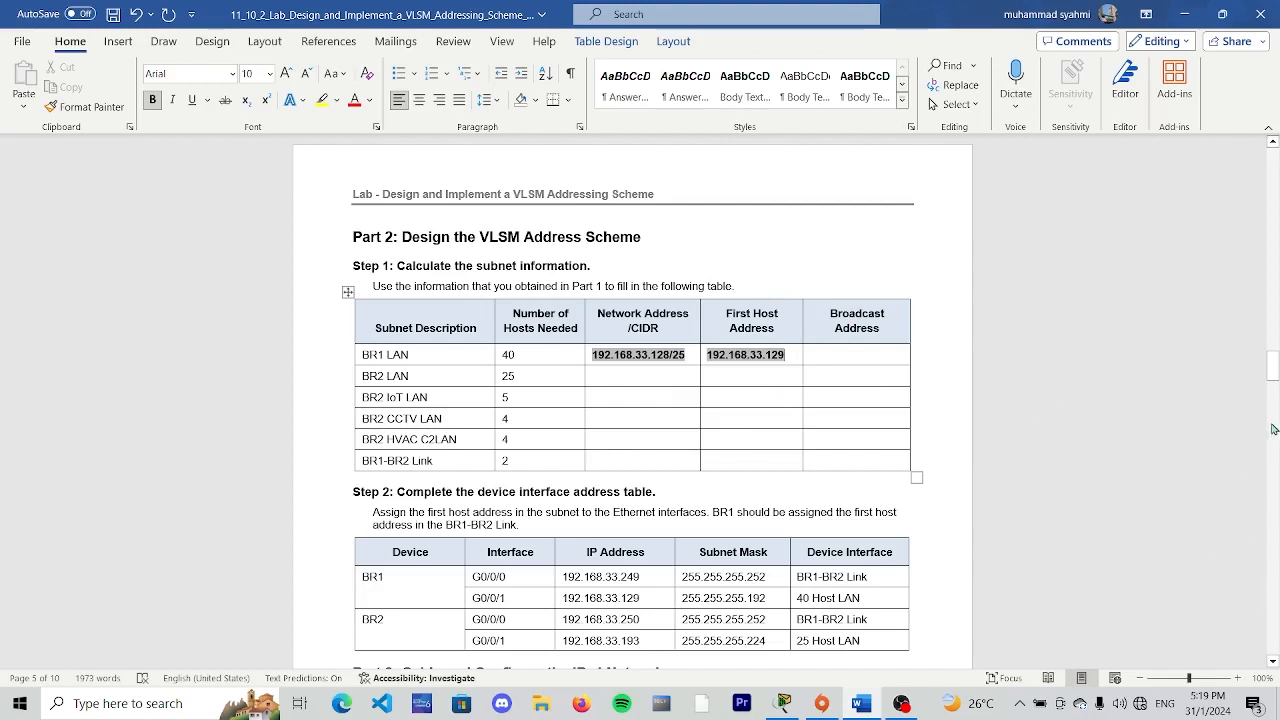
- Check the Part 1 Step 2 answers for the number of hosts the BR1 LAN mask supports, for working out its broadcast address
click(870, 351)
drag(1271, 366, 1258, 329)
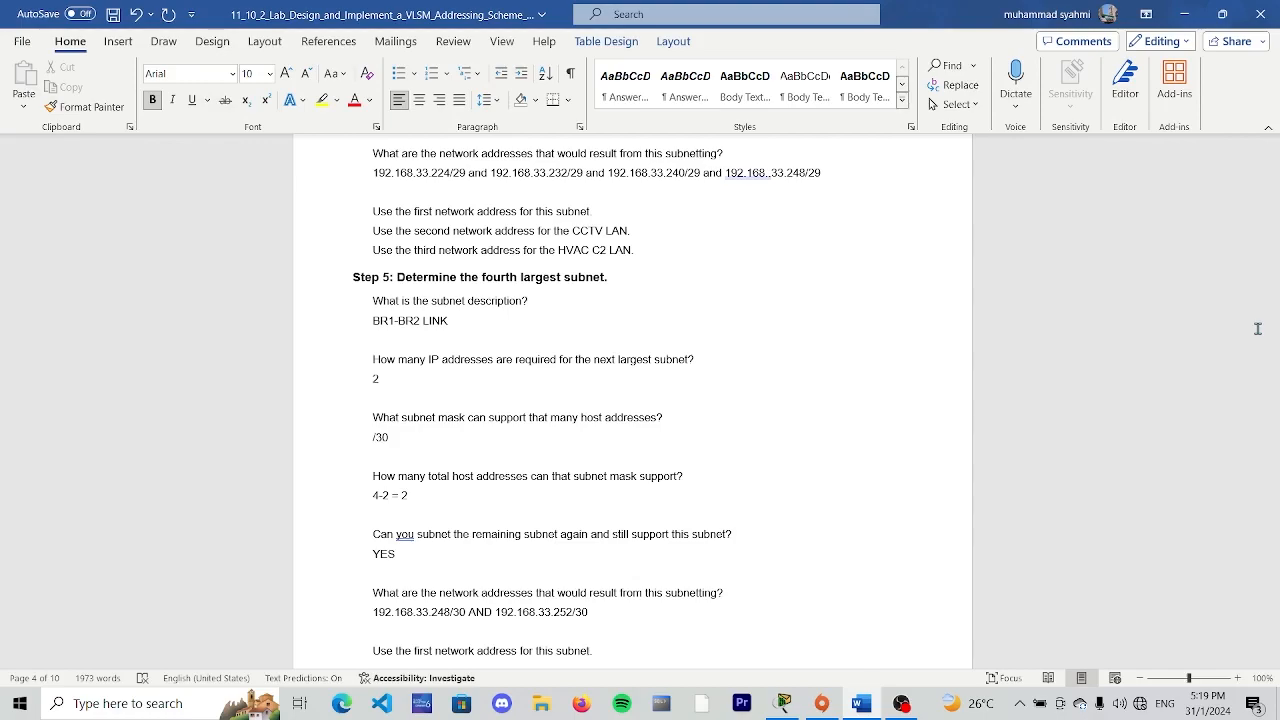
scroll(729, 400, up, 4)
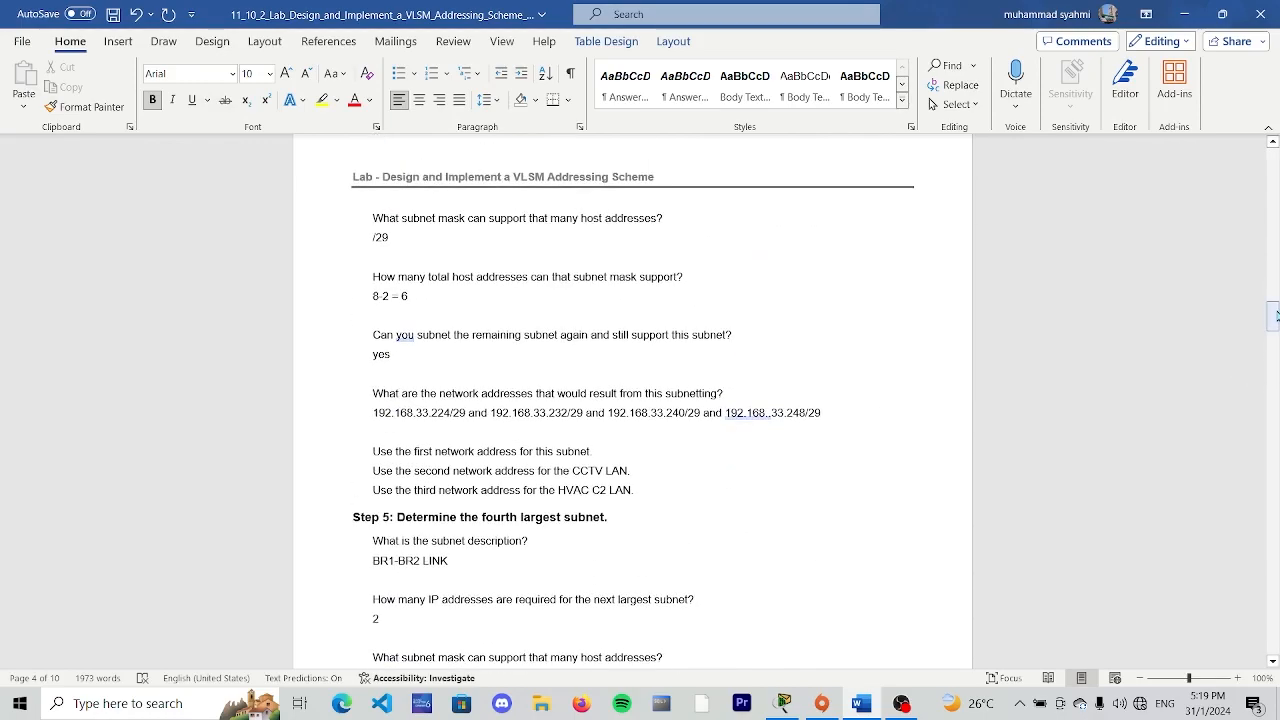
drag(1274, 314, 1274, 356)
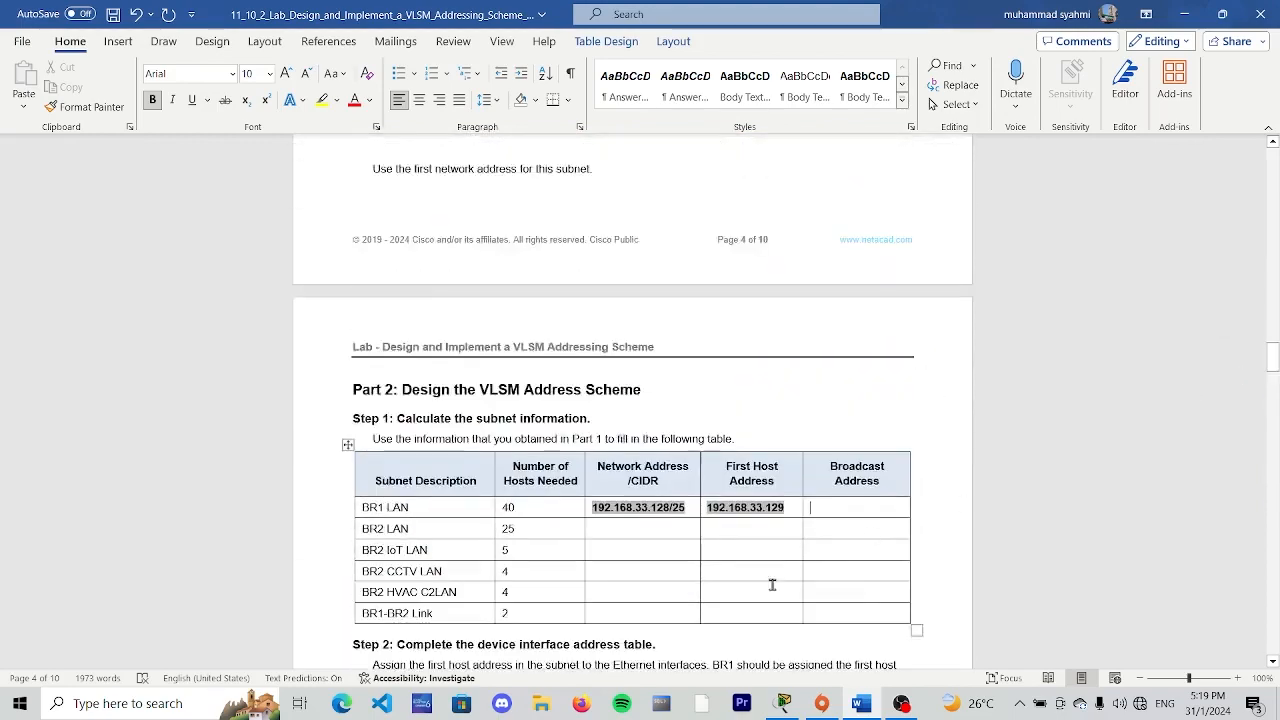
click(806, 510)
drag(1272, 362, 1274, 232)
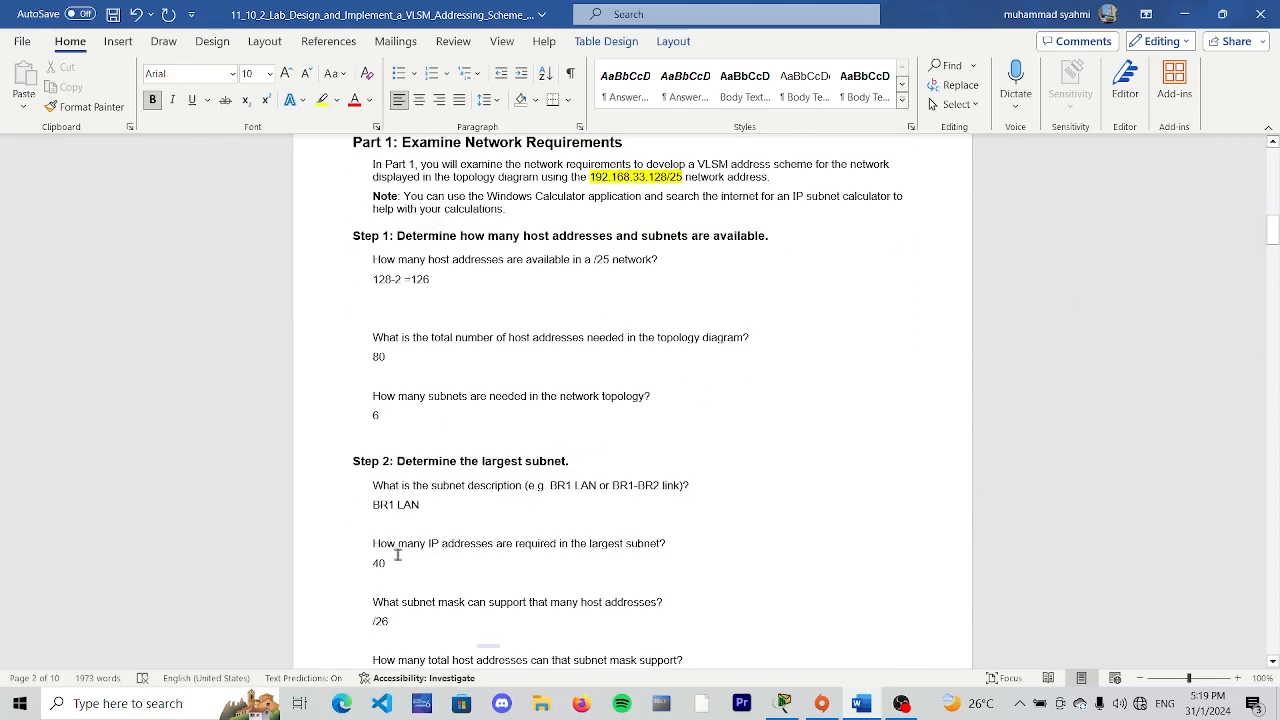
scroll(397, 555, down, 5)
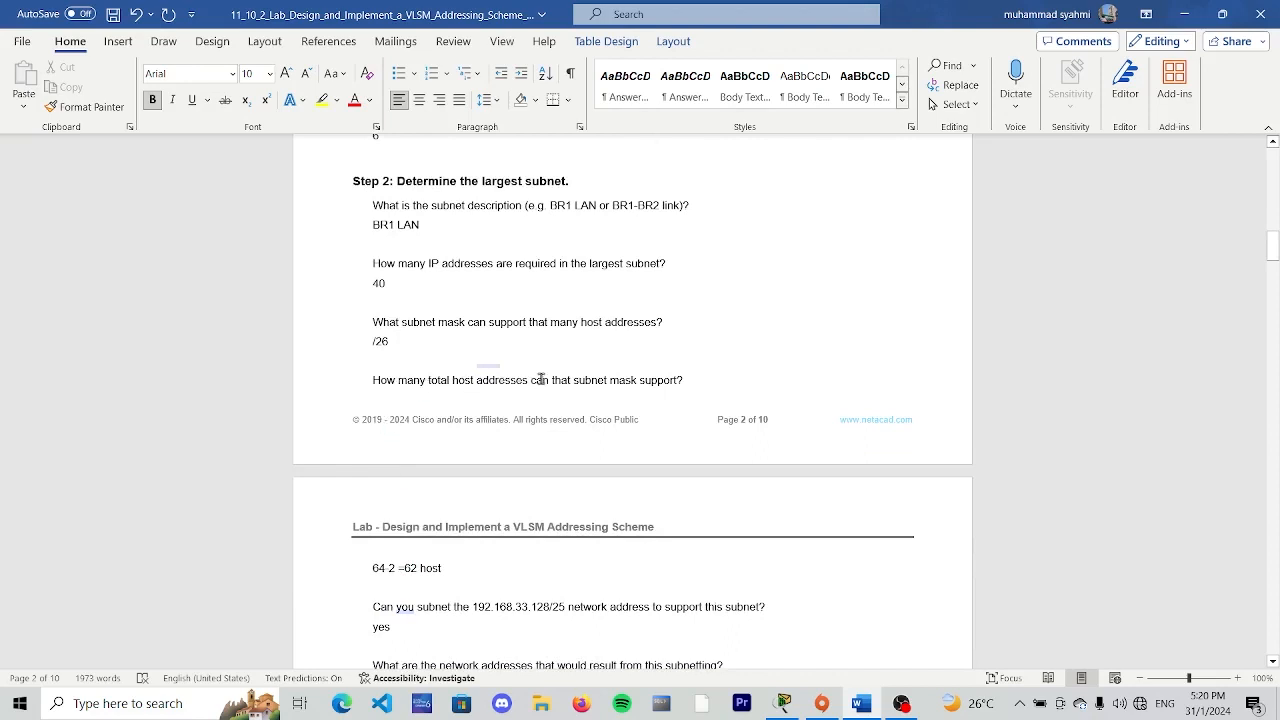
double_click(409, 568)
scroll(839, 291, down, 5)
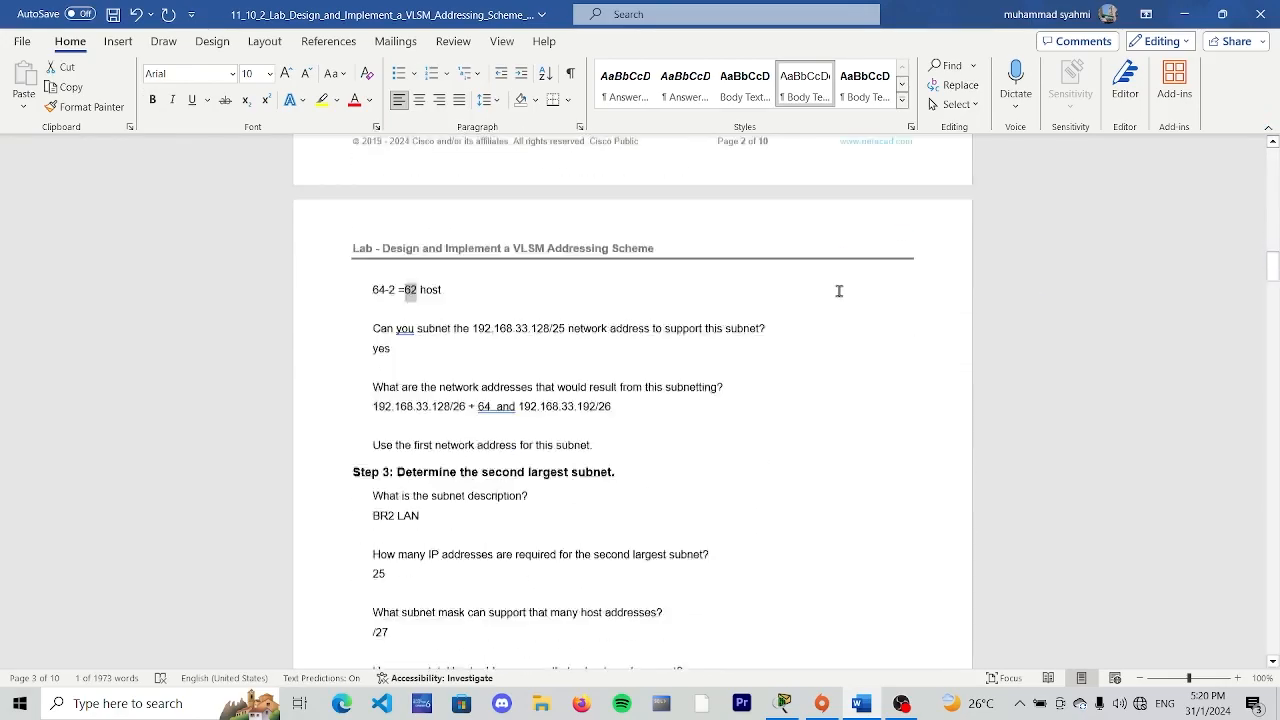
scroll(839, 291, down, 20)
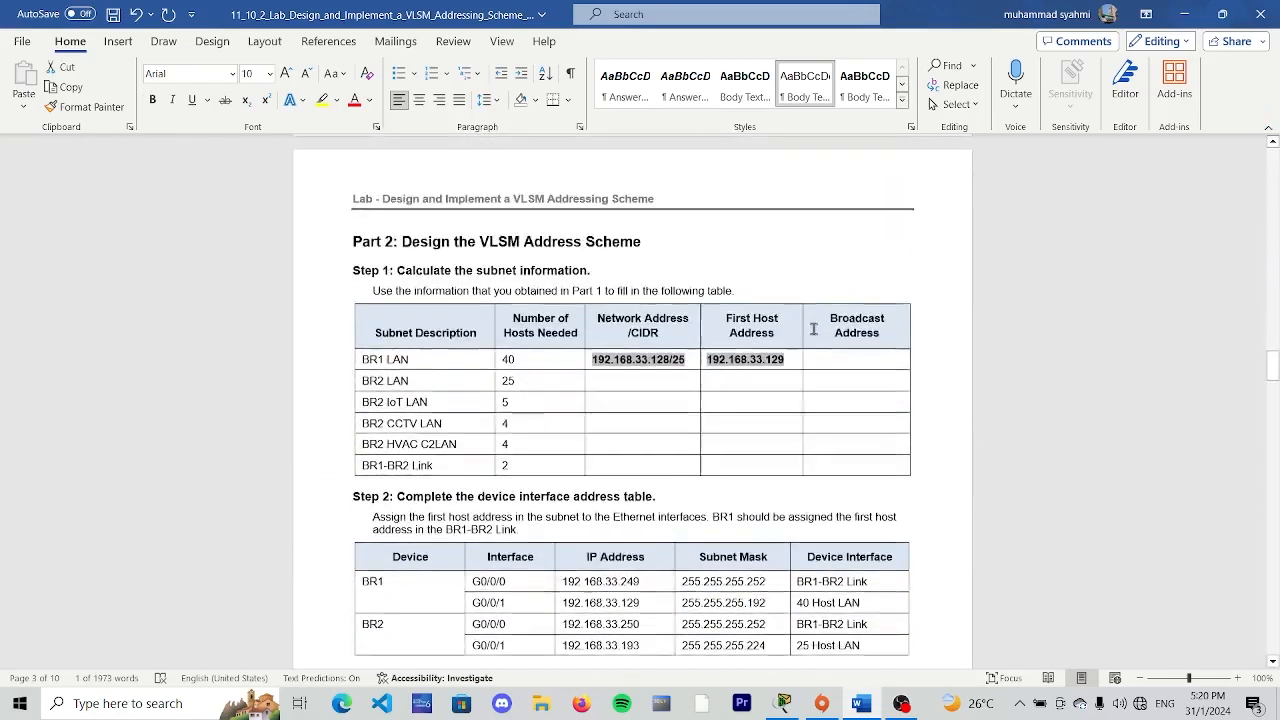
scroll(814, 329, down, 10)
scroll(814, 323, up, 10)
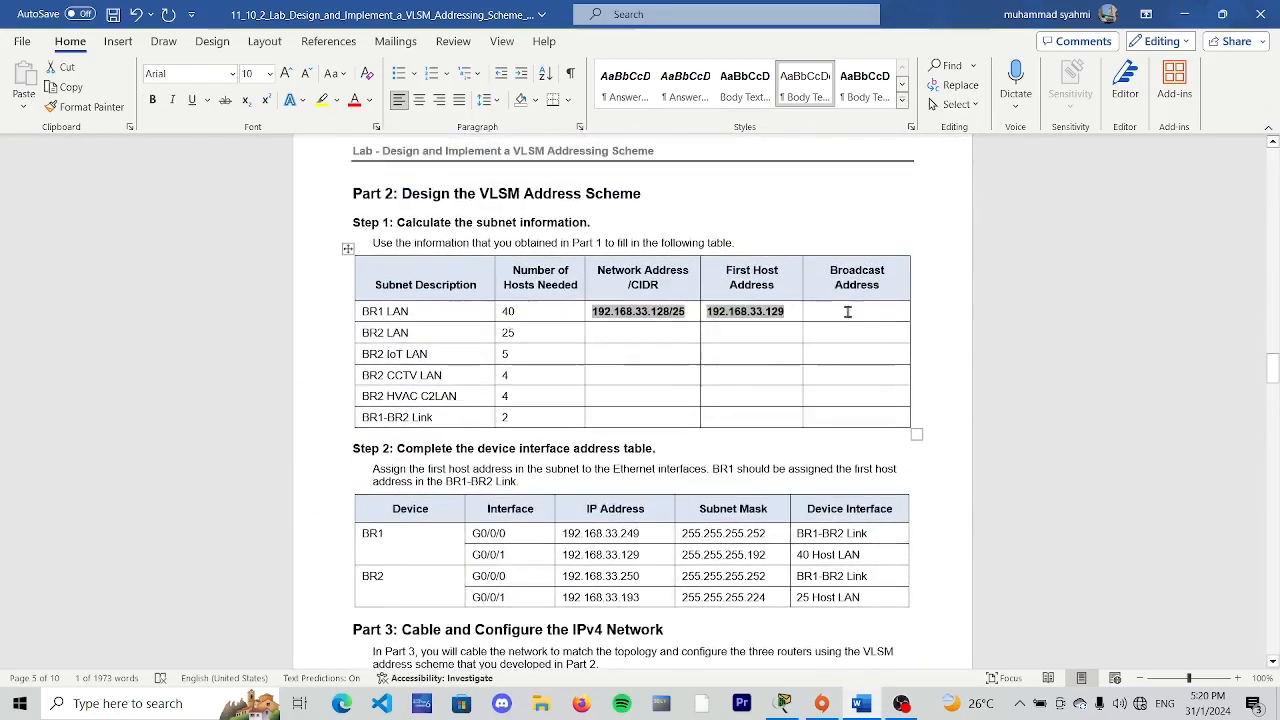
- Enter "192.168.33.191" as the BR1 LAN broadcast address, and append "+62" to its first host address
click(848, 311)
text(1)
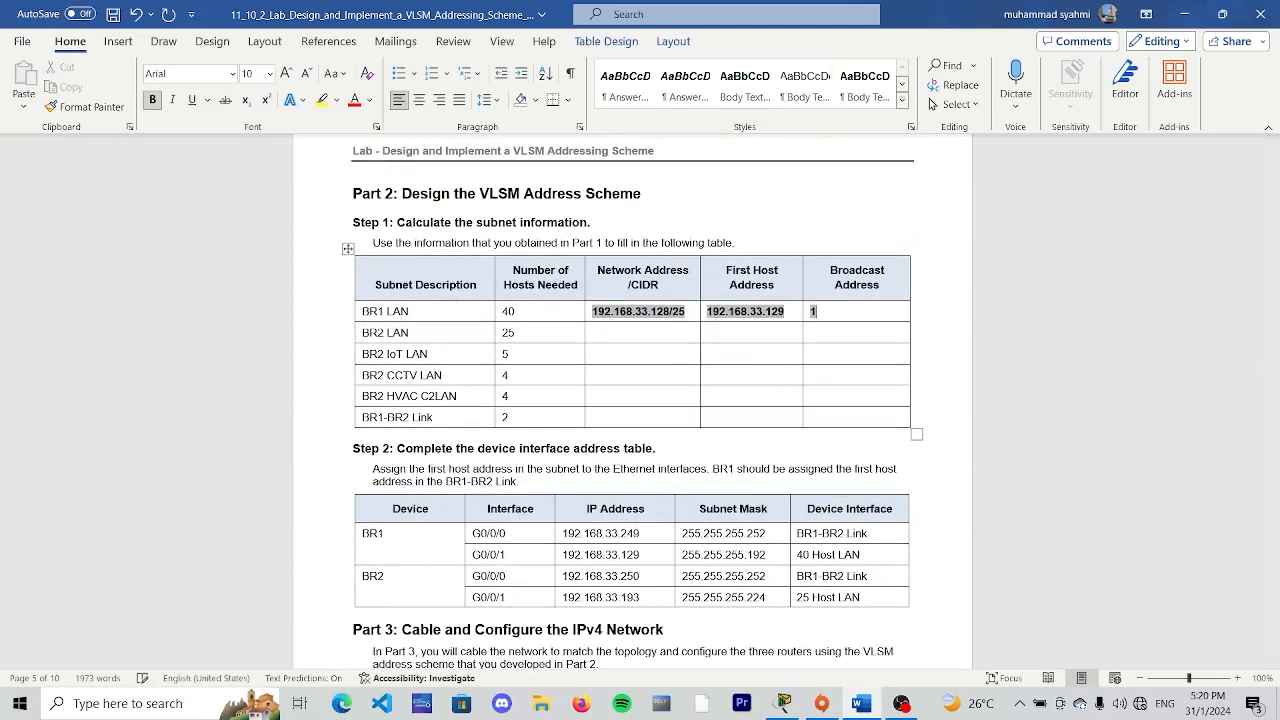
text(92.168.33.129 )
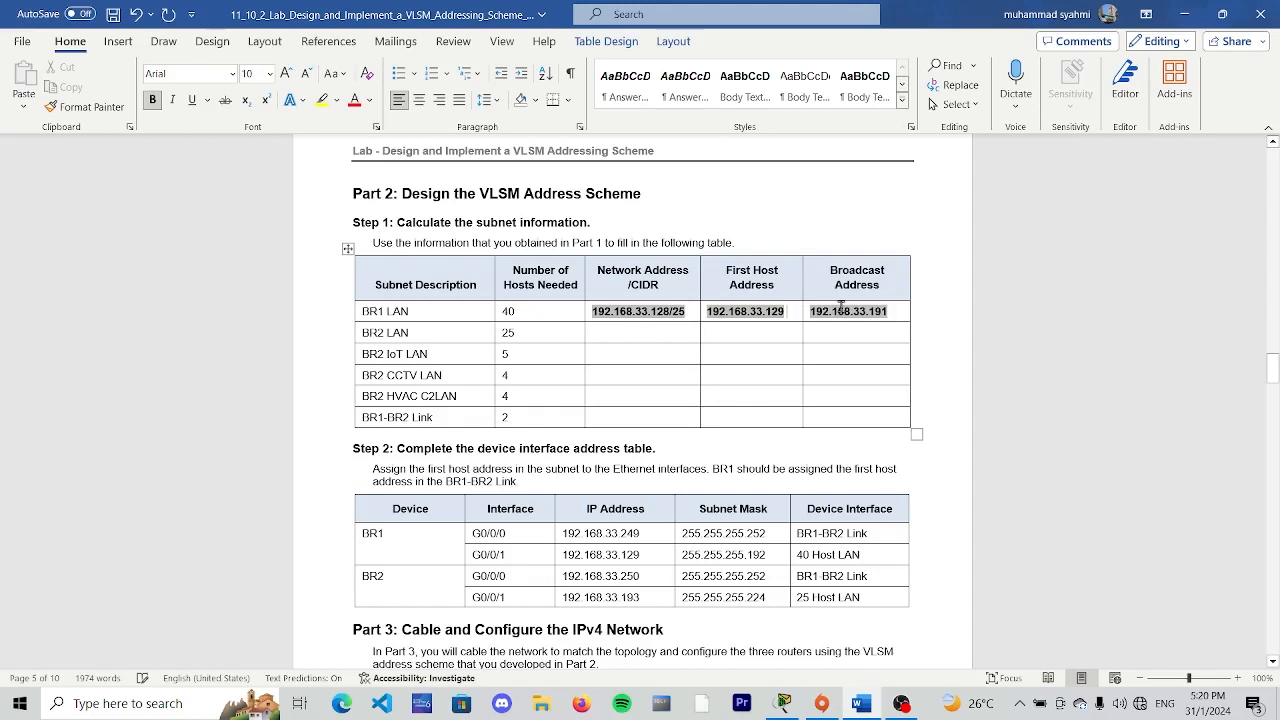
text(+)
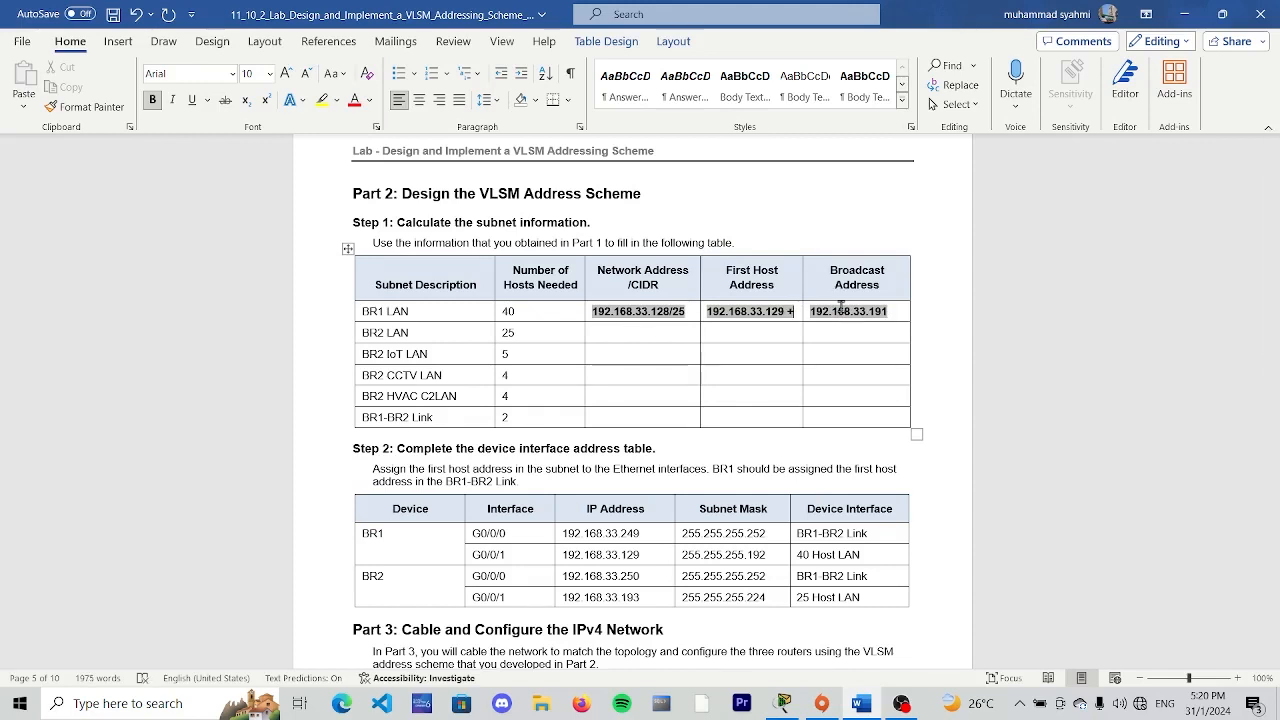
text(62)
- Review the Part 1 Step 2 and Step 3 answers for the BR2 LAN's network address and subnet mask
click(655, 346)
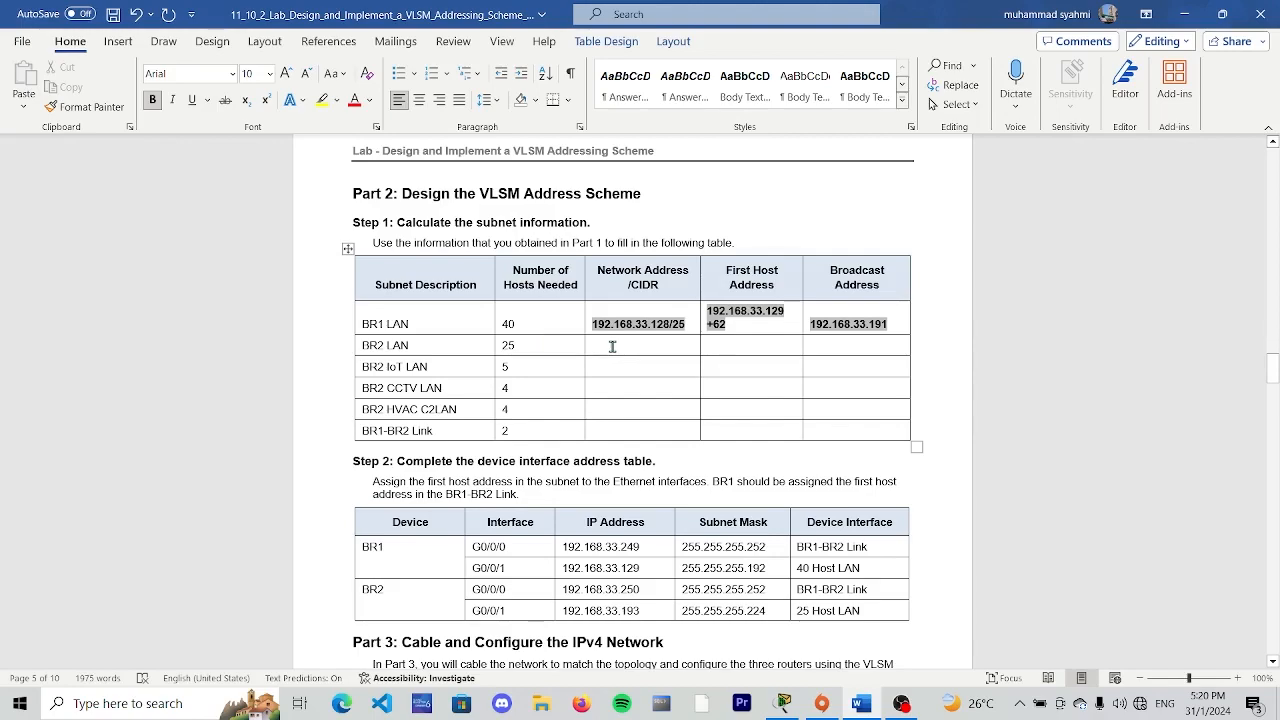
scroll(612, 346, up, 20)
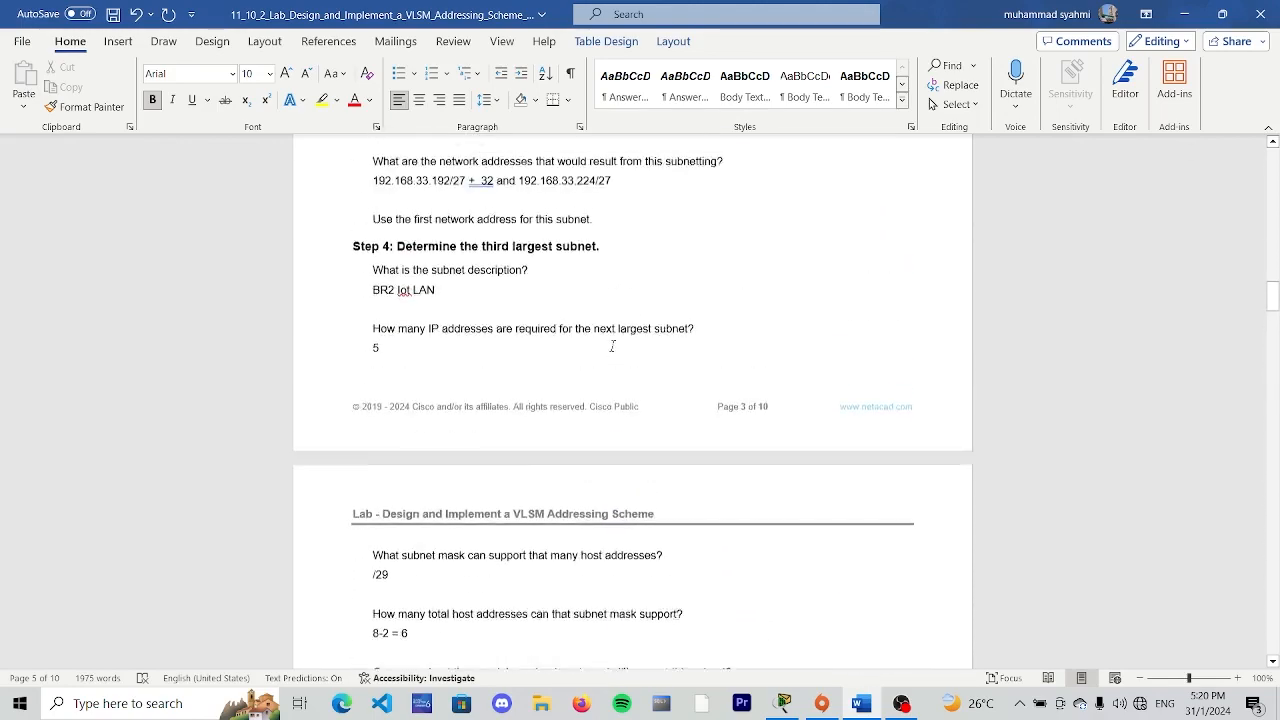
scroll(612, 346, up, 15)
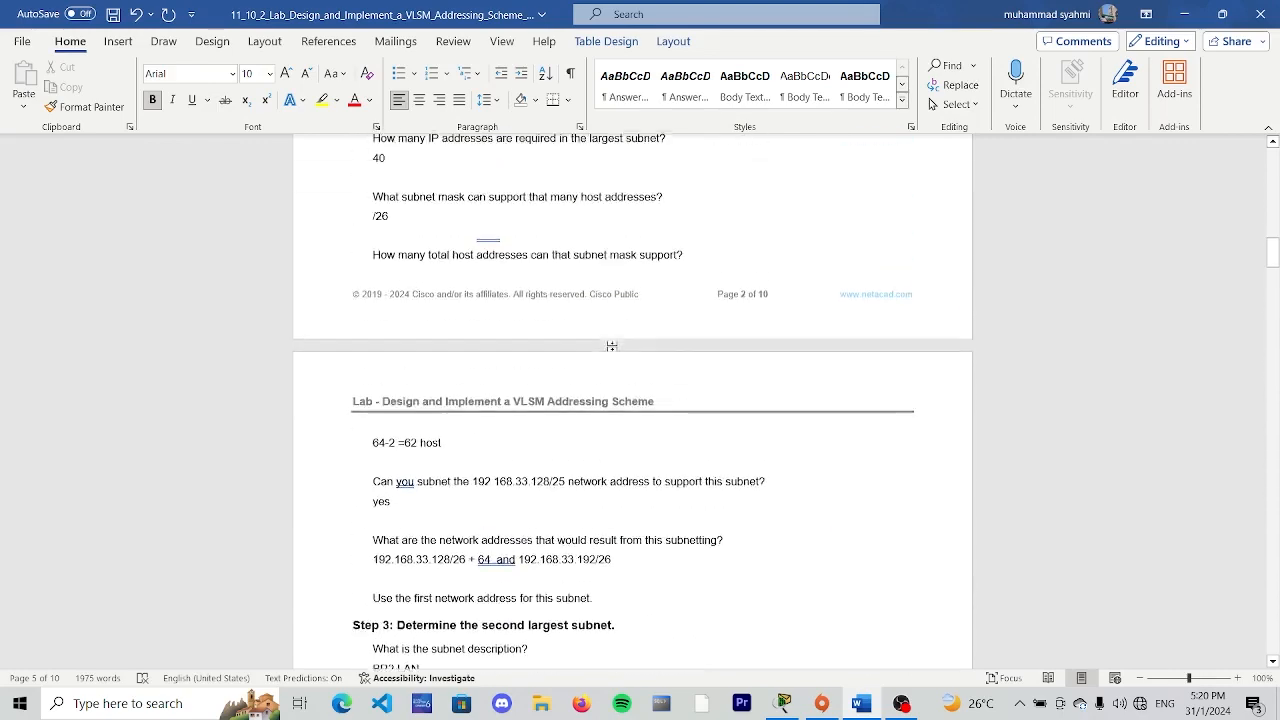
scroll(612, 346, up, 3)
scroll(612, 346, up, 2)
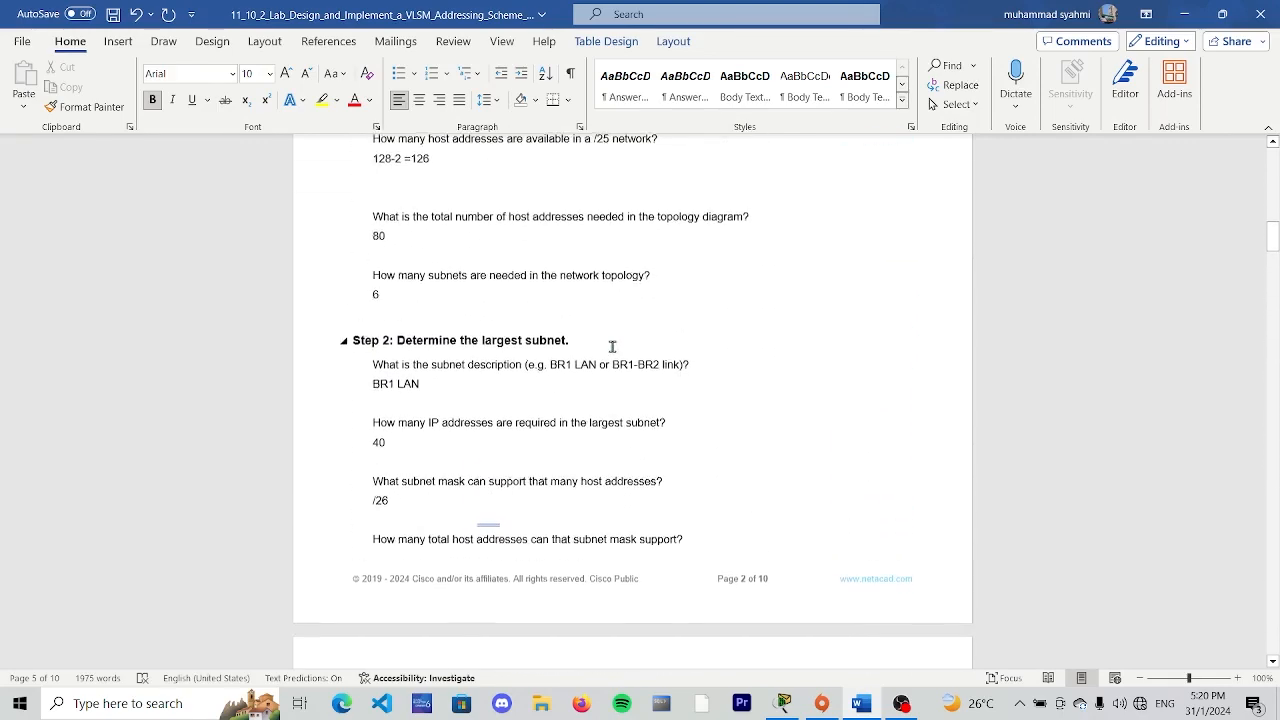
scroll(454, 352, down, 5)
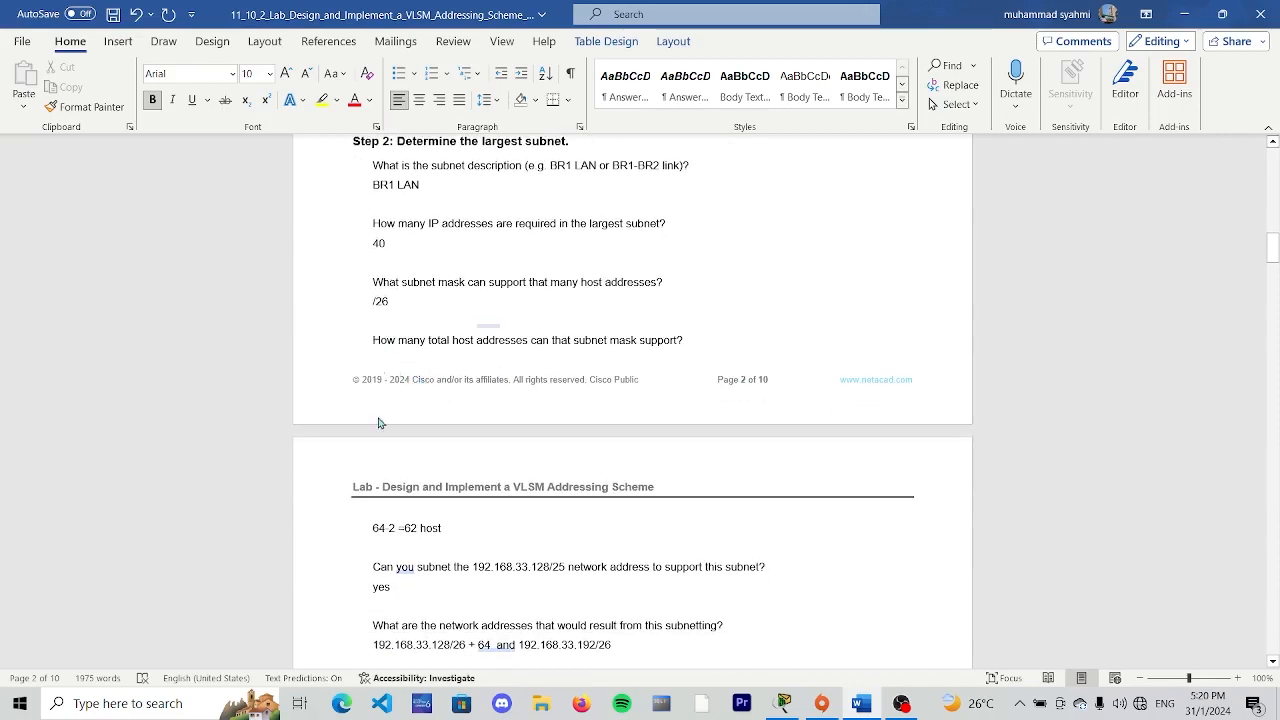
scroll(436, 511, down, 3)
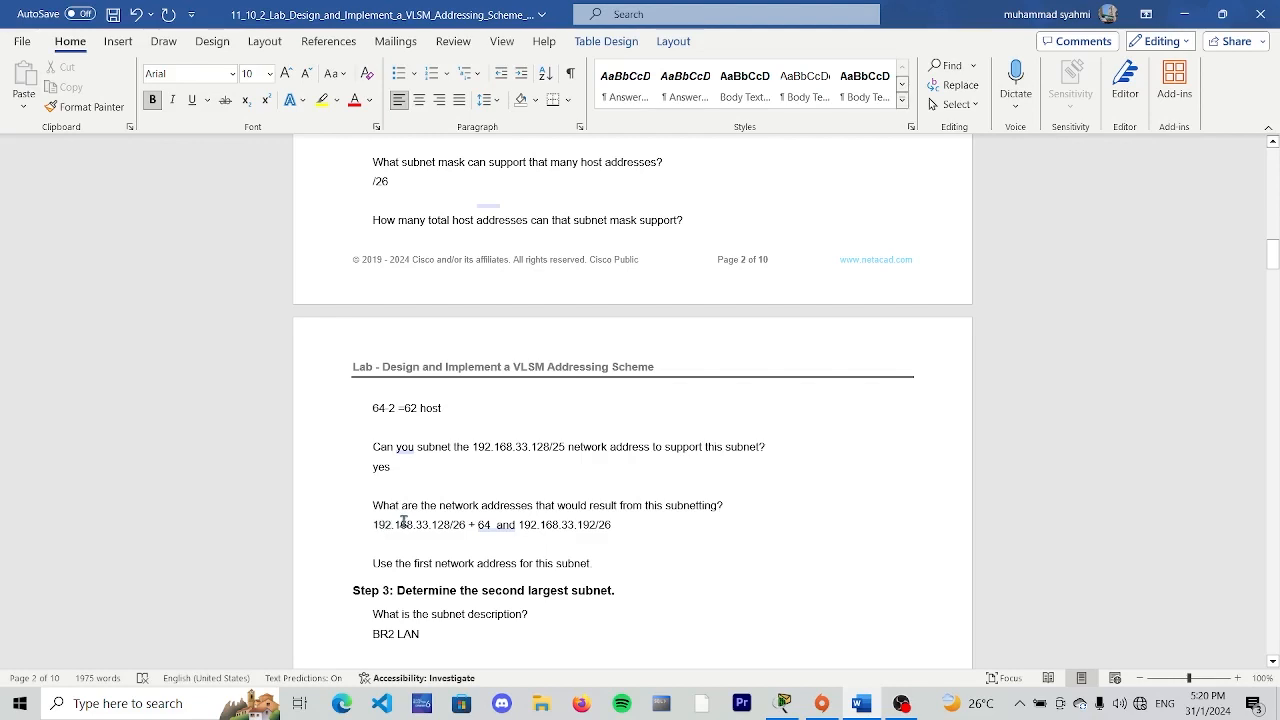
click(621, 524)
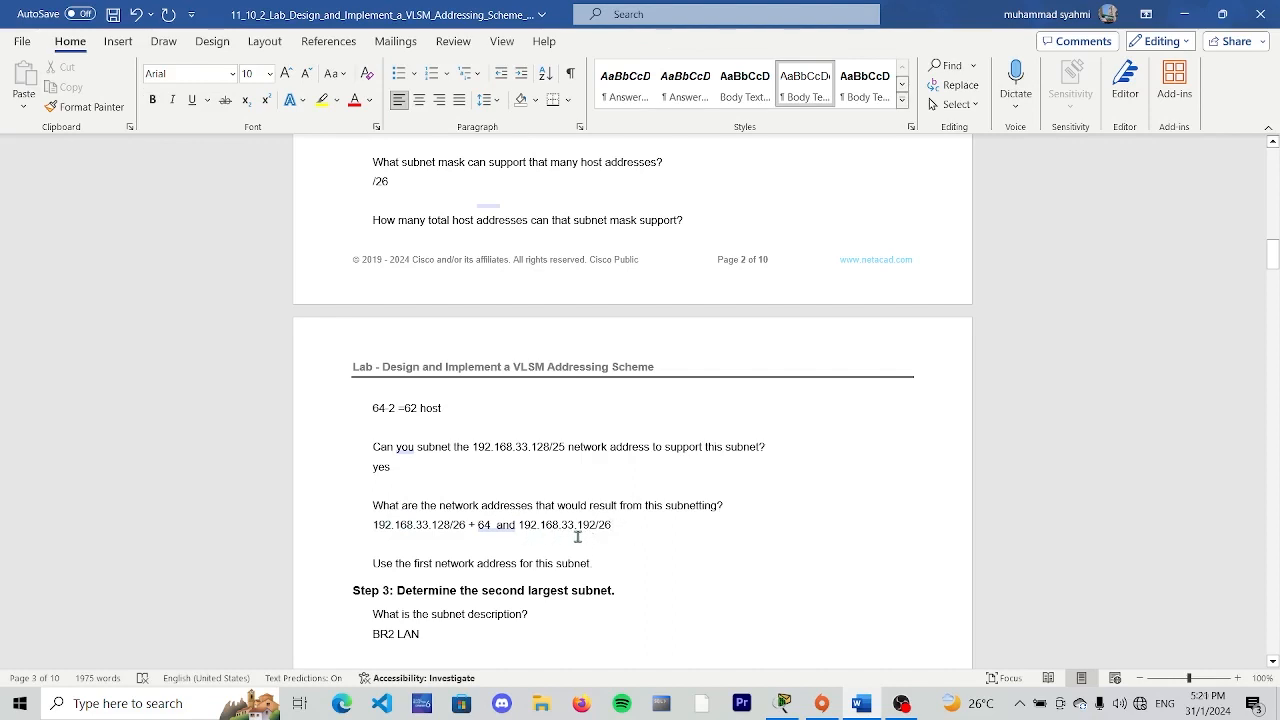
scroll(600, 528, down, 5)
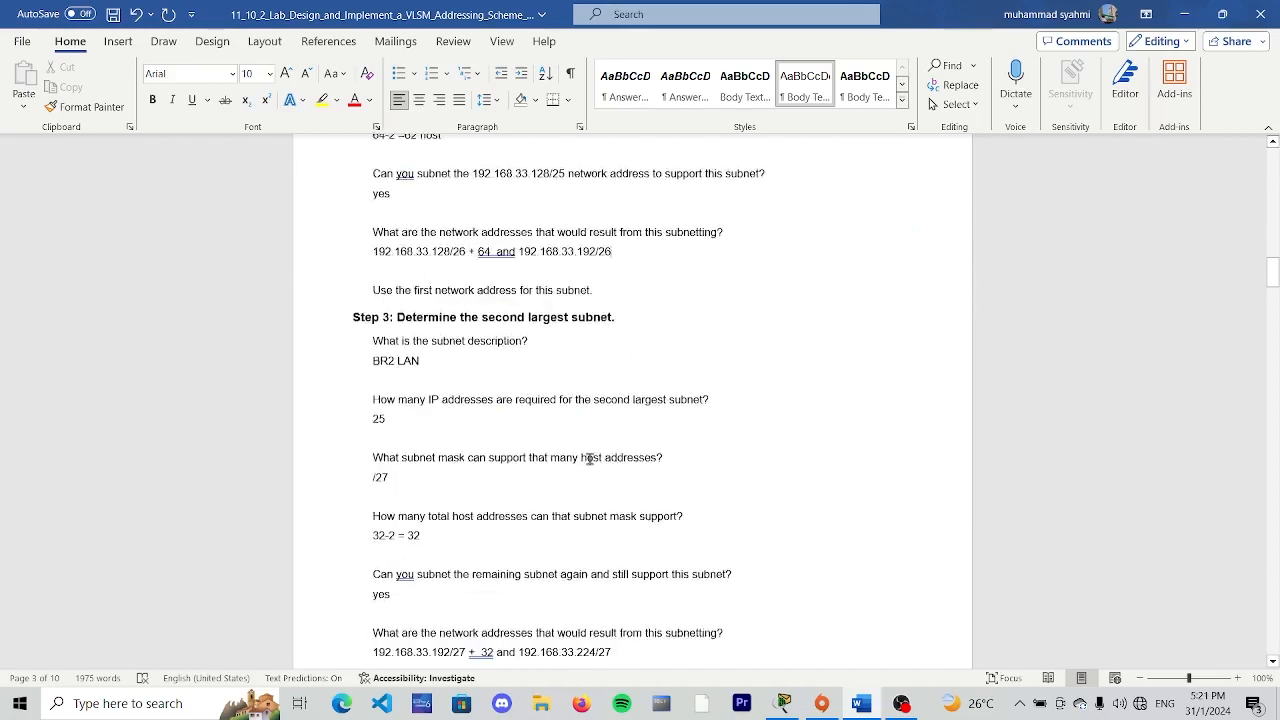
scroll(645, 380, down, 15)
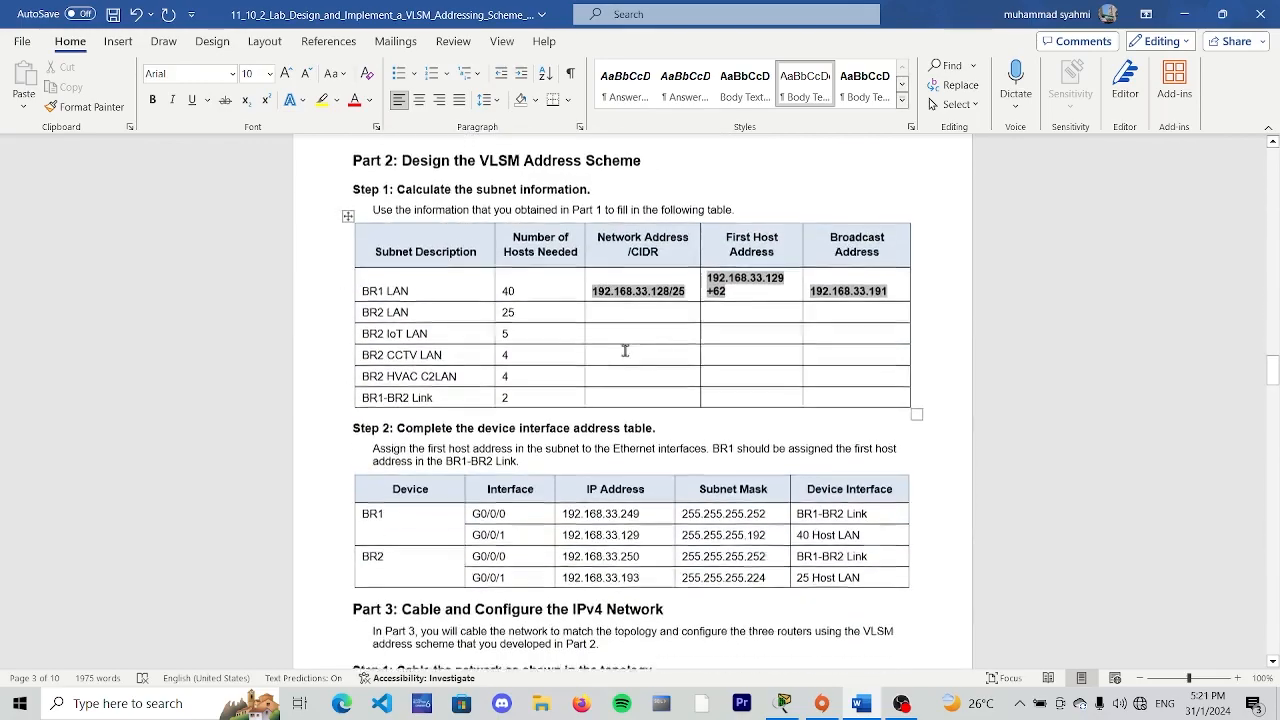
- Enter "192.168.33.192/27" as the BR2 LAN network address in the Part 2 subnet table
click(650, 300)
text(192.)
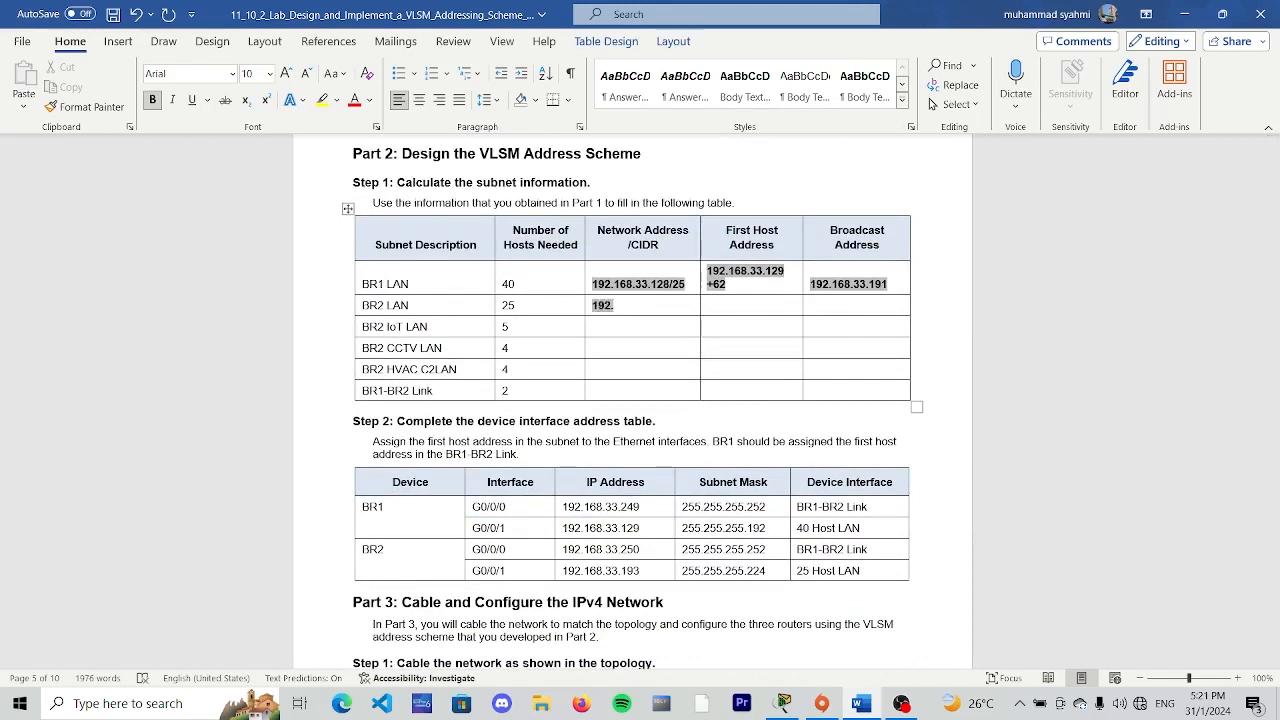
text(168.33.192/27)
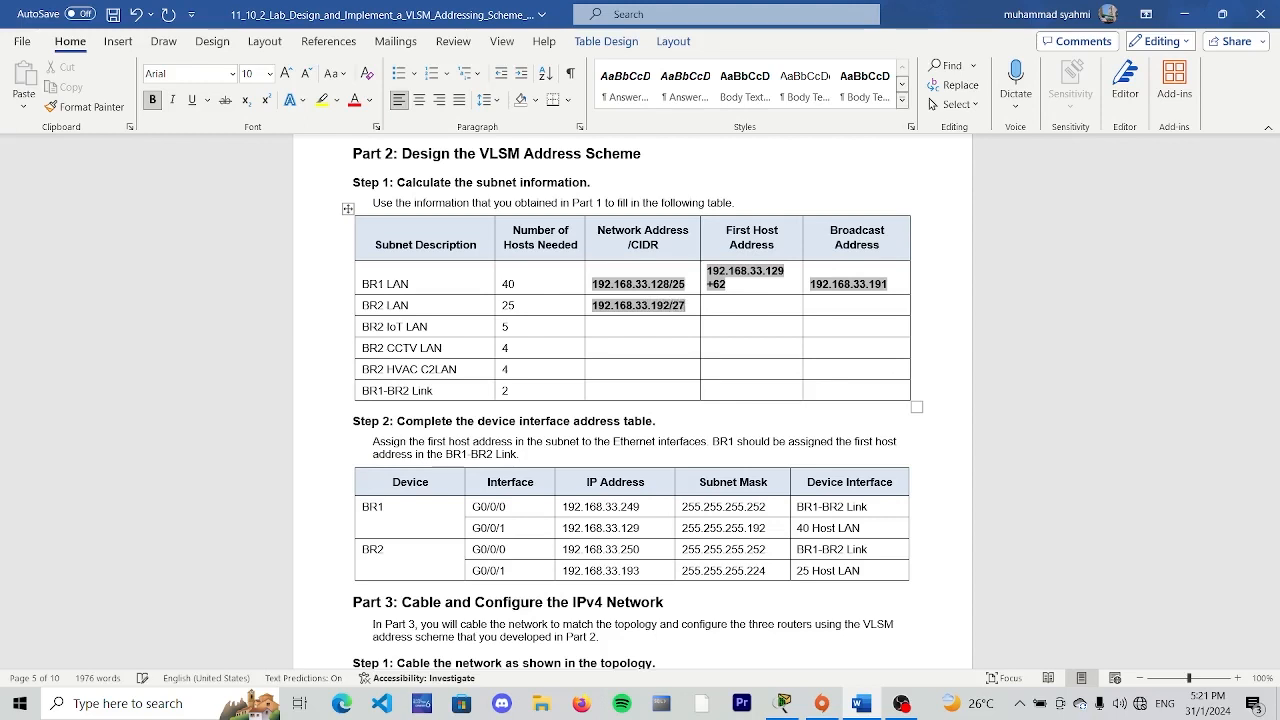
click(764, 308)
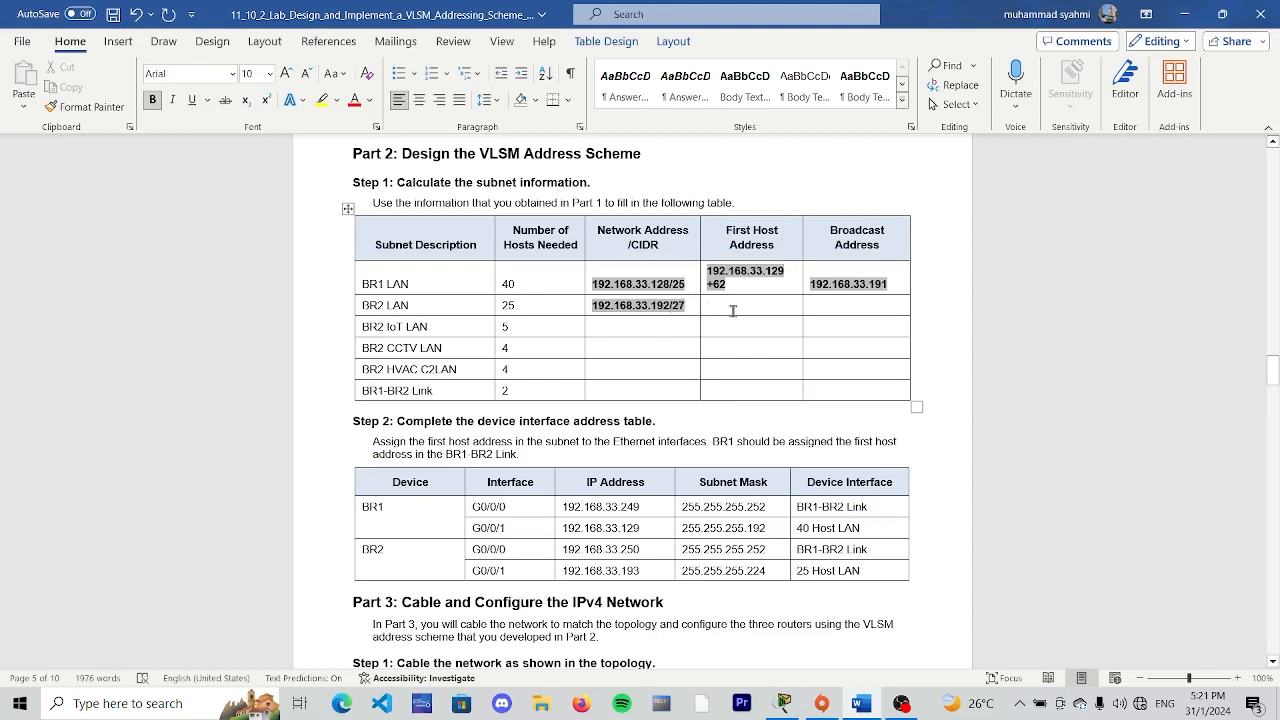
- Enter "192.168.33.193" as the BR2 LAN first host address in the Part 2 subnet table
text(192.)
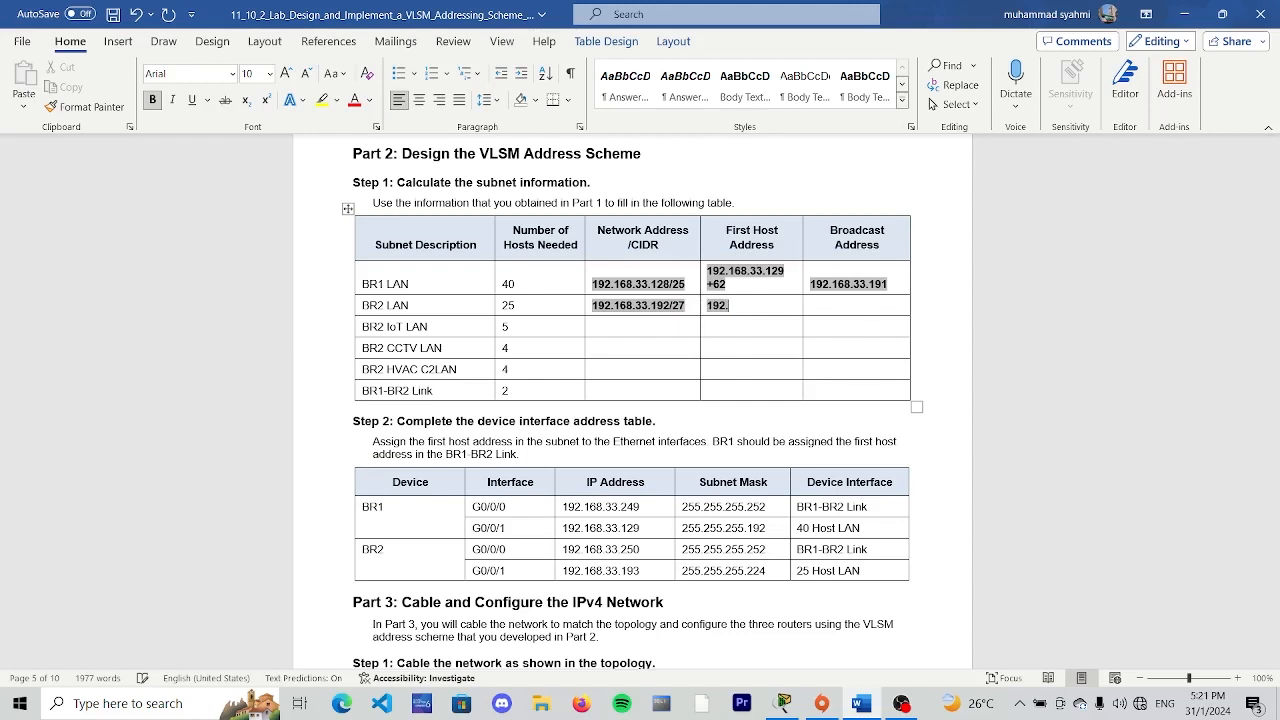
text(168.33.193)
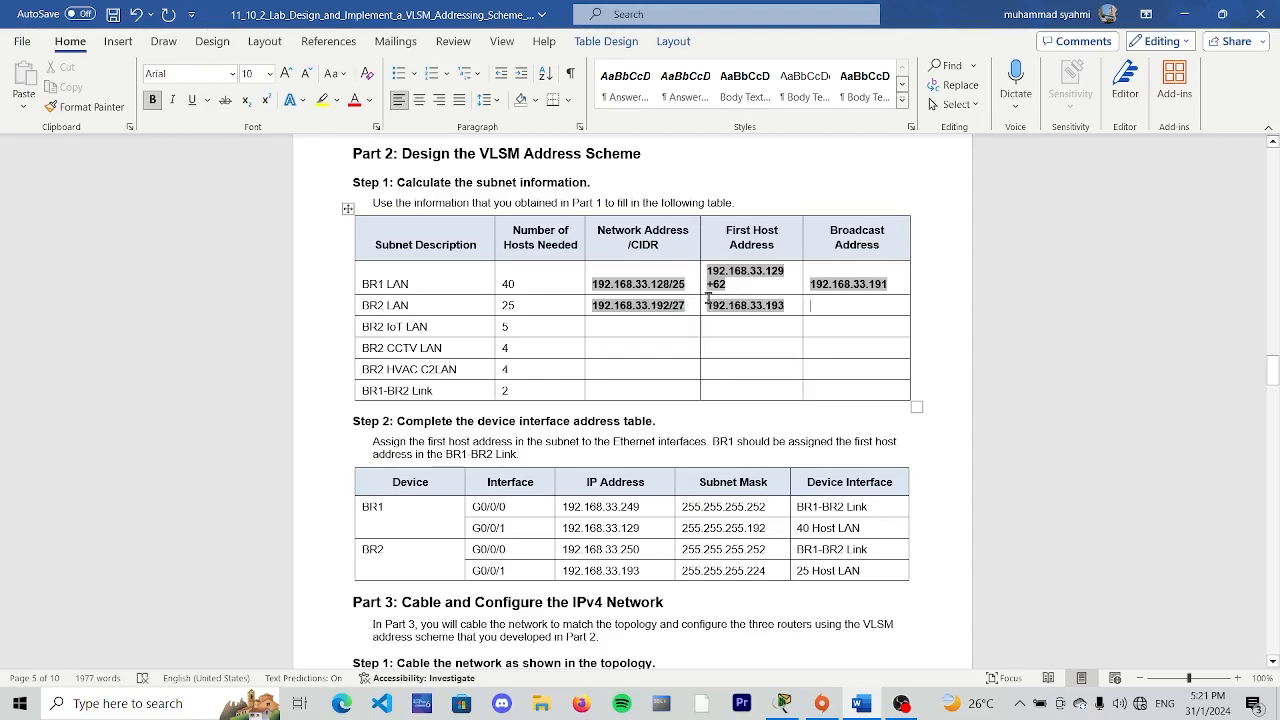
- Correct the Part 1 Step 3 answer for total host addresses supported by the BR2 LAN mask to "32-2 = 30"
scroll(710, 300, up, 20)
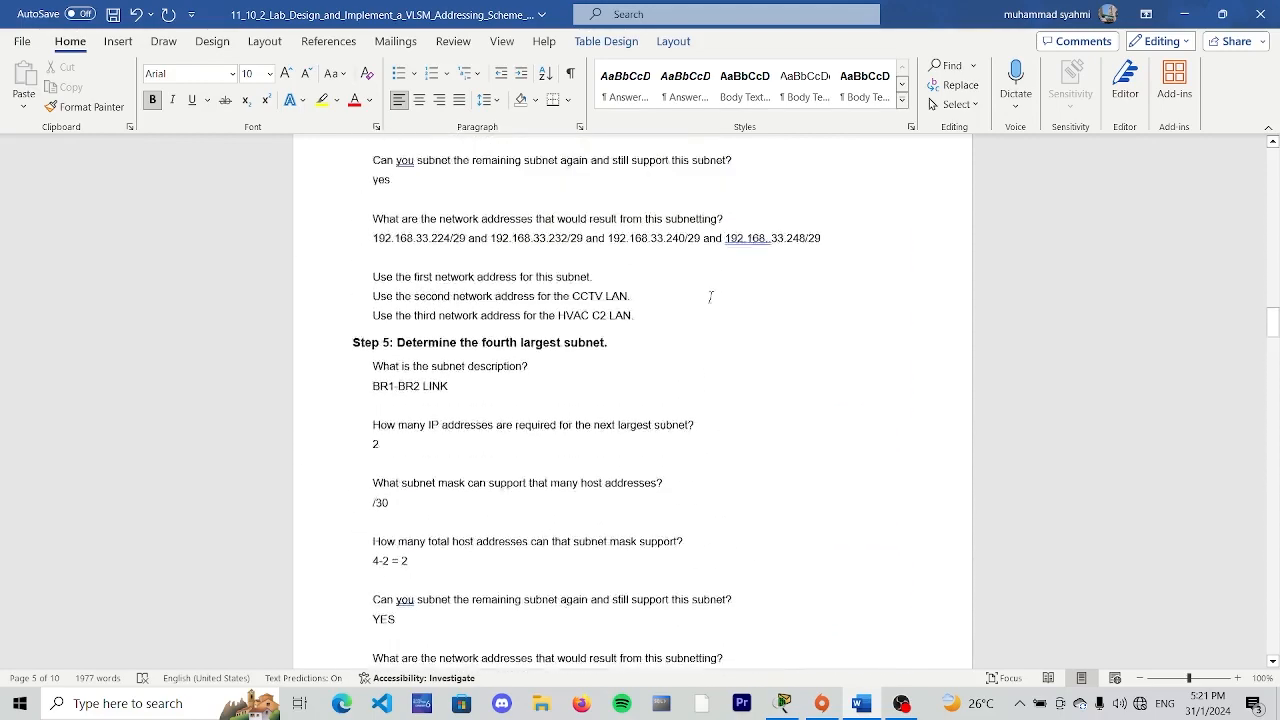
scroll(710, 300, up, 20)
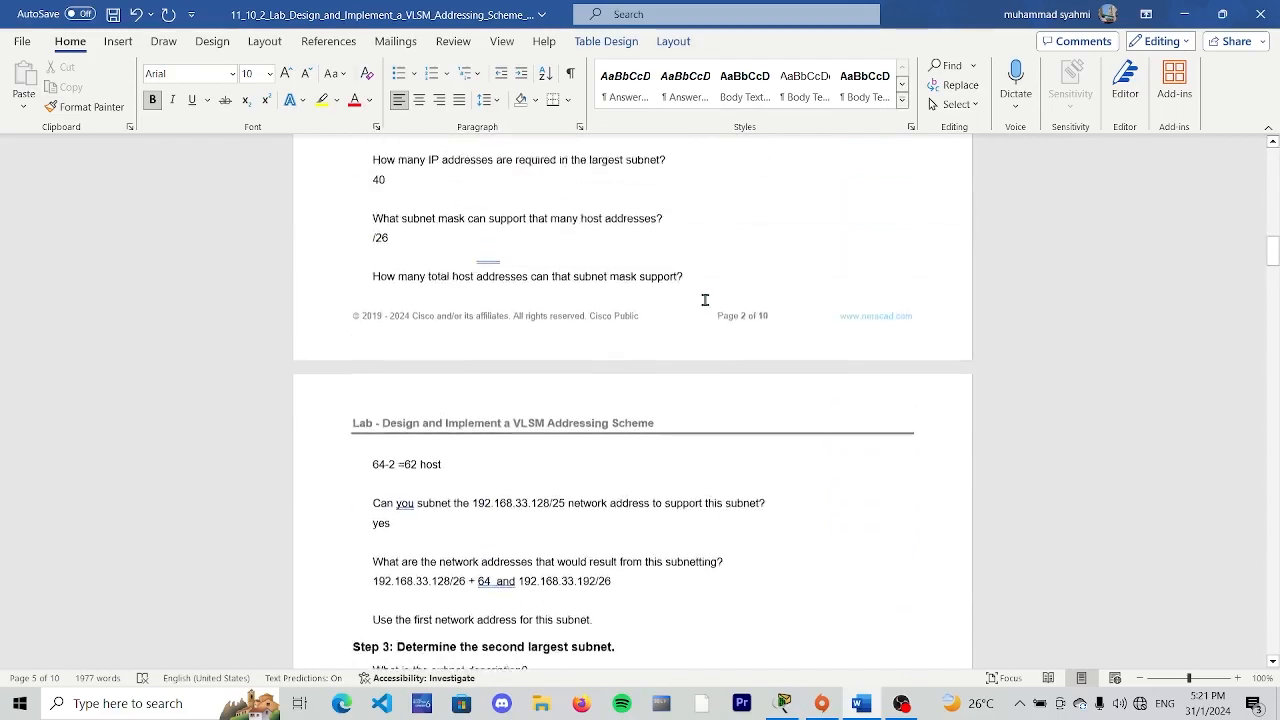
scroll(690, 300, up, 8)
scroll(666, 290, down, 9)
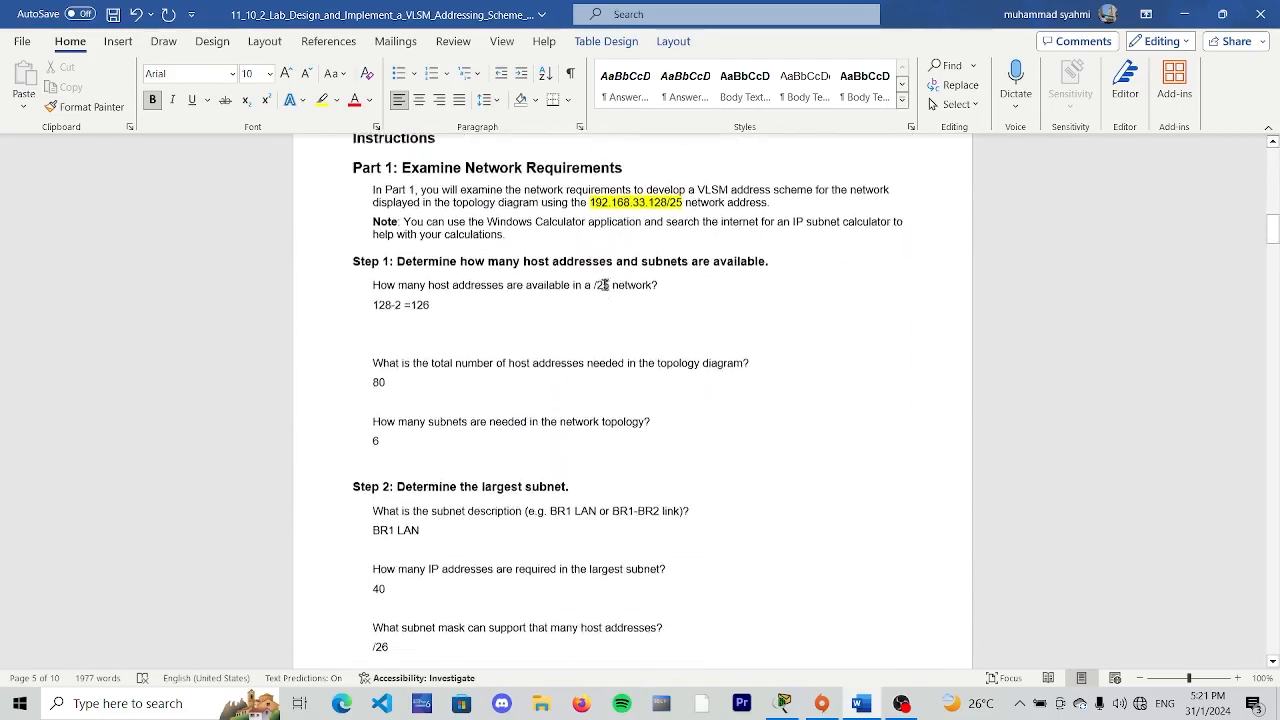
scroll(527, 296, down, 10)
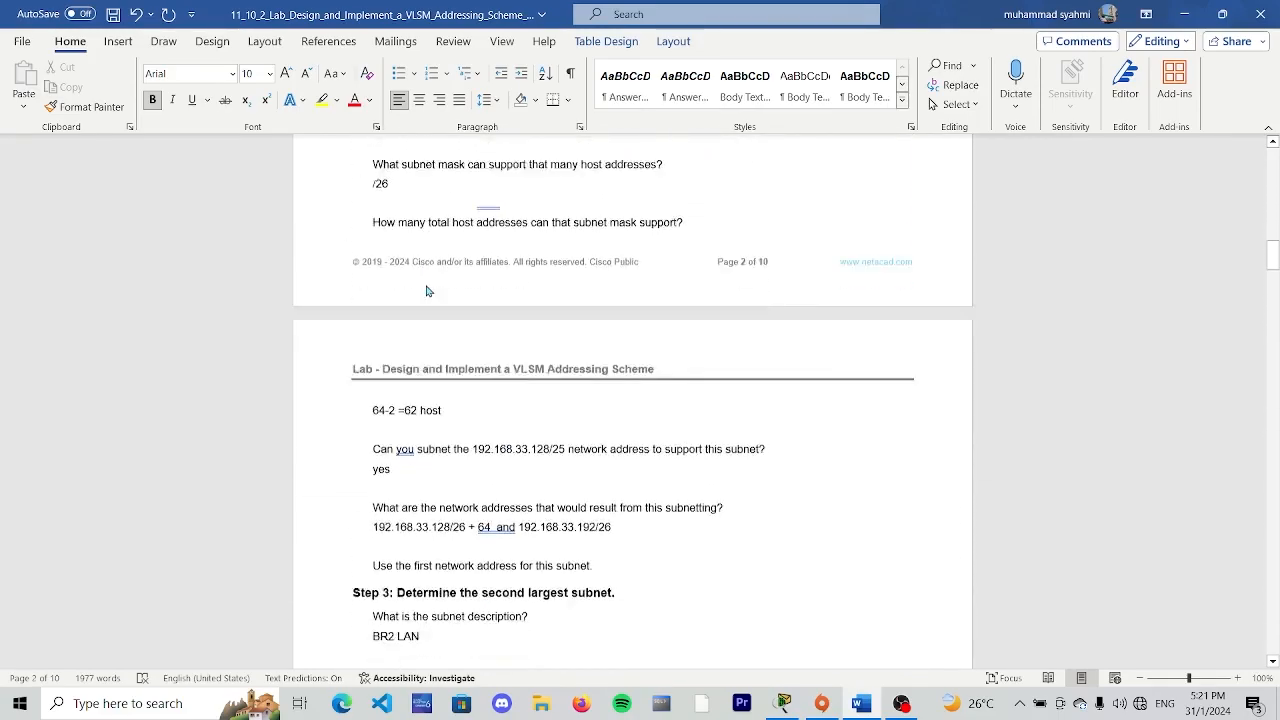
scroll(425, 287, down, 3)
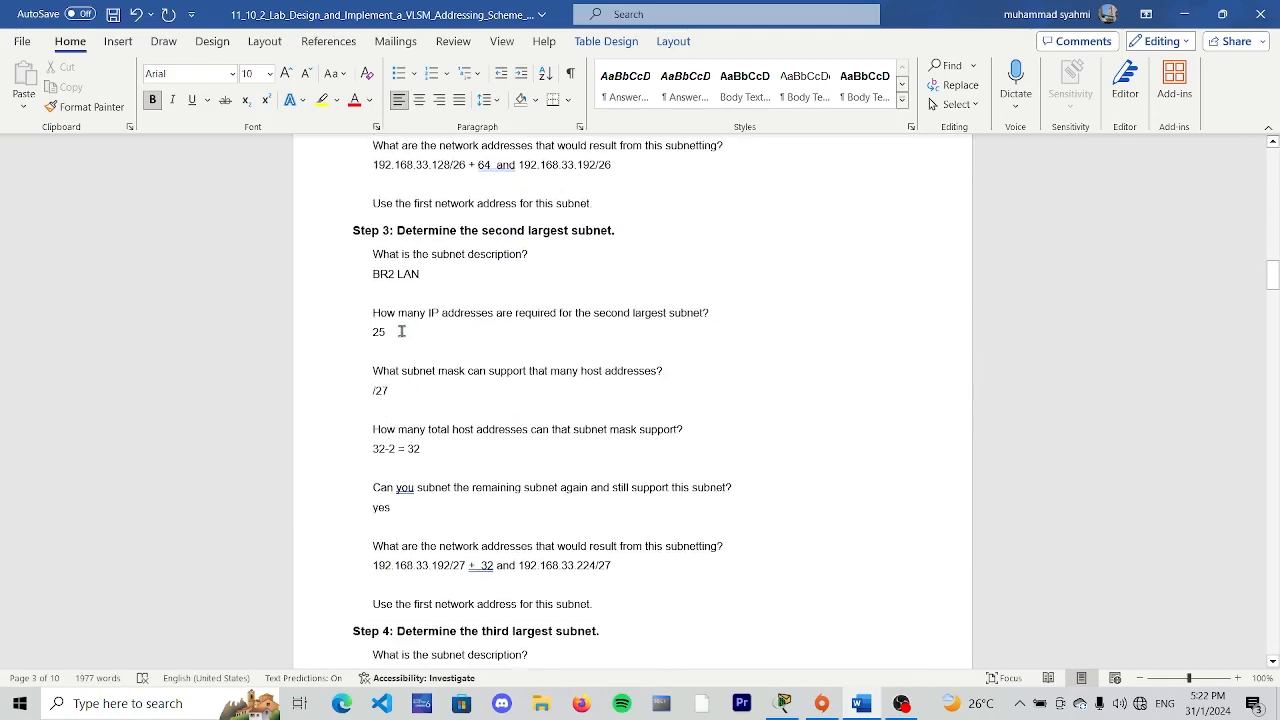
drag(400, 332, 354, 333)
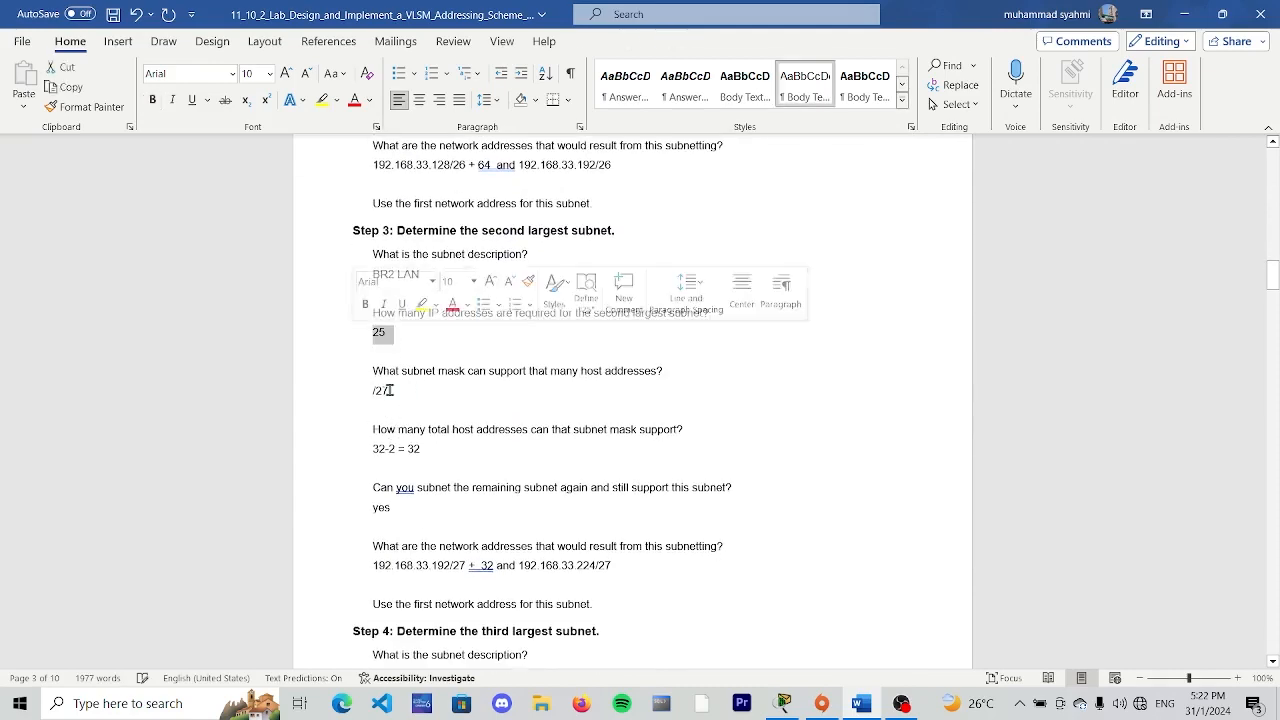
drag(424, 448, 366, 446)
click(424, 446)
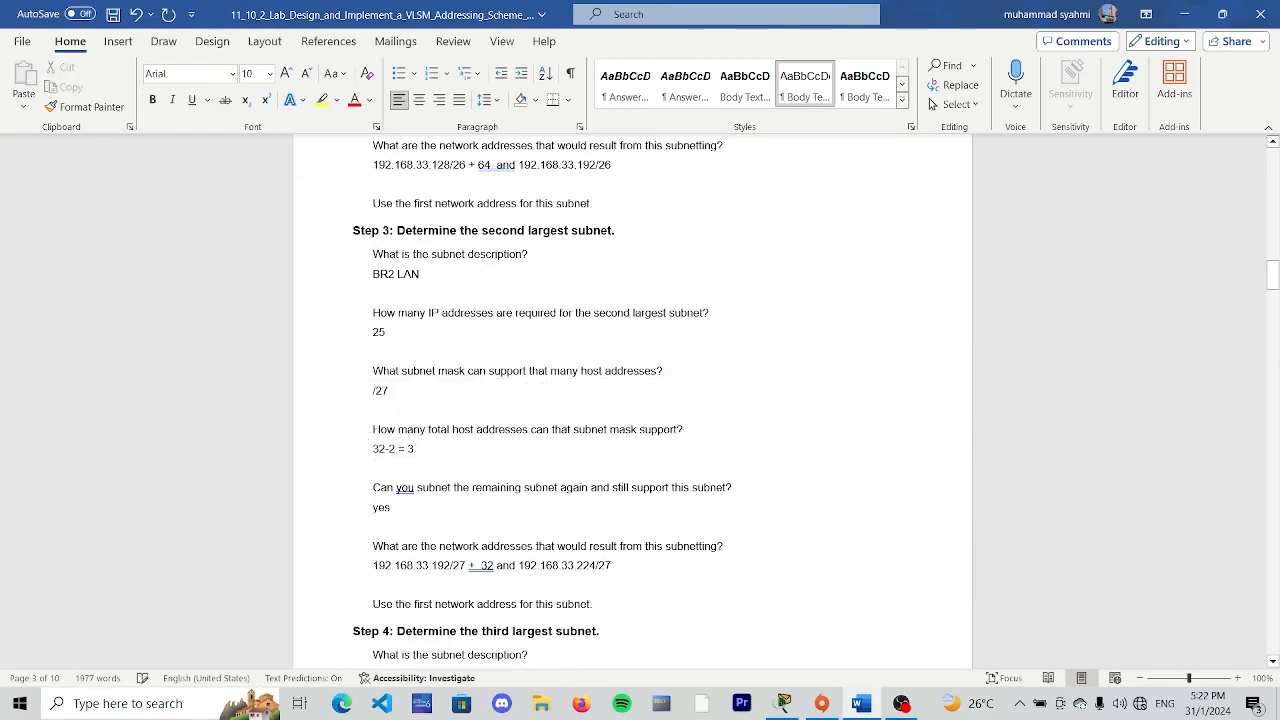
text(0)
click(343, 451)
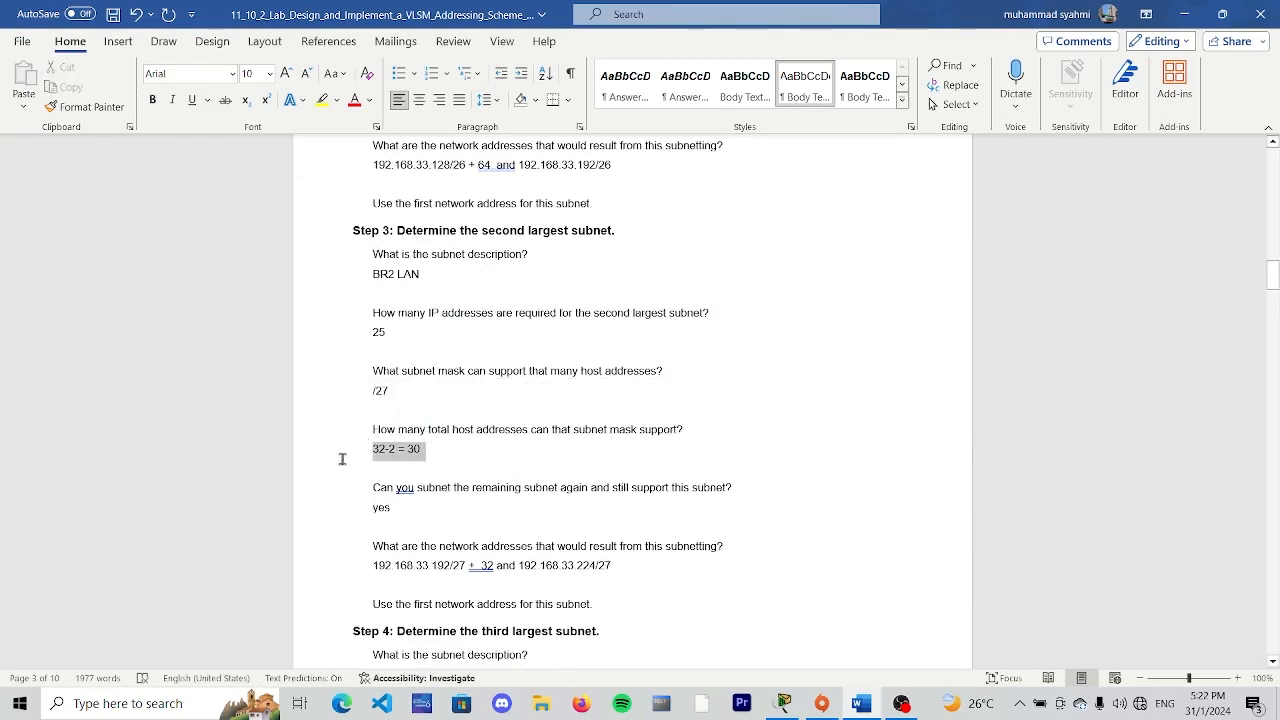
click(505, 467)
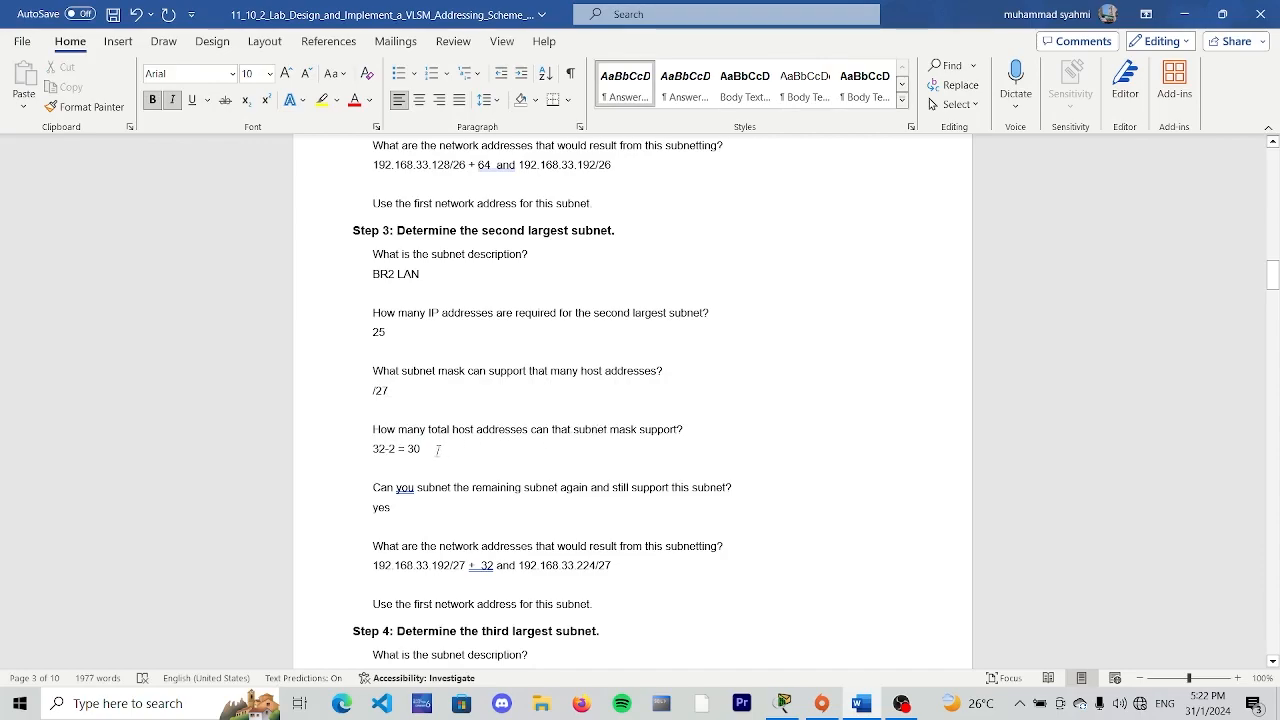
- Enter "192.168.33.223" as the BR2 LAN broadcast address, and add "+30" on a new line under its first host address
scroll(523, 430, down, 15)
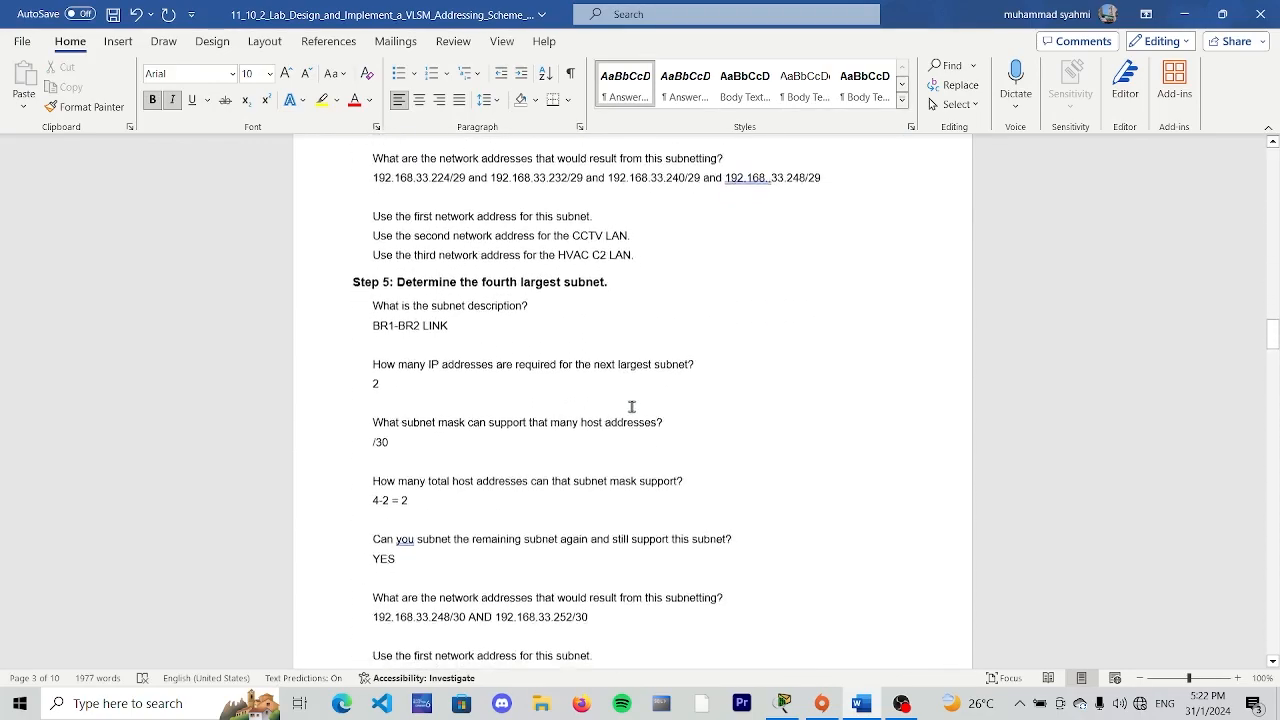
scroll(632, 406, up, 10)
click(879, 345)
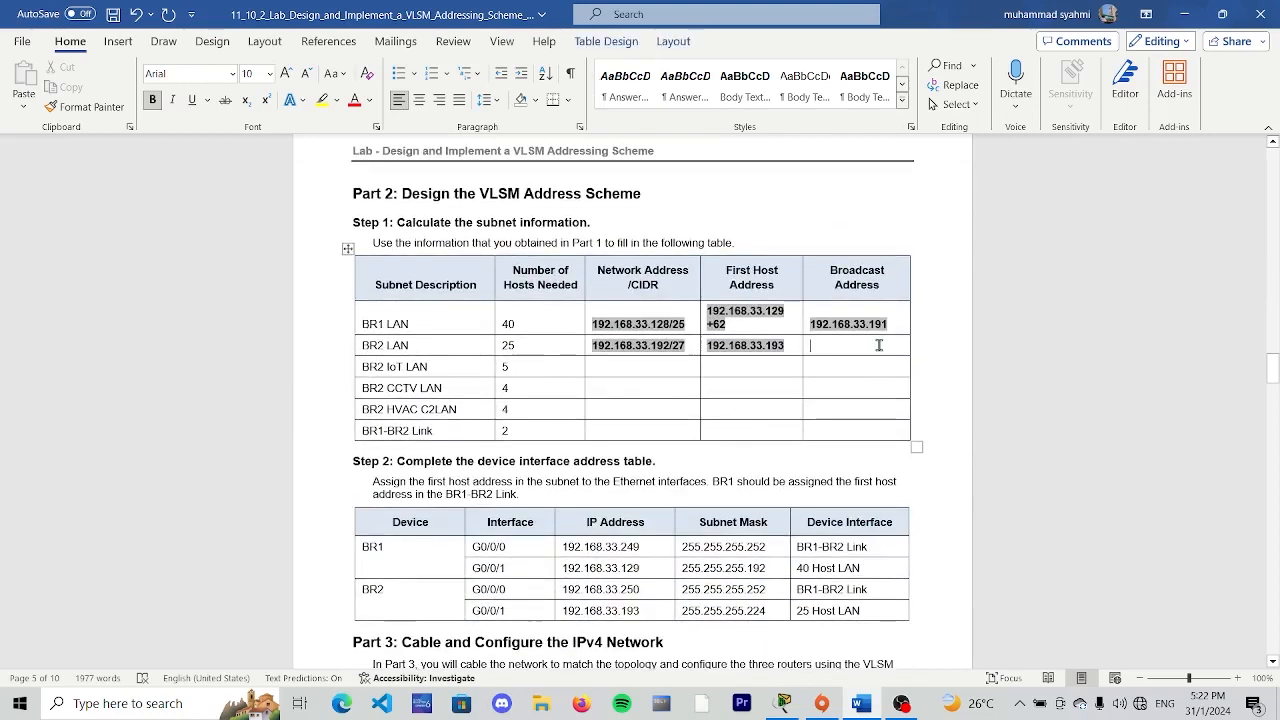
text(19)
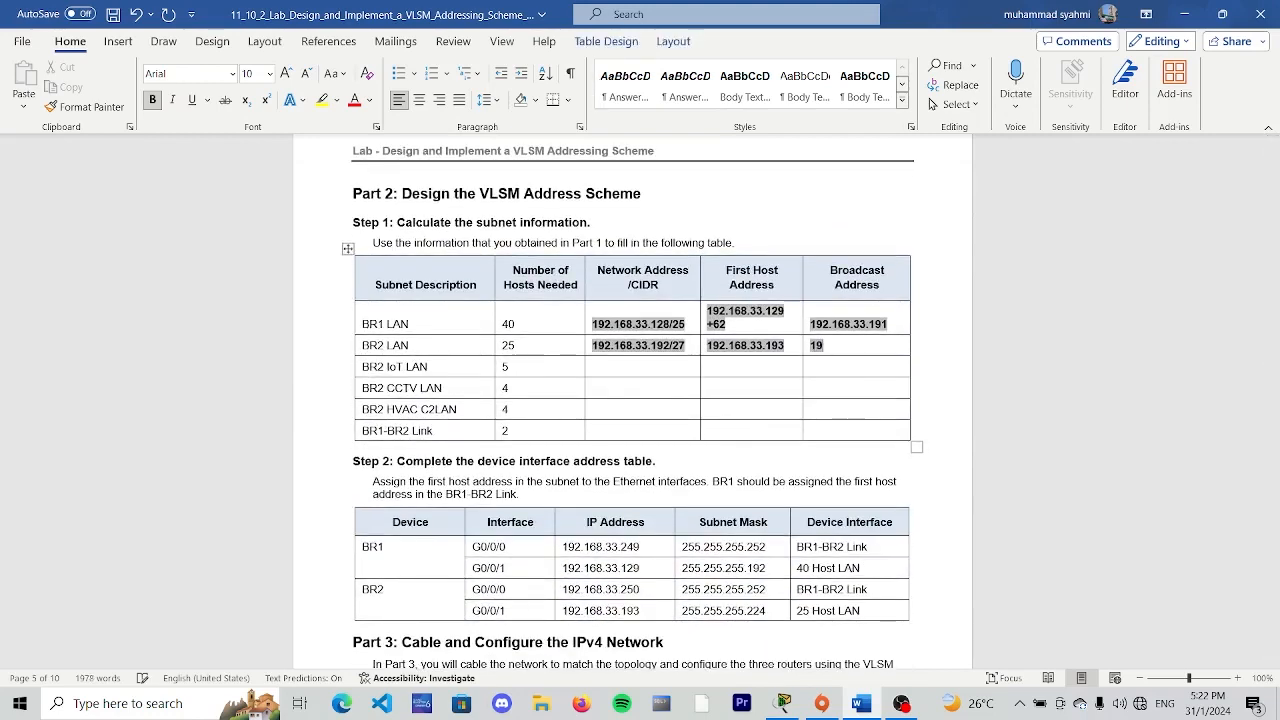
text(2.16)
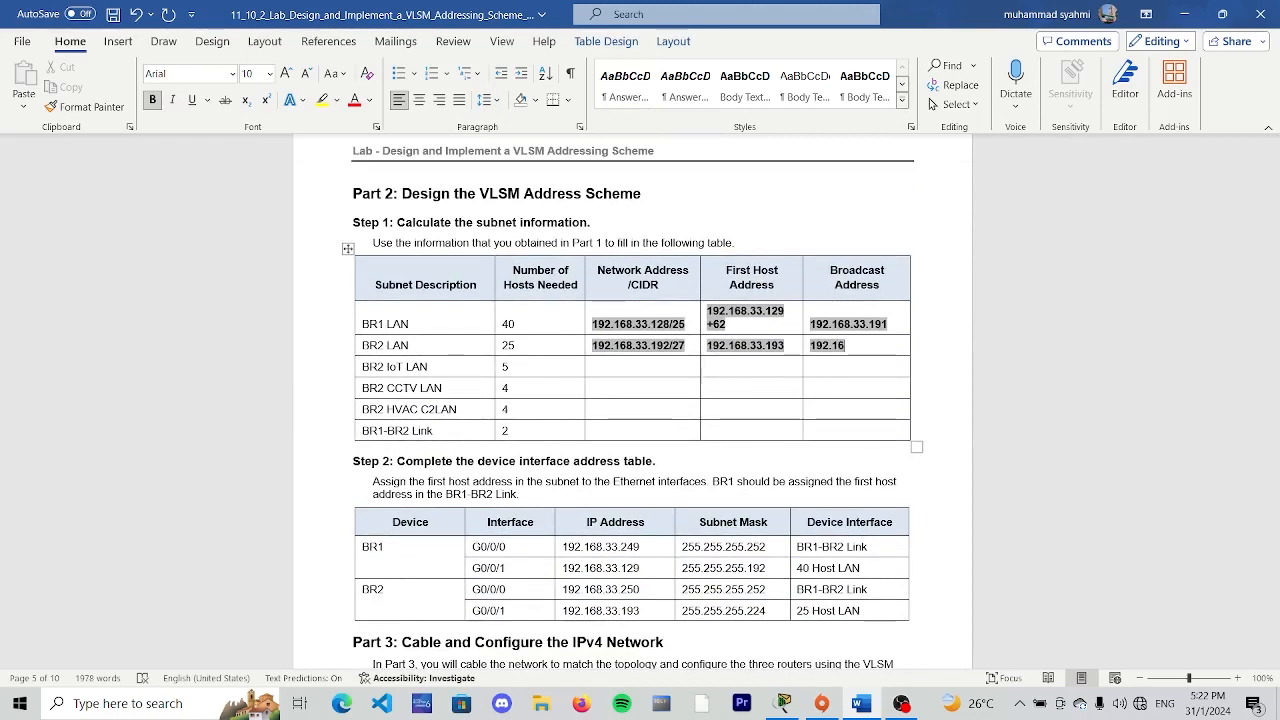
text(8.3)
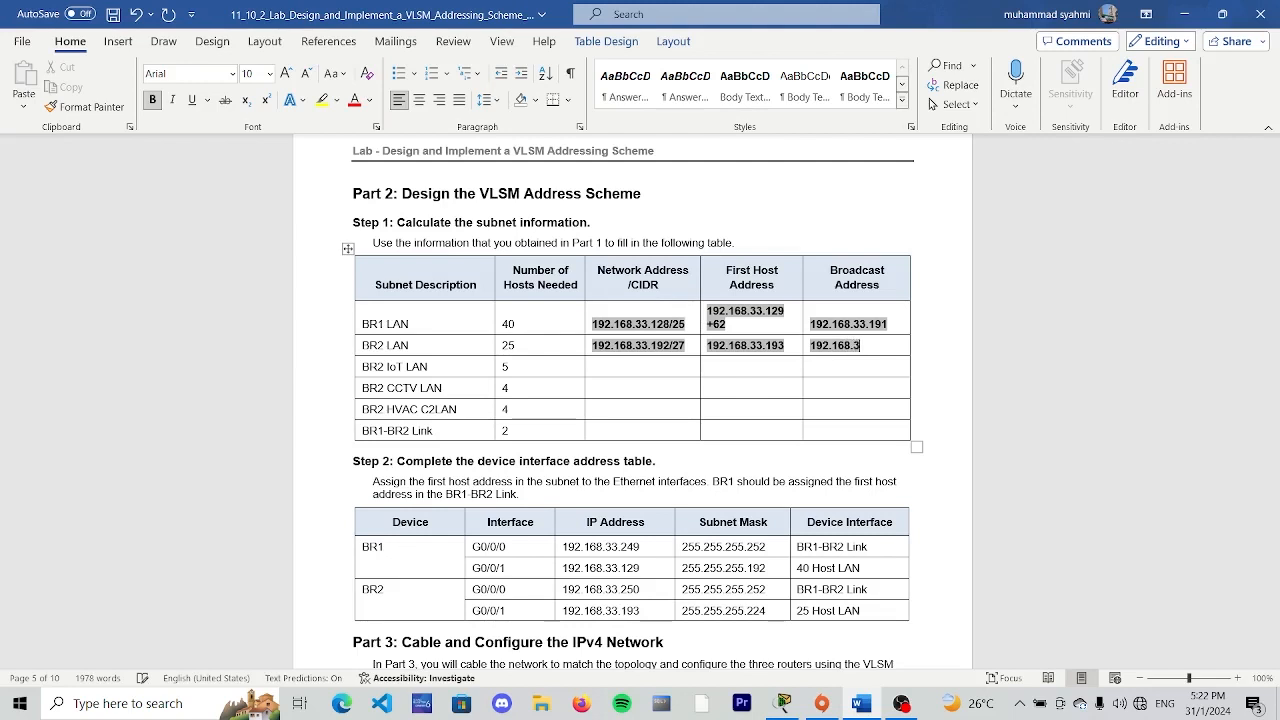
text(3.223)
click(788, 346)
key(Return)
text(+30)
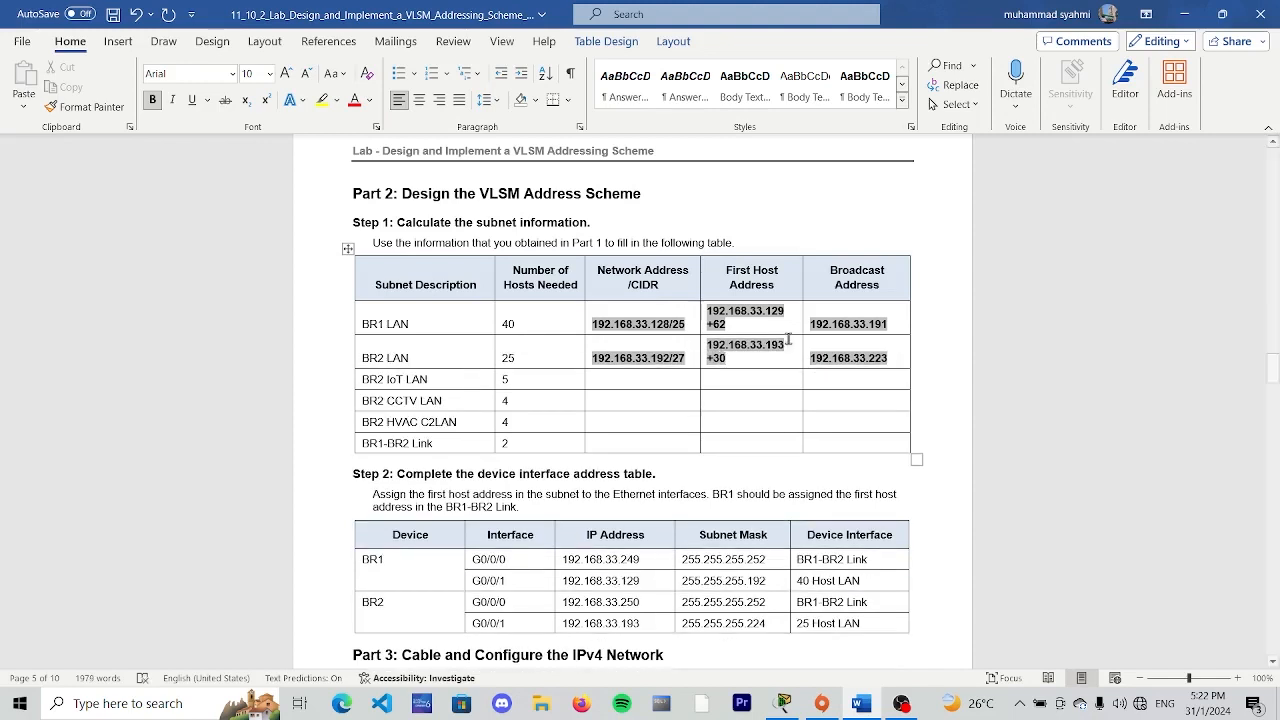
- Enter "192.168.33.224/29" as the BR2 IoT LAN network address in the Part 2 subnet table
click(587, 384)
text(192)
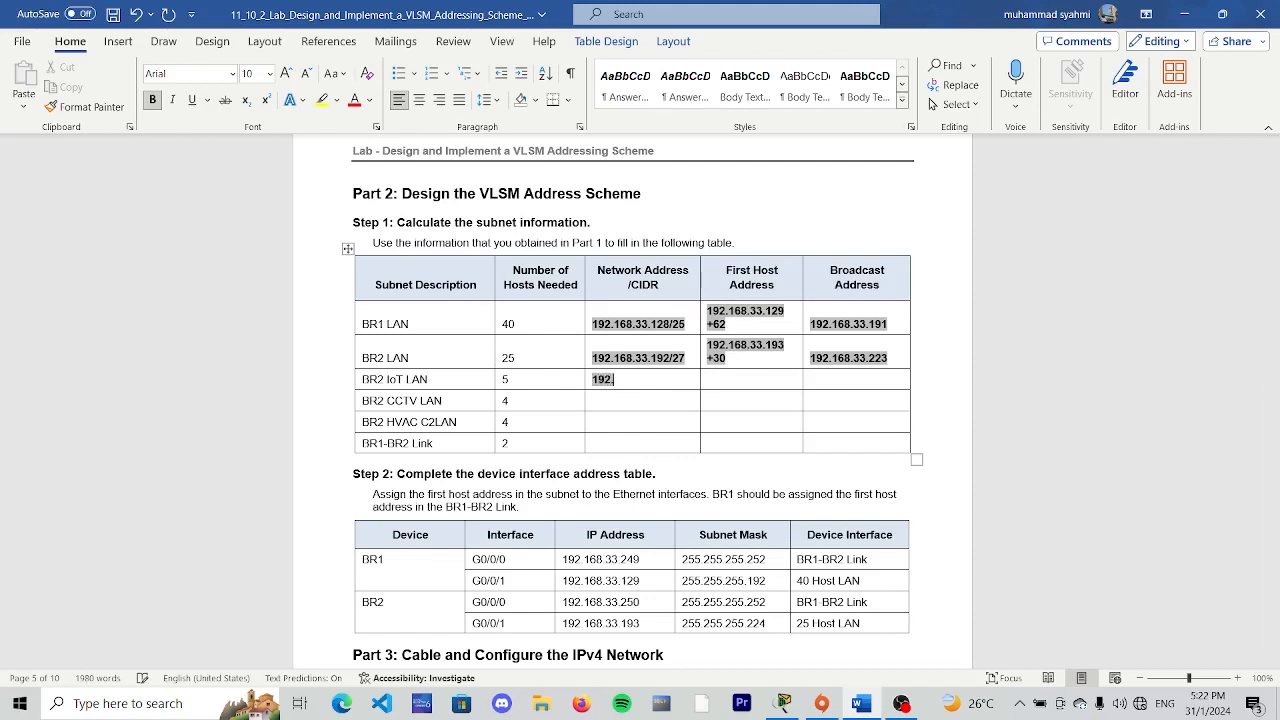
text(.168.33.224)
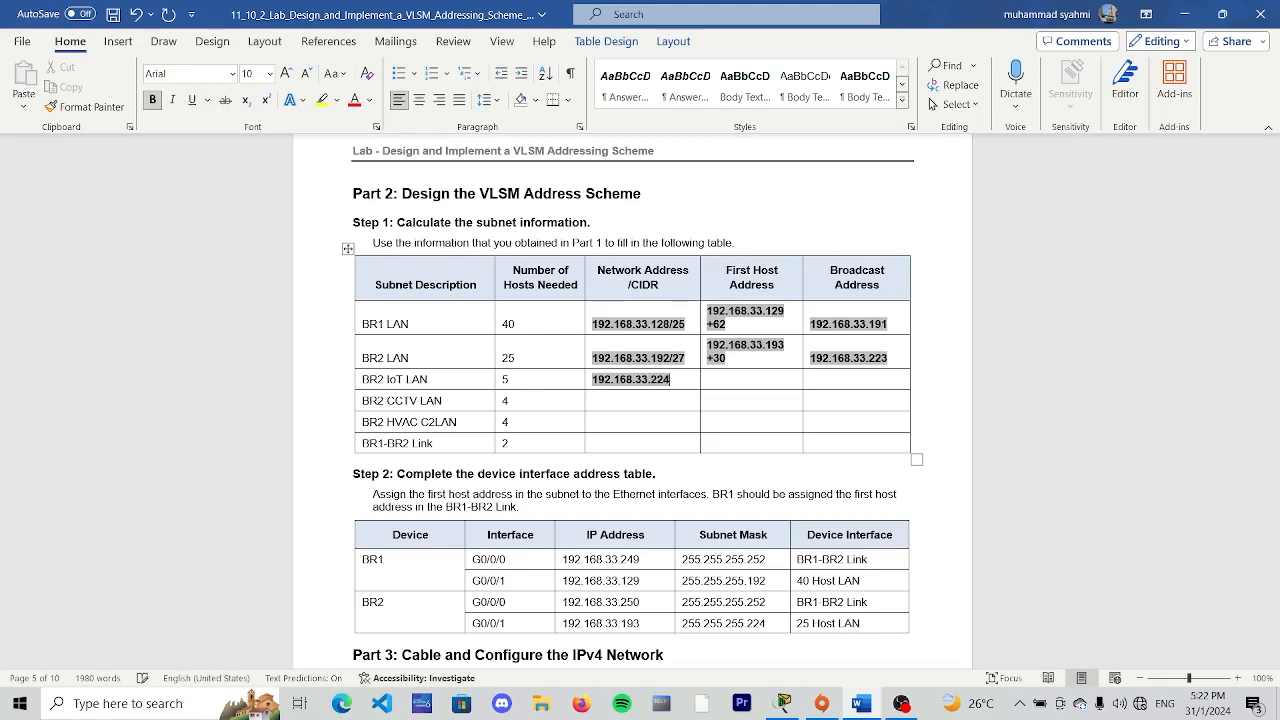
text(/29)
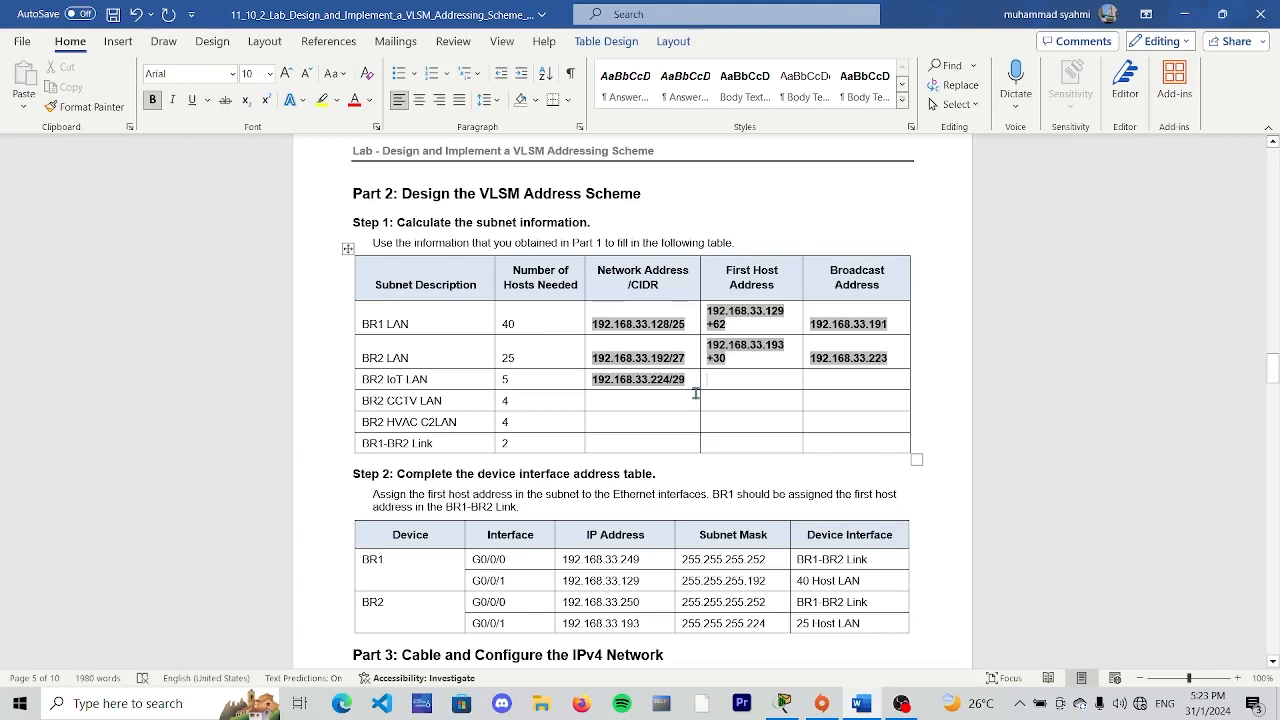
- Enter "192.168.33.225" as the first host address of the BR2 IoT LAN
text(192.)
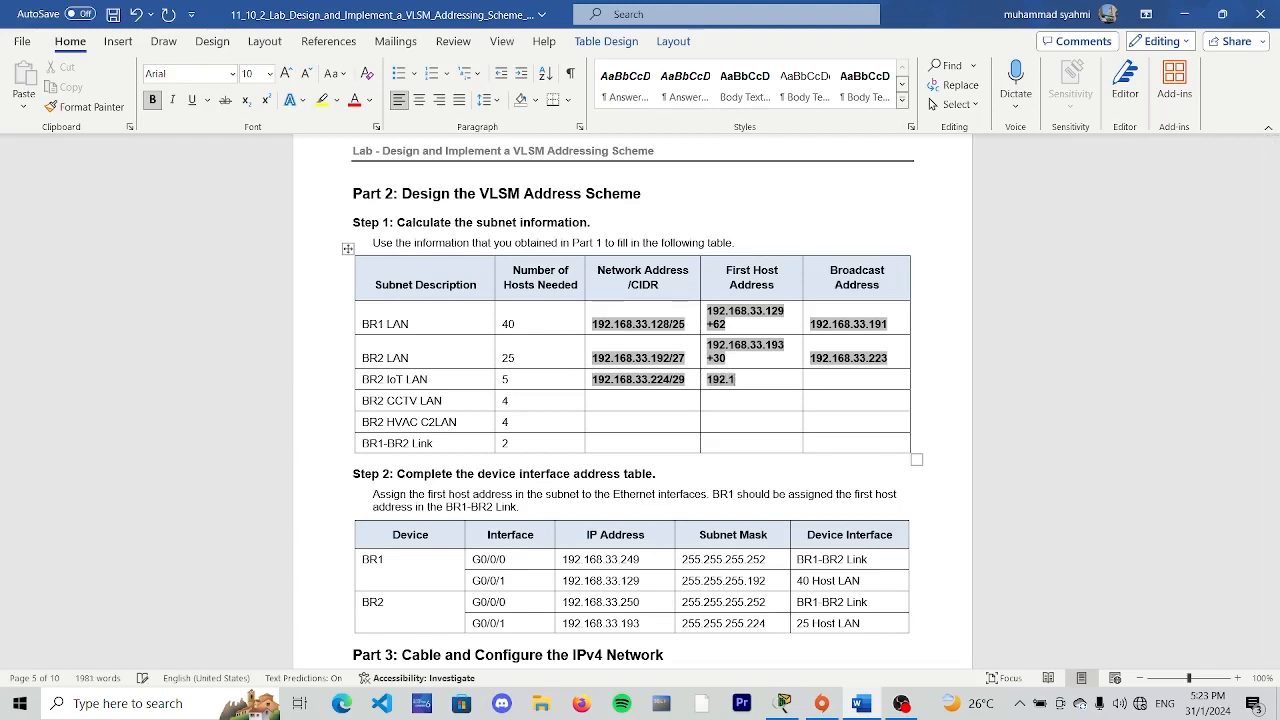
text(168.33.225)
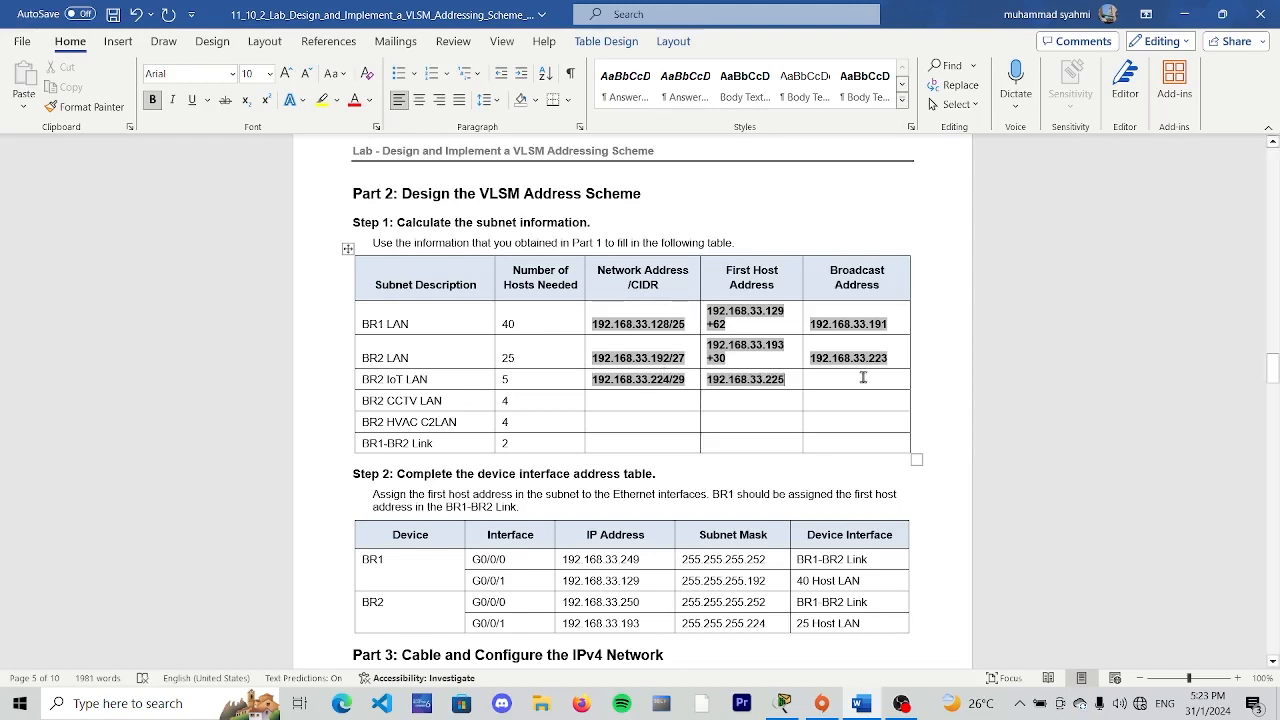
- Enter "192.168.33.231" as the broadcast address of the BR2 IoT LAN
click(811, 379)
text(19)
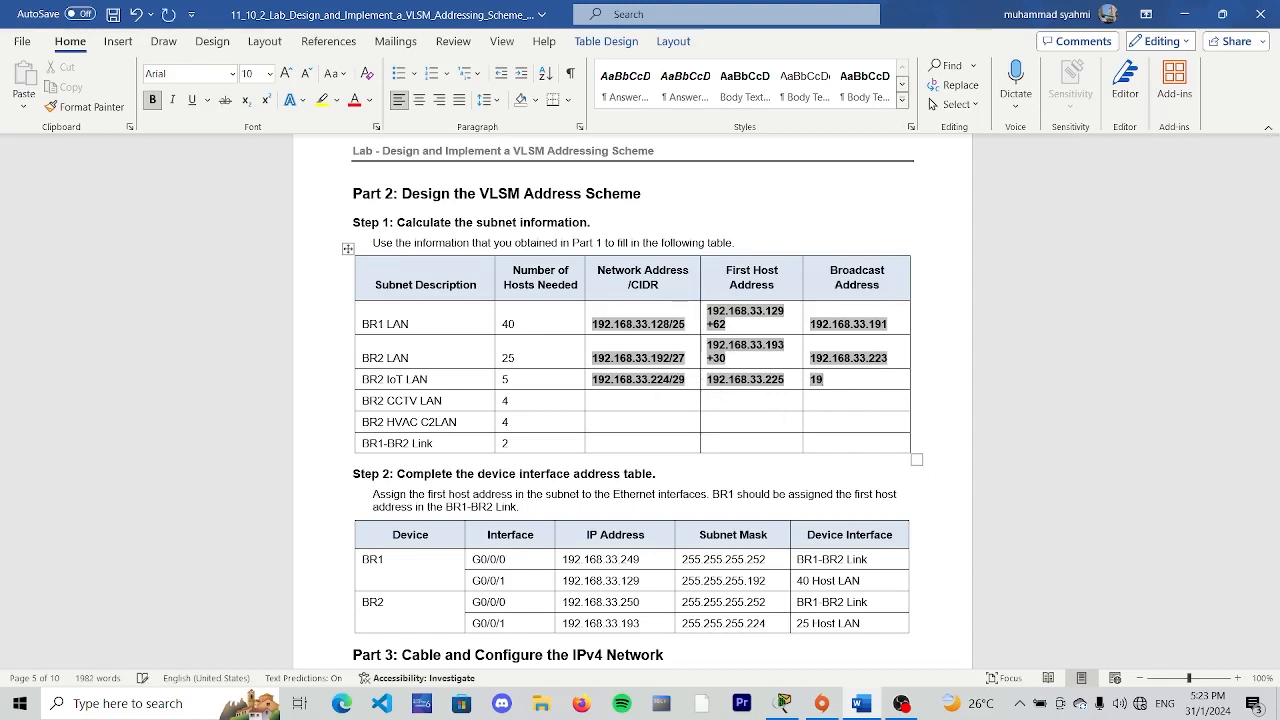
text(2.168.33.231)
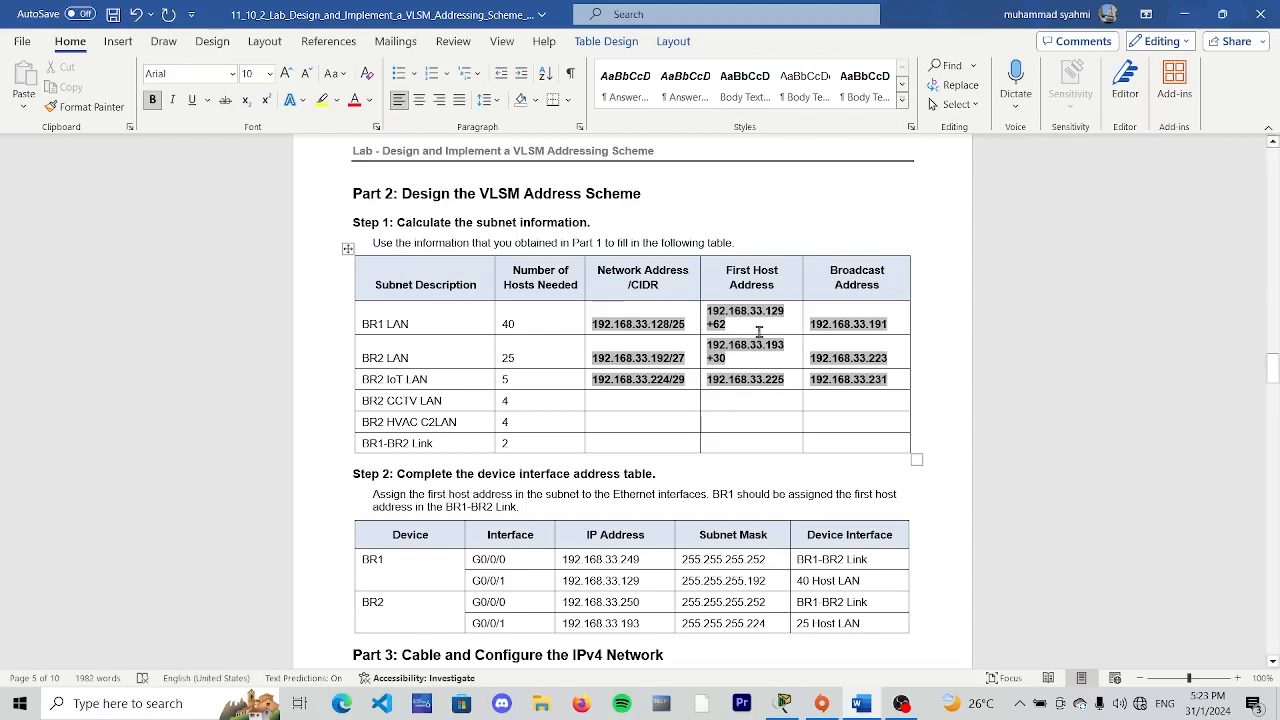
- Append "+ 6" to the BR2 IoT LAN first host address, checking the Part 1 Step 4 answer for supported hosts
click(789, 380)
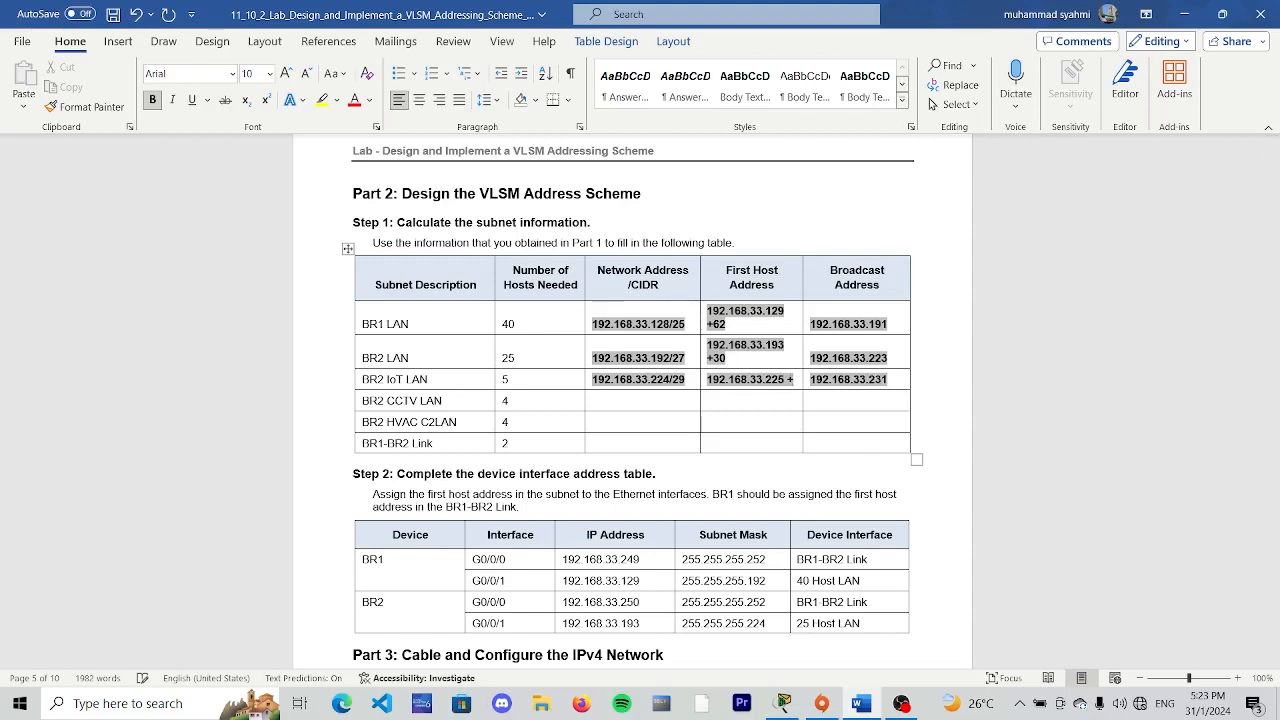
scroll(777, 337, up, 5)
scroll(777, 337, up, 10)
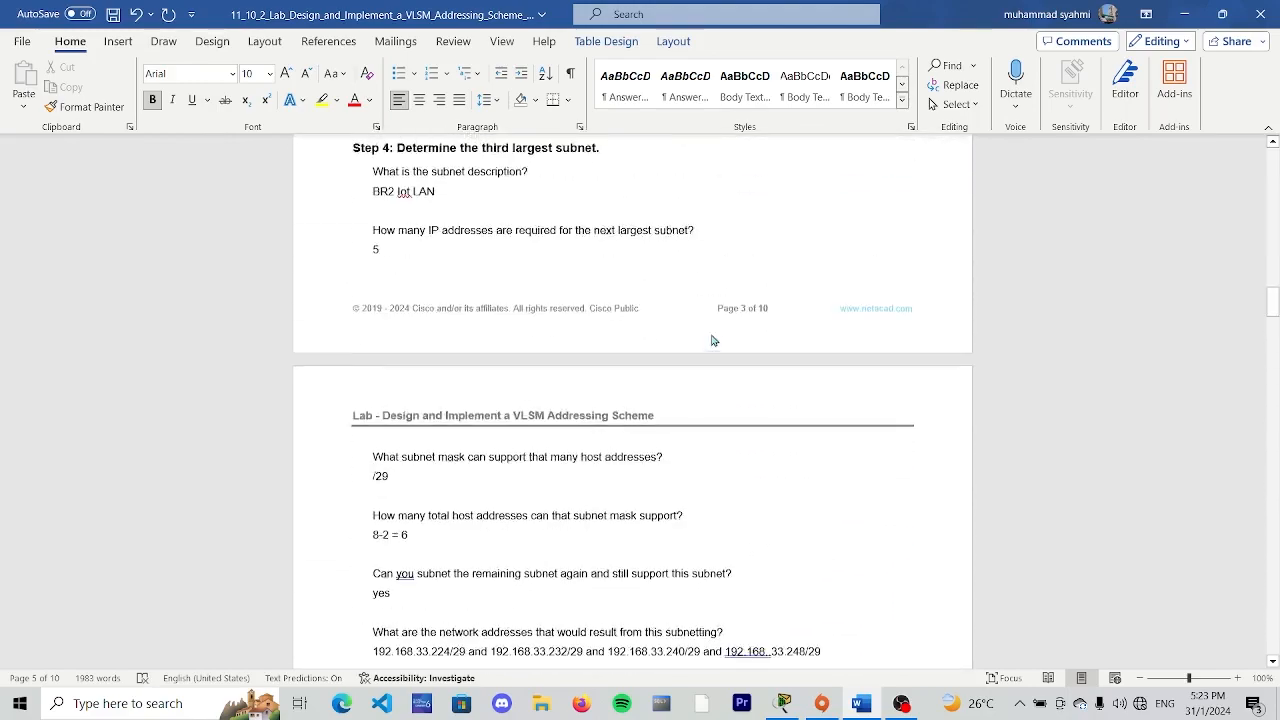
scroll(426, 353, up, 3)
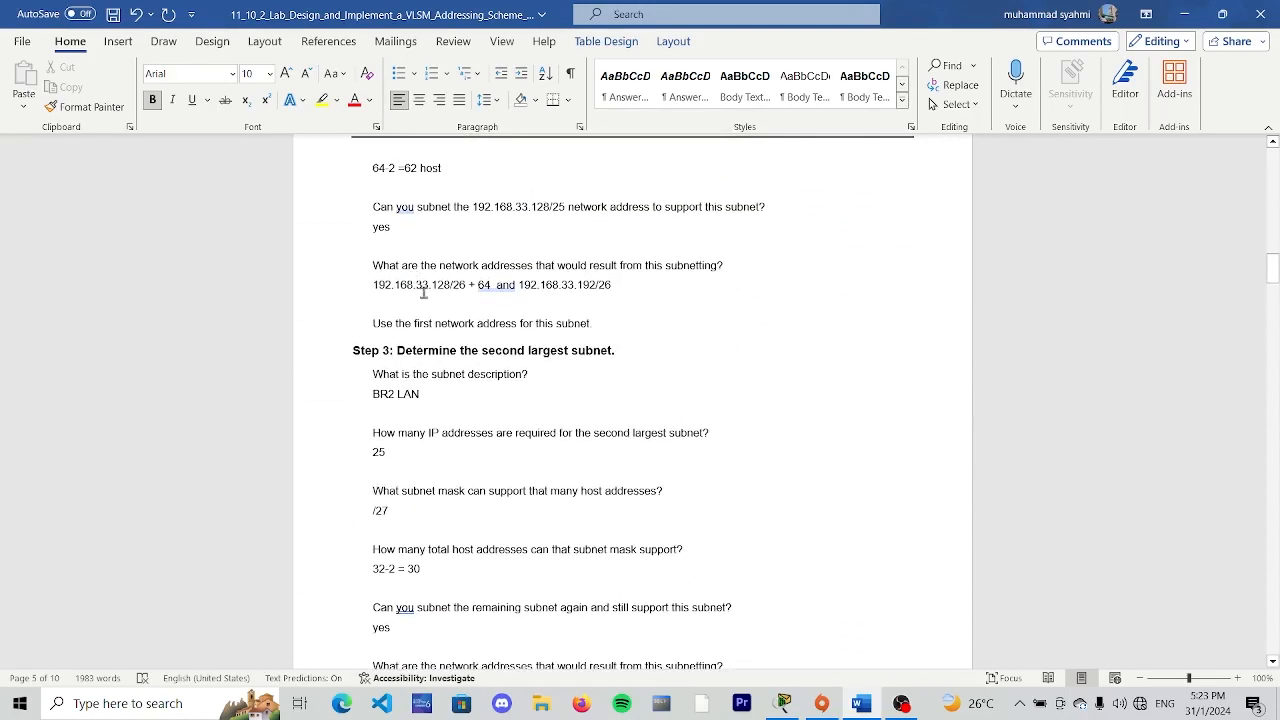
scroll(427, 335, down, 4)
scroll(422, 425, down, 3)
scroll(424, 431, down, 8)
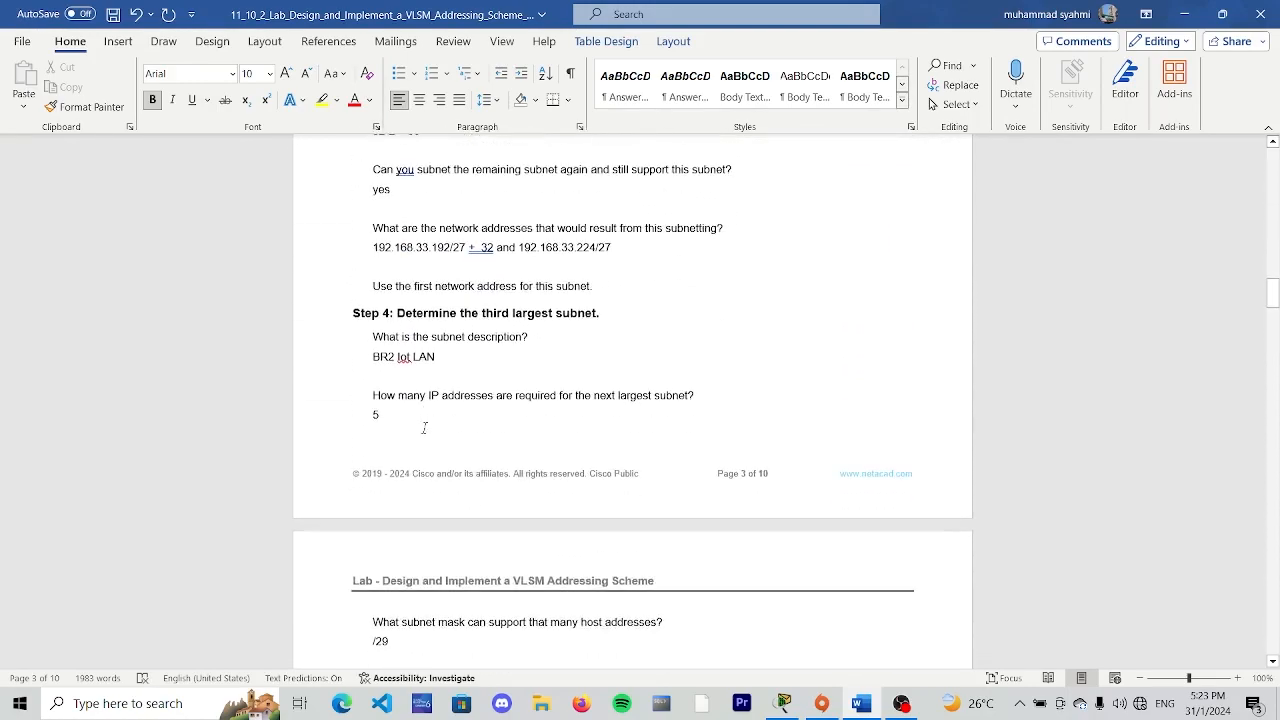
scroll(412, 488, down, 18)
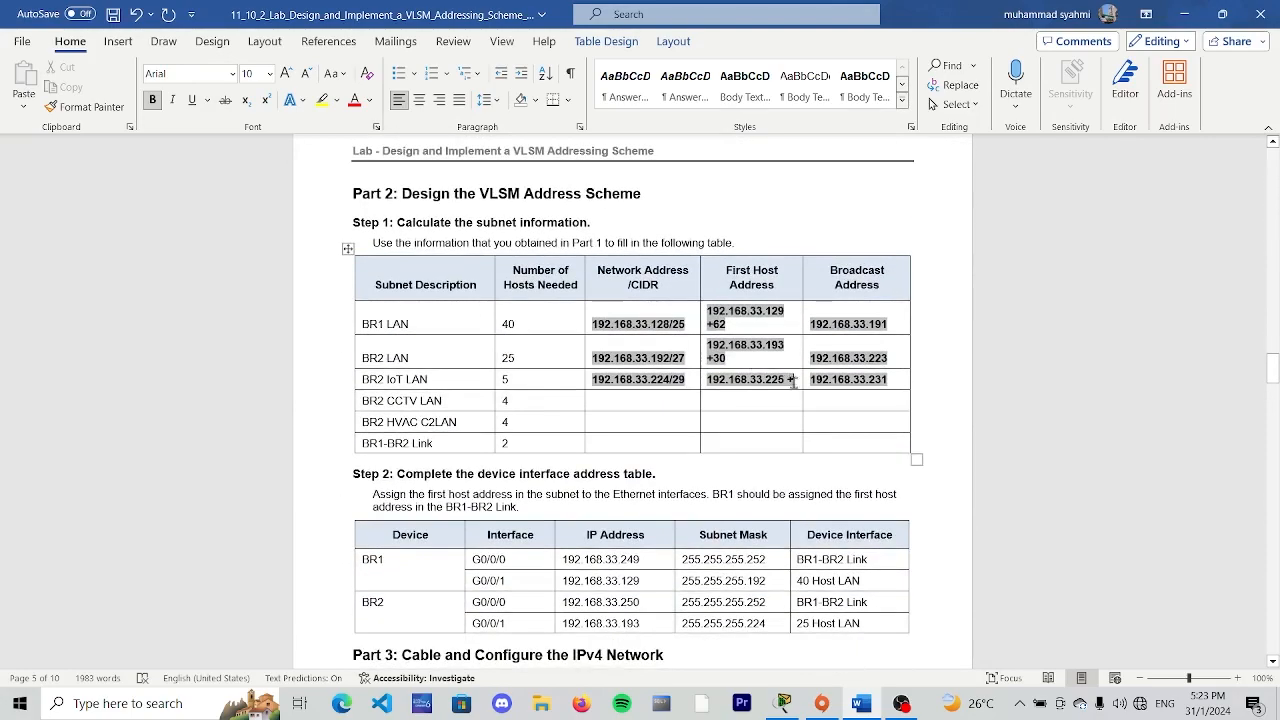
click(794, 379)
text(6)
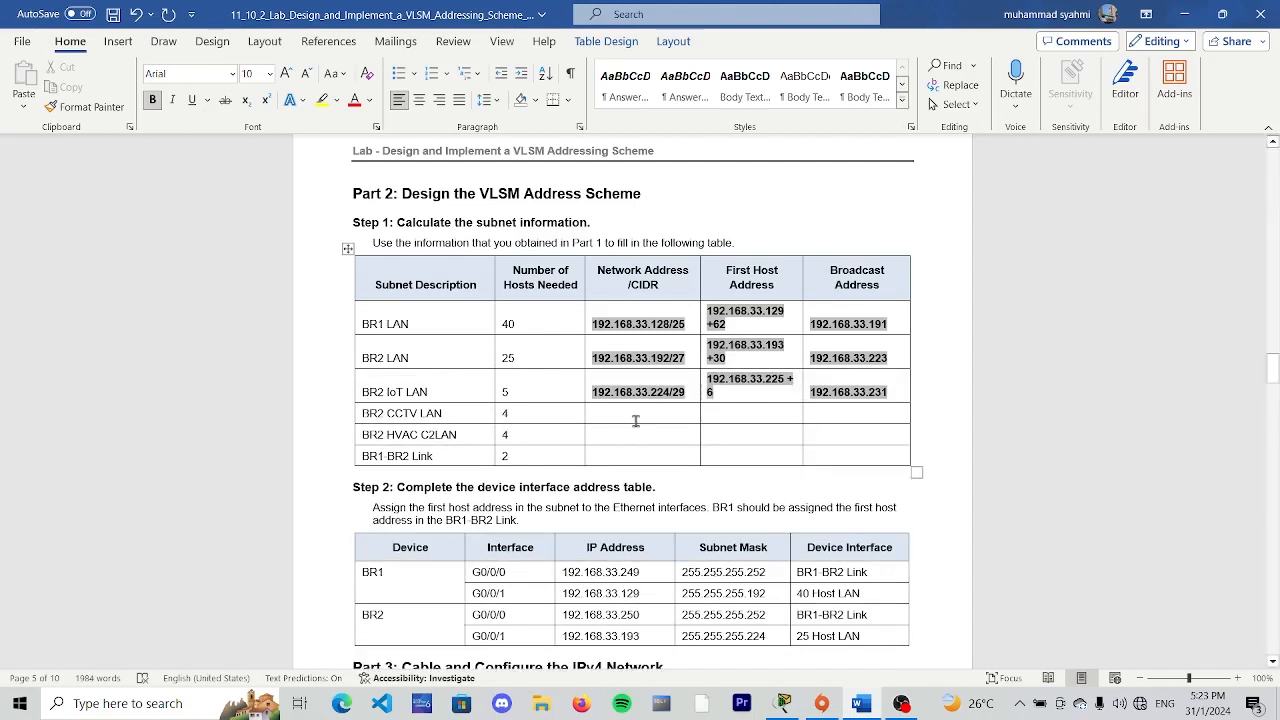
- Enter "192.168.33.232" as the BR2 CCTV LAN network address in the Part 2 subnet table
click(635, 421)
text(192)
drag(888, 395, 806, 400)
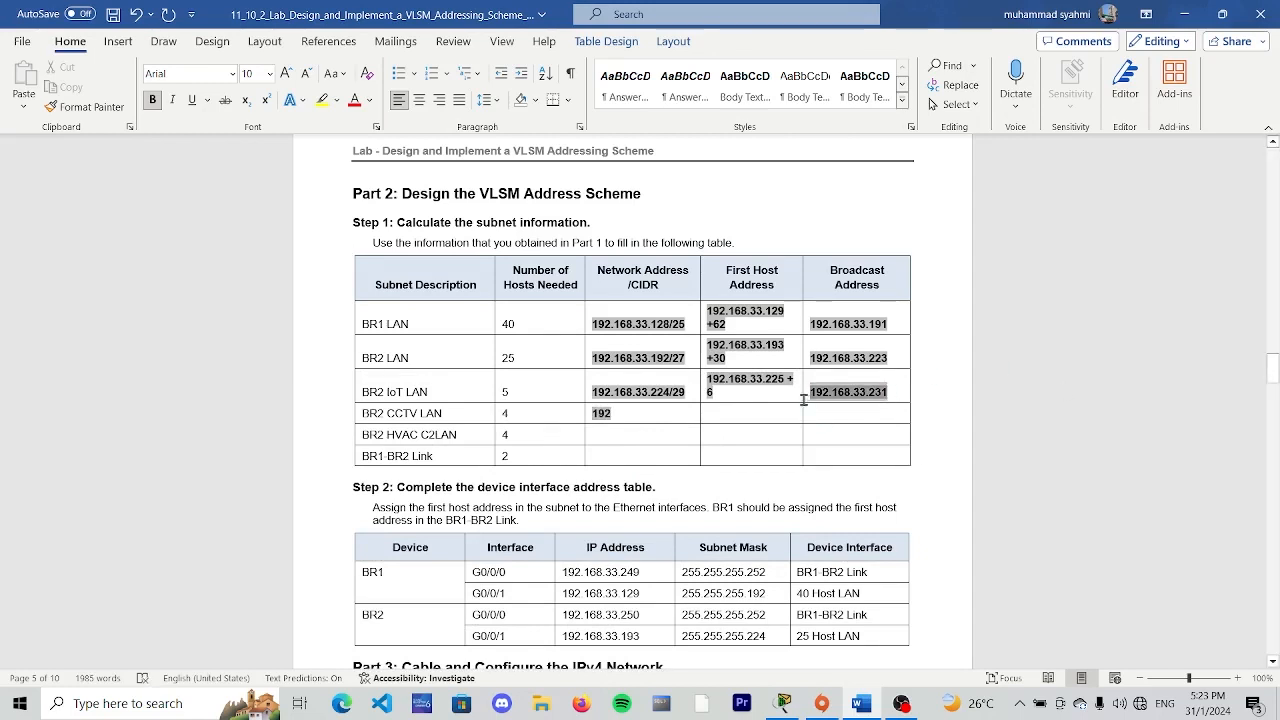
click(625, 413)
text(2.)
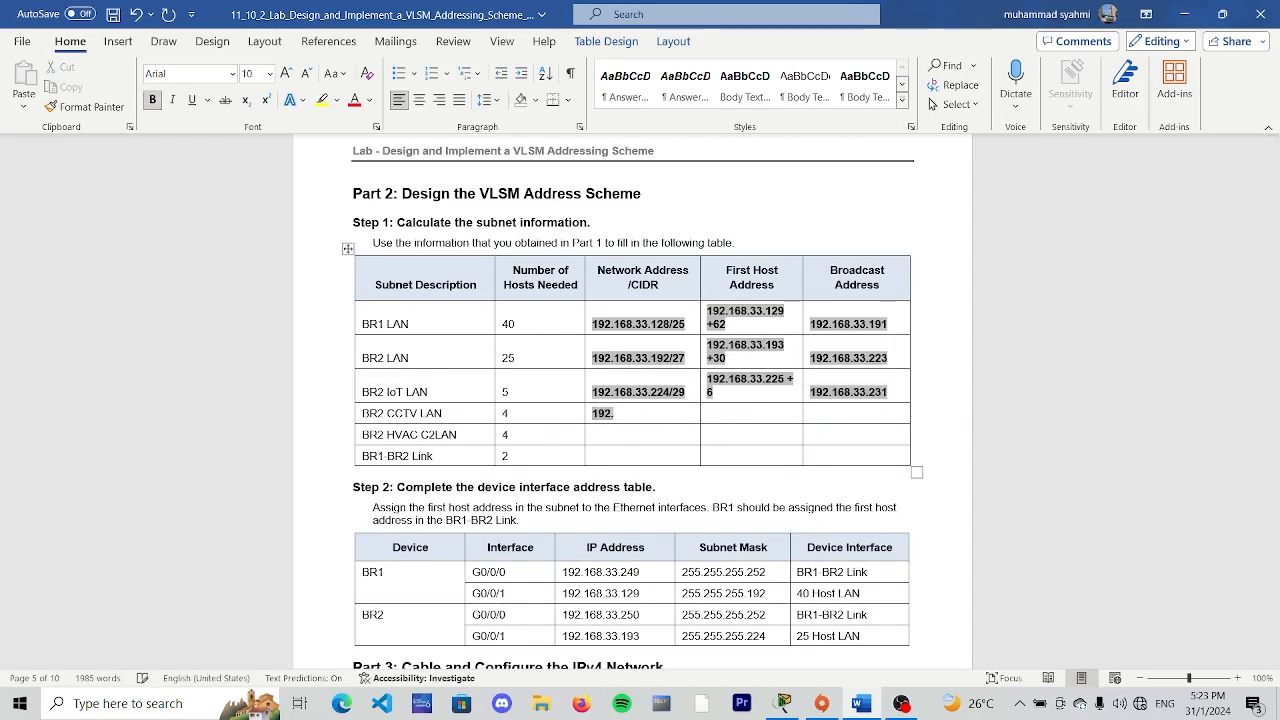
text(168.33.232)
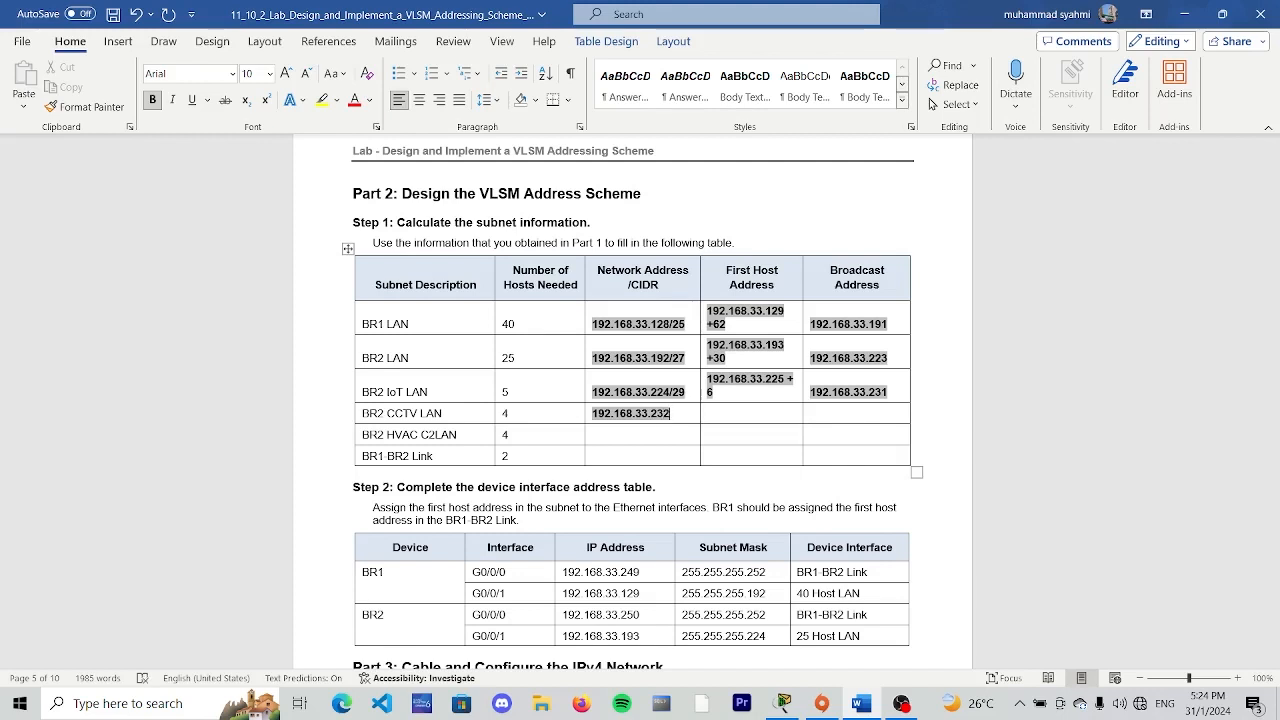
- Enter "192.168.33.233+6" as the first host address of the BR2 CCTV LAN in the Part 2 subnet table
click(723, 411)
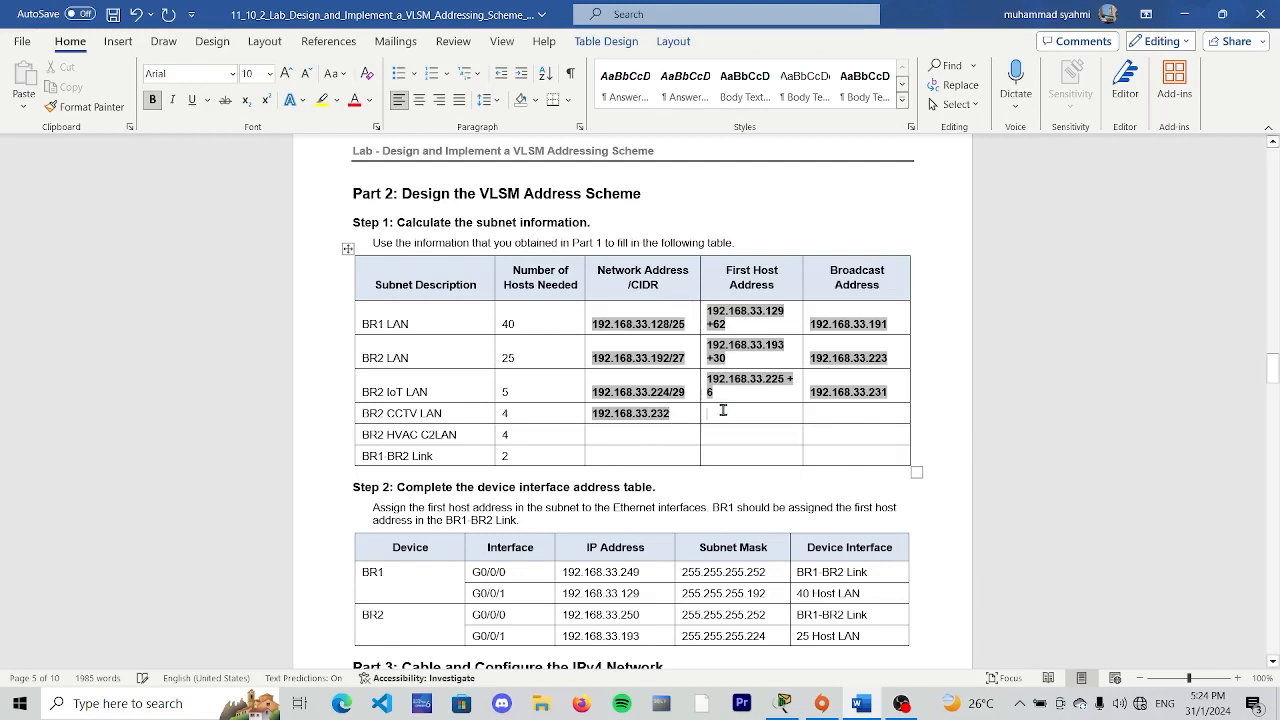
text(19)
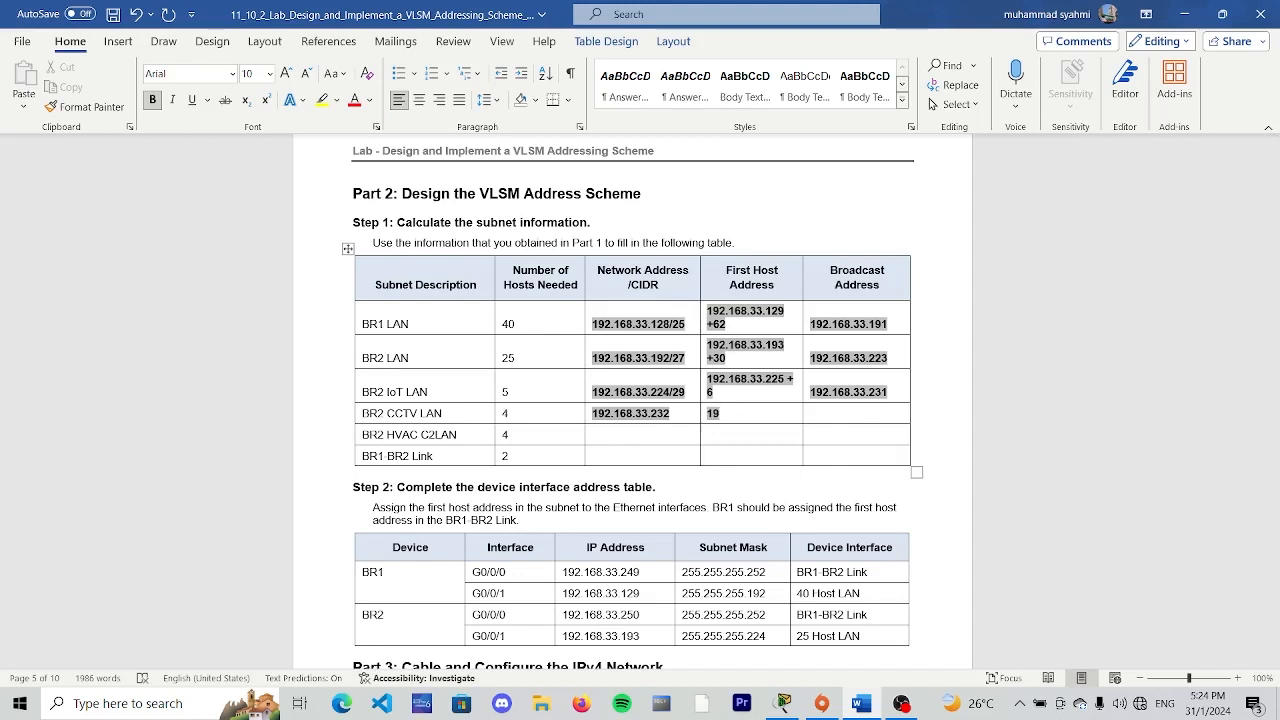
text(2.168.33)
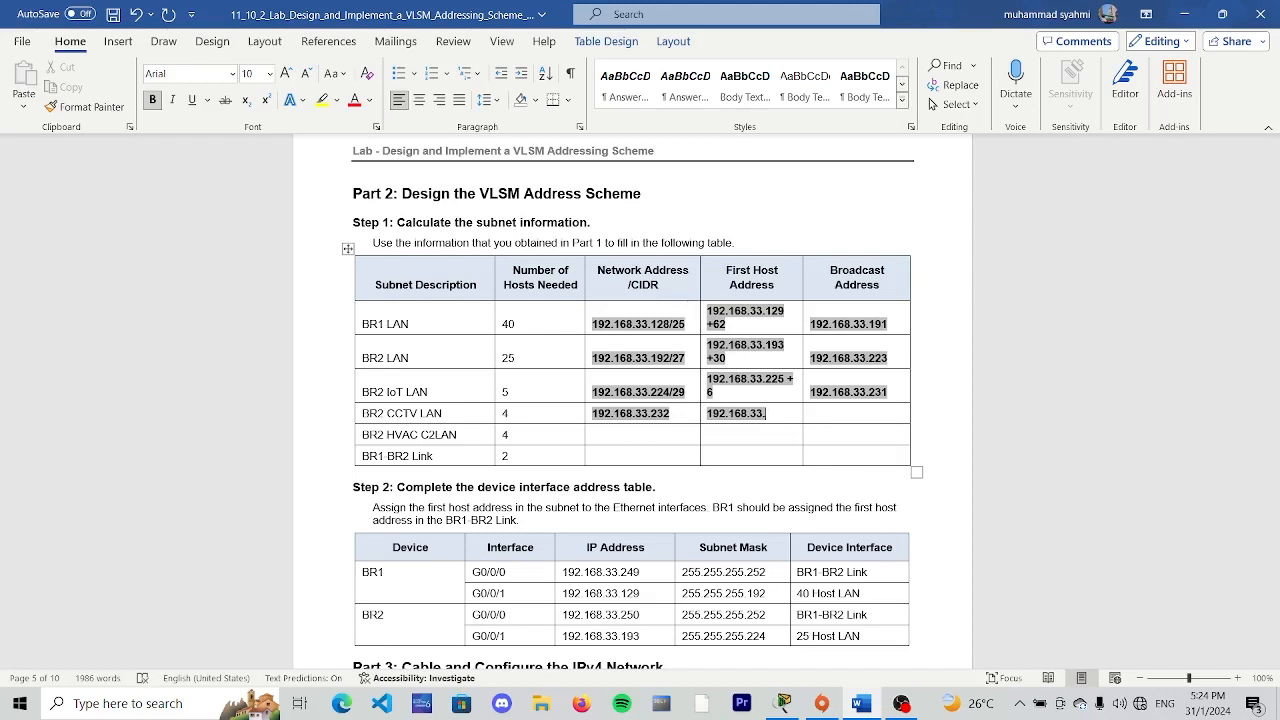
text(.233)
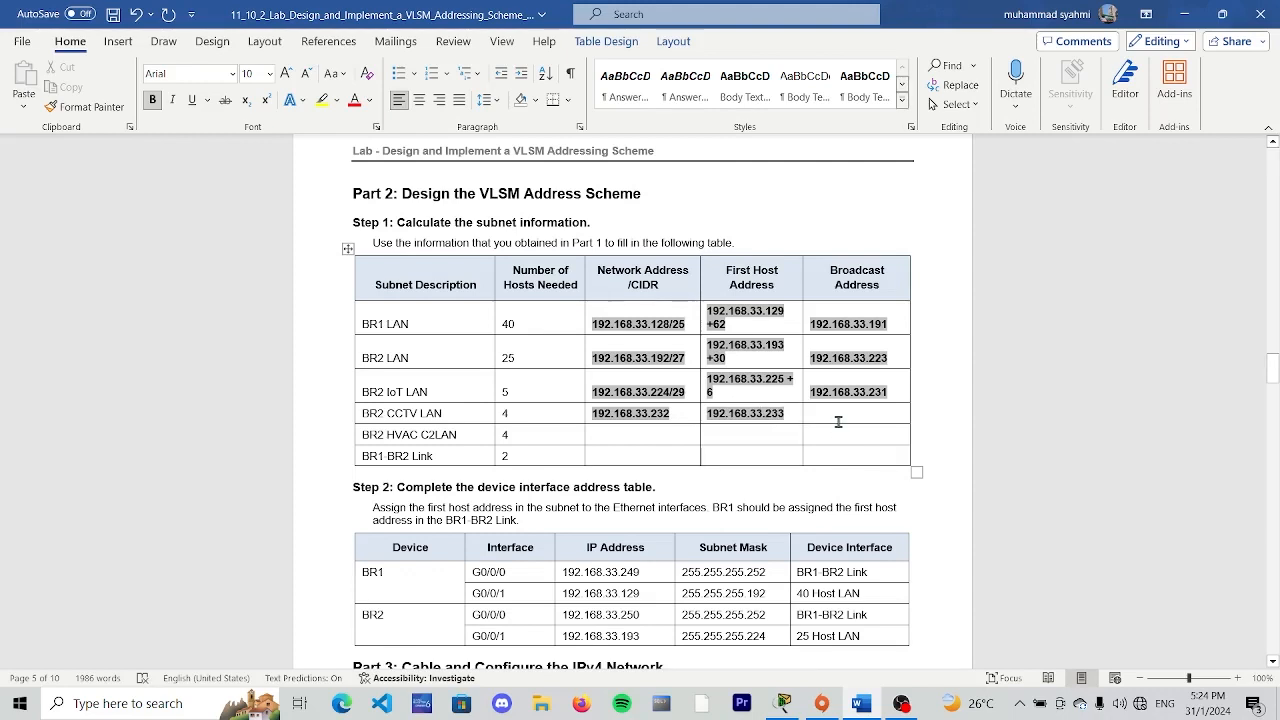
text(+6)
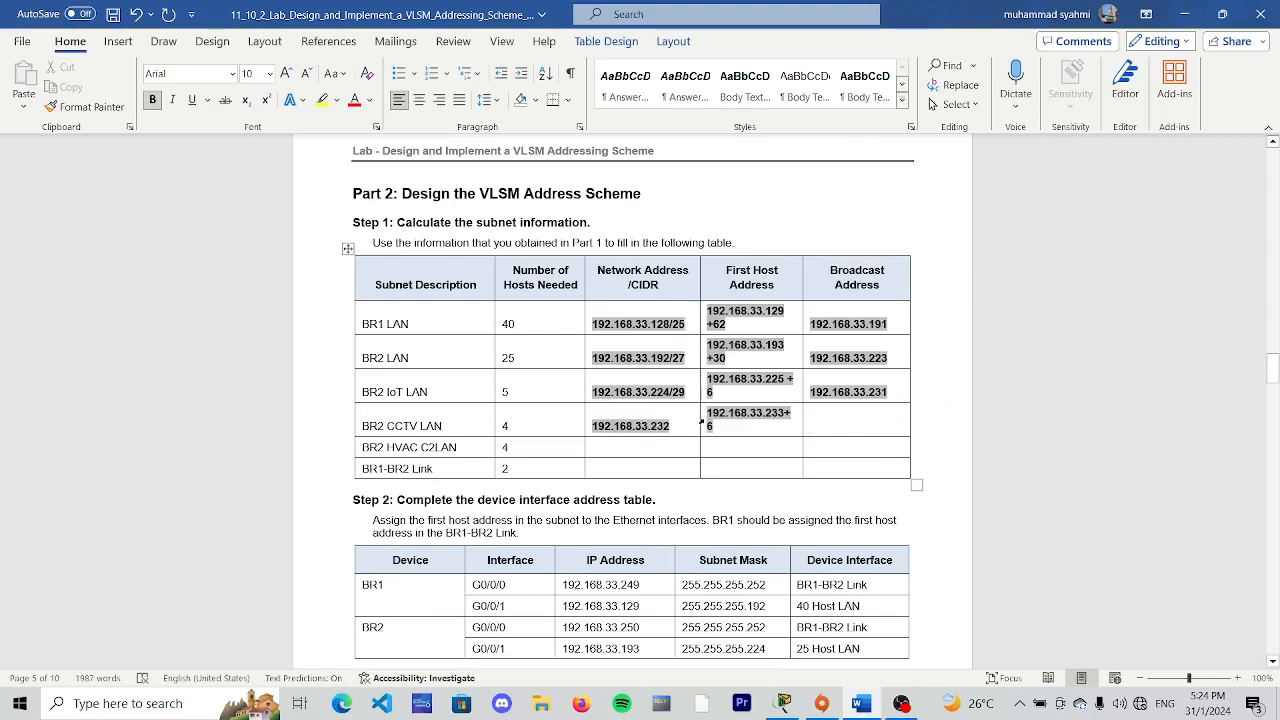
- Append "/29" to the BR2 CCTV LAN network address and enter "192.168.33.239" as its broadcast address
click(686, 425)
text(/29)
text(192)
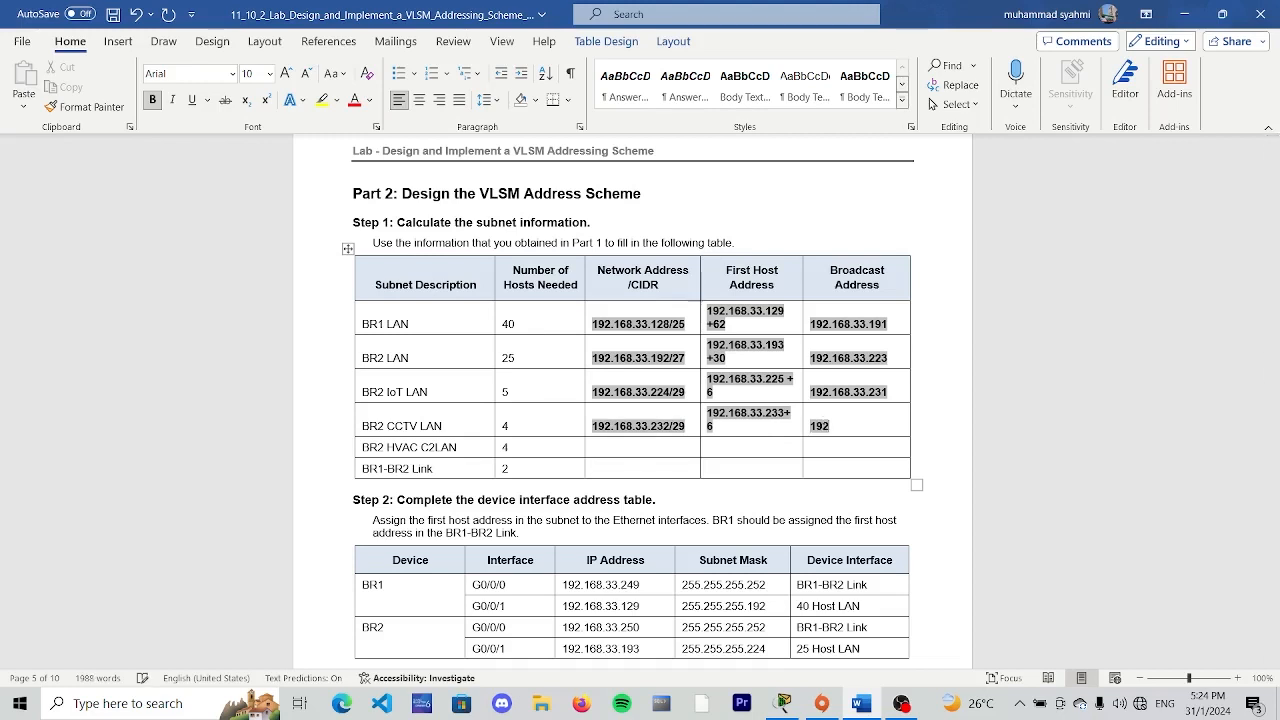
text(.168.33.239)
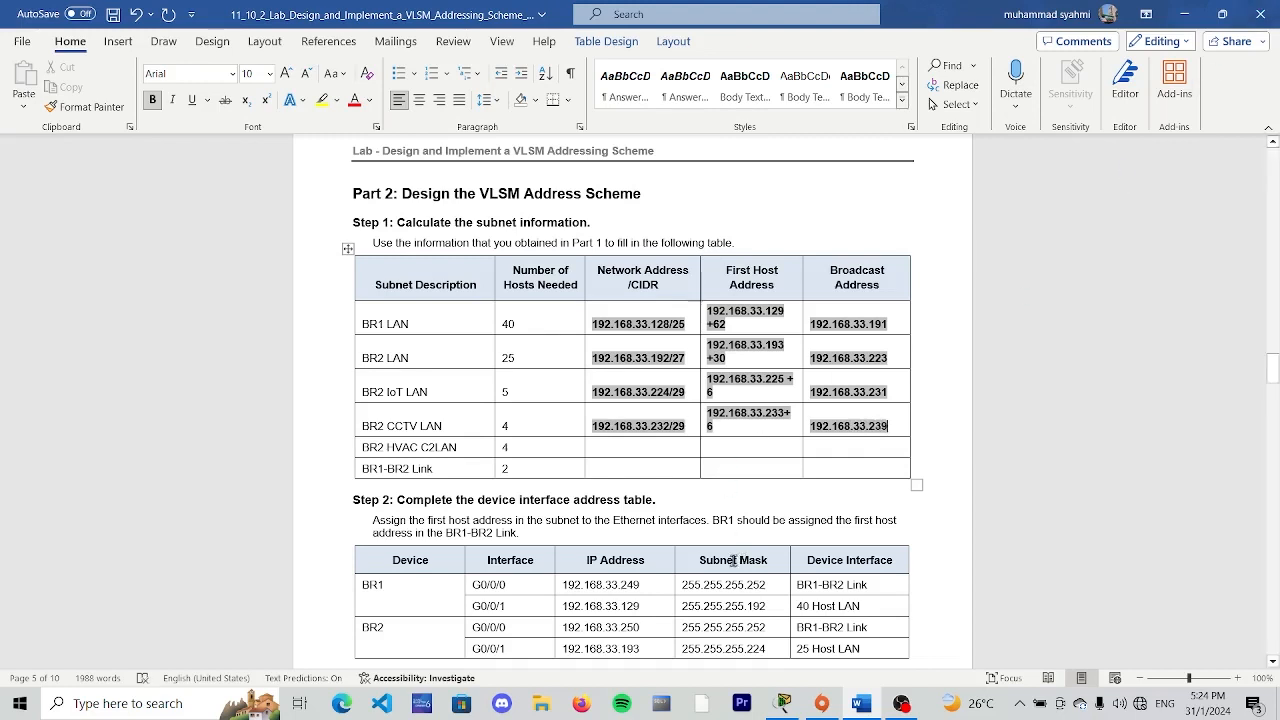
- Enter "192.168.33.240/29" as the network address of the BR2 HVAC C2LAN
click(651, 448)
text(1)
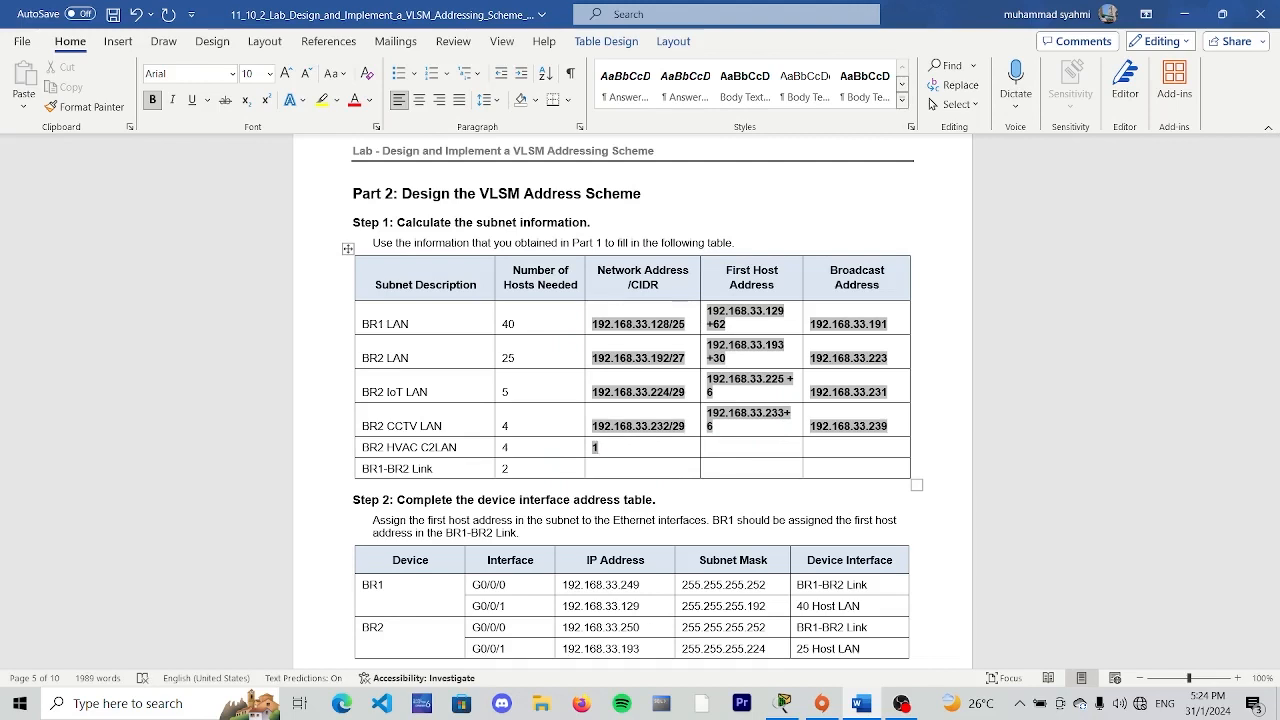
text(92.168.33.24)
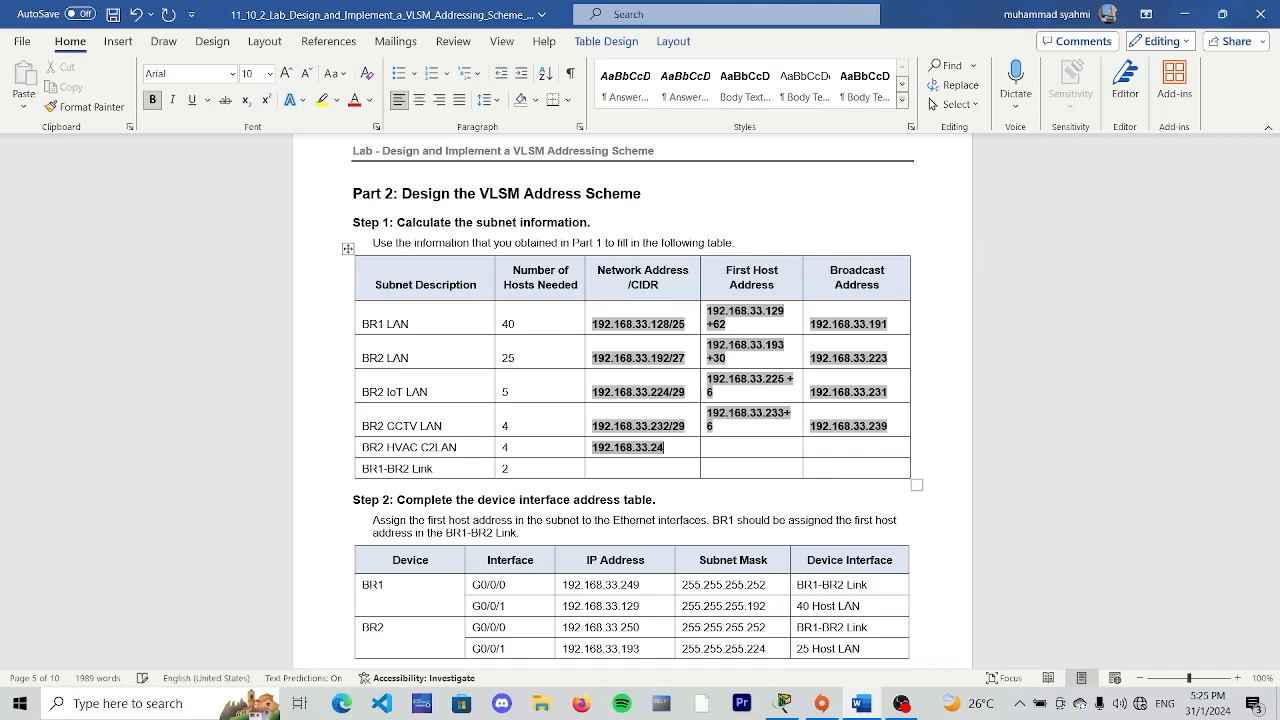
text(0/29)
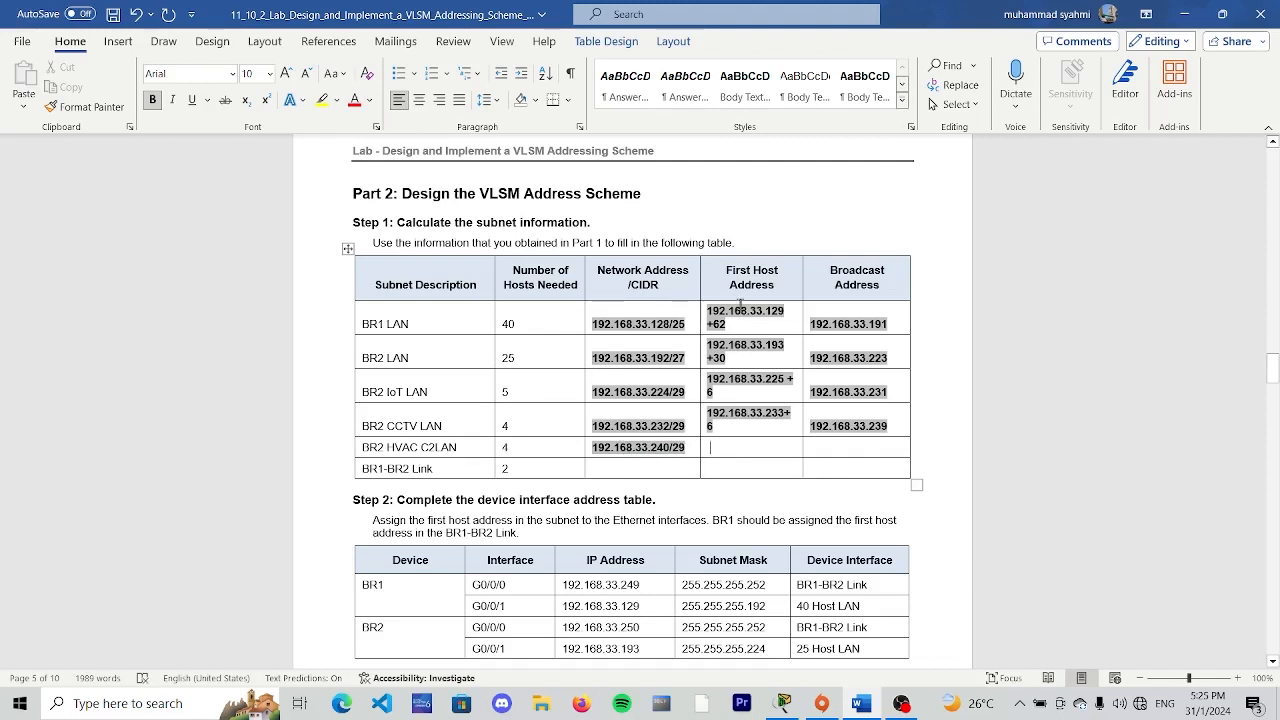
- Enter "192.168.33.241 +6" as the first host address of the BR2 HVAC C2LAN
text(192.1)
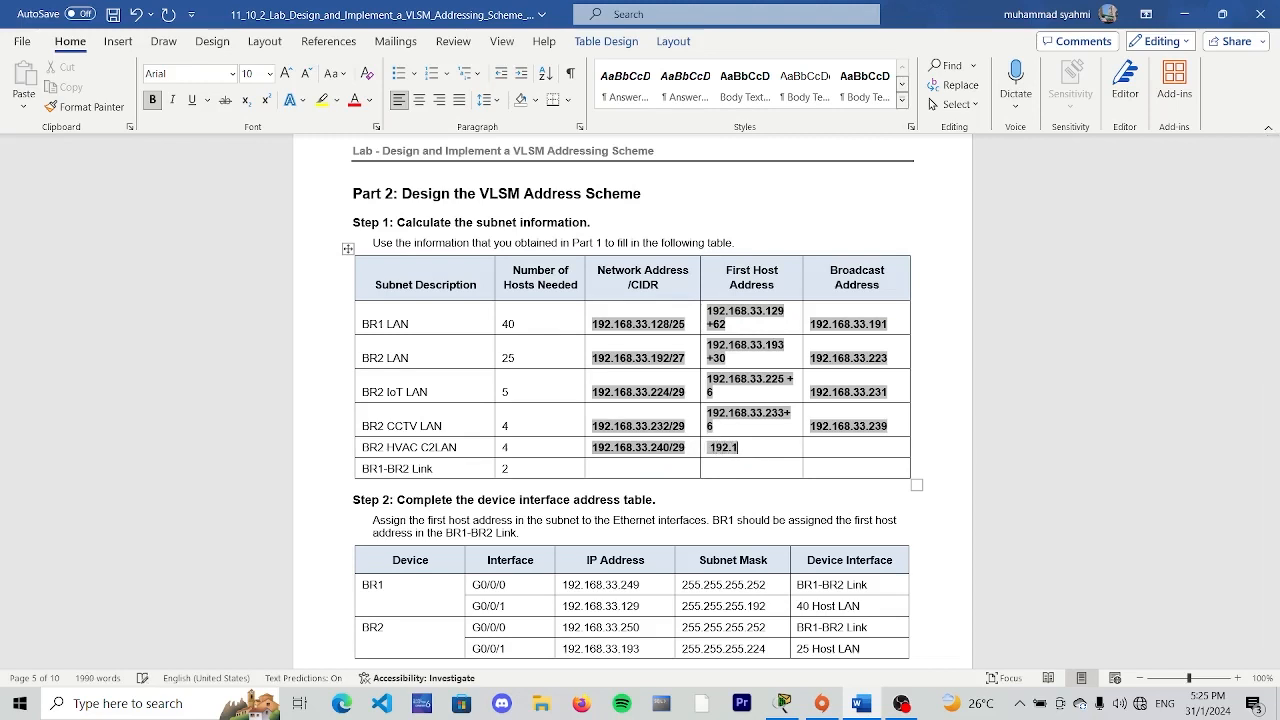
text(68.33.241 +)
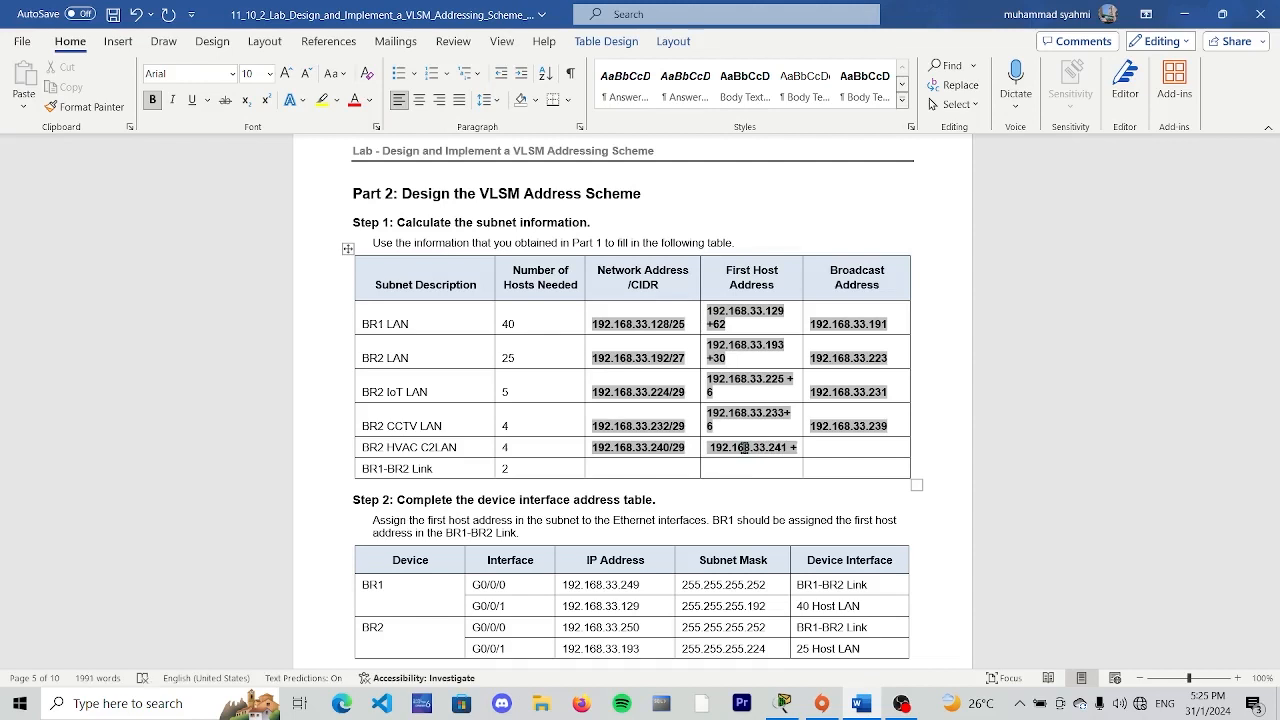
text(6)
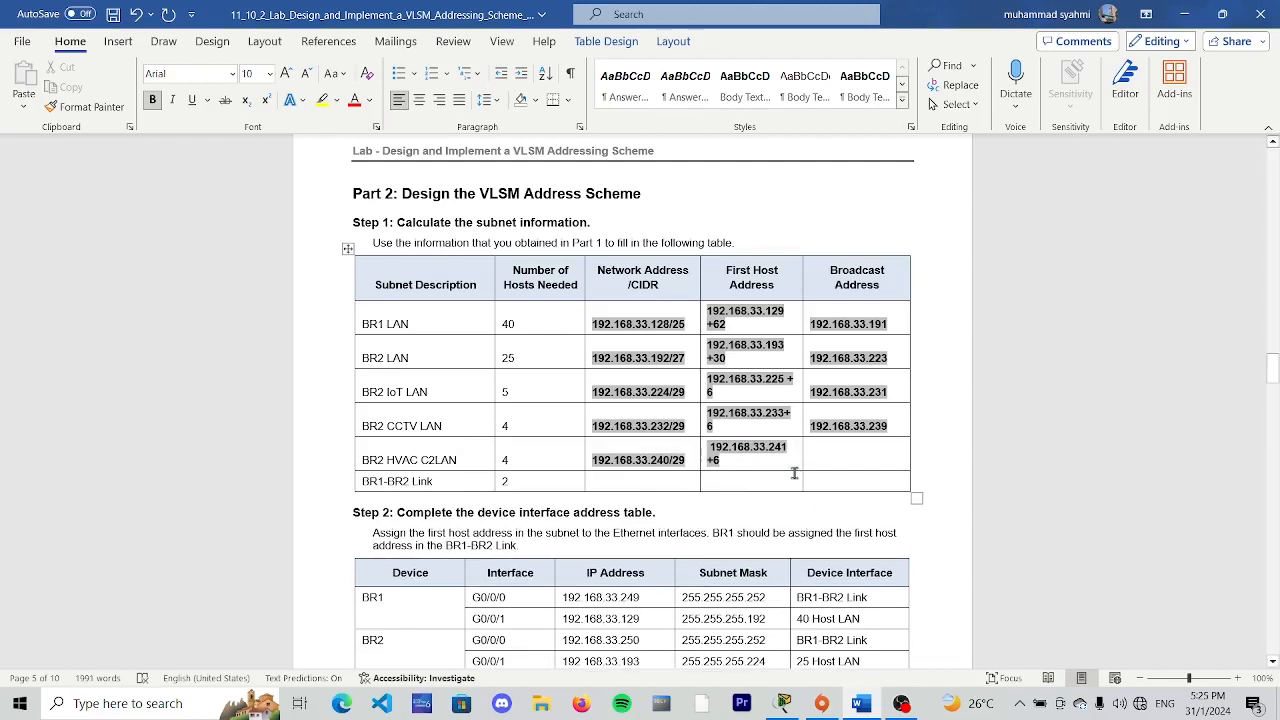
- Enter "192.168.33.247" as the broadcast address of the BR2 HVAC C2LAN
click(823, 455)
text(192)
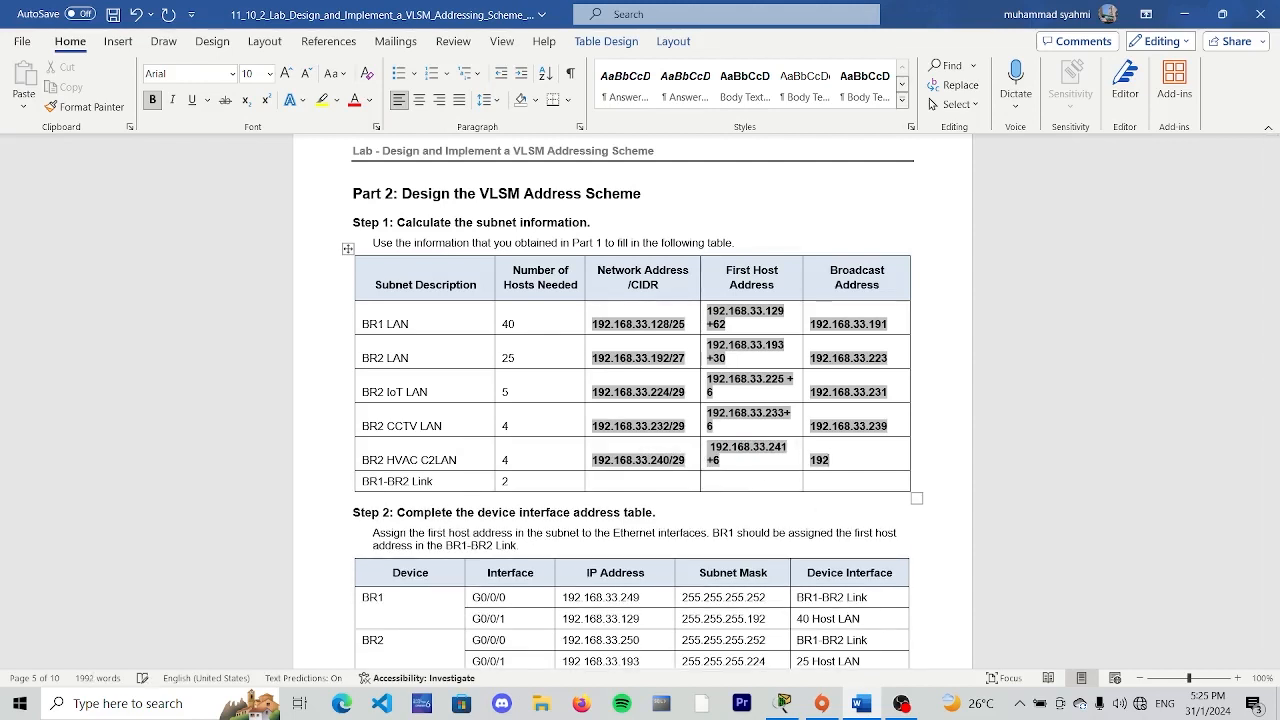
text(.168.33.247)
- Enter "192.168.33.258/30" as the network address of the BR1-BR2 Link
click(605, 483)
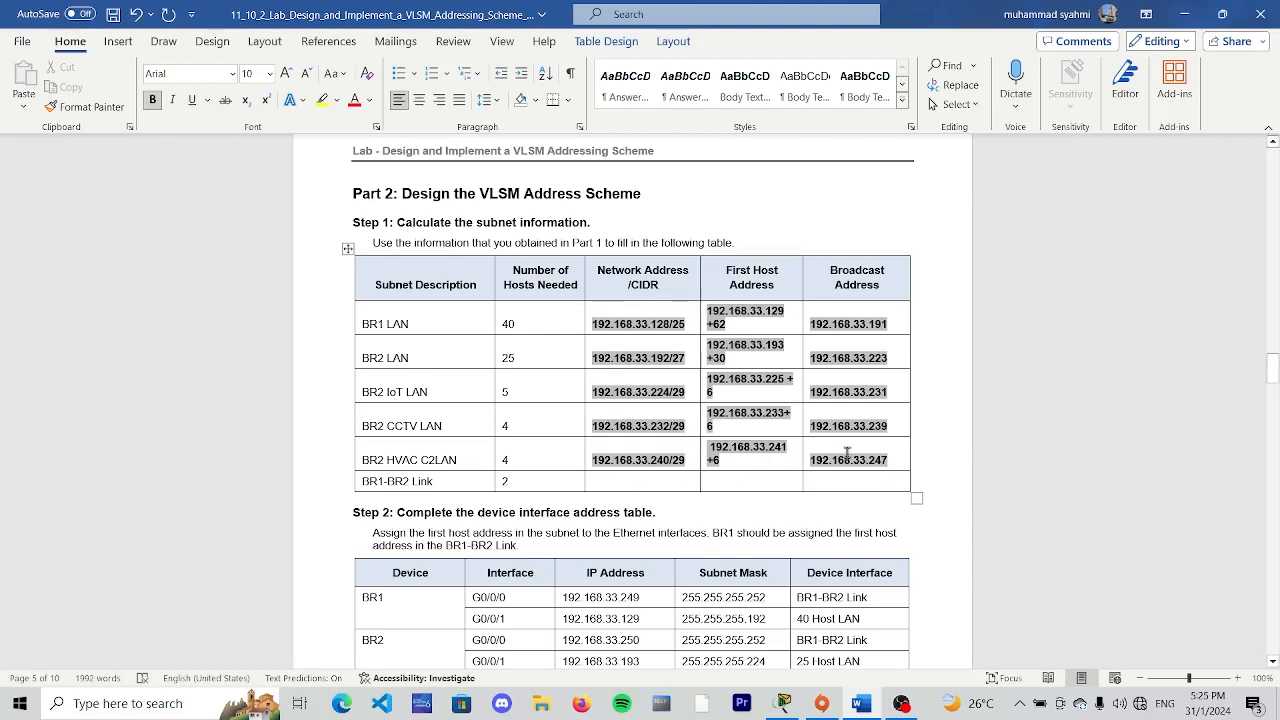
drag(534, 482, 455, 484)
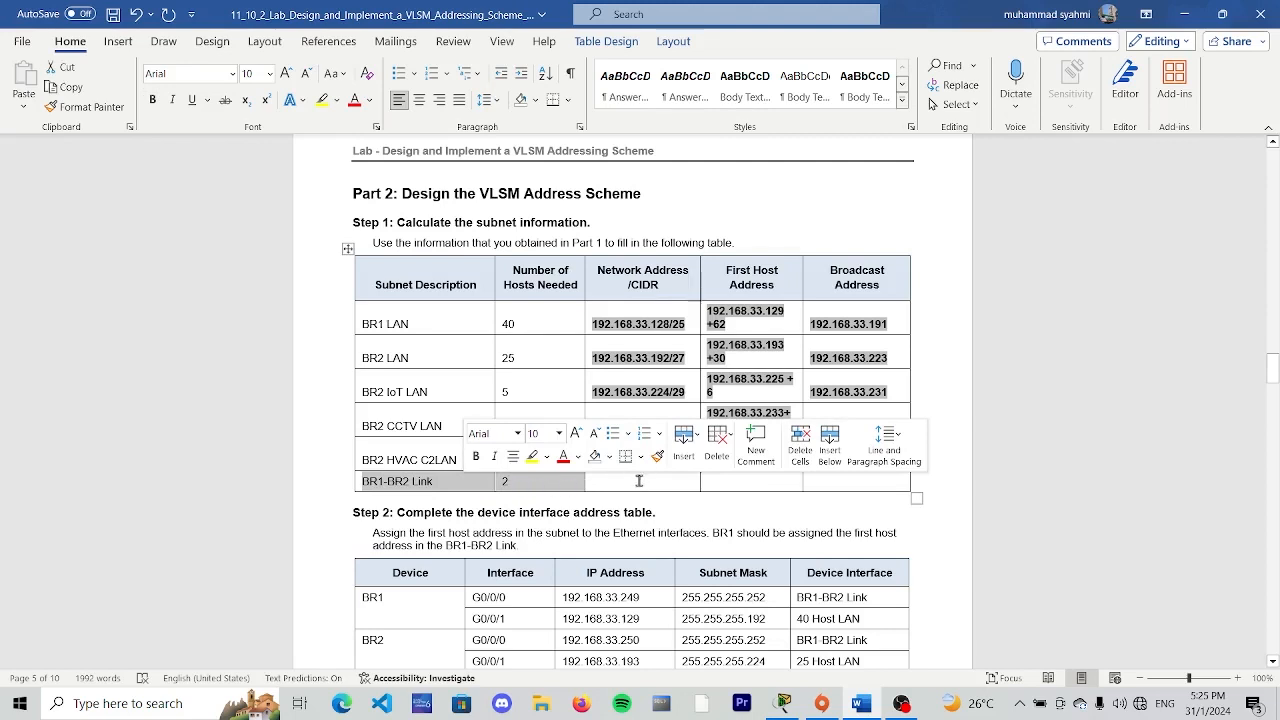
click(638, 481)
text(19)
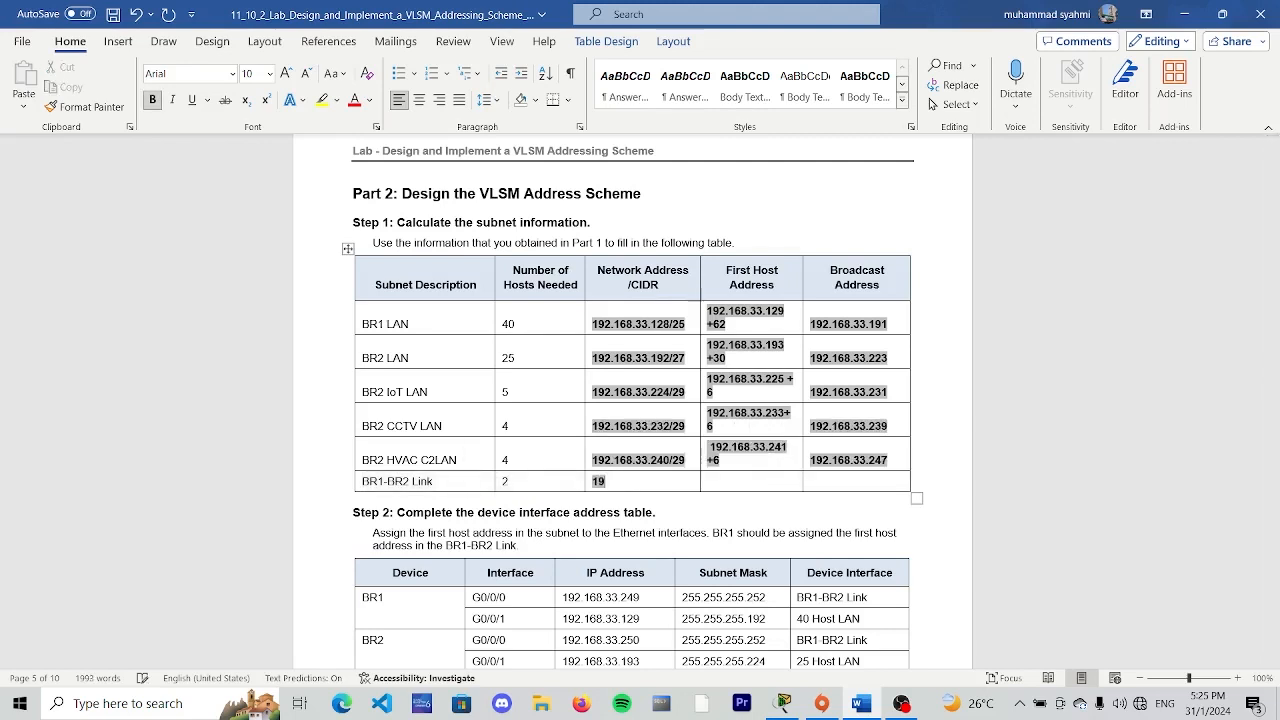
text(2.168.33.2)
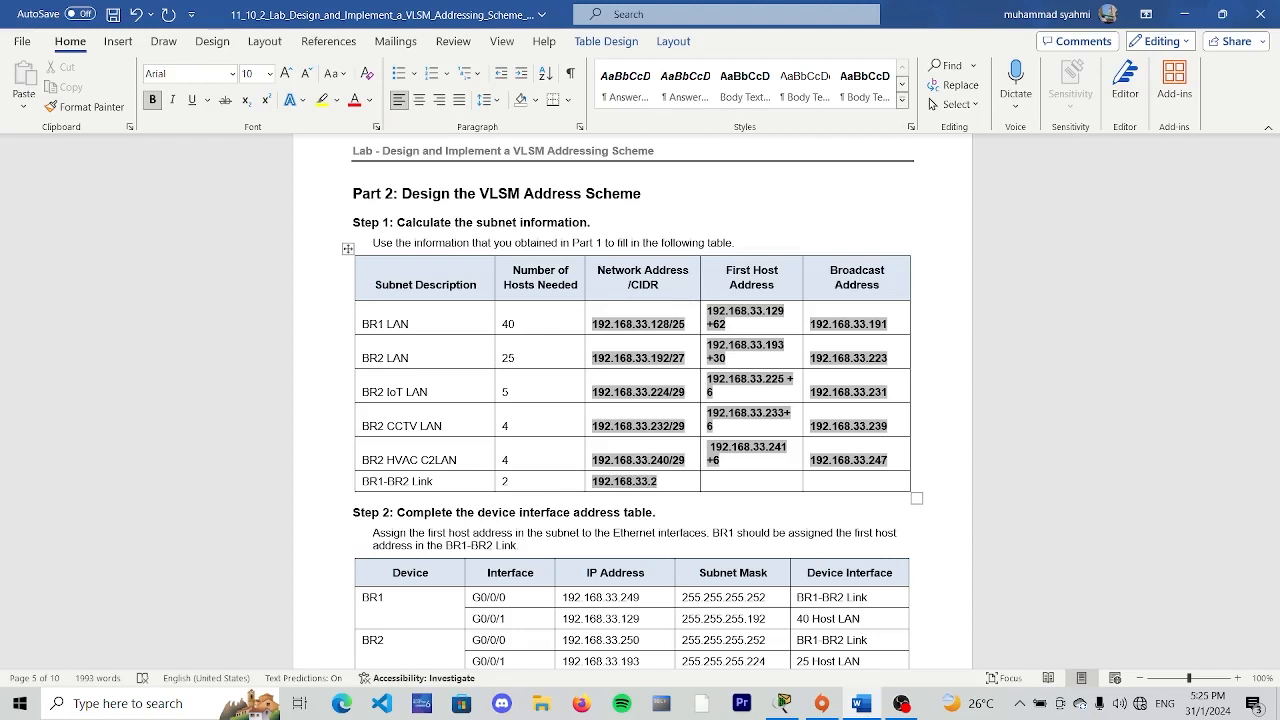
text(58/30)
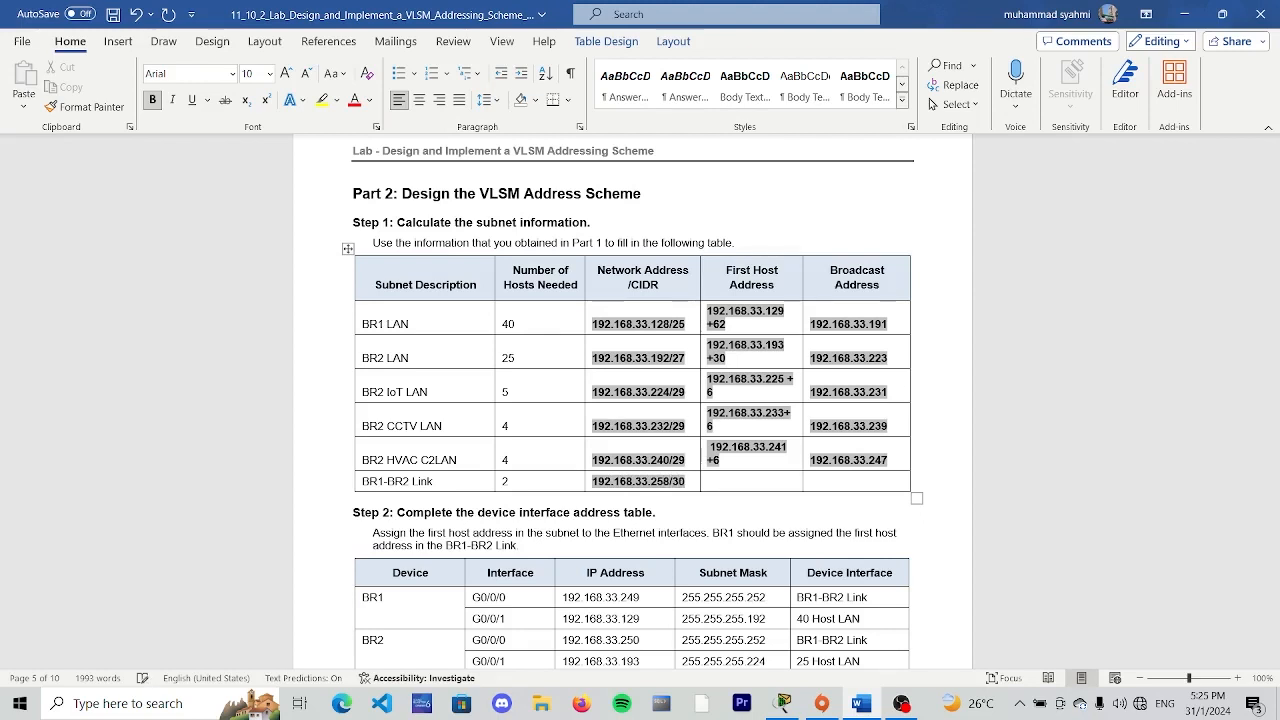
- Enter "192.168.33.249 +2" as the BR1-BR2 Link first host address and correct its network address to "192.168.33.248/30"
click(737, 483)
text(192.)
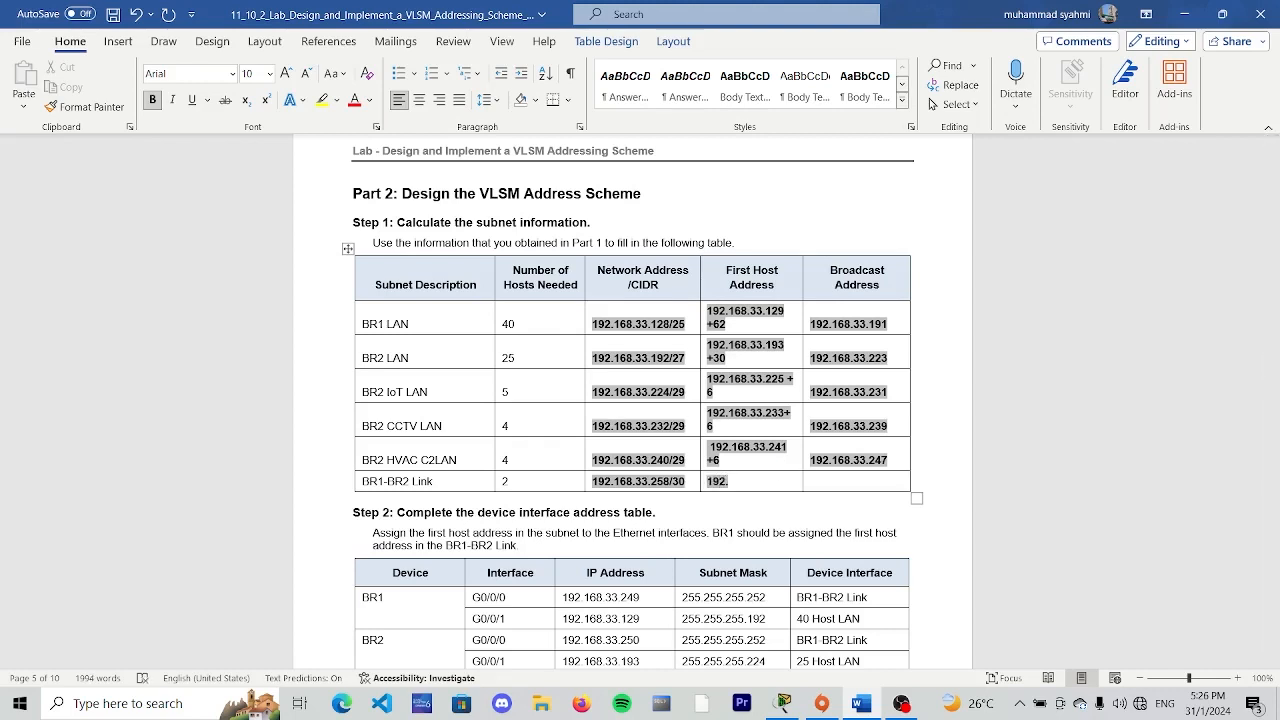
text(168.33.249)
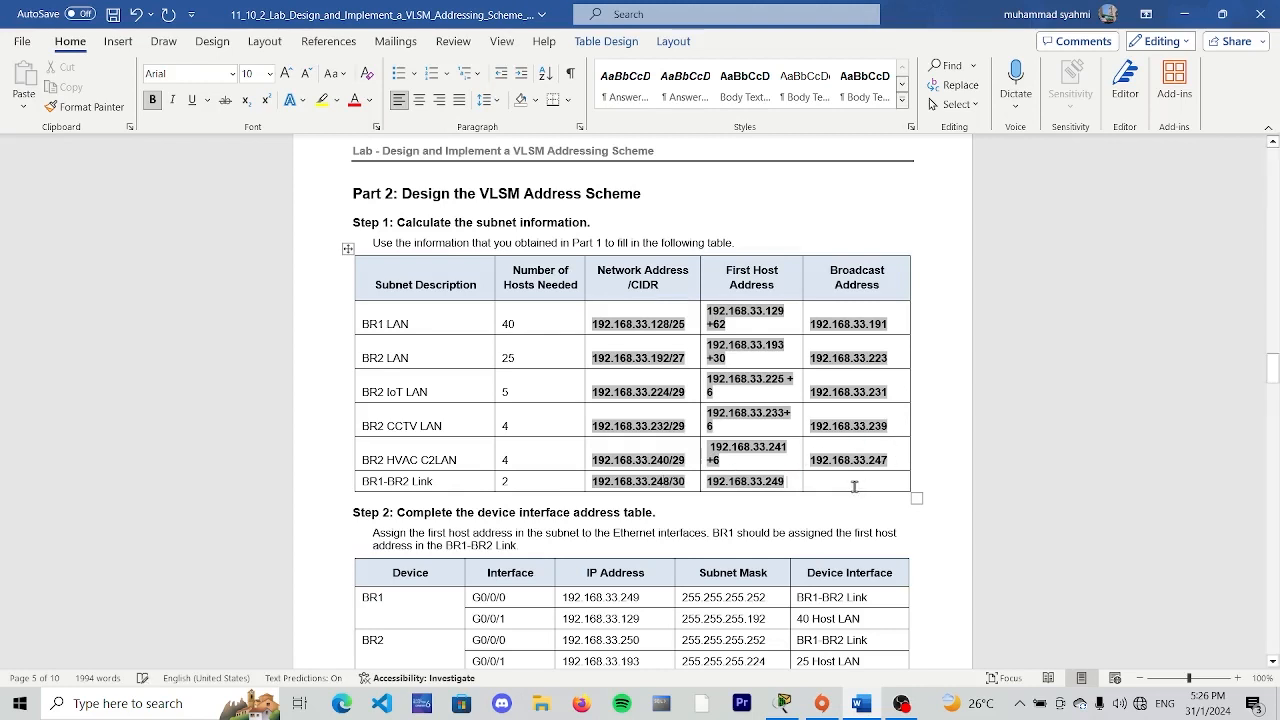
text(+2)
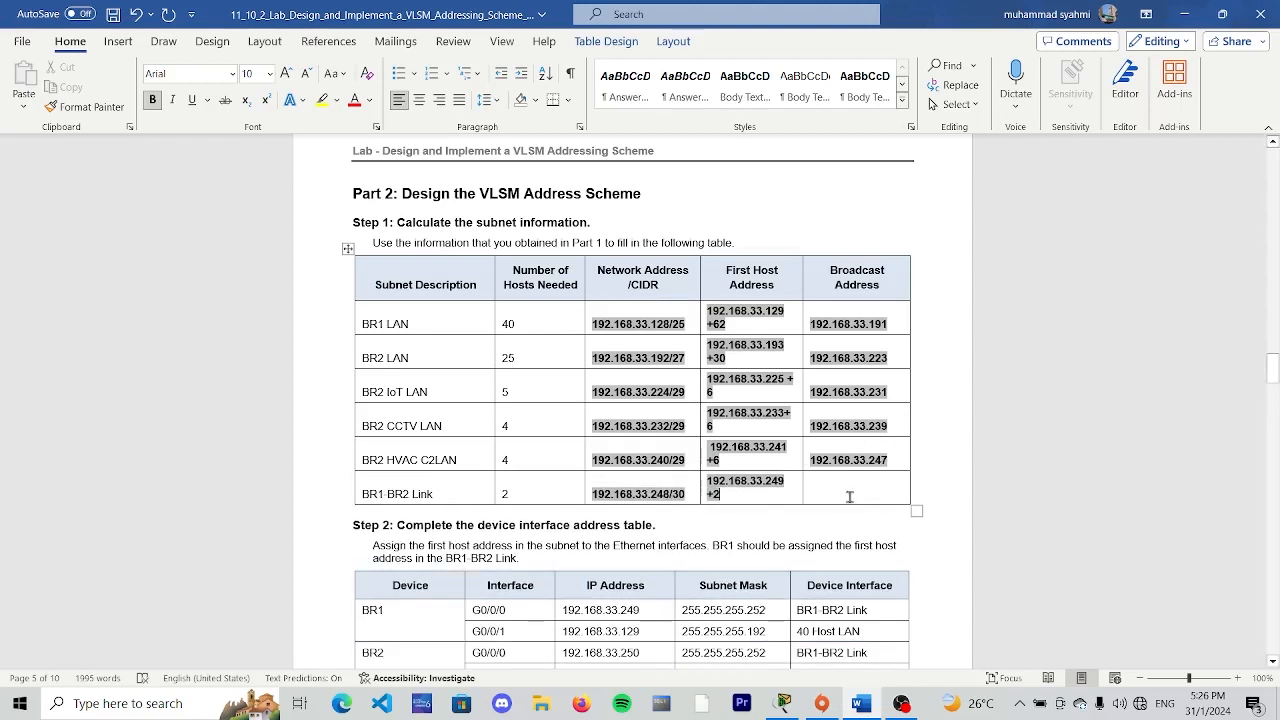
- Enter "192.168.33.251" as the broadcast address of the BR1-BR2 Link
click(849, 497)
text(192.)
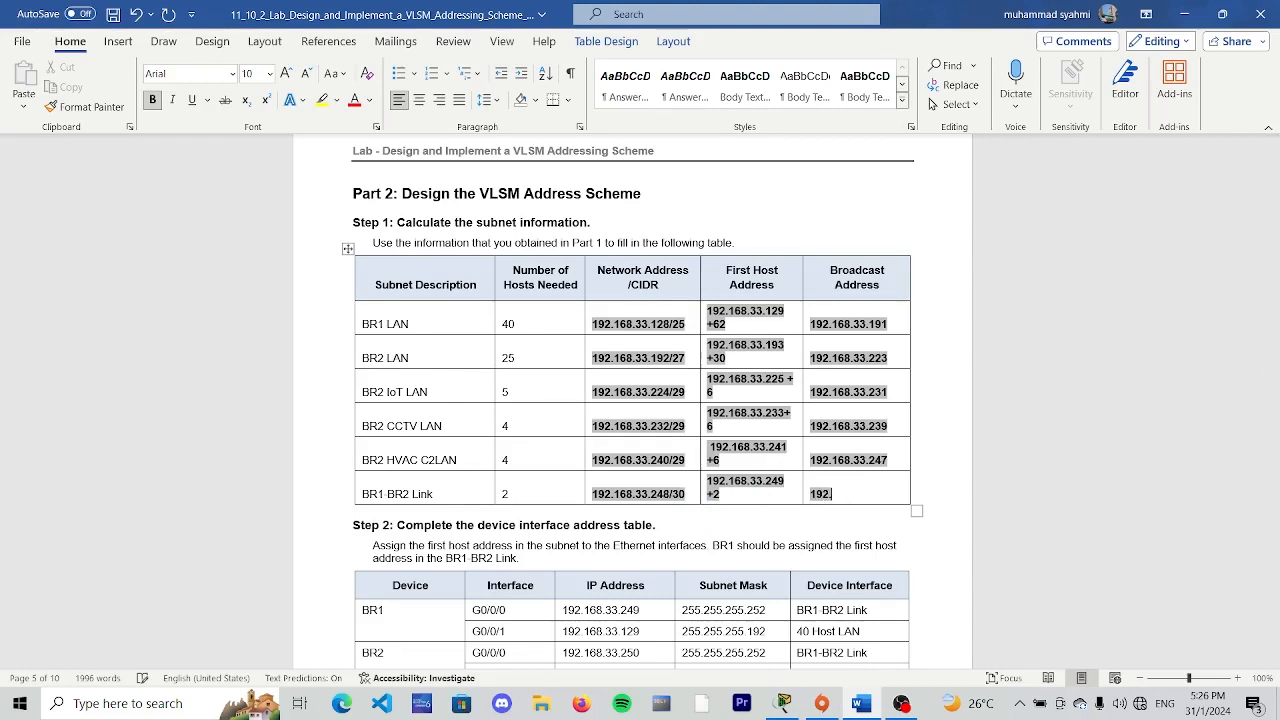
text(168.33.251)
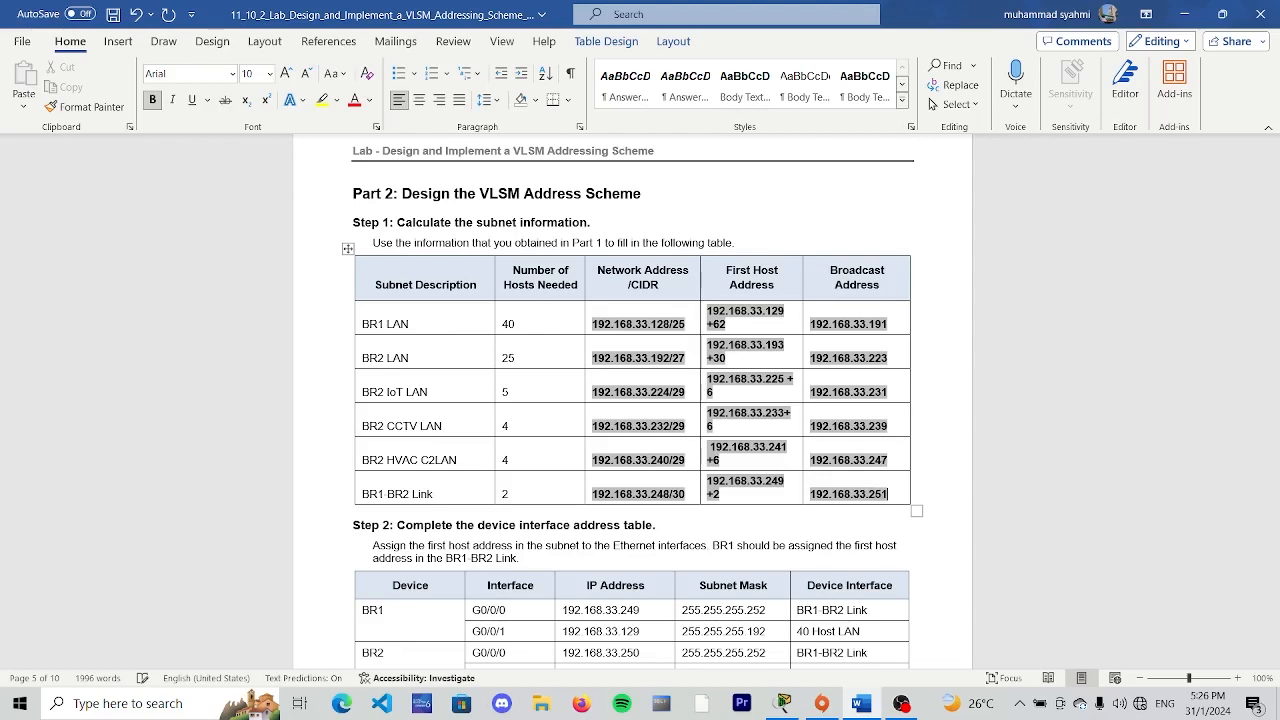
click(1045, 479)
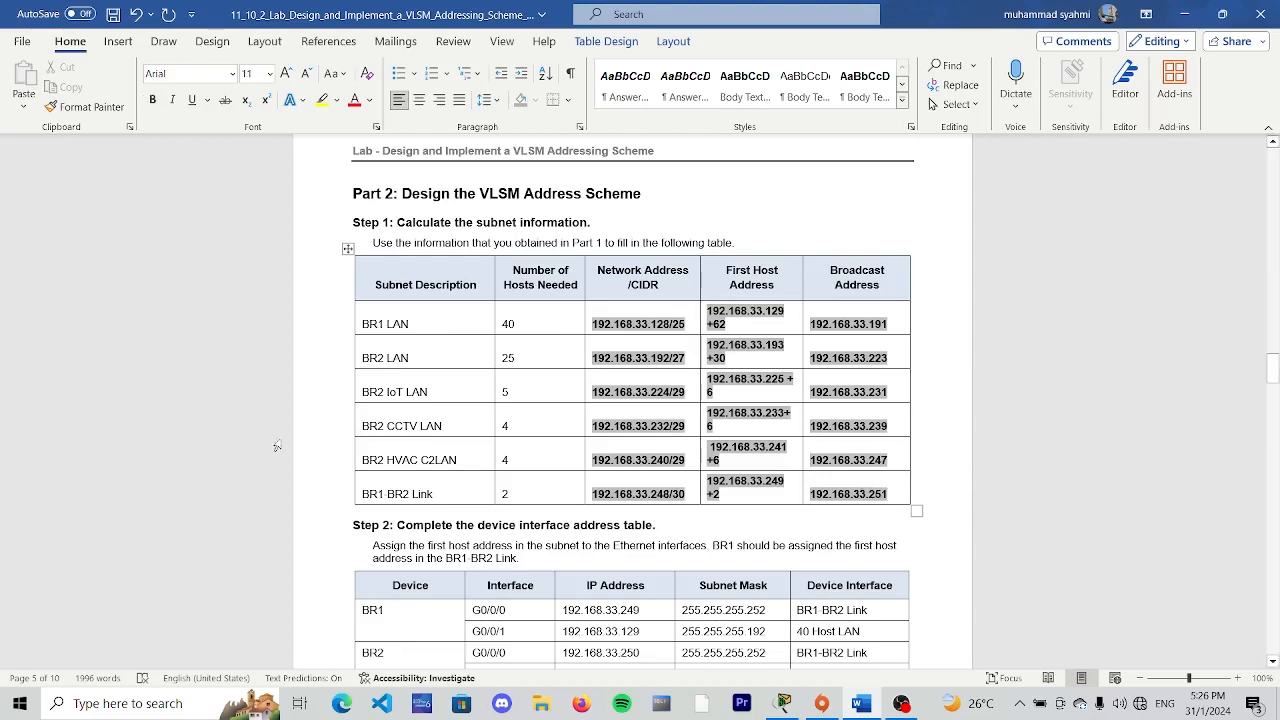
- Review the Step 2 device interface table, go to Part 3, and place the document side by side with Cisco Packet Tracer
scroll(340, 462, down, 2)
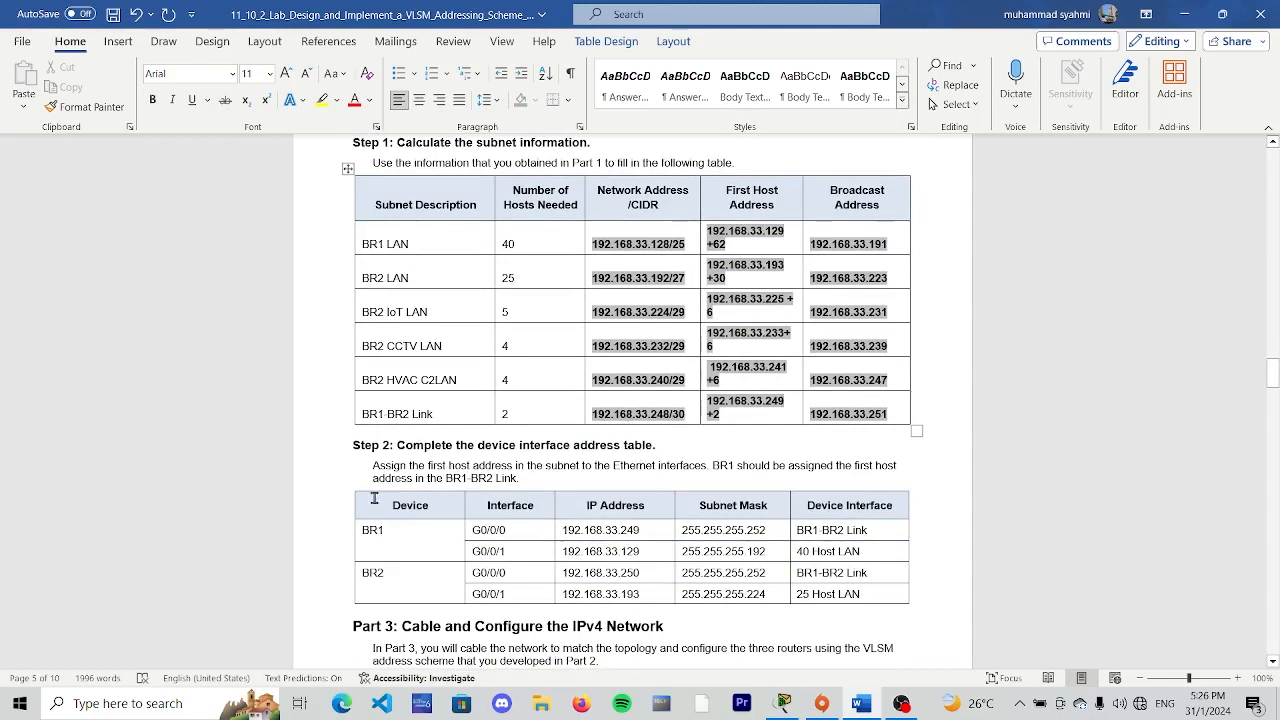
scroll(560, 483, down, 4)
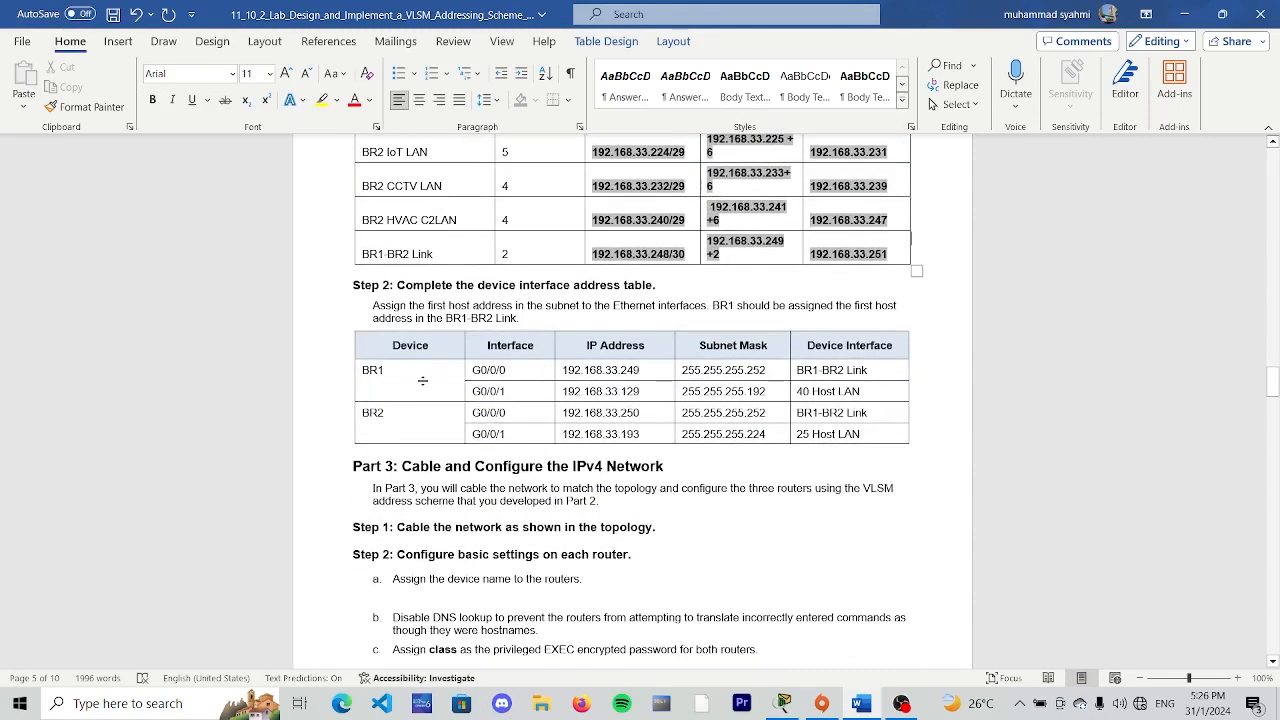
double_click(372, 370)
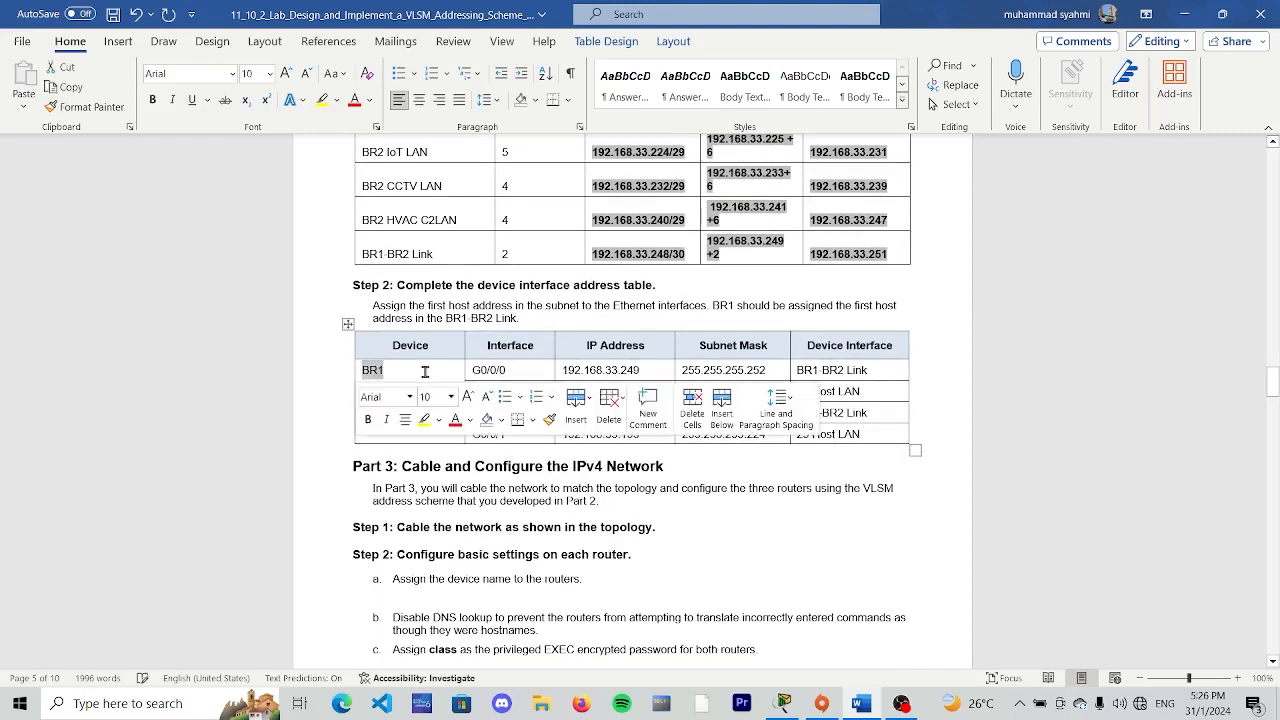
click(476, 373)
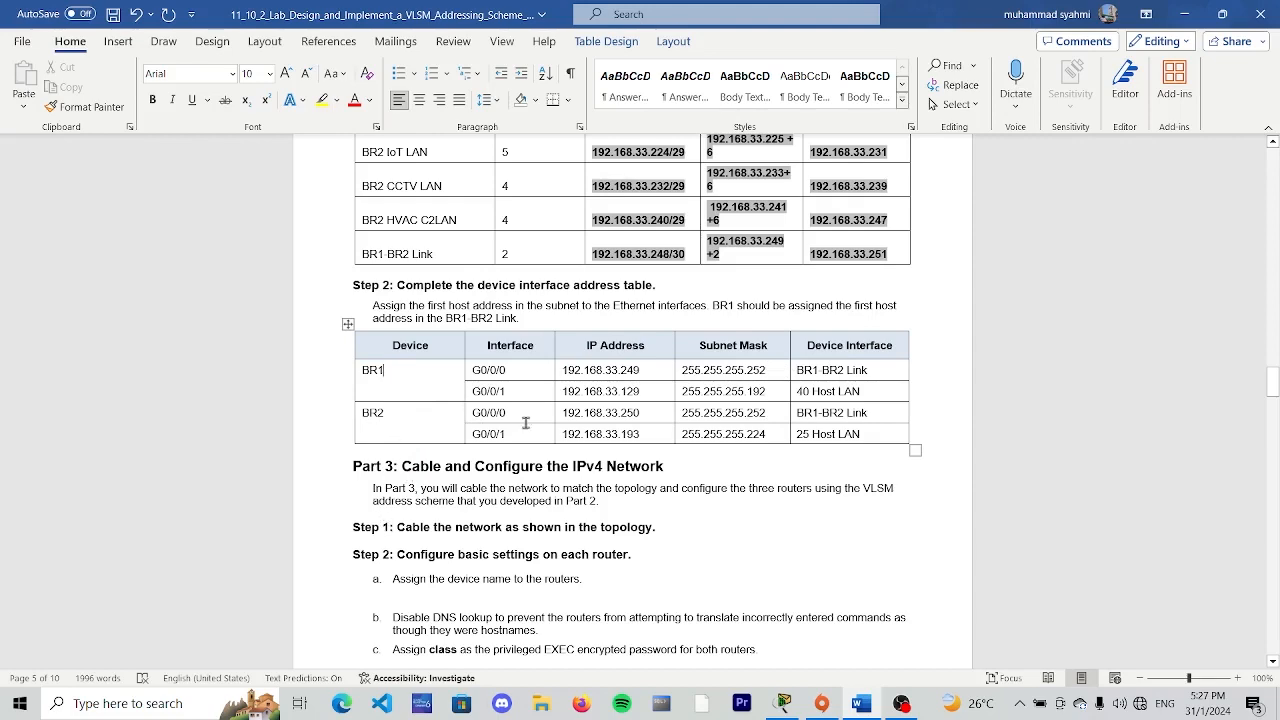
scroll(483, 445, down, 4)
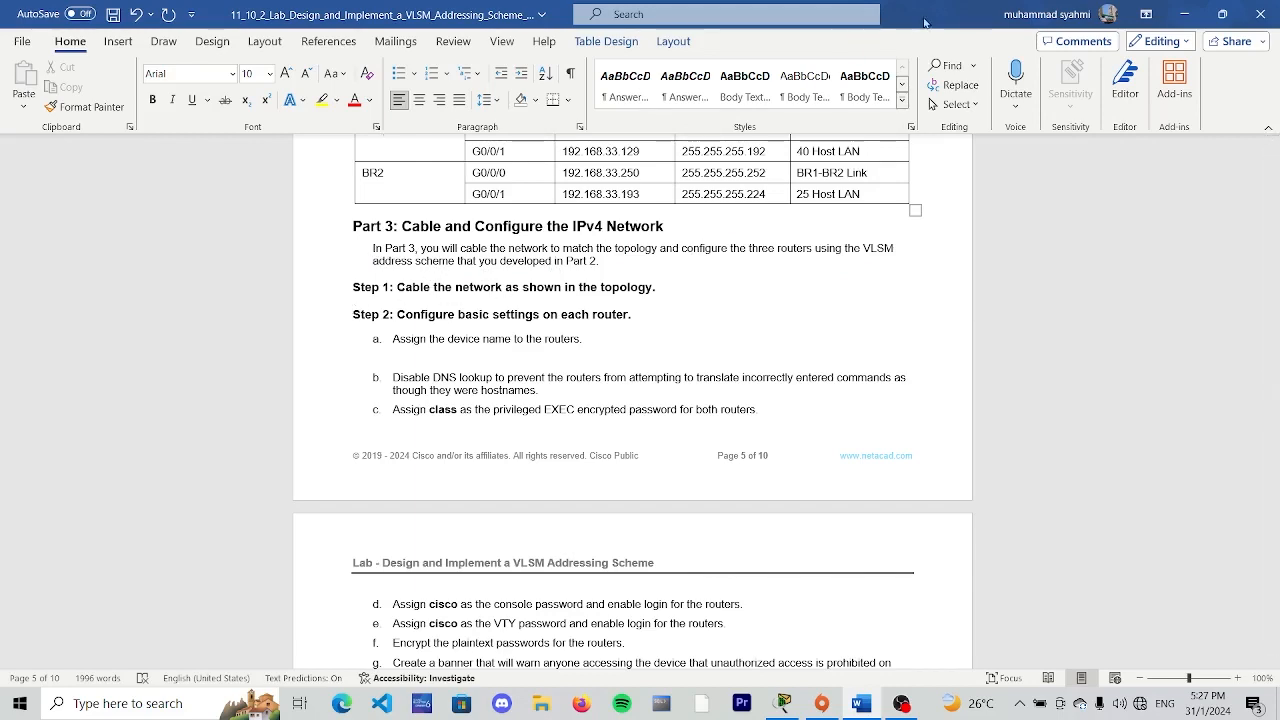
drag(922, 17, 1279, 322)
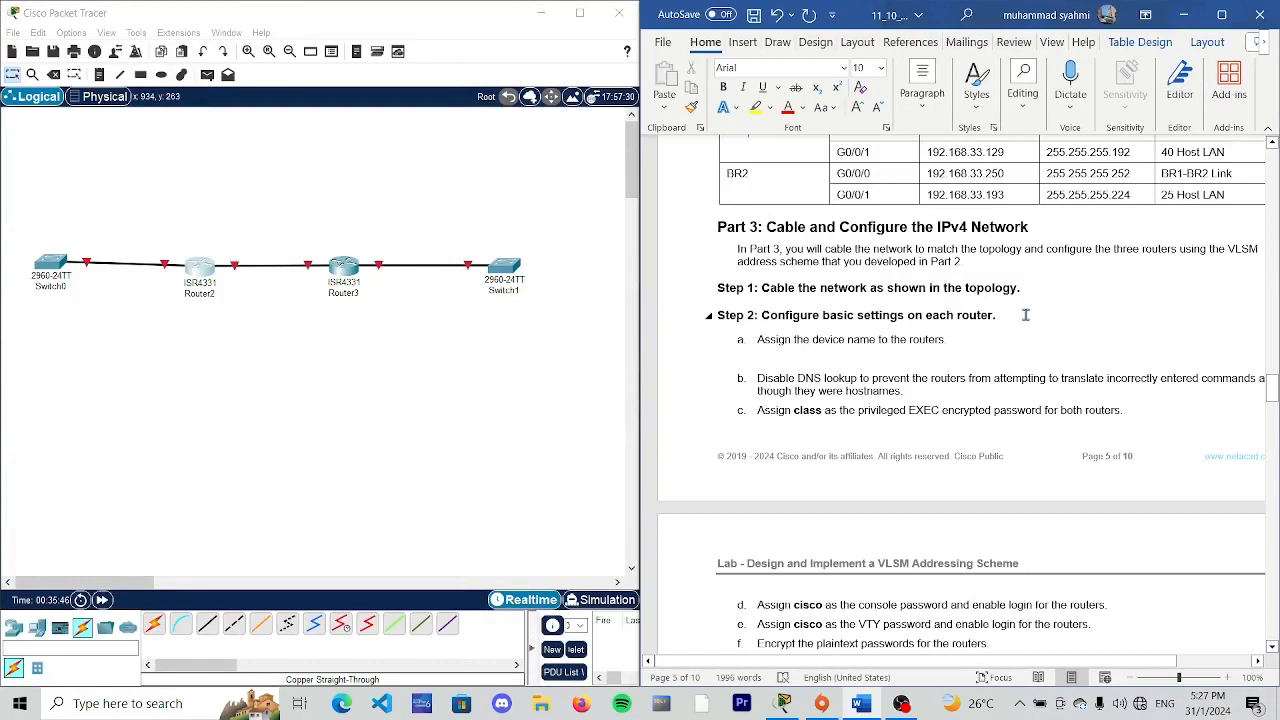
- Add two PCs to the Packet Tracer workspace, one below each router
click(36, 630)
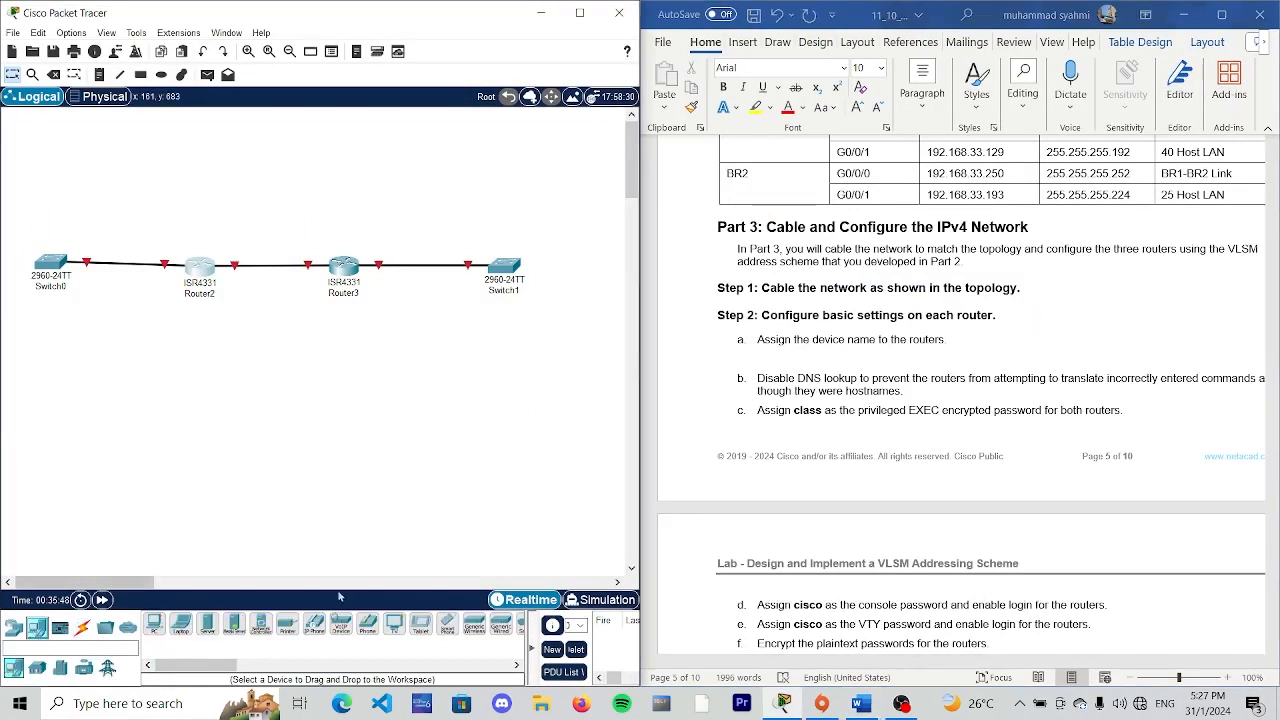
click(155, 625)
click(190, 440)
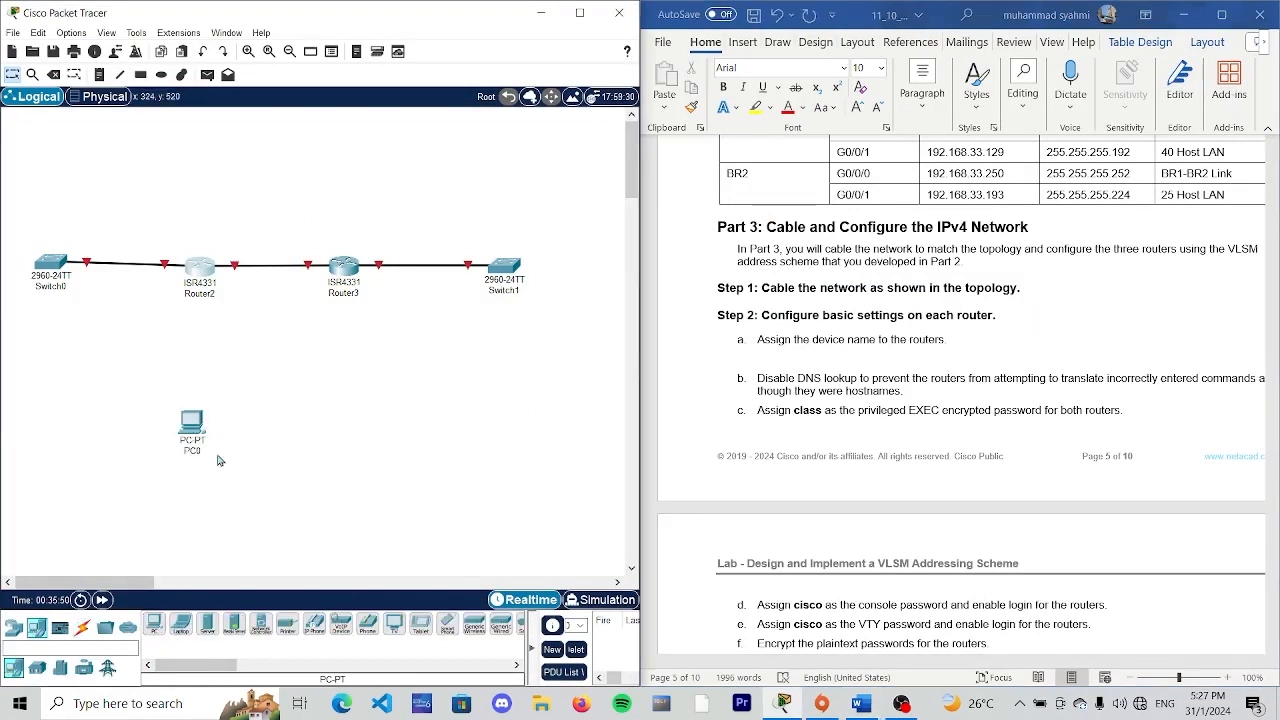
click(155, 625)
click(338, 428)
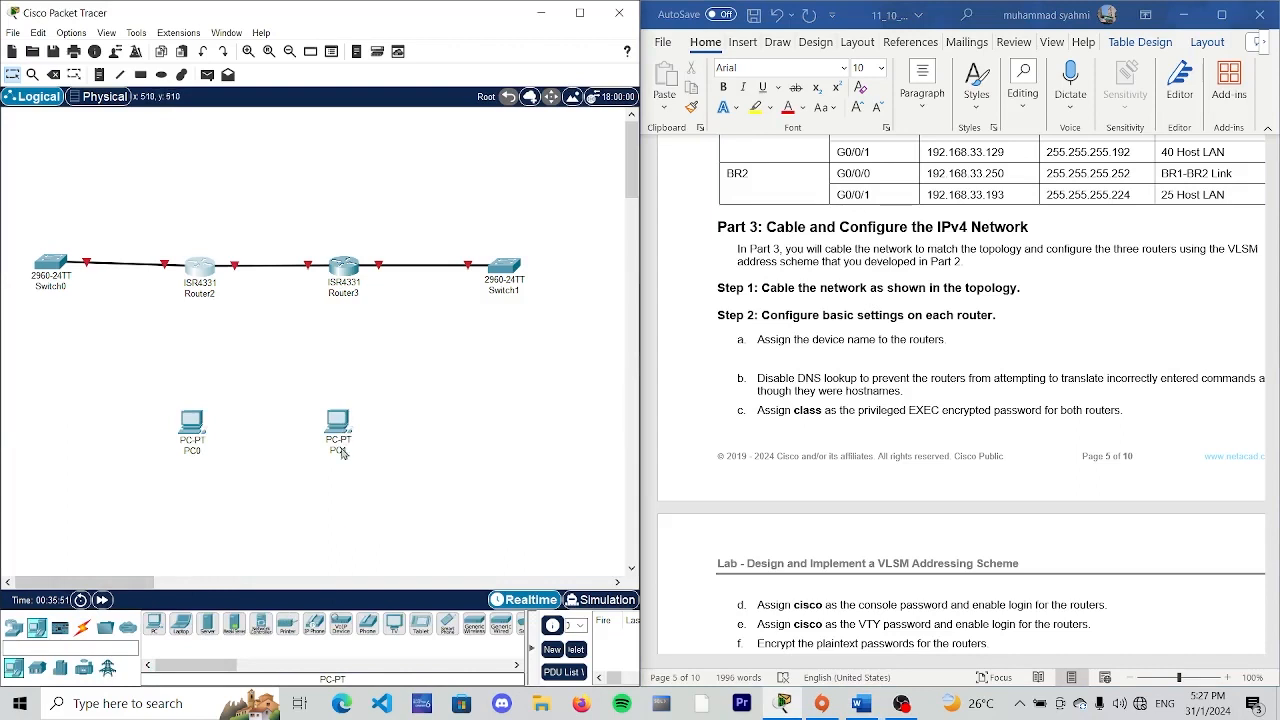
- Rename Switch0 as S1 and Router2 as BR1 in the topology
click(50, 287)
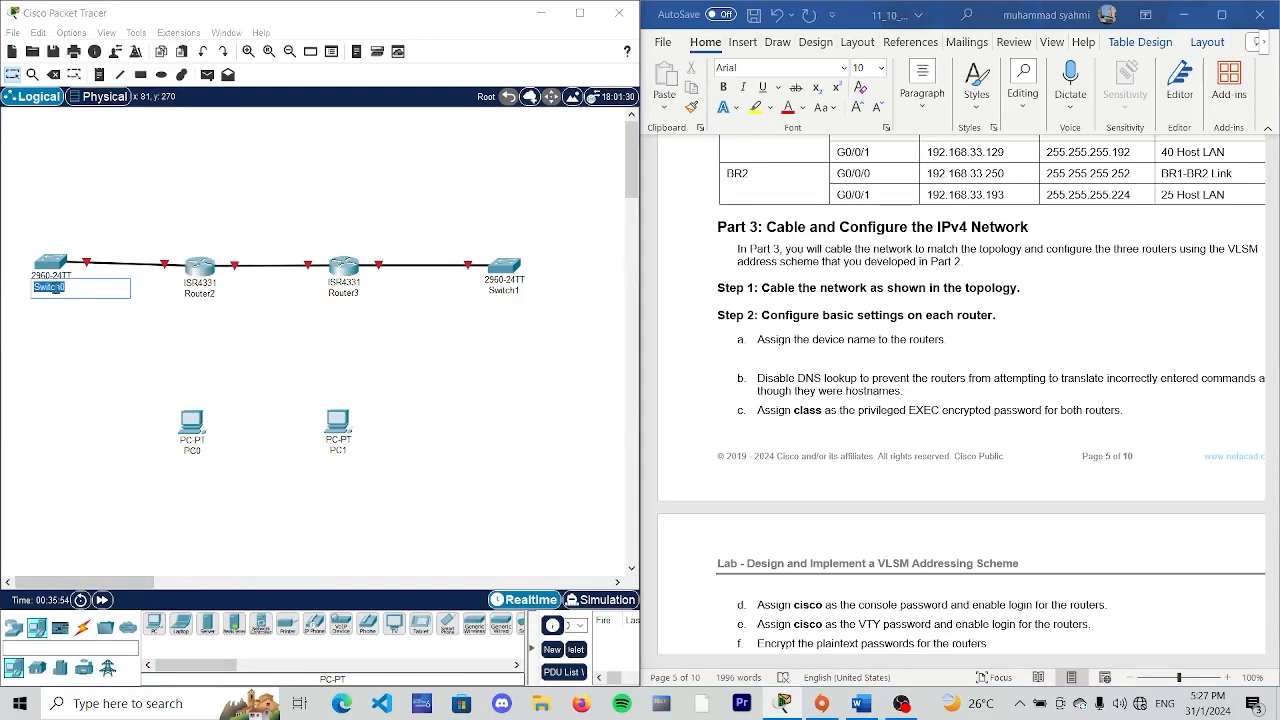
text(ss)
key(BackSpace)
text(S1)
click(200, 293)
text(HR1)
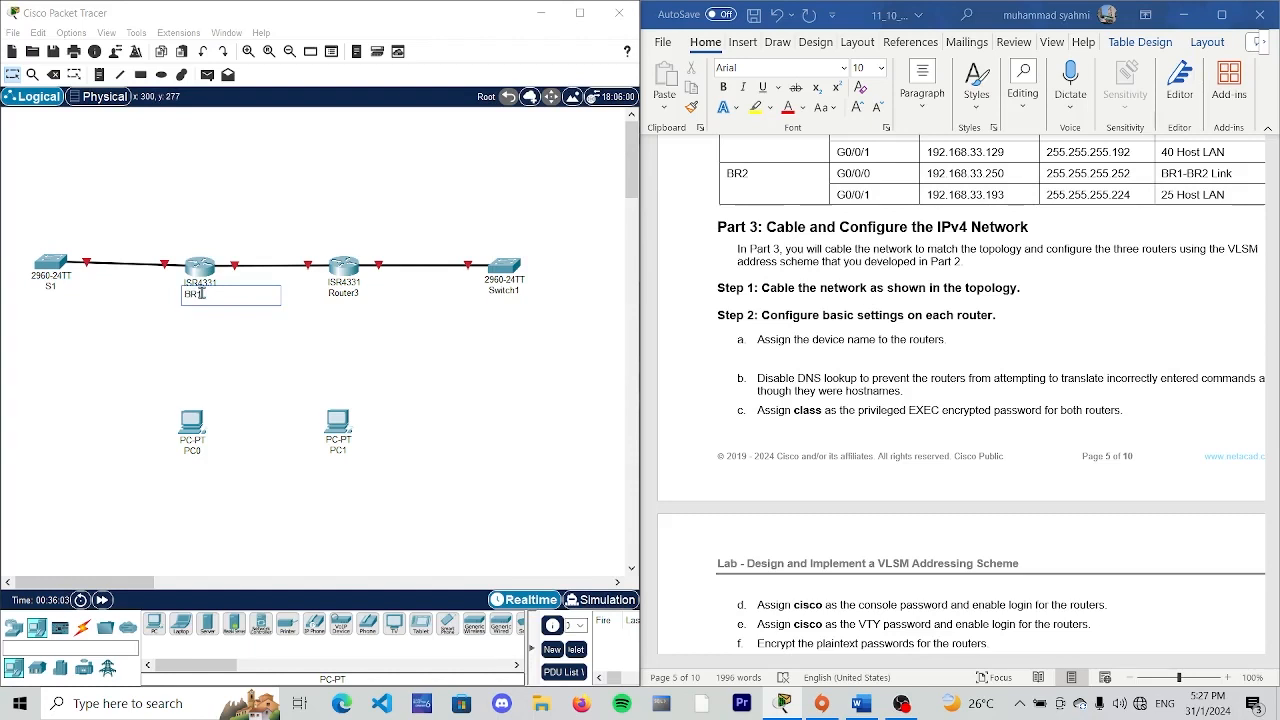
- Rename Router3 as BR2 and Switch1 as S2 in the topology
click(343, 293)
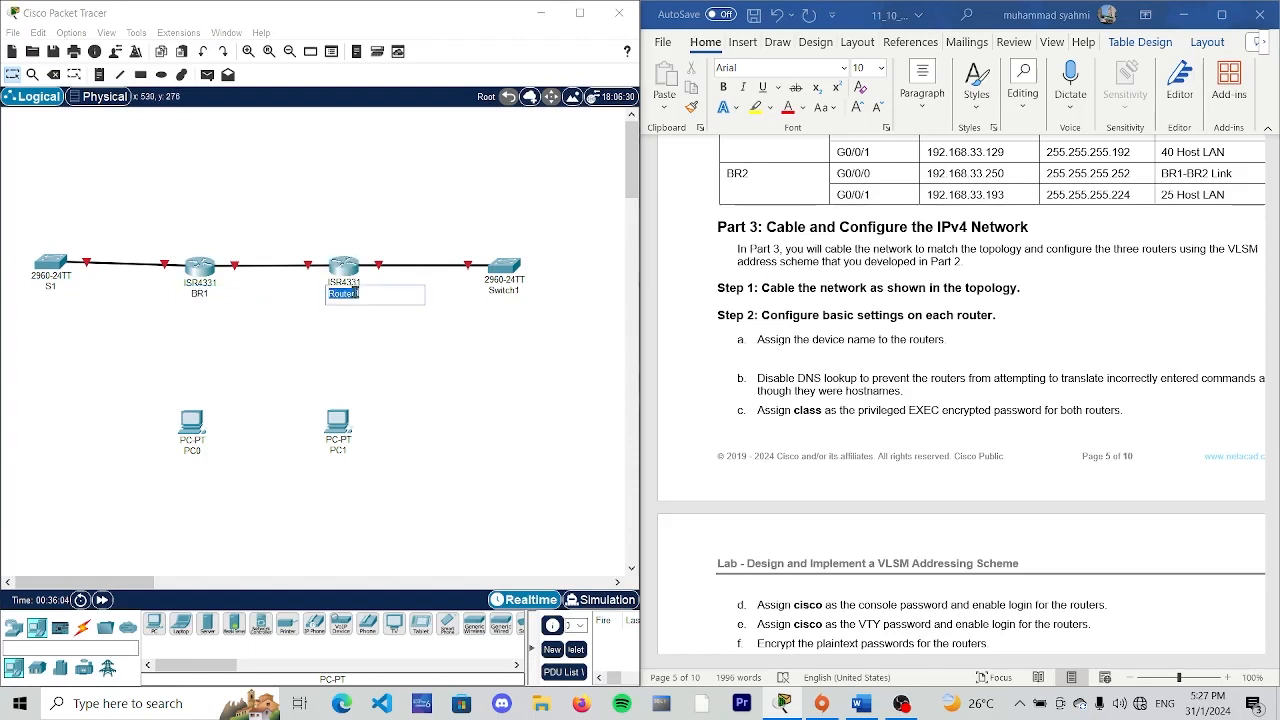
text(BR2)
click(490, 291)
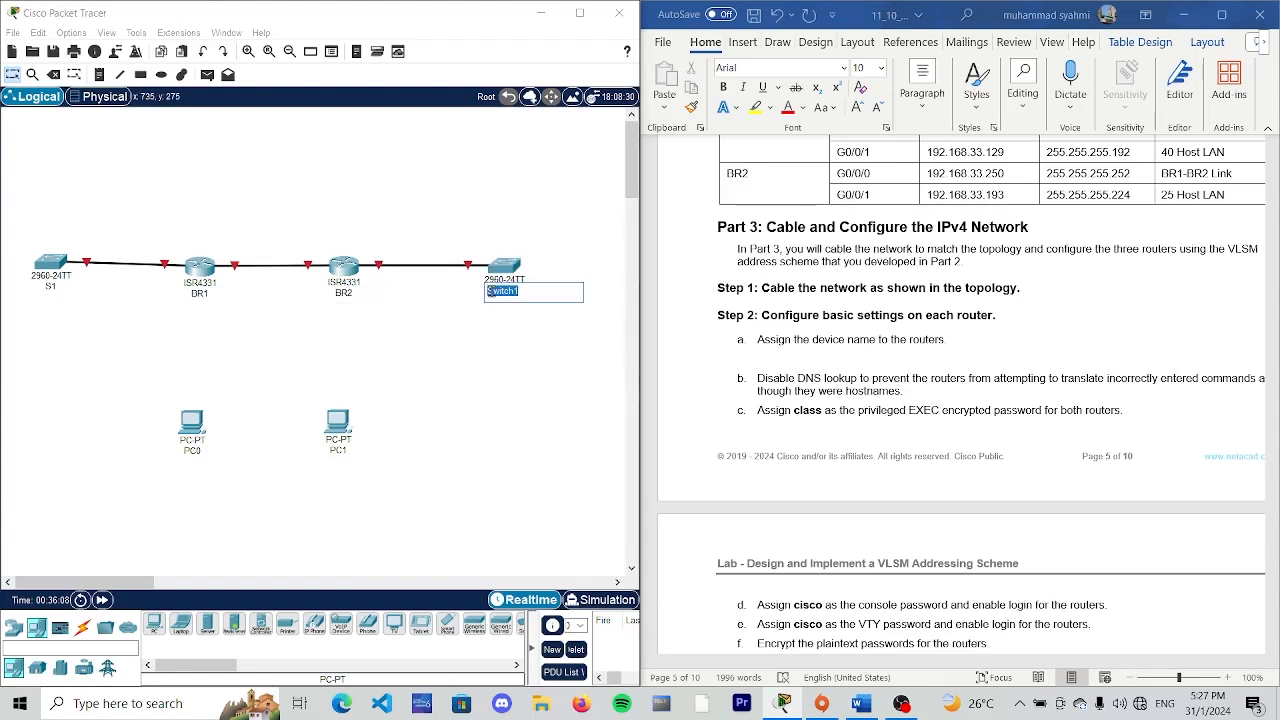
text(S2)
key(Return)
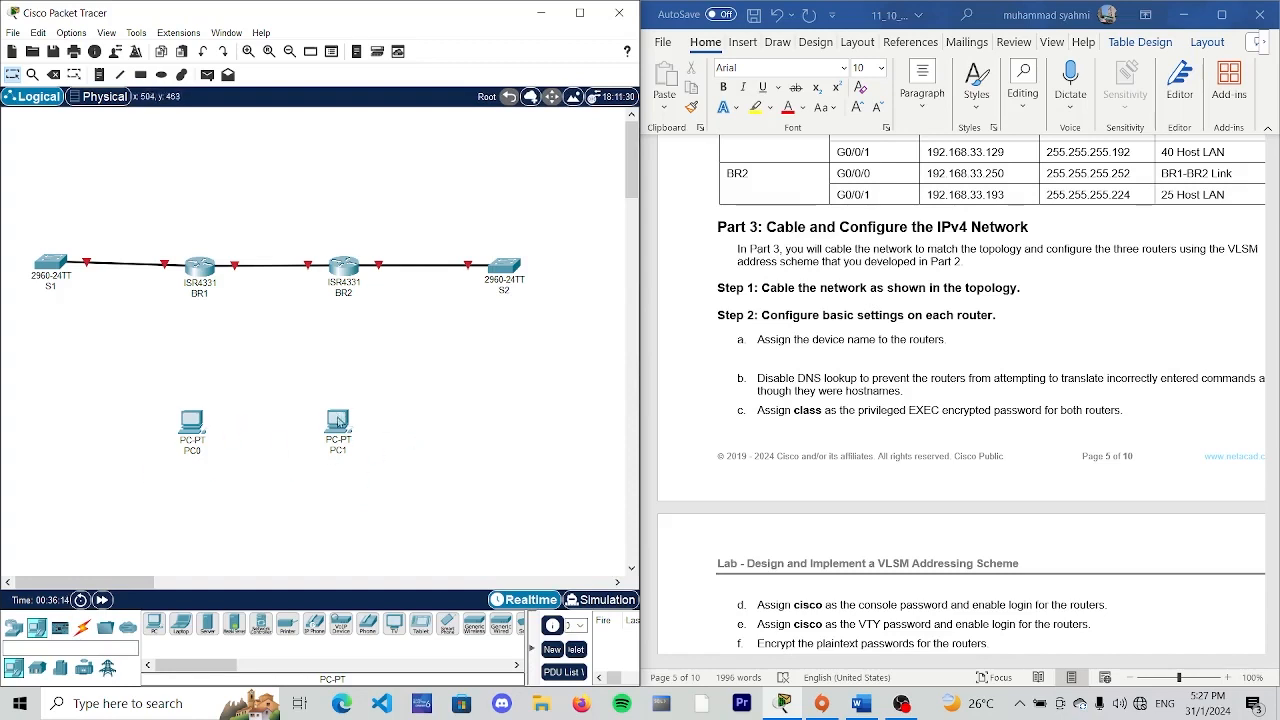
drag(341, 428, 343, 440)
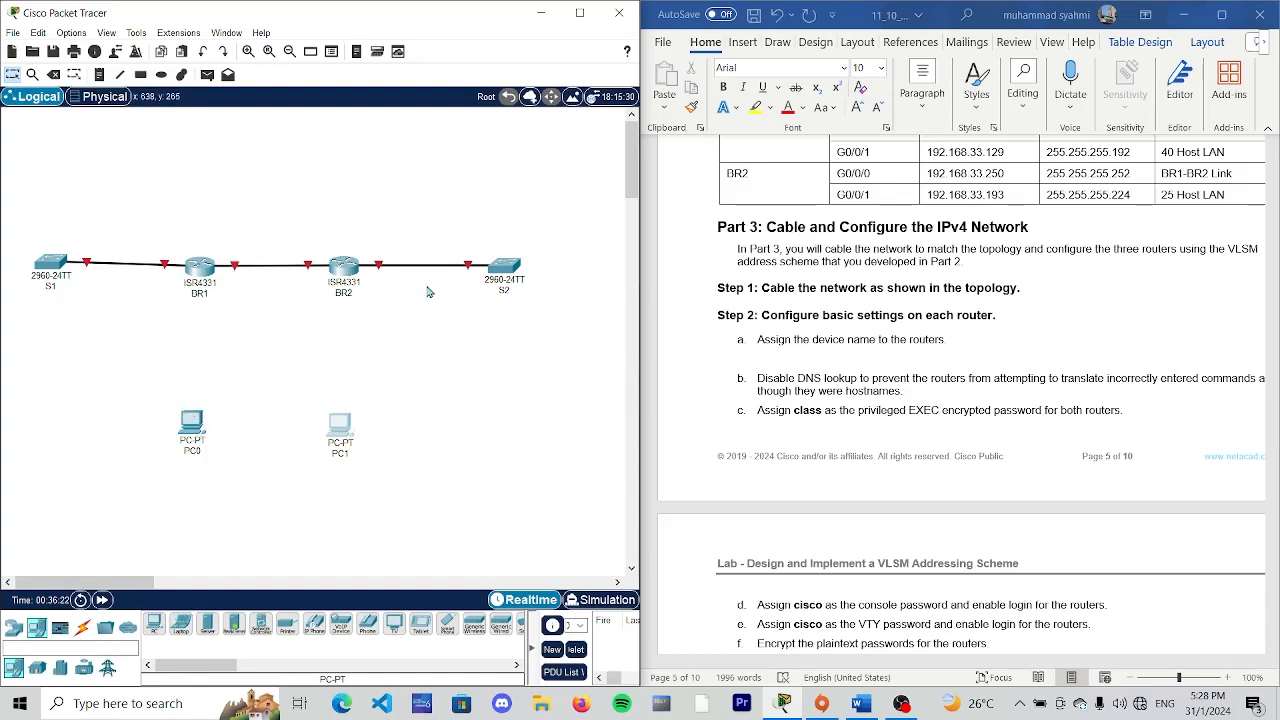
- Connect the RS 232 port of PC0 to the Console port of BR1 with a console cable
click(82, 627)
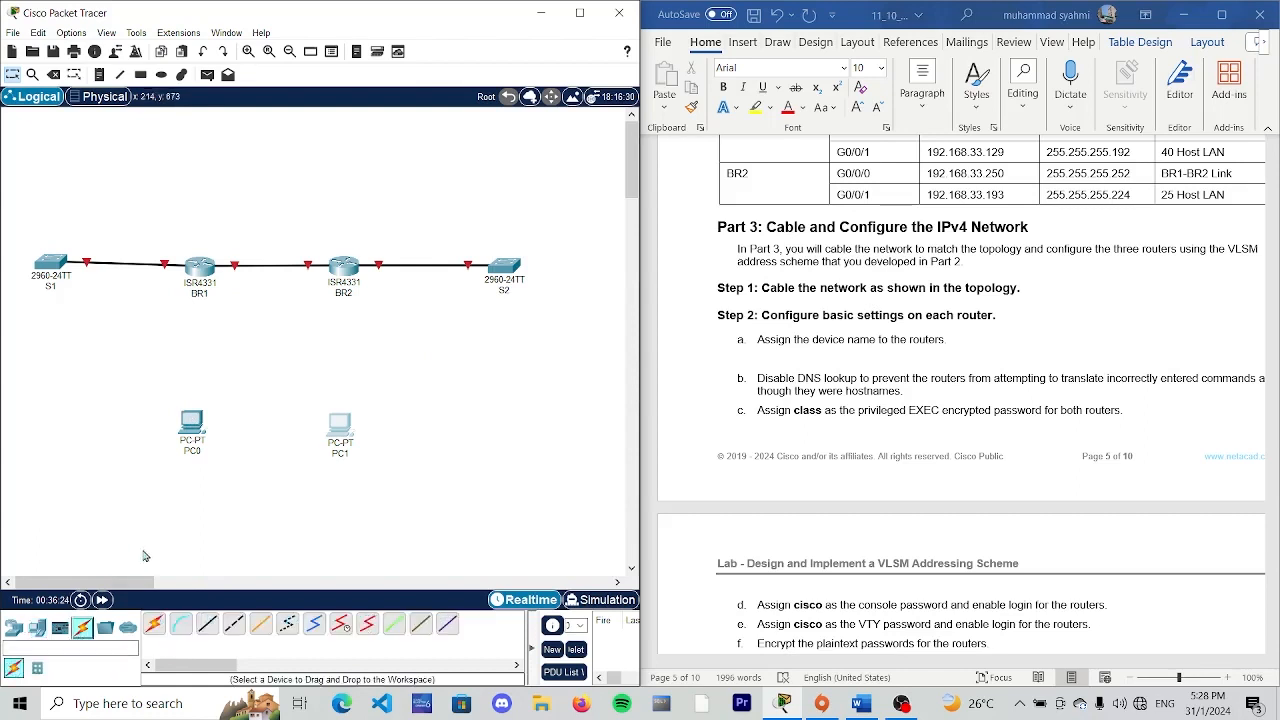
click(181, 624)
click(197, 421)
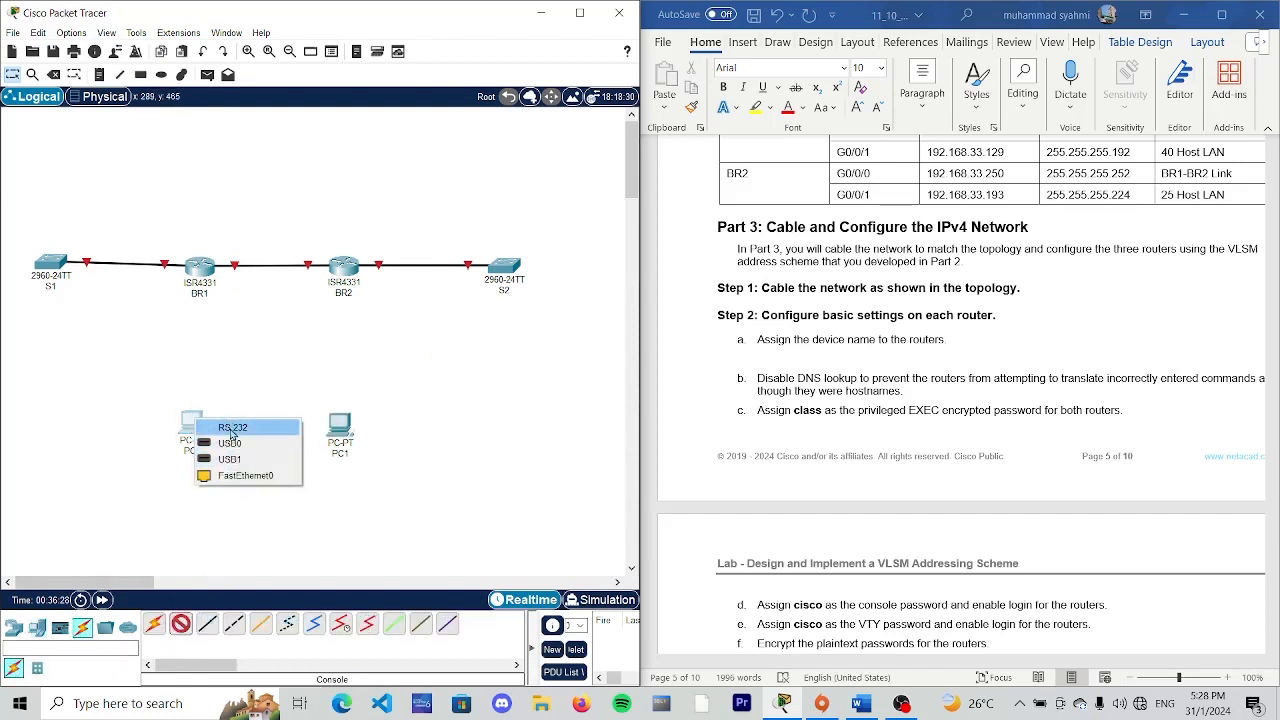
click(187, 550)
click(185, 629)
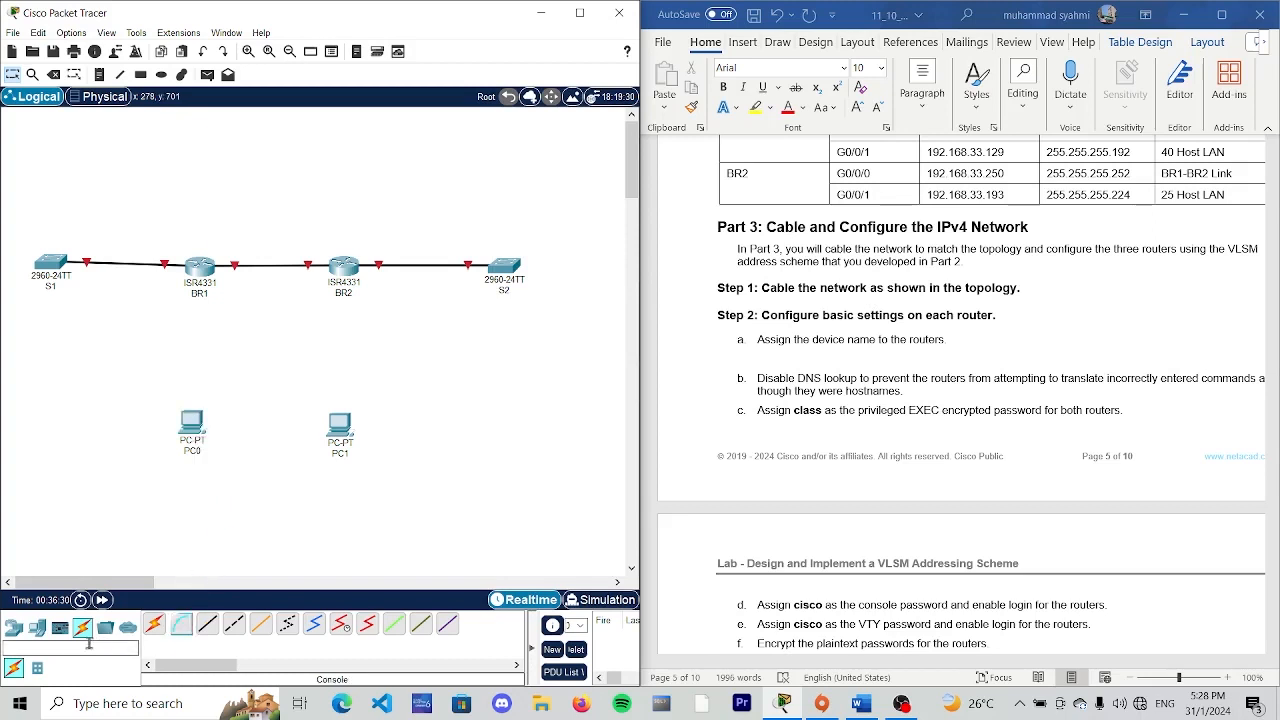
click(183, 627)
click(194, 440)
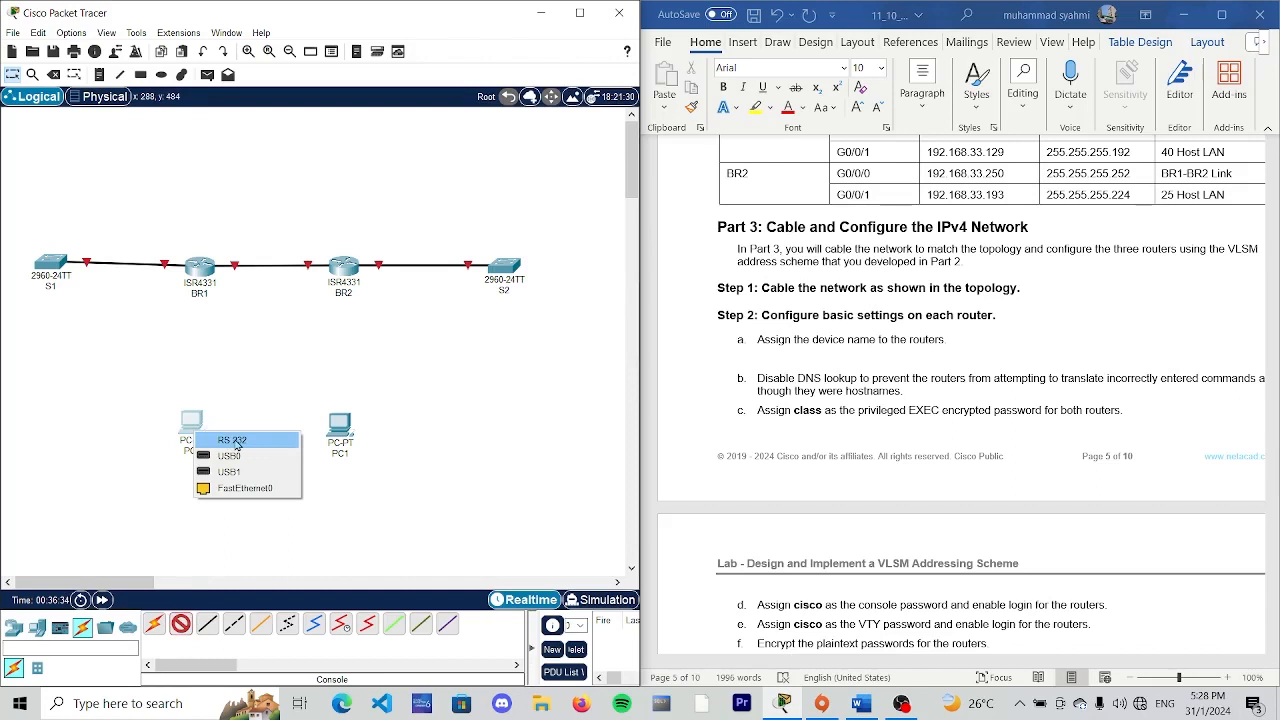
click(234, 441)
click(199, 268)
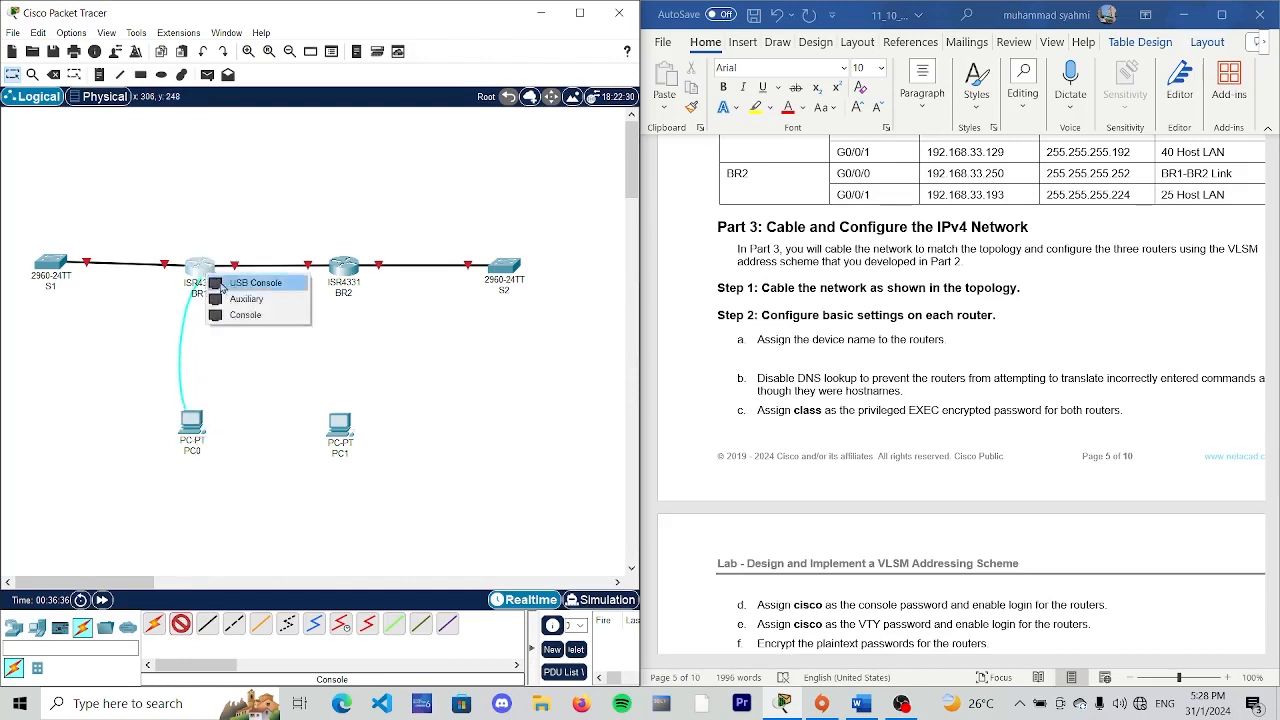
click(265, 321)
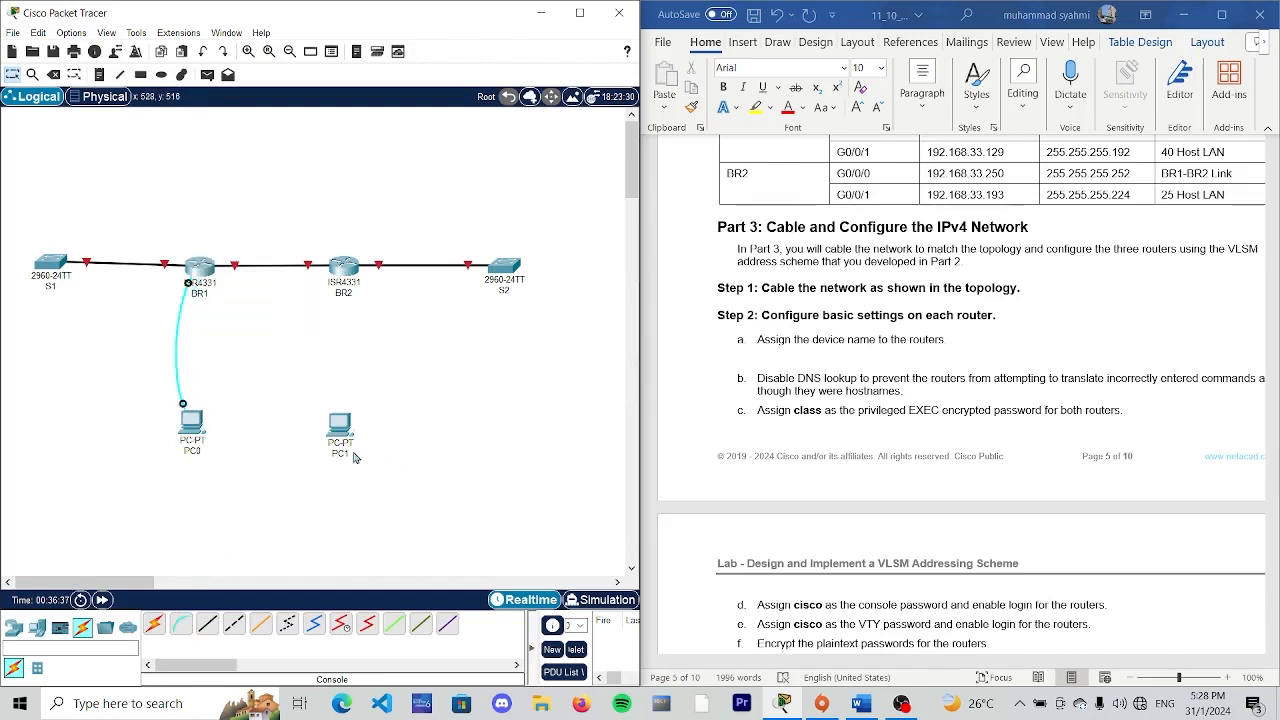
- Connect the RS 232 port of PC1 to the Console port of BR2 with a console cable
click(181, 624)
click(343, 427)
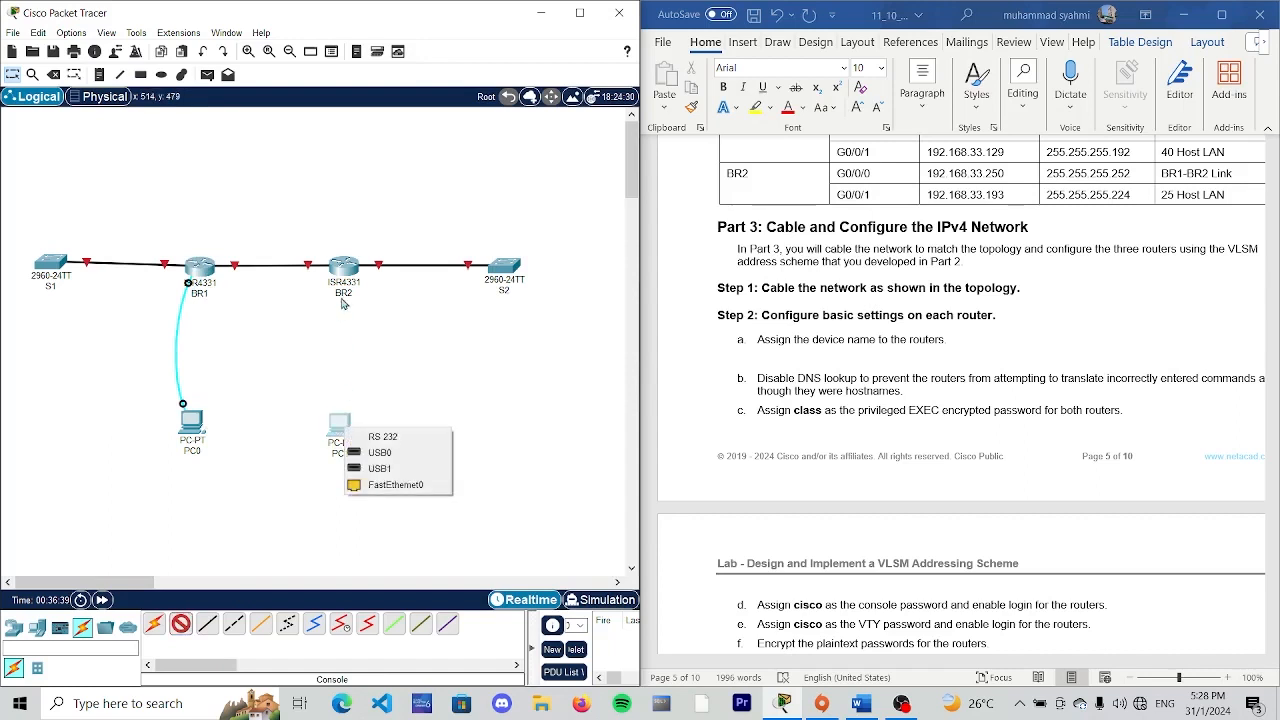
click(400, 437)
click(370, 275)
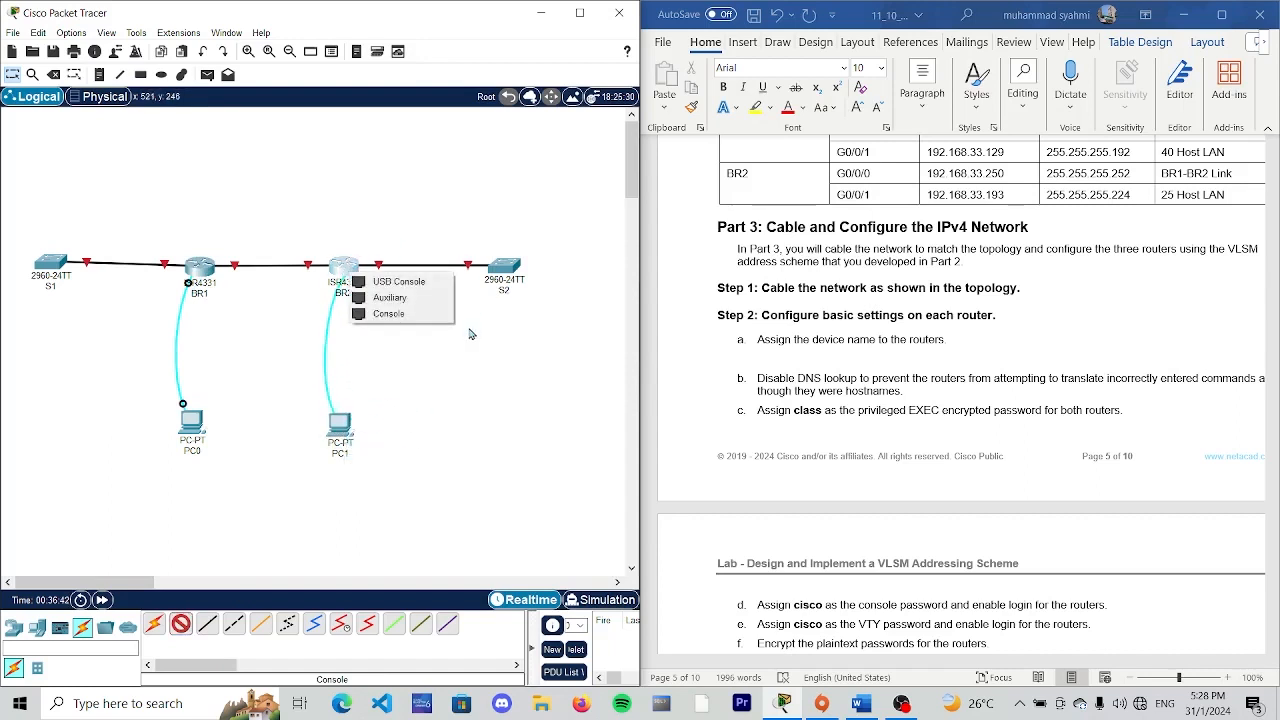
click(422, 320)
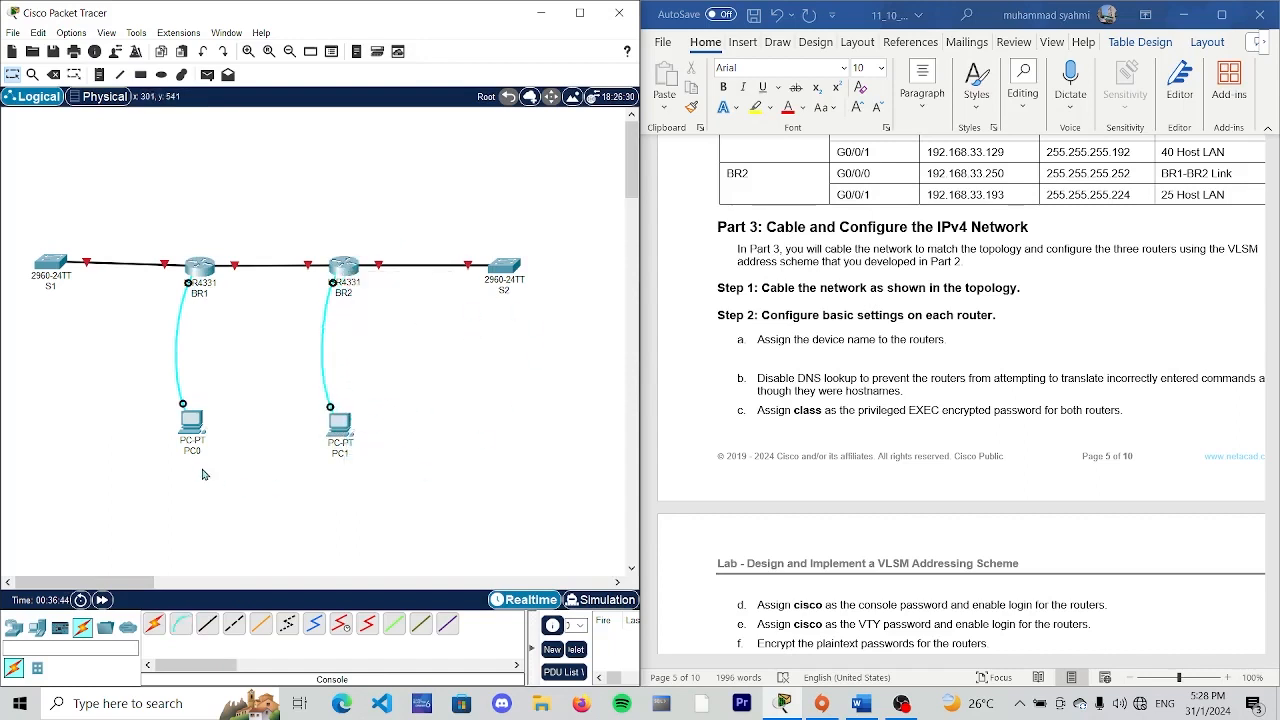
- Start a terminal session from PC0 to BR1 with the default settings and answer NO to the initial configuration dialog
click(198, 432)
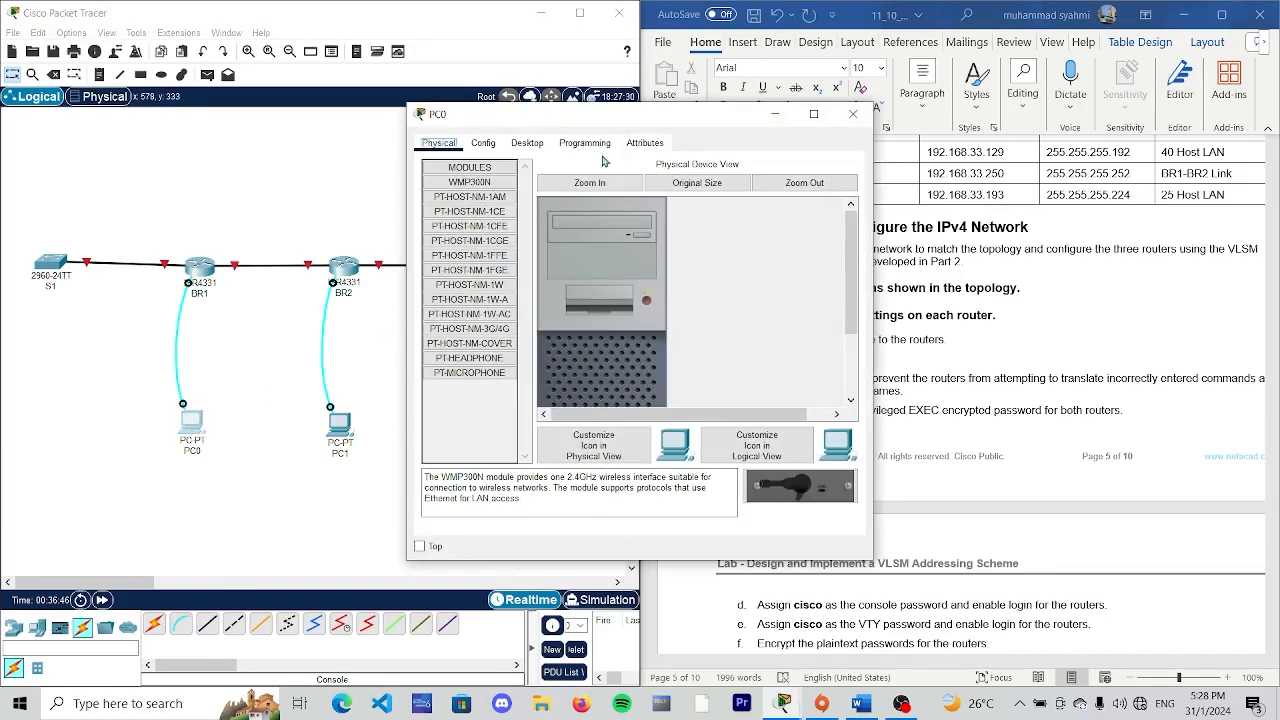
click(528, 143)
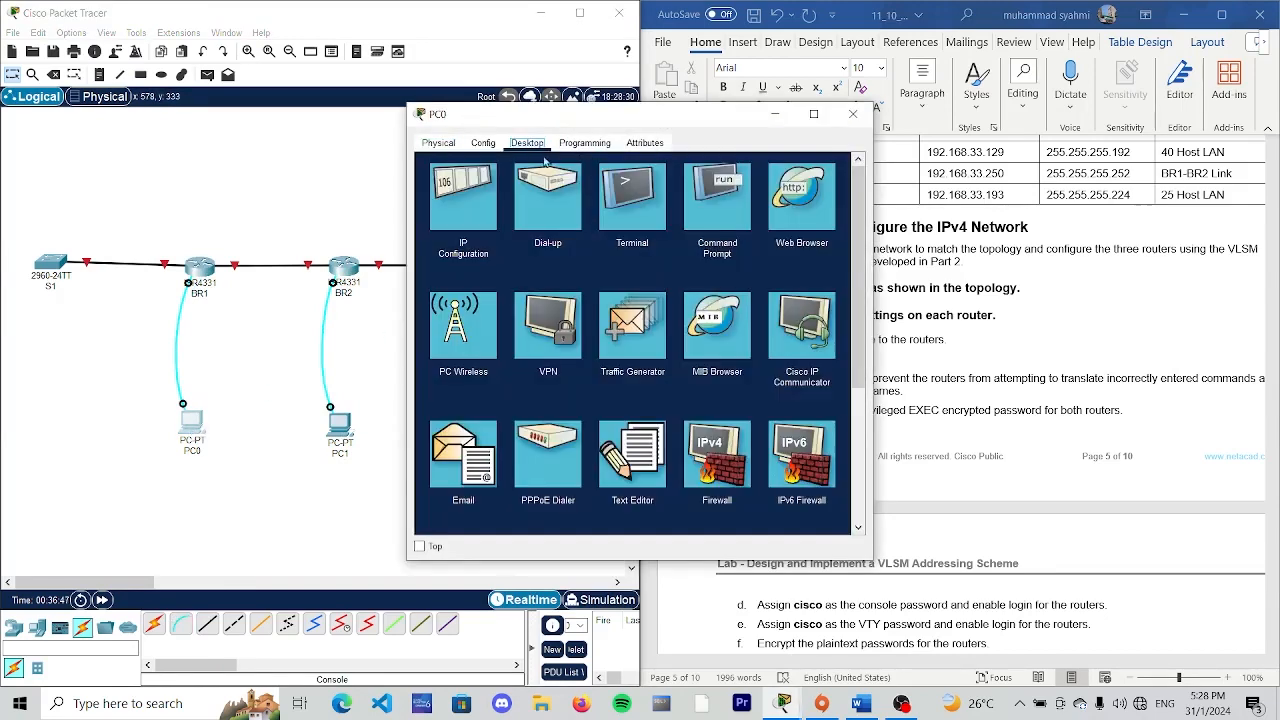
click(638, 220)
click(830, 304)
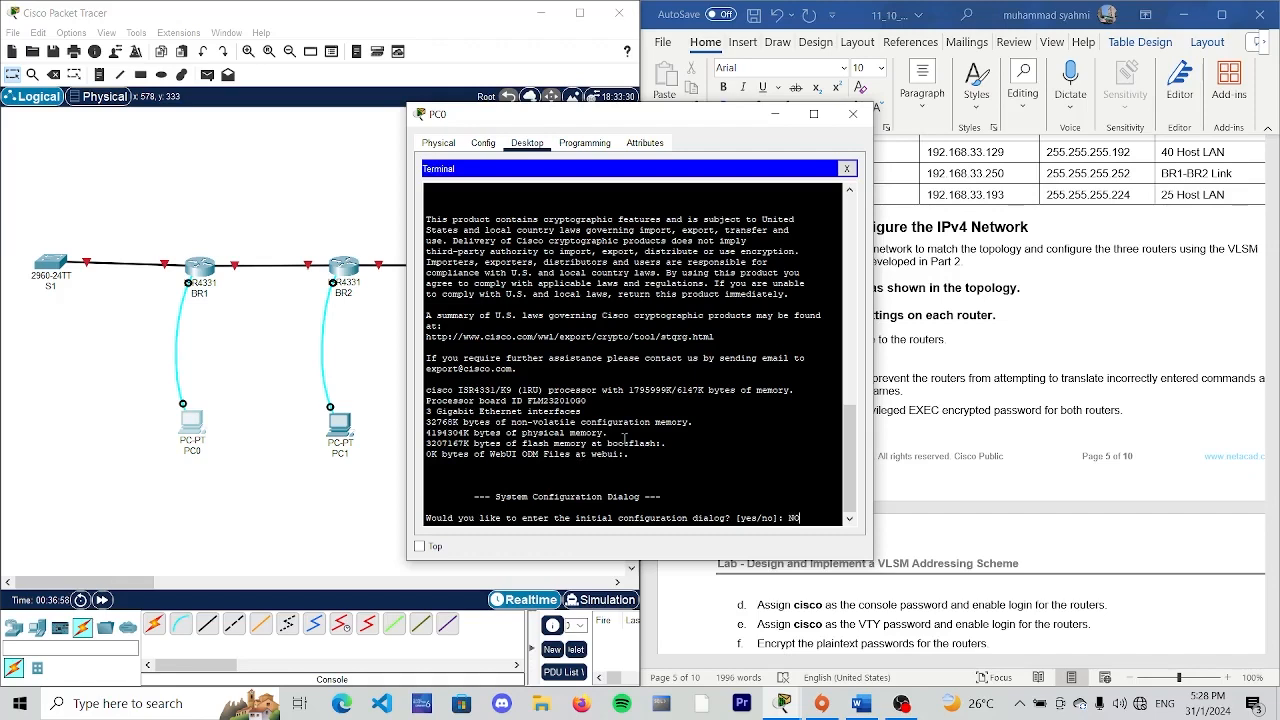
key(Return)
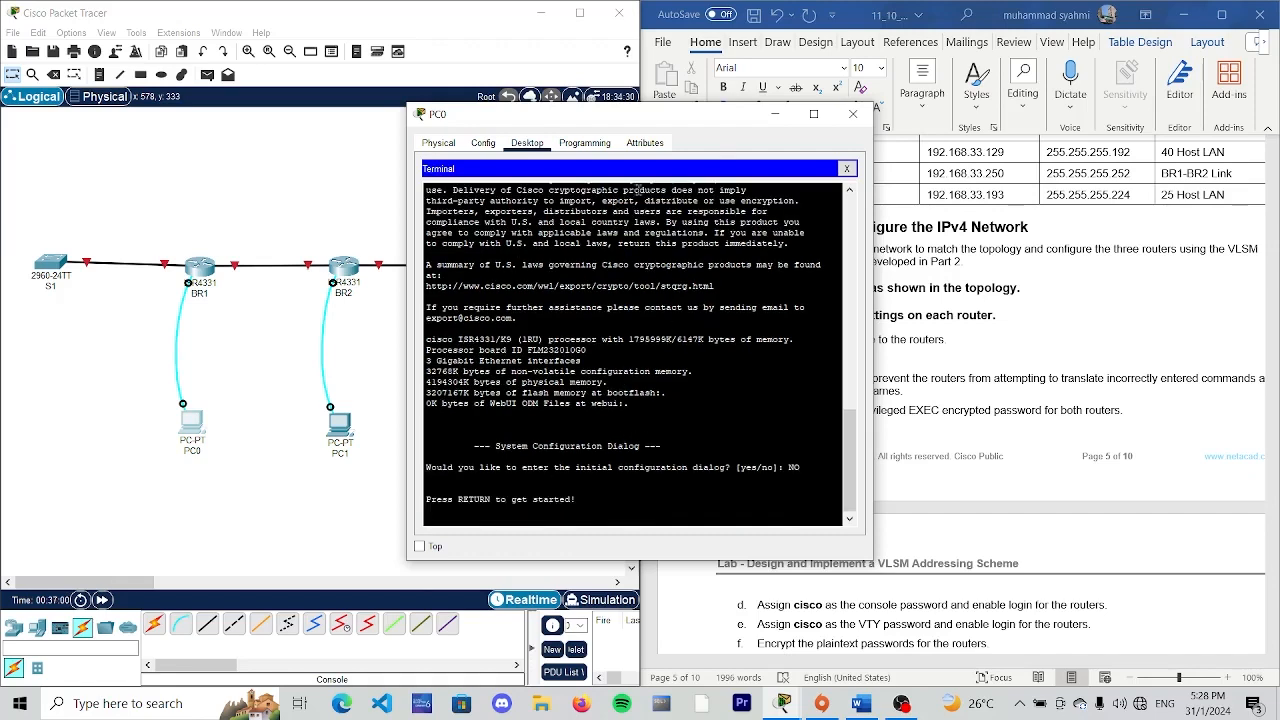
drag(600, 113, 356, 56)
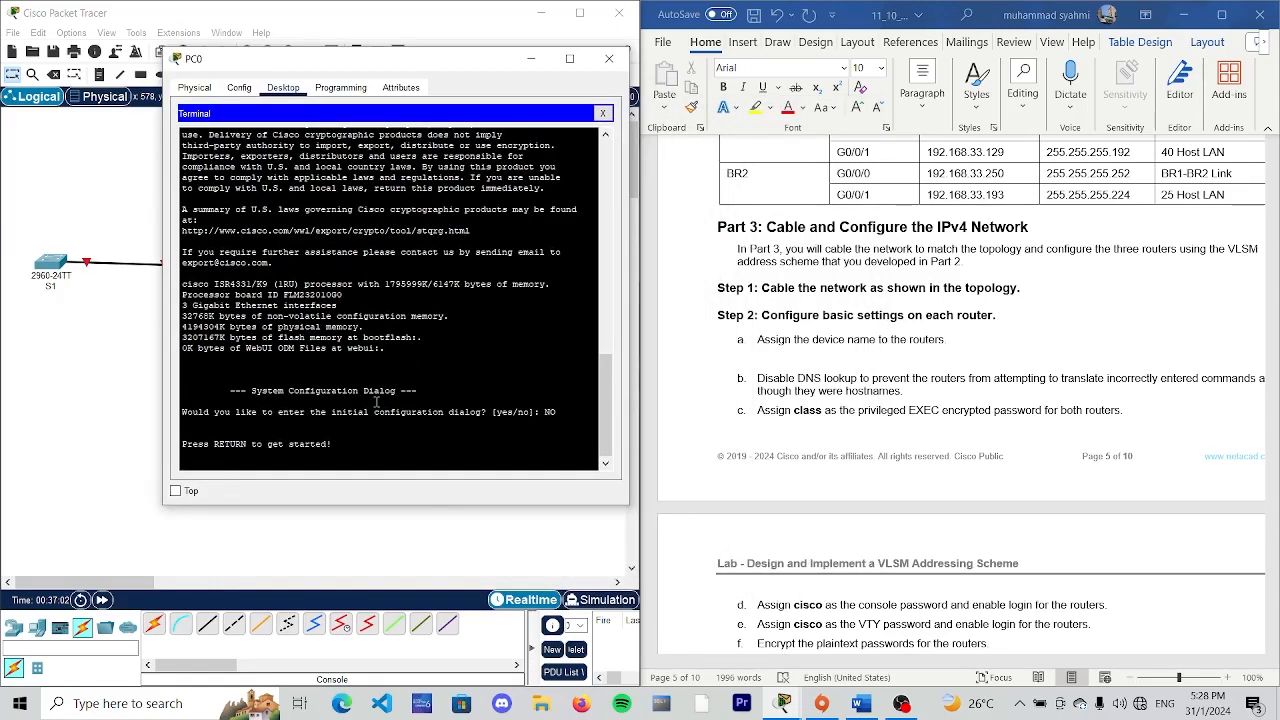
key(Return)
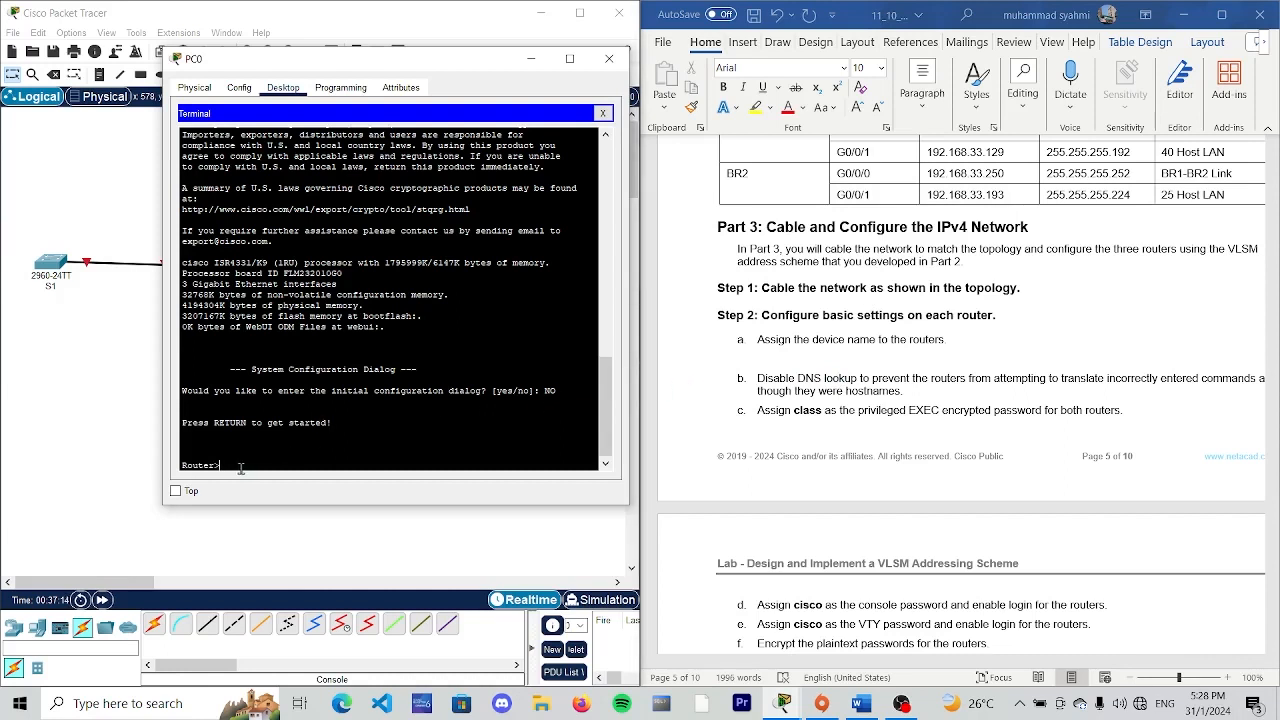
- Enter privileged EXEC mode with "enable" and global configuration mode with "config terminal" on the router
text(ENABLE)
key(Caps_Lock)
key(BackSpace)
key(BackSpace)
key(BackSpace)
key(BackSpace)
key(BackSpace)
key(BackSpace)
text(enable)
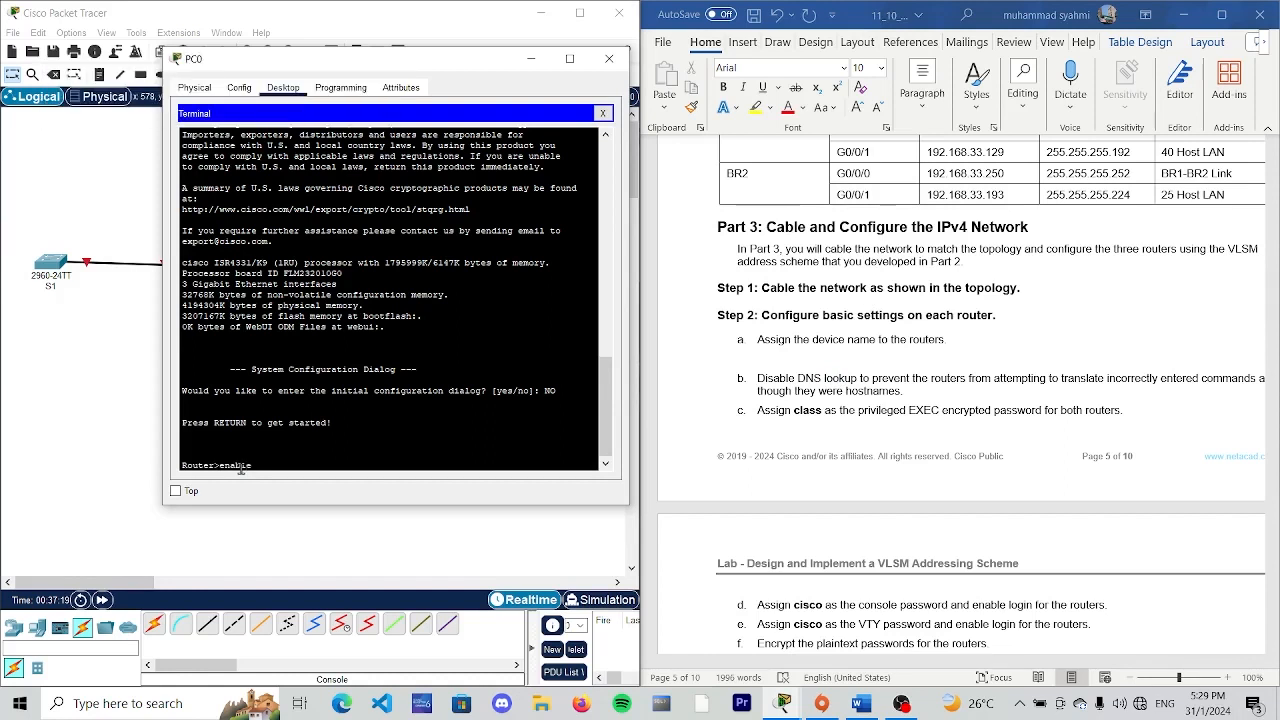
key(Return)
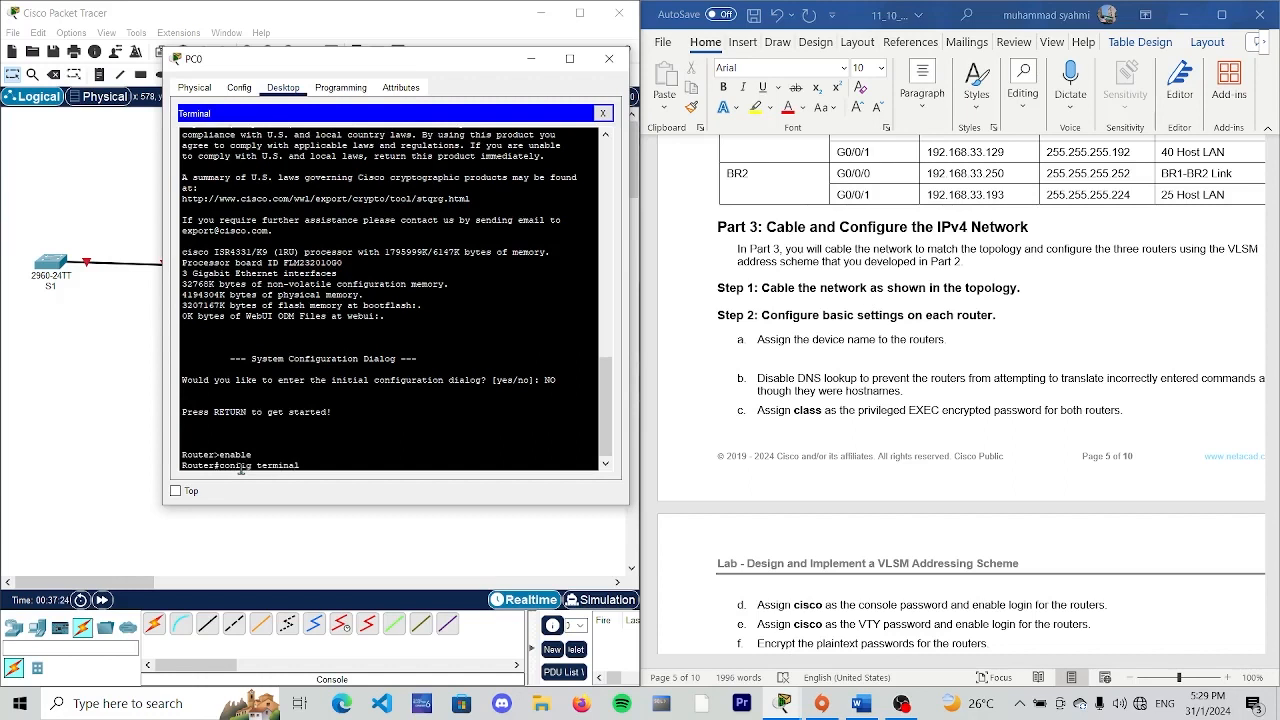
text(config terminal)
key(Return)
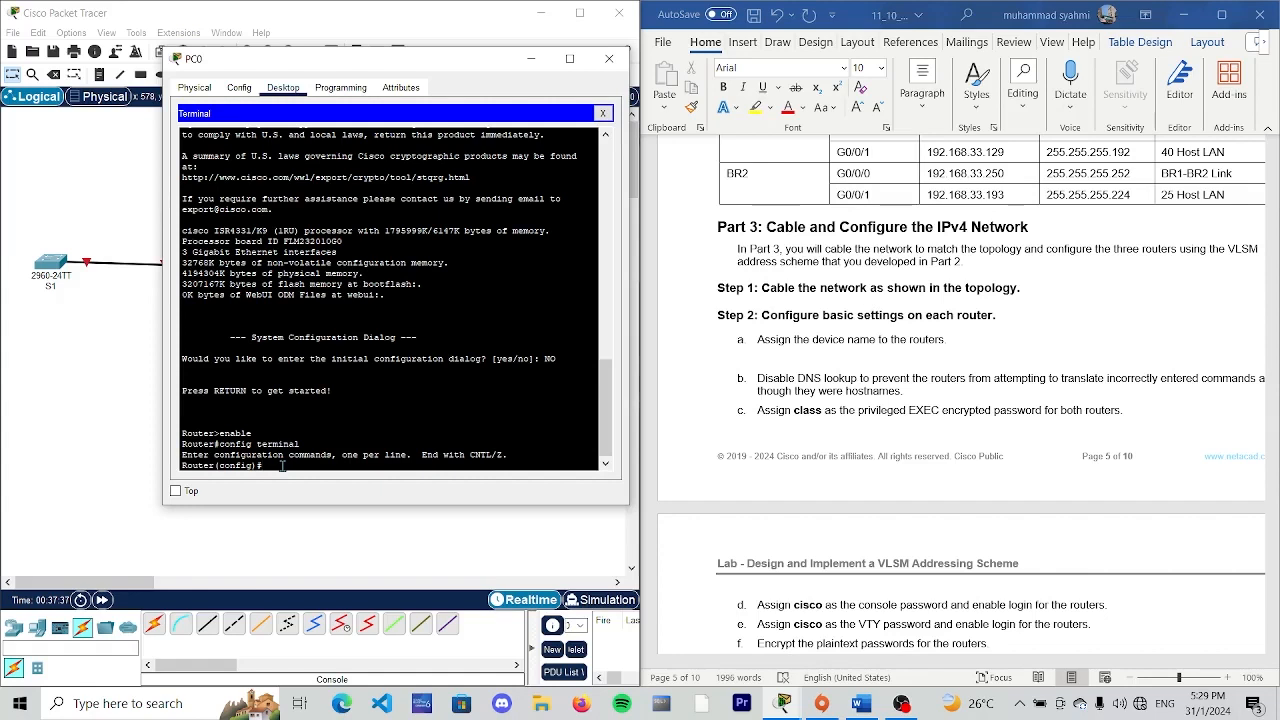
- Assign the device name BR1 to the router with "hostname BR1"
drag(426, 67, 625, 64)
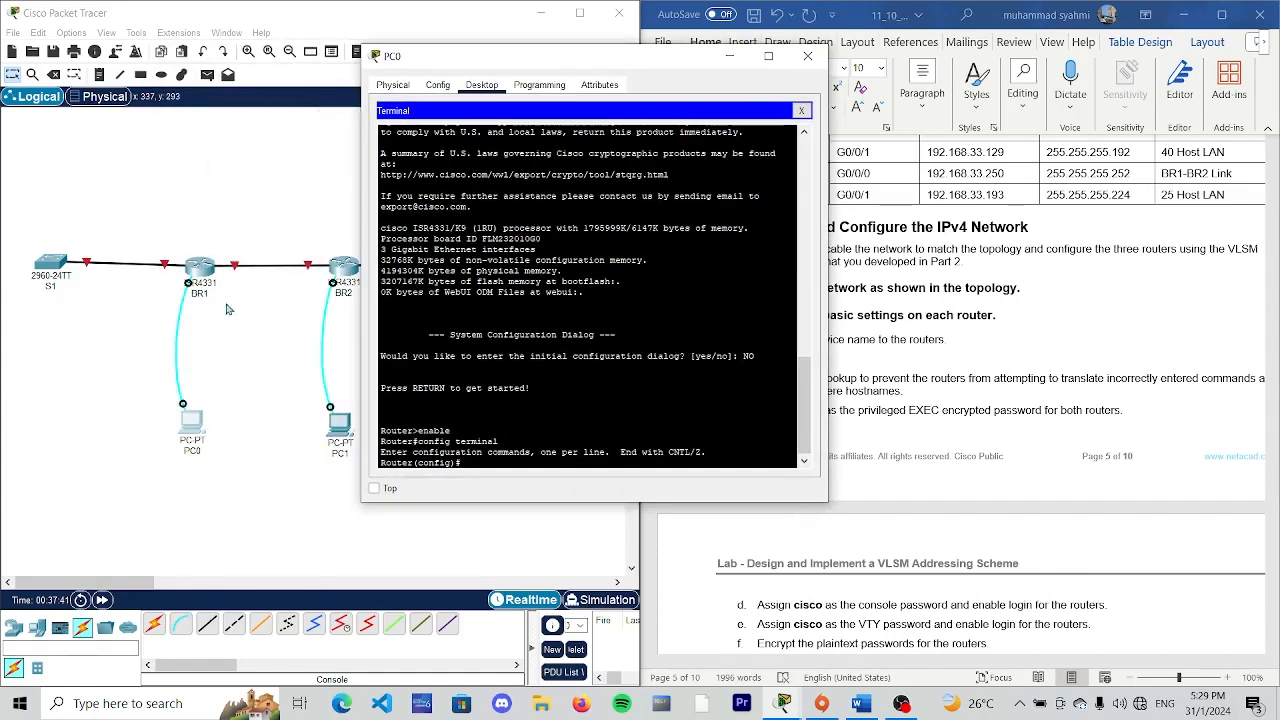
drag(492, 55, 402, 79)
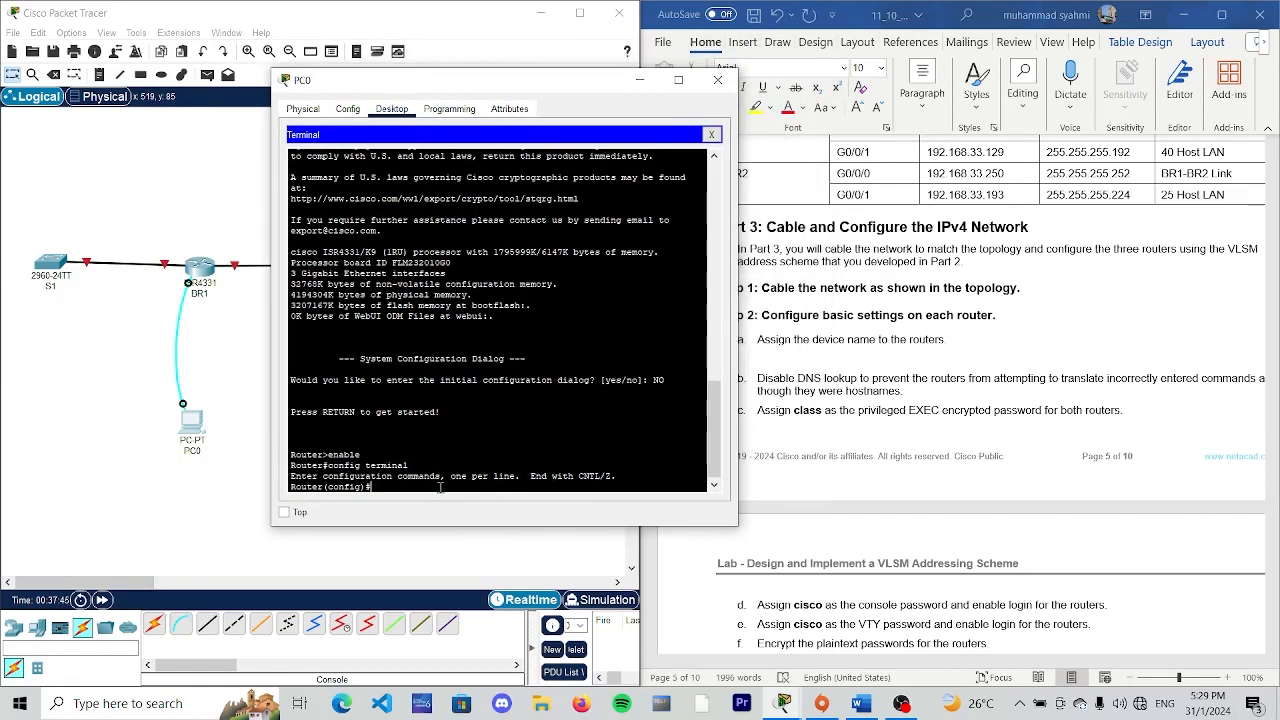
text(hostname BR1)
key(Return)
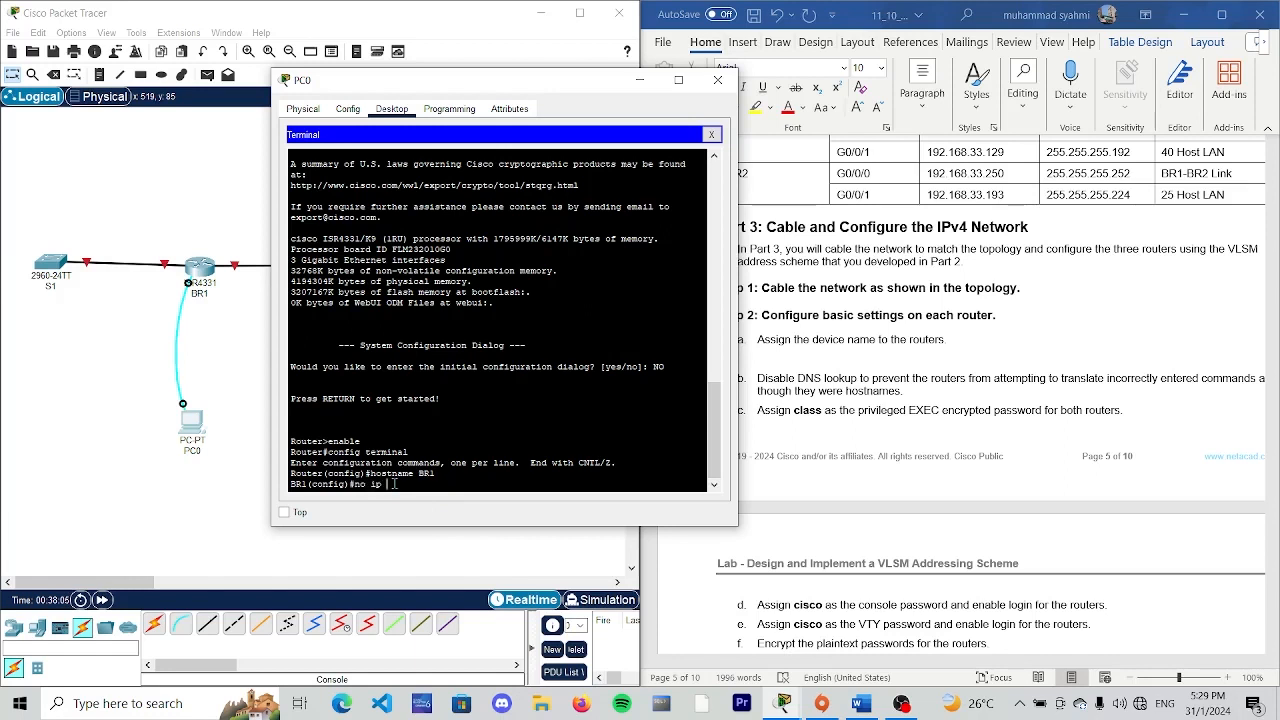
- Disable DNS lookup on BR1 with "no ip domain lookup"
text(domain lookup)
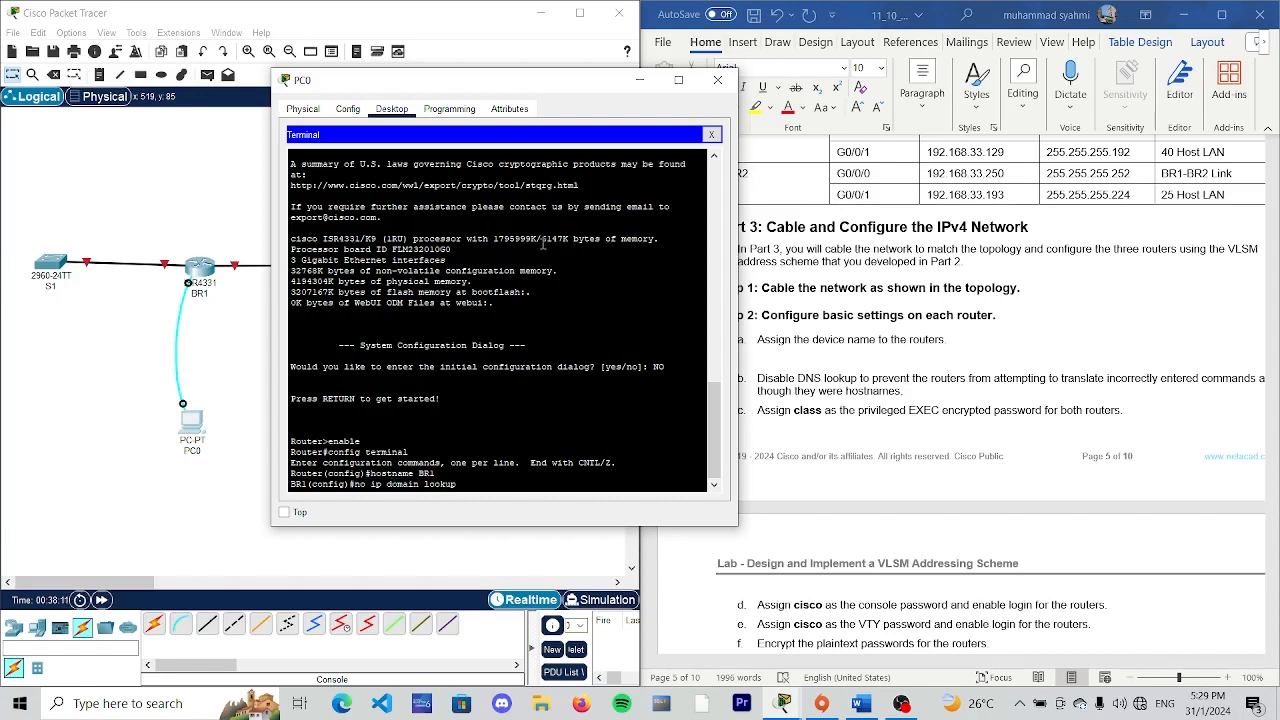
key(Return)
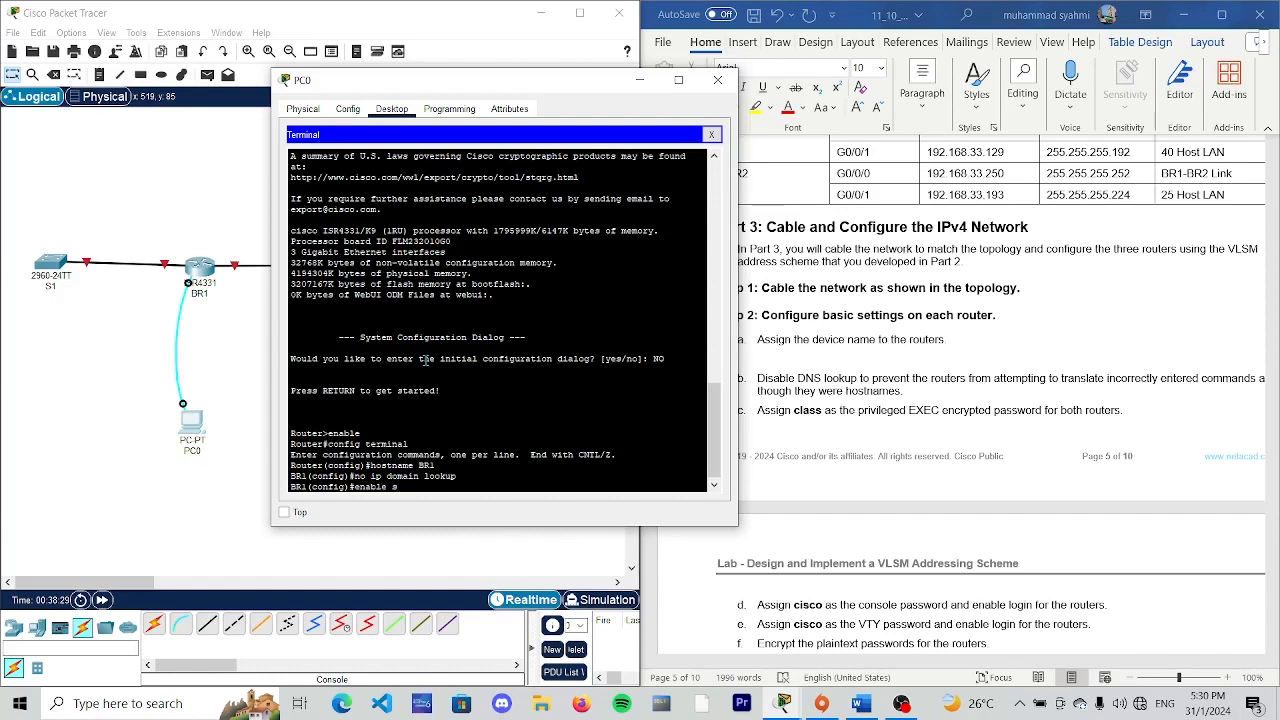
- Set the encrypted privileged EXEC password on BR1 with "enable secret", using the password given in the lab document
text(ecret class)
key(Return)
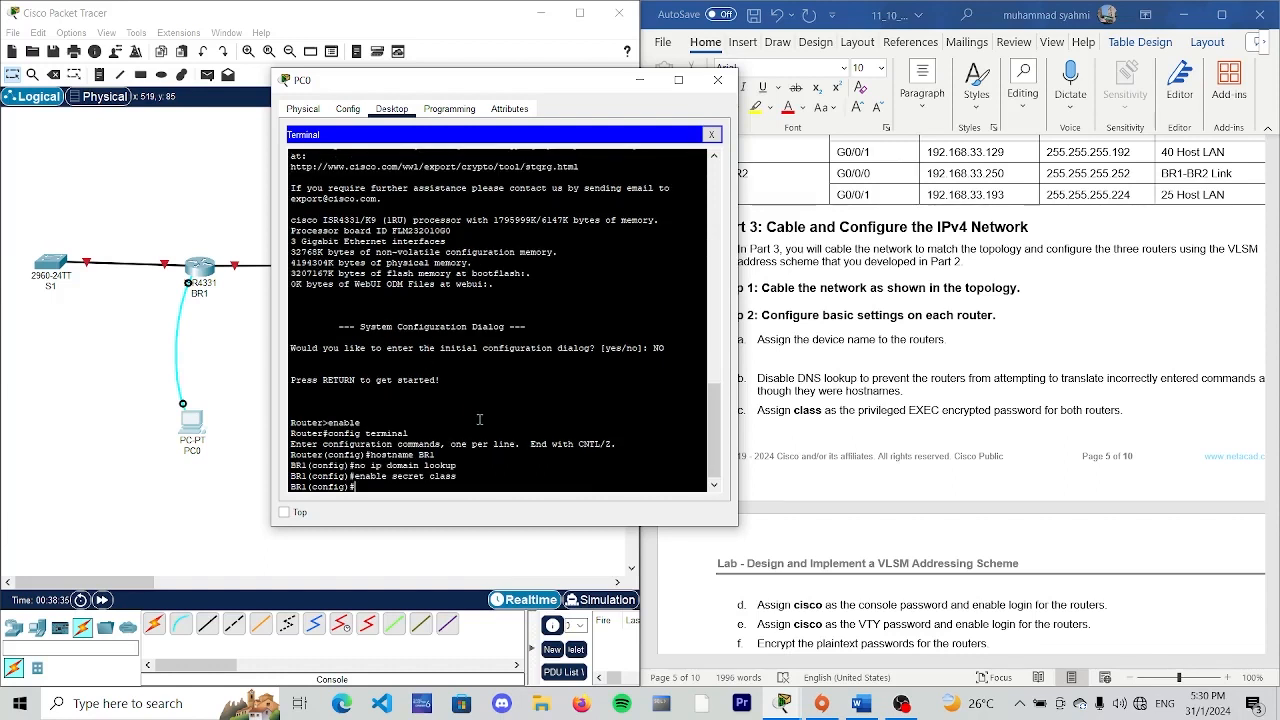
- Set the console password under "line con 0" on BR1 as the lab document specifies, and enable login
scroll(964, 302, down, 3)
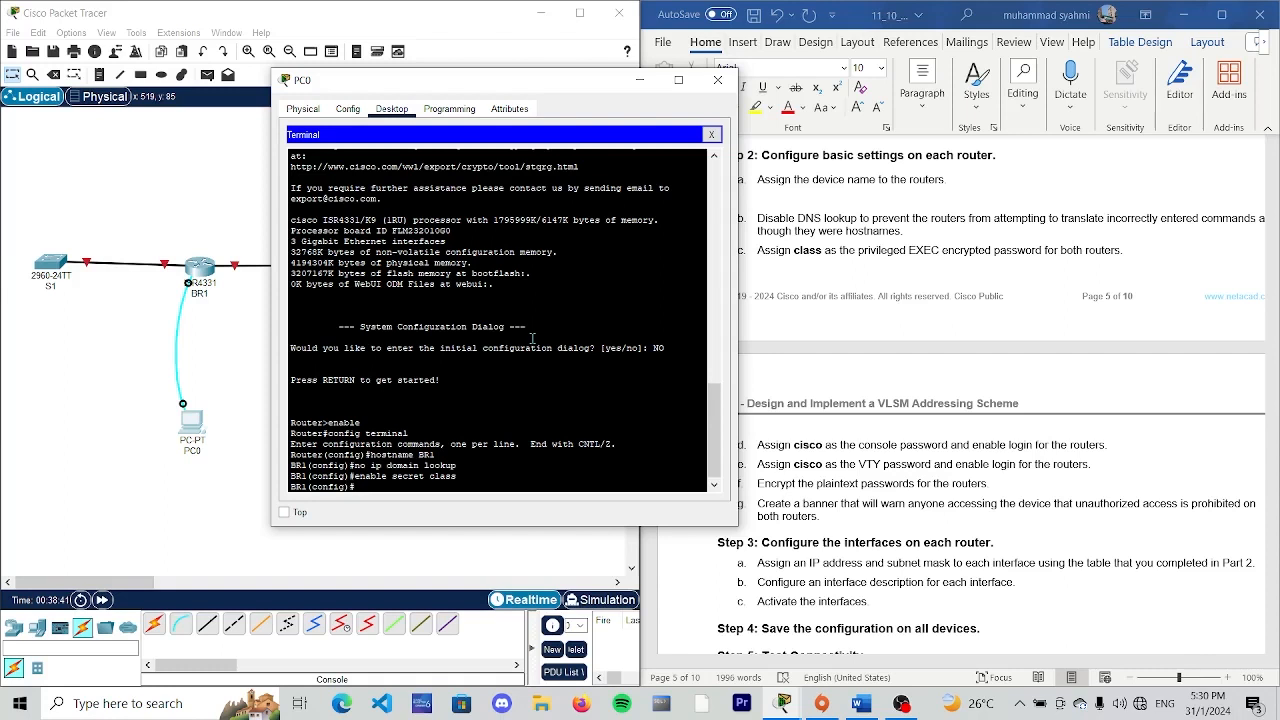
text(line con 0)
key(Return)
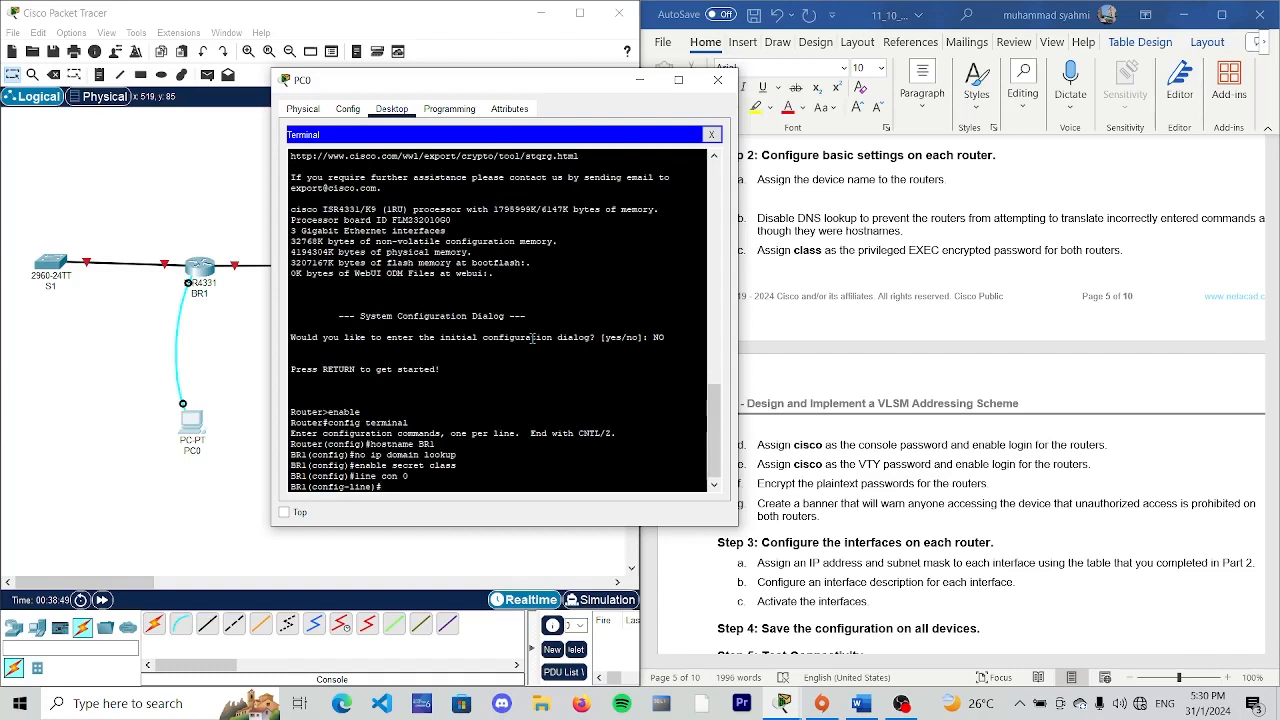
text(password cisco)
key(Return)
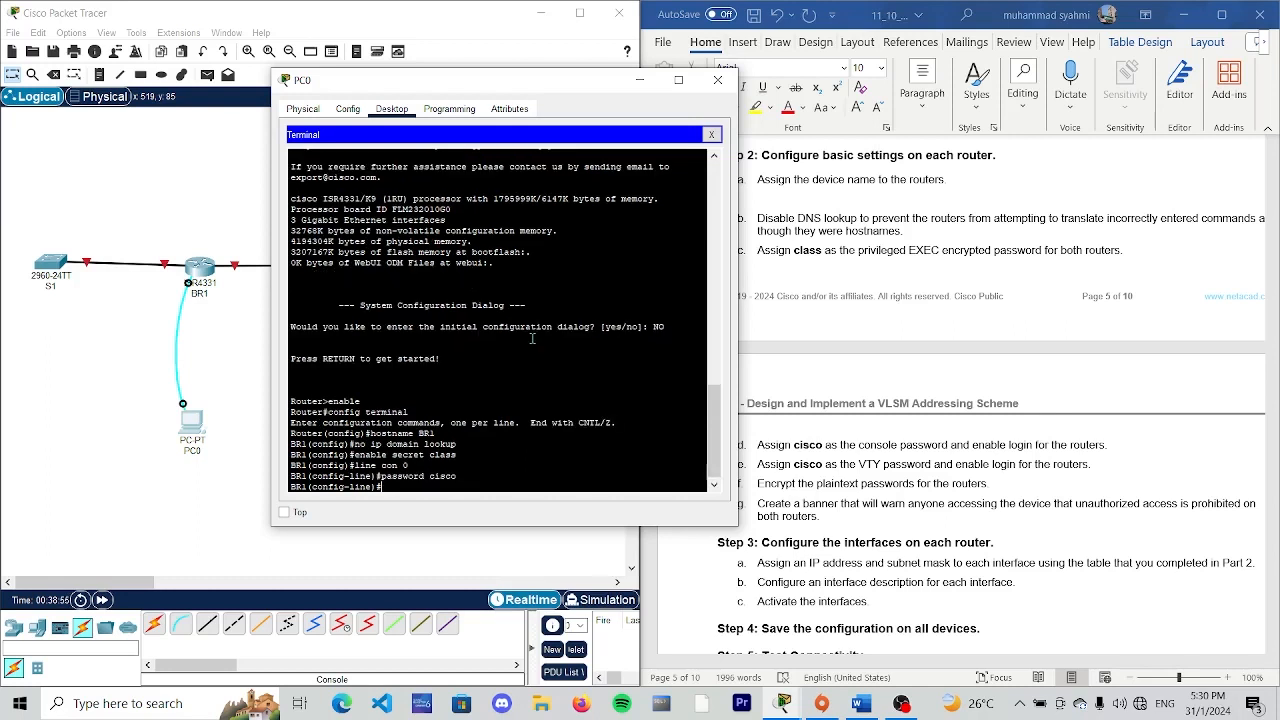
text(gin)
key(Return)
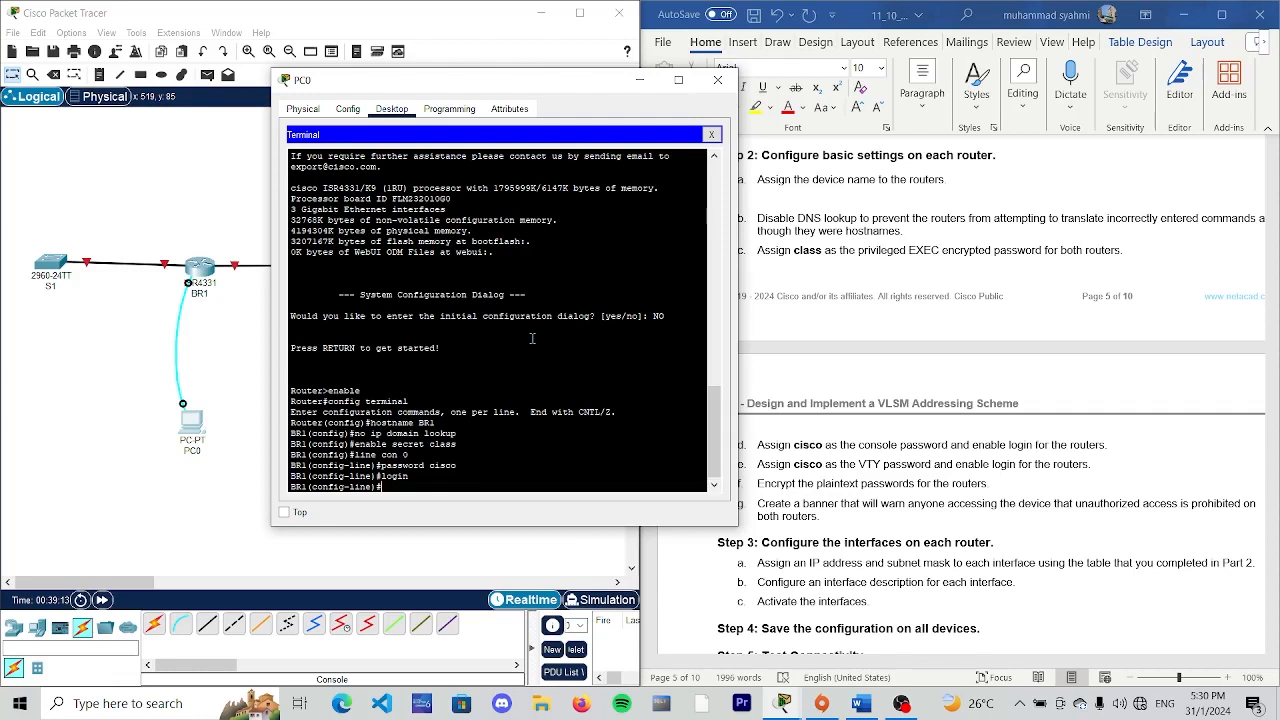
- Set the VTY password under "line vty 0 4" on BR1 as the lab document specifies, and enable login
text(ex)
text(exit)
key(Return)
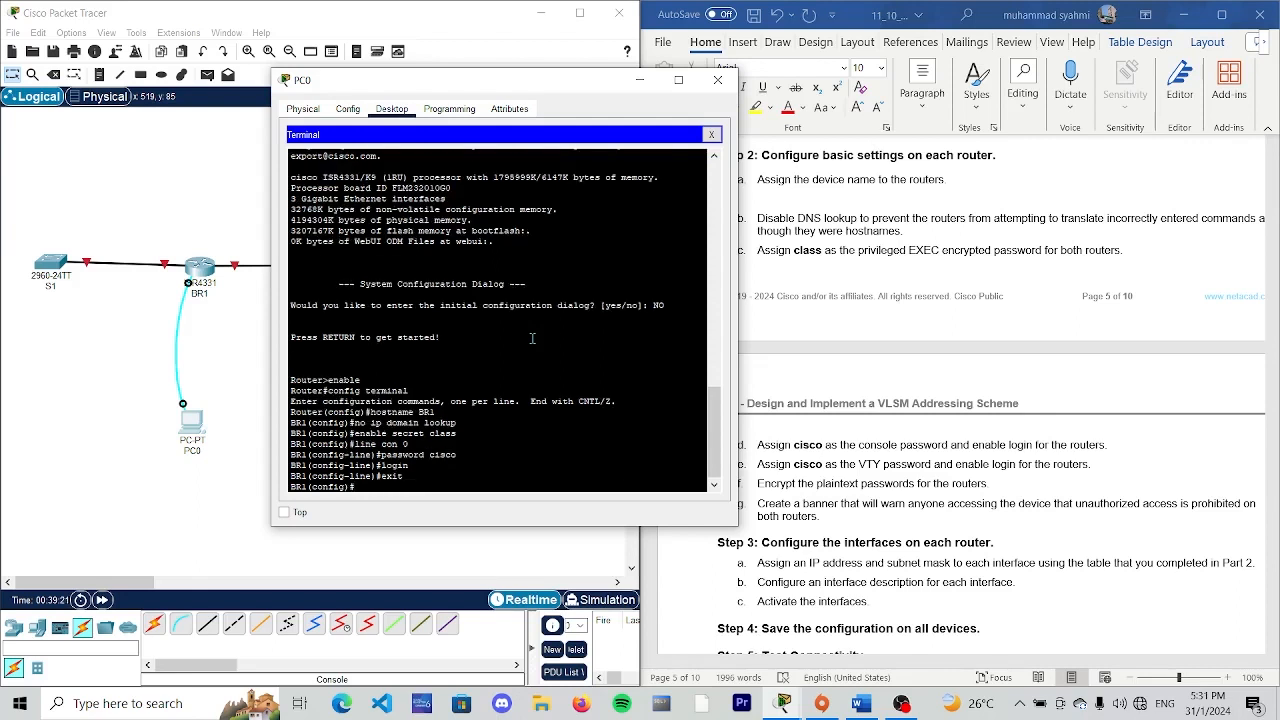
text(line vty 0 4)
key(Return)
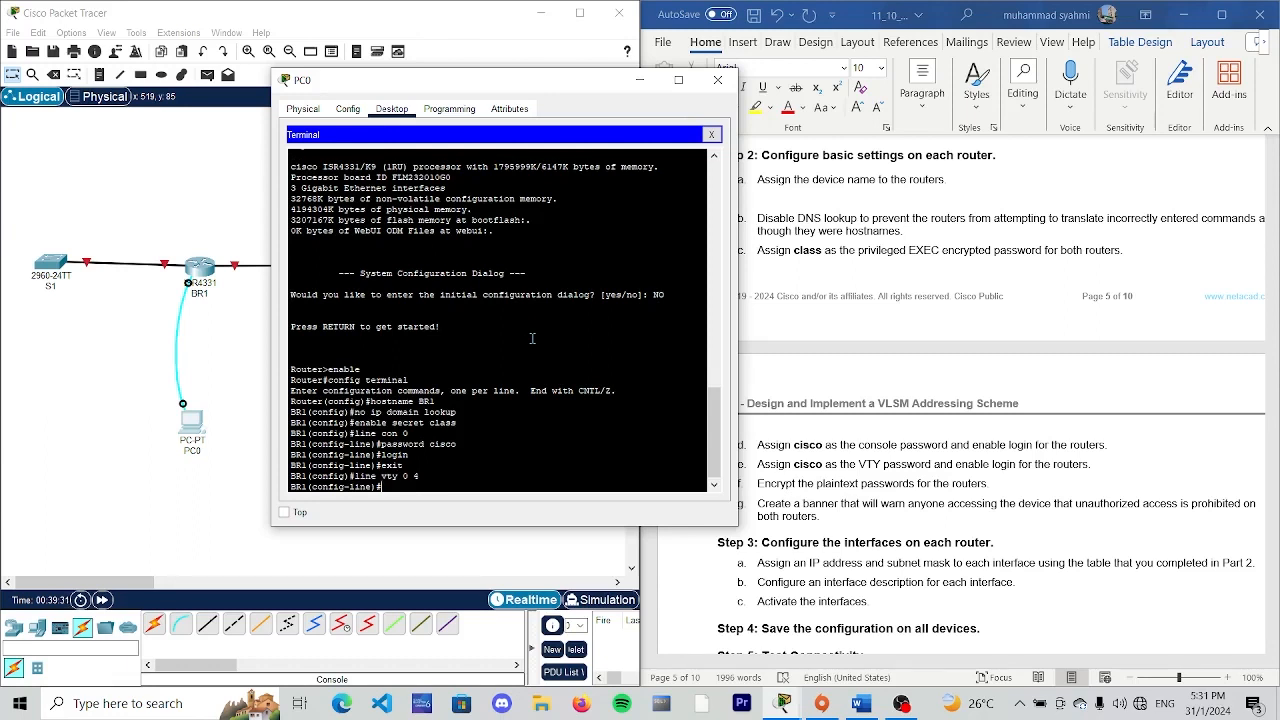
text(password cisco)
key(Return)
text(line)#l)
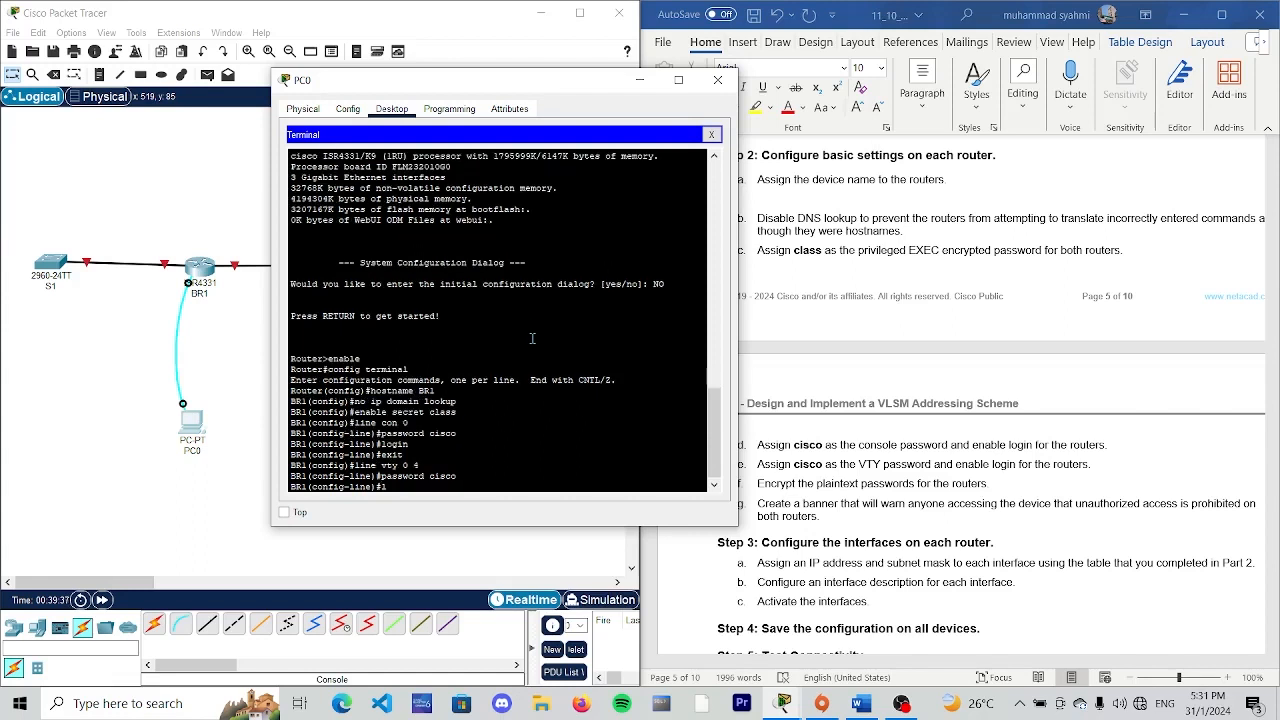
text(ogin)
key(Return)
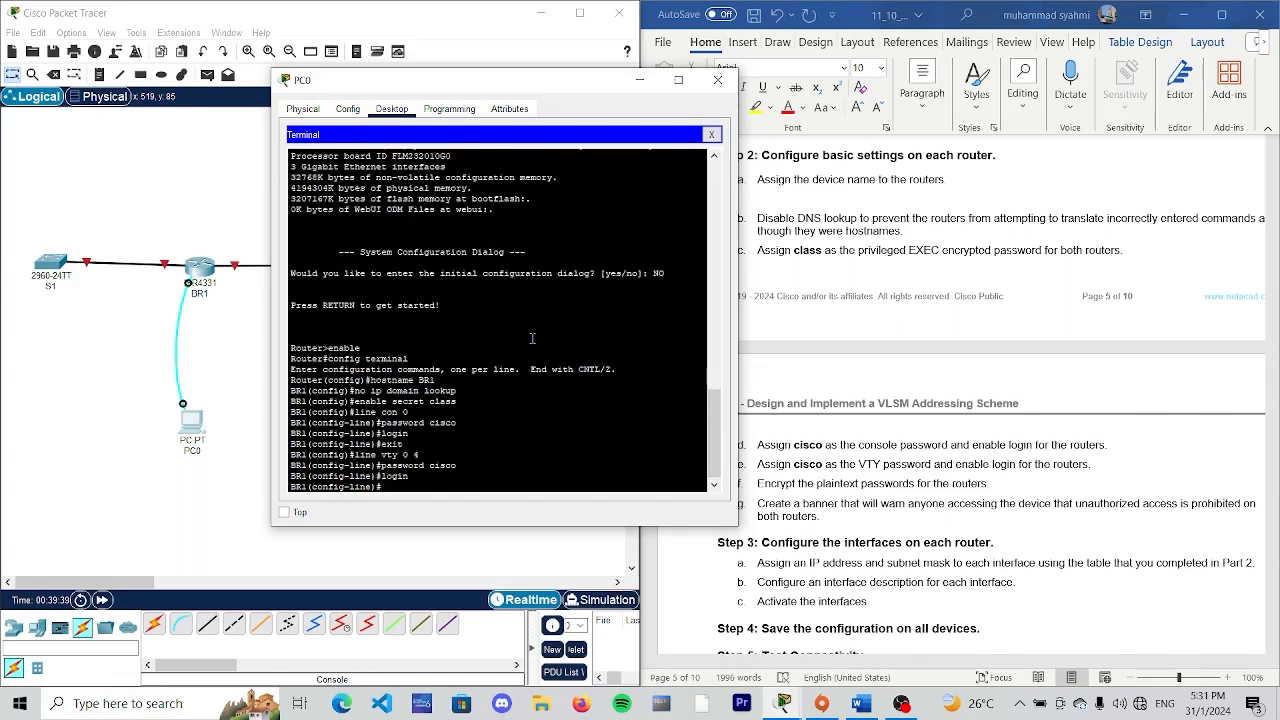
text(exit)
key(Return)
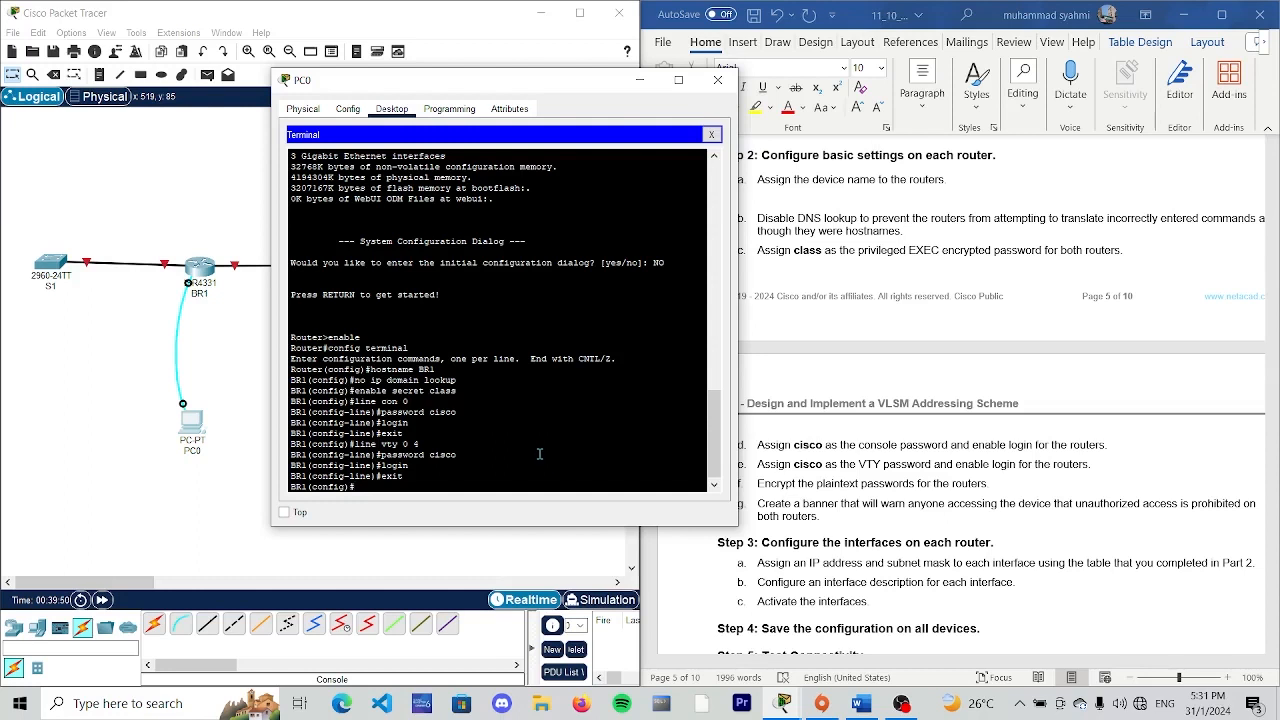
- Try to encrypt the plaintext passwords on BR1
text(ser)
text(vic)
text(e password)
text(-encry)
text(pt)
text(io)
text(n)
key(Return)
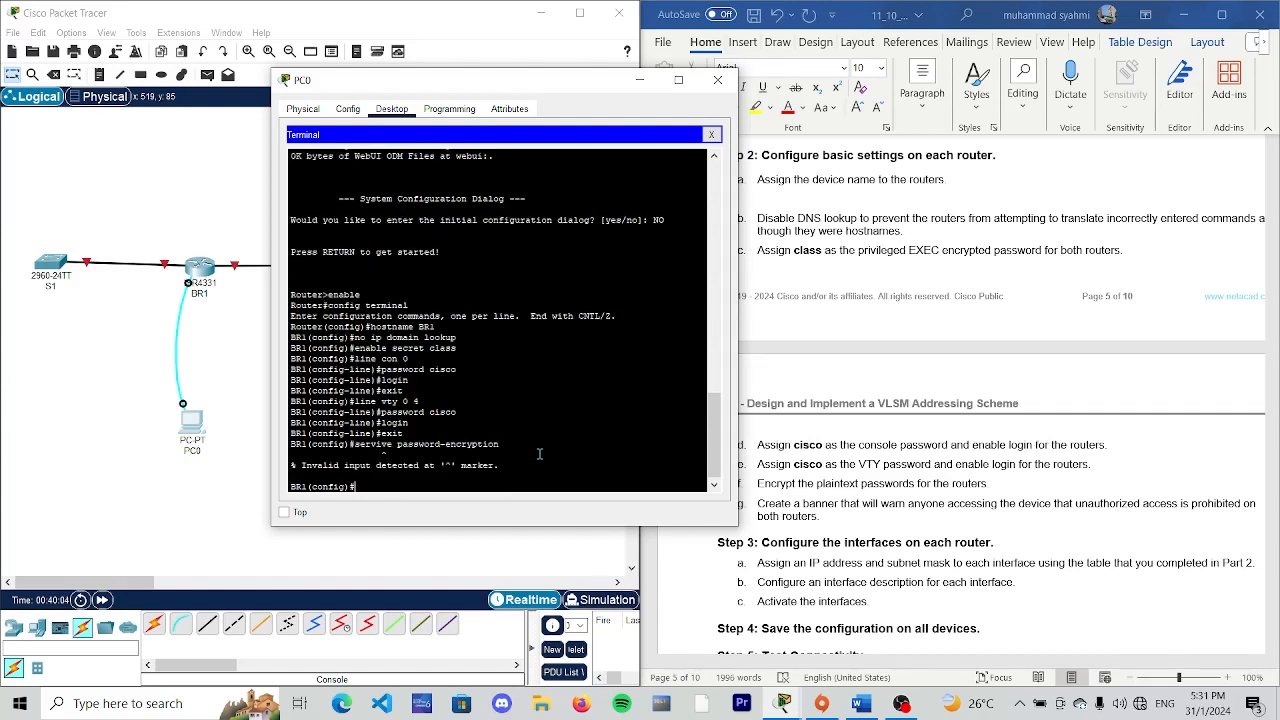
text(service password-encryption)
- Encrypt the plaintext passwords on BR1 with "service password-encryption"
key(Return)
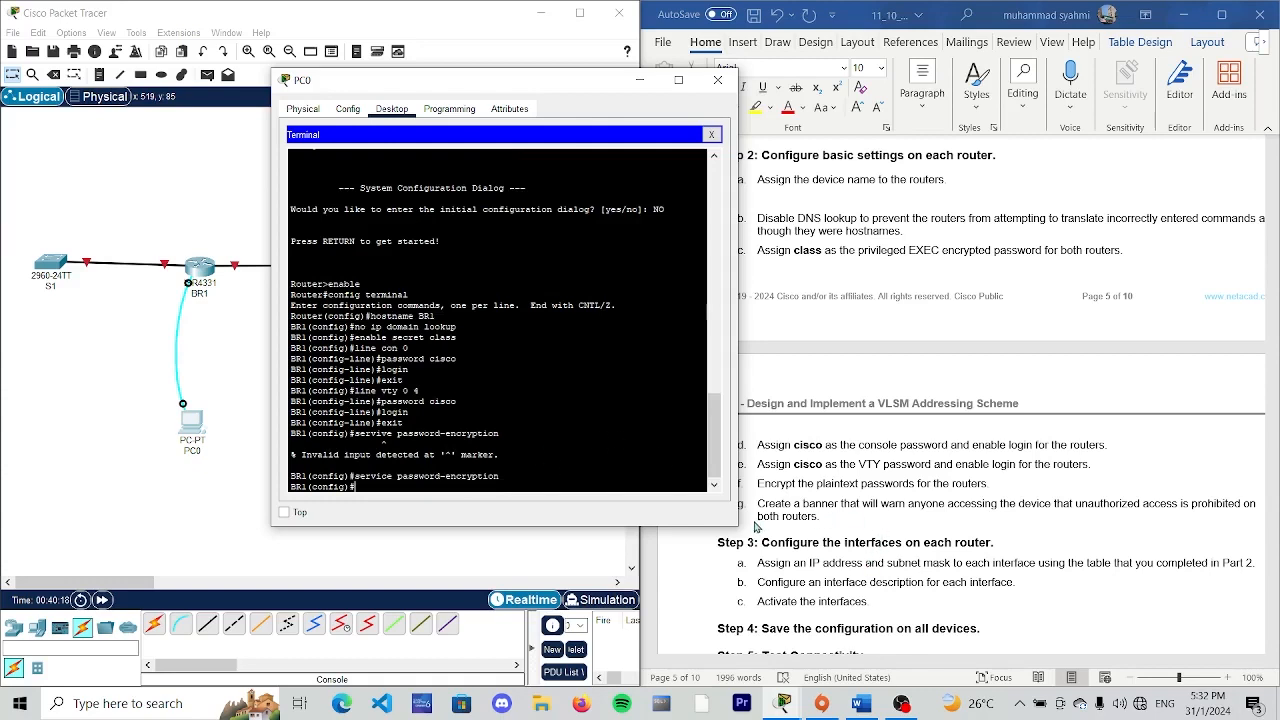
- Create the warning banner on BR1 with "banner motd $ Unauthorized Access is Prohibited $"
drag(603, 86, 559, 92)
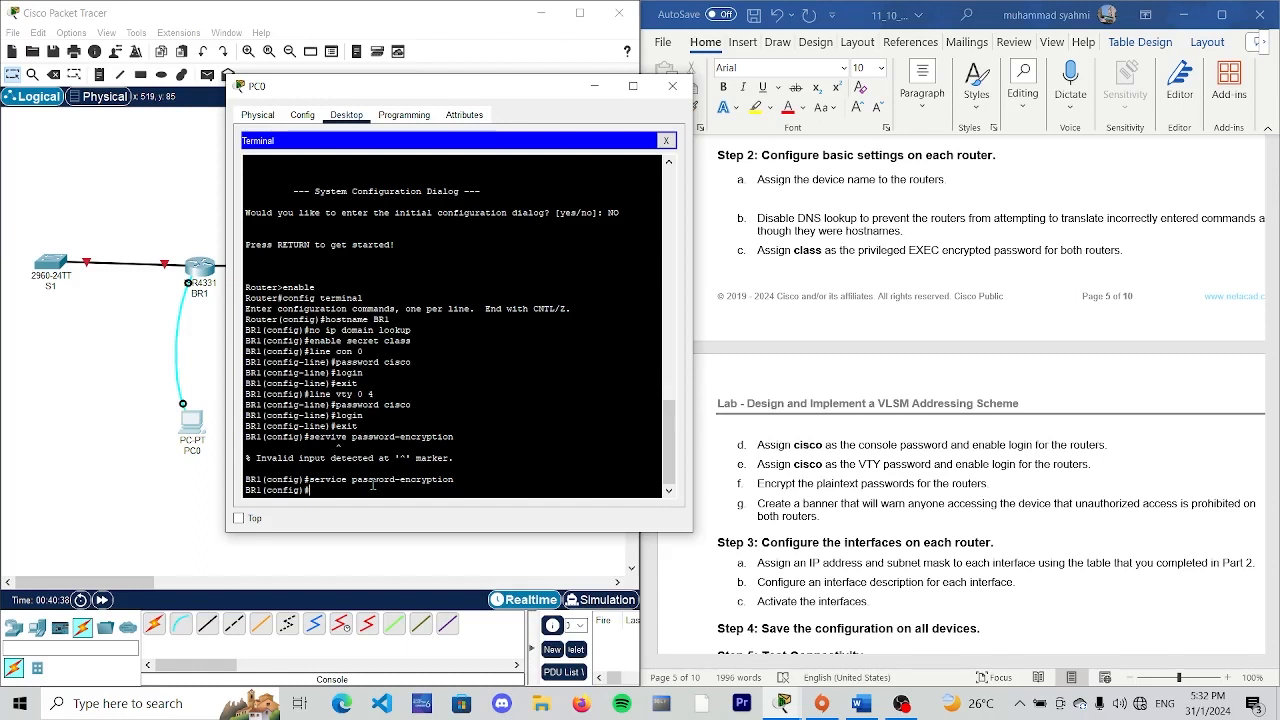
text(banner)
text( motd)
text( #)
text( Unauth)
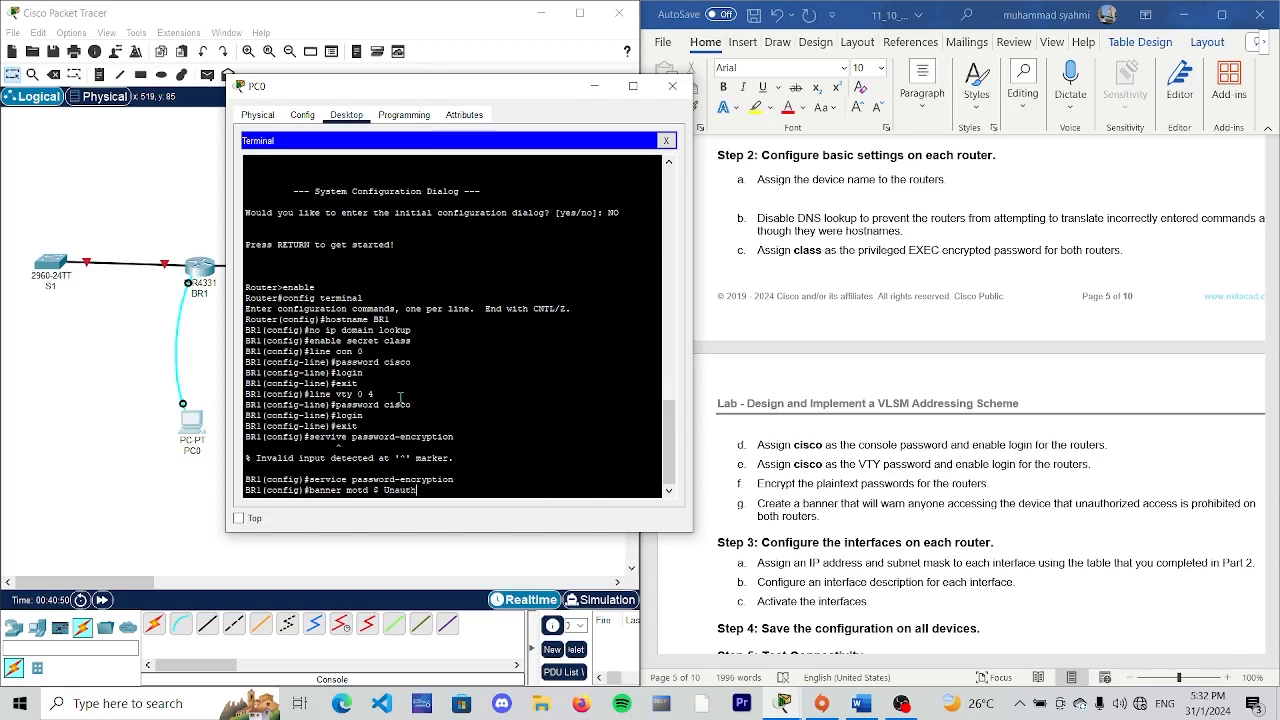
text(orieed Access is Prohib)
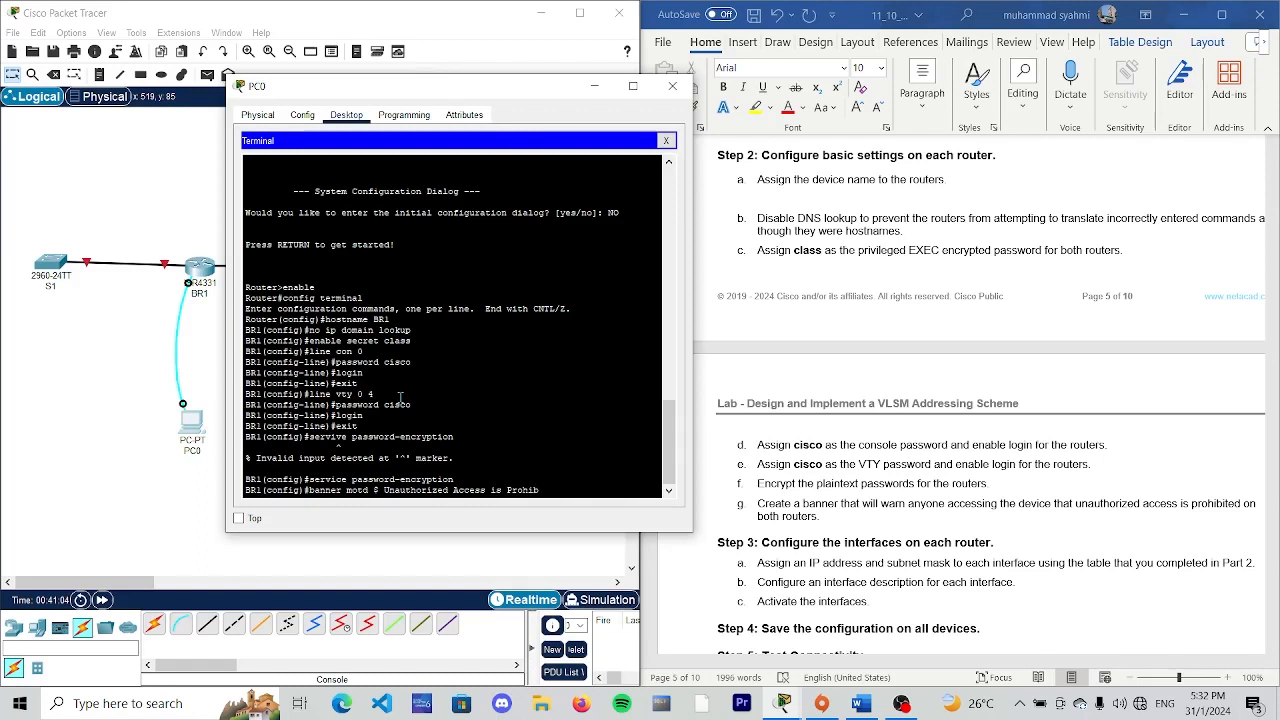
text(ited $)
key(Return)
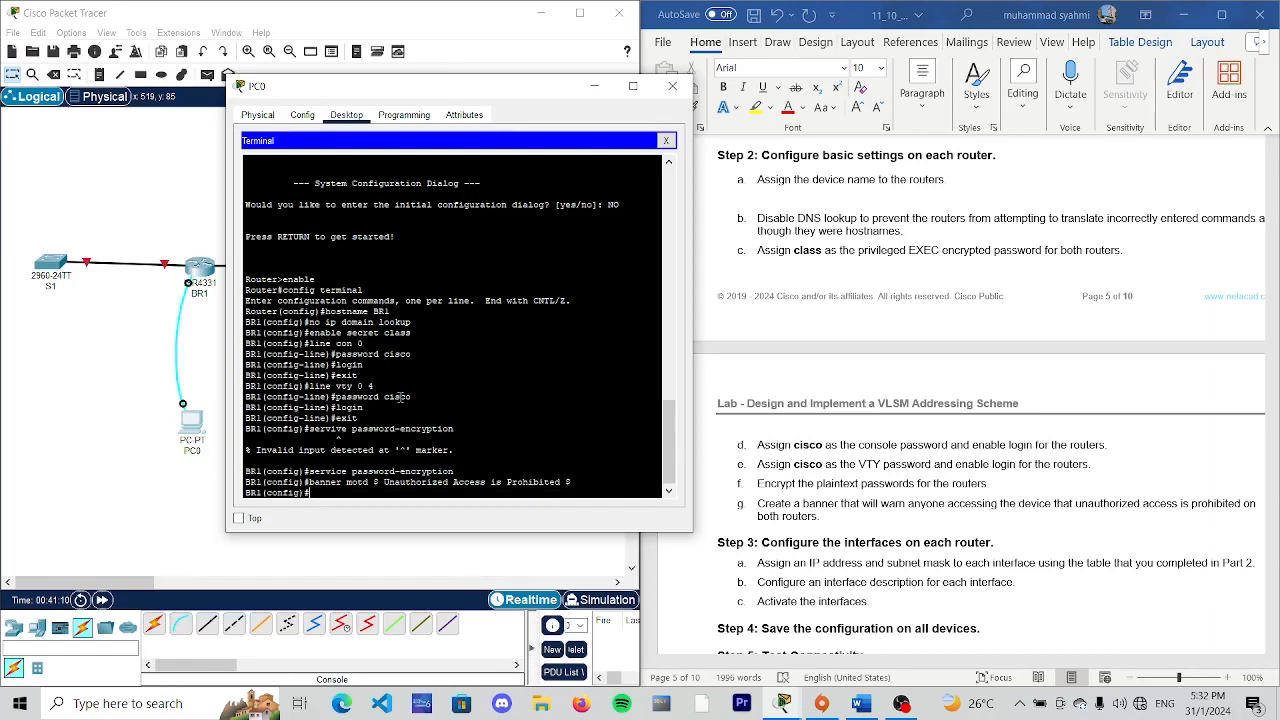
- Enter interface configuration on BR1 with "interface g0/0/0", keeping the lab's device interface address table readable beside the terminal
scroll(751, 598, down, 2)
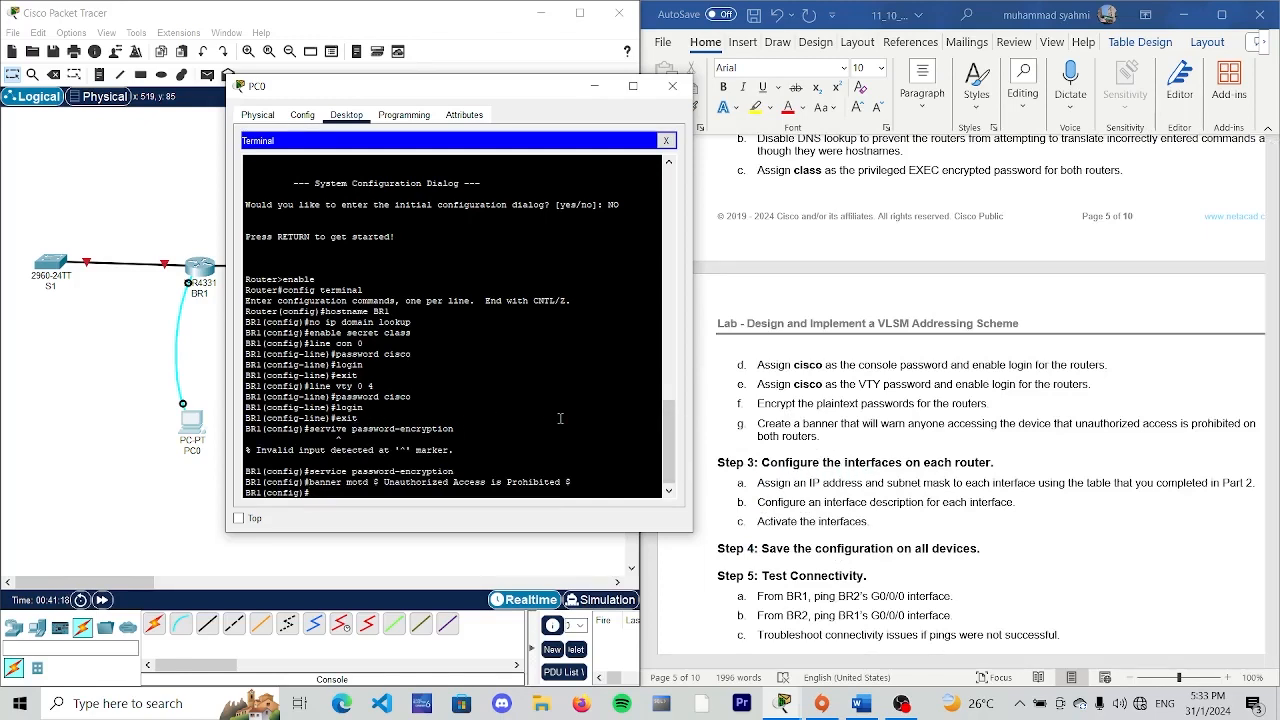
scroll(720, 397, up, 10)
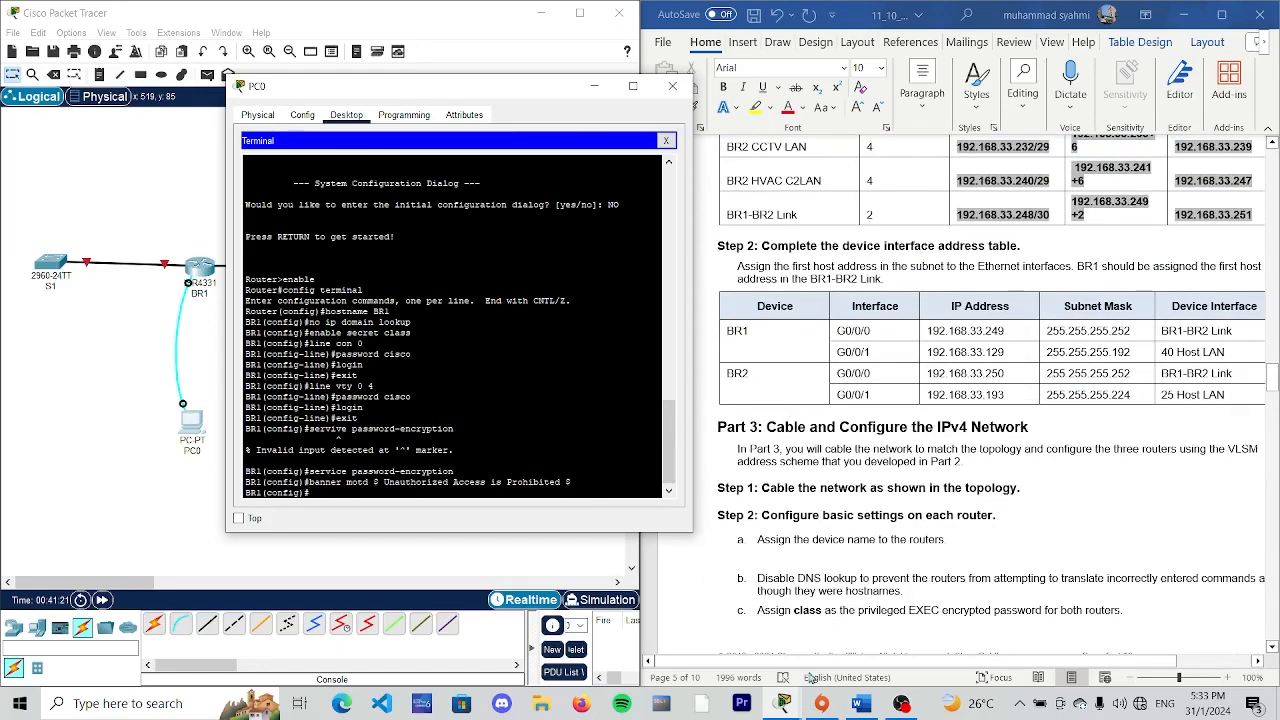
click(912, 652)
drag(893, 662, 928, 665)
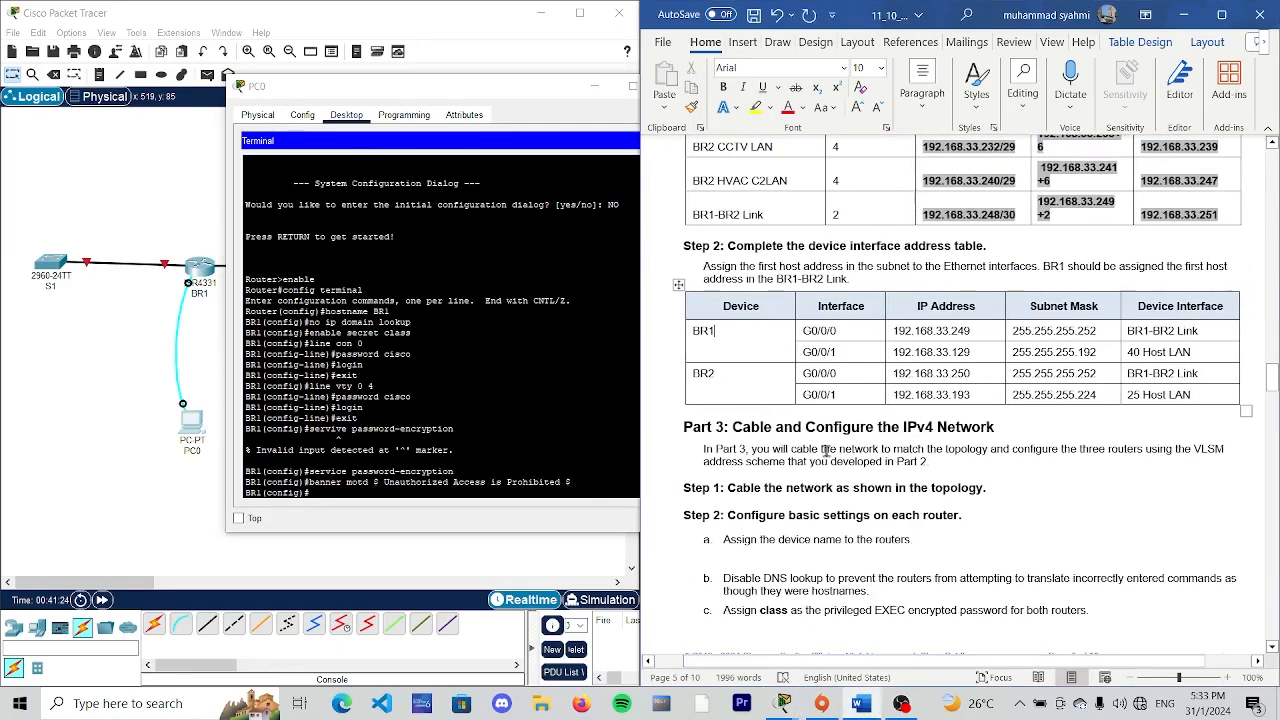
click(533, 87)
drag(533, 87, 450, 91)
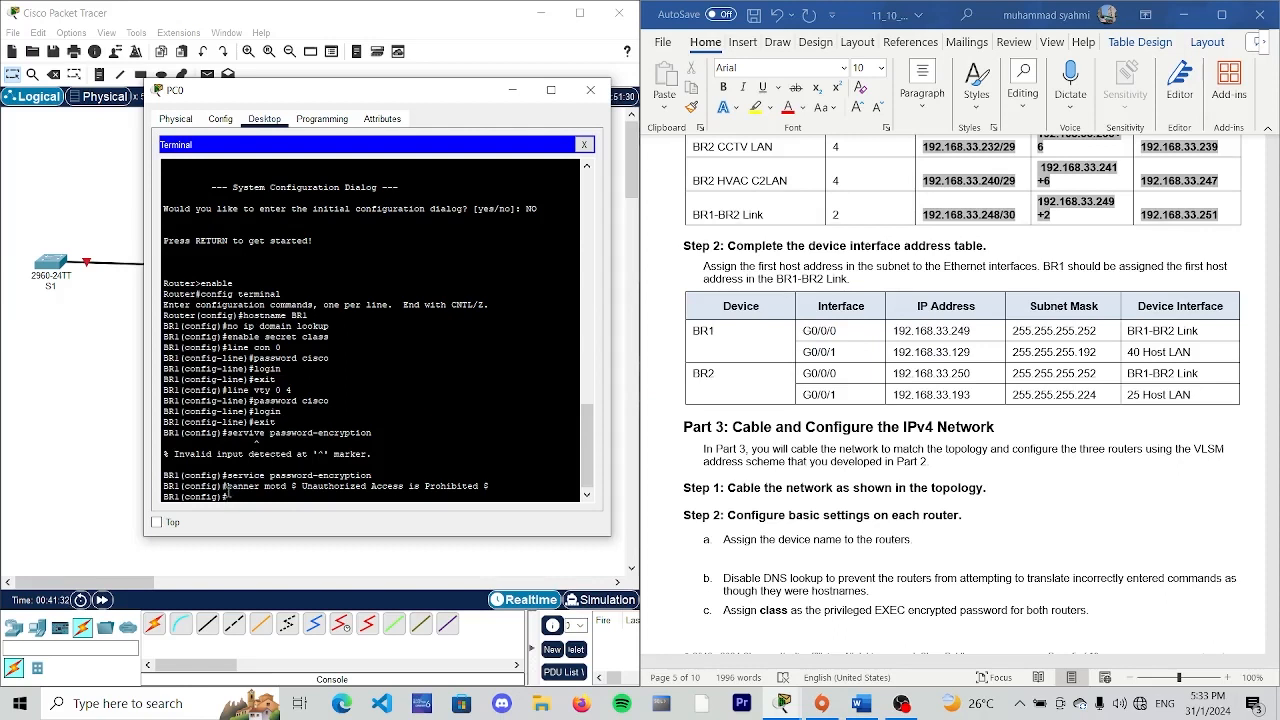
text(interface g0/0/0)
key(Return)
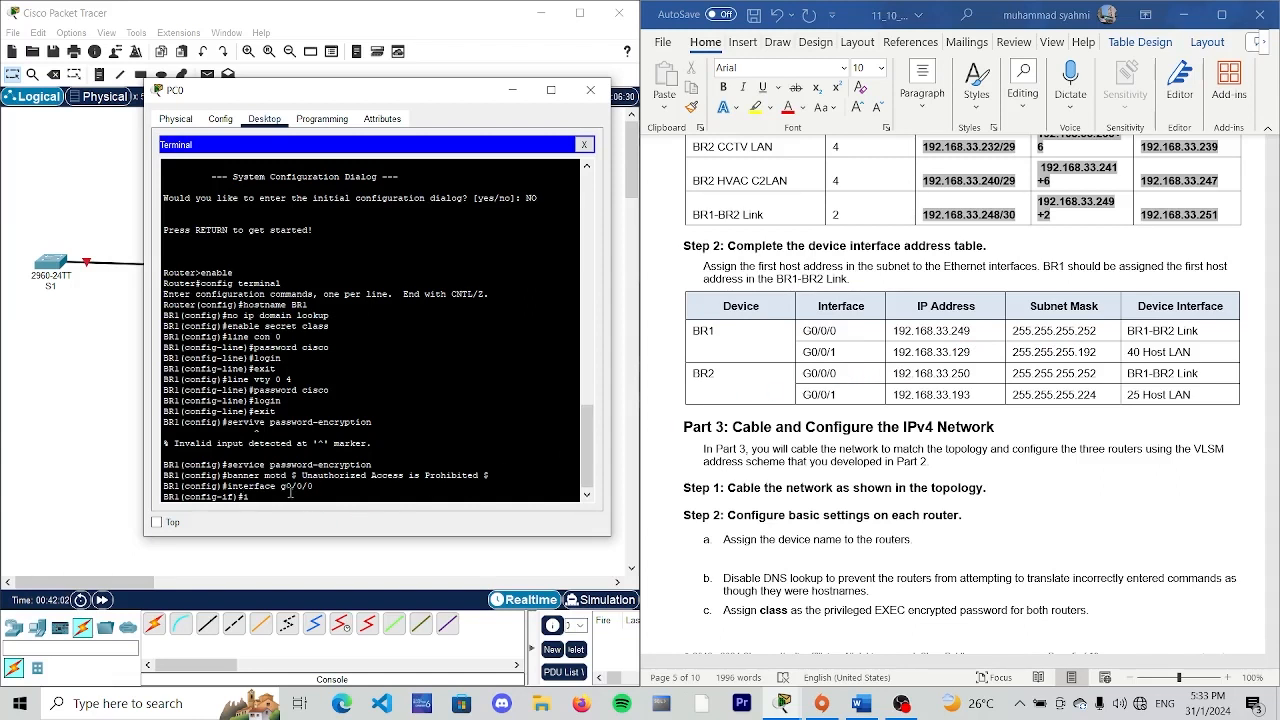
- Assign IP address 192.168.33.249 with subnet mask 255.255.255.252 to BR1's G0/0/0 interface
text(p address 192.168.)
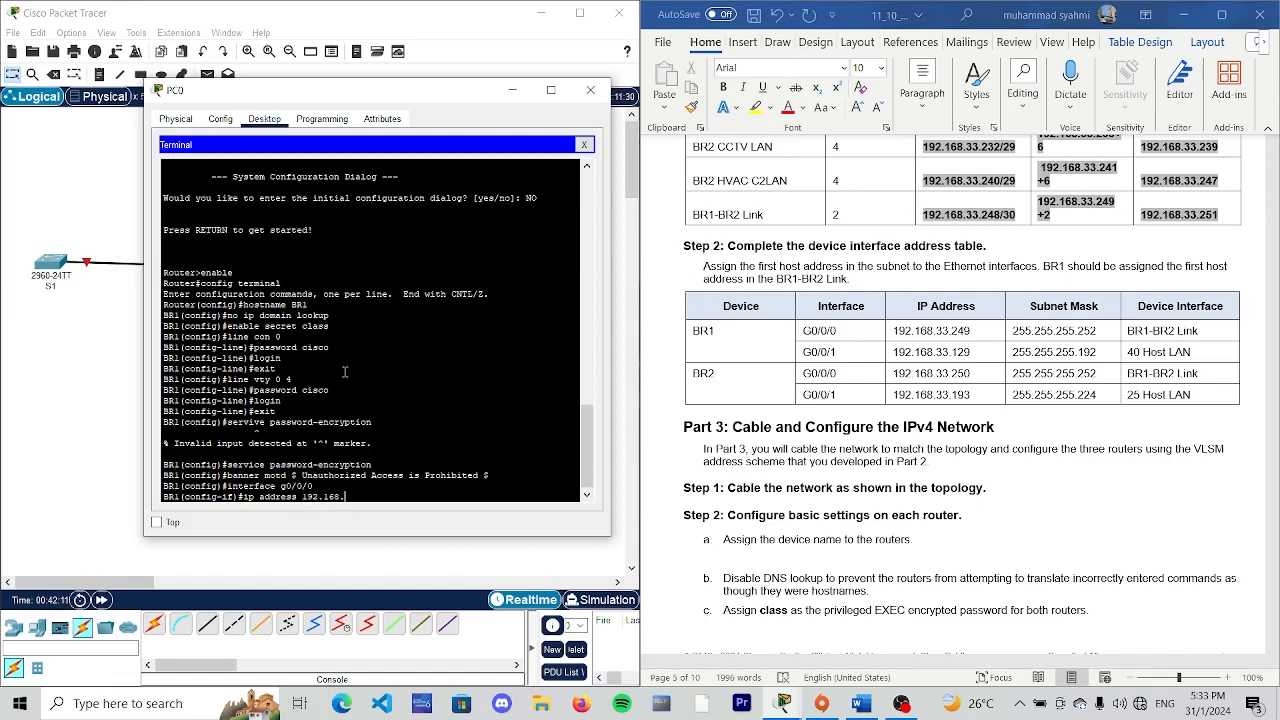
text(33.2)
text(9)
key(BackSpace)
text(255.255.)
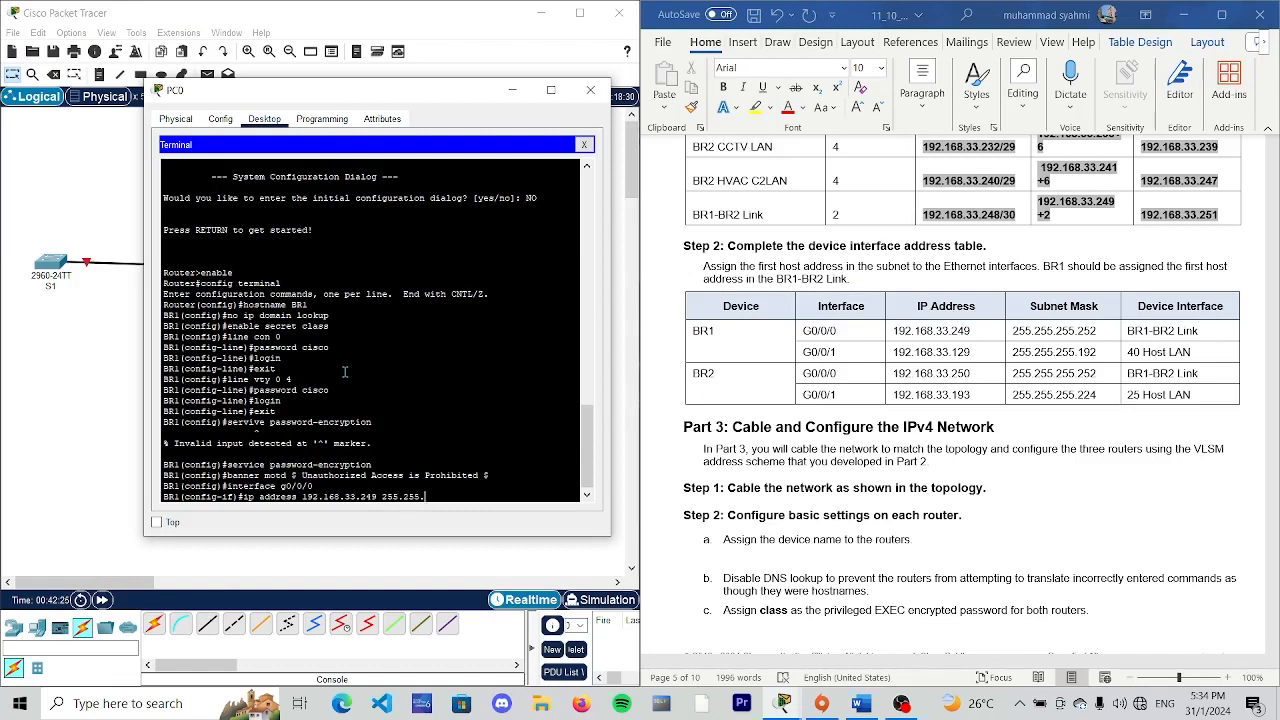
text(255.252)
key(Return)
- Configure the description "BR1-BR2" for BR1's G0/0/0 interface, following the device interface address table
scroll(696, 372, down, 8)
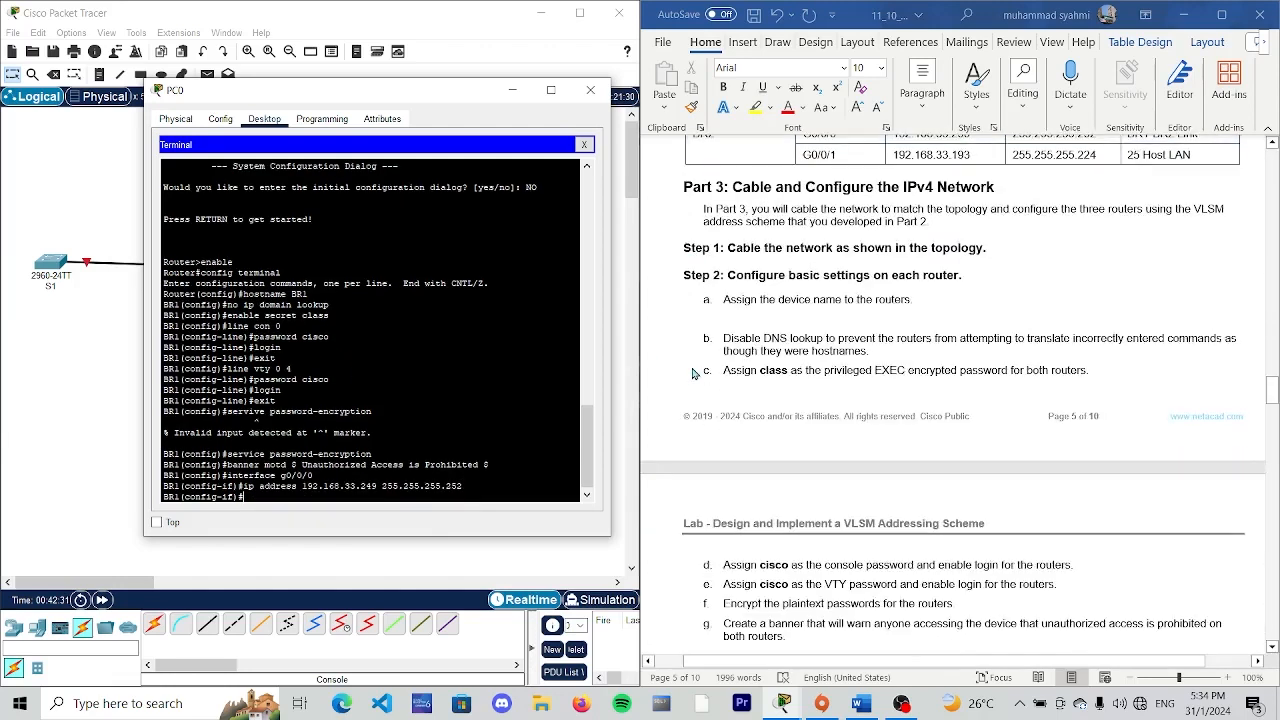
scroll(696, 372, down, 1)
scroll(698, 372, down, 3)
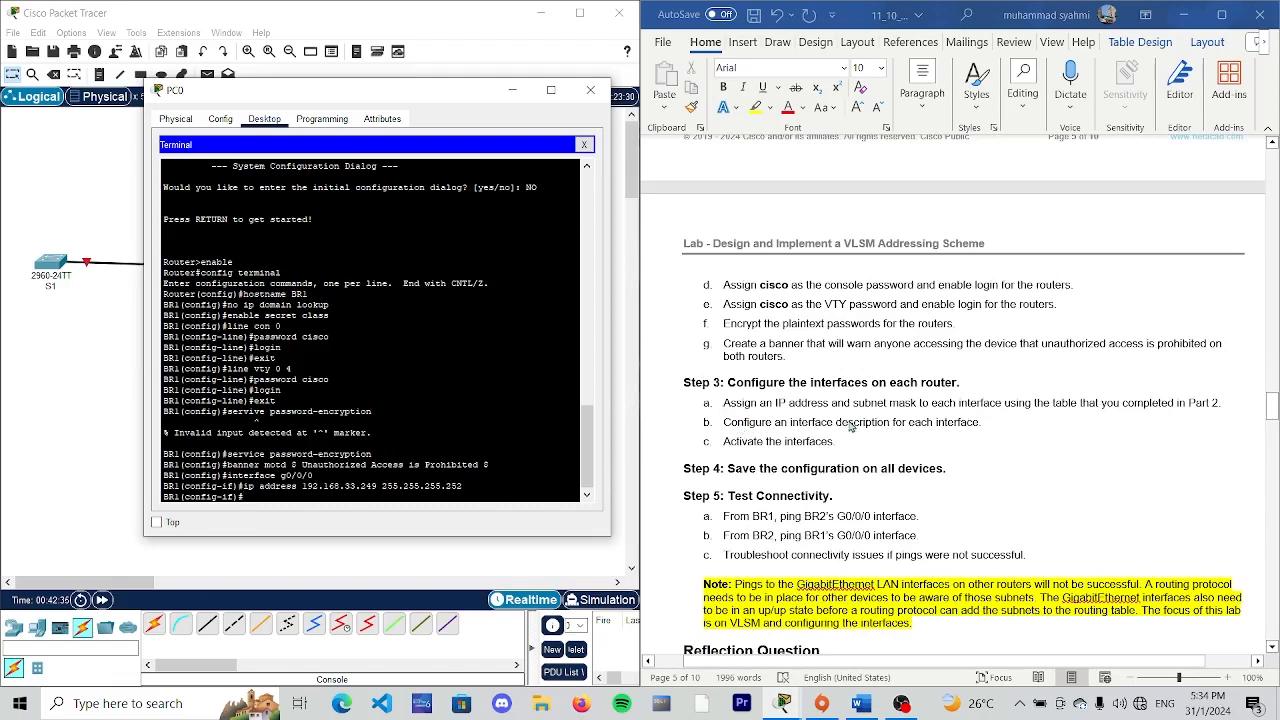
scroll(852, 426, up, 4)
scroll(940, 393, up, 3)
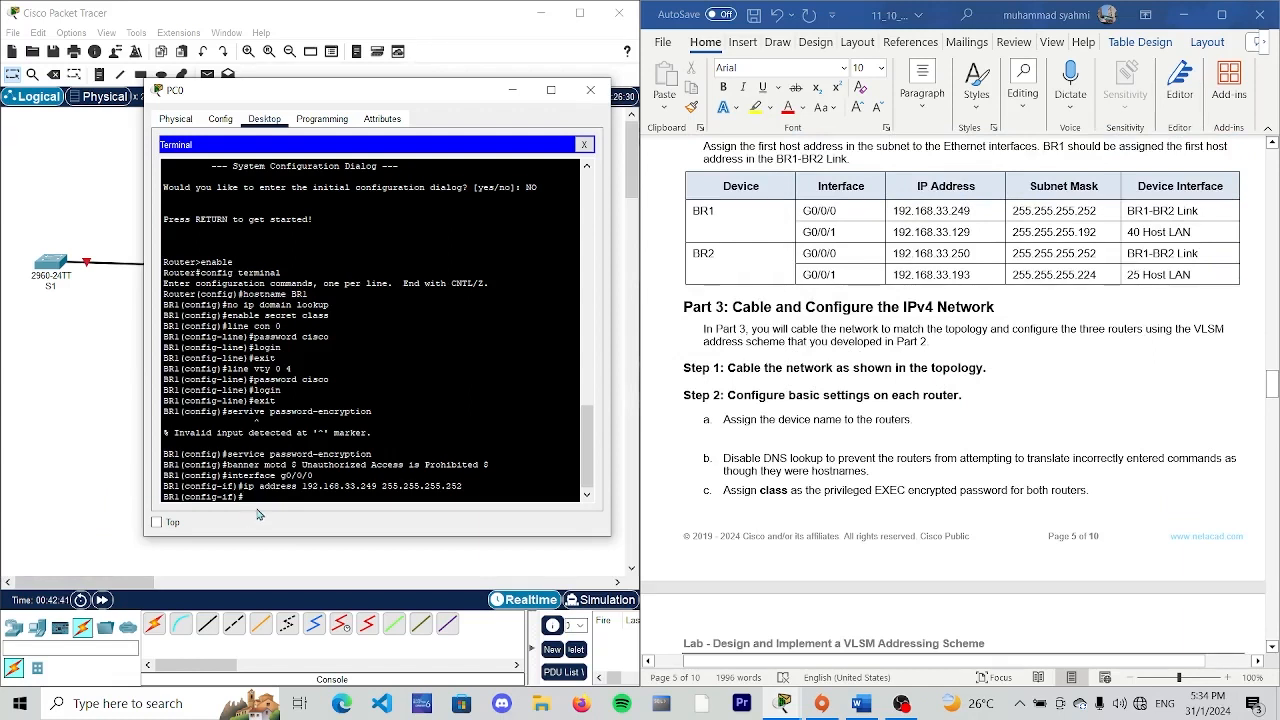
text(n)
text(es)
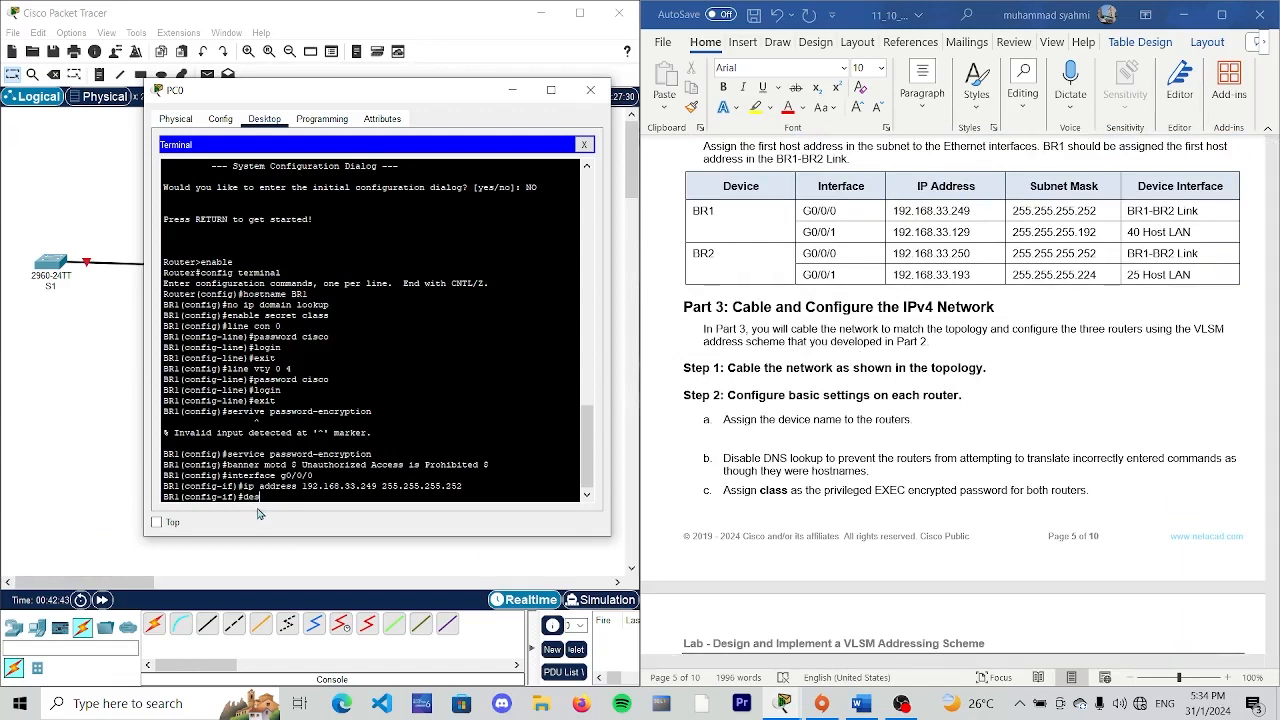
text(ci)
text(ription BR!-)
text(B)
text(R1)
text(-BR2 link)
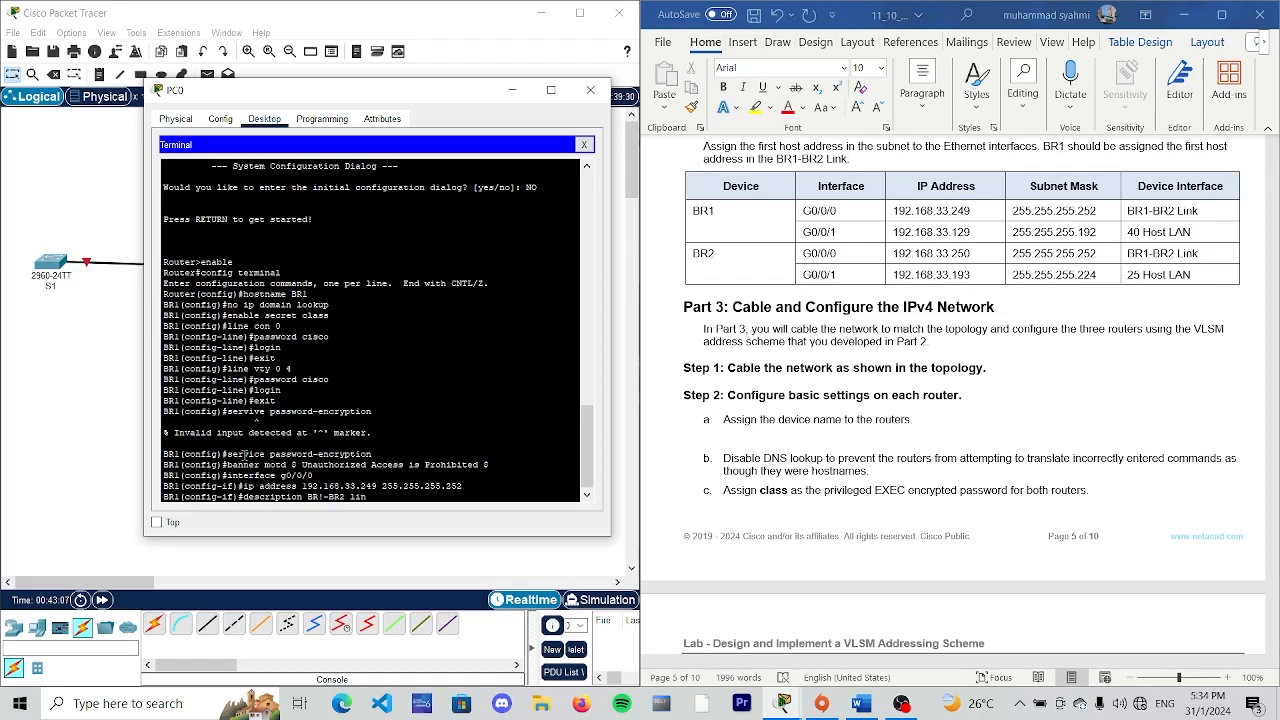
- Correct the typo in the BR1 G0/0/0 description and apply it as "BR1-BR2 link"
text(k)
key(Left)
key(BackSpace)
text(1)
key(Return)
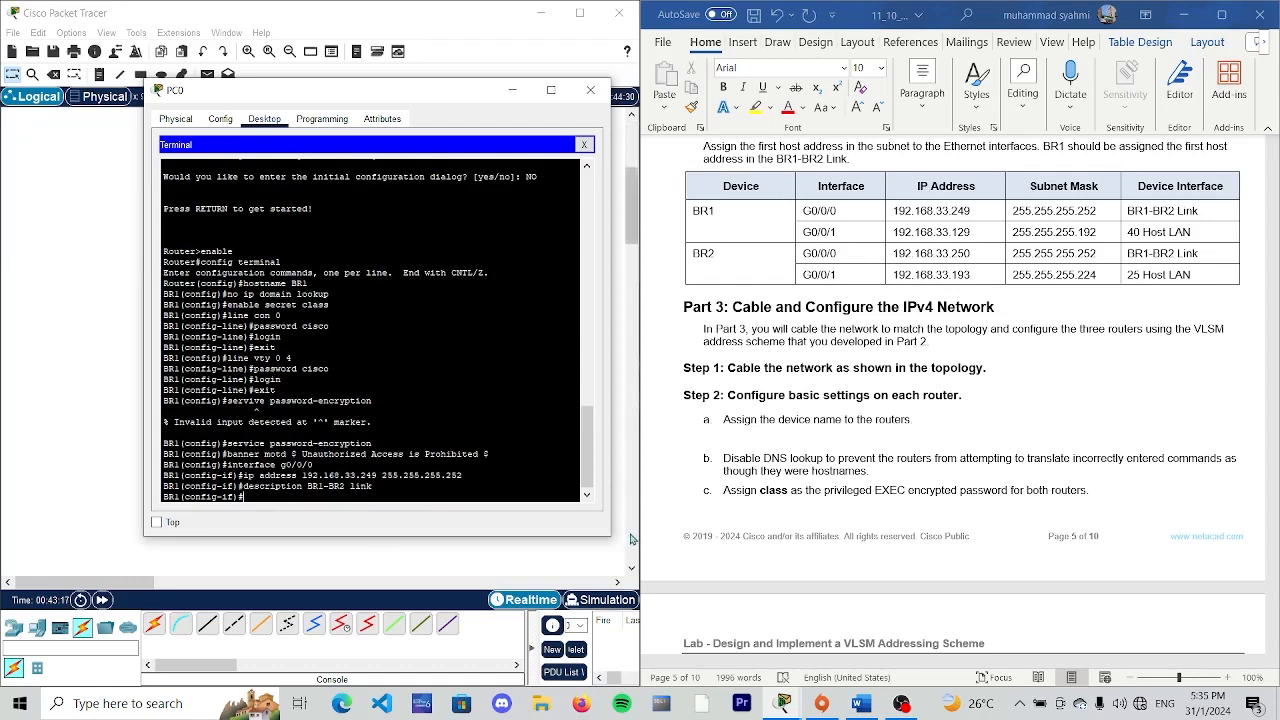
- Activate BR1's G0/0/0 interface with "no shutdown", following the lab's Step 3 interface instructions
scroll(765, 535, down, 10)
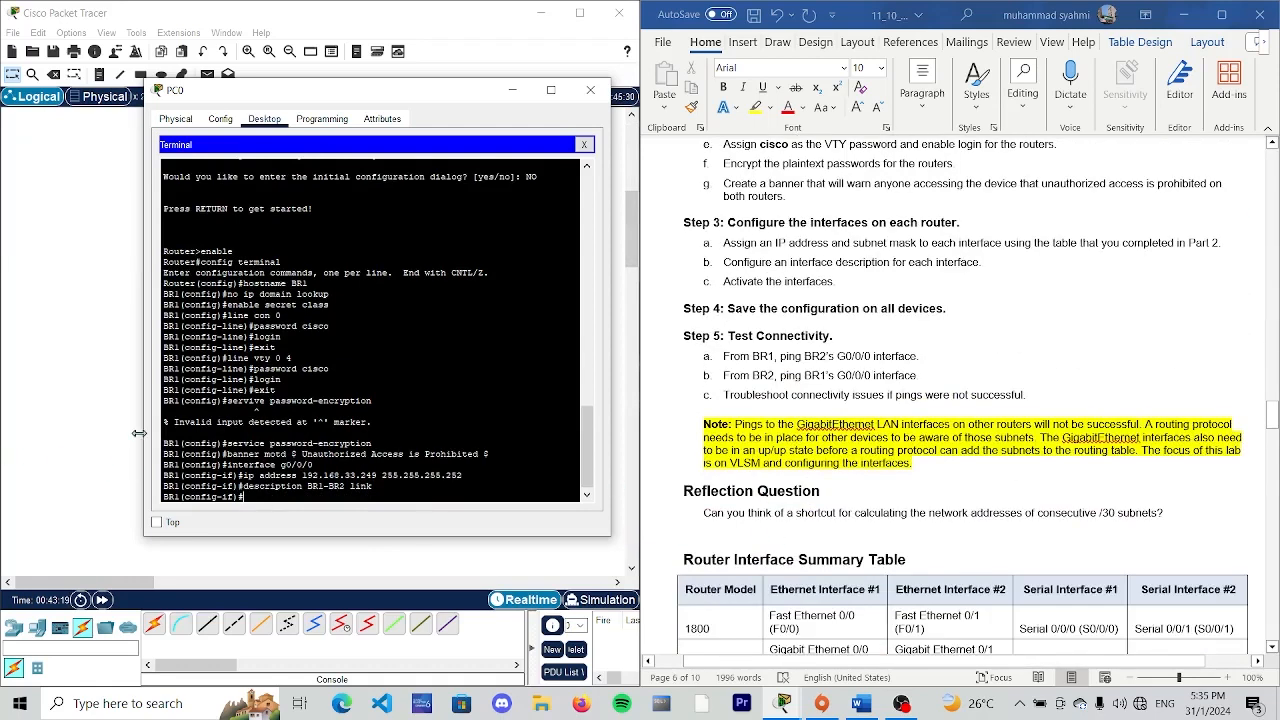
scroll(915, 443, up, 3)
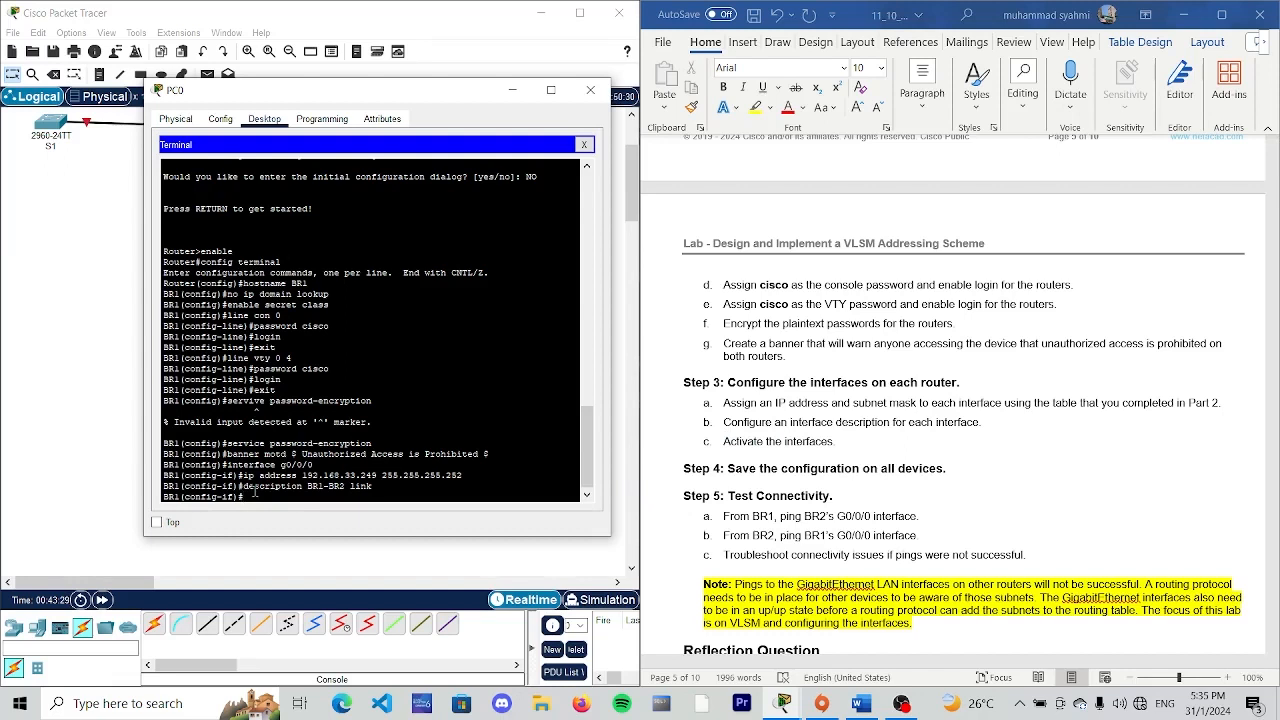
text(no shutdown)
key(Return)
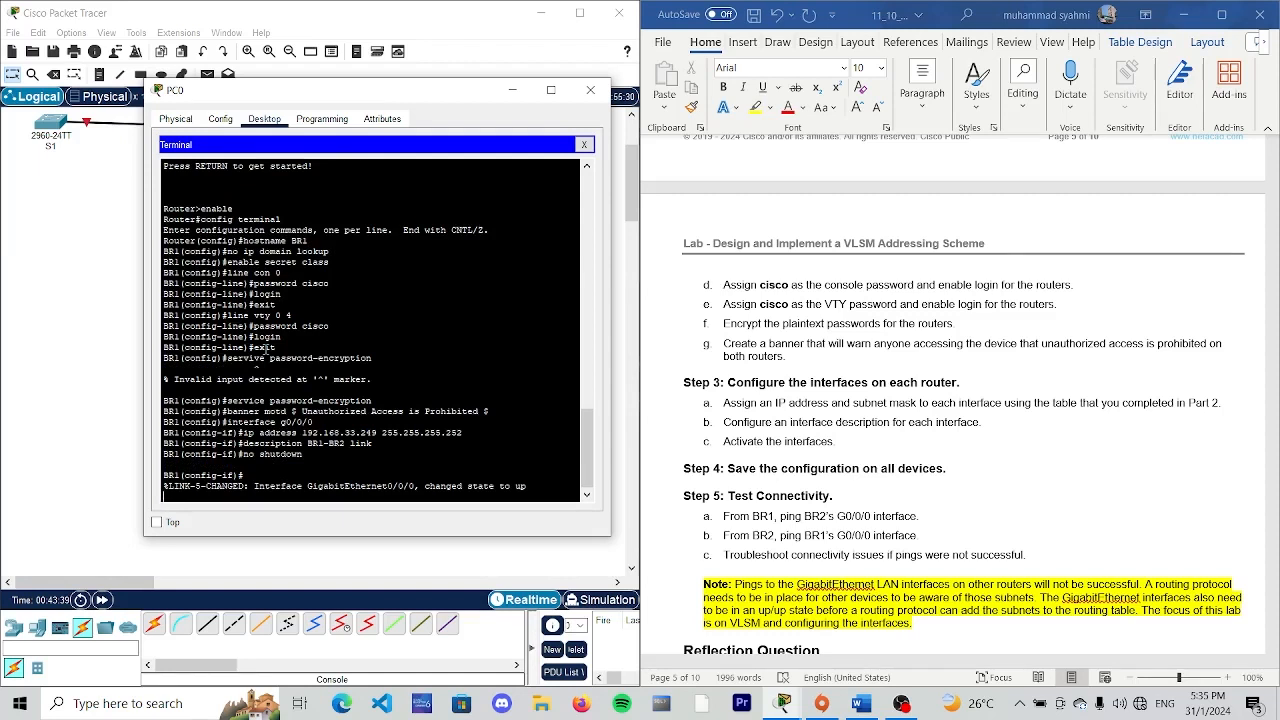
key(Return)
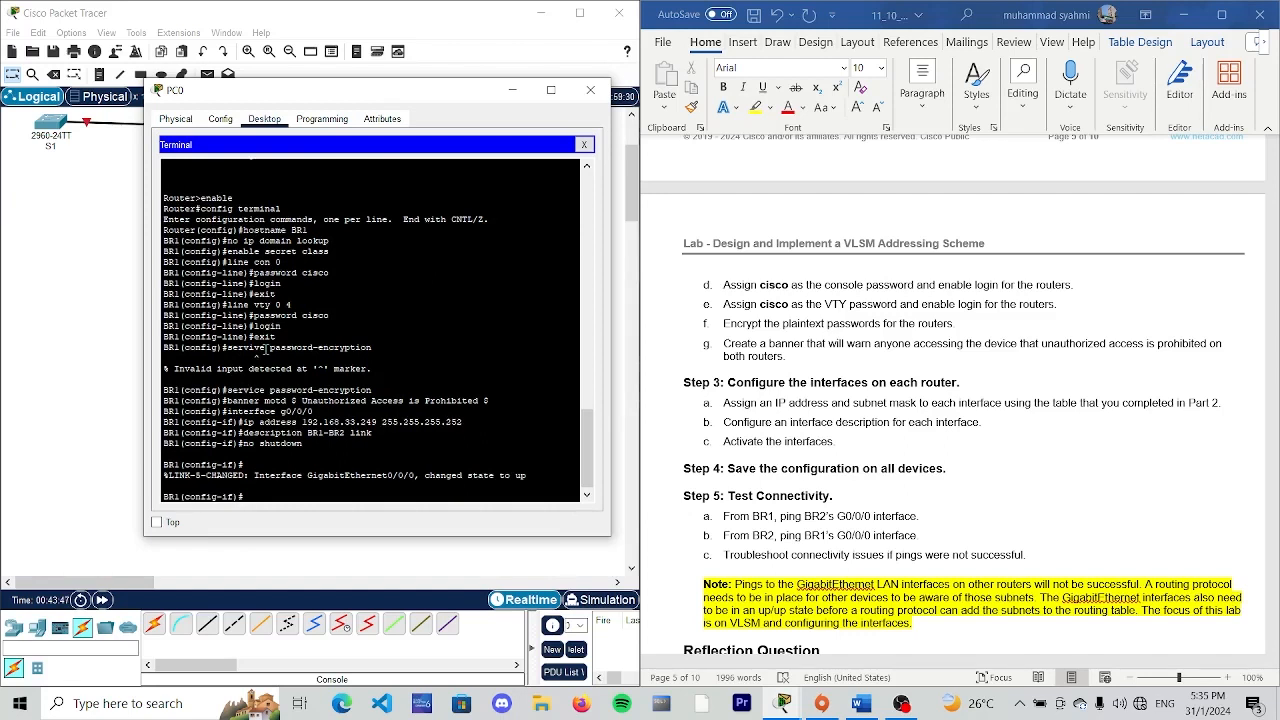
- Enter configuration mode for BR1's second LAN-facing interface with "interface g0/0/1", consulting the device interface address table
scroll(803, 345, up, 5)
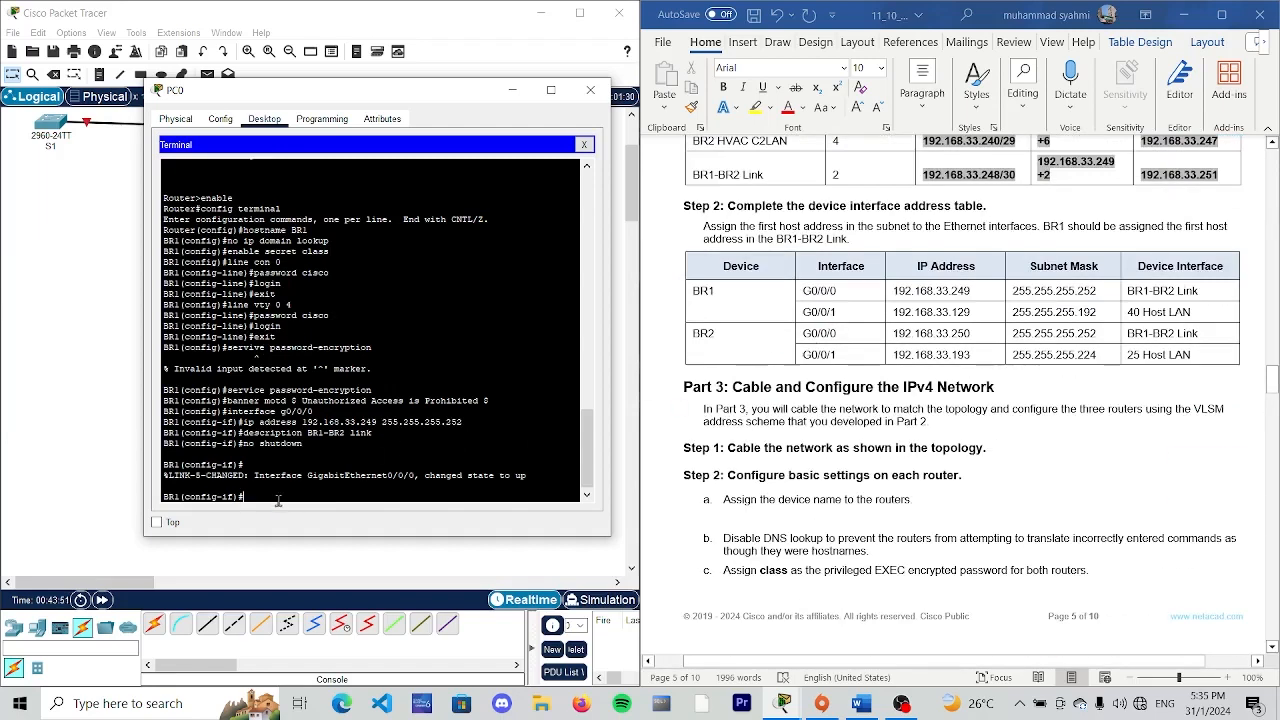
text(nterface g)
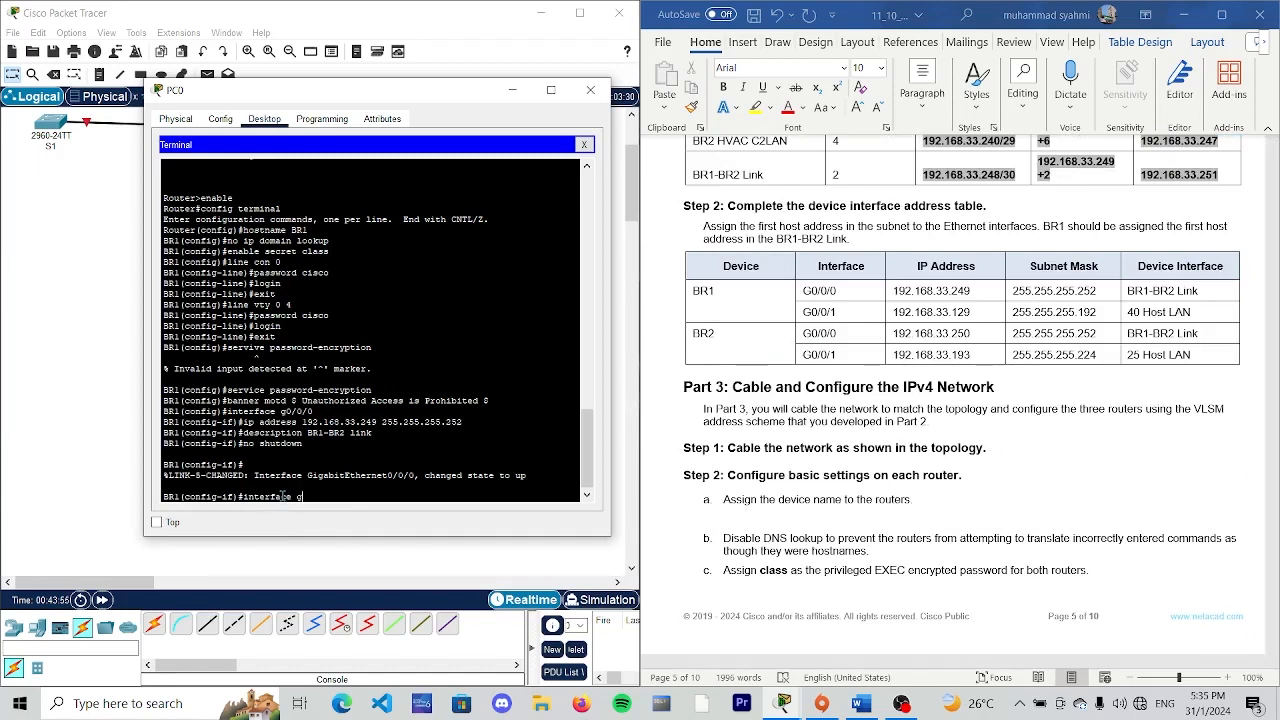
text(0/0/0/1)
key(BackSpace)
key(BackSpace)
key(Return)
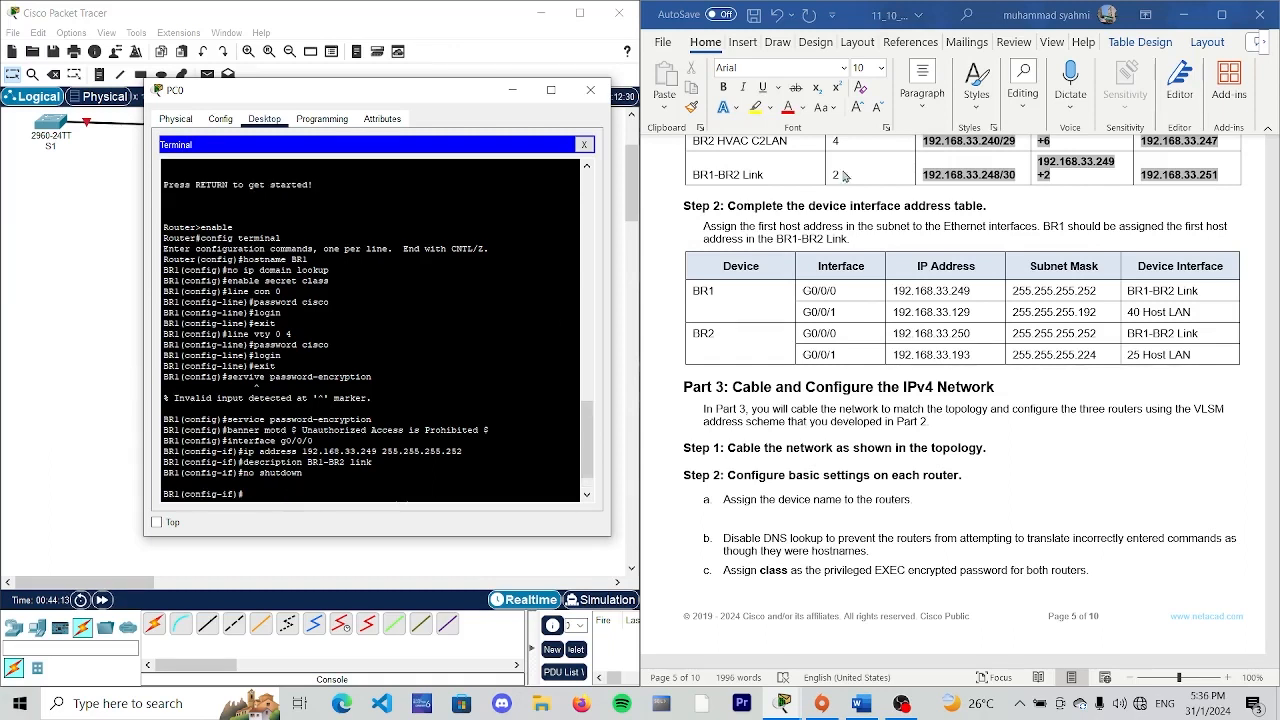
- Assign IP address 192.168.33.129 with subnet mask 255.255.255.192 to BR1's G0/0/1 interface
text(ip)
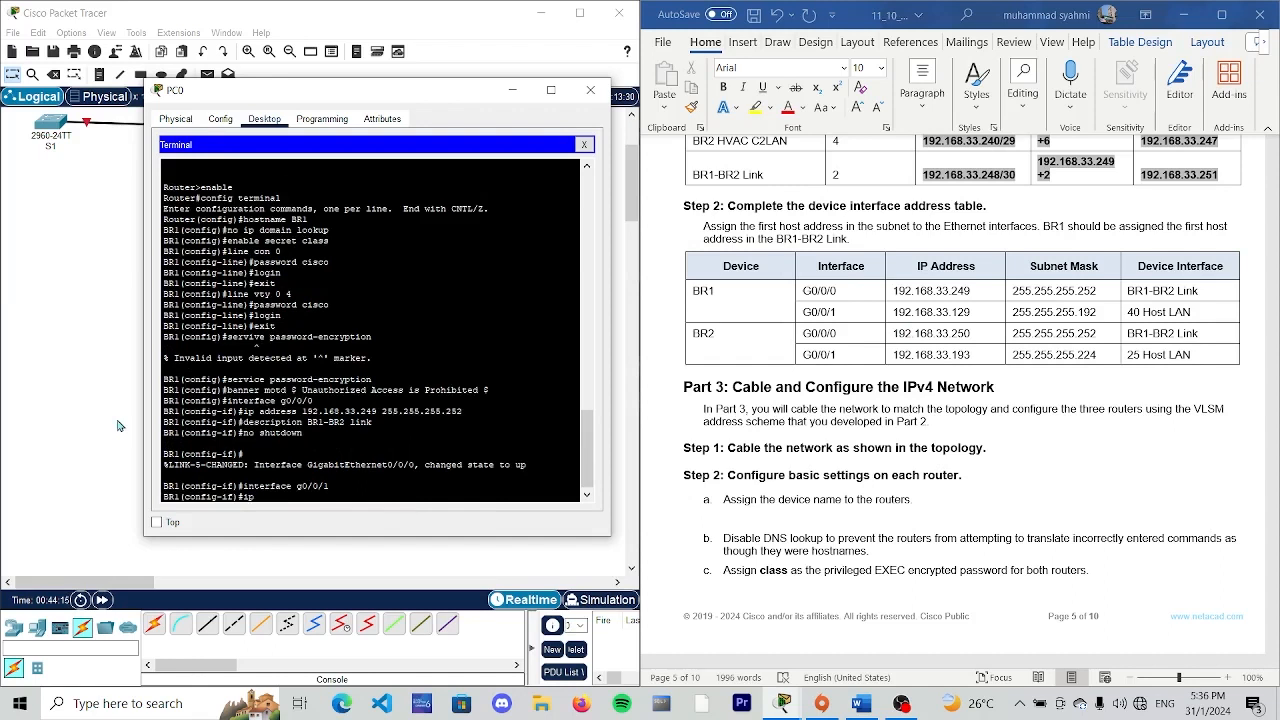
text( address 192.168.33.129 255.255.255.19)
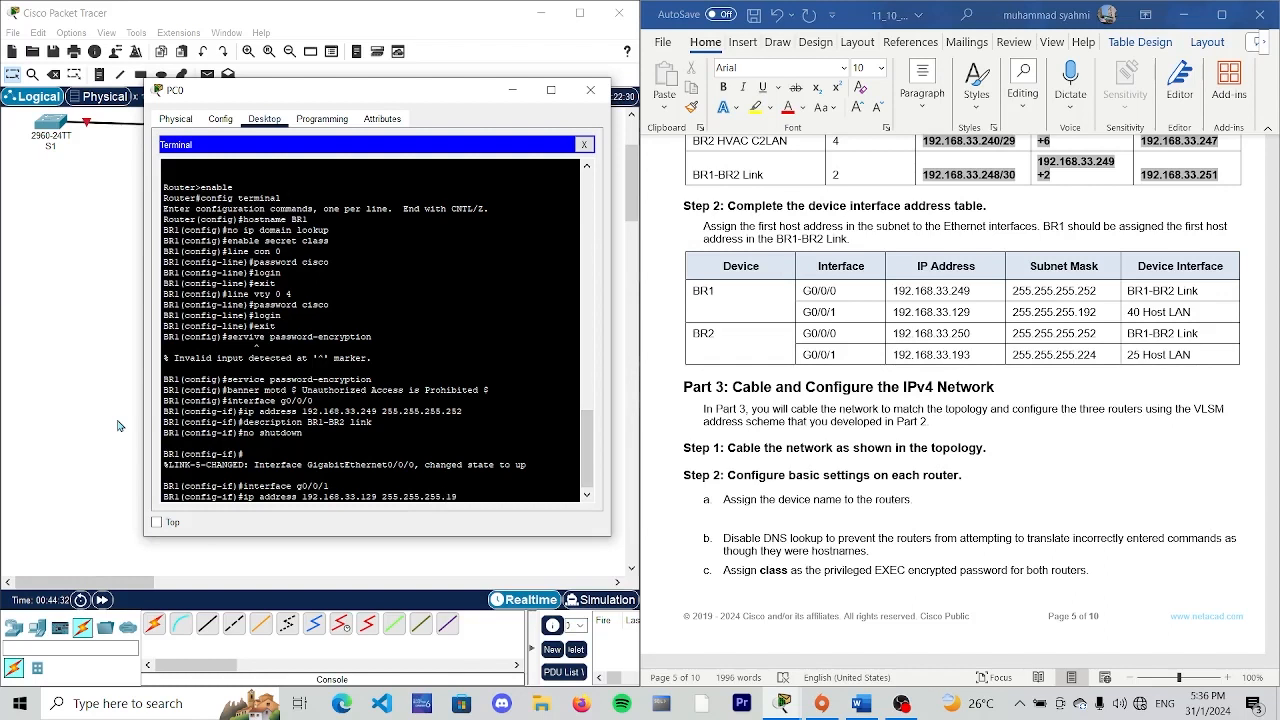
text(2)
key(Return)
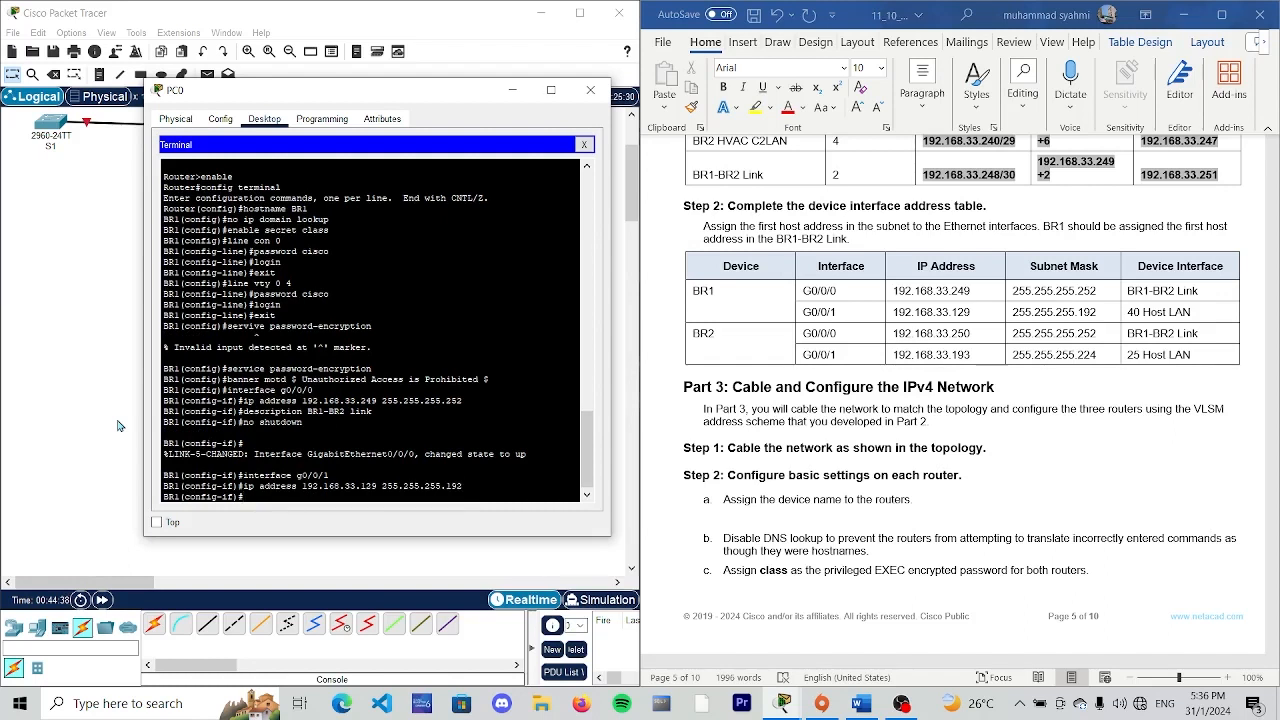
- Set the description of BR1's G0/0/1 interface to "connected to S1", checking the switch name in the topology
text(description con)
text(nected to S1)
drag(383, 90, 639, 149)
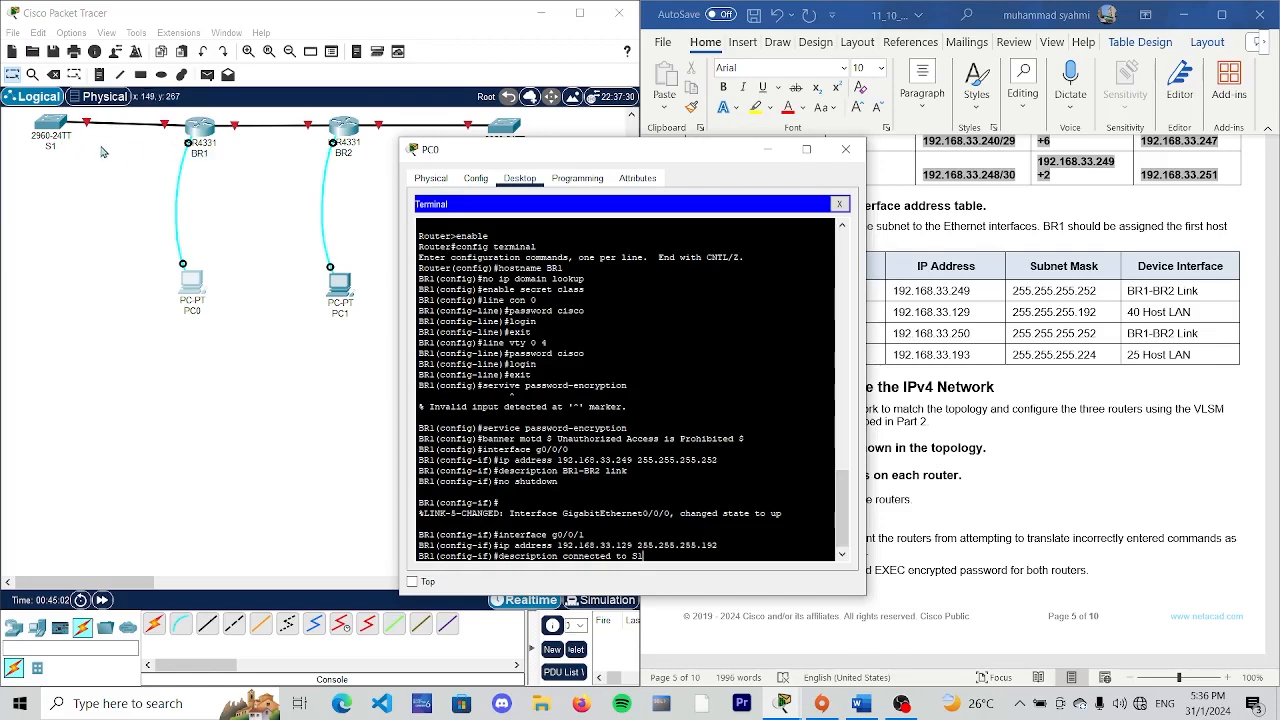
drag(727, 156, 561, 98)
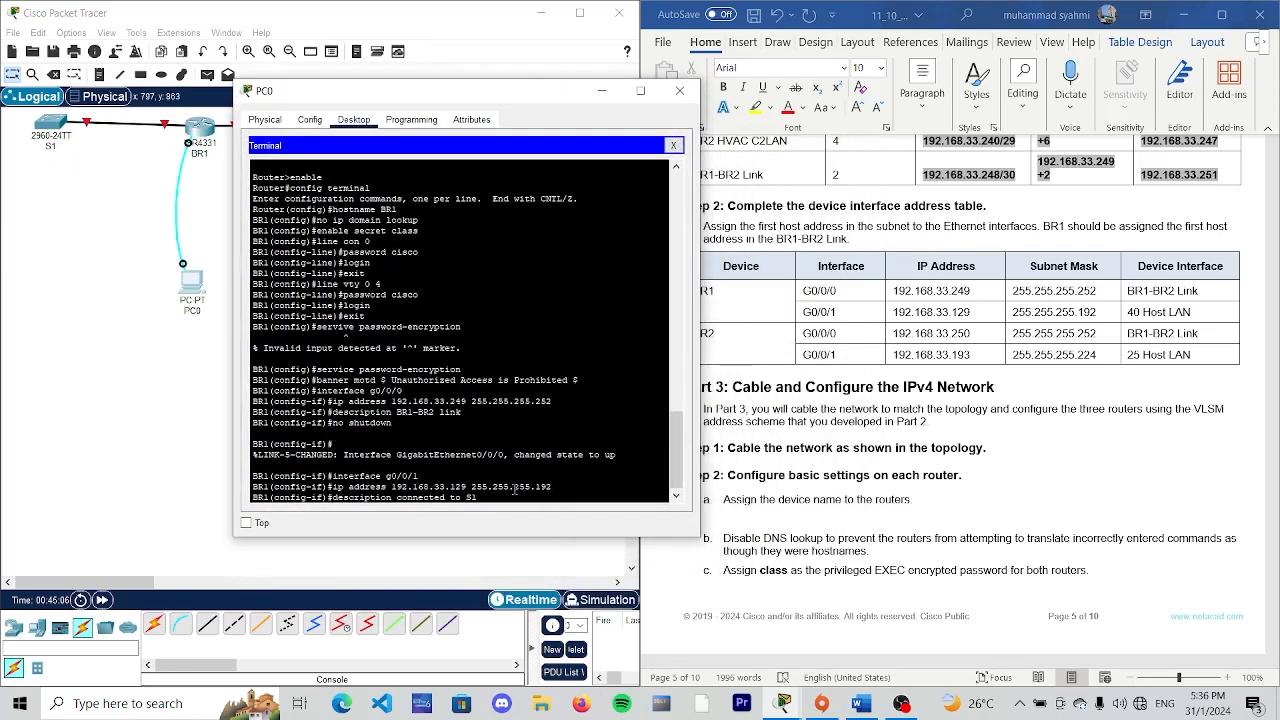
key(Return)
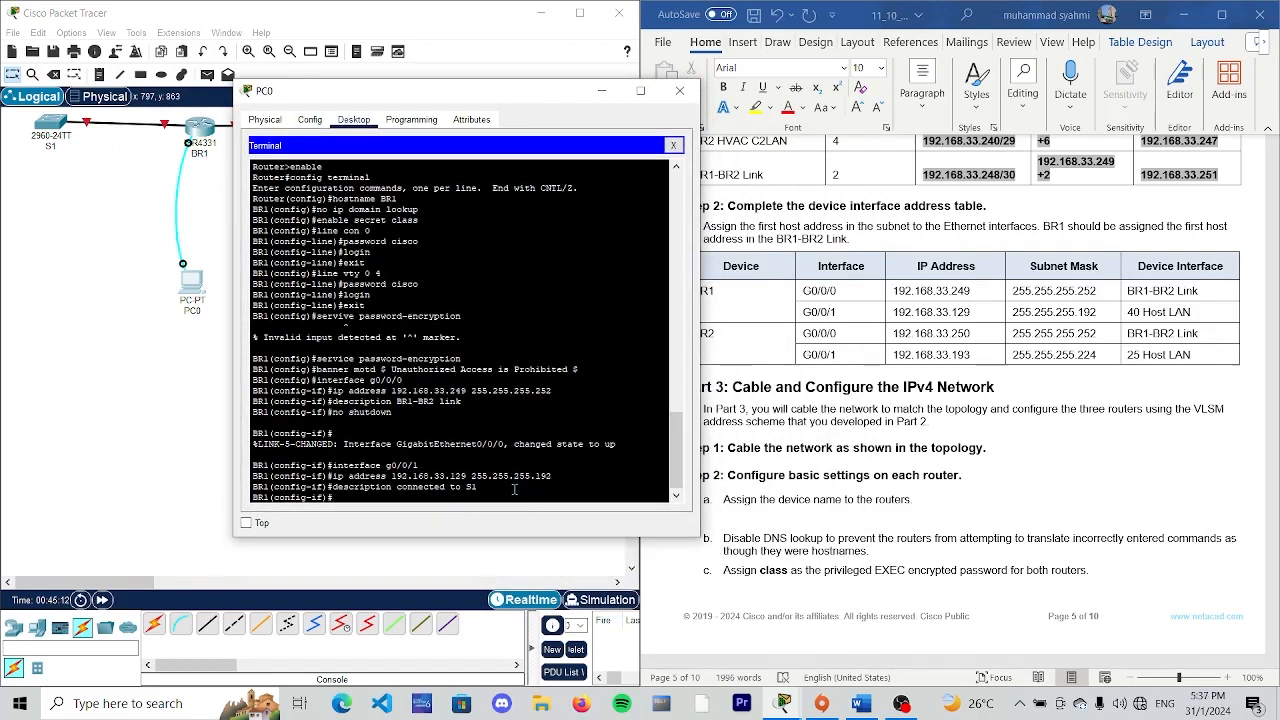
- Activate BR1's G0/0/1 interface with "no shutdown" and return to privileged EXEC mode with "end"
text(no shutdown)
key(Return)
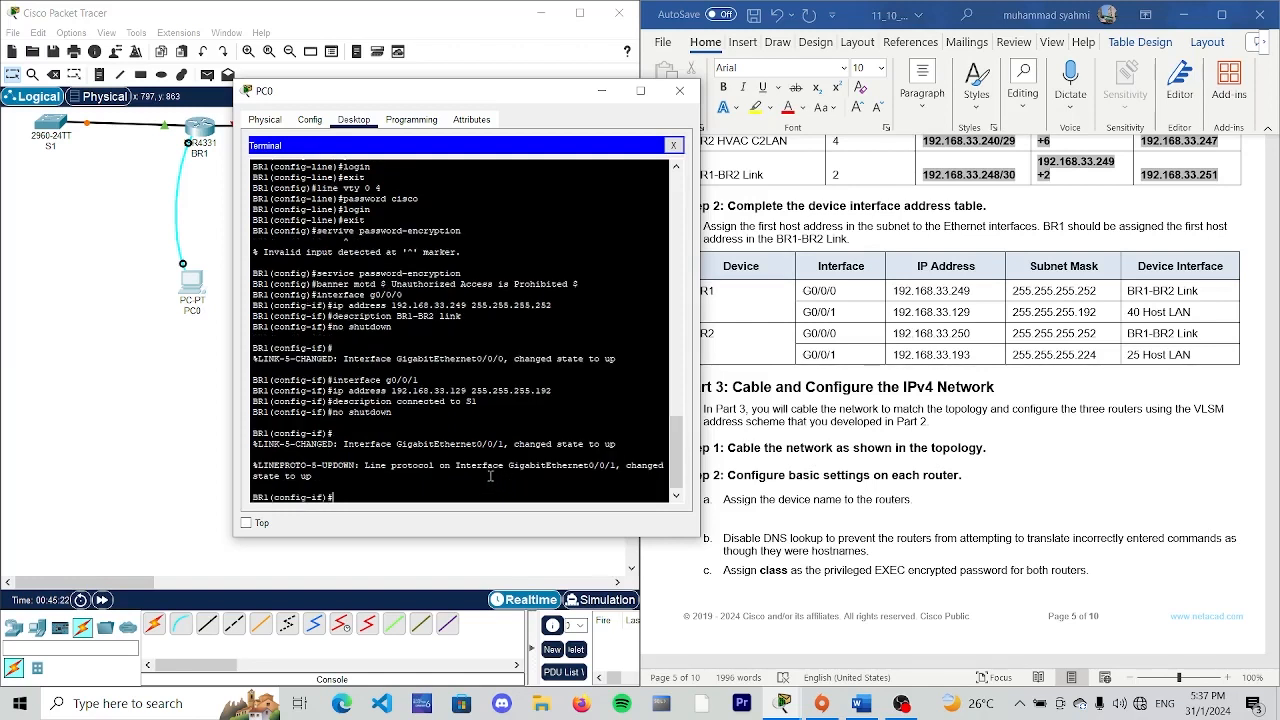
text(end)
key(Return)
key(Return)
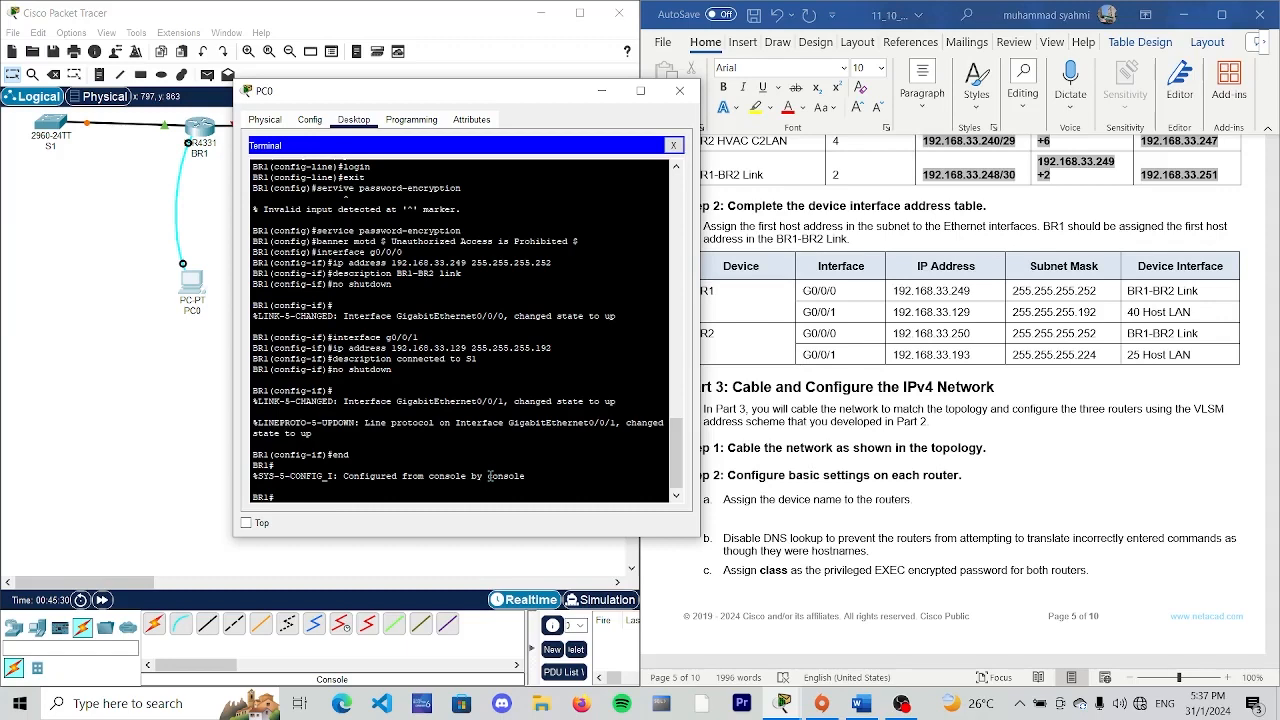
- Save BR1's configuration with "copy running-config startup-config", accepting the default destination filename
scroll(885, 365, down, 8)
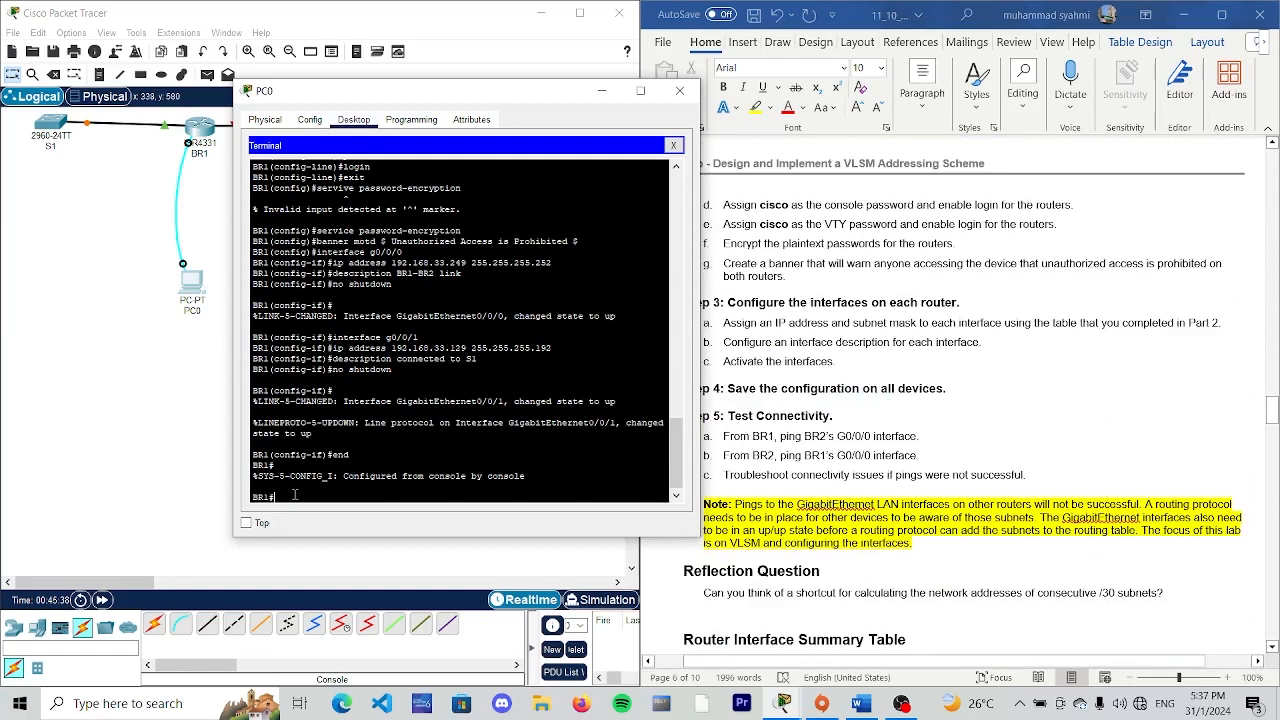
text(copy)
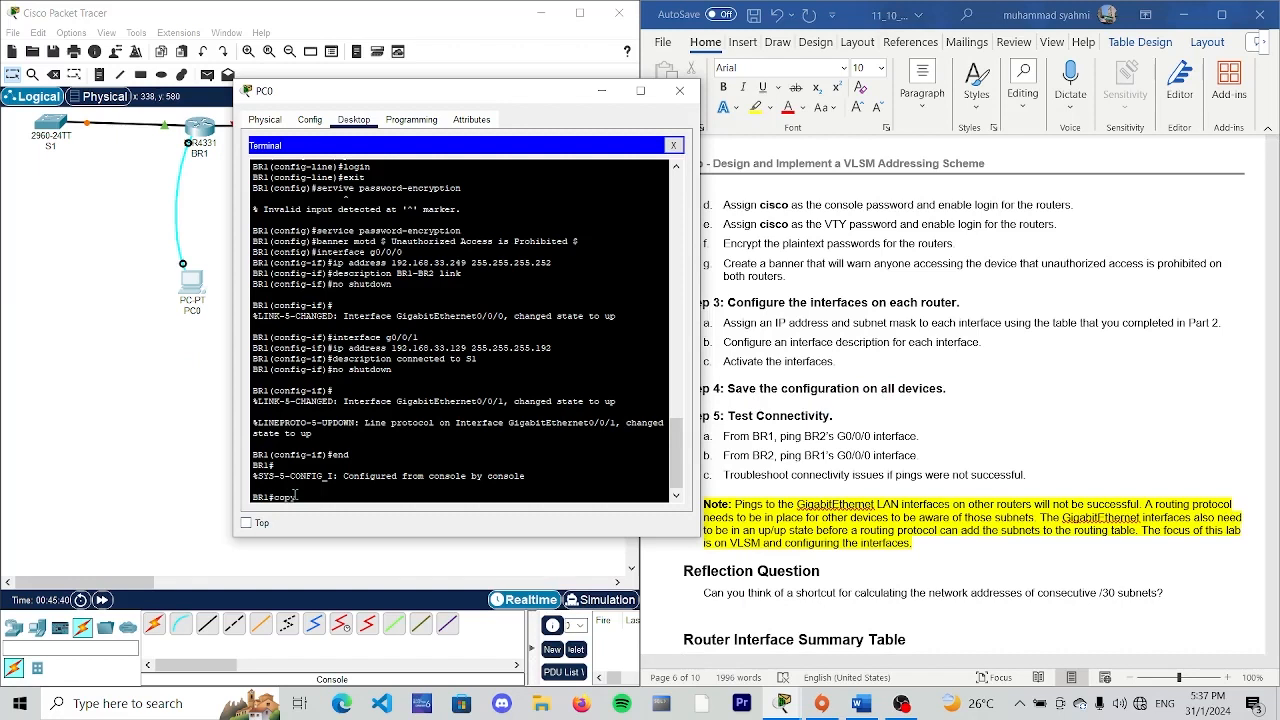
text( running-config startup-config)
key(Return)
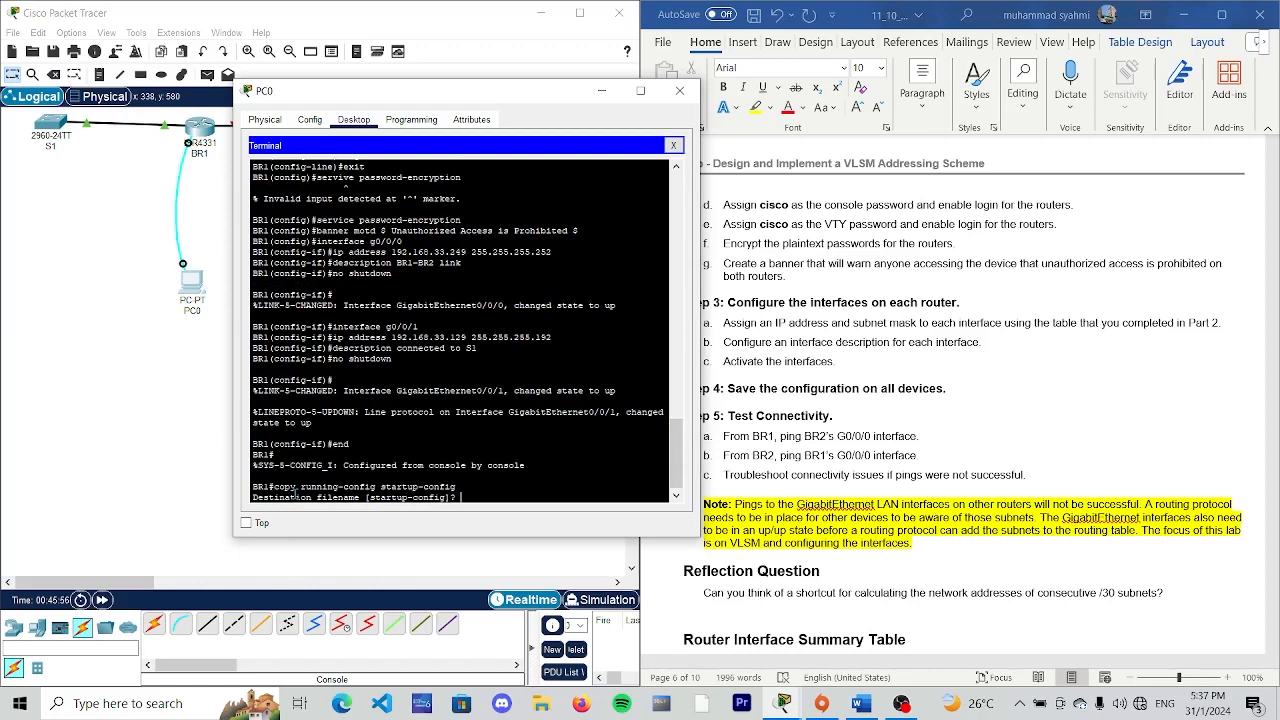
key(Return)
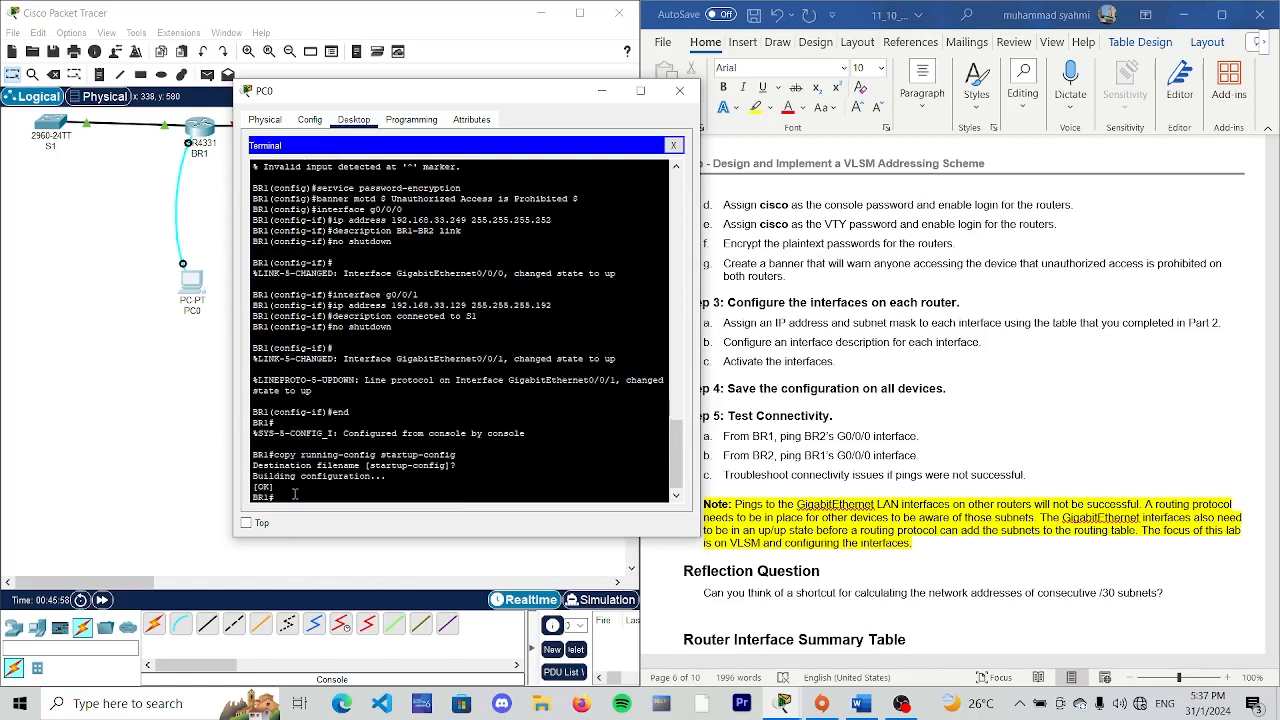
key(Return)
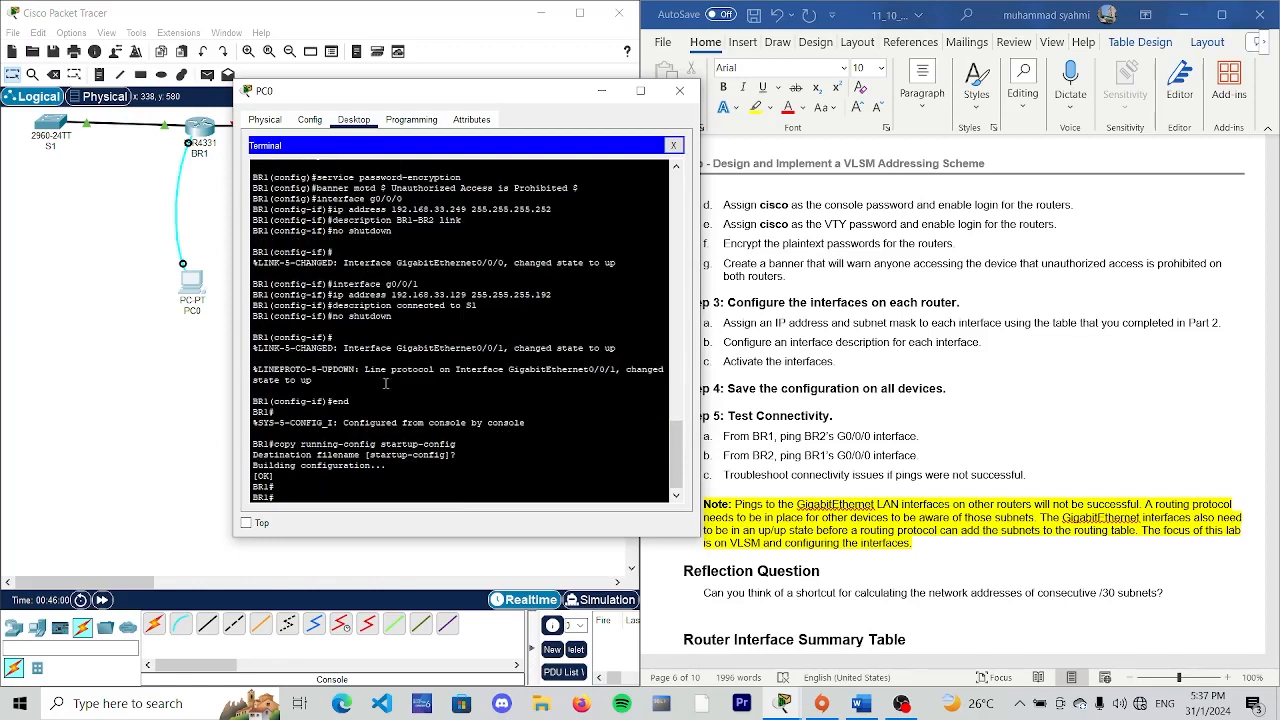
- Review BR1's entered commands, close the PC0 window and open a console Terminal session on PC1 with default settings
drag(452, 97, 345, 199)
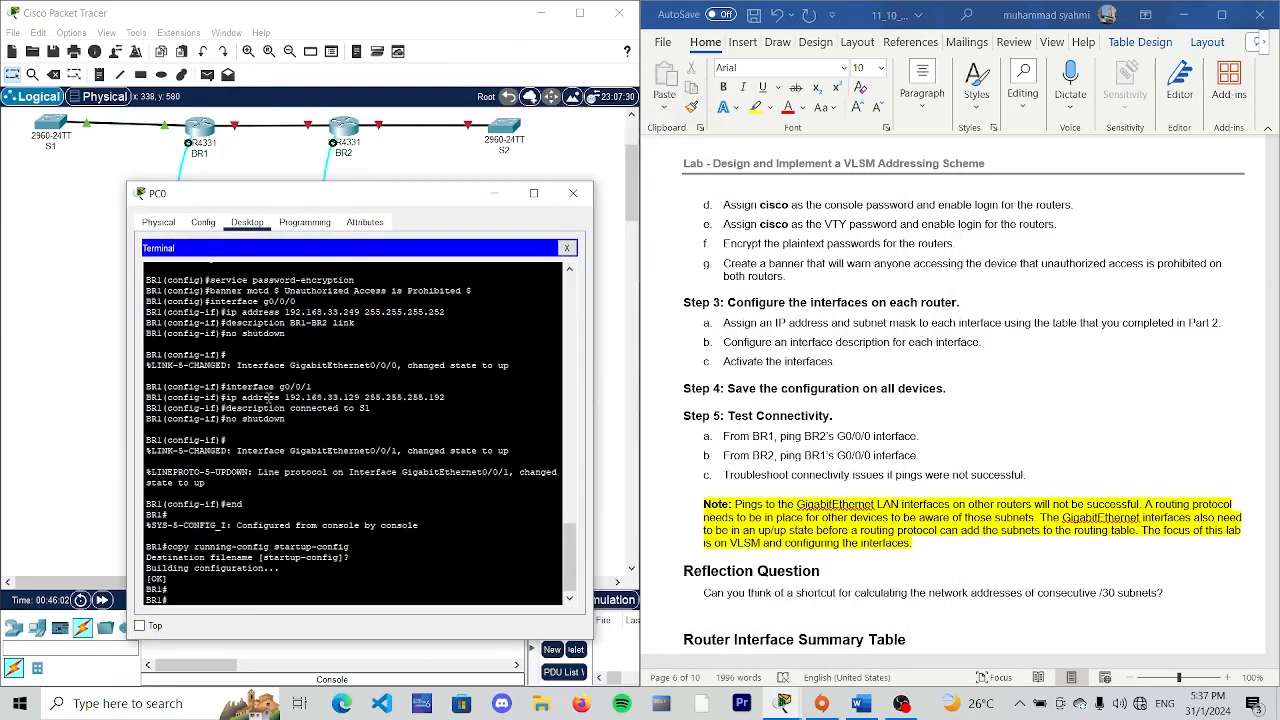
scroll(268, 337, up, 15)
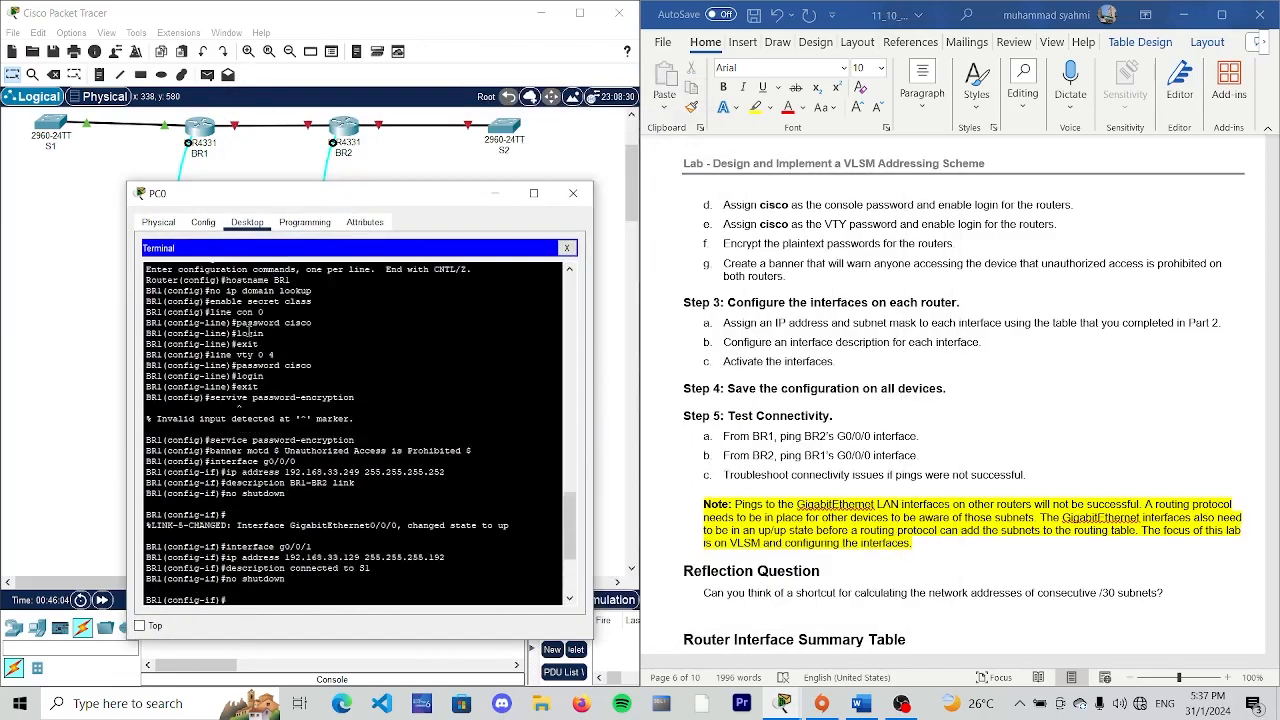
scroll(248, 329, down, 15)
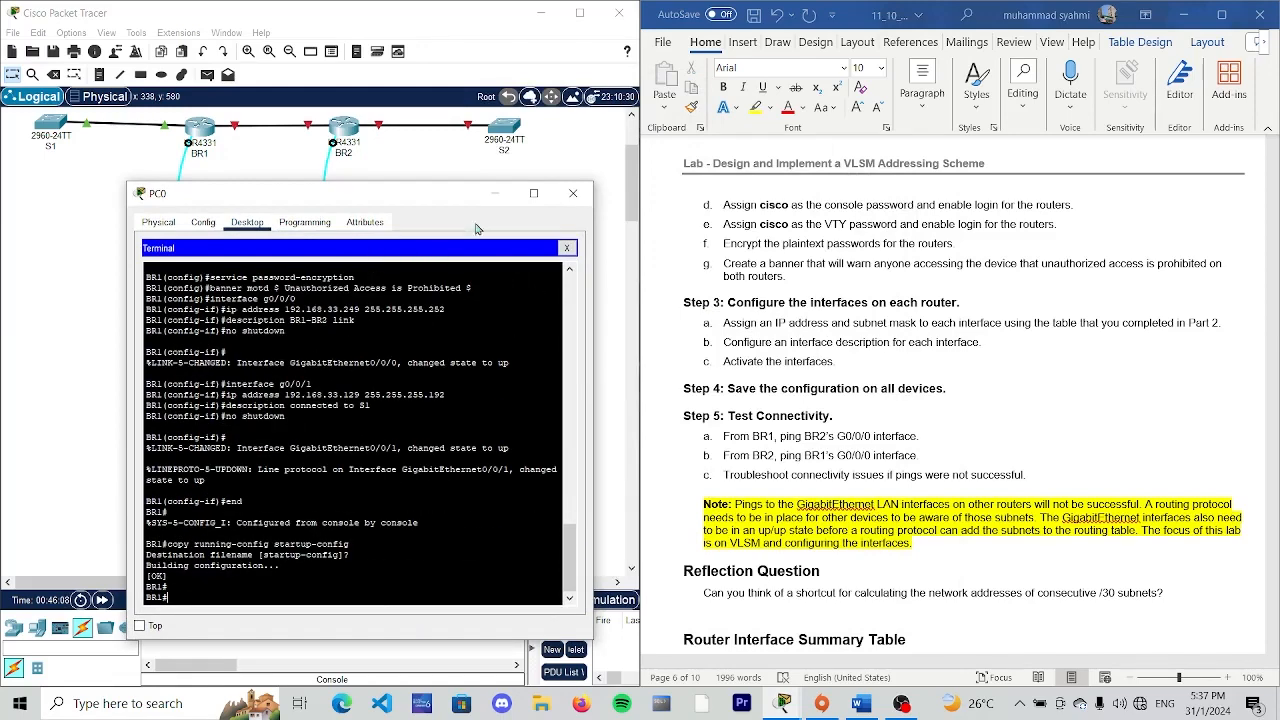
click(573, 193)
click(341, 287)
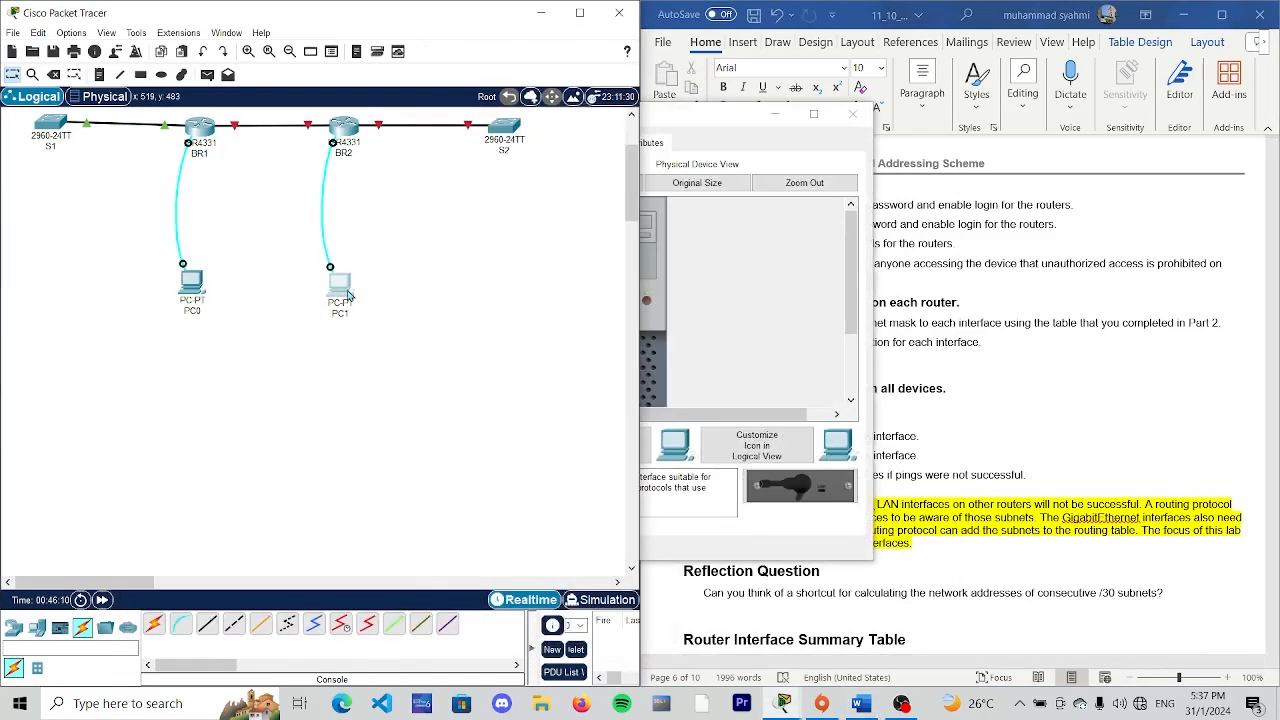
drag(713, 115, 556, 131)
click(481, 164)
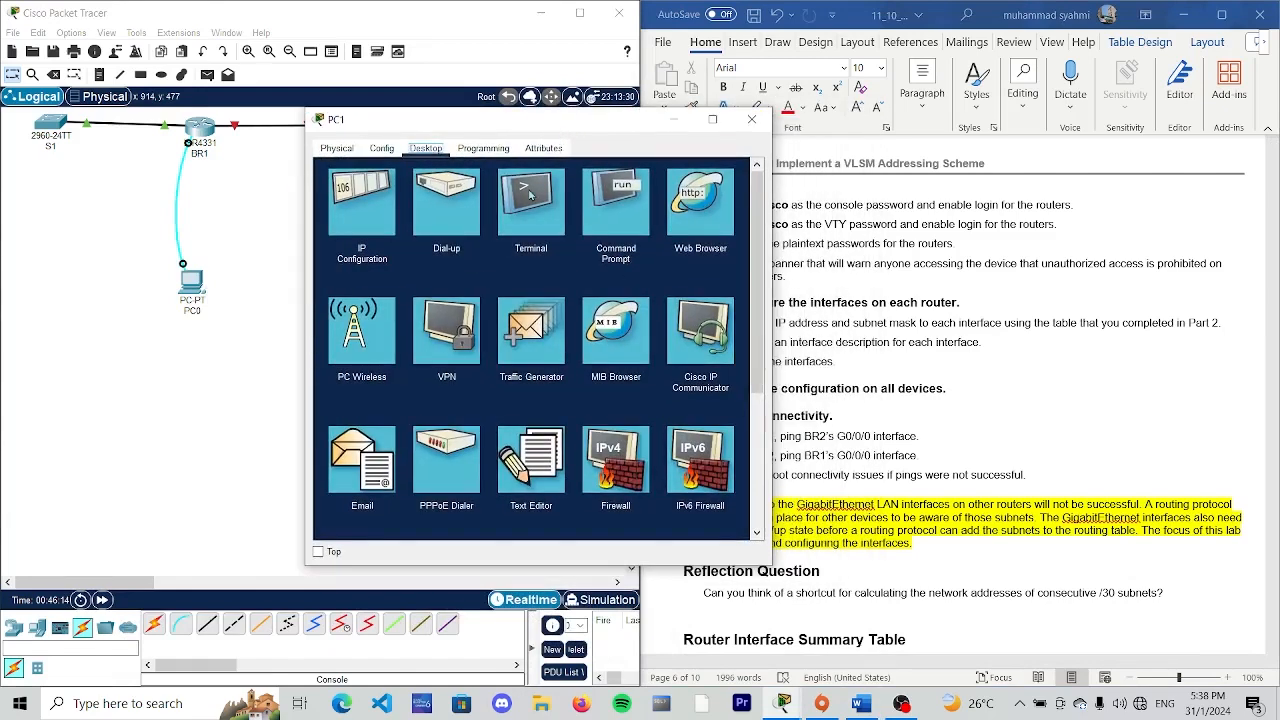
click(530, 201)
click(717, 307)
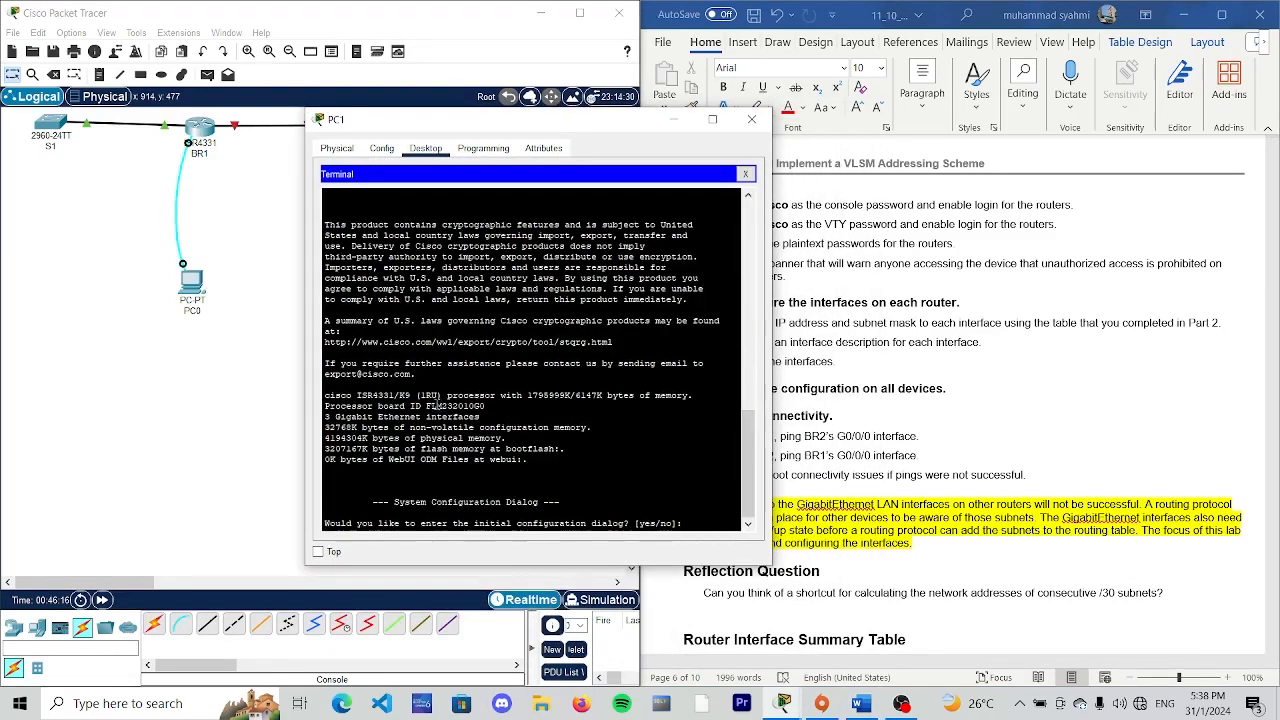
- Decline the initial configuration dialog on PC1's connected router with "no" and start the command prompt
text(no)
key(Return)
key(Return)
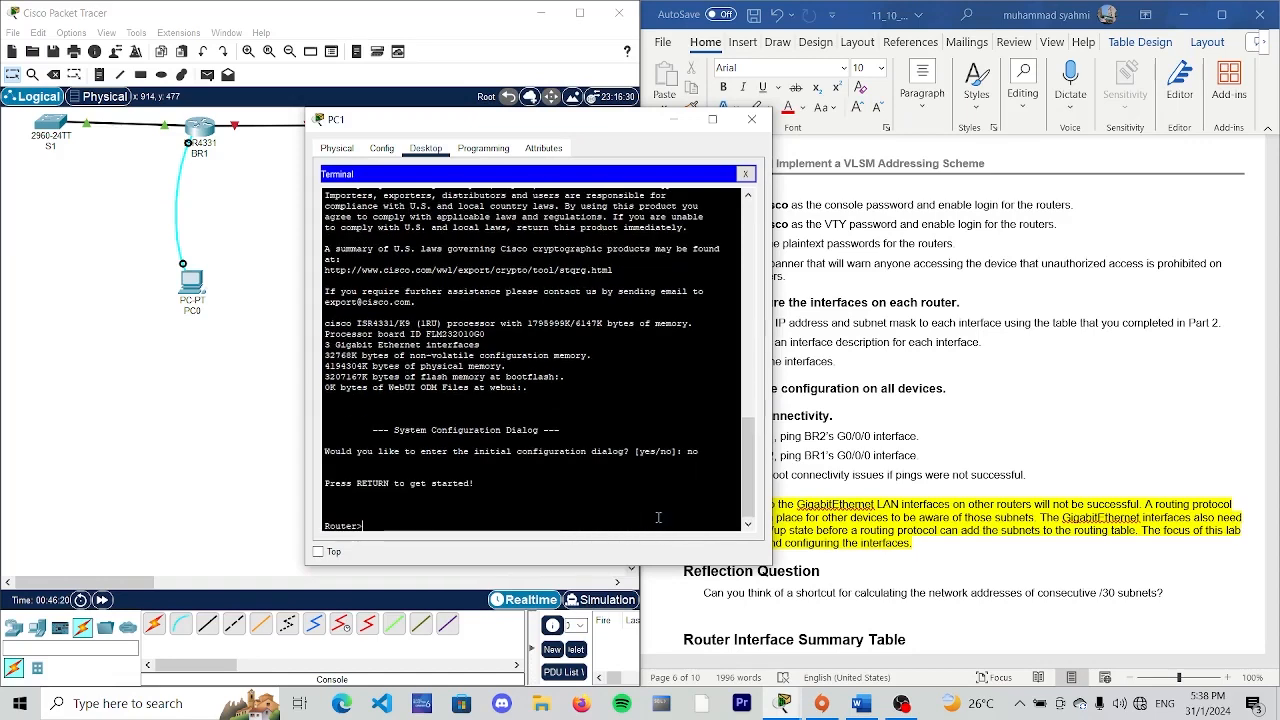
- Enter global configuration mode on the second router with "enable" and "config terminal"
text(enable)
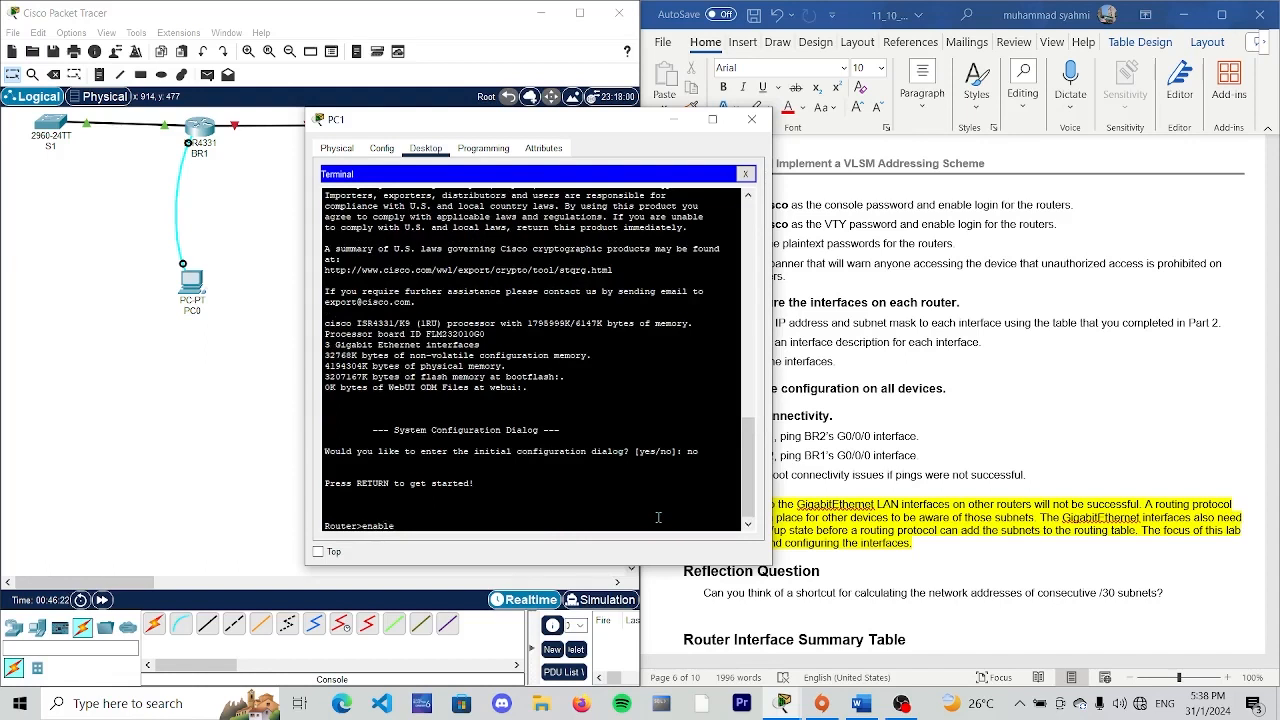
key(Return)
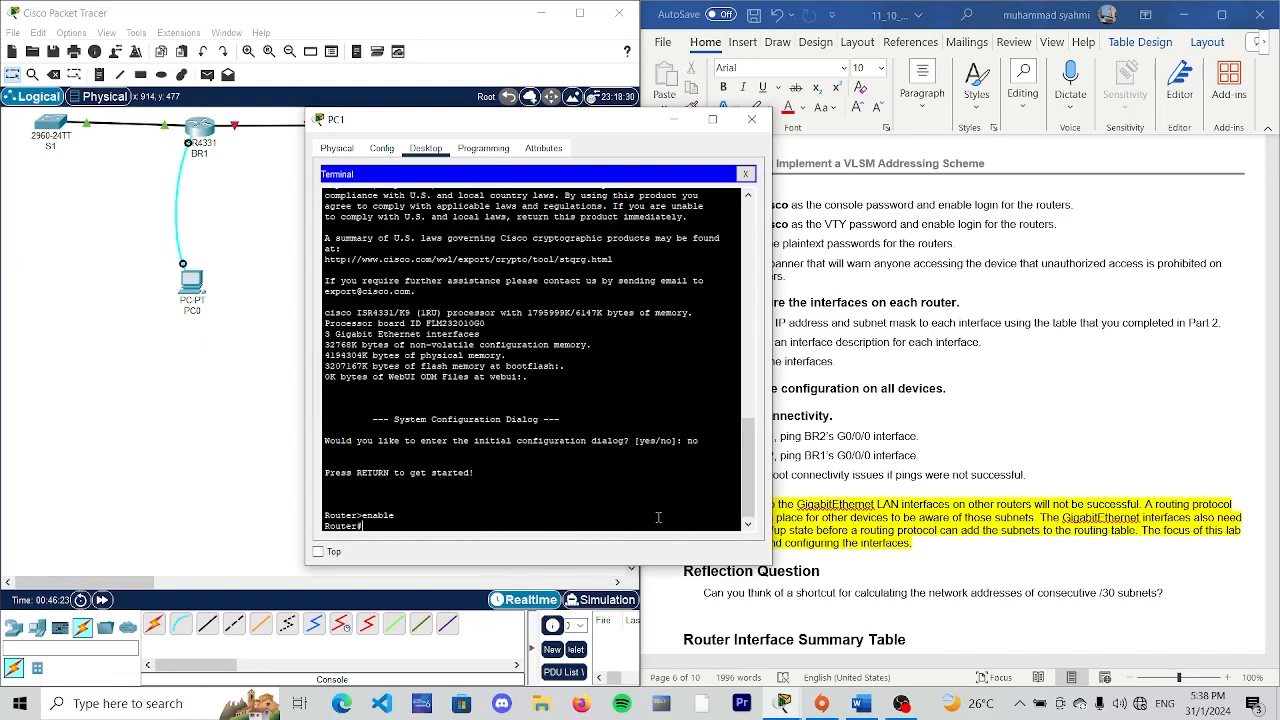
text(config terminal)
key(Return)
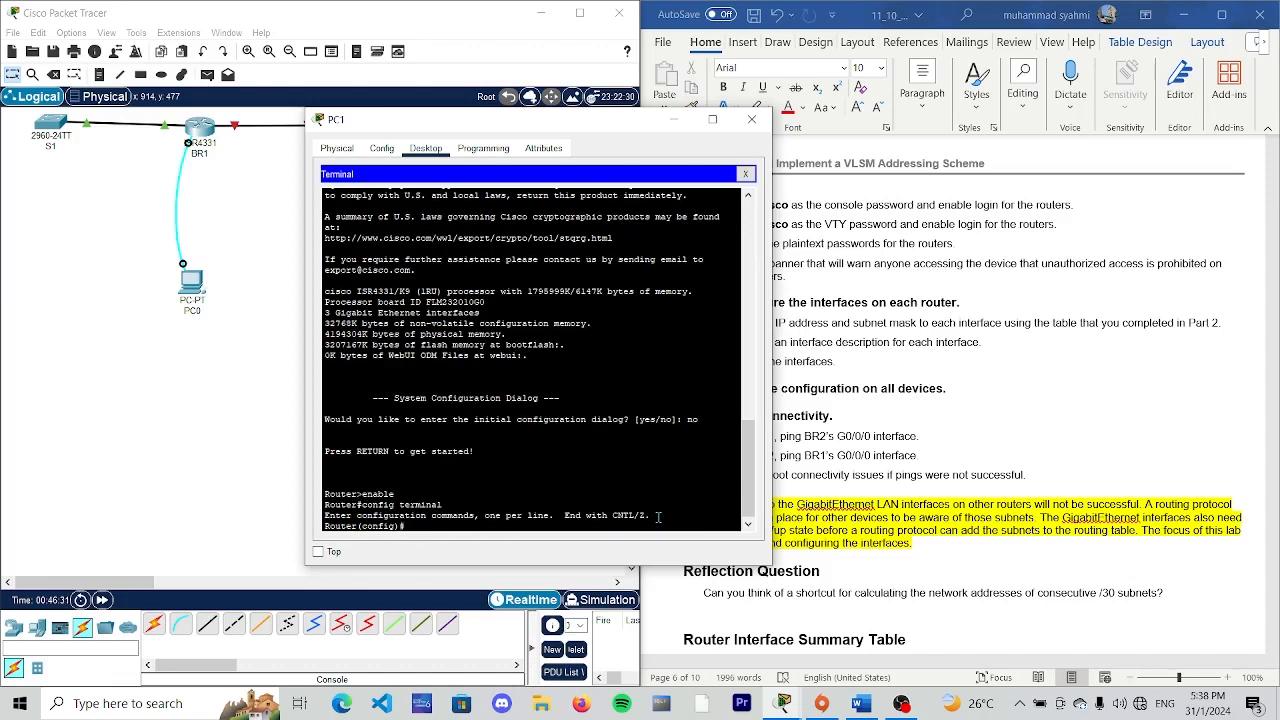
- Name the second router BR2 with the "hostname BR2" command
text(hostname)
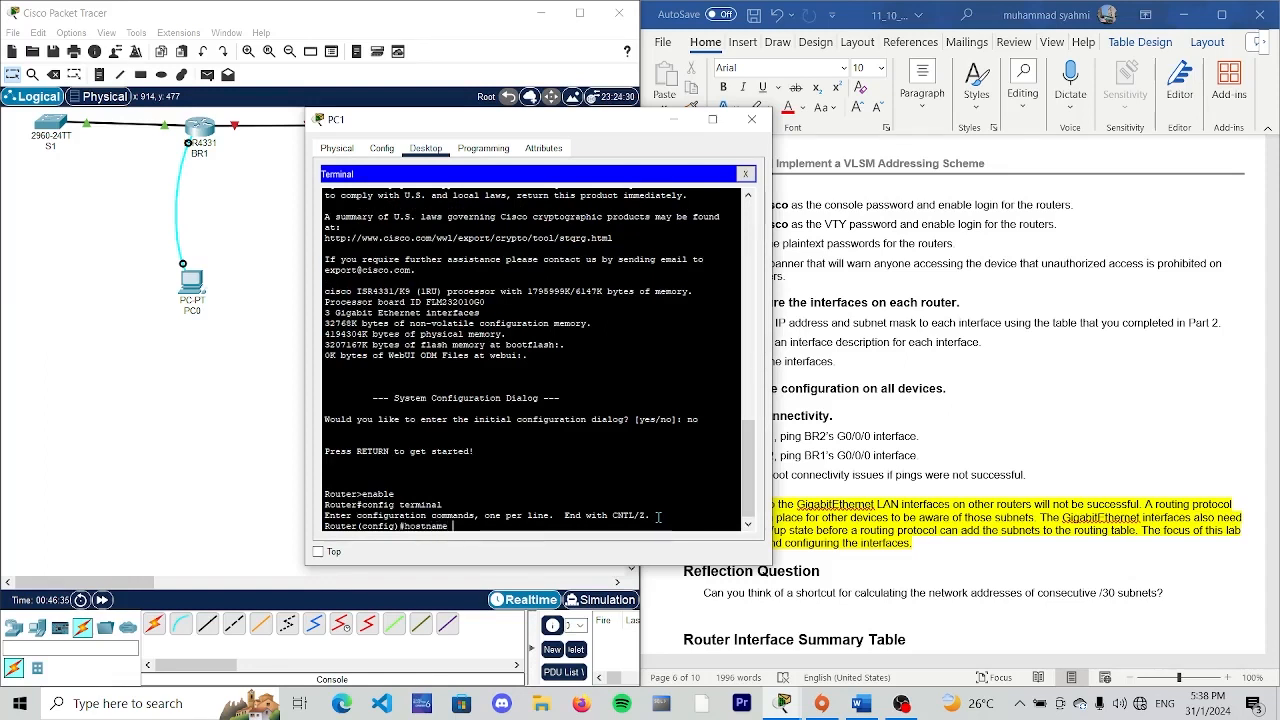
text( BR2)
key(Return)
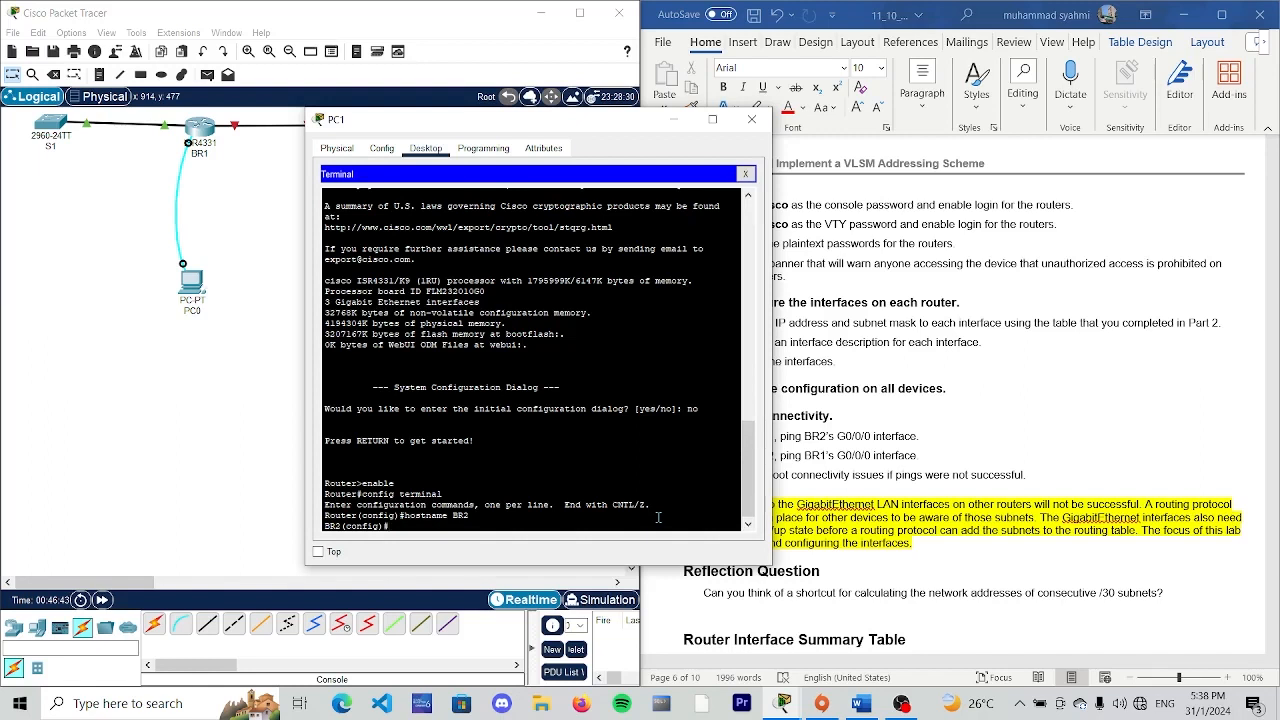
- Disable DNS lookup on BR2 with "no ip domain lookup"
text(no ip domain lookup)
key(Return)
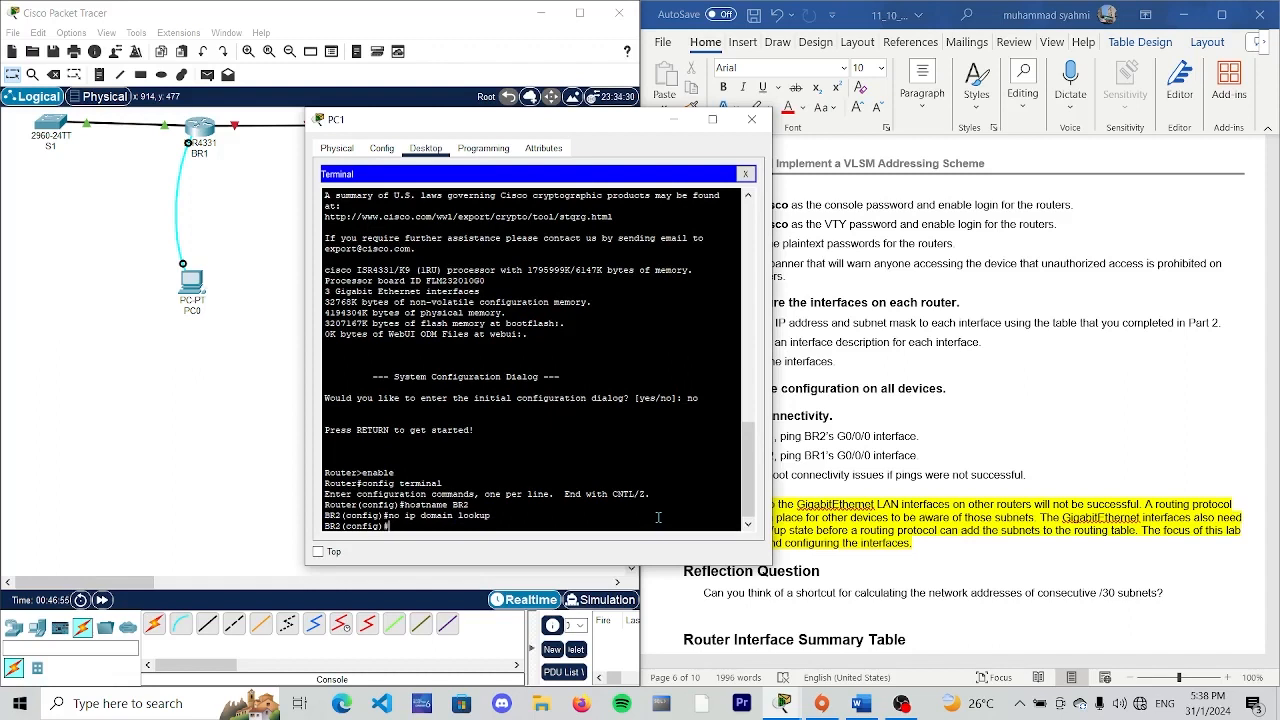
- Set the encrypted privileged EXEC password on BR2 with the "enable secret" command
text(enable secret)
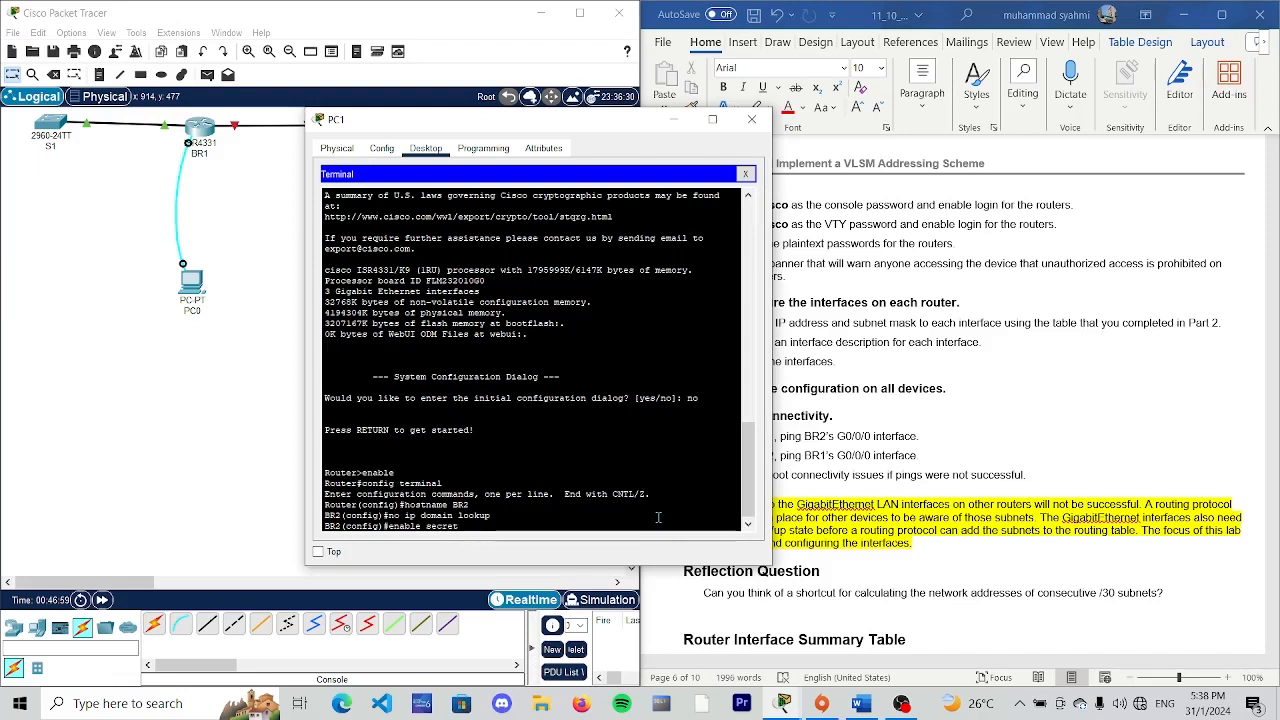
text( class)
key(Return)
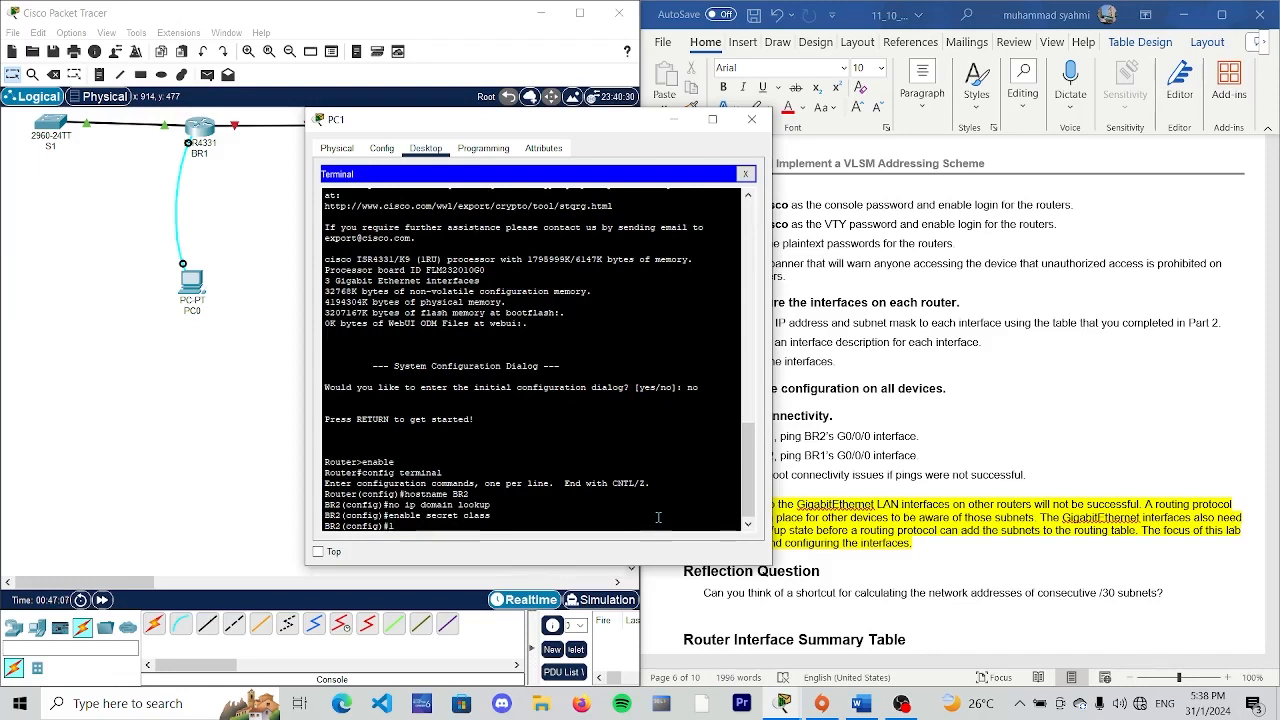
- On BR2's console line 0, set the console password, enable login, and exit line configuration
text(ine con 0)
key(Return)
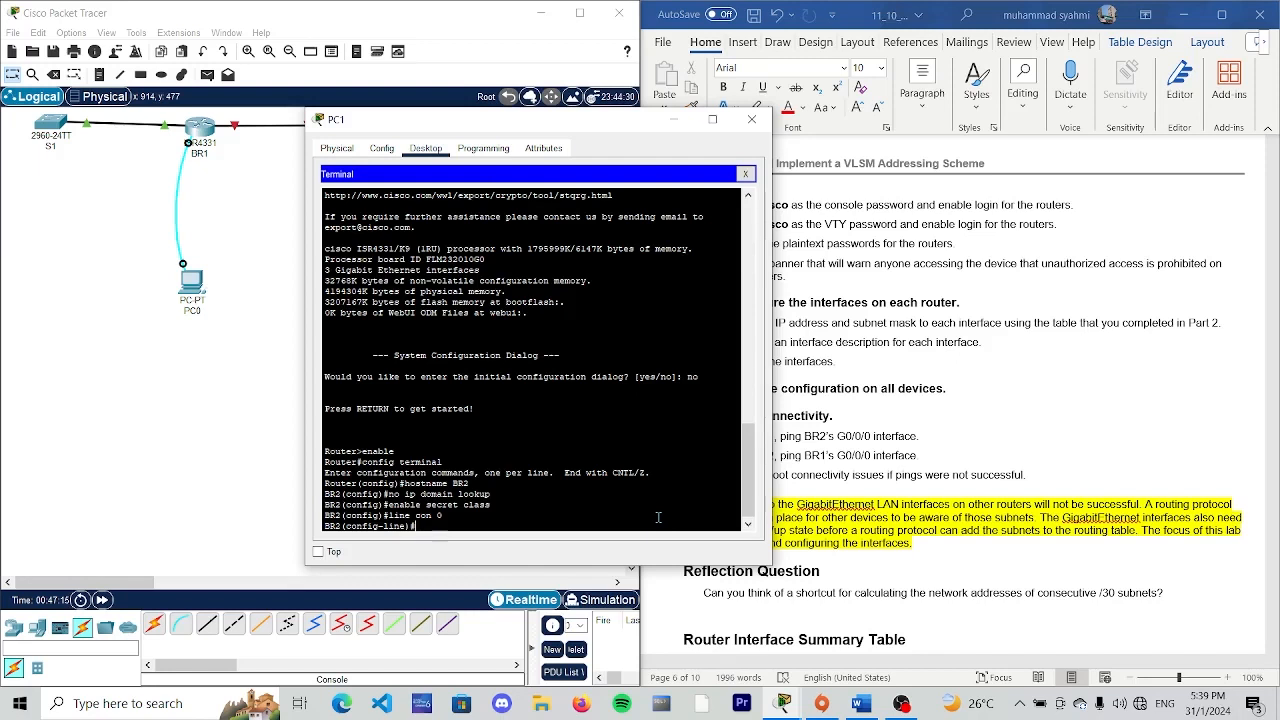
text(password cisco)
key(Return)
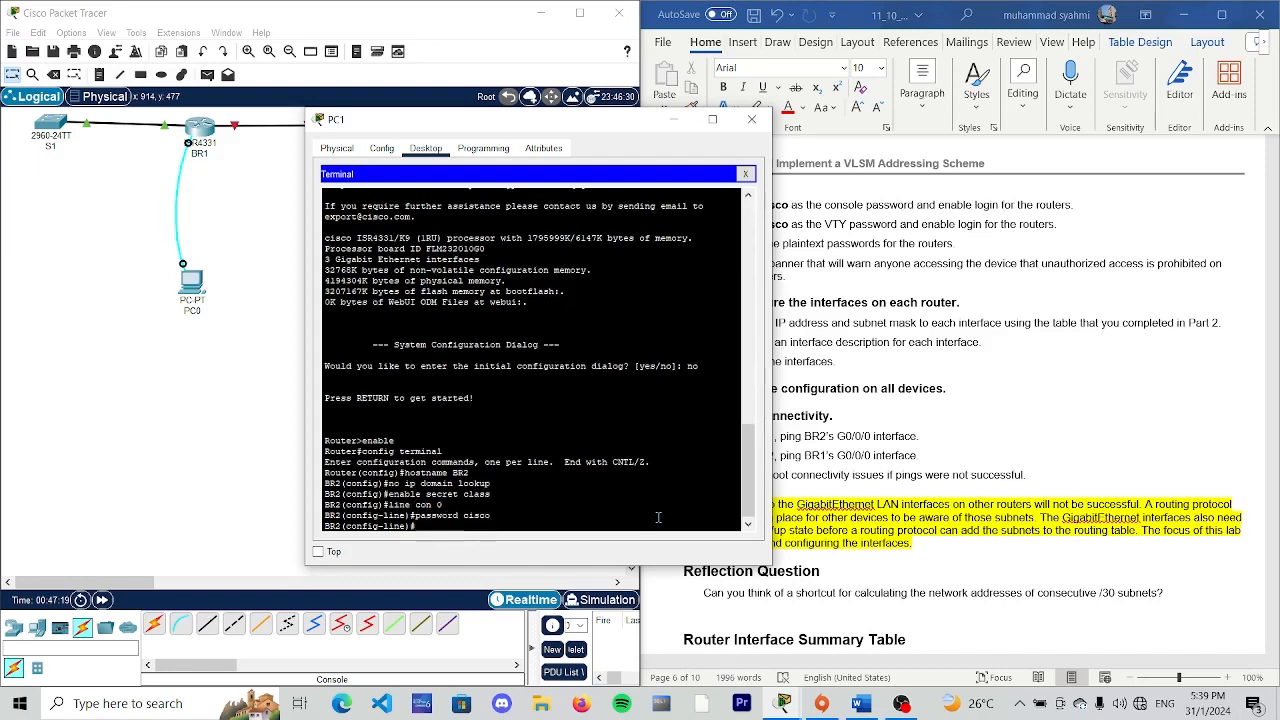
text(login)
key(Return)
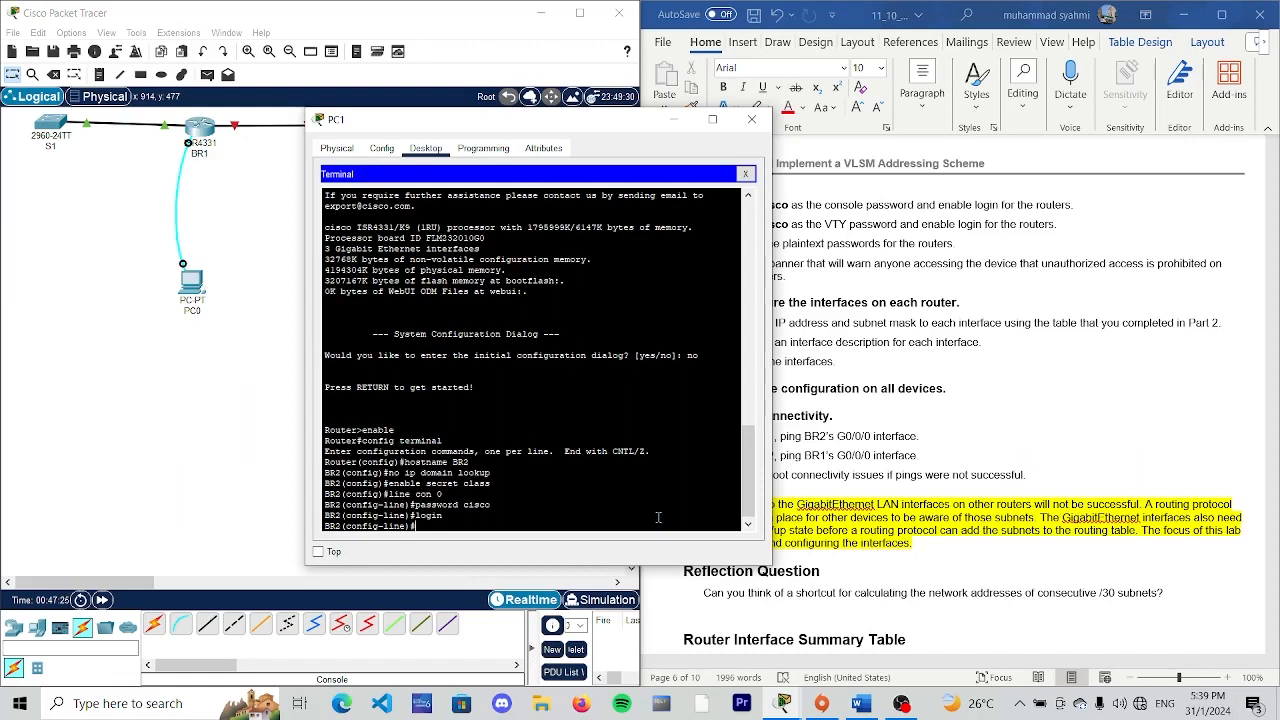
text(exit)
key(Return)
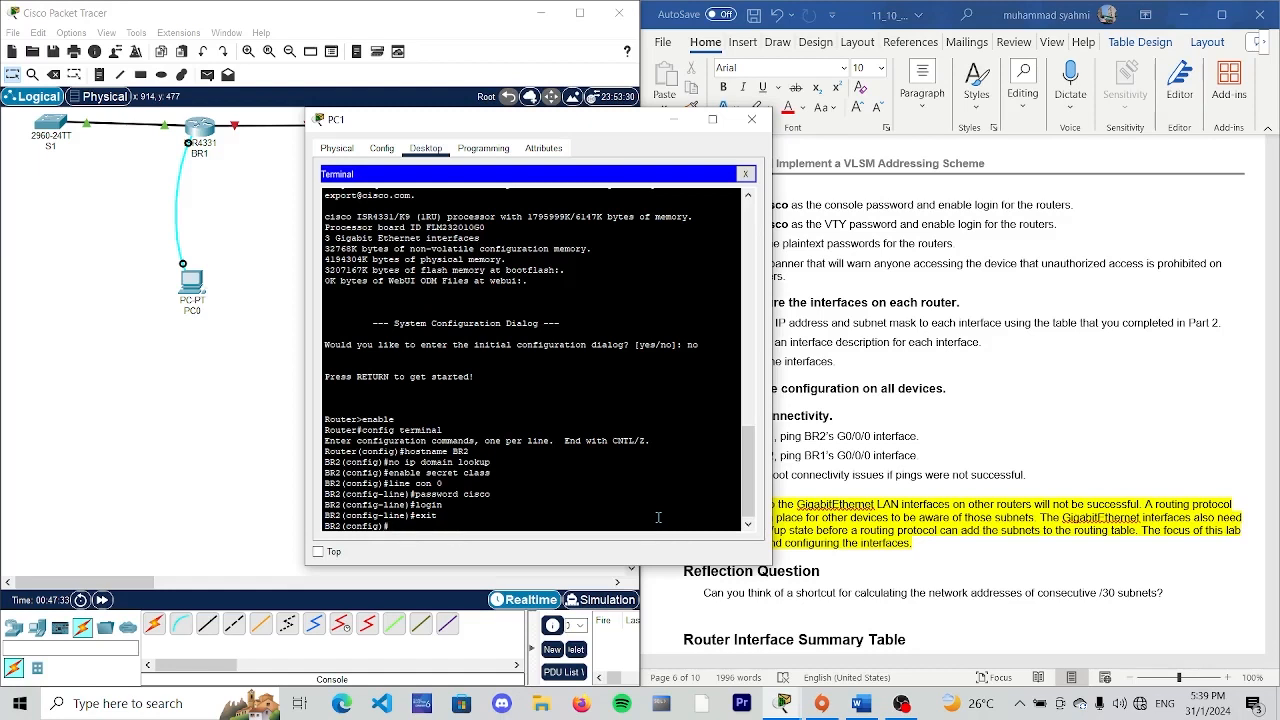
- On BR2's VTY lines 0 to 4, set the VTY password, enable login, and exit line configuration
text(line vty 0 4)
key(Return)
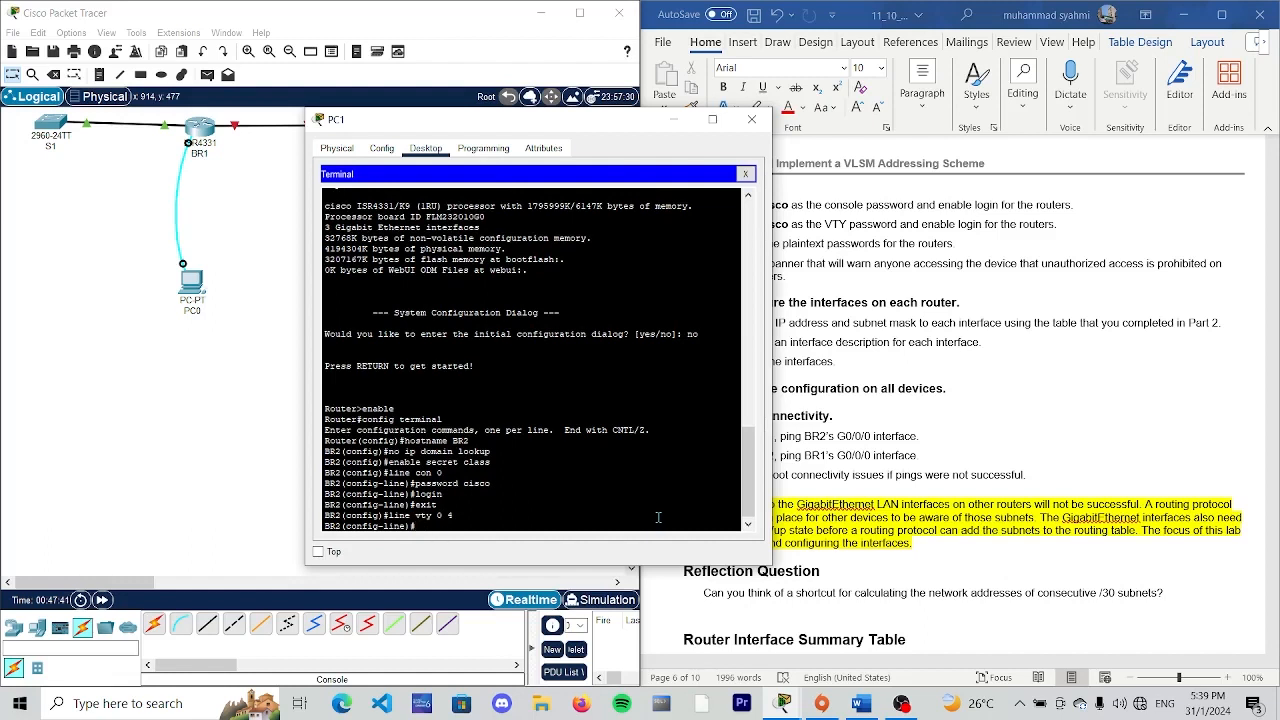
text(password cisco)
key(BackSpace)
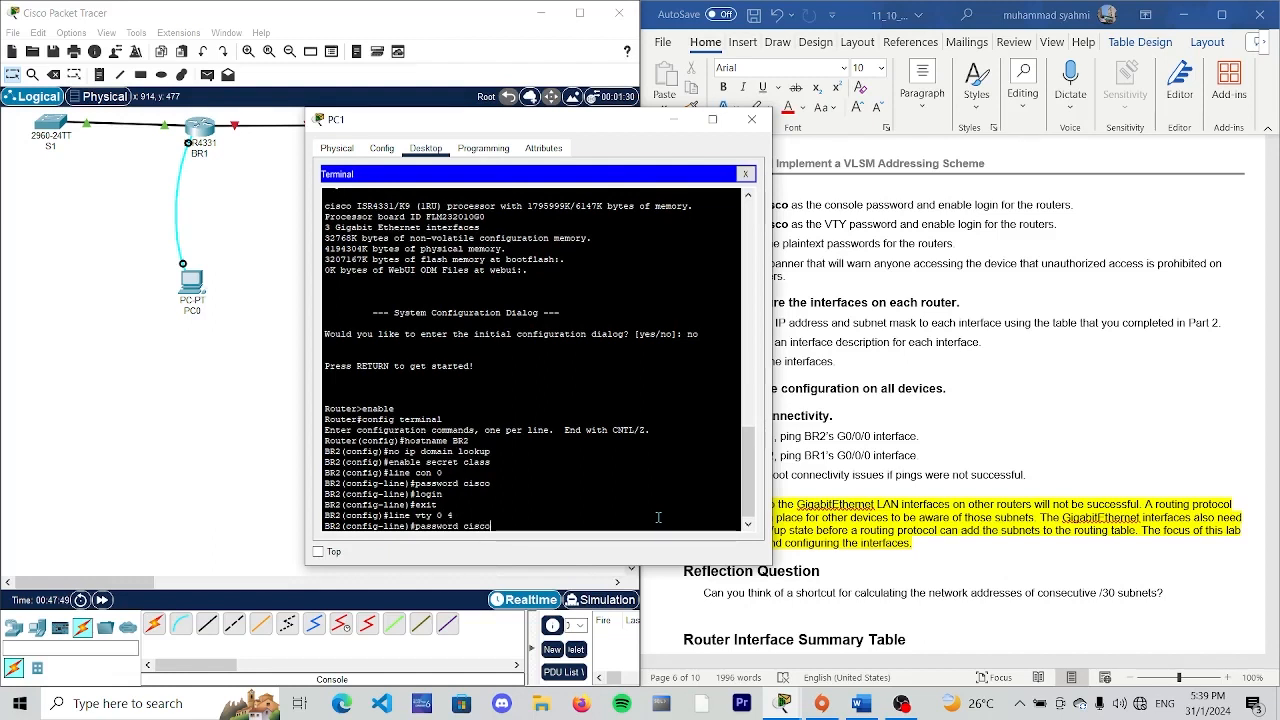
key(Return)
text(line)#l)
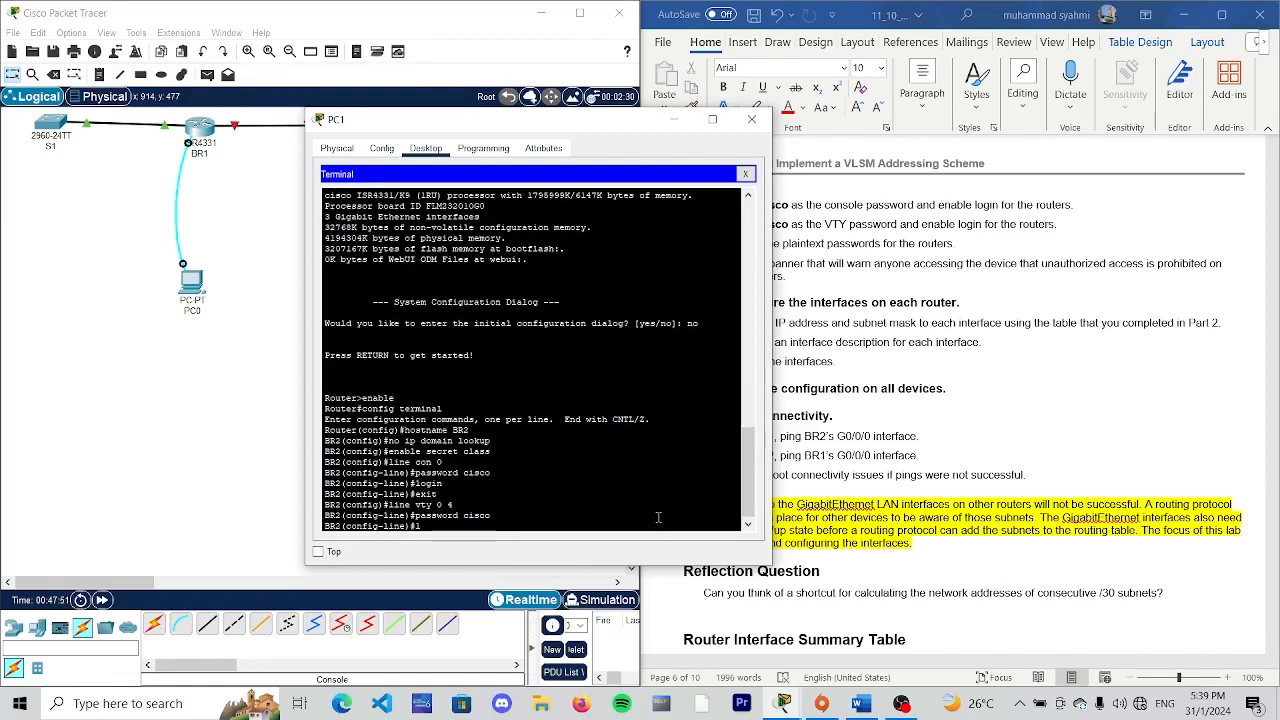
text(ogin)
key(Return)
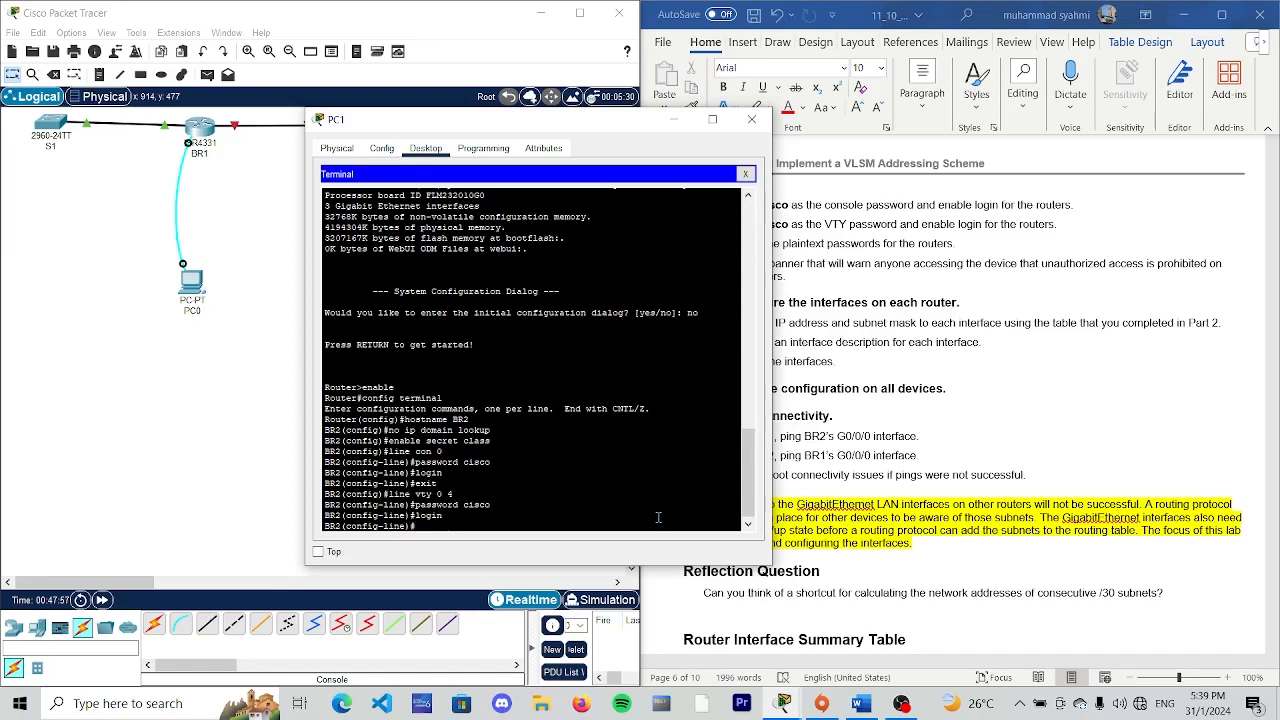
text(xit)
key(Return)
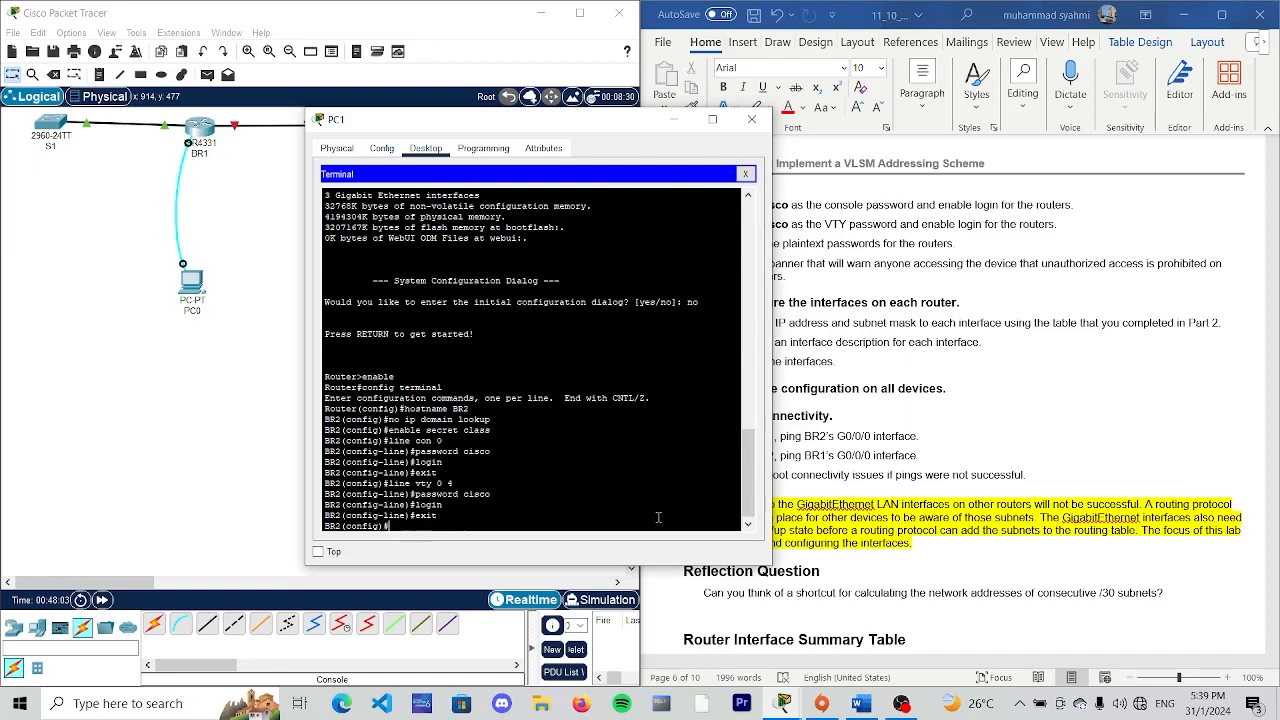
- Encrypt the plaintext passwords on BR2 with the "service password-encryption" command
text(service password)
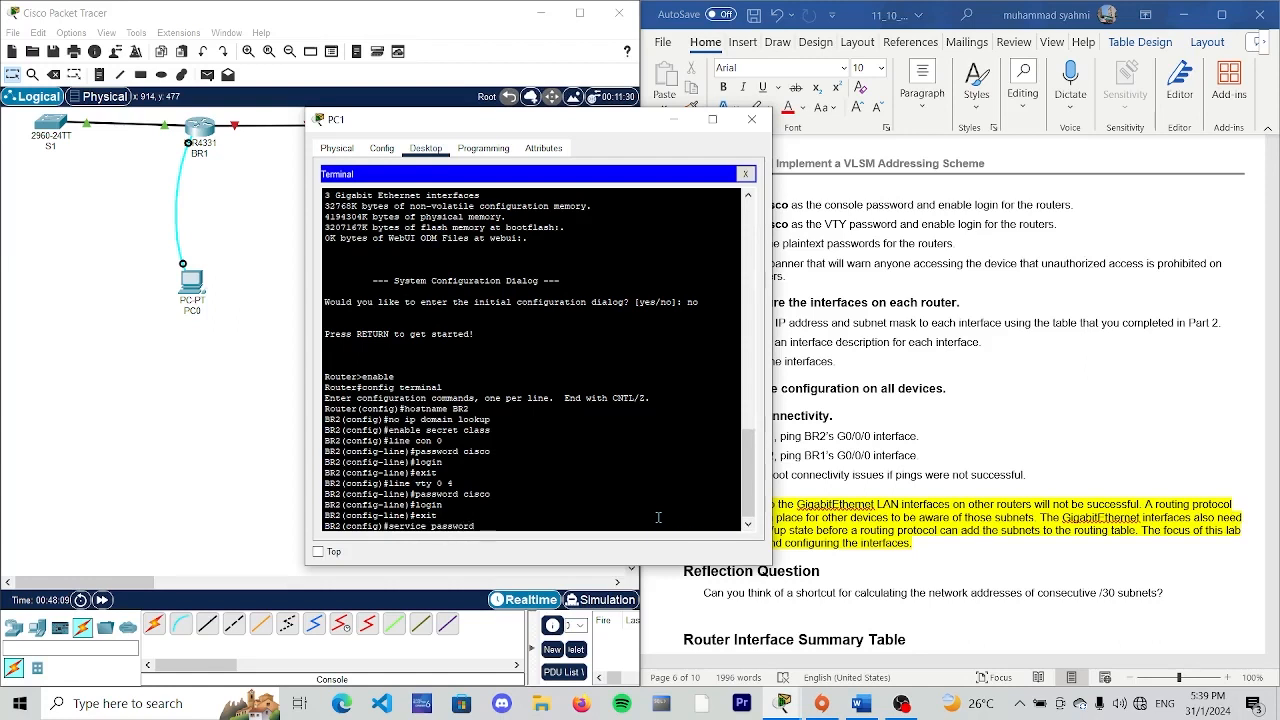
text(-)
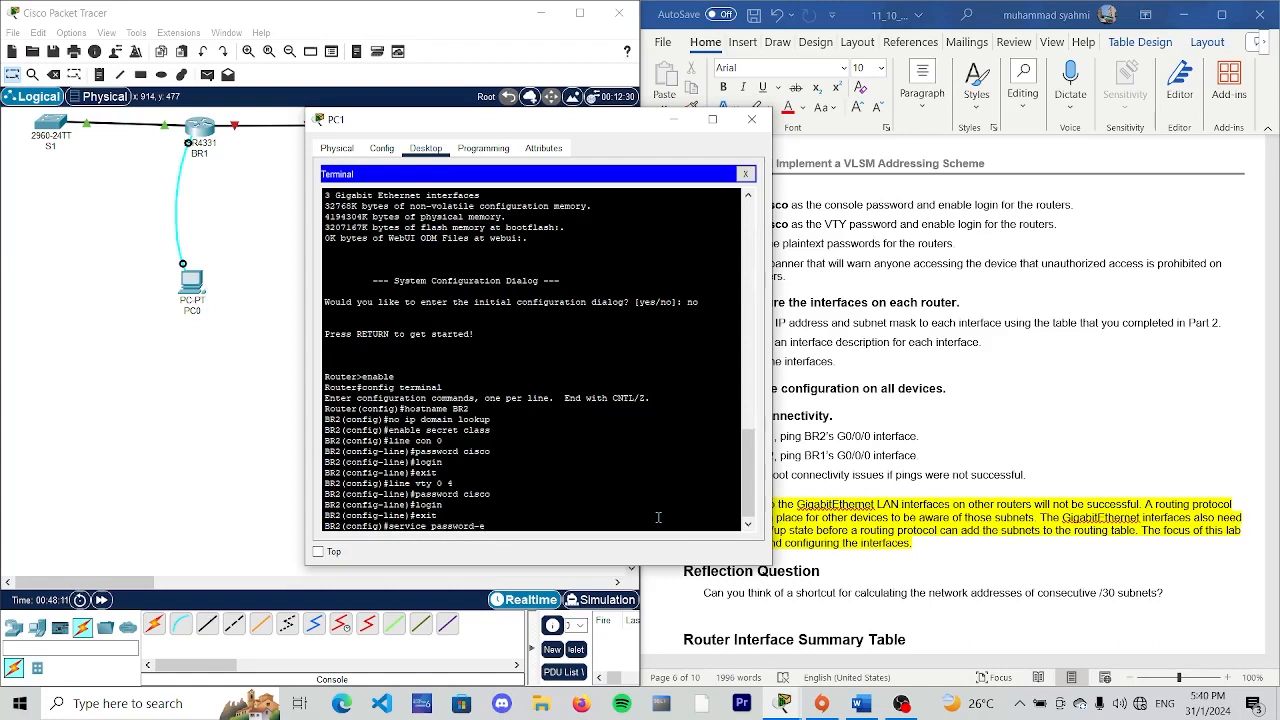
text(encryption)
key(Return)
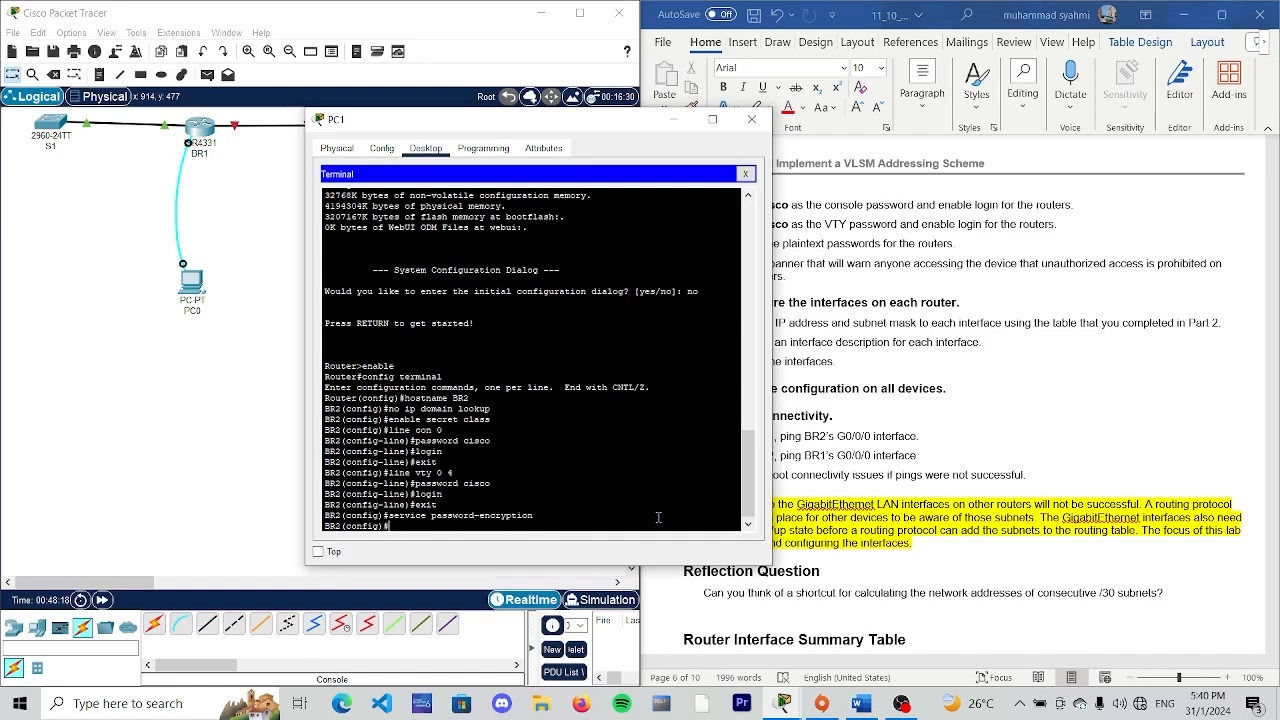
- Set BR2's message-of-the-day banner to "Unauthorized Access is Prohobited", using $ as the delimiter
text(banne)
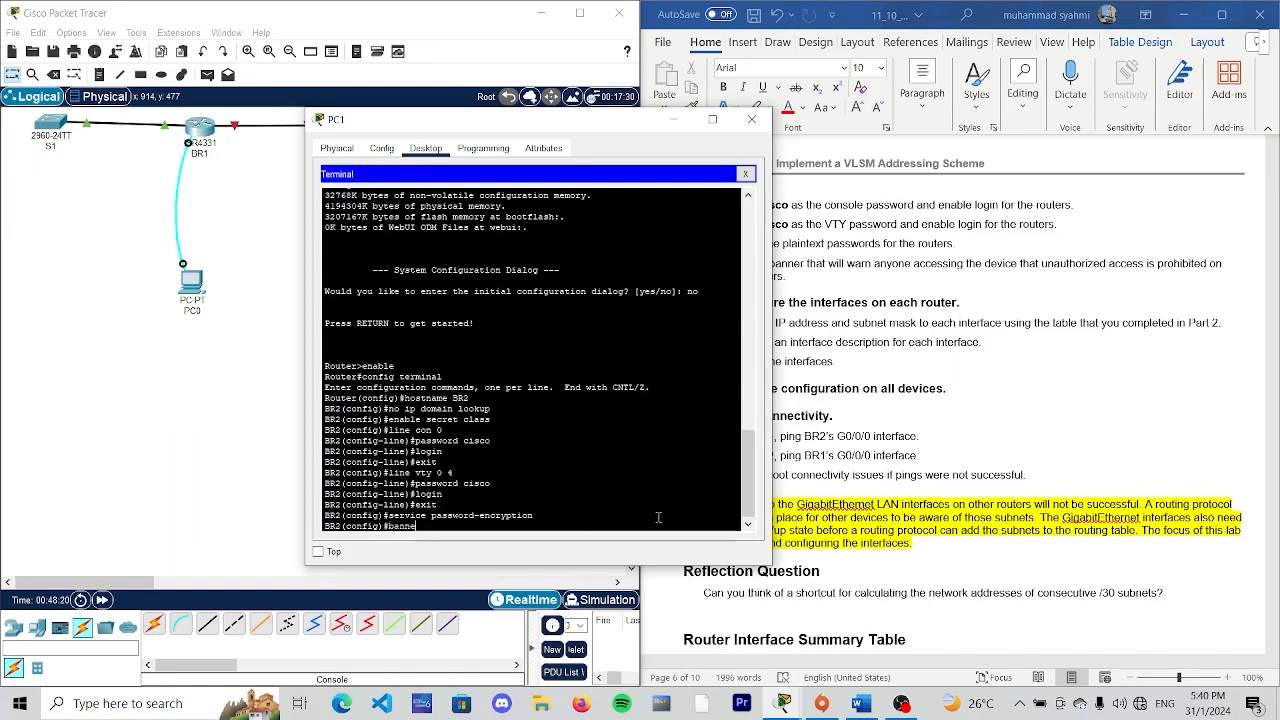
text(r motd $)
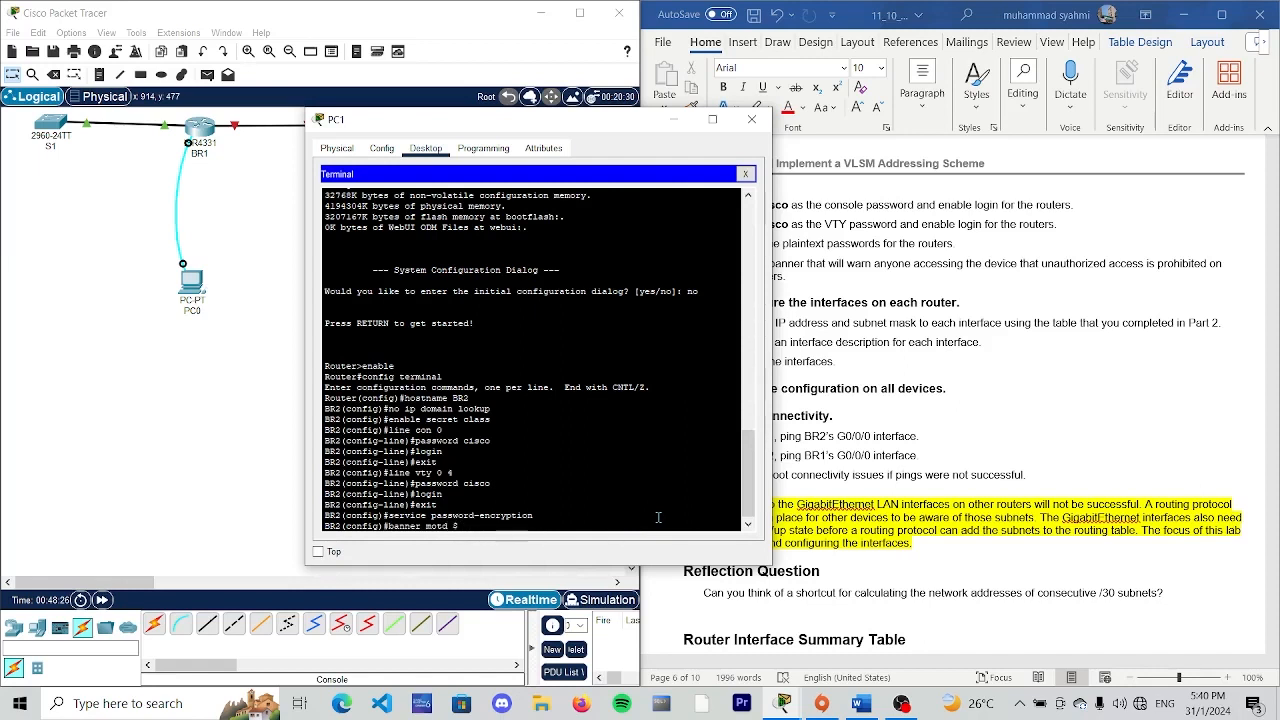
text( Unauthorized Access is Proho)
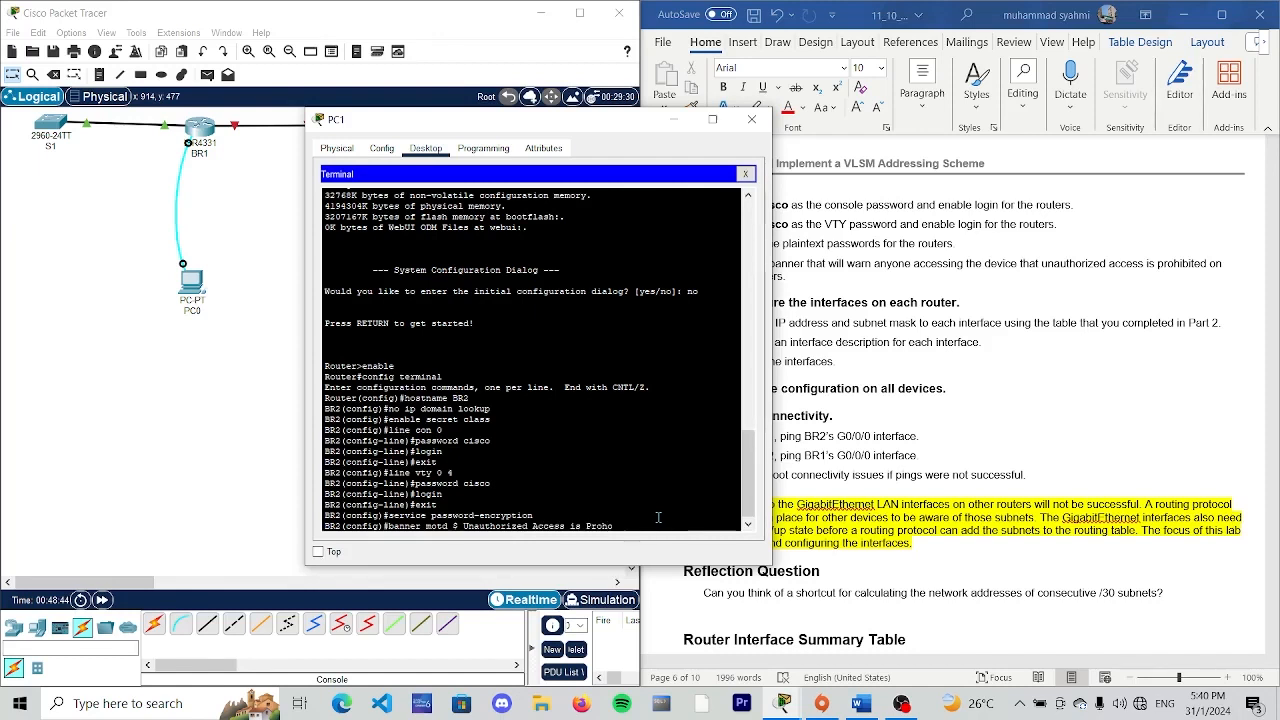
text(bited $)
key(Return)
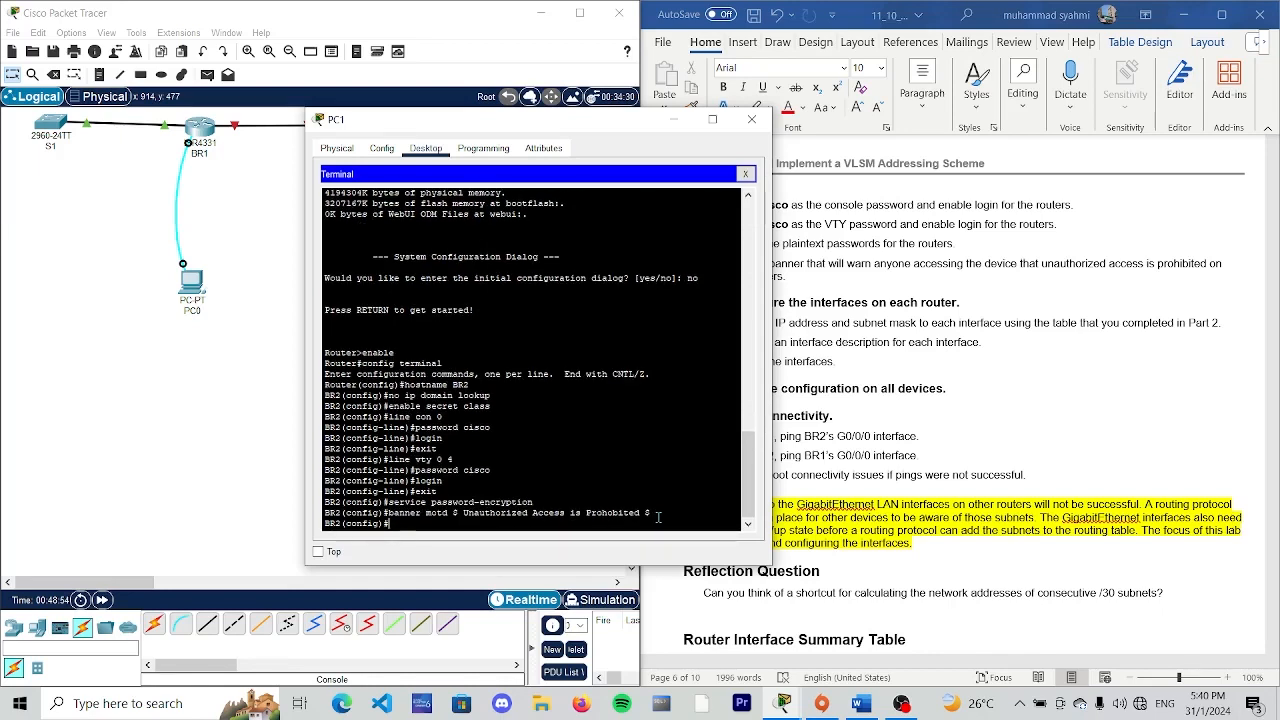
- Assign IP address 192.168.33.250 with mask 255.255.255.252 to BR2's interface g0/0/0, following the lab's device interface address table
text(interface g0/0/0)
key(Return)
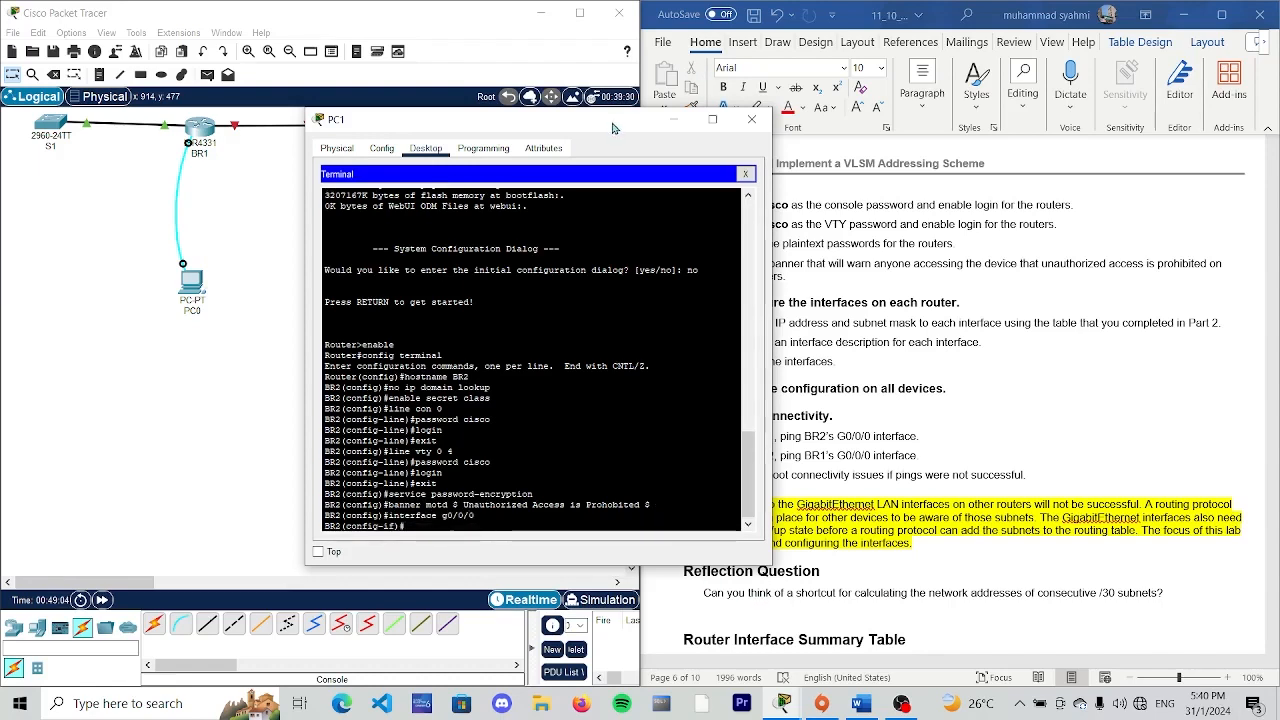
drag(480, 119, 270, 144)
scroll(1021, 467, up, 10)
scroll(1021, 467, up, 1)
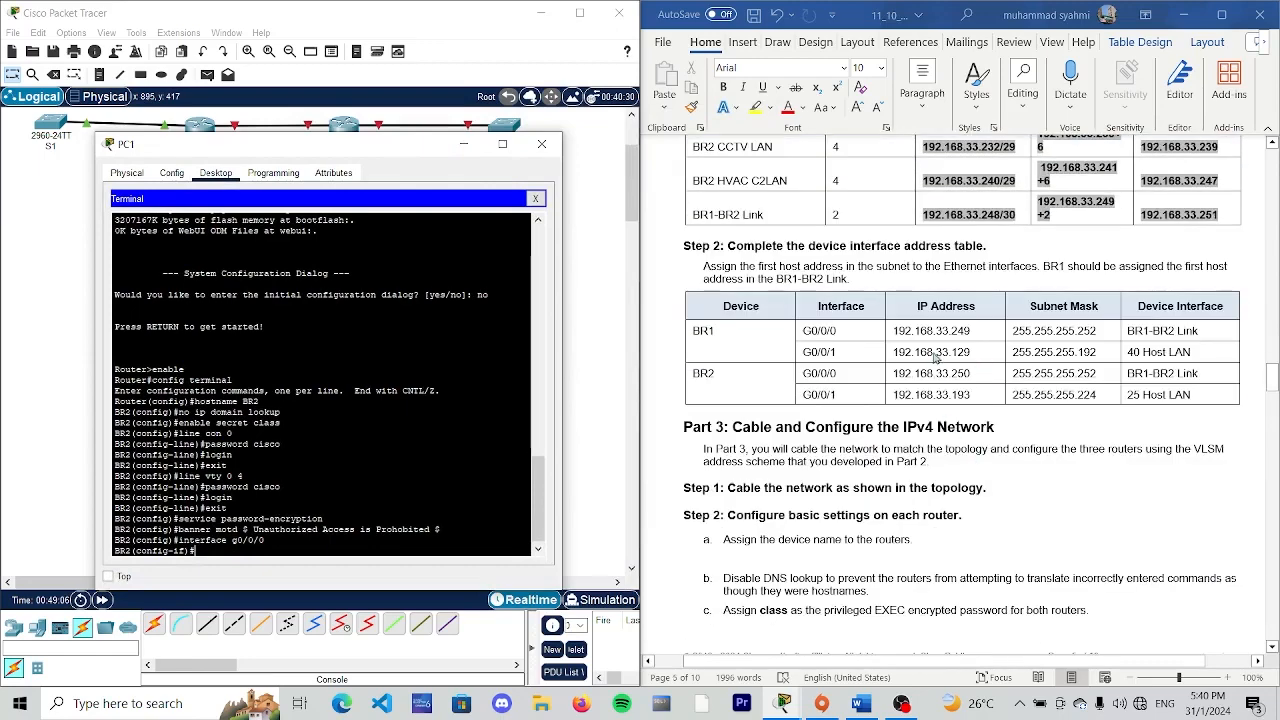
drag(435, 161, 525, 158)
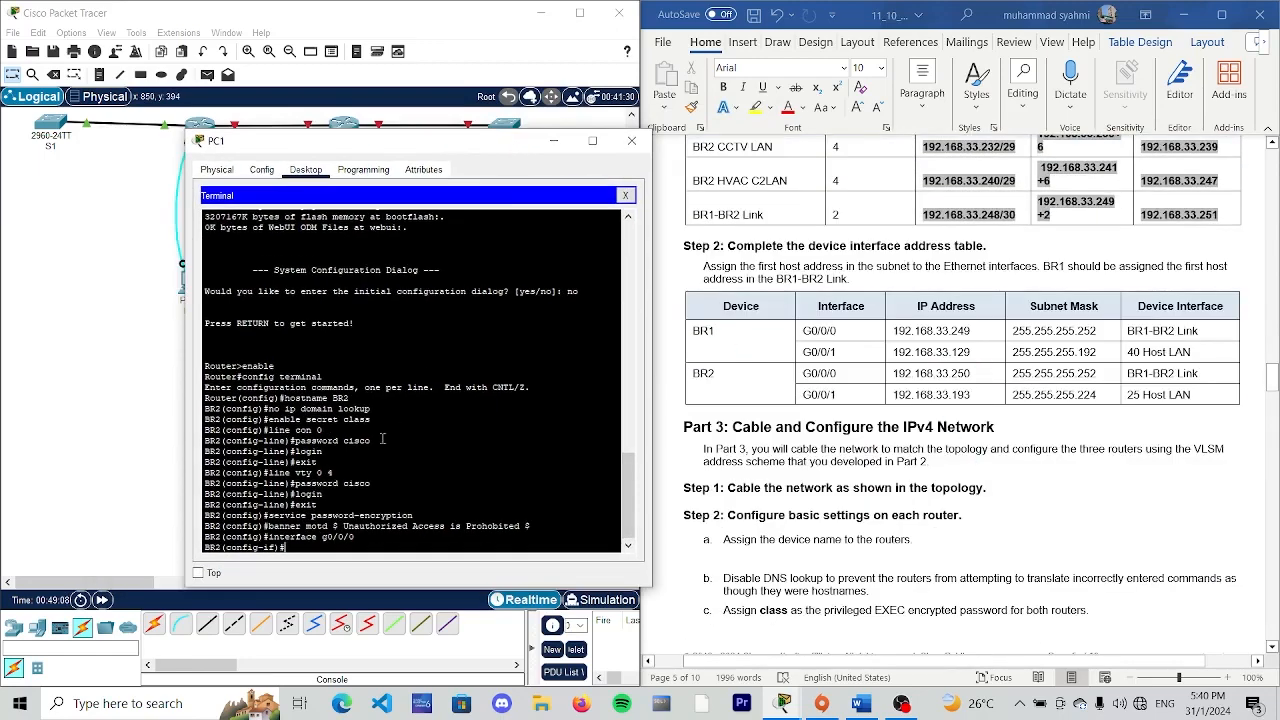
text(ip address)
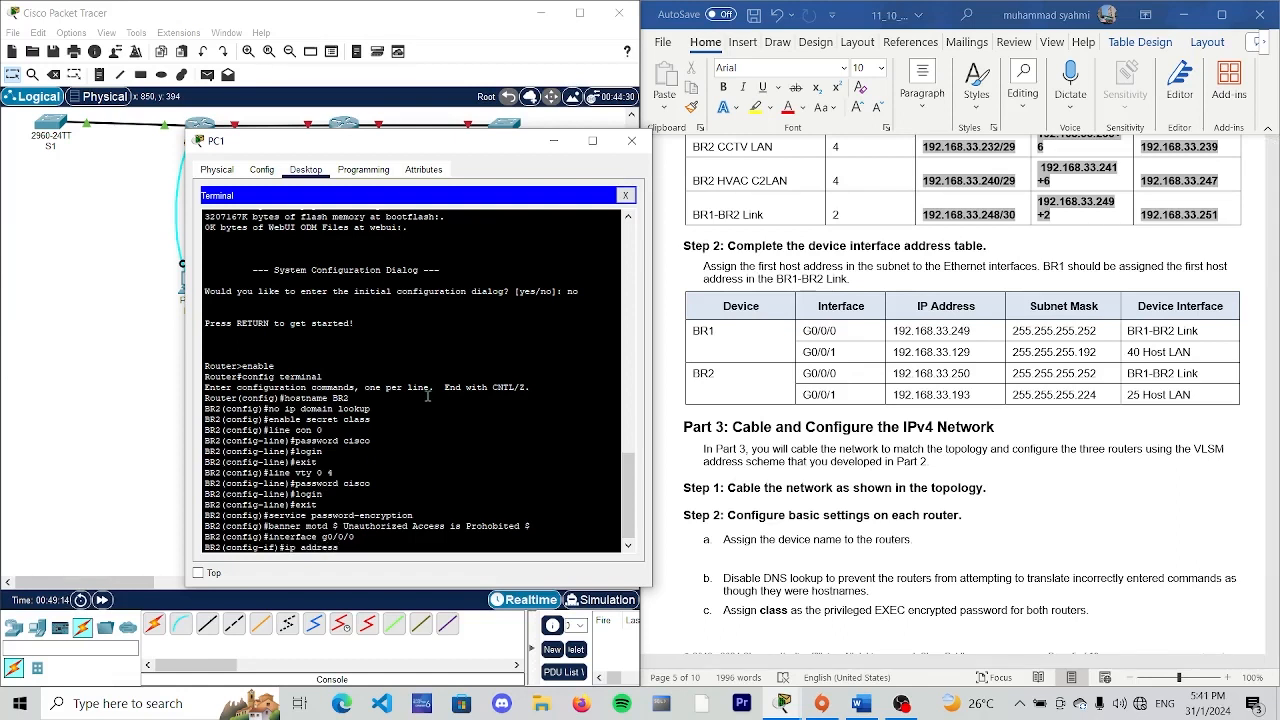
text( 192.168.33.)
text(250 255.255.255.252)
key(Return)
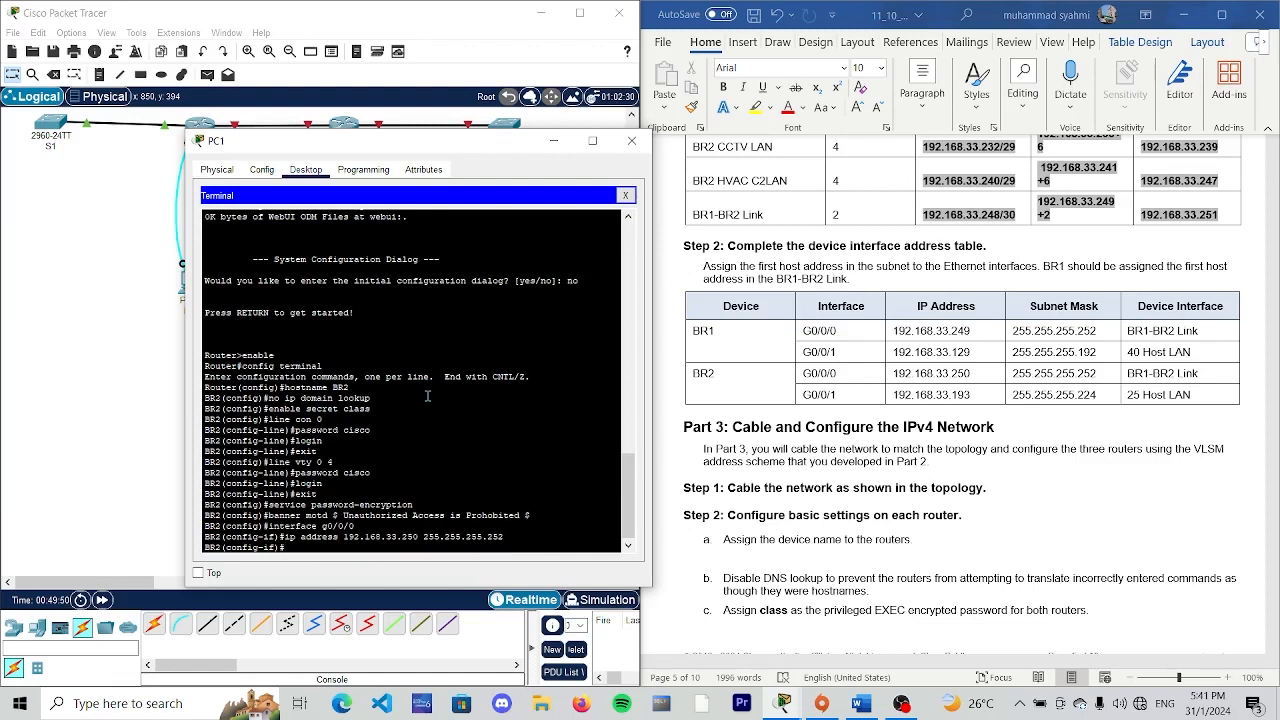
- Add the description "BR1-BR2 link" to BR2's interface g0/0/0
text(description BR1-BR2 lin)
key(Return)
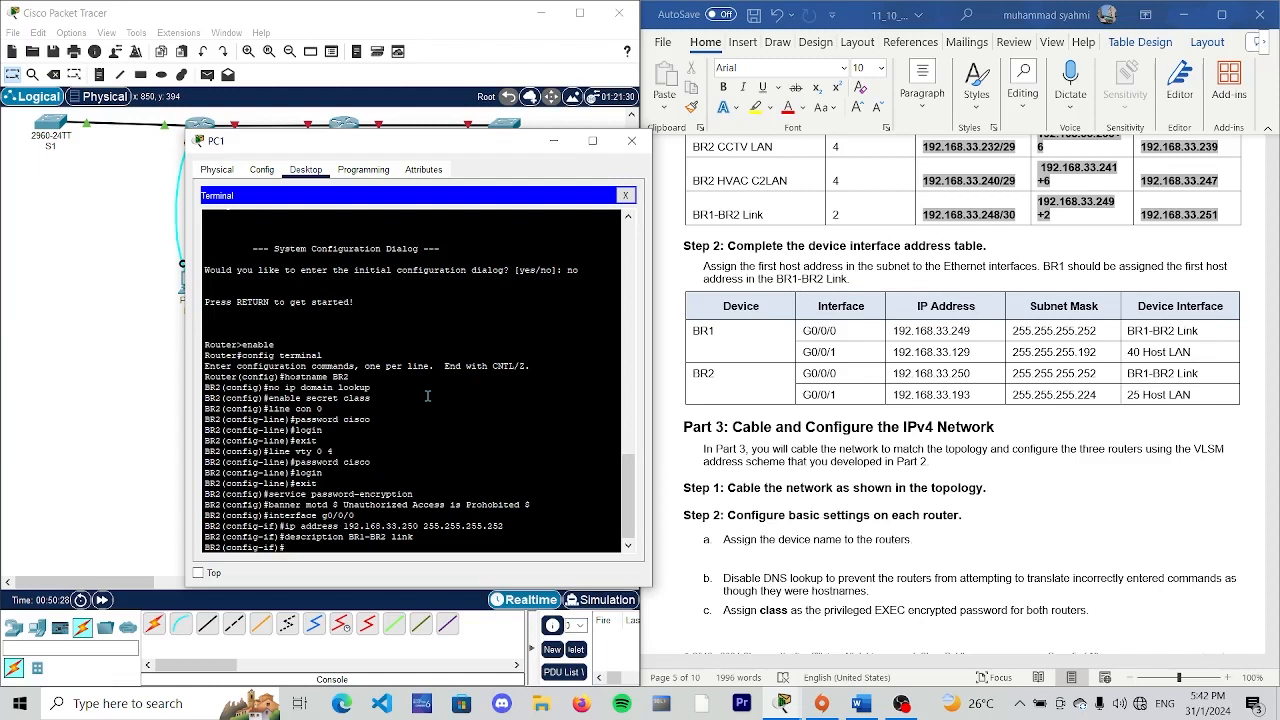
- Activate BR2's interface g0/0/0 with the "no shutdown" command
text(no shutdown)
key(Return)
key(Return)
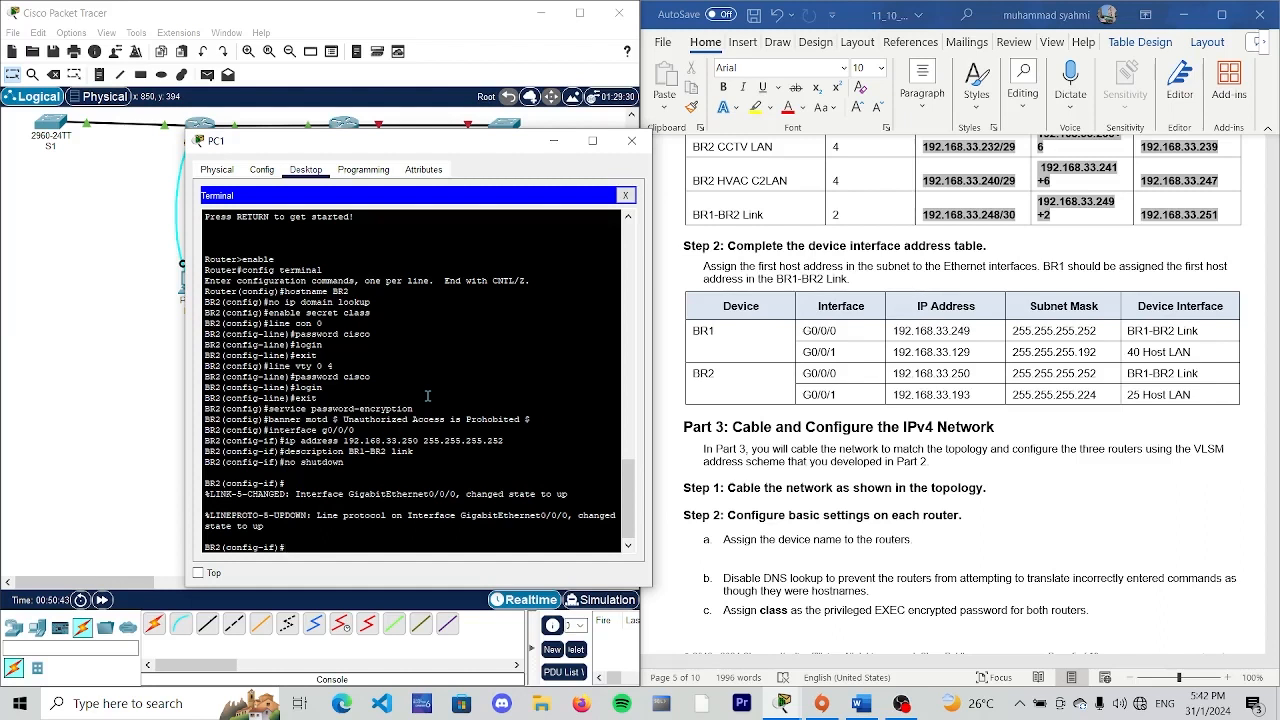
- Assign IP address 192.168.33.193 with mask 255.255.255.224 to BR2's interface g0/0/1
text(interface g0/0/1)
key(Return)
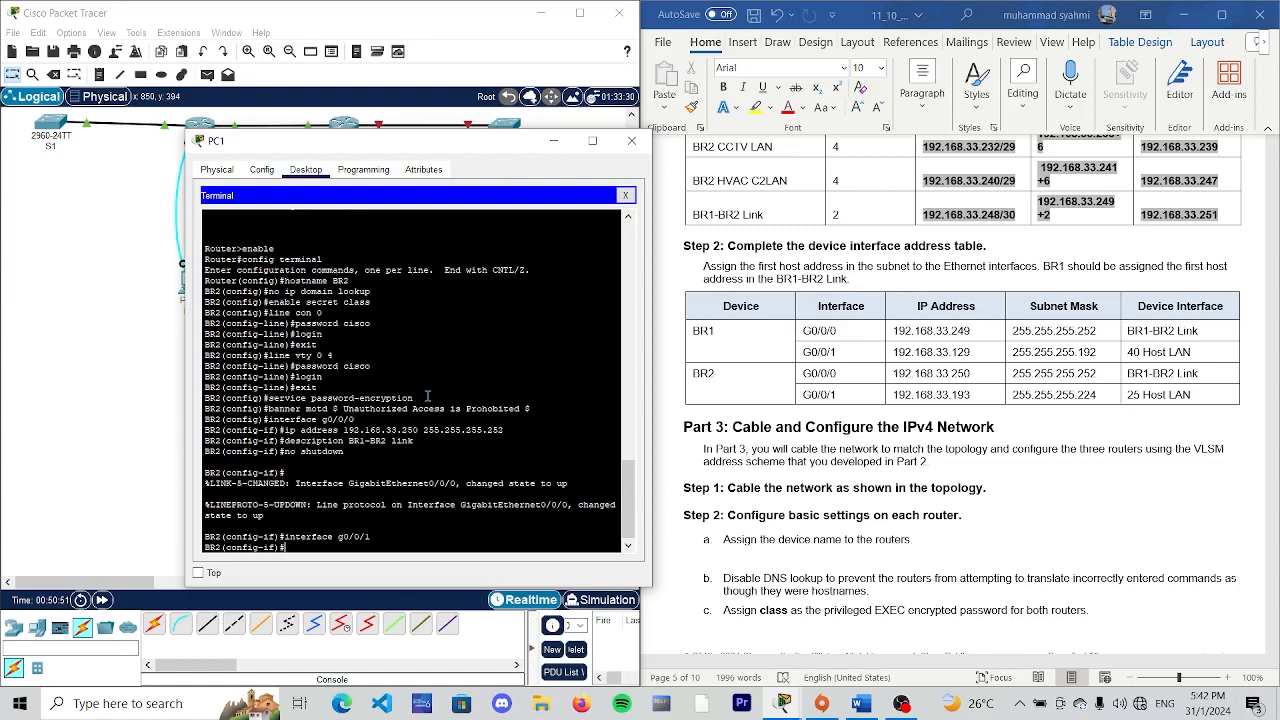
text(ip address 192.168.33.193)
key(Left)
key(Left)
key(Left)
key(Left)
key(Left)
key(Left)
key(Left)
key(Left)
key(Left)
key(Left)
key(Left)
key(Left)
key(BackSpace)
text(1)
text(55.255.2)
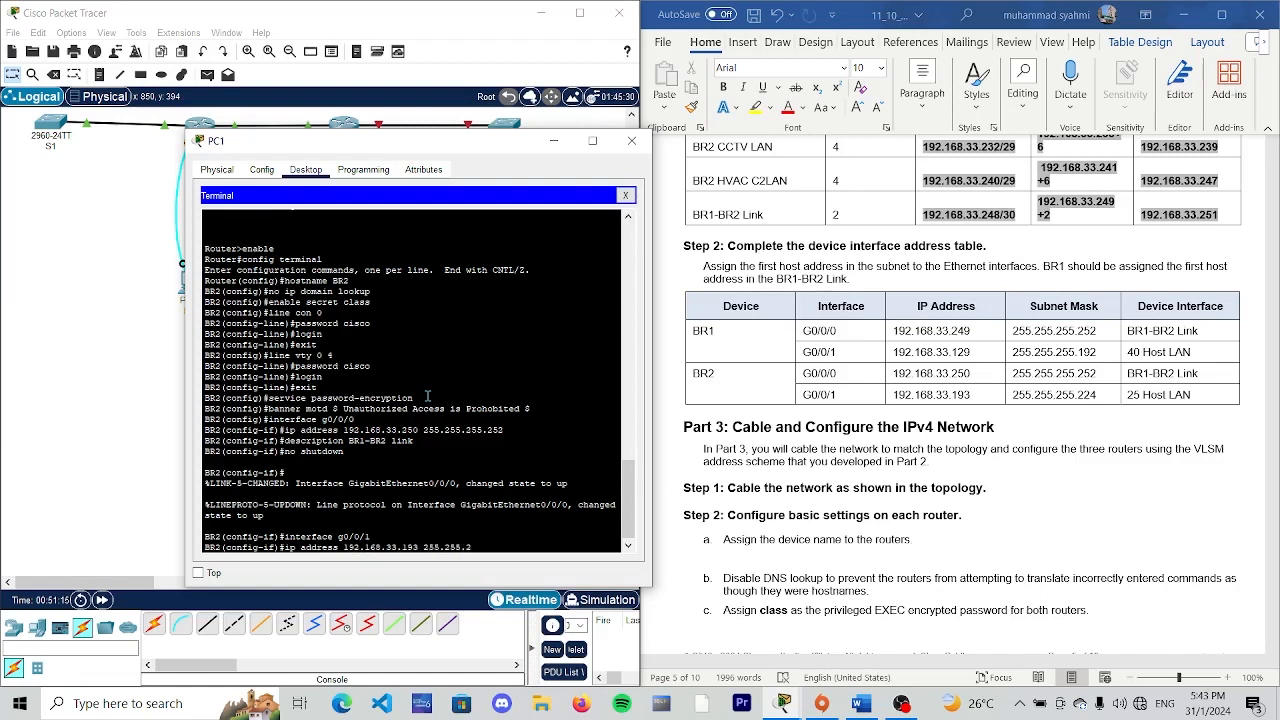
text(55.224)
key(Return)
- Add the description "connected to S2" to BR2's interface g0/0/1
text(desc)
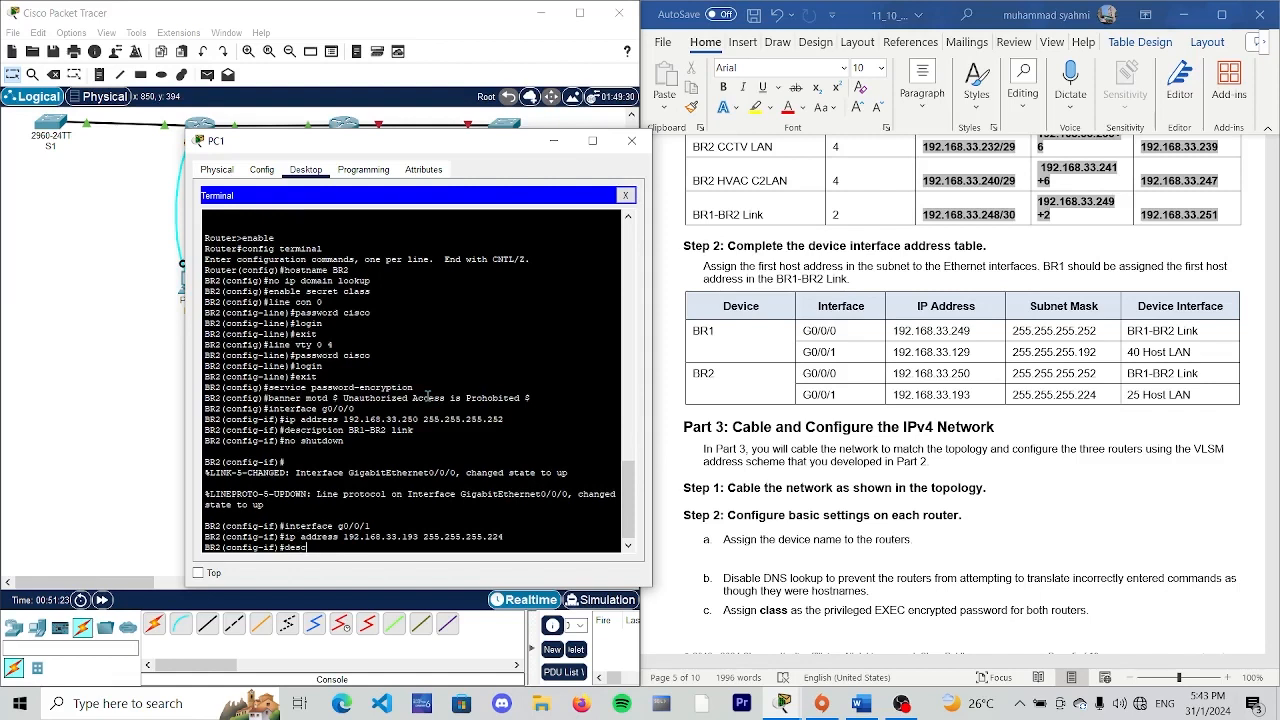
text(ription connect)
key(BackSpace)
key(Return)
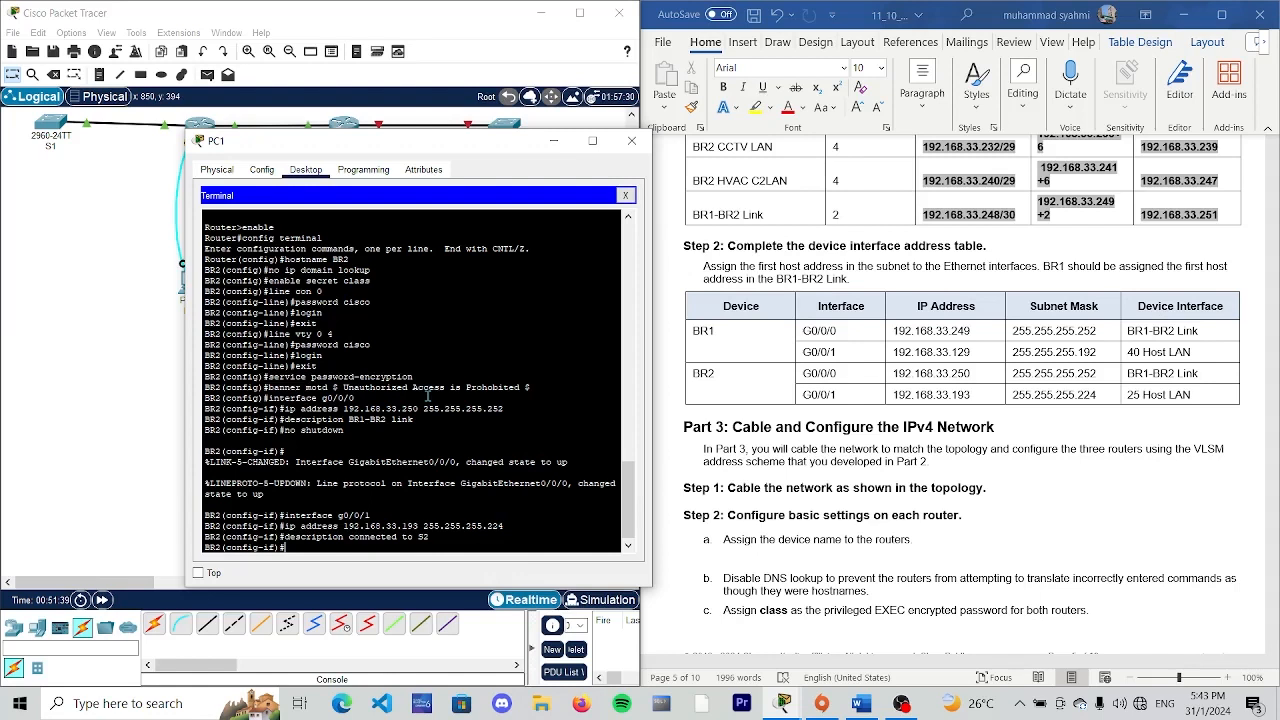
- Activate BR2's interface g0/0/1 with "no shutdown" and return to privileged EXEC mode with "end"
text(no shutdo)
key(BackSpace)
key(BackSpace)
key(BackSpace)
key(BackSpace)
key(BackSpace)
key(BackSpace)
text(utdown)
key(Return)
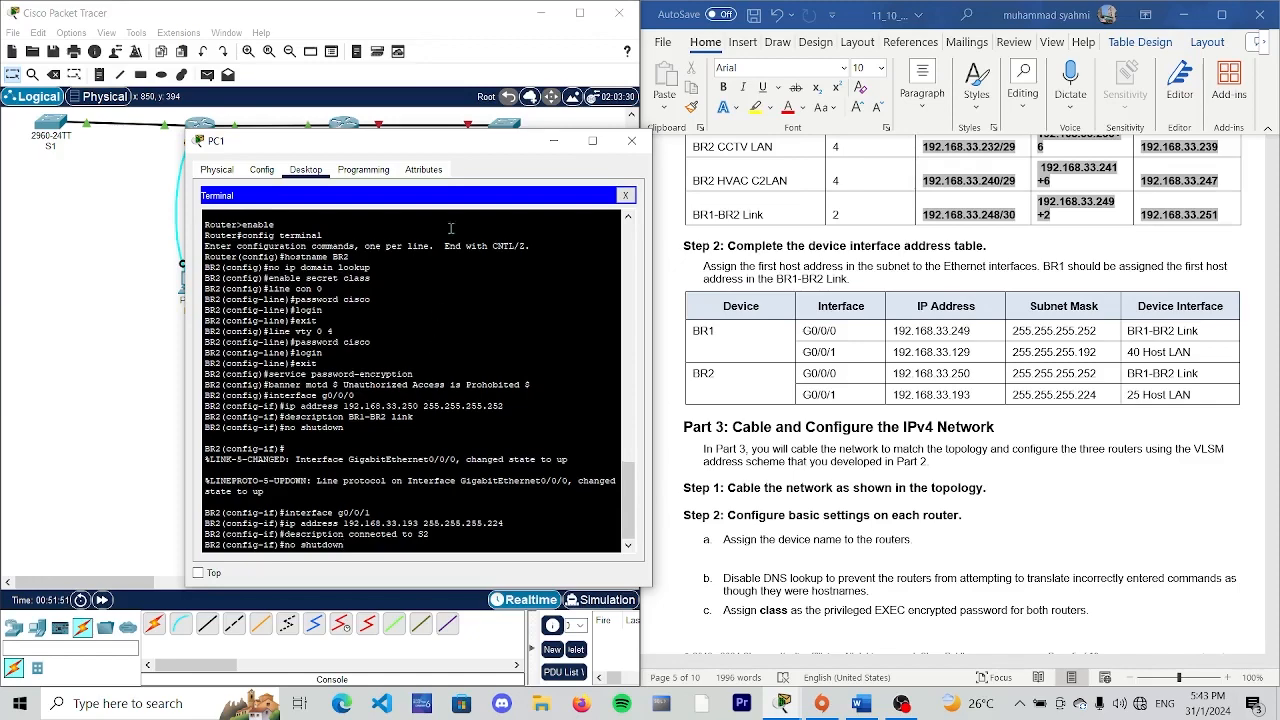
drag(461, 151, 800, 133)
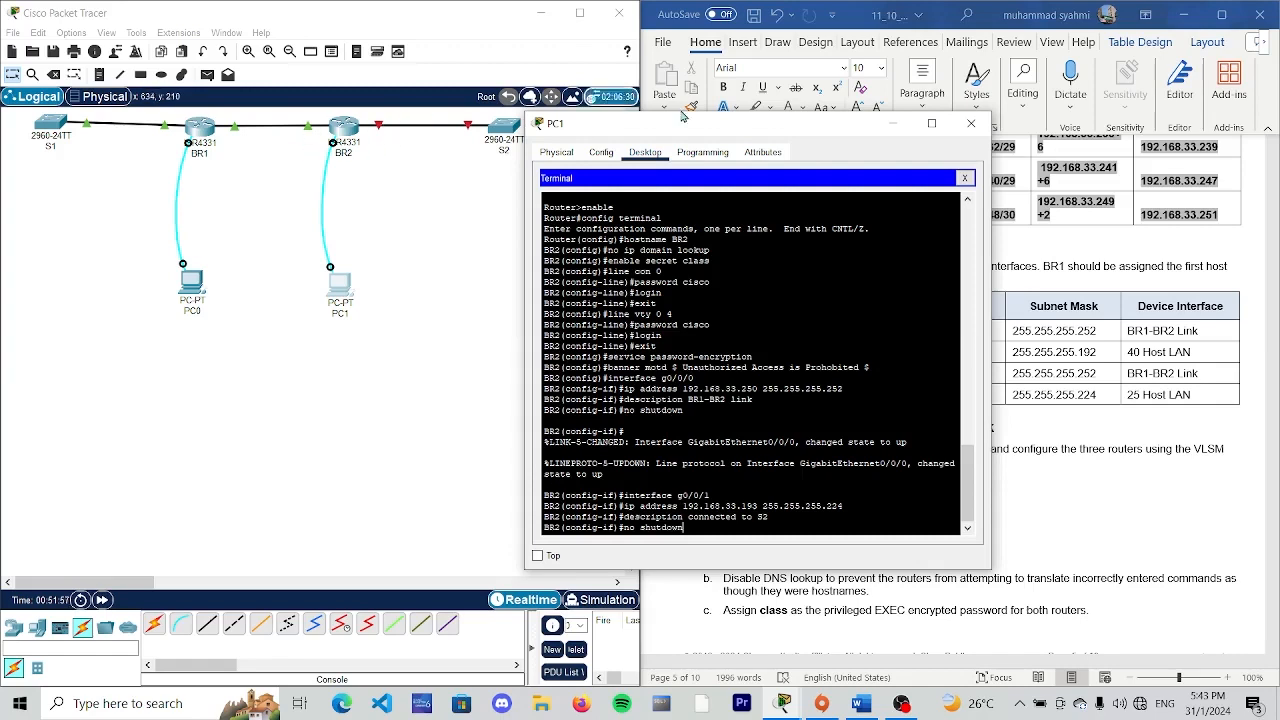
drag(836, 125, 537, 116)
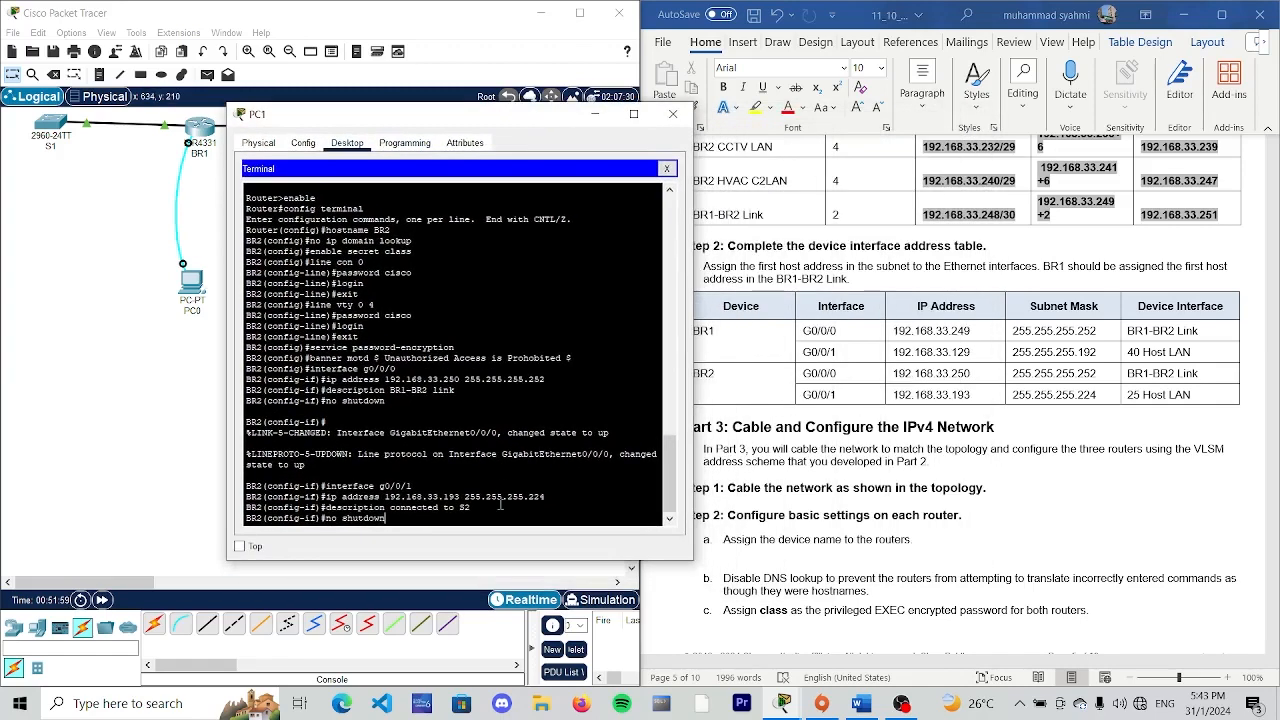
key(Return)
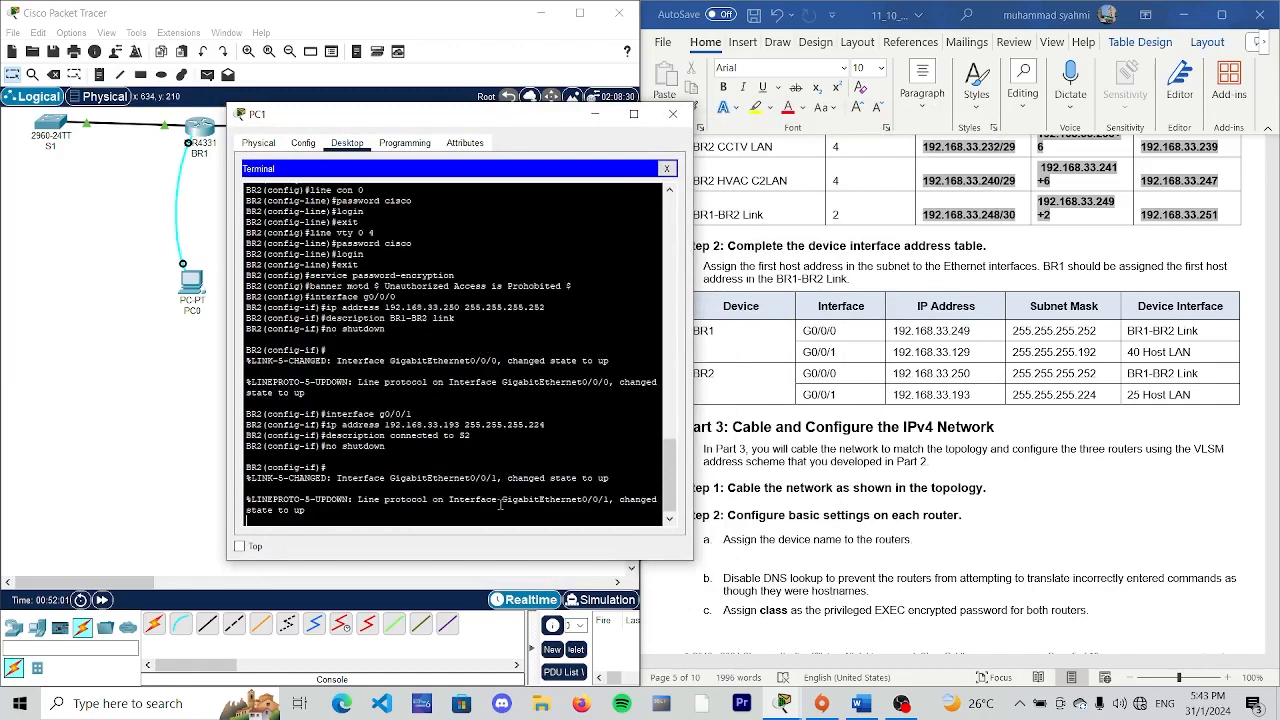
key(Return)
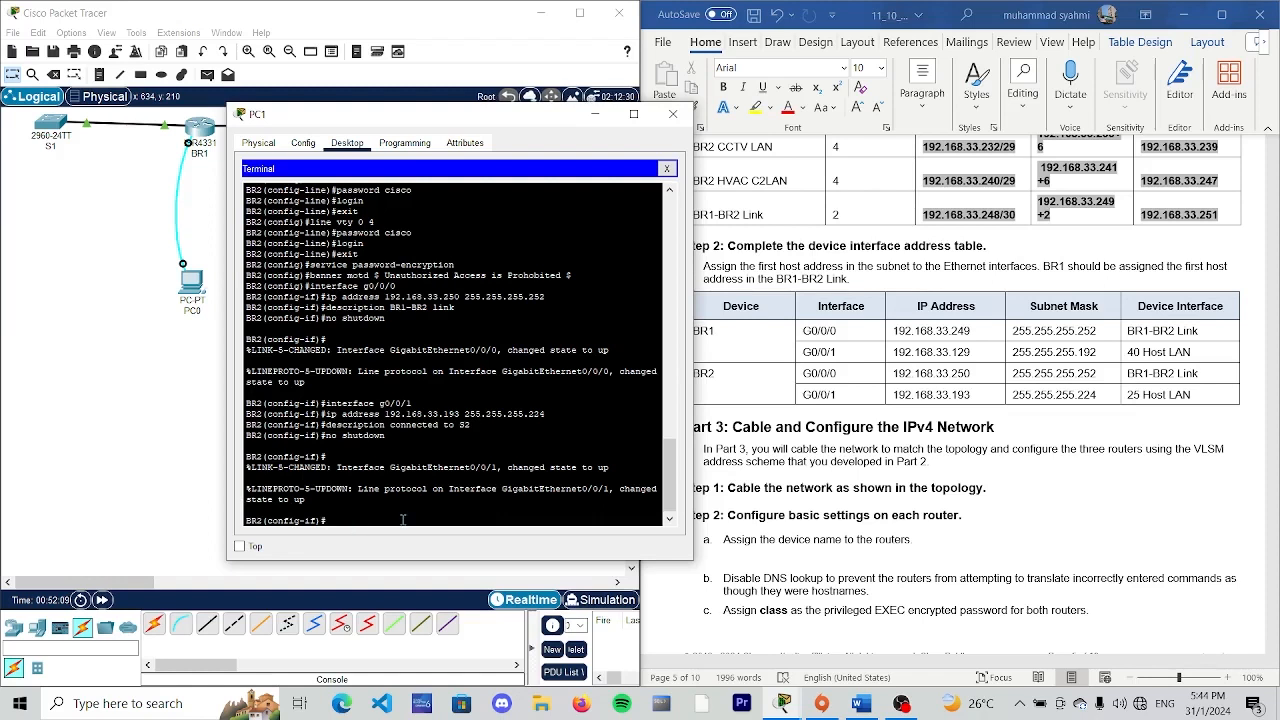
text(nd)
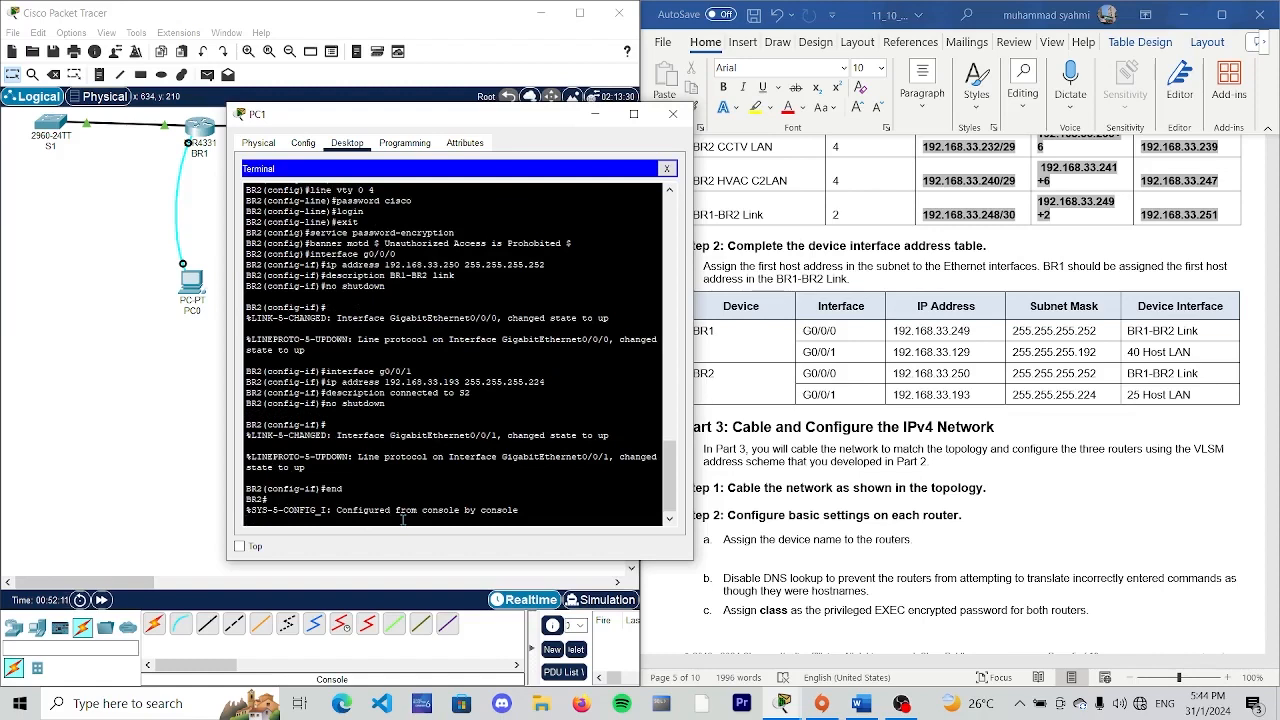
- Save BR2's running configuration with "copy running-config startup-config", accepting the default destination filename
key(Return)
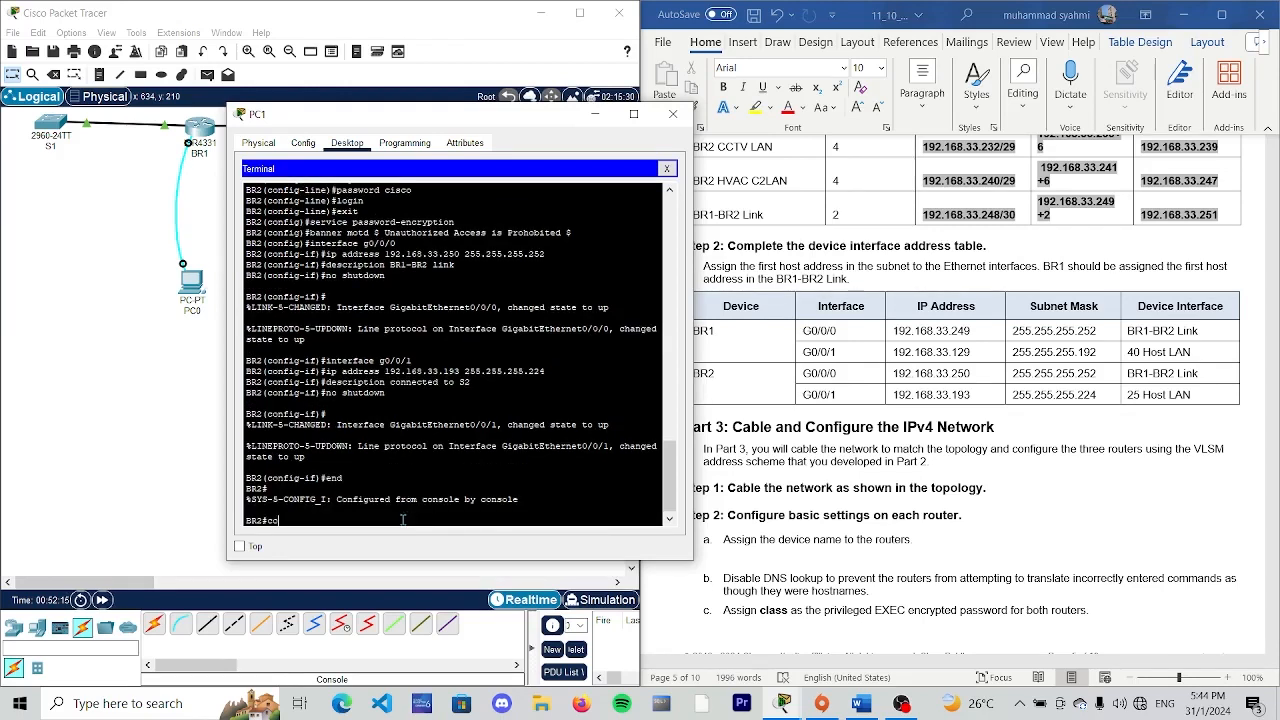
text(copy running-config startup-conf)
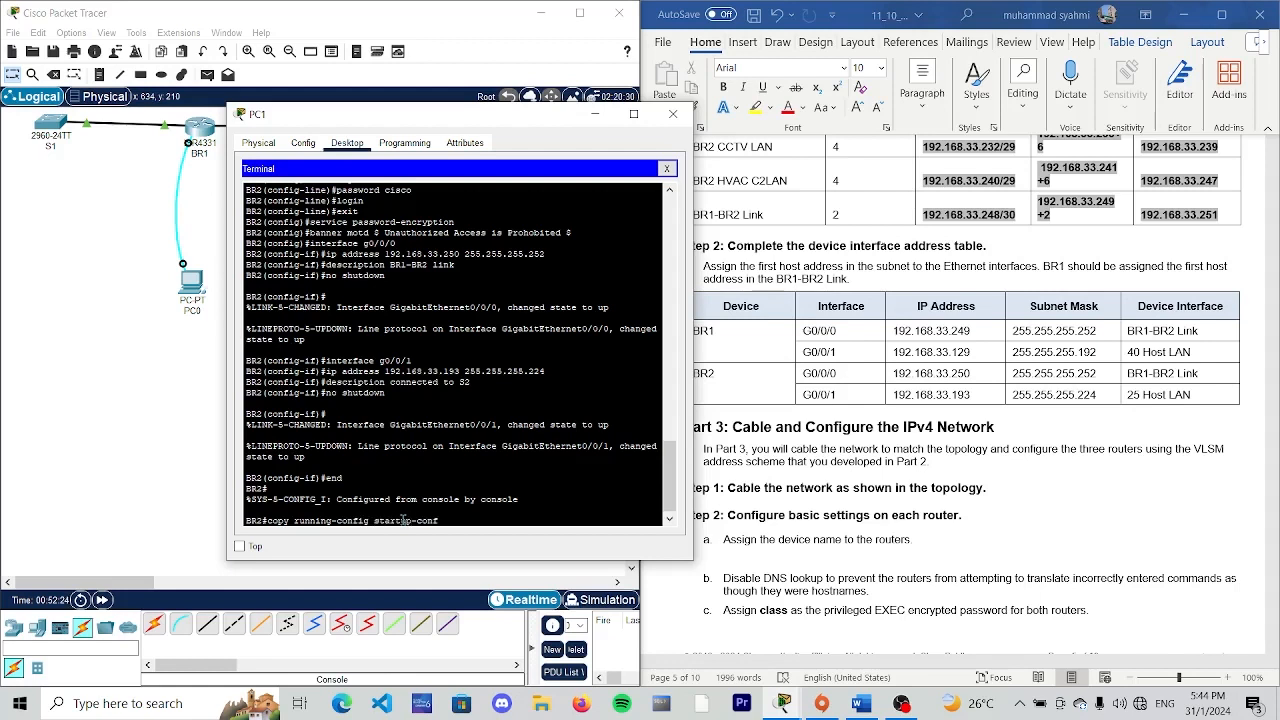
text(ig)
key(Return)
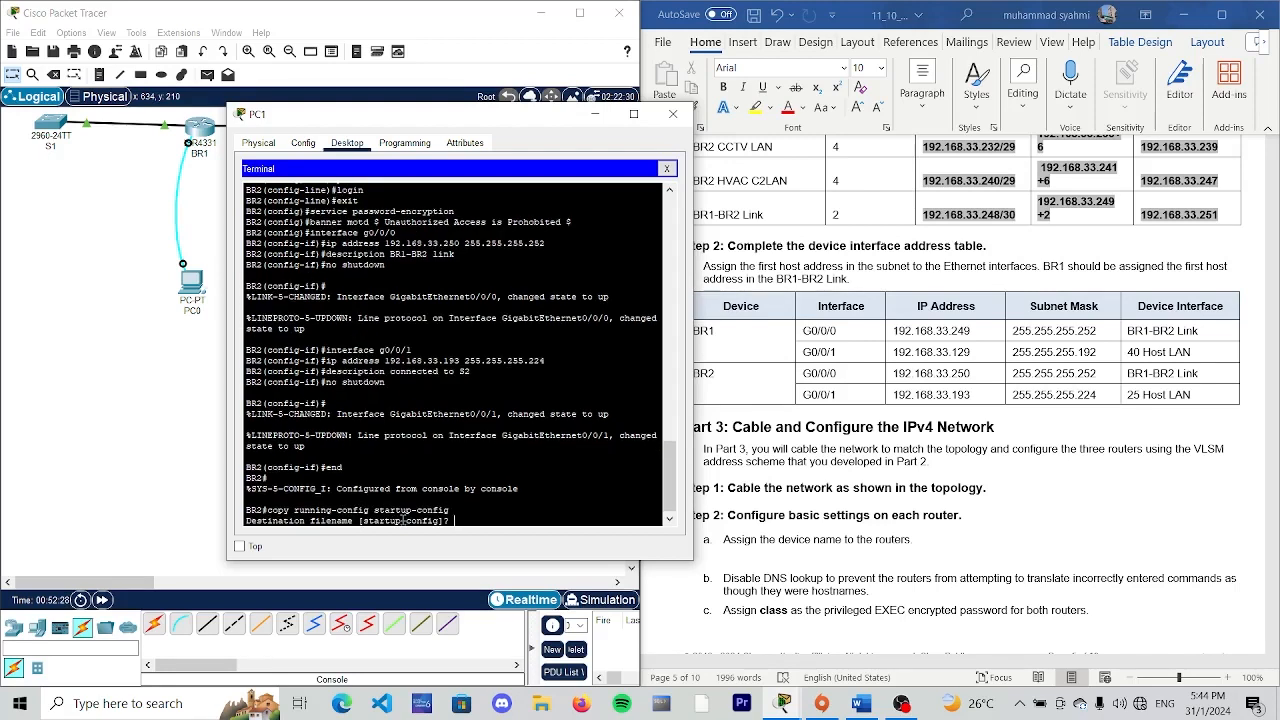
key(Return)
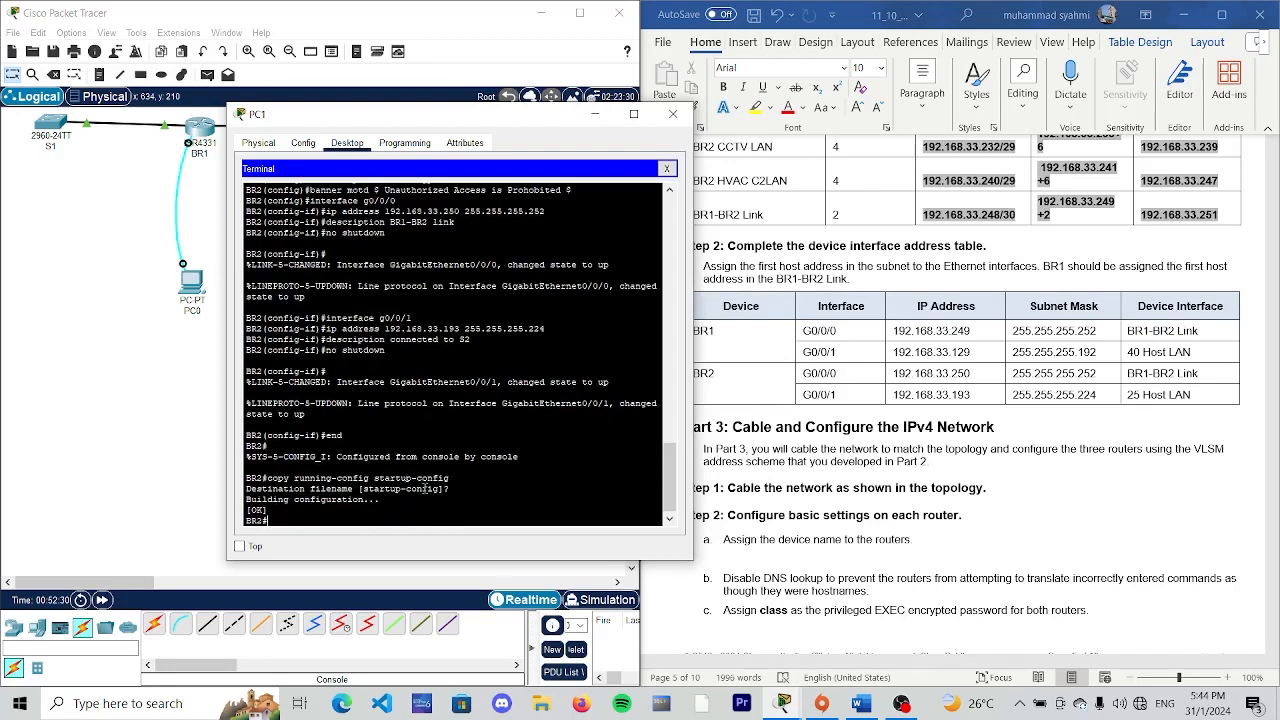
- Review the lab document's remaining tasks on saving the configurations and testing connectivity in Steps 4 and 5
drag(405, 120, 272, 106)
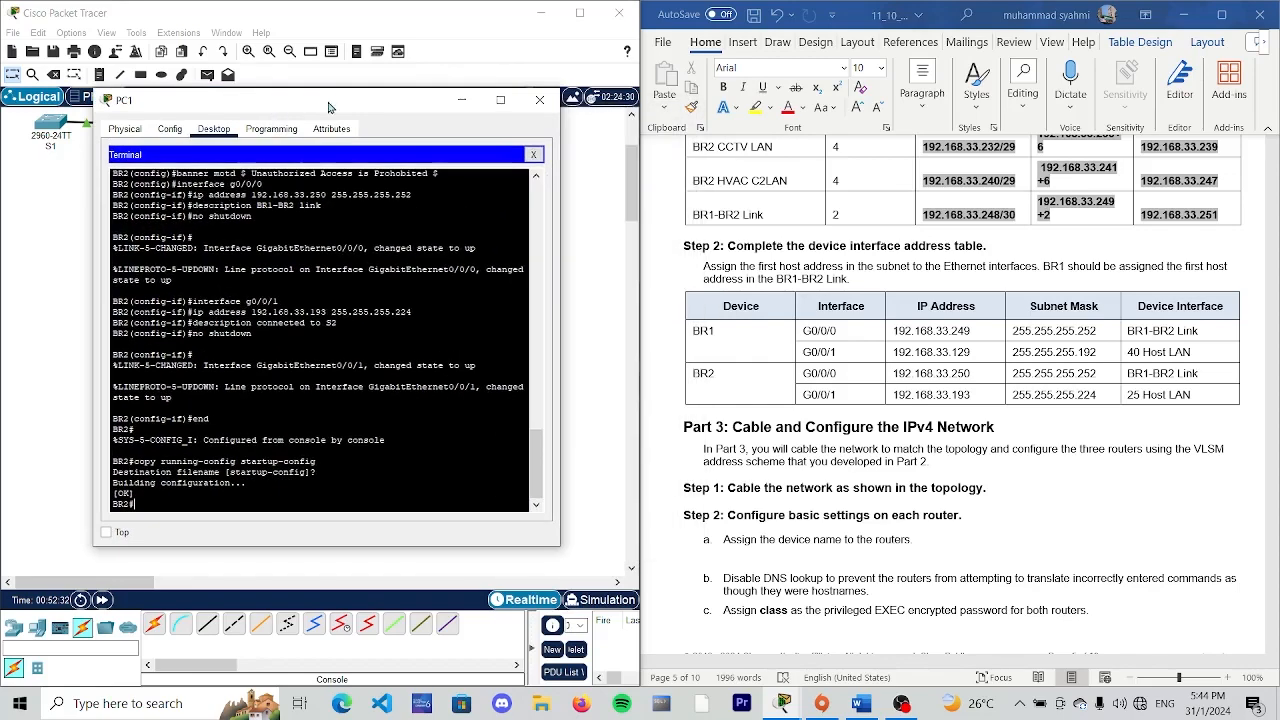
scroll(930, 385, down, 12)
scroll(873, 370, up, 3)
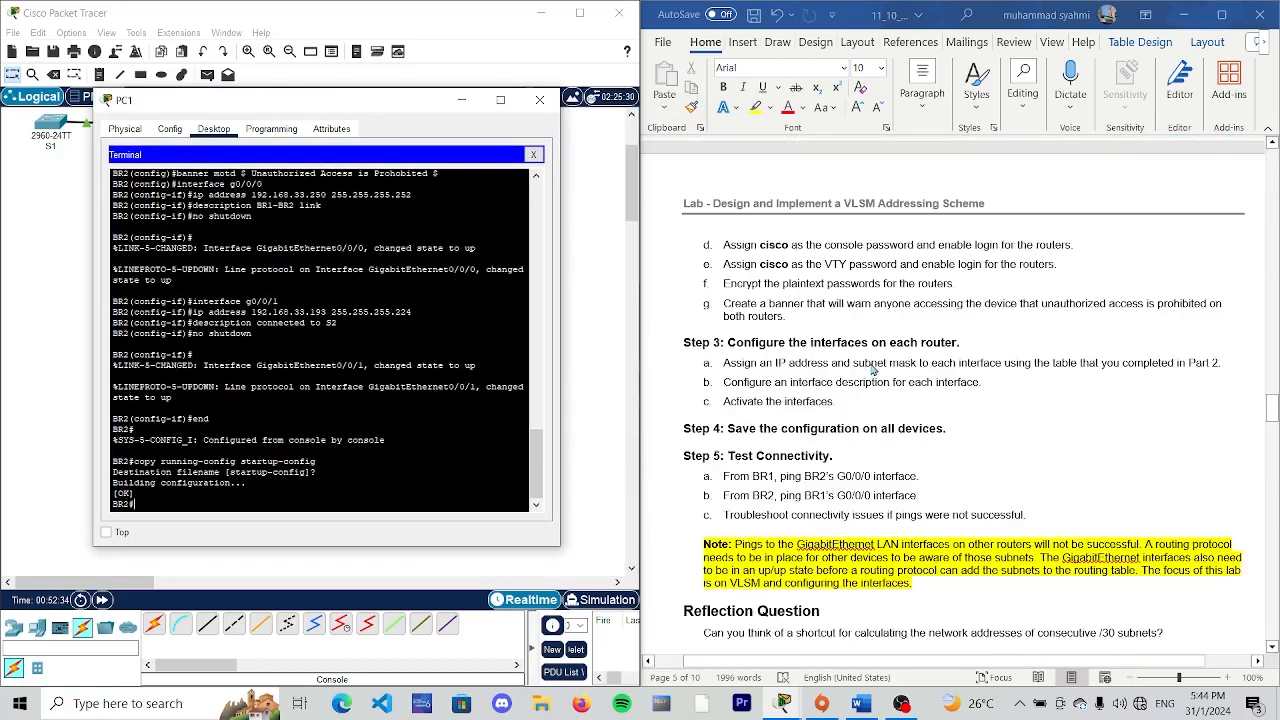
scroll(789, 300, up, 8)
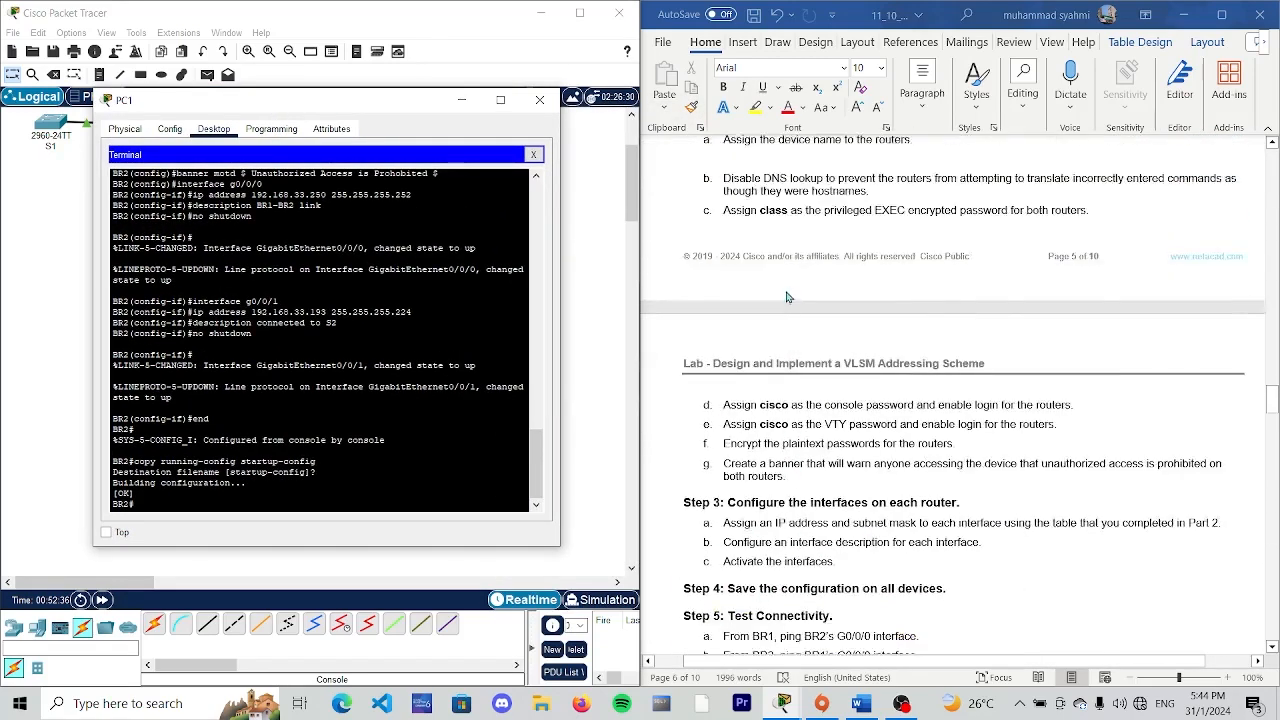
scroll(779, 428, down, 4)
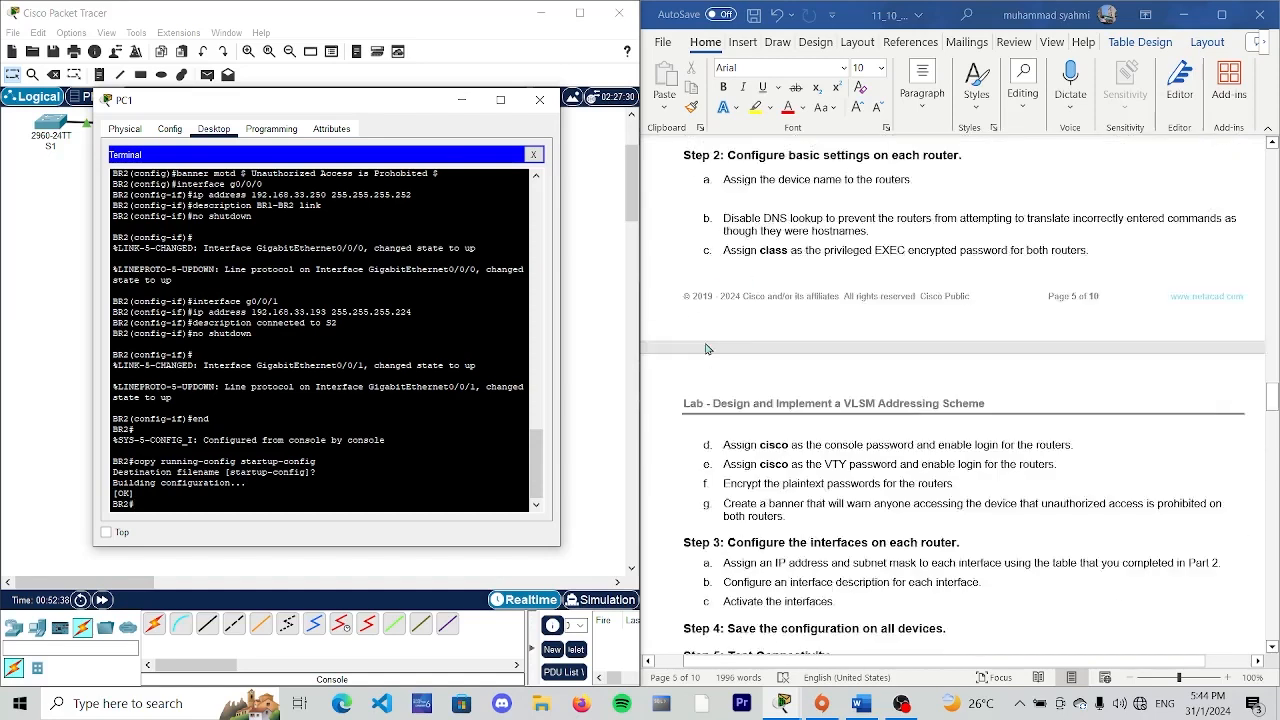
scroll(961, 349, down, 3)
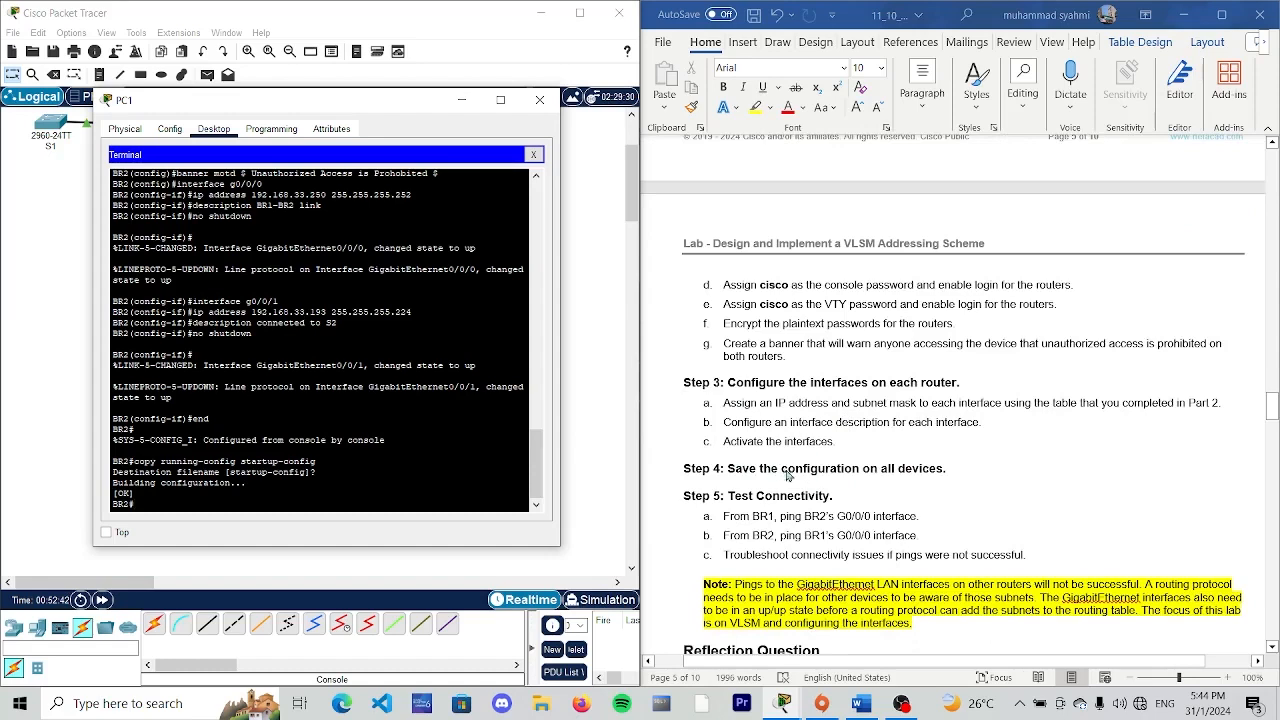
scroll(790, 478, down, 1)
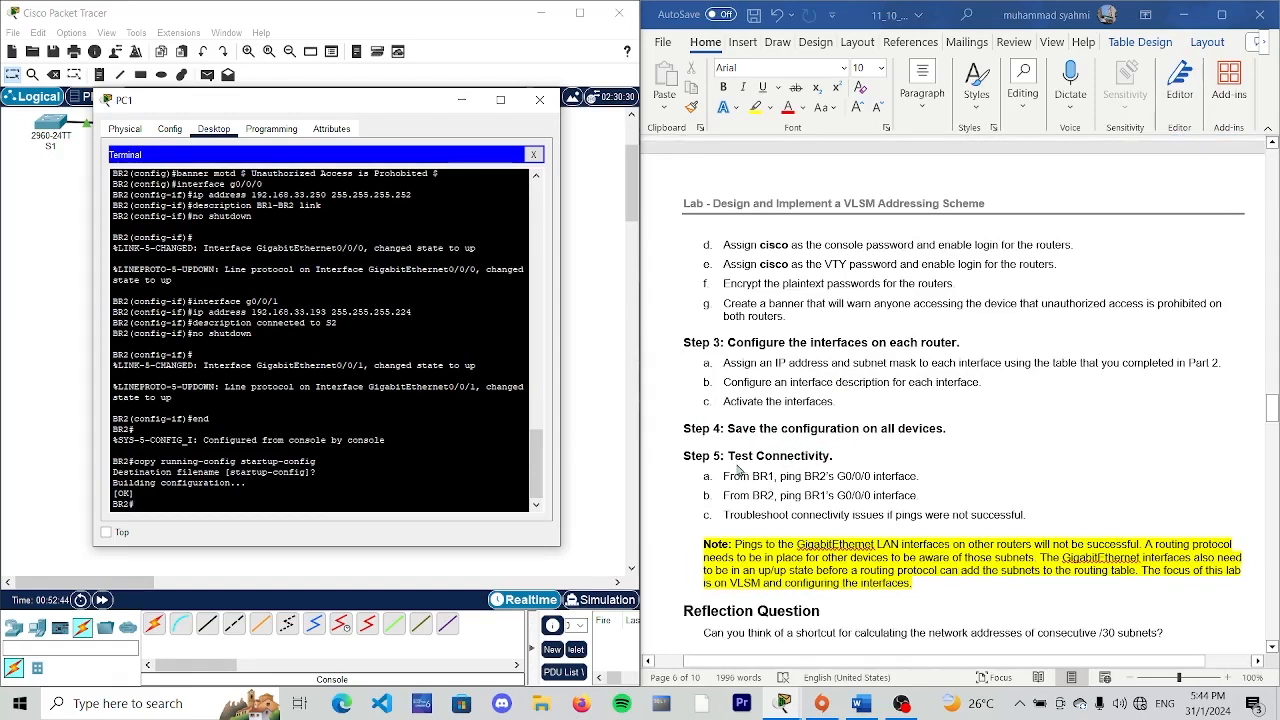
scroll(740, 437, down, 3)
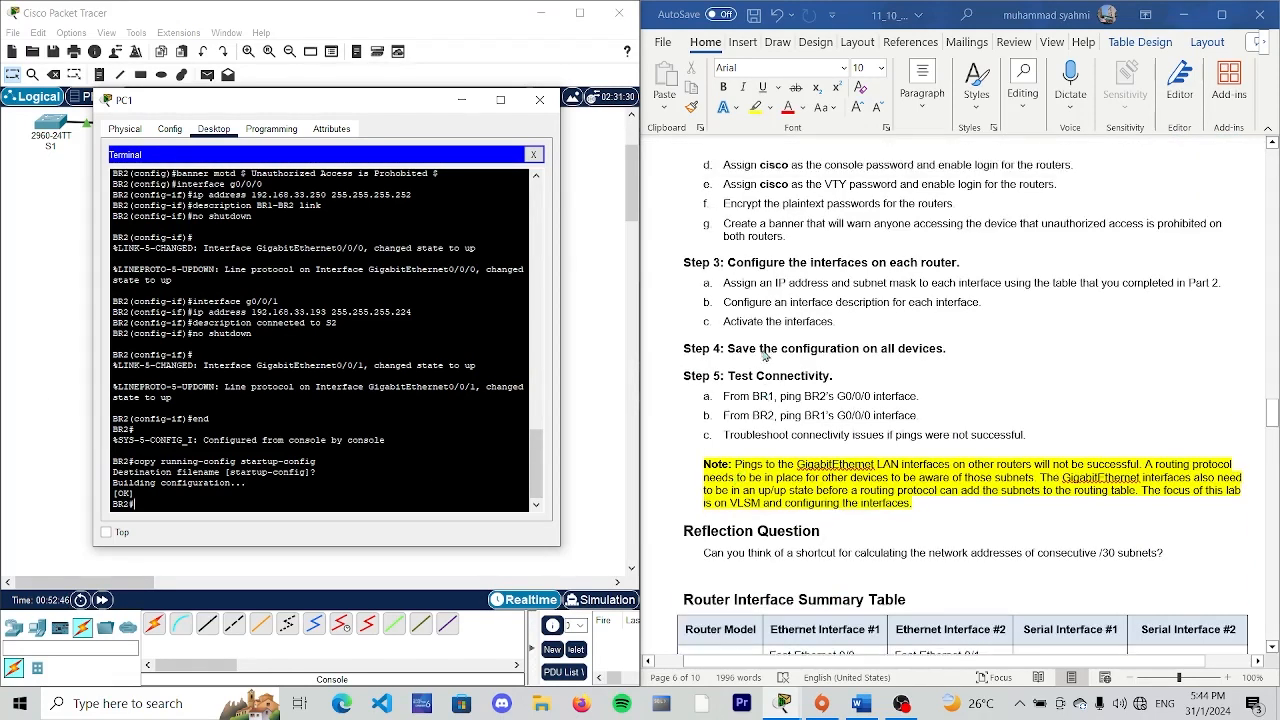
scroll(766, 357, up, 1)
- Put away PC1's window and bring up PC0's terminal at BR1's privileged EXEC prompt
click(463, 104)
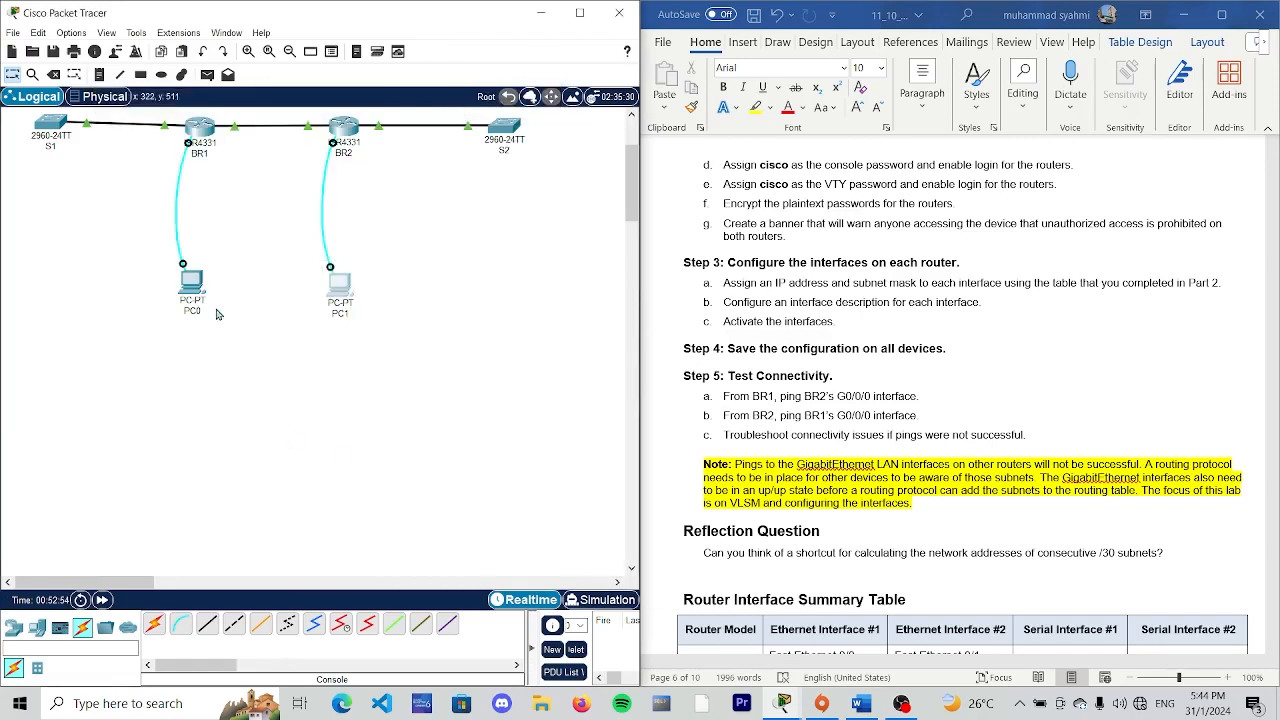
click(194, 288)
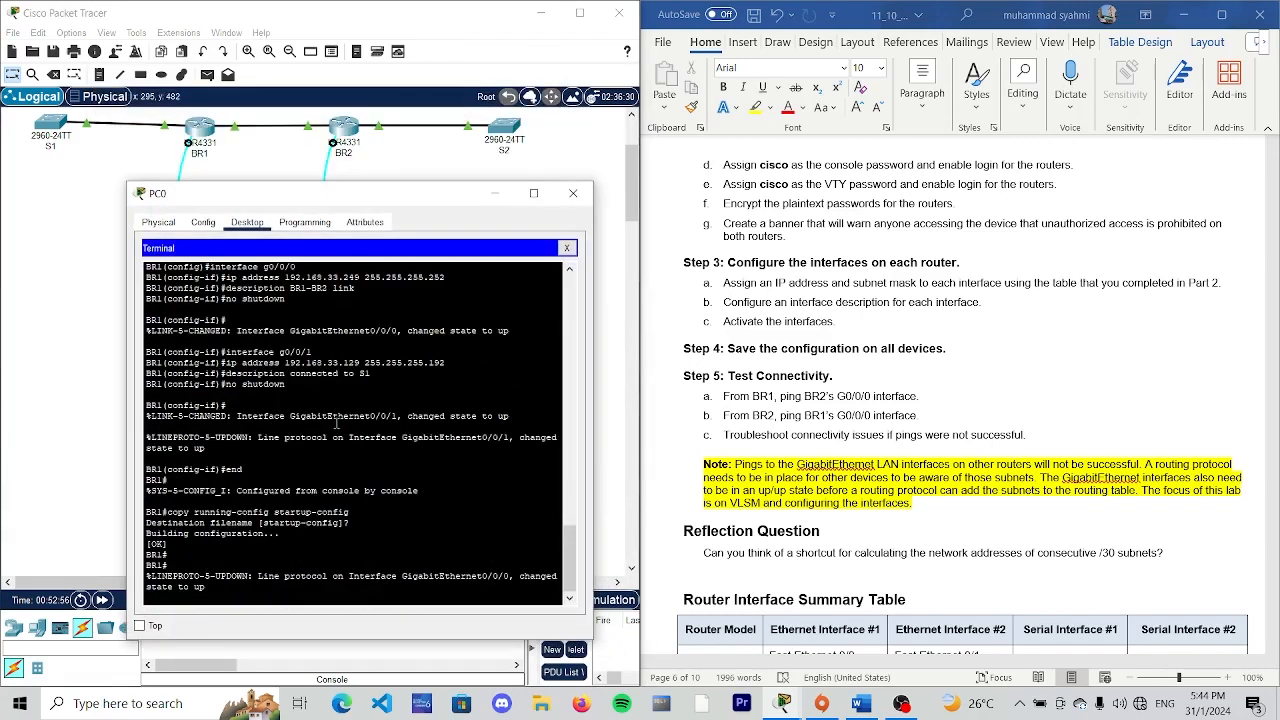
drag(404, 196, 449, 113)
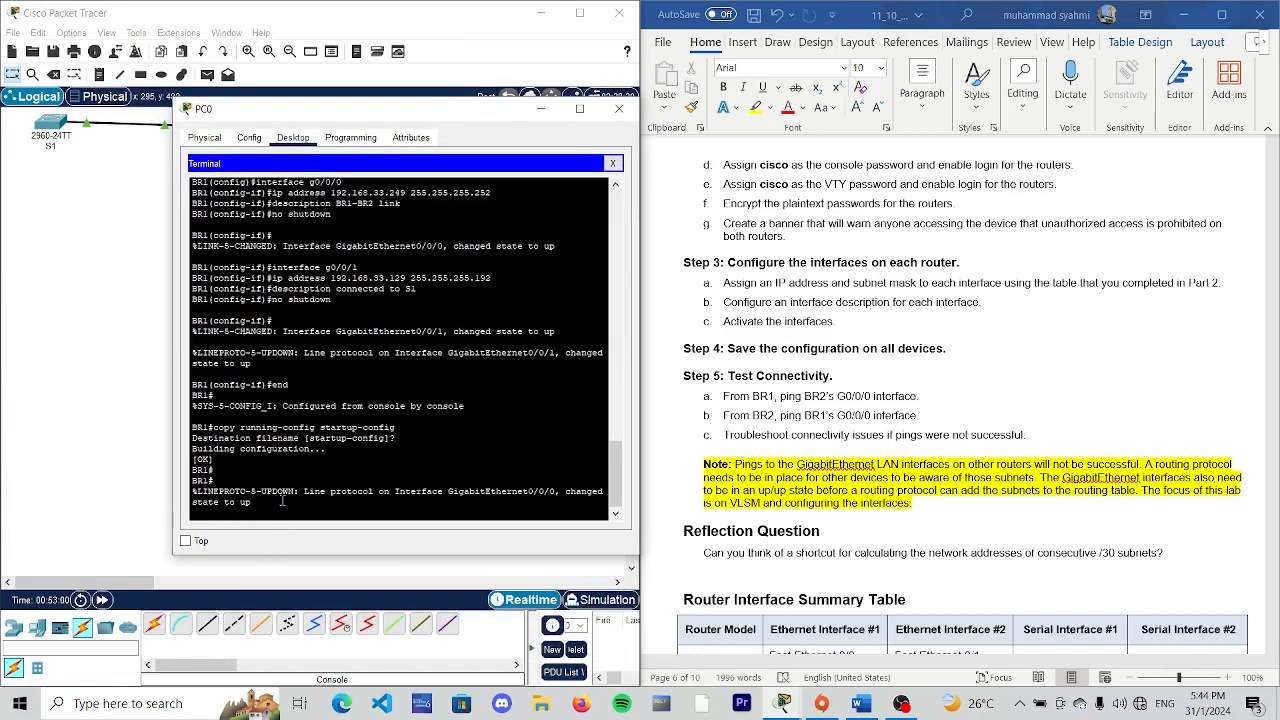
key(Return)
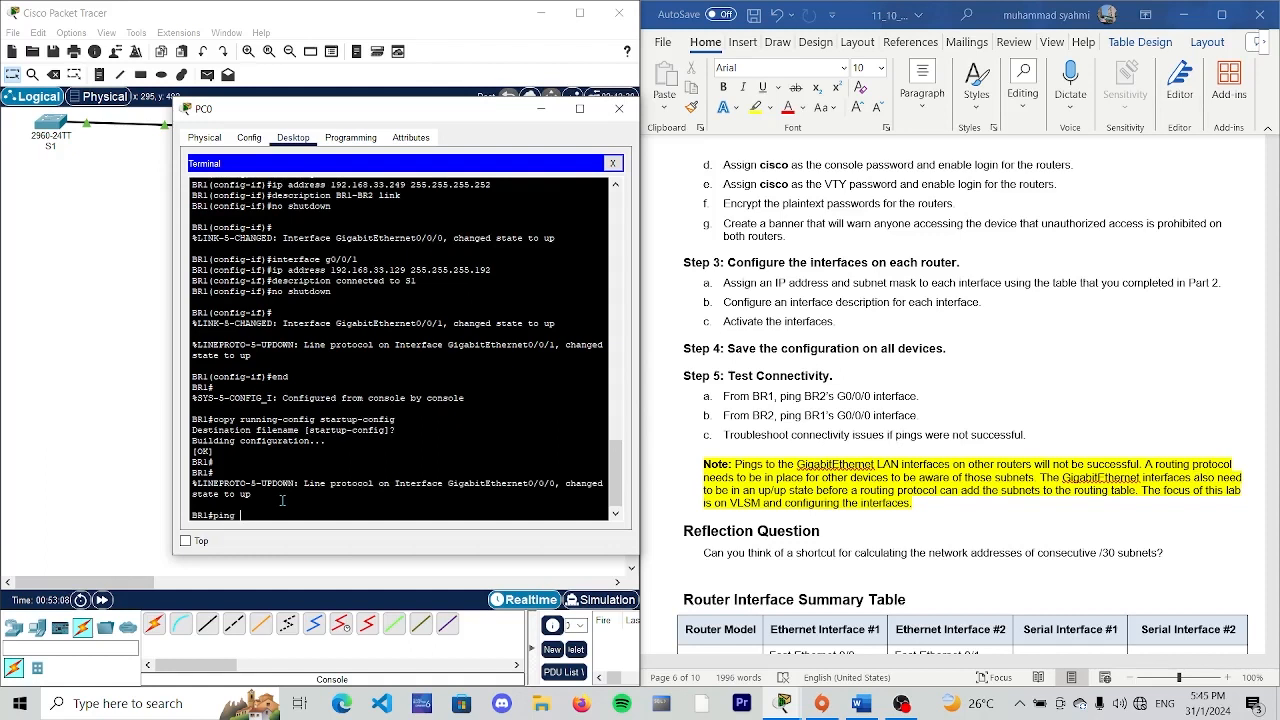
- Look up BR2's G0/0/0 address in the lab's interface table and ping 192.168.33.250 from BR1
scroll(710, 440, up, 10)
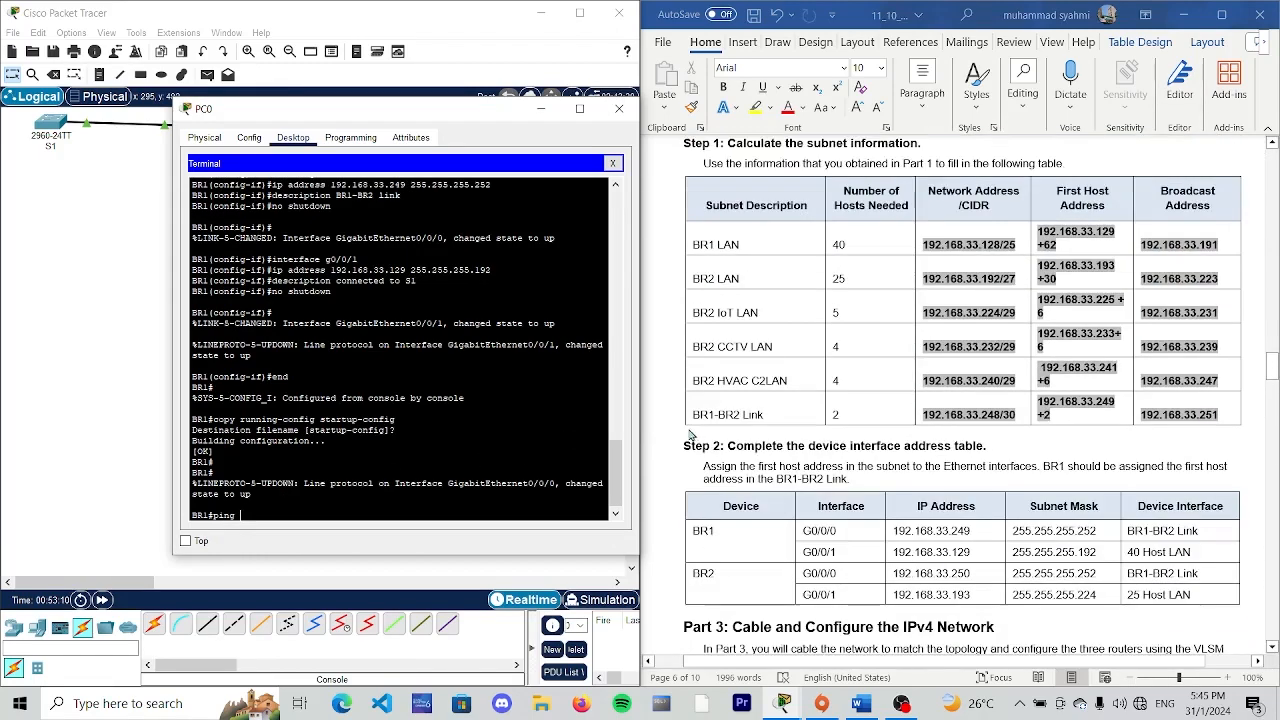
scroll(680, 437, down, 3)
scroll(676, 437, down, 1)
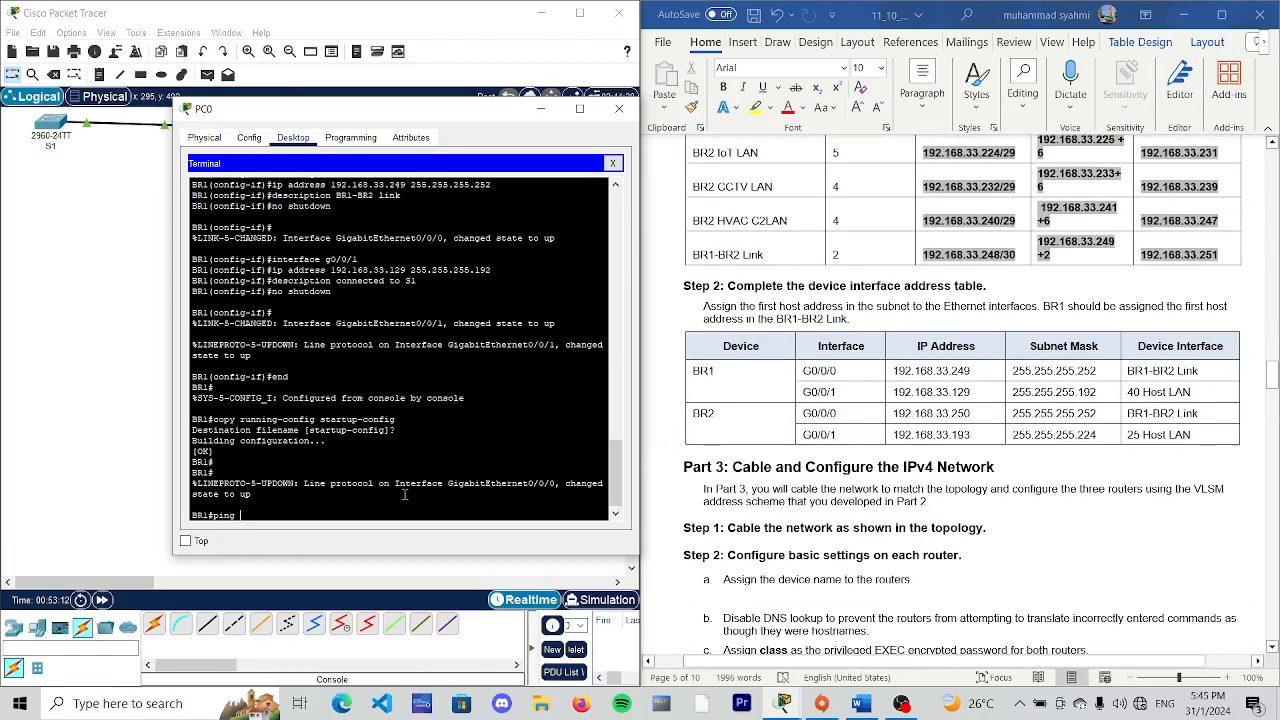
scroll(733, 445, down, 3)
scroll(735, 448, down, 5)
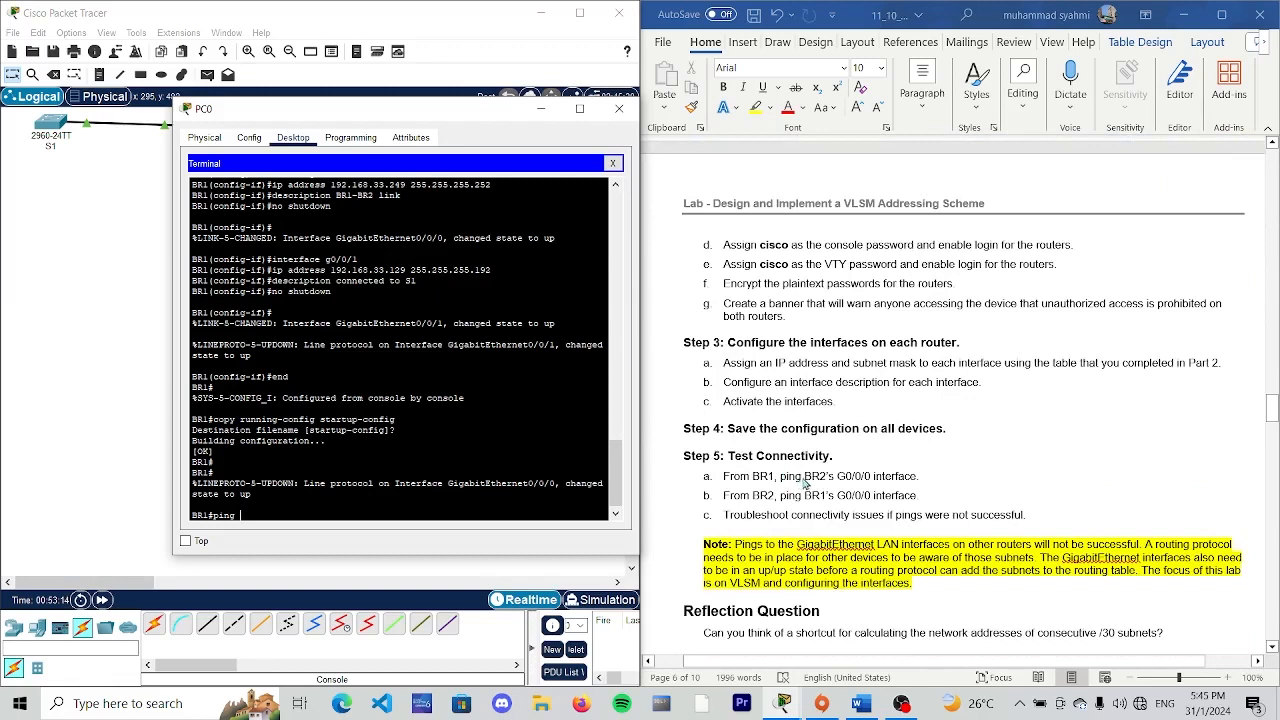
scroll(868, 480, up, 7)
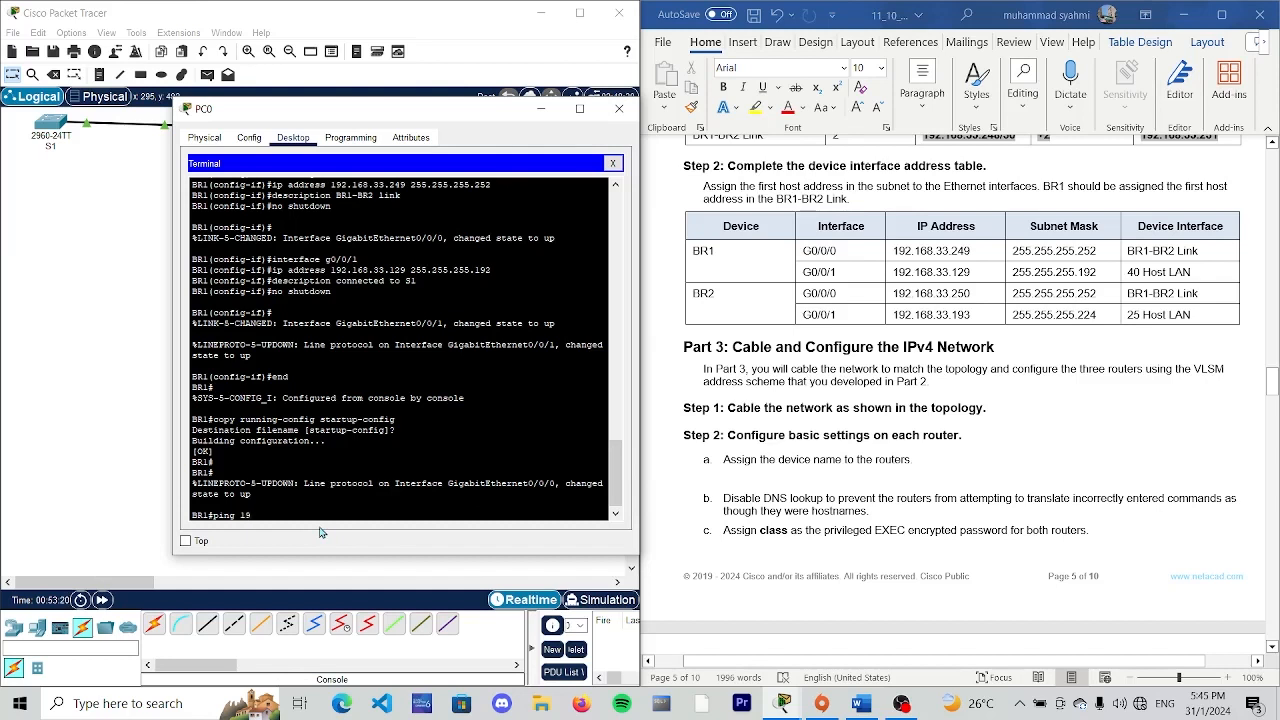
text(.168.3)
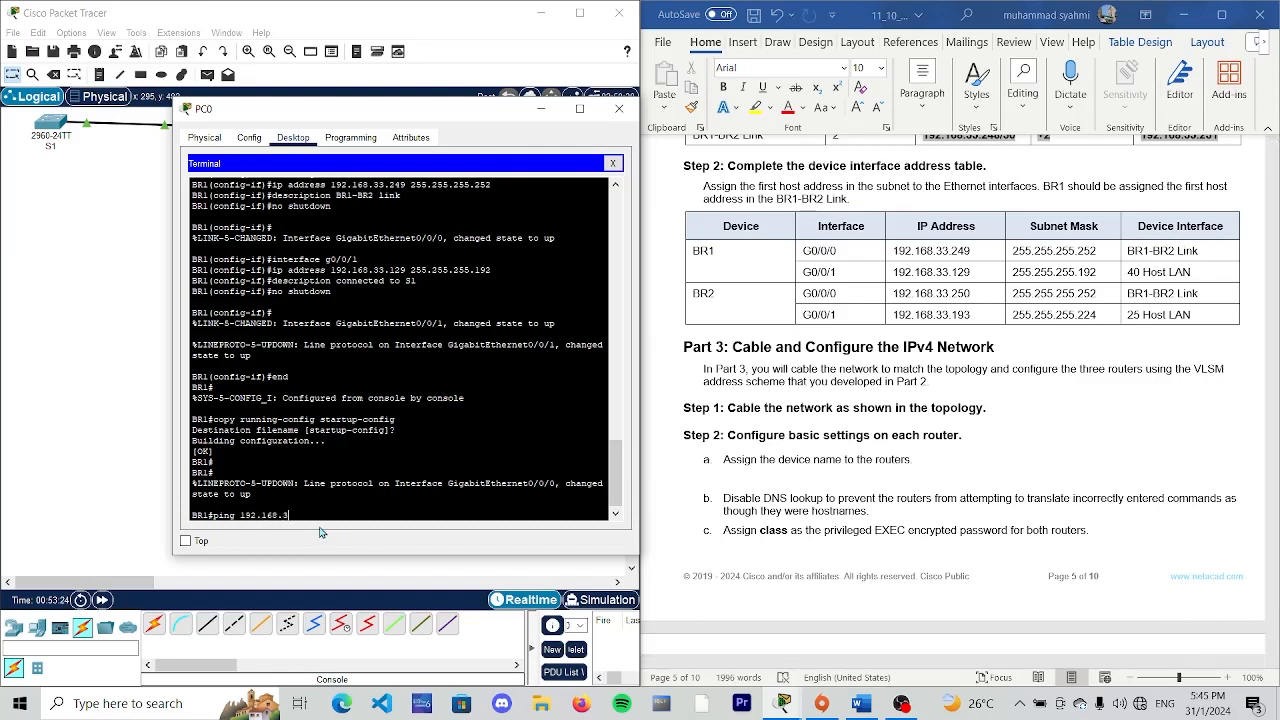
text(3.250)
key(Return)
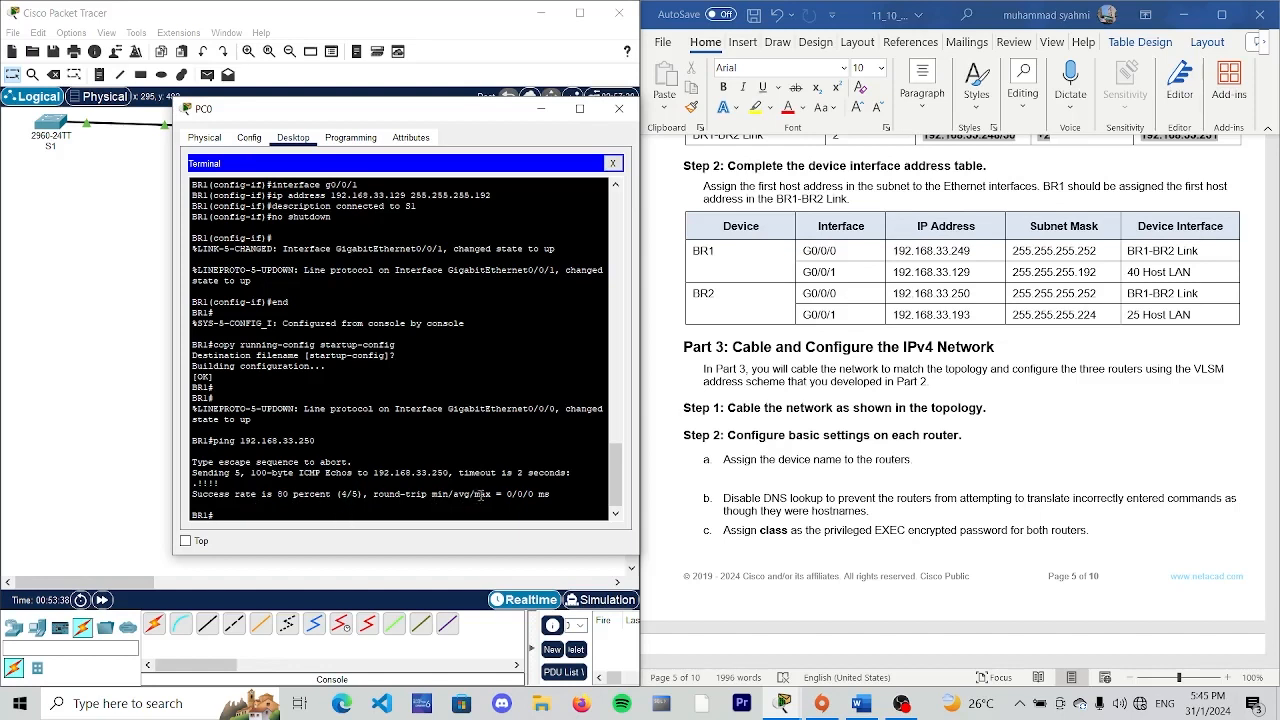
scroll(328, 458, down, 1)
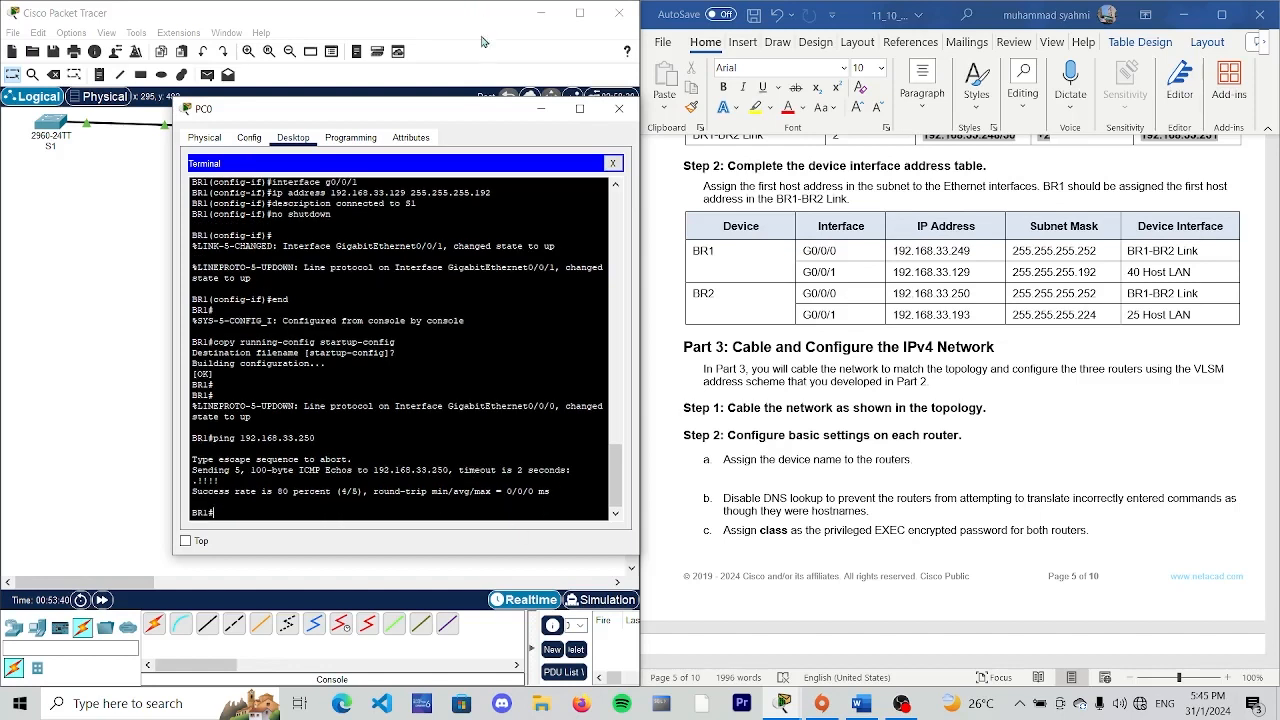
- Put away PC0's window, check the next connectivity test in the lab document, and open PC1's terminal for BR2
drag(511, 115, 349, 97)
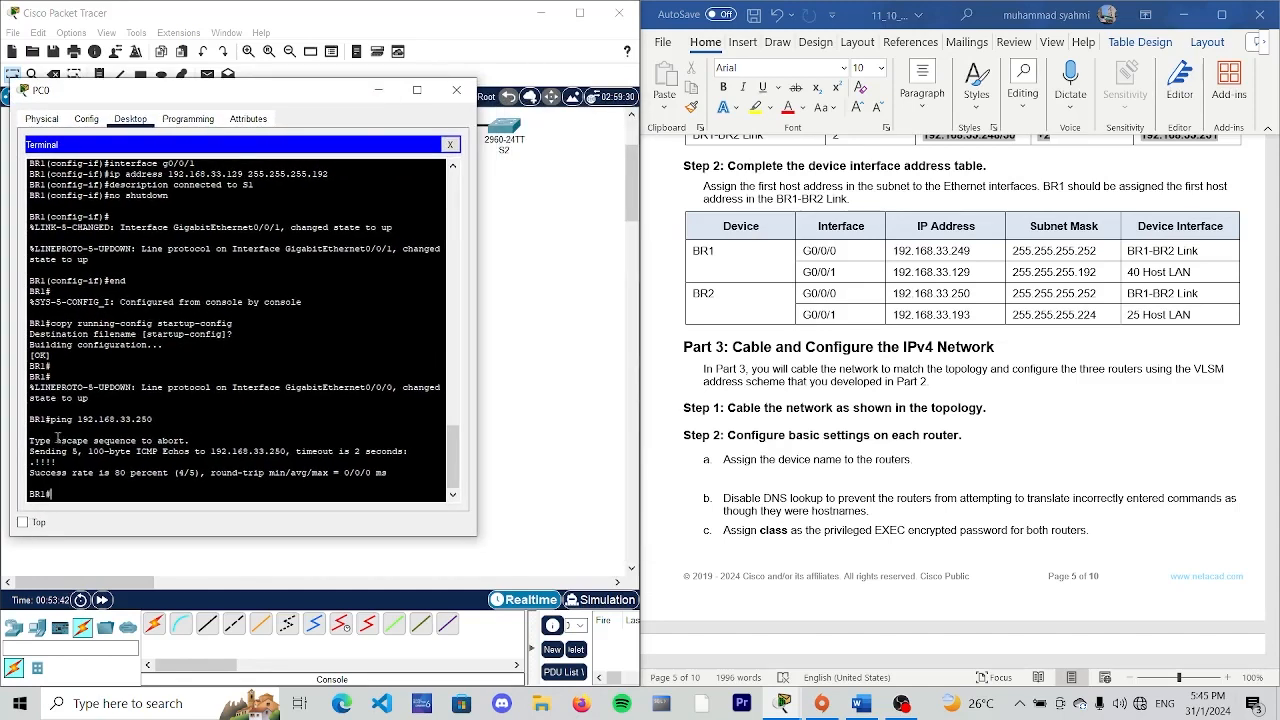
click(379, 92)
scroll(833, 402, down, 10)
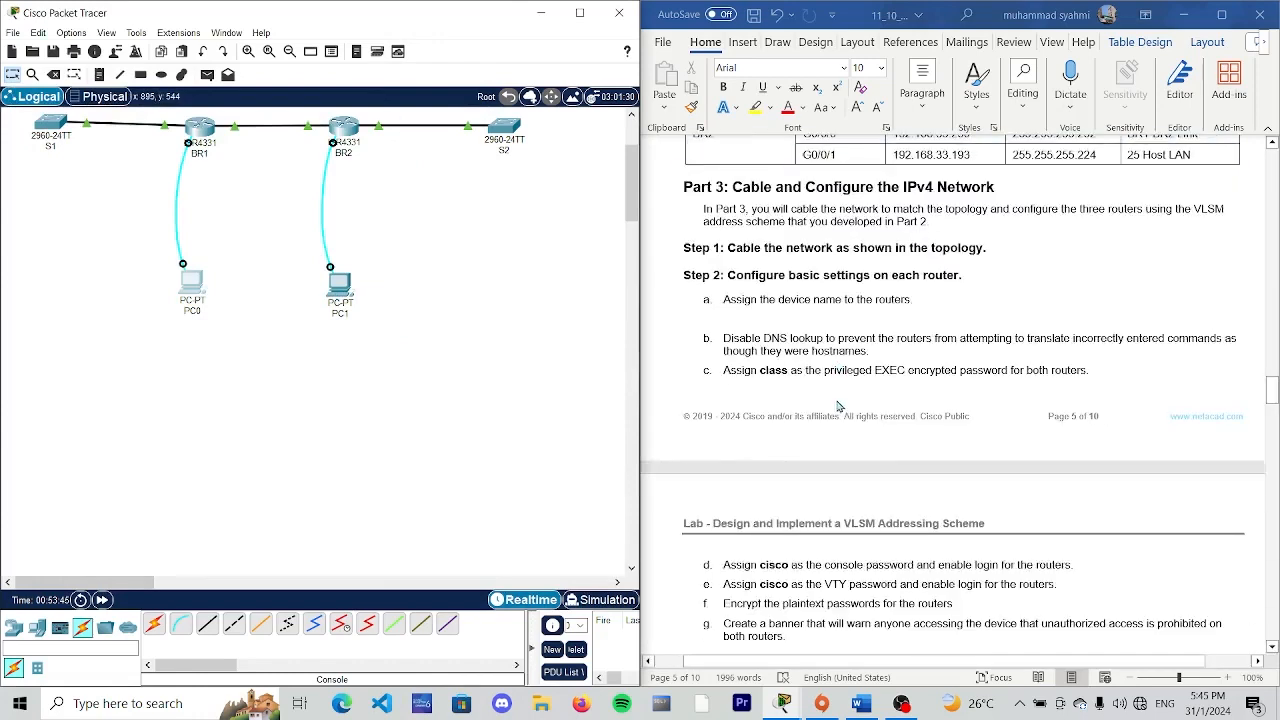
scroll(833, 402, down, 4)
scroll(833, 402, up, 1)
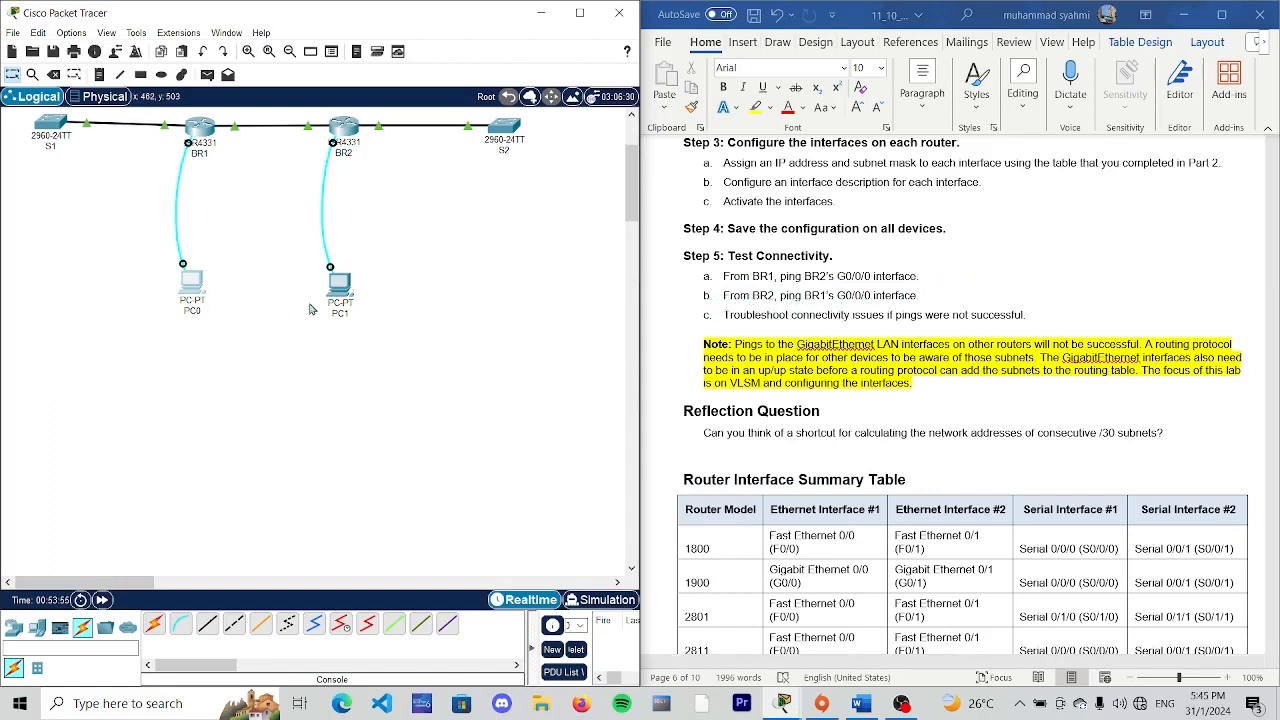
click(340, 284)
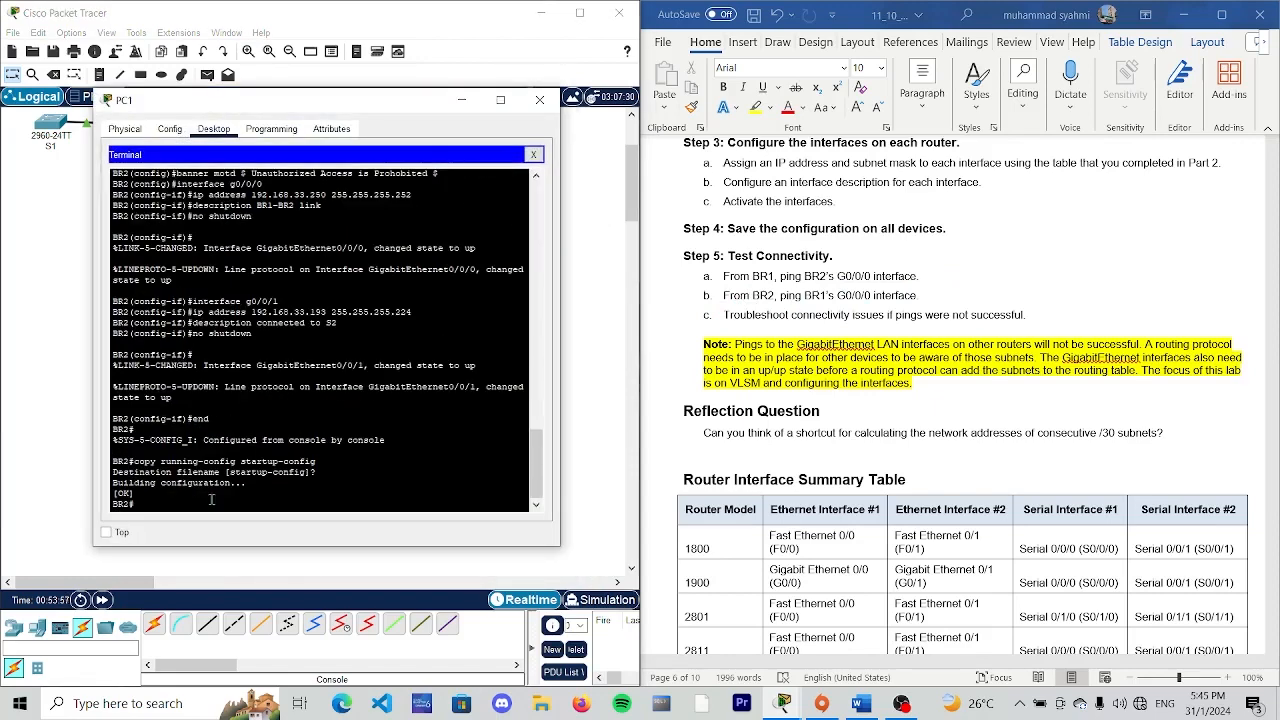
- Look up BR1's G0/0/0 address in the lab's interface table and ping 192.168.33.249 from BR2
text(ping)
scroll(935, 362, up, 3)
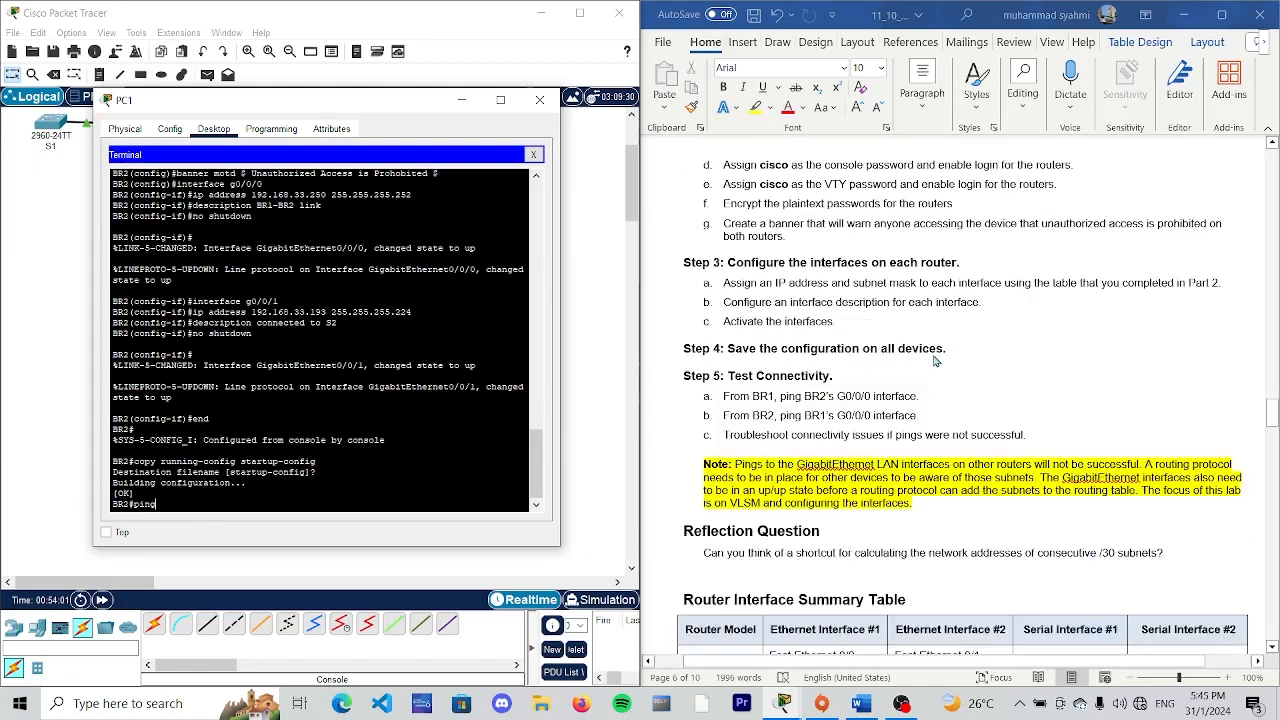
scroll(935, 362, up, 10)
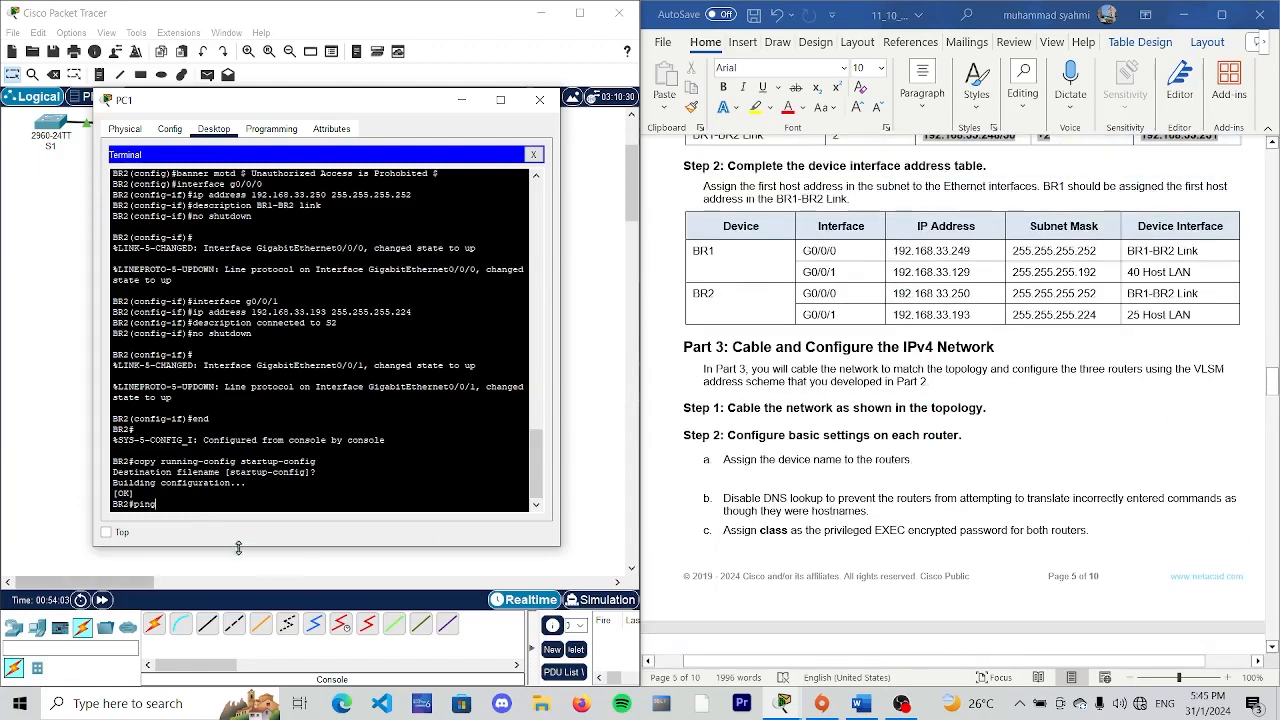
text(19)
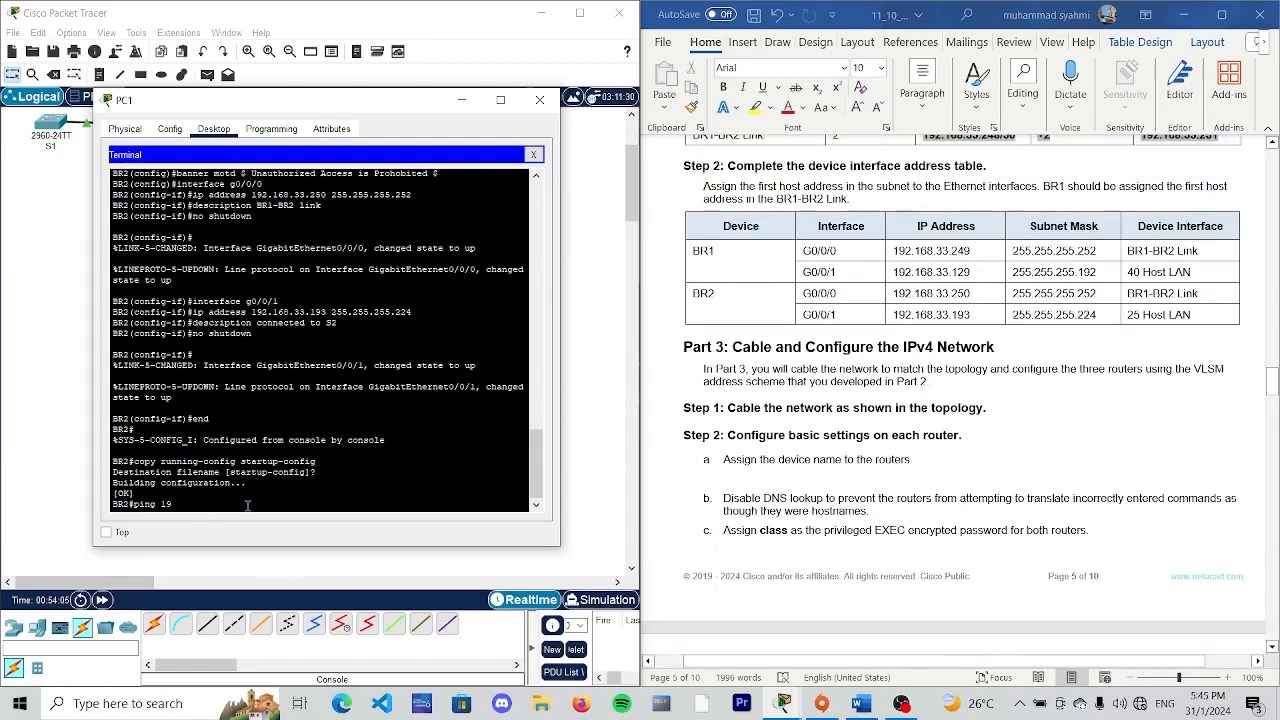
text(2.1)
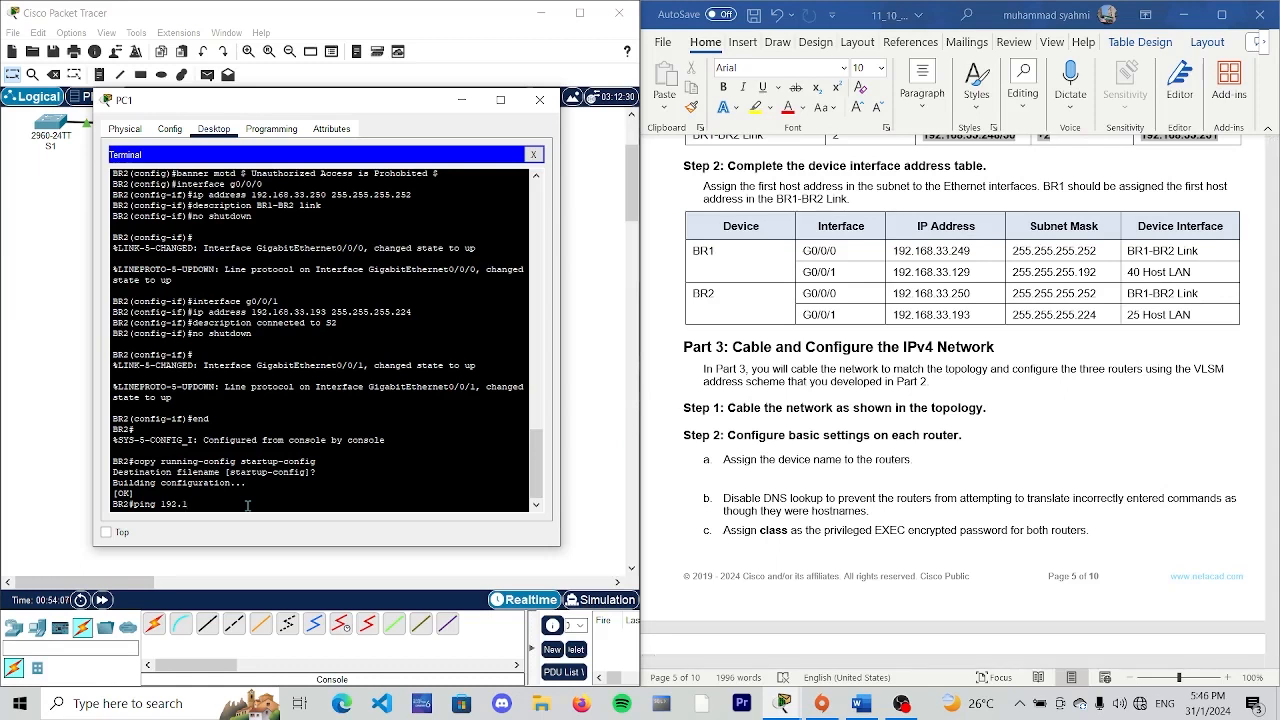
text(68.33.249)
key(Return)
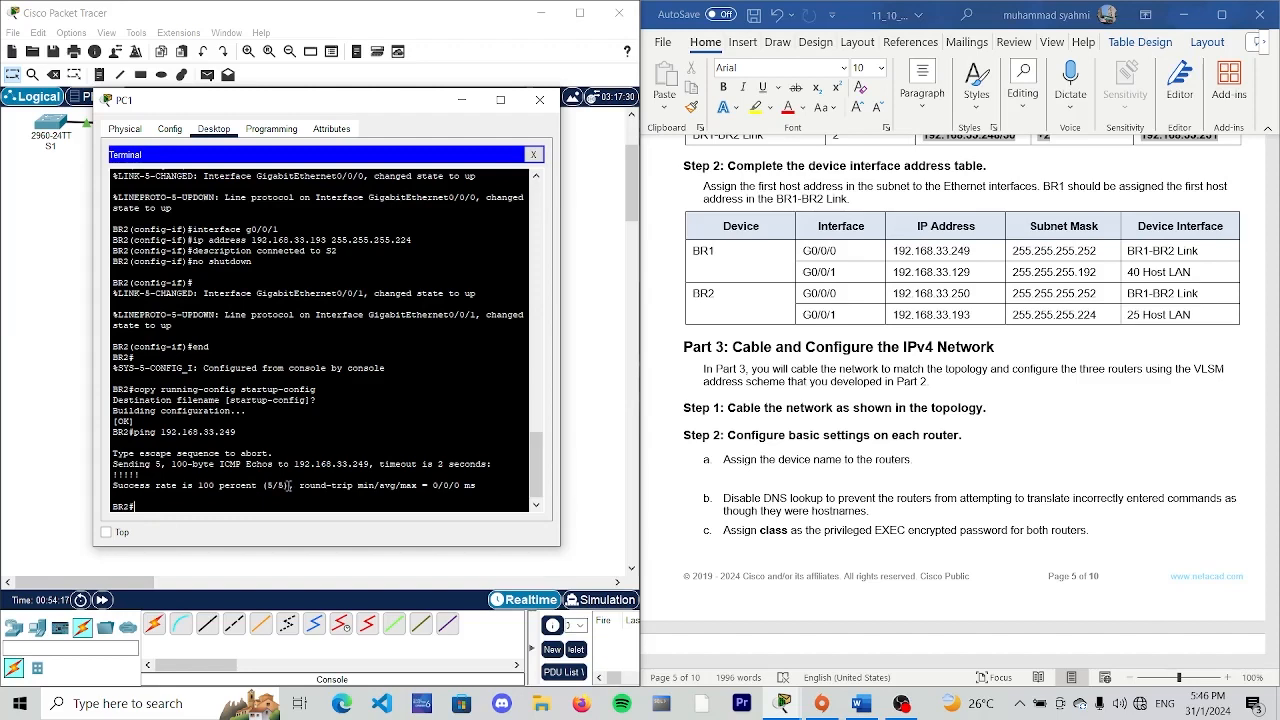
- Find the Reflection Question in the lab document and begin the answer on a new line below it with "May vary,a"
scroll(957, 398, down, 10)
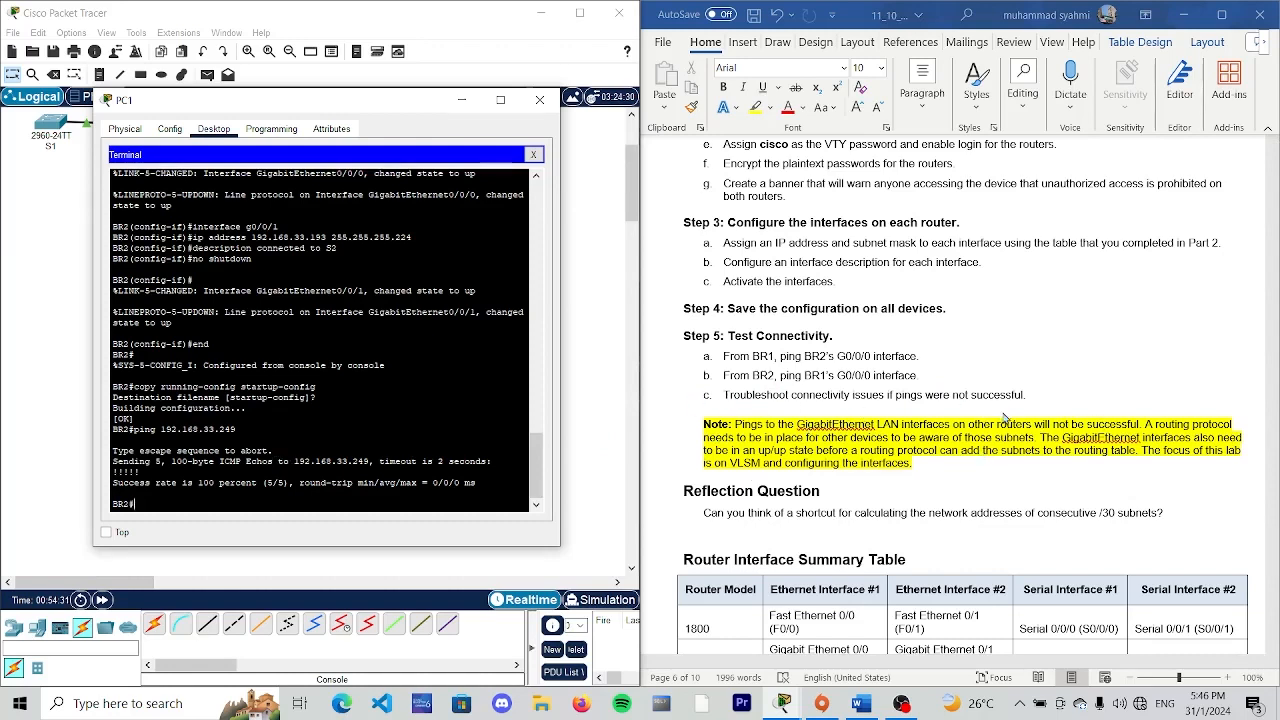
scroll(1006, 418, down, 2)
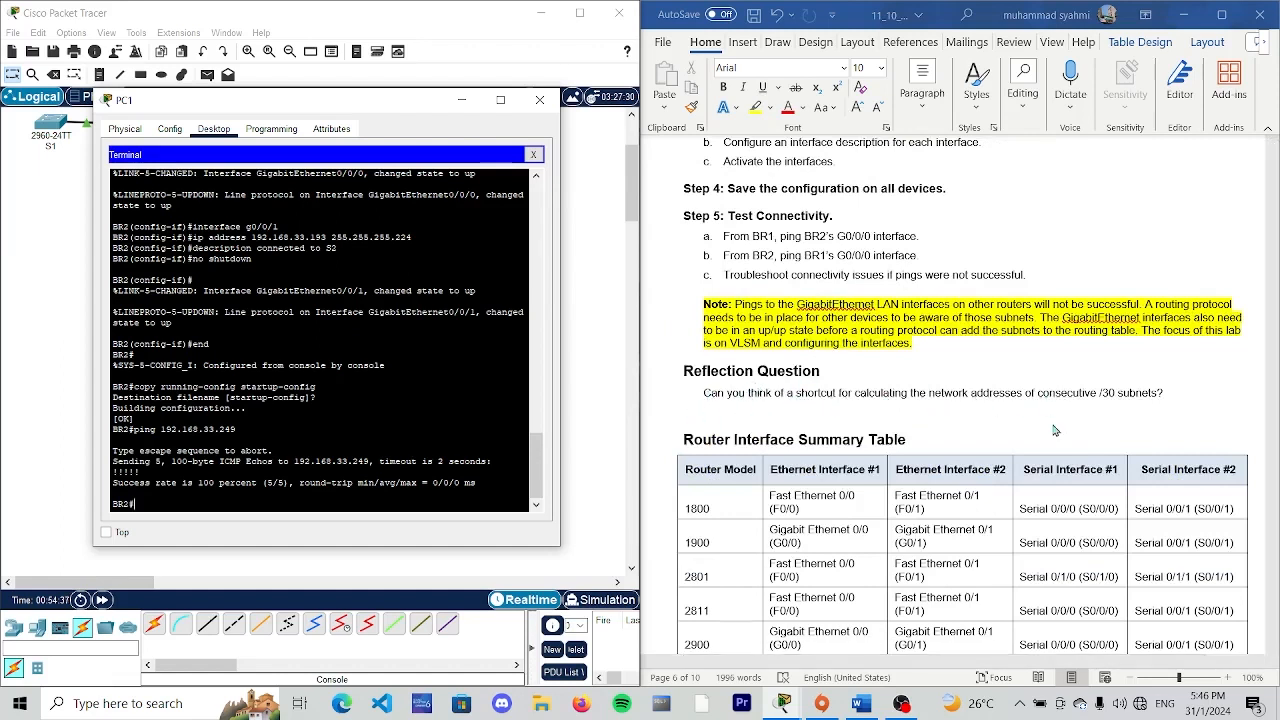
click(1166, 393)
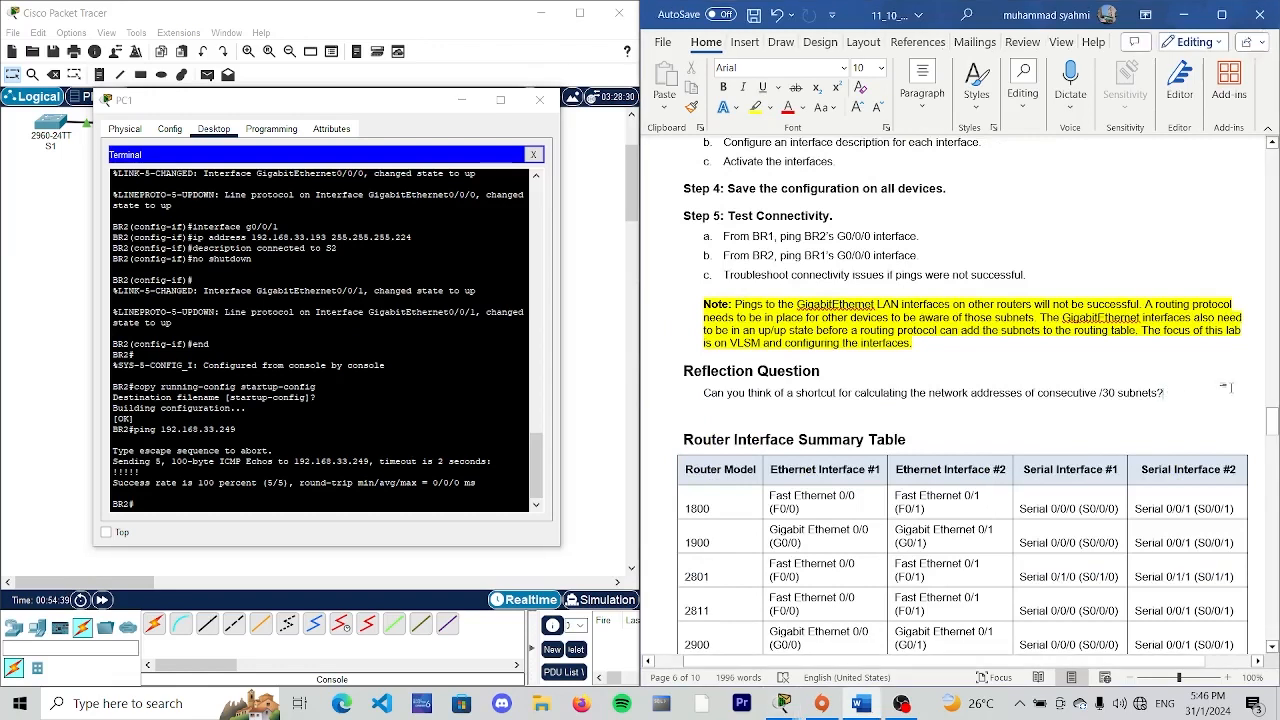
key(Return)
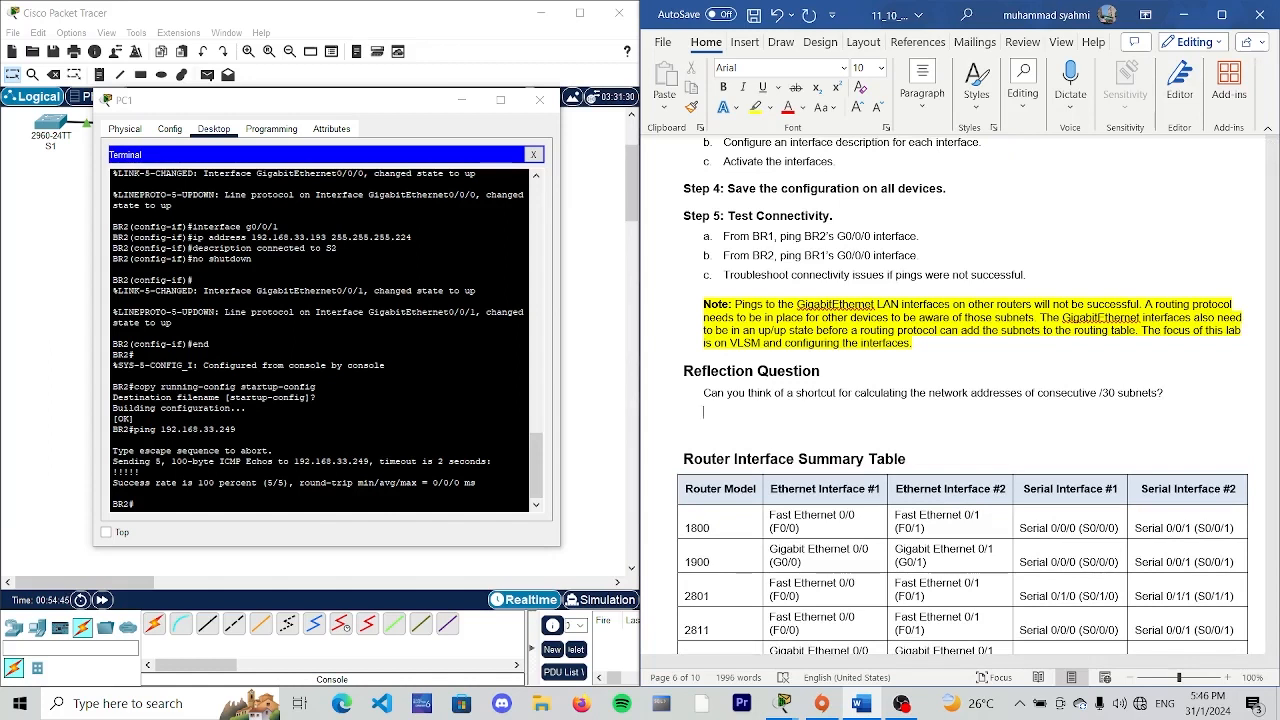
text(may vary,a)
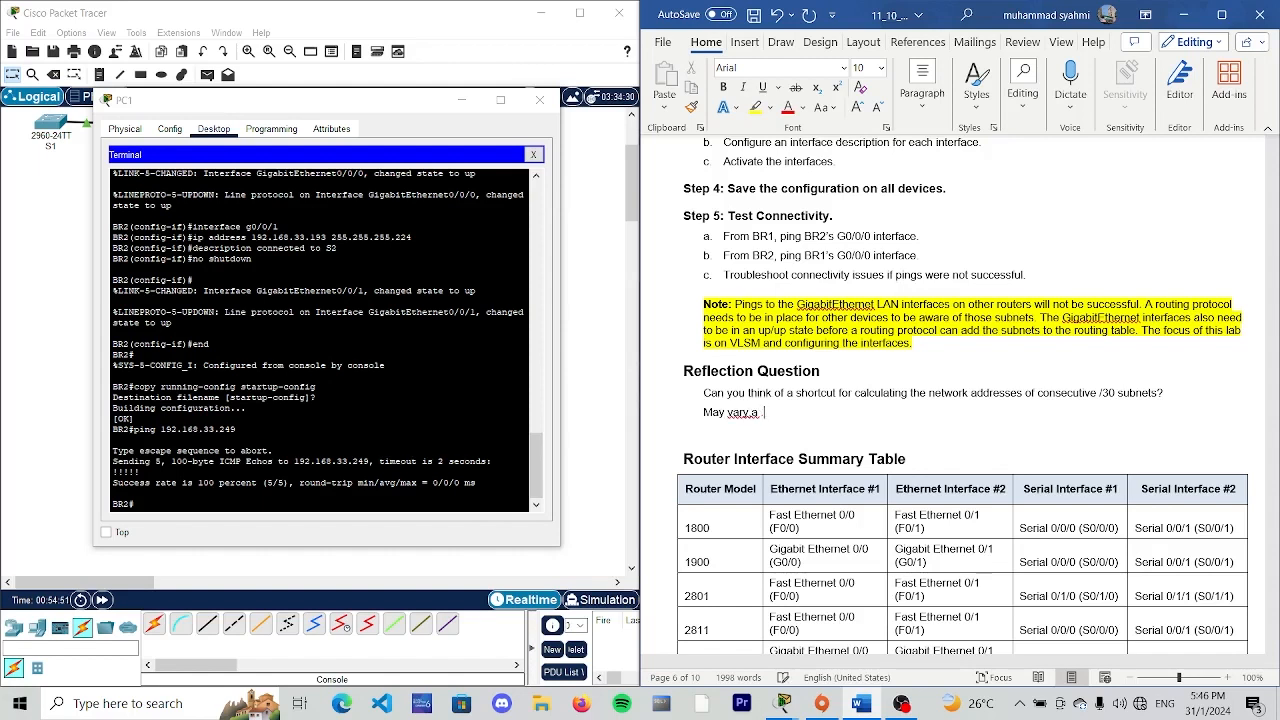
- Continue the reflection answer with "/30 netword has 4 address spaces: the"
key(BackSpace)
key(BackSpace)
text(/30 netword has 4 addres)
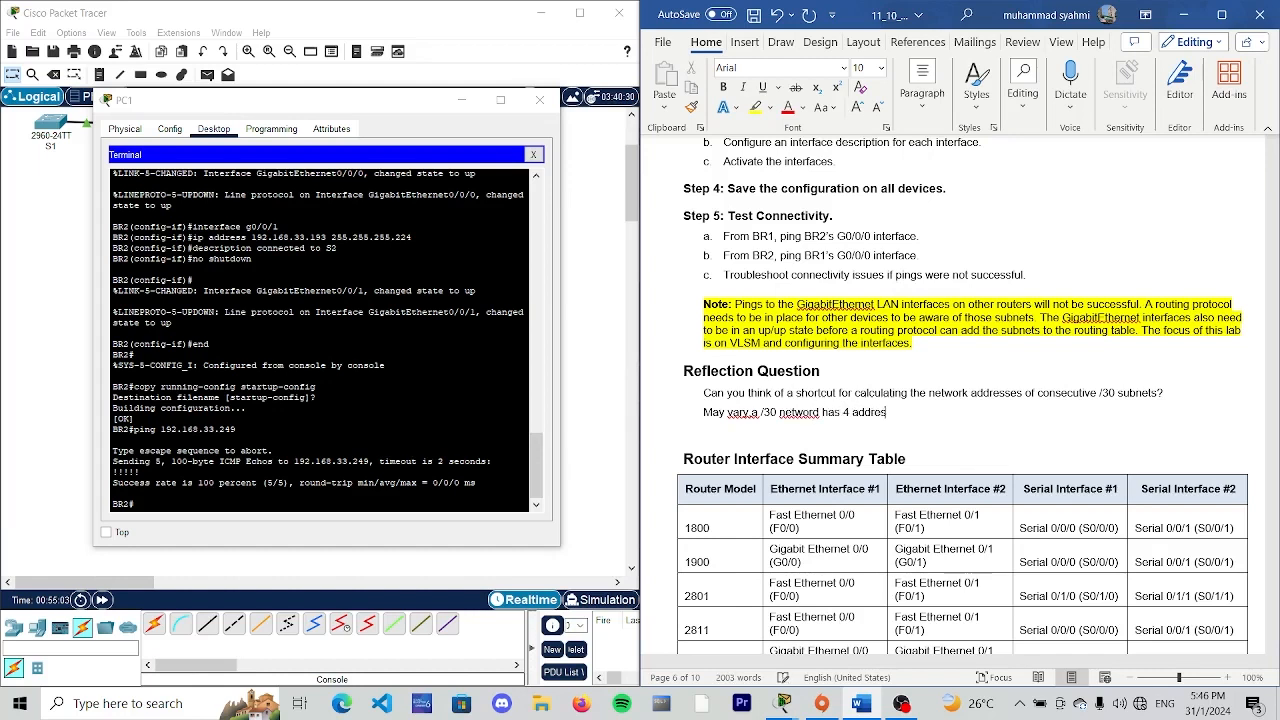
text(s spaces: the)
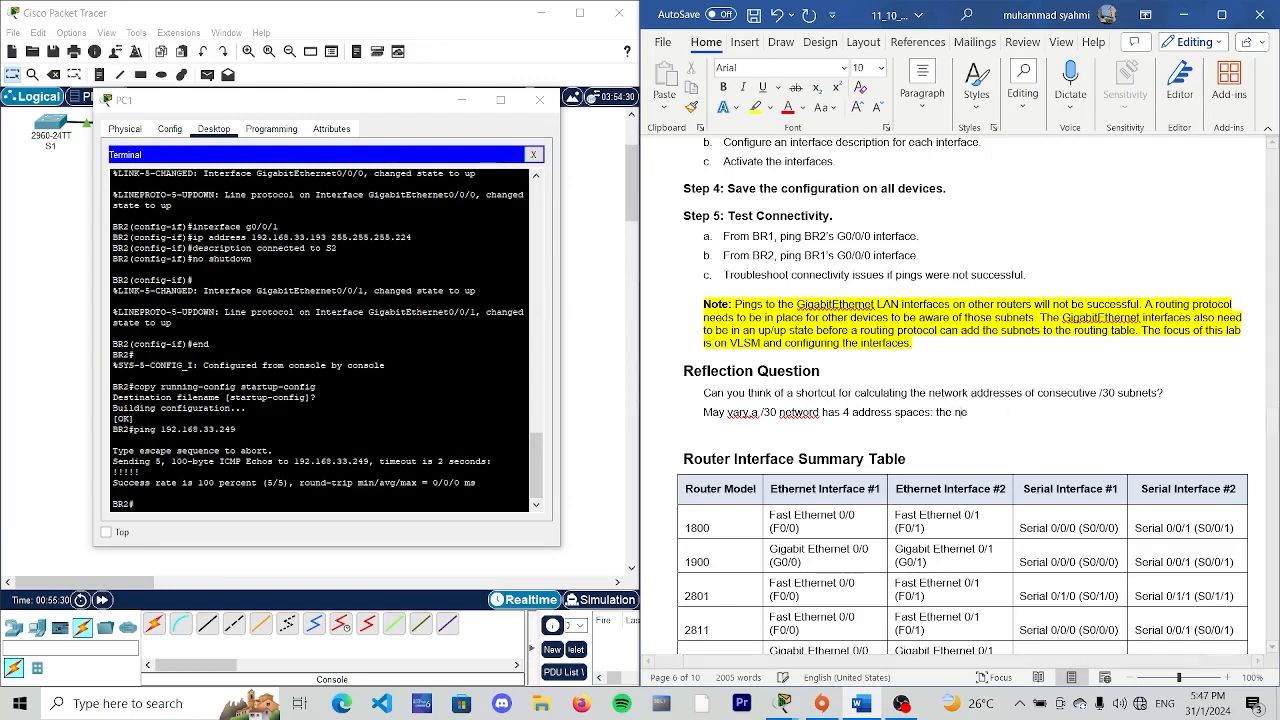
- List the address types in the answer as "network address,2 host address , and a broadcast address"
text(network address,2 host add)
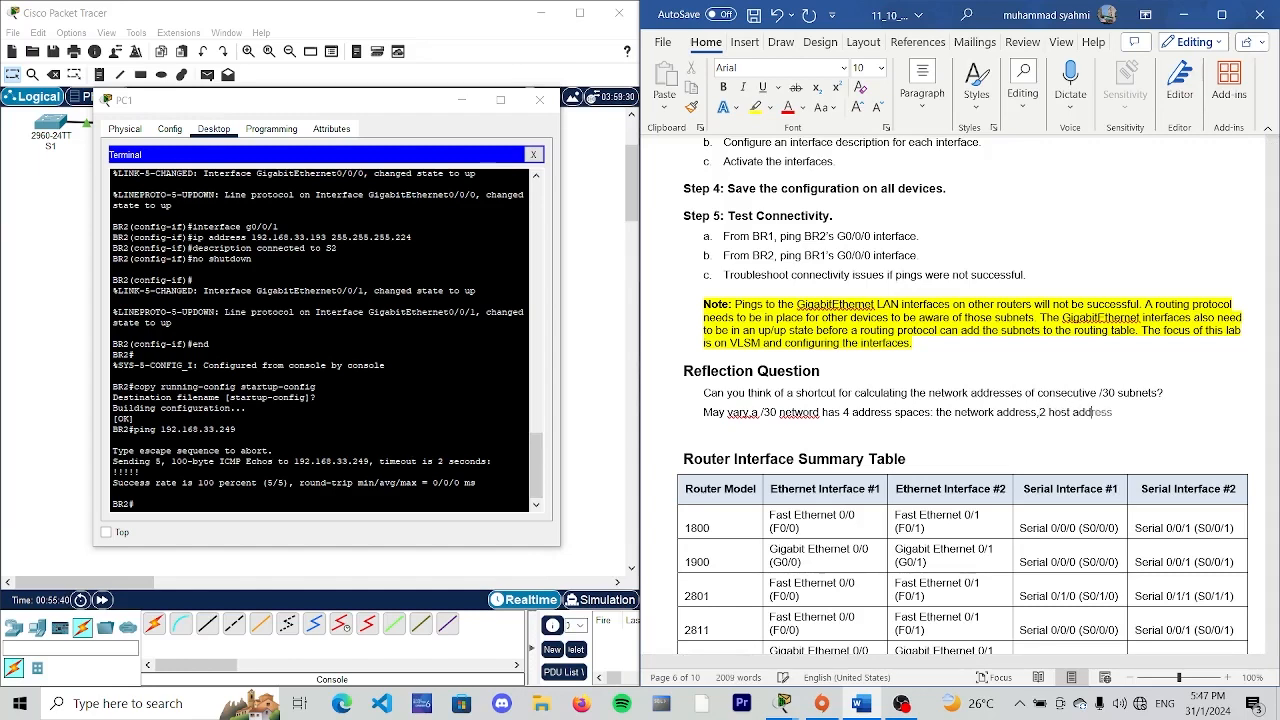
key(Return)
key(BackSpace)
text(ress , and a broadcast address)
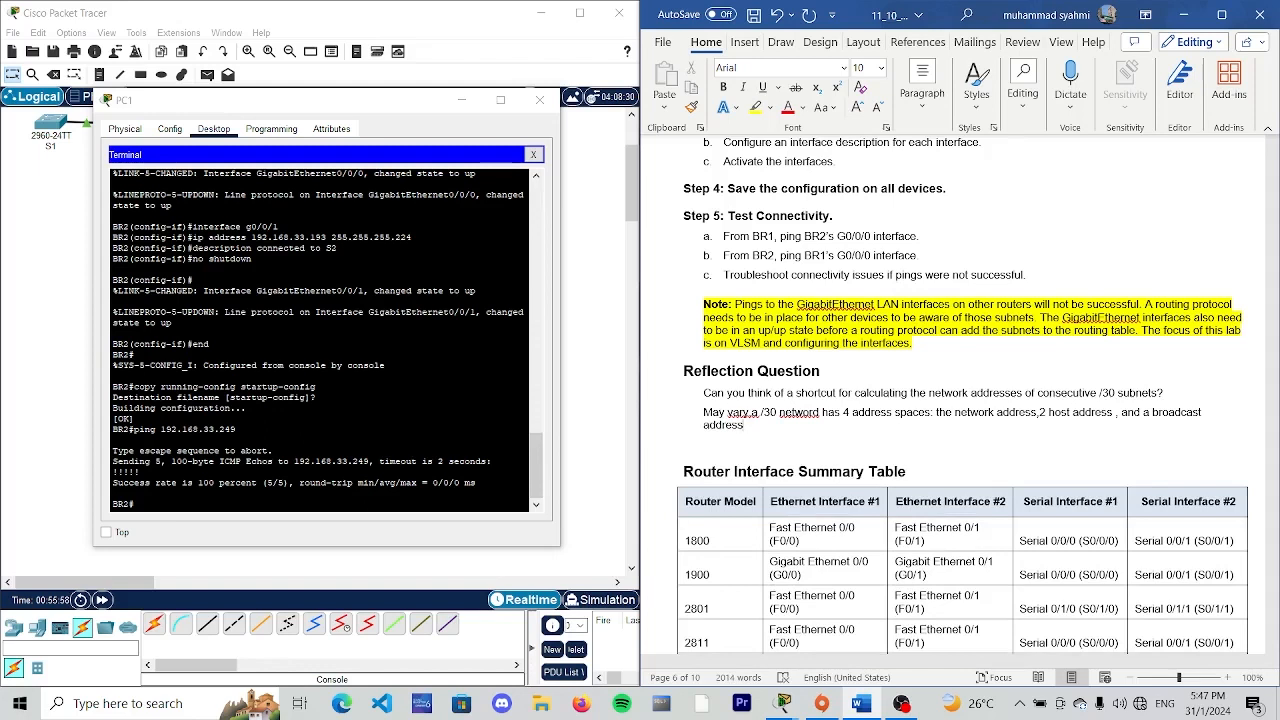
text(. Another techn)
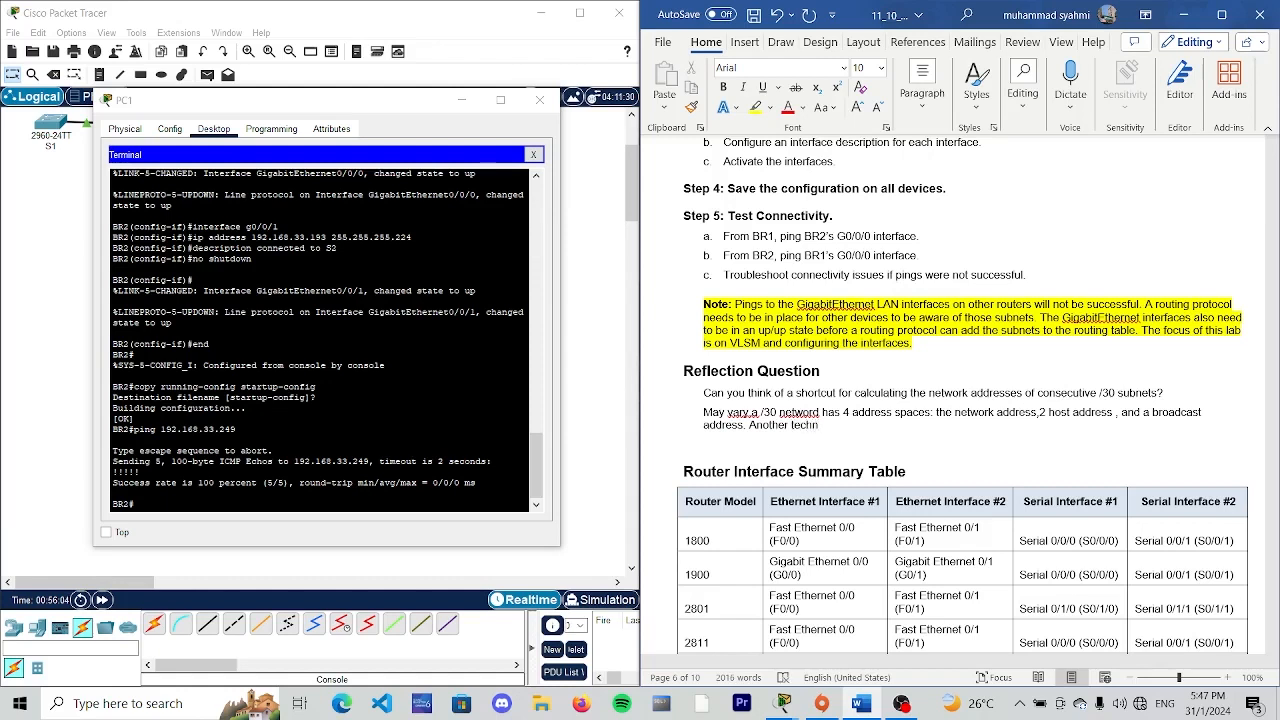
text(iques for abotaining )
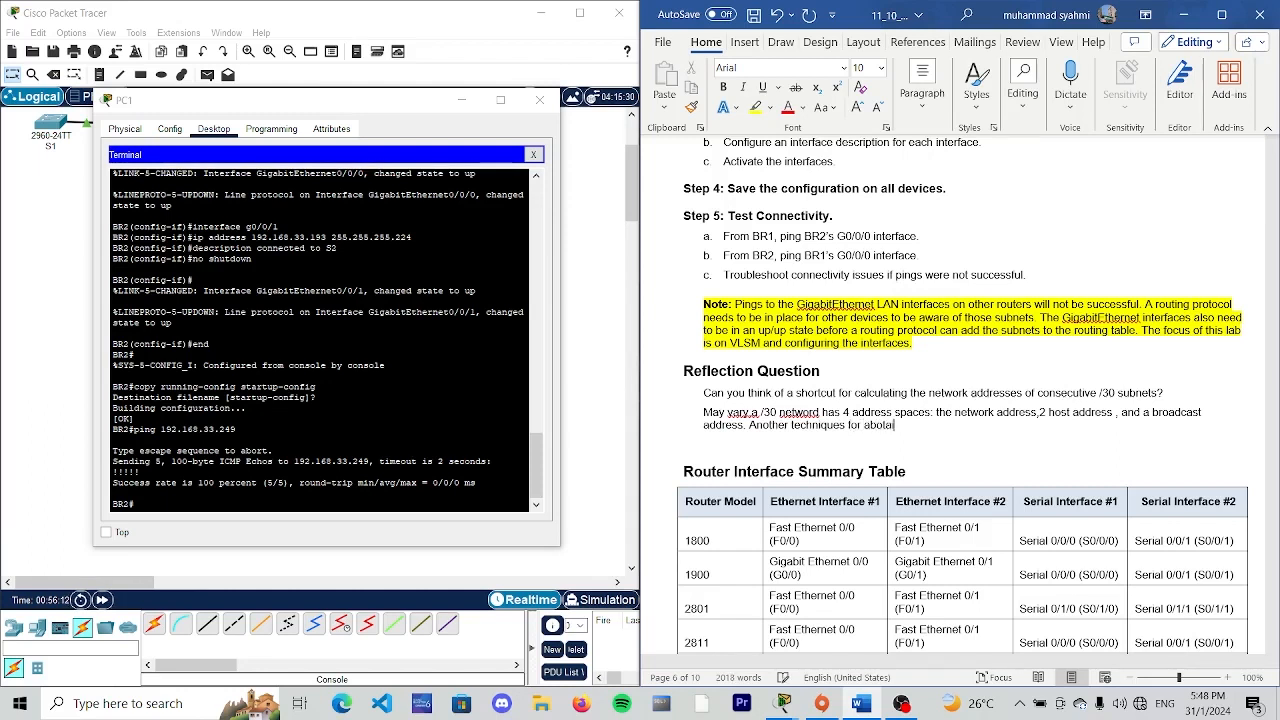
text(the)
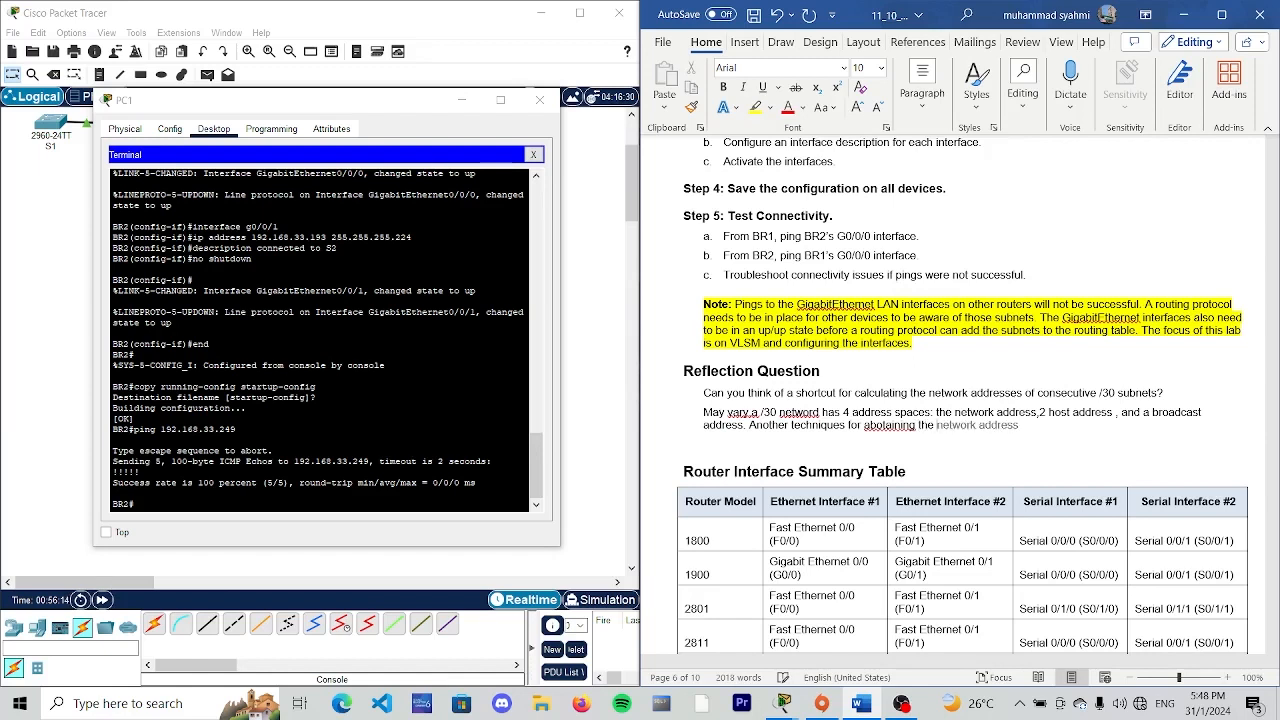
text( next /30)
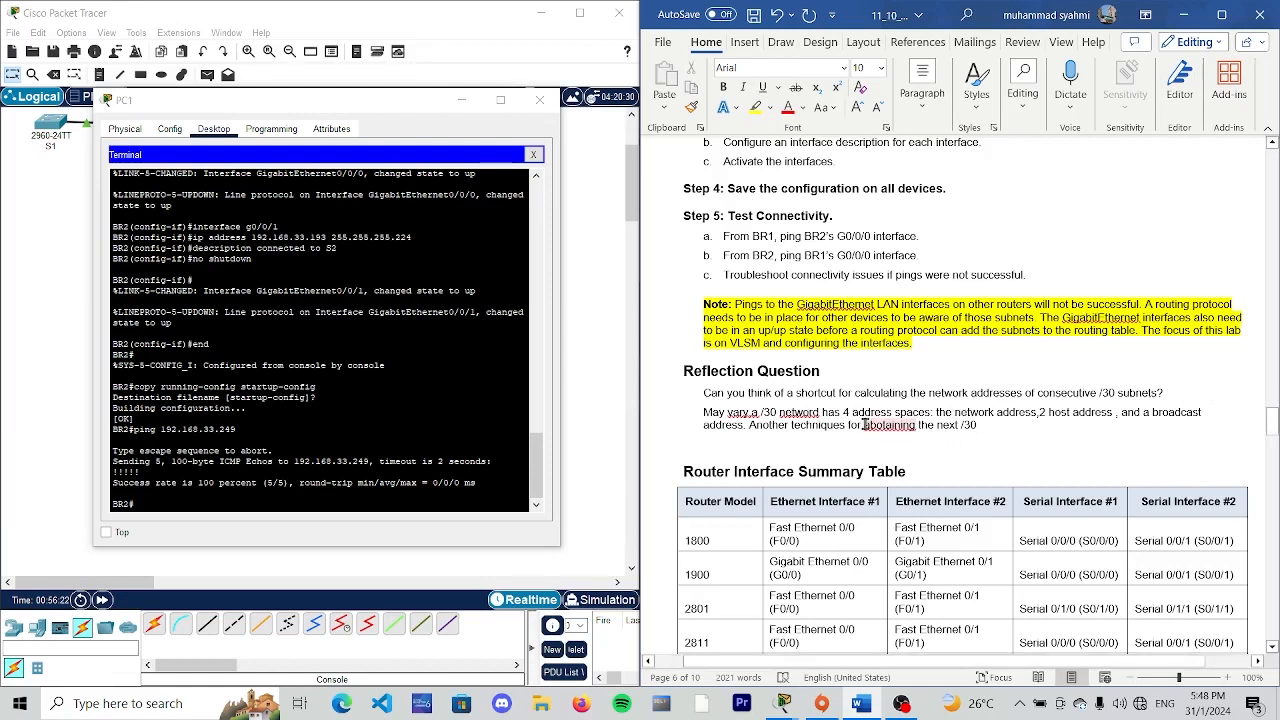
- Correct the misspelled word "abotaining" to "obtaining" and return to the end of the sentence
click(868, 424)
key(Right)
key(BackSpace)
key(BackSpace)
key(BackSpace)
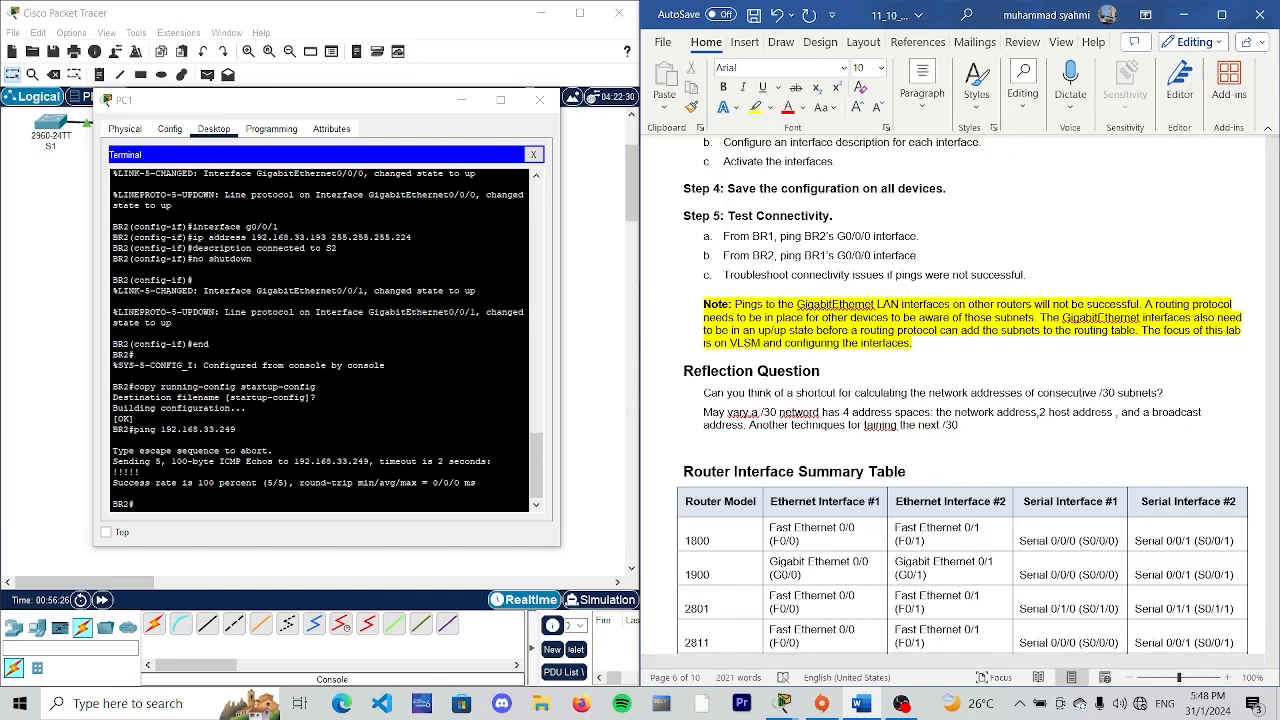
text(obtai)
key(End)
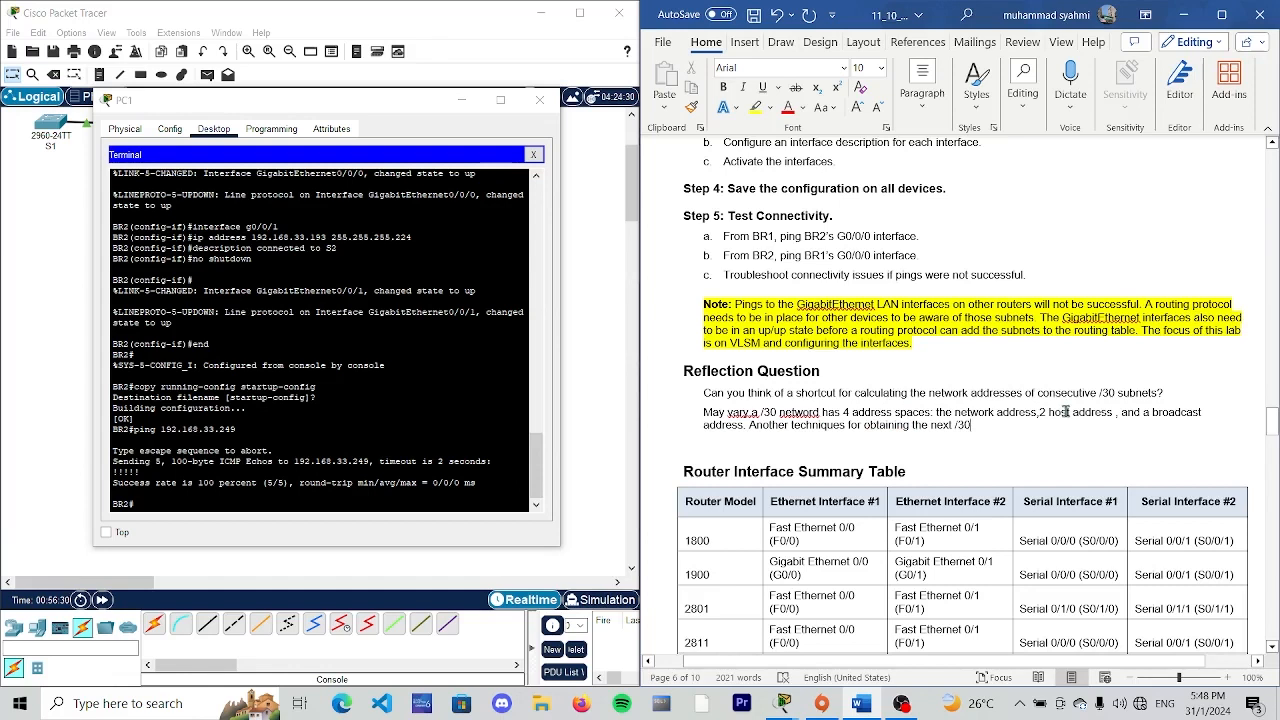
- Add "network address" after "the next /30" in the second sentence, correcting the spelling of "network"
text(network)
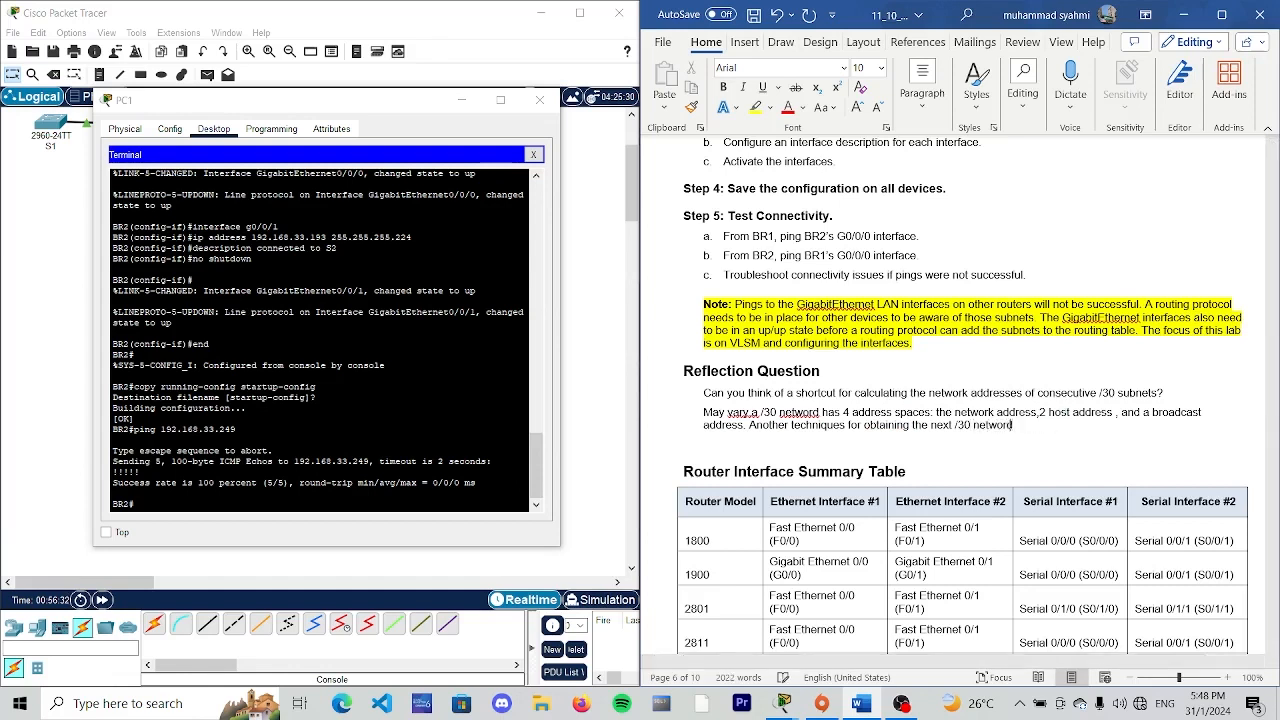
text( address)
key(Left)
key(BackSpace)
text(k)
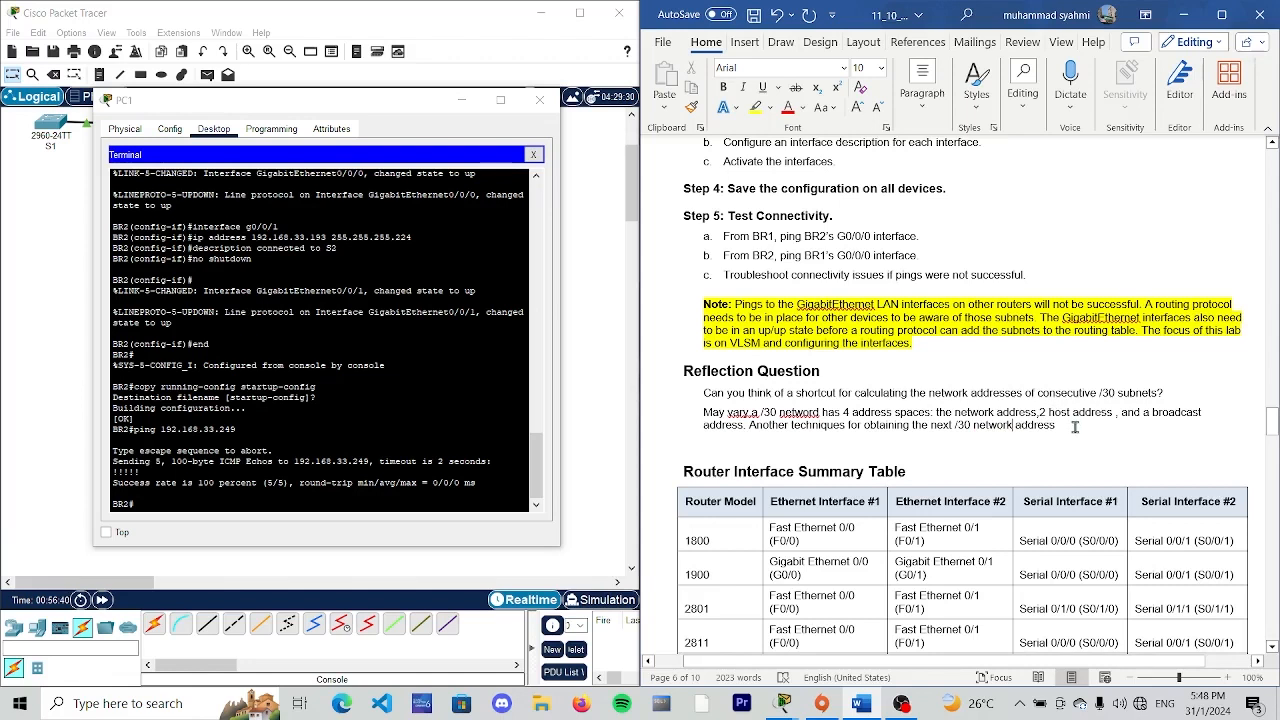
- Continue the second sentence with "would be to take the network address"
click(1076, 424)
text(would be)
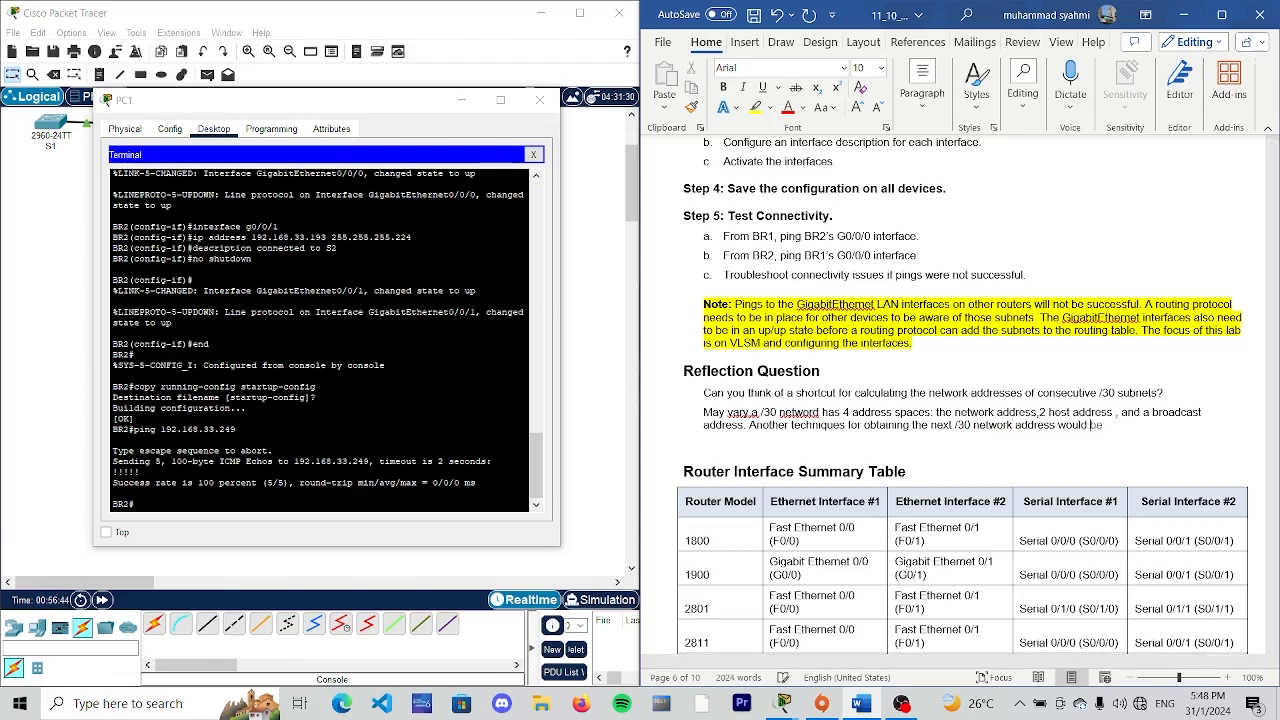
text( to take the network)
key(BackSpace)
text(address)
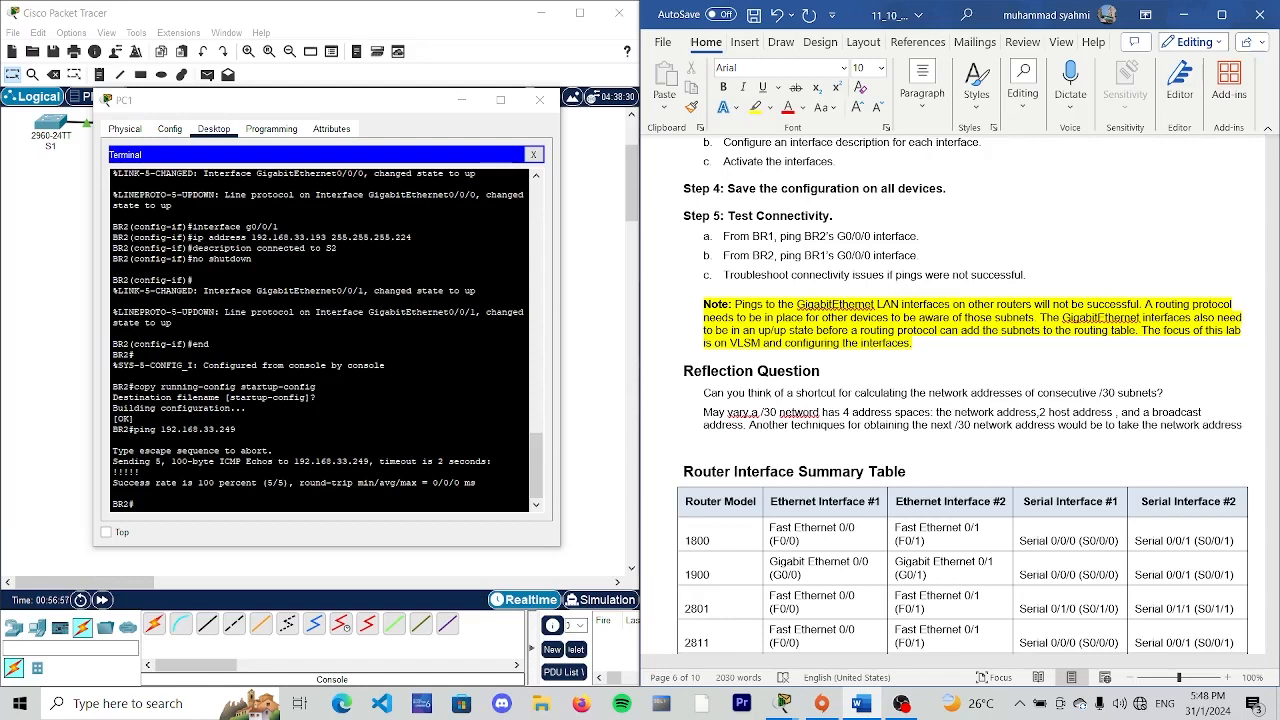
- Continue the answer on a new line with "Of previous /30 network"
key(Return)
text(Of p)
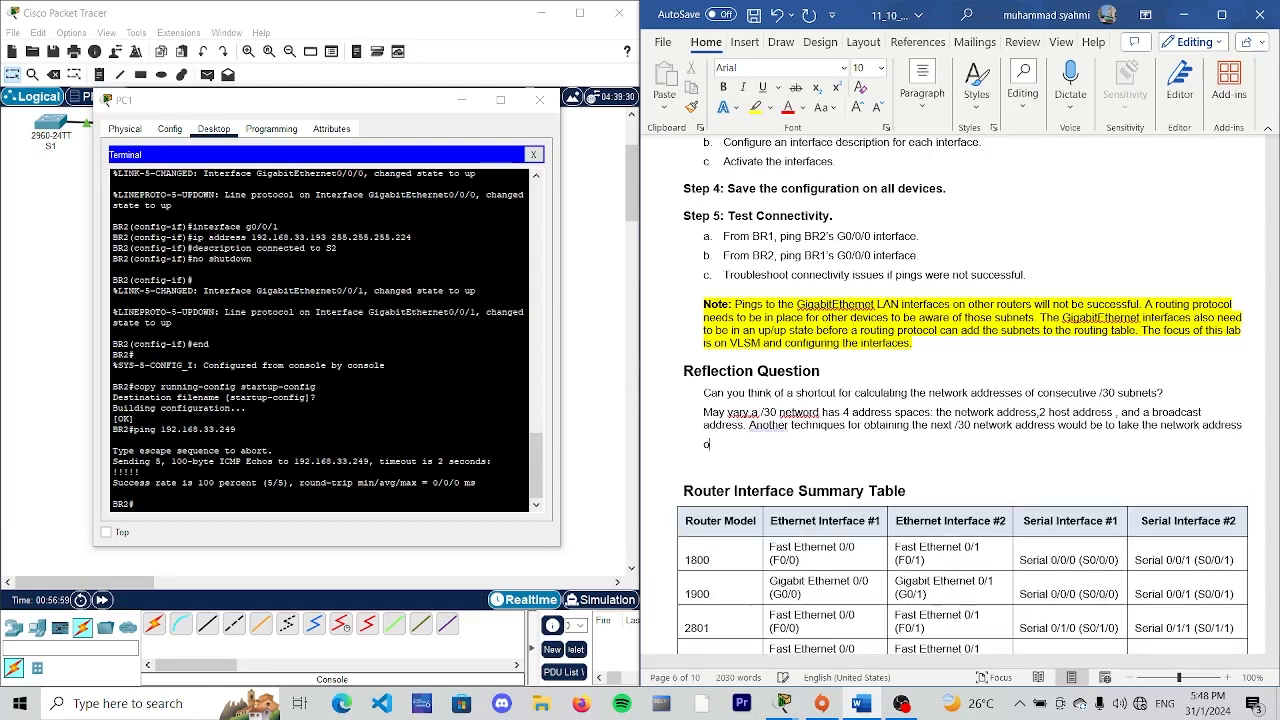
text(rovious )
text(/30)
text( networ)
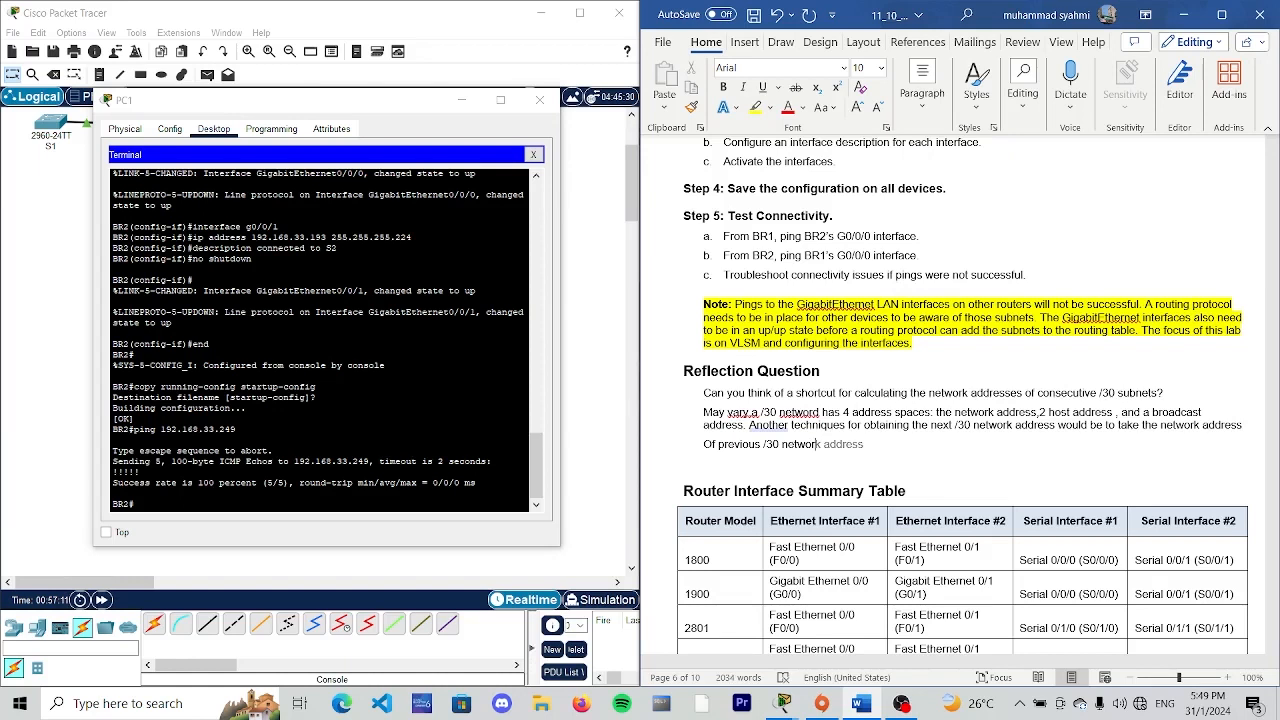
- Finish the reflection answer with "and add 4 to the last octet"
key(Tab)
key(BackSpace)
key(BackSpace)
key(BackSpace)
key(BackSpace)
key(BackSpace)
key(BackSpace)
key(BackSpace)
text(and add 4 to the last)
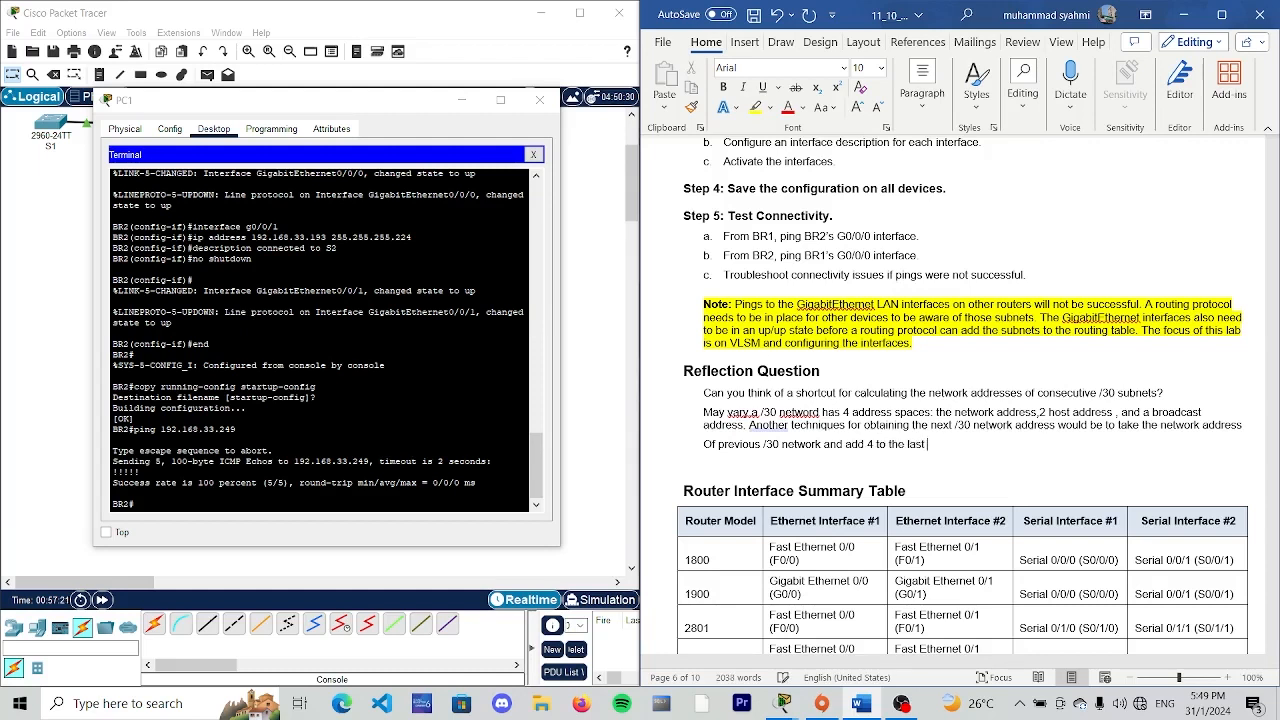
text( octet)
- Look over the Router Interface Summary Table down to the Device Configs section, and put away PC1's window
scroll(842, 498, down, 1)
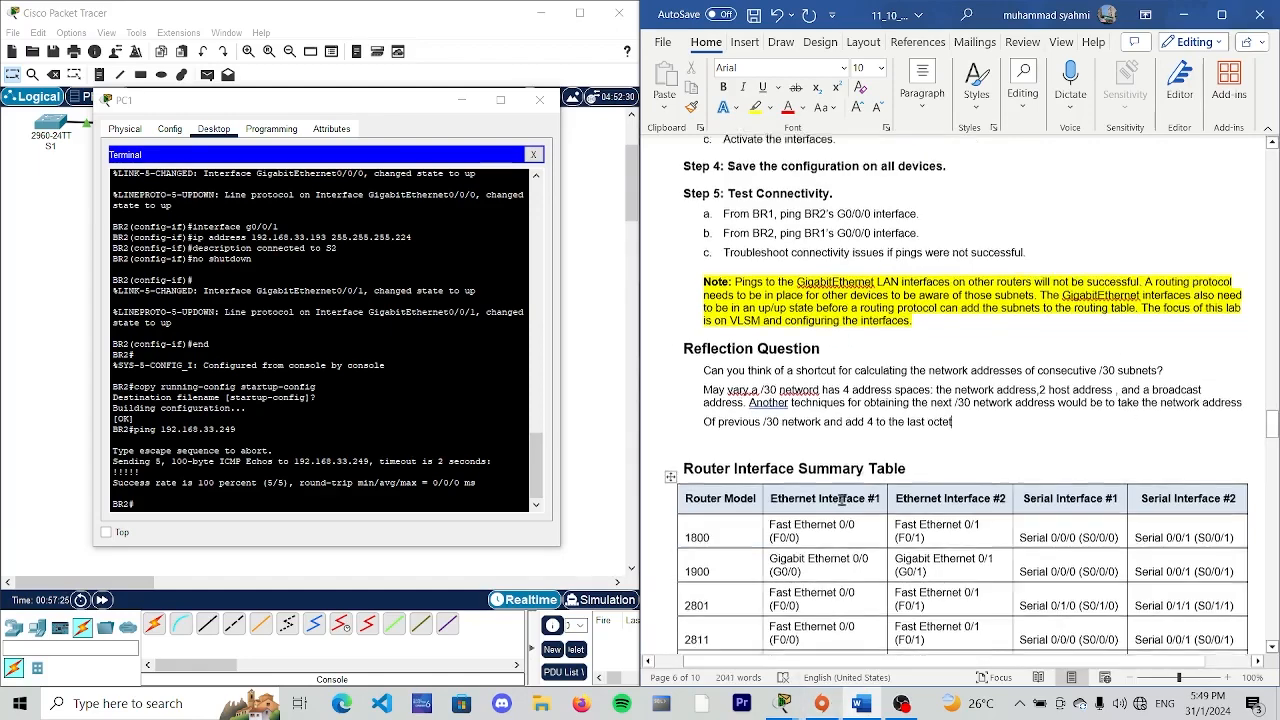
scroll(842, 498, down, 3)
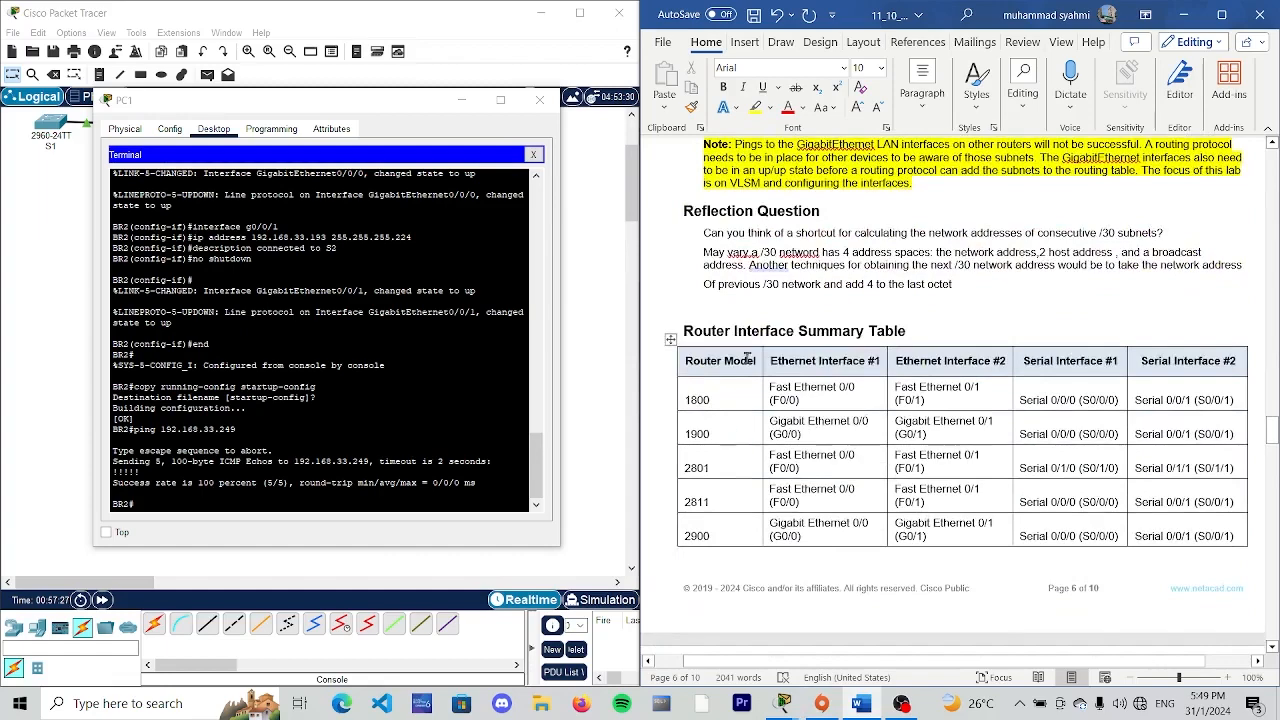
scroll(710, 270, down, 2)
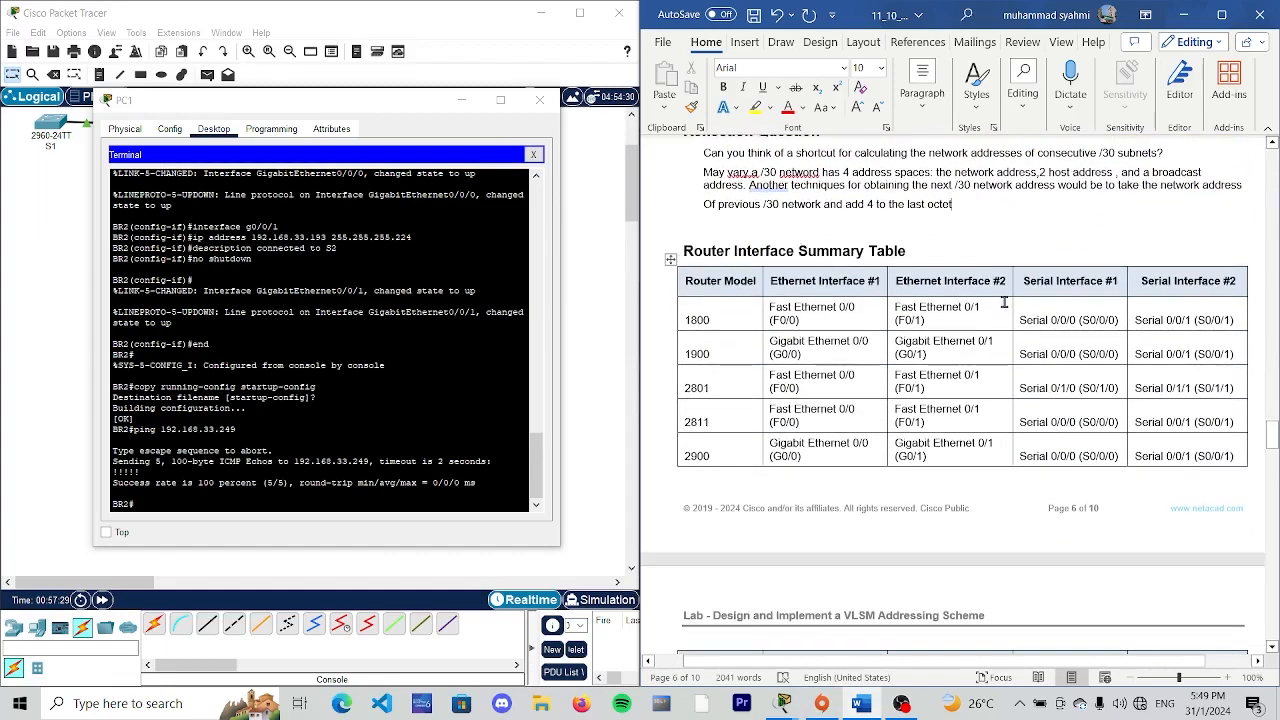
scroll(865, 448, down, 1)
scroll(865, 448, down, 10)
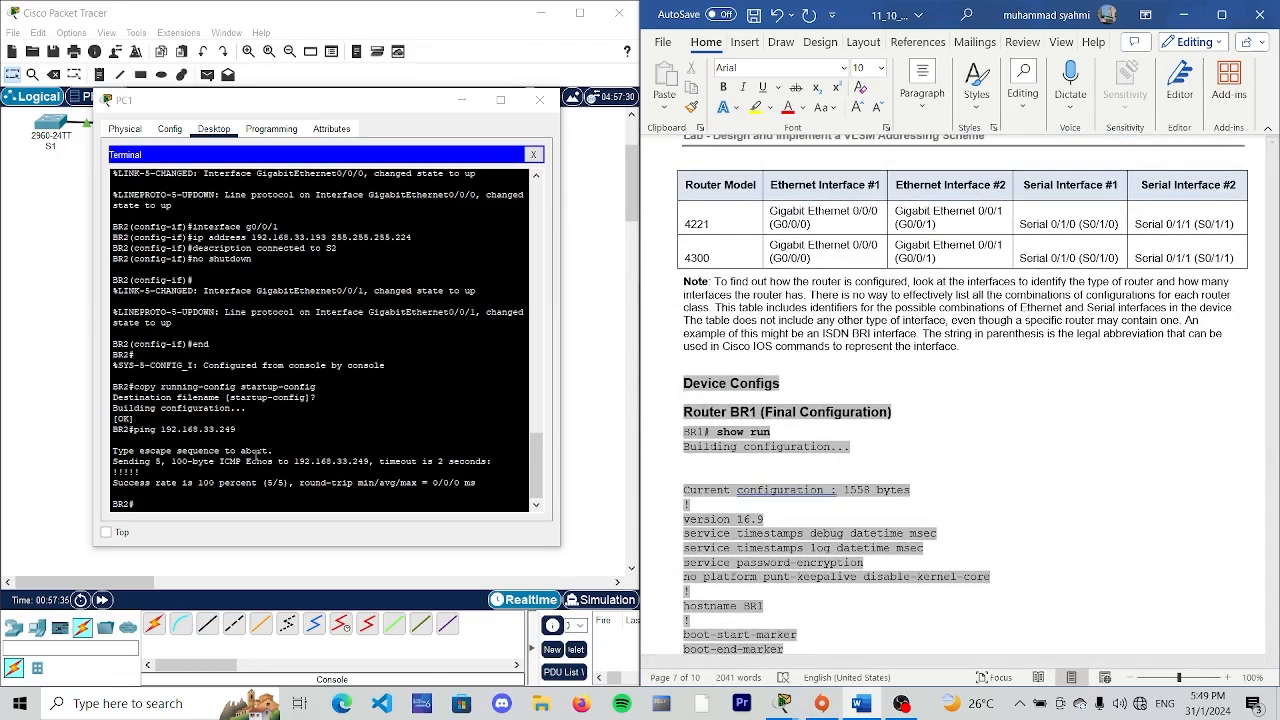
click(463, 103)
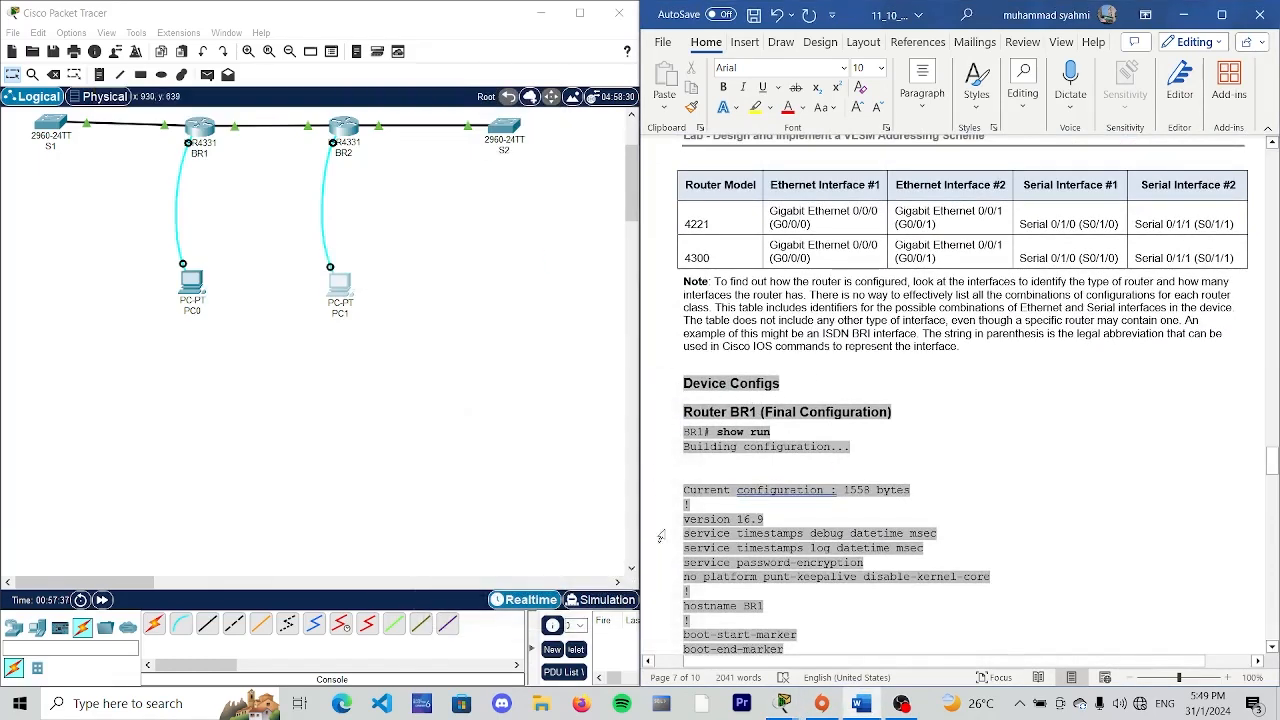
- Review BR1's final configuration in the lab document and return to the topology diagram at its beginning
key(shift+p)
scroll(960, 320, down, 20)
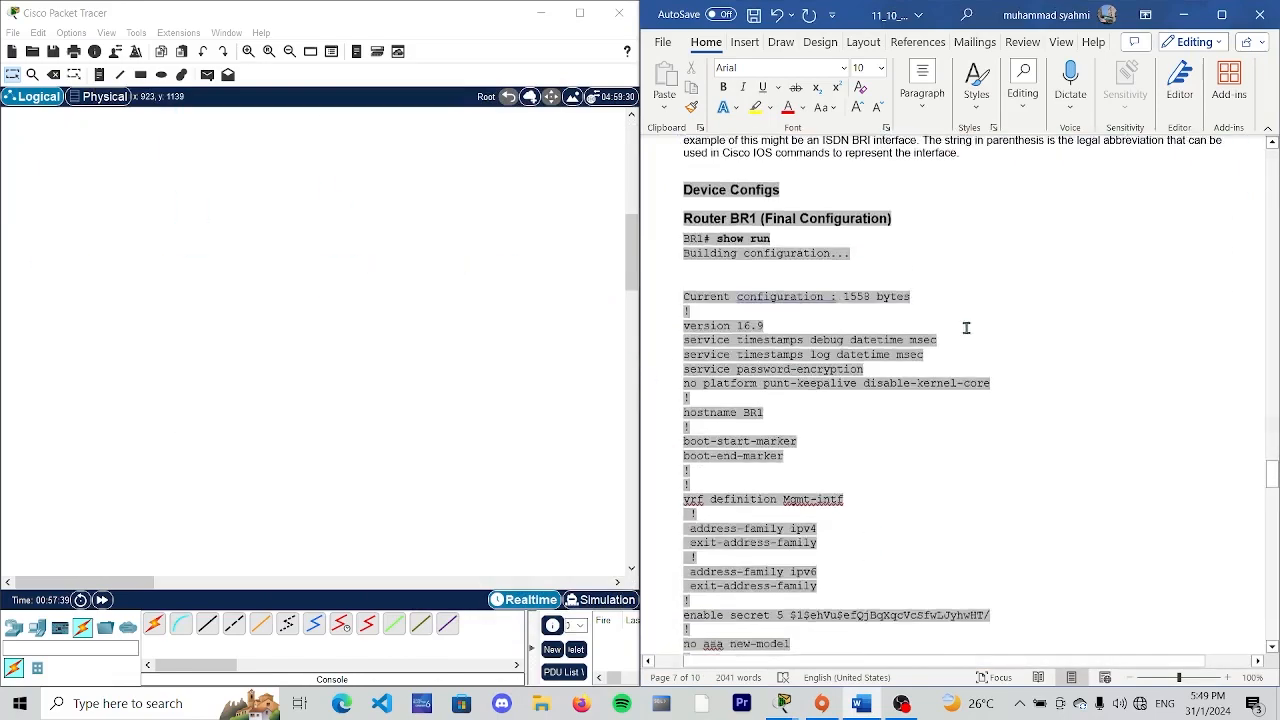
scroll(947, 305, up, 9)
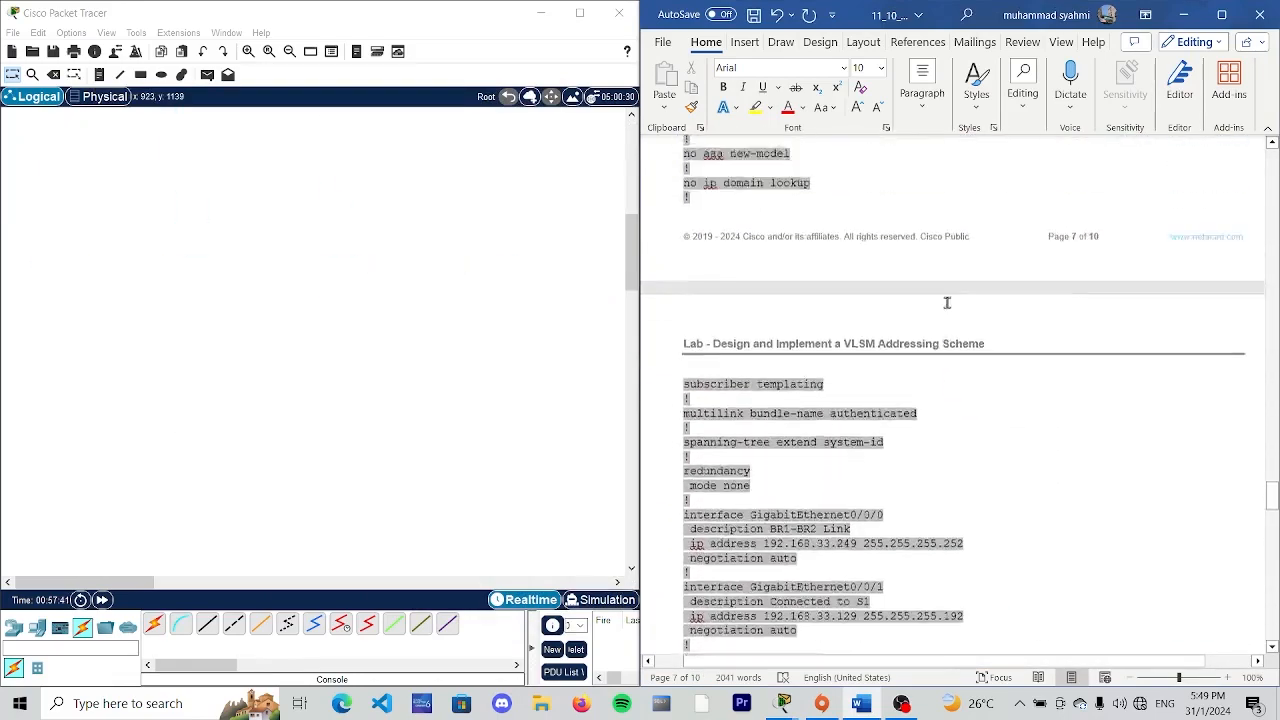
scroll(947, 303, down, 5)
drag(1271, 514, 1255, 164)
scroll(317, 249, up, 8)
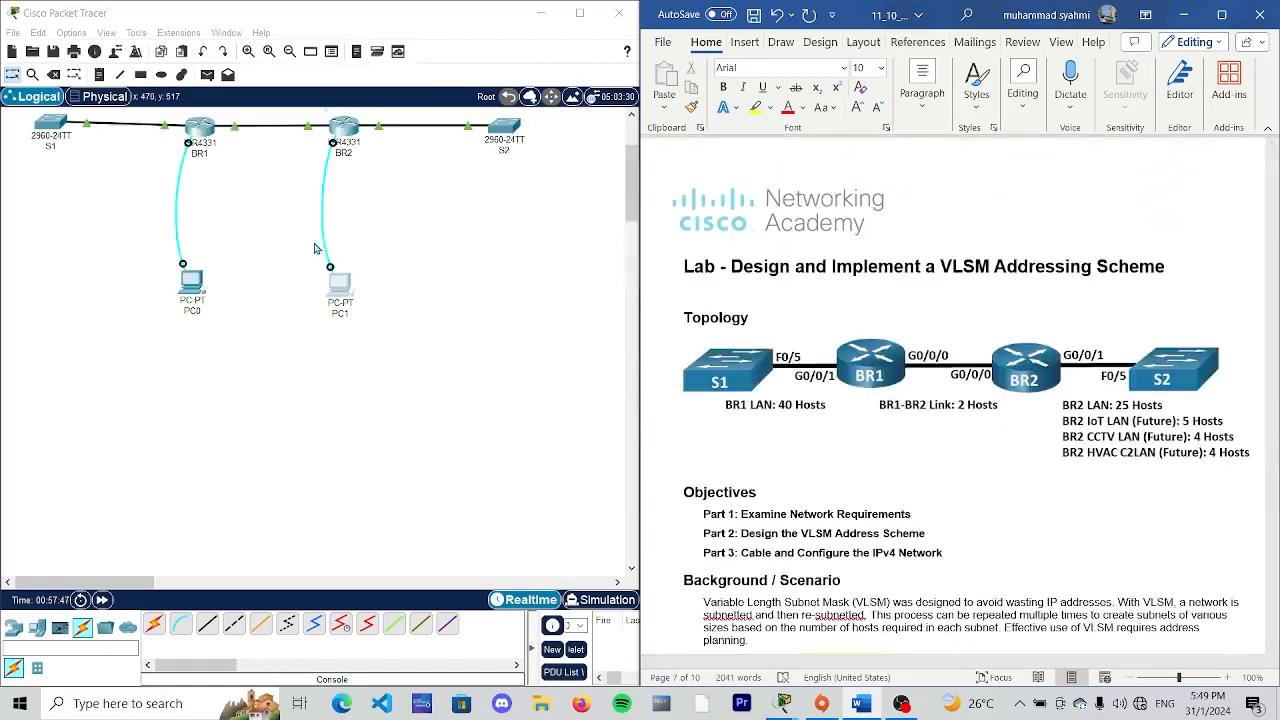